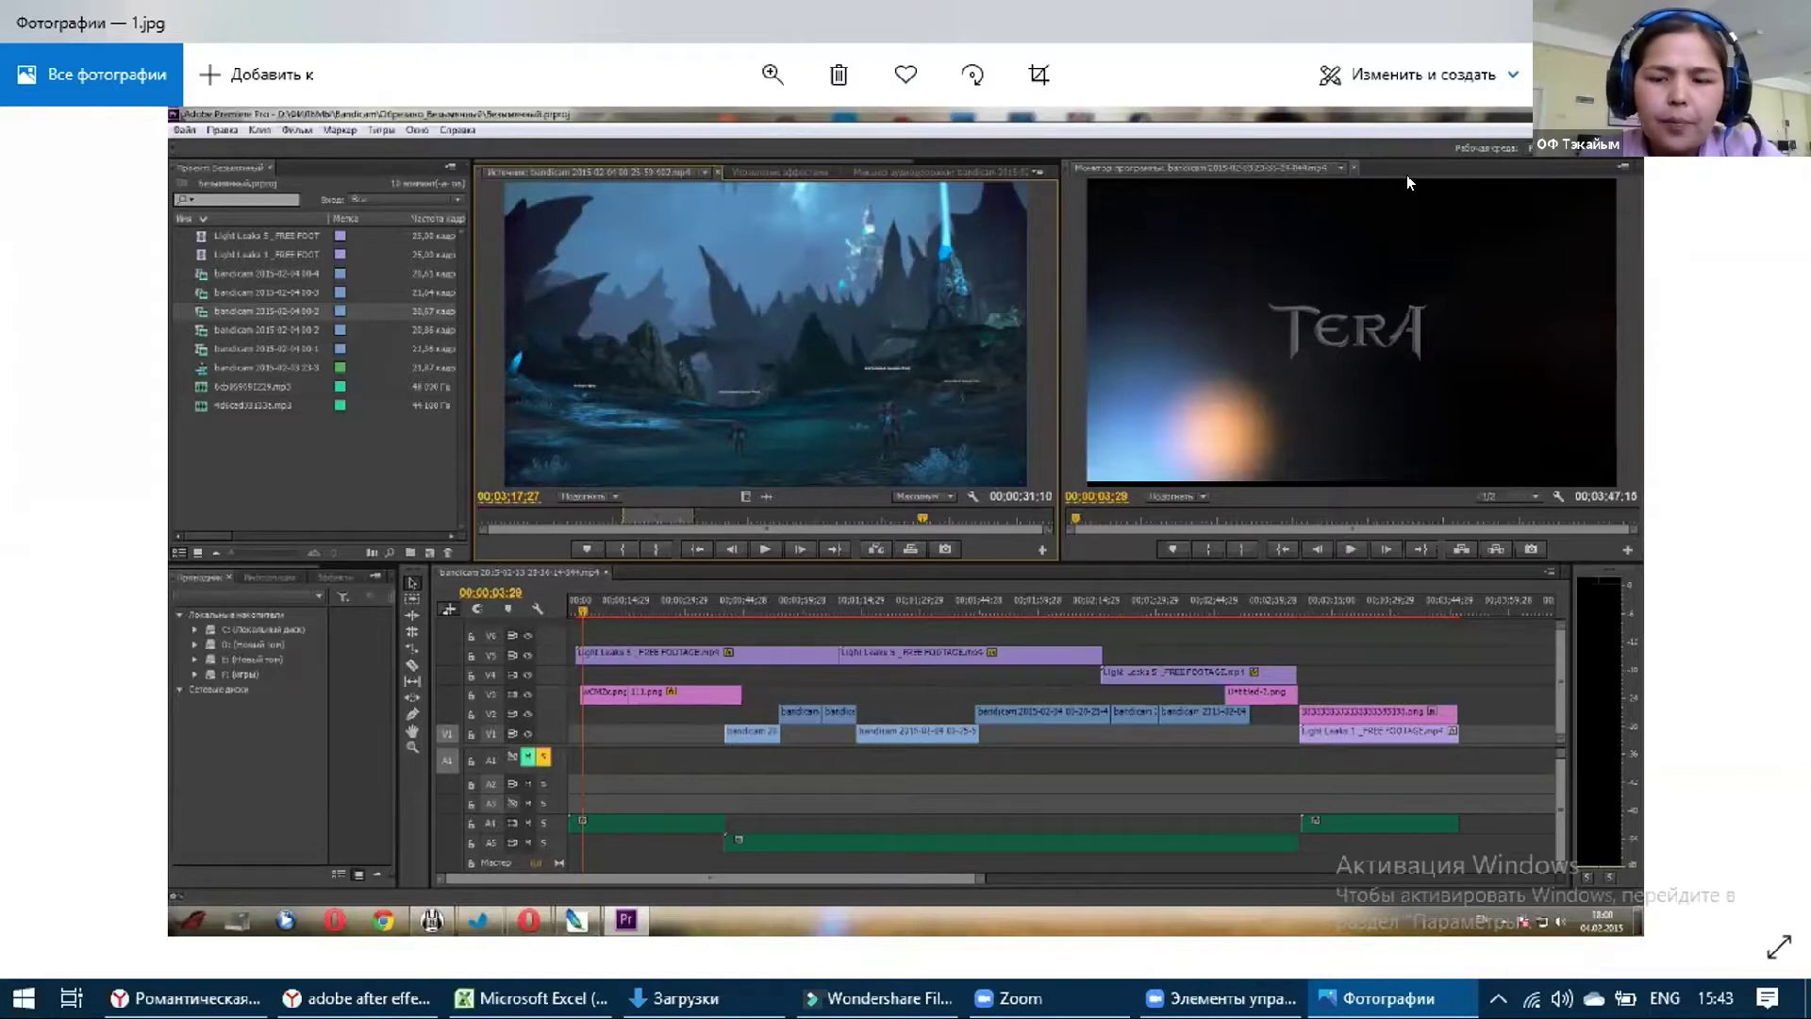
View the next screenshot image, 30447545.jpg, and switch to Wondershare Filmora
{"action": "key", "text": "Right"}
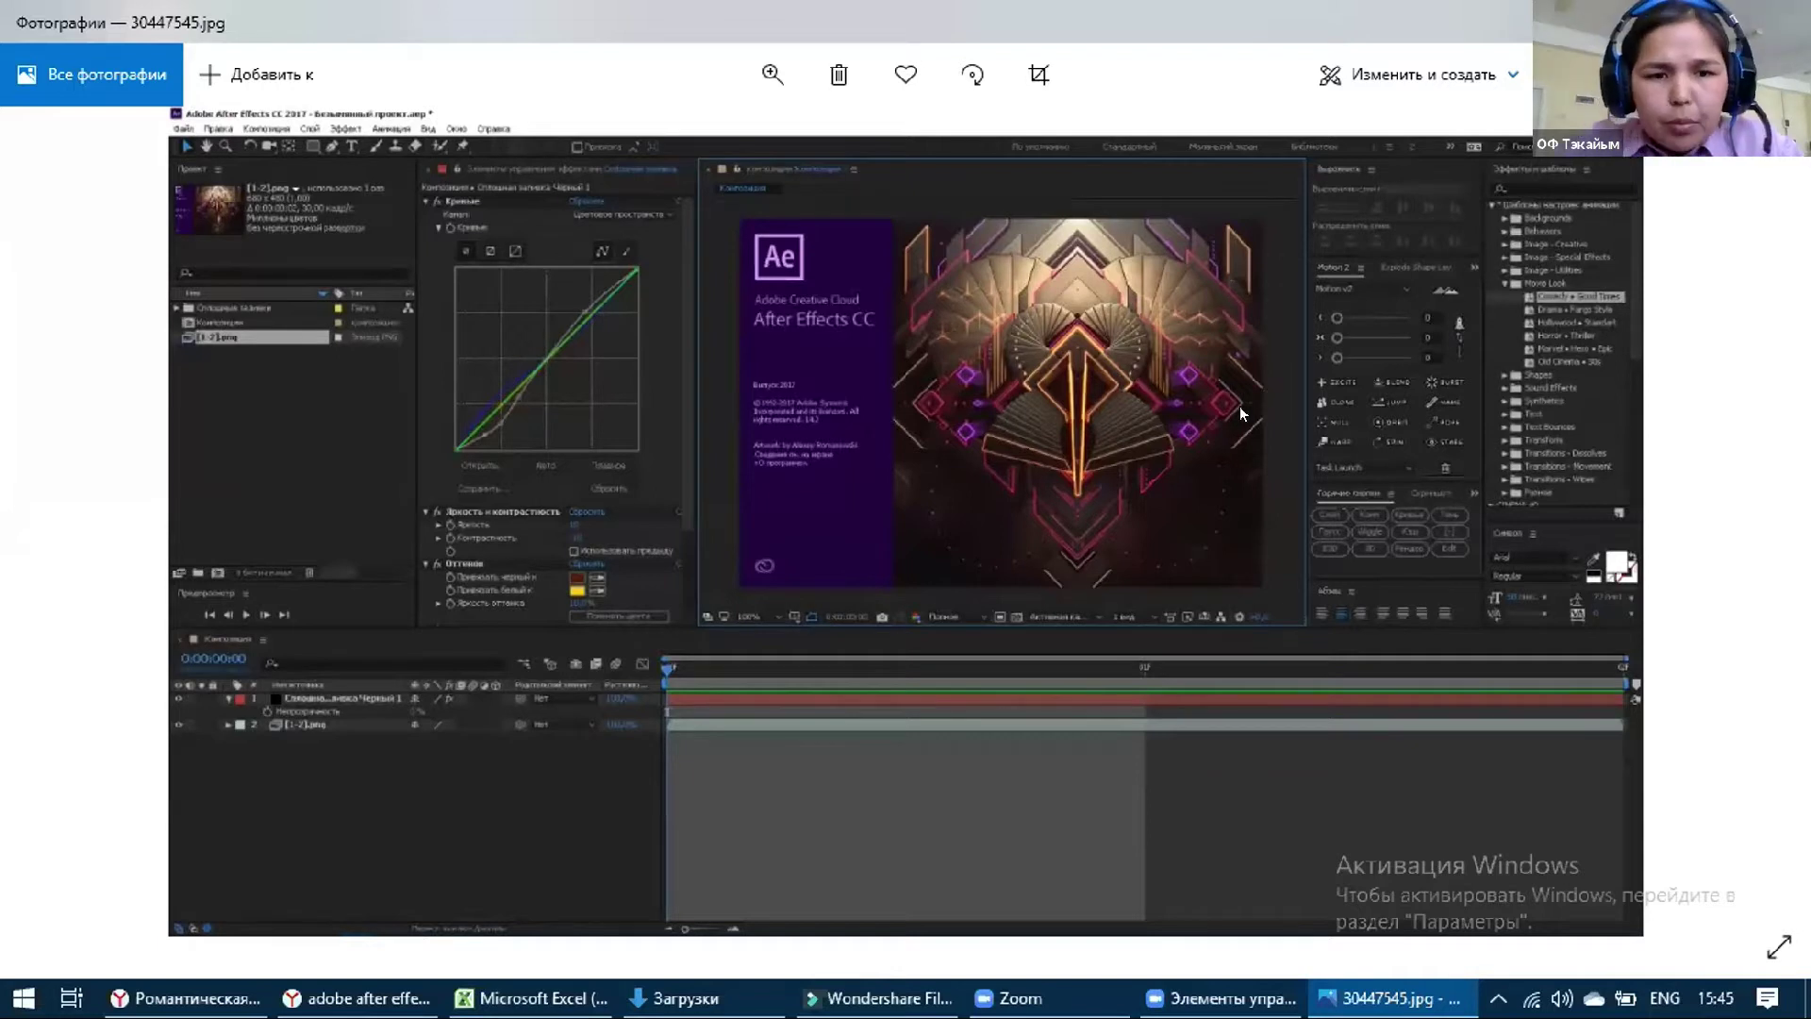
{"action": "key", "text": "super+d"}
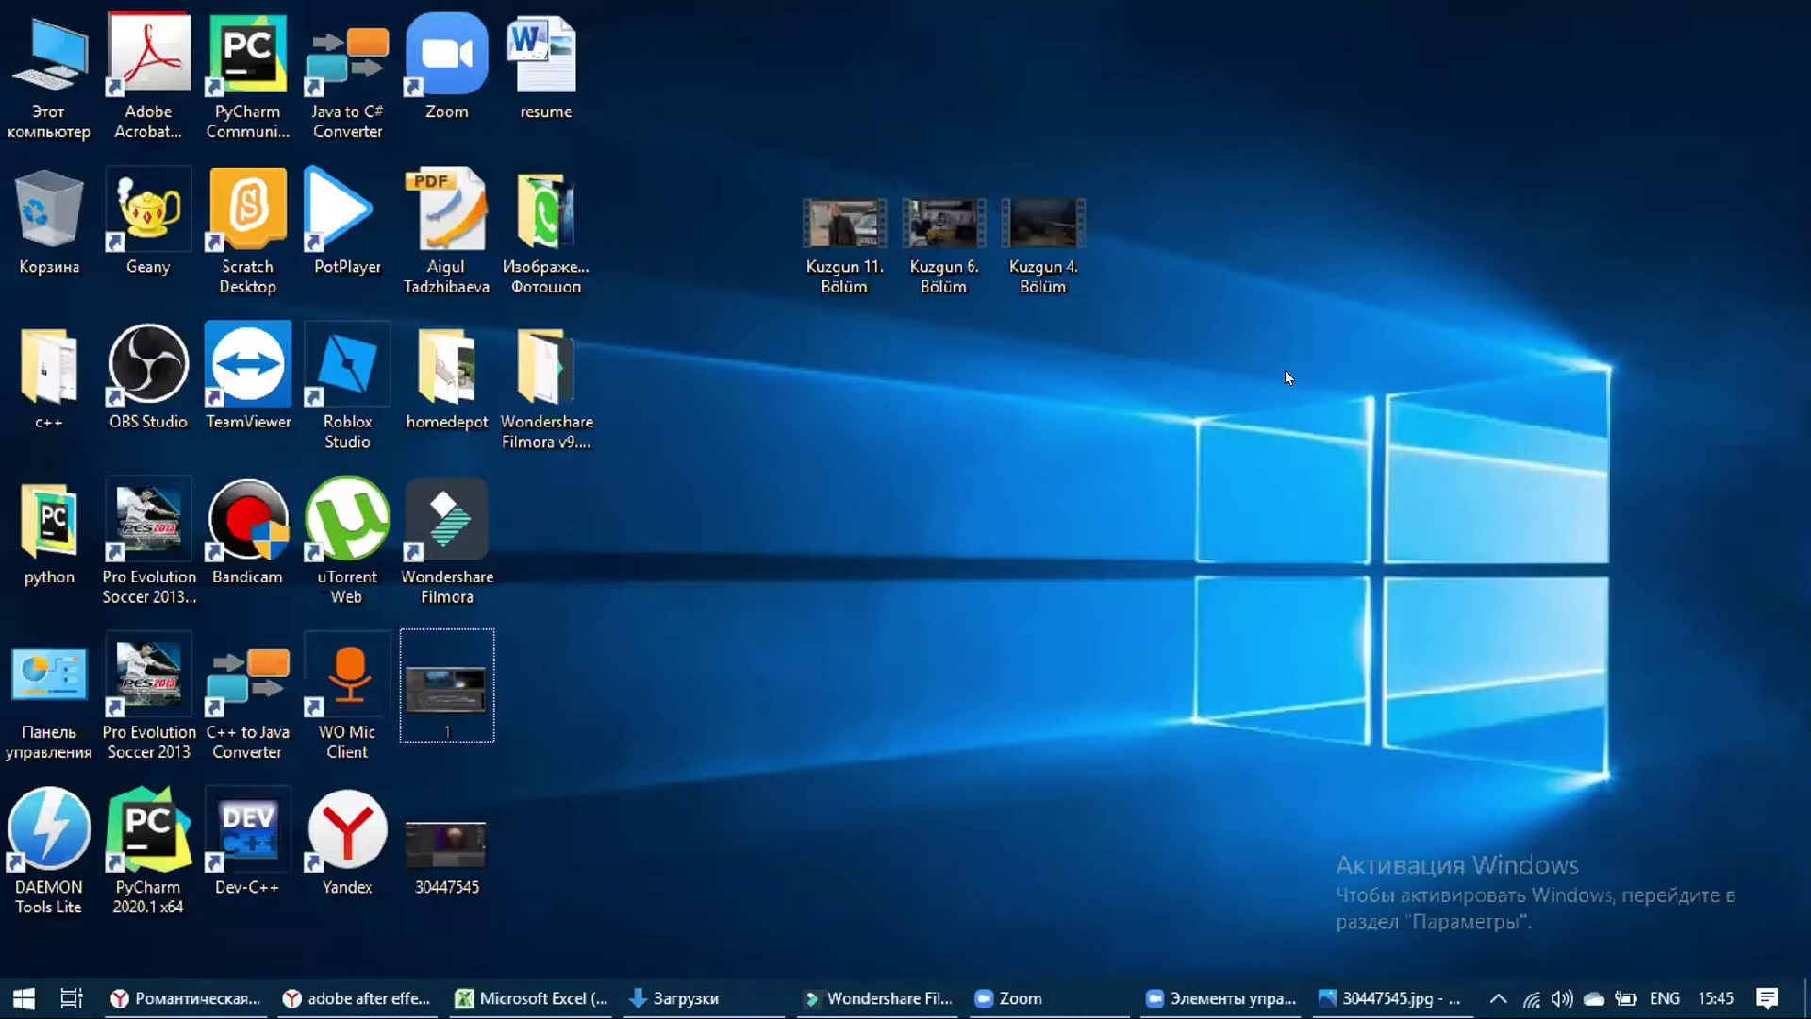
{"action": "double_click", "coordinate": [450, 527]}
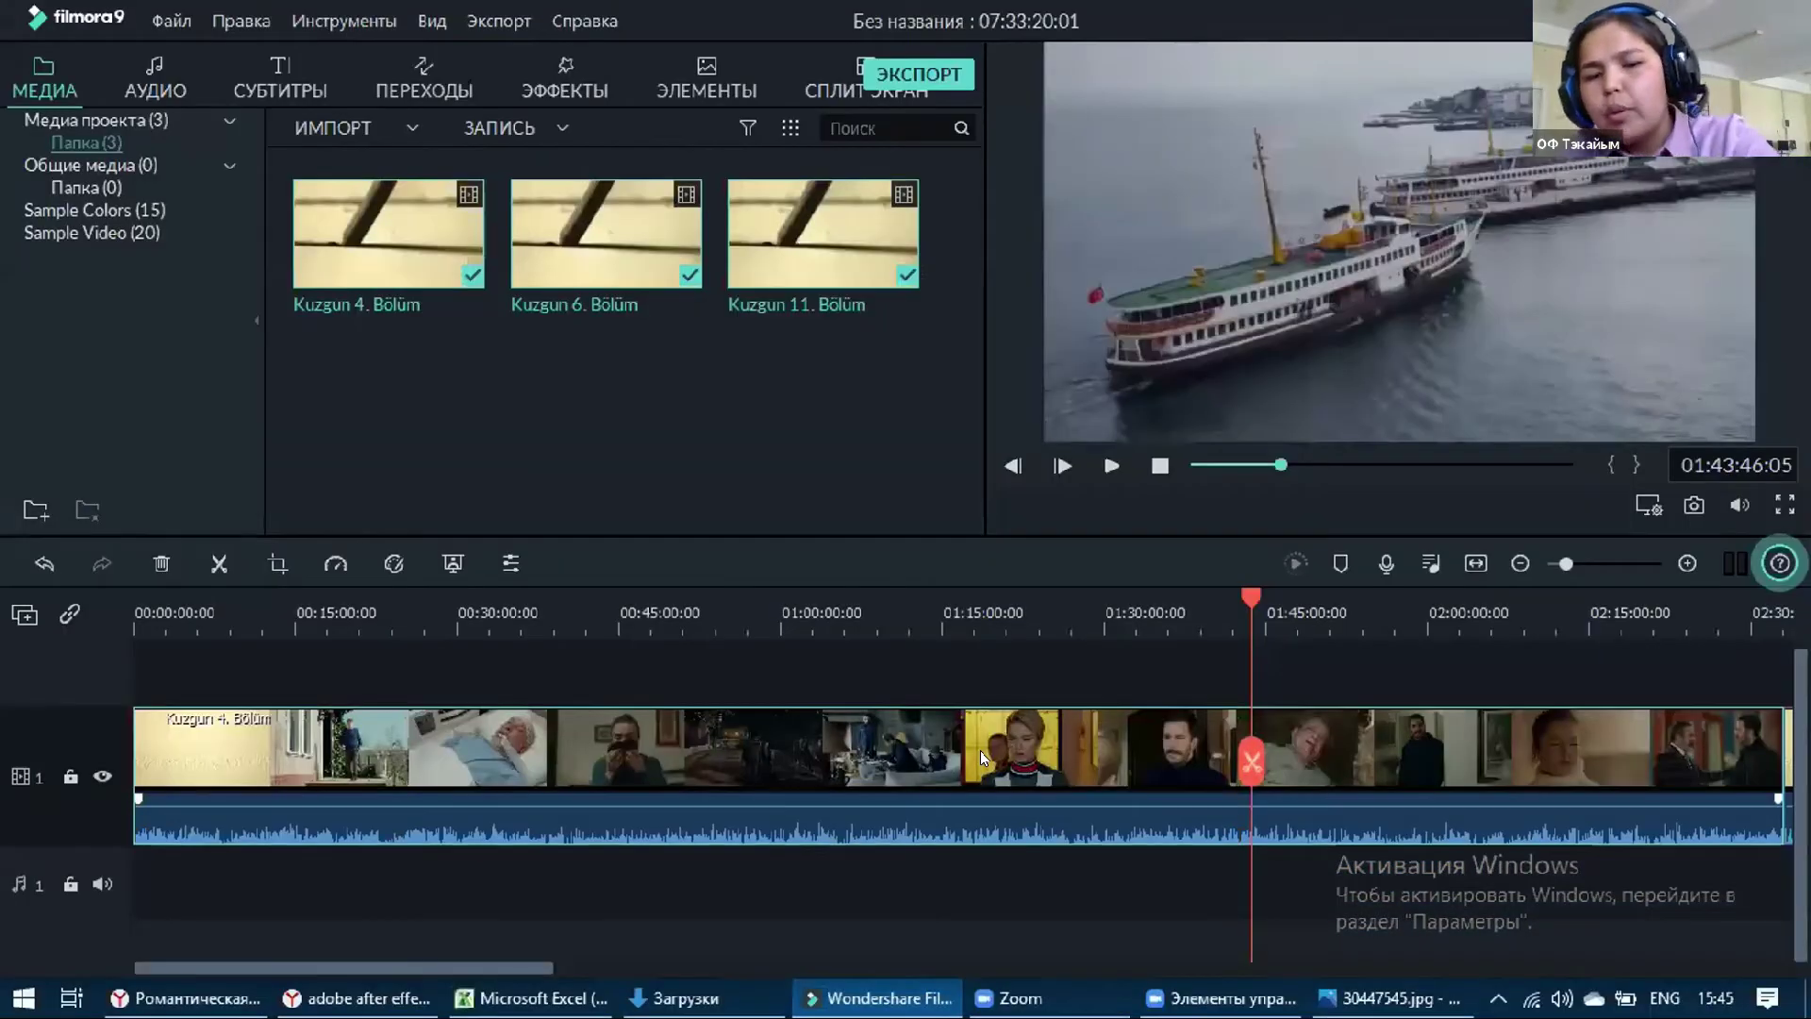
Delete the Kuzgun clips from the timeline so that video track 1 is empty
{"action": "left_click", "coordinate": [981, 758]}
{"action": "key", "text": "Delete"}
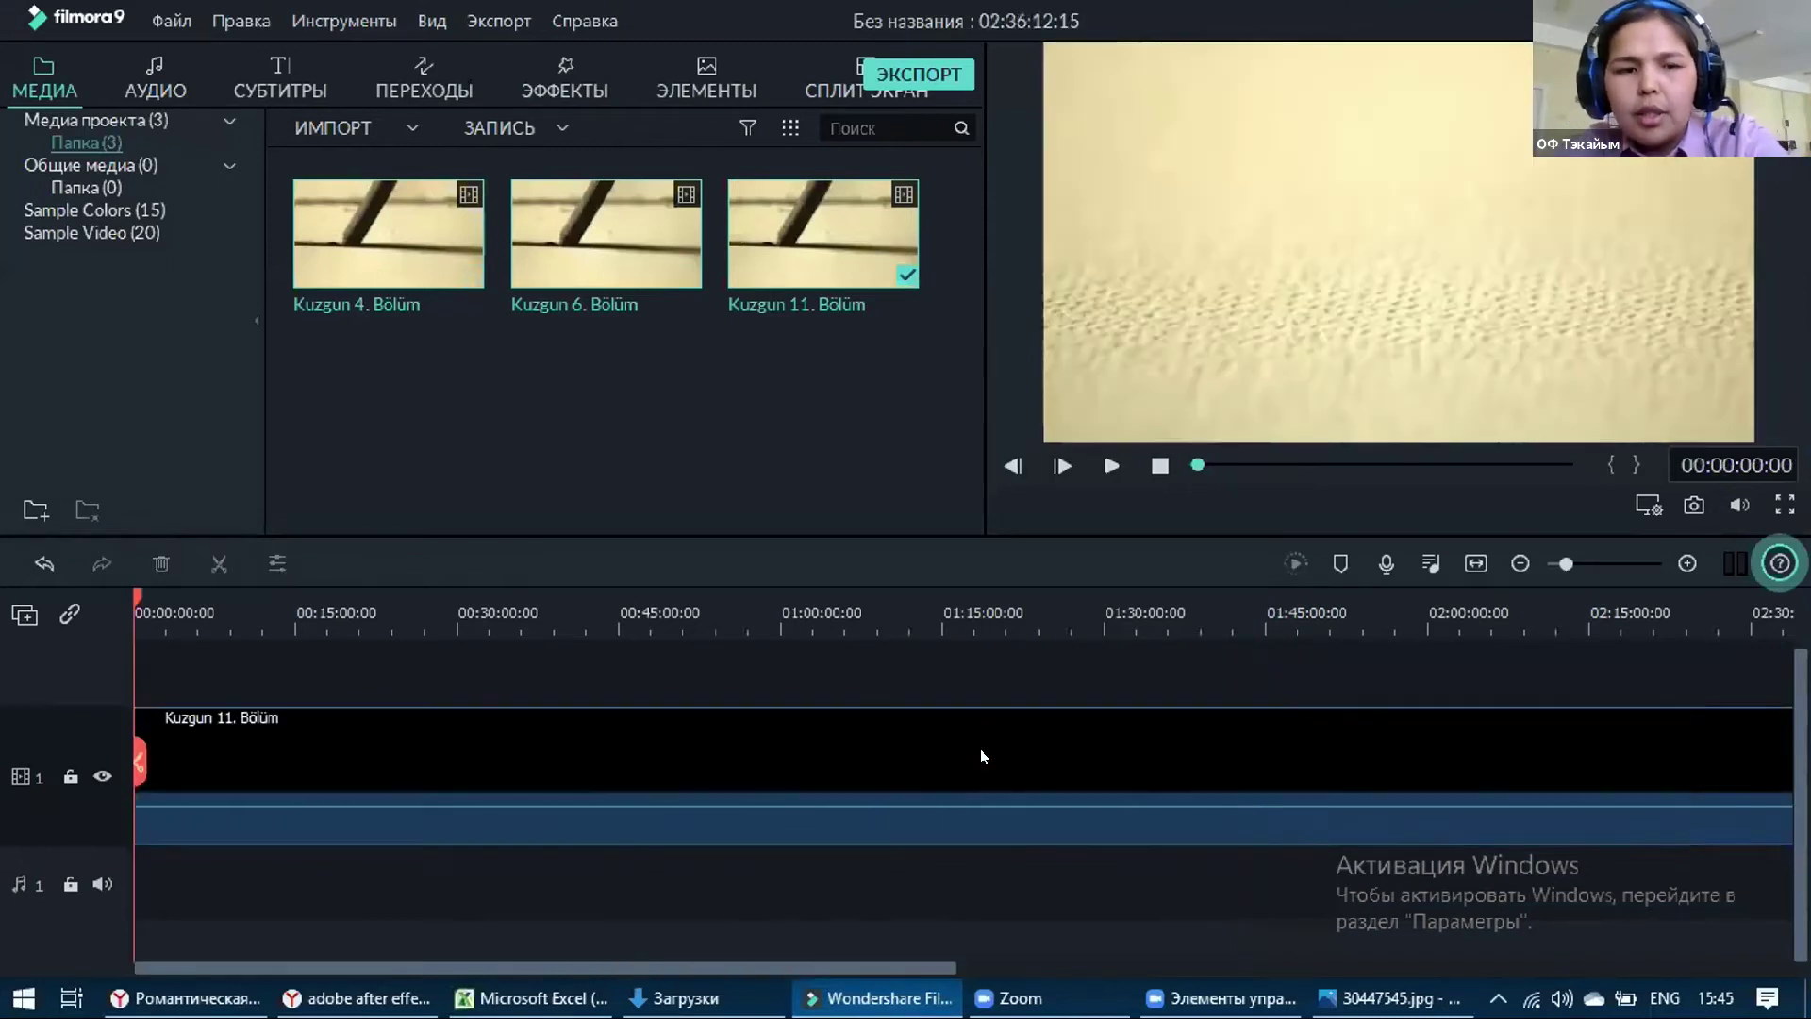
{"action": "key", "text": "Delete"}
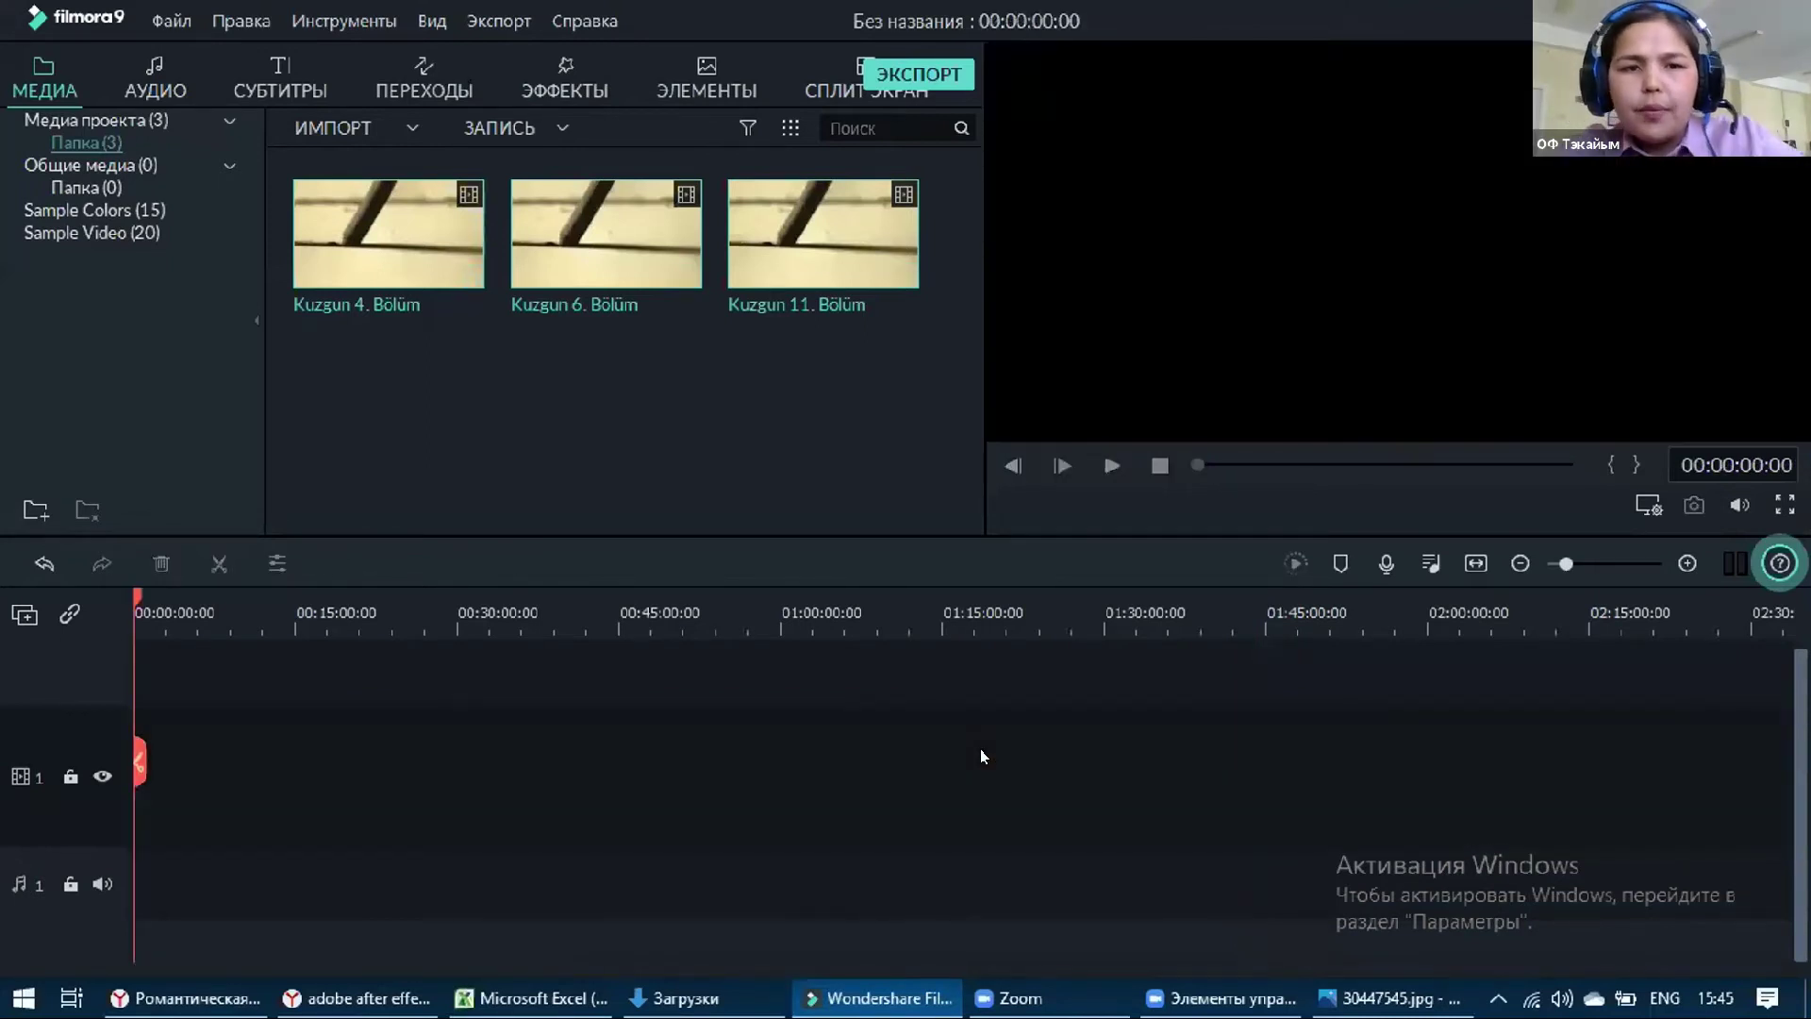
Remove all three Kuzgun videos from the project's media library and confirm the deletion
{"action": "left_click_drag", "start_coordinate": [962, 388], "coordinate": [490, 136]}
{"action": "key", "text": "Delete"}
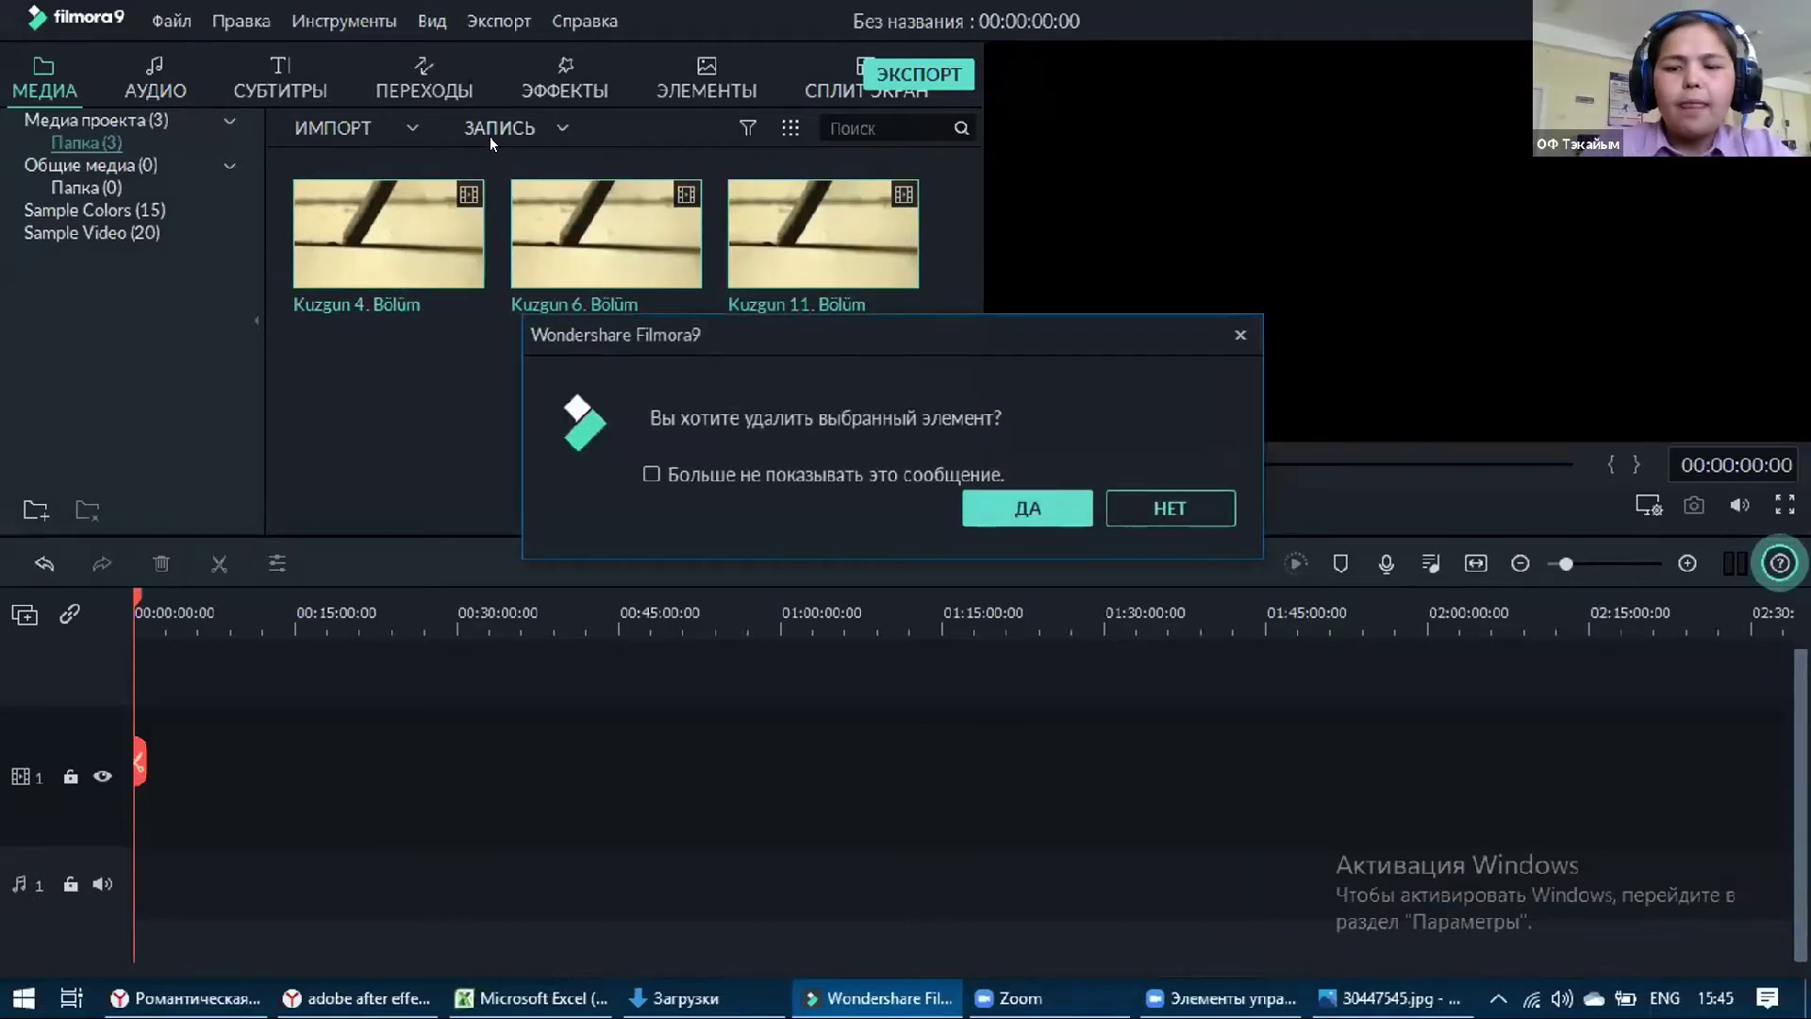
{"action": "key", "text": "Return"}
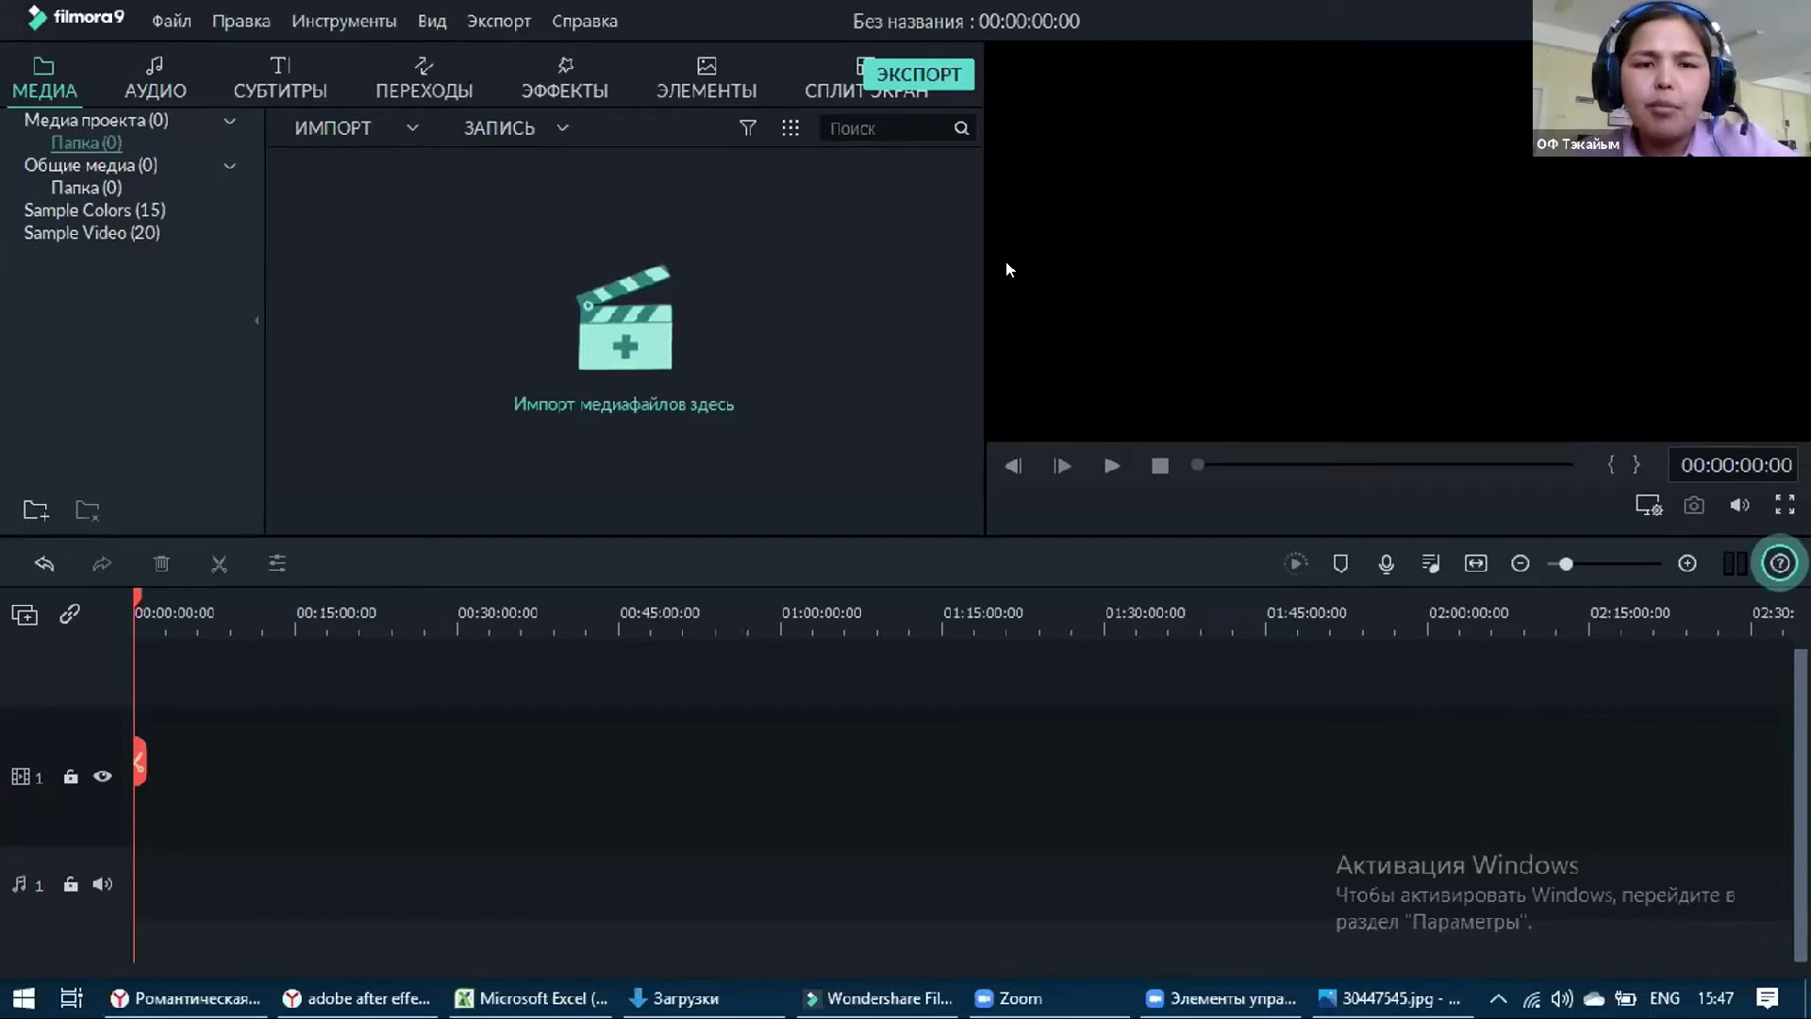
{"action": "left_click", "coordinate": [649, 345]}
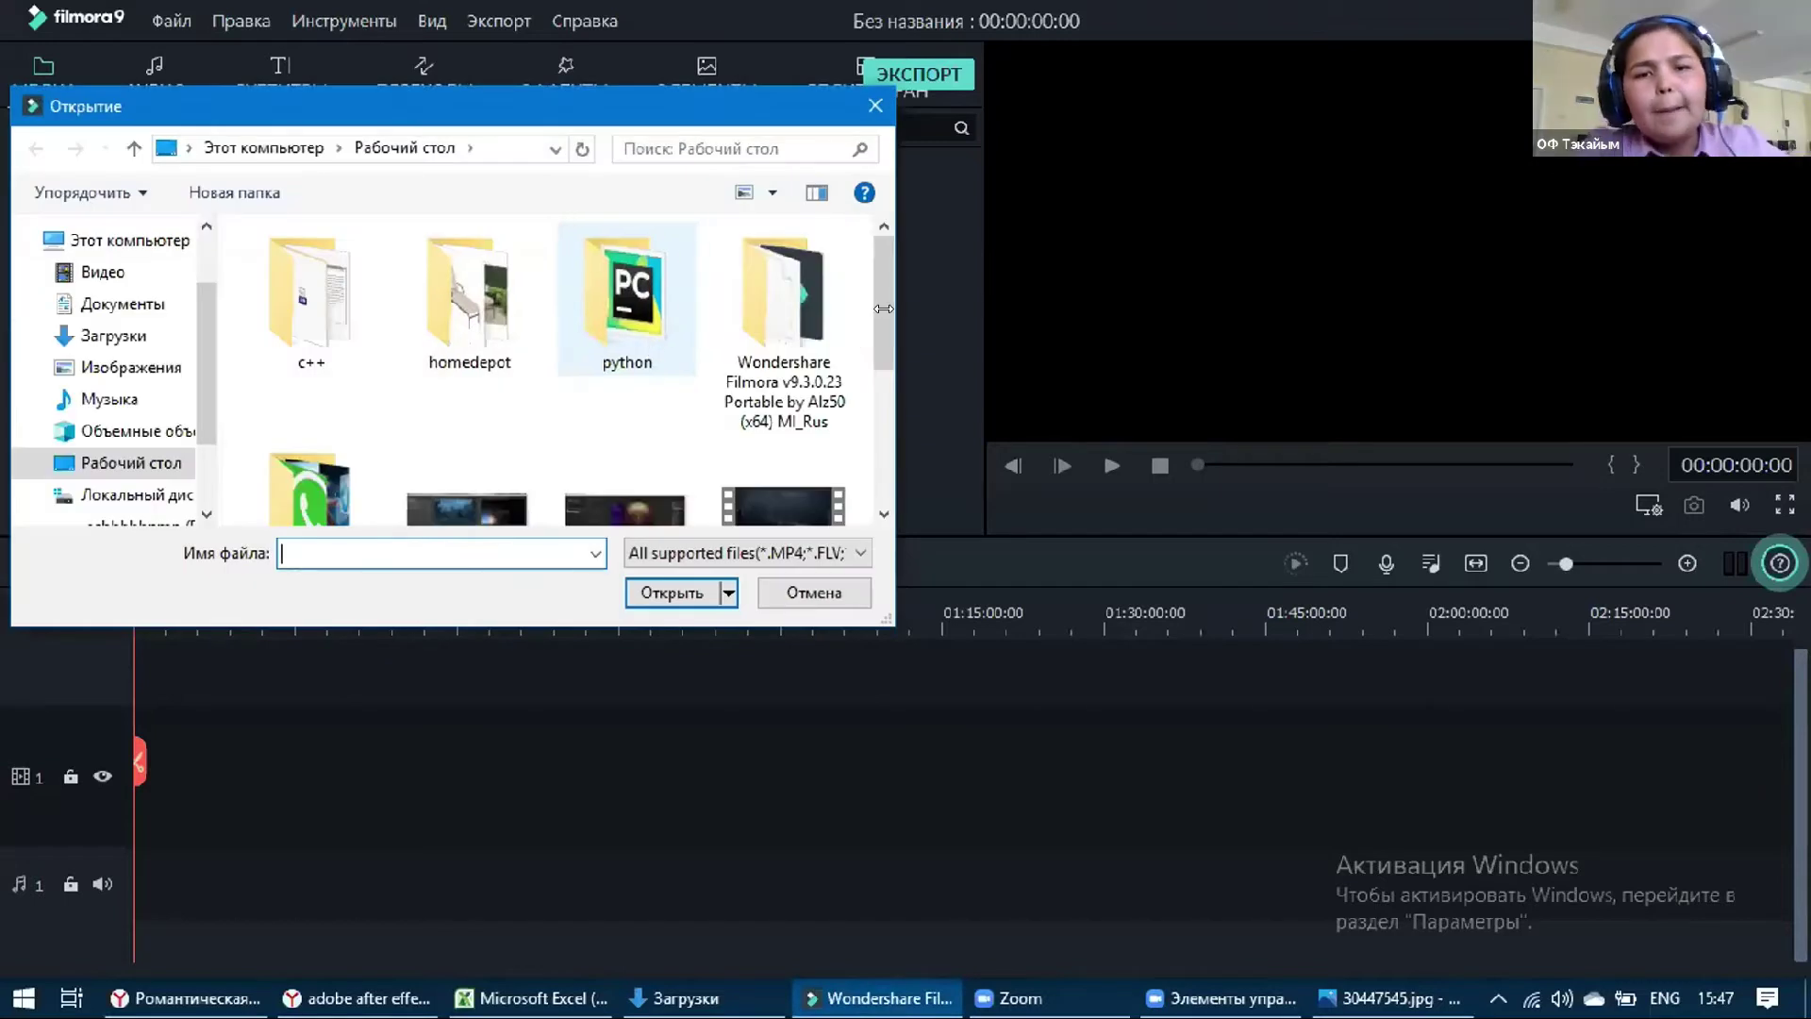
{"action": "left_click", "coordinate": [876, 396]}
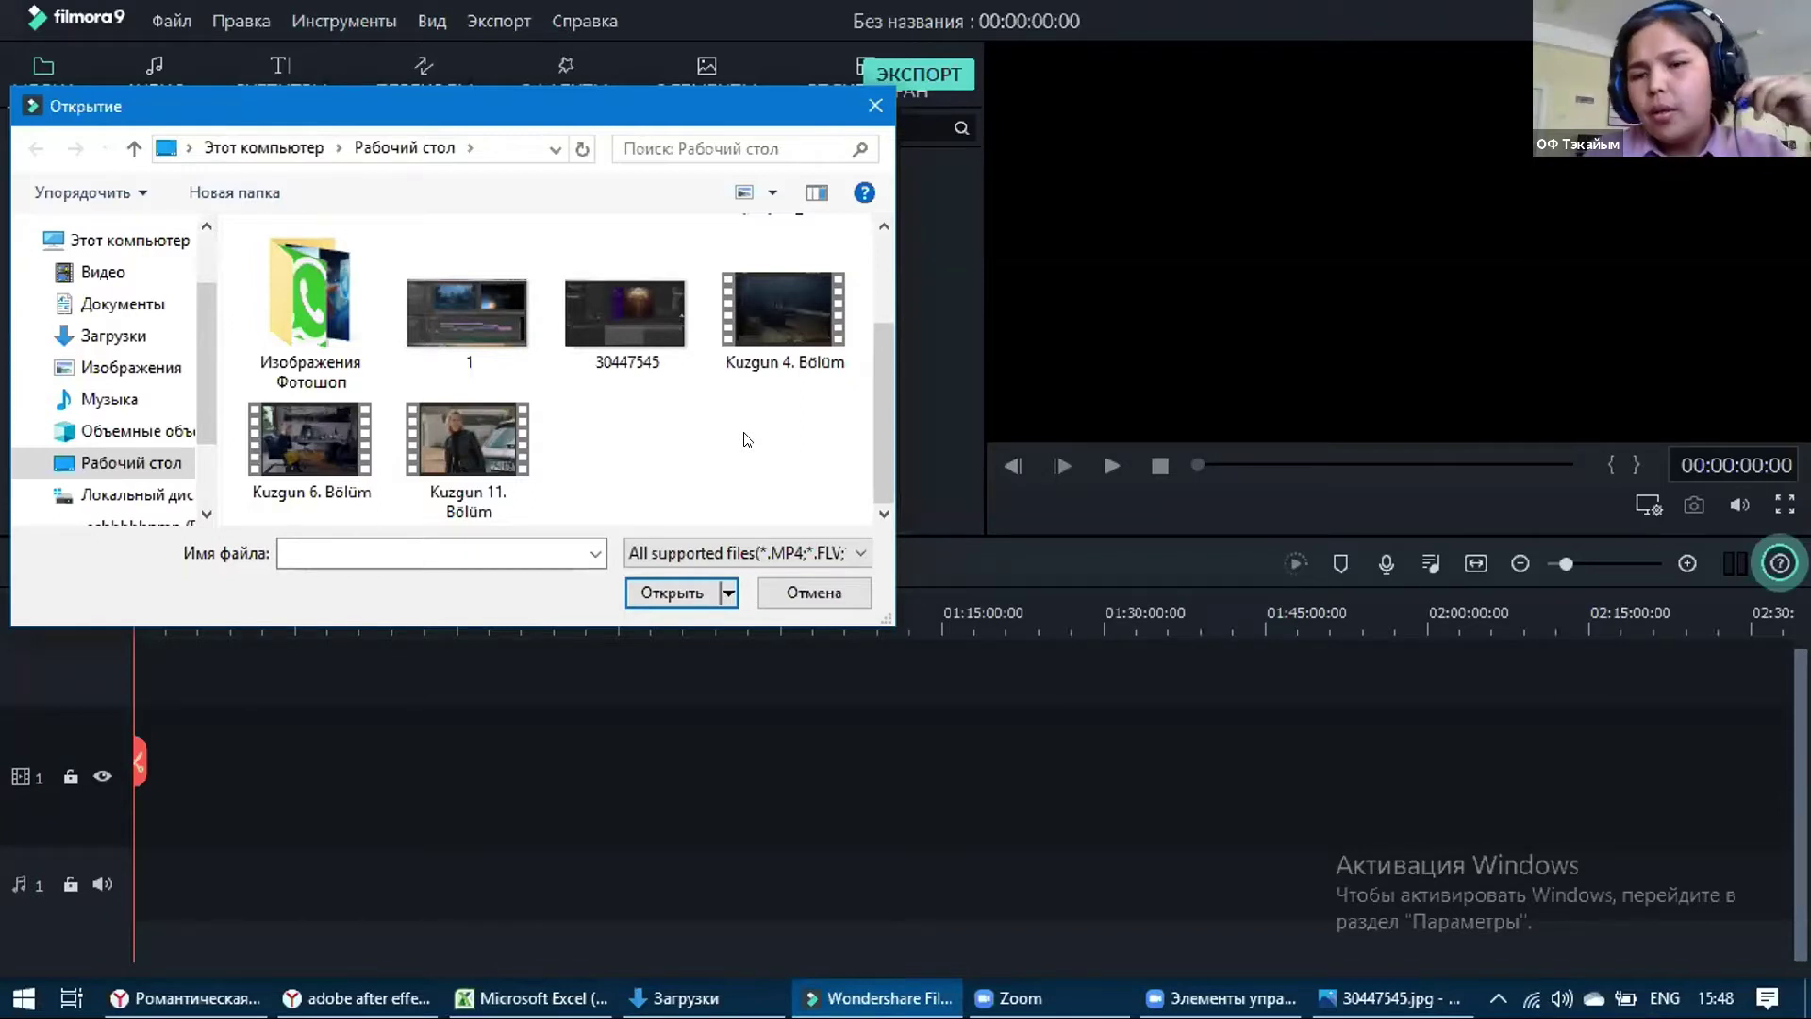
{"action": "left_click", "coordinate": [890, 101]}
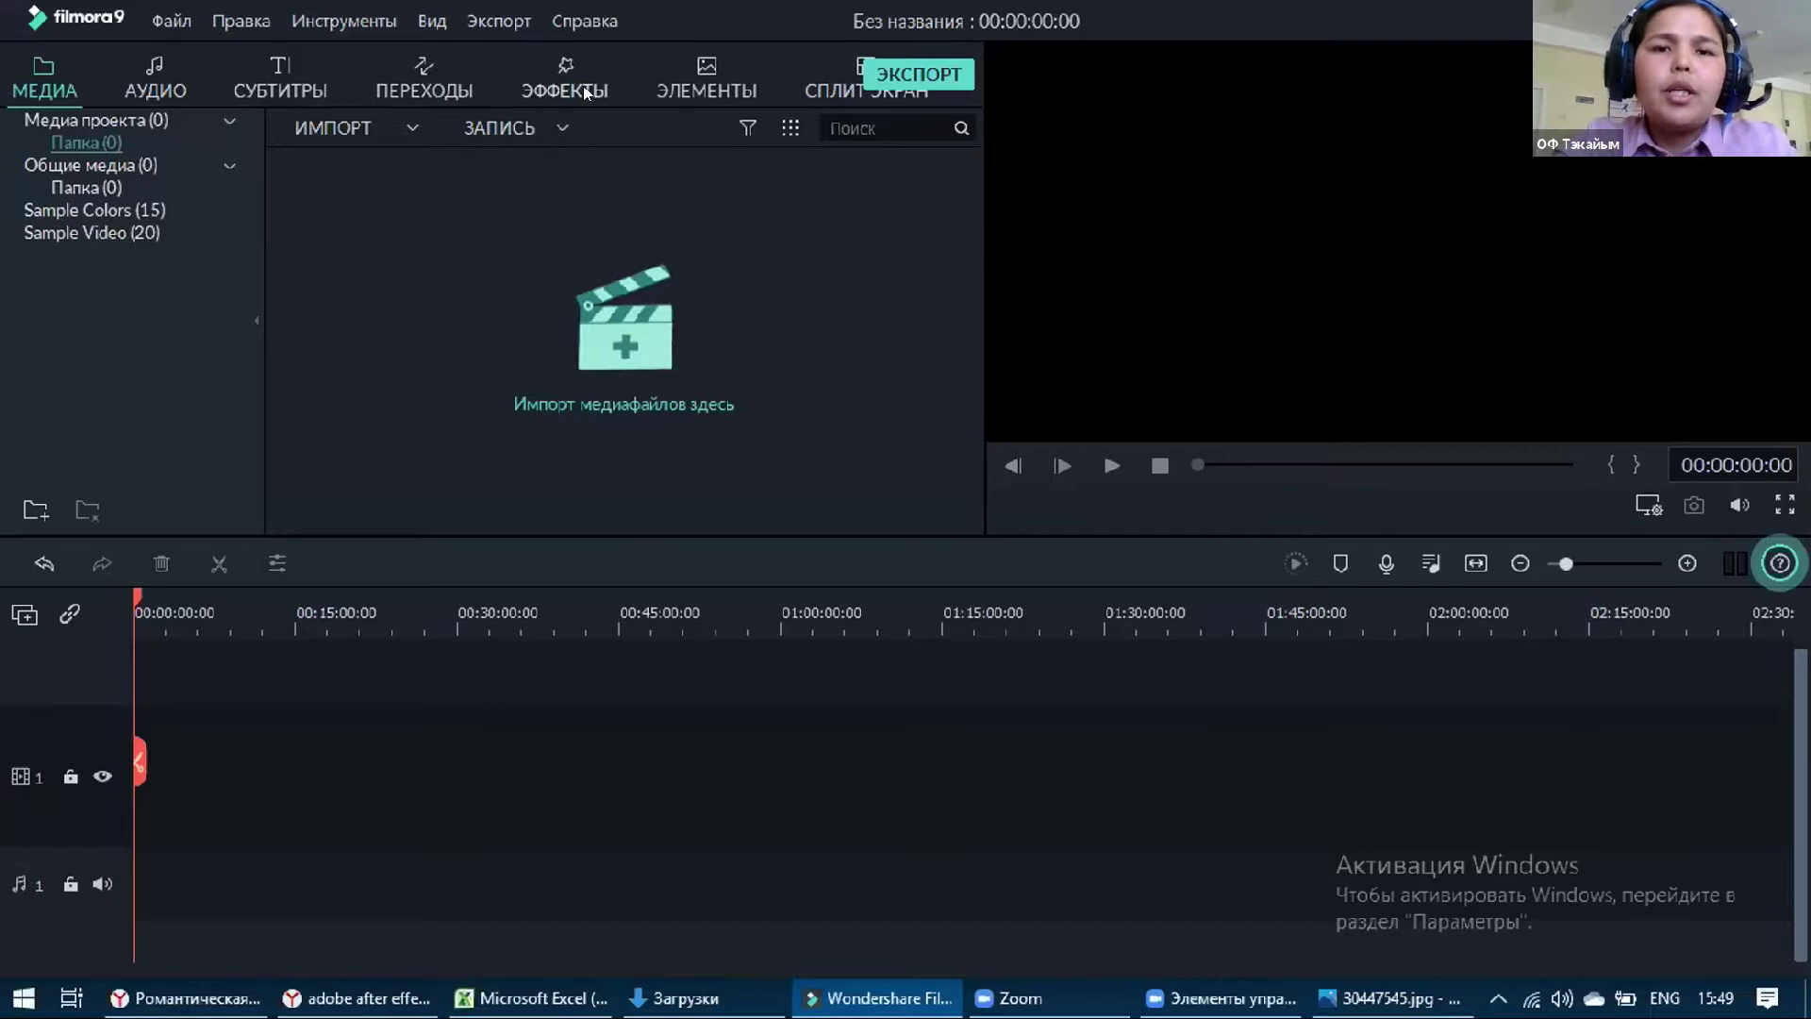
{"action": "left_click", "coordinate": [855, 91]}
{"action": "left_click", "coordinate": [719, 77]}
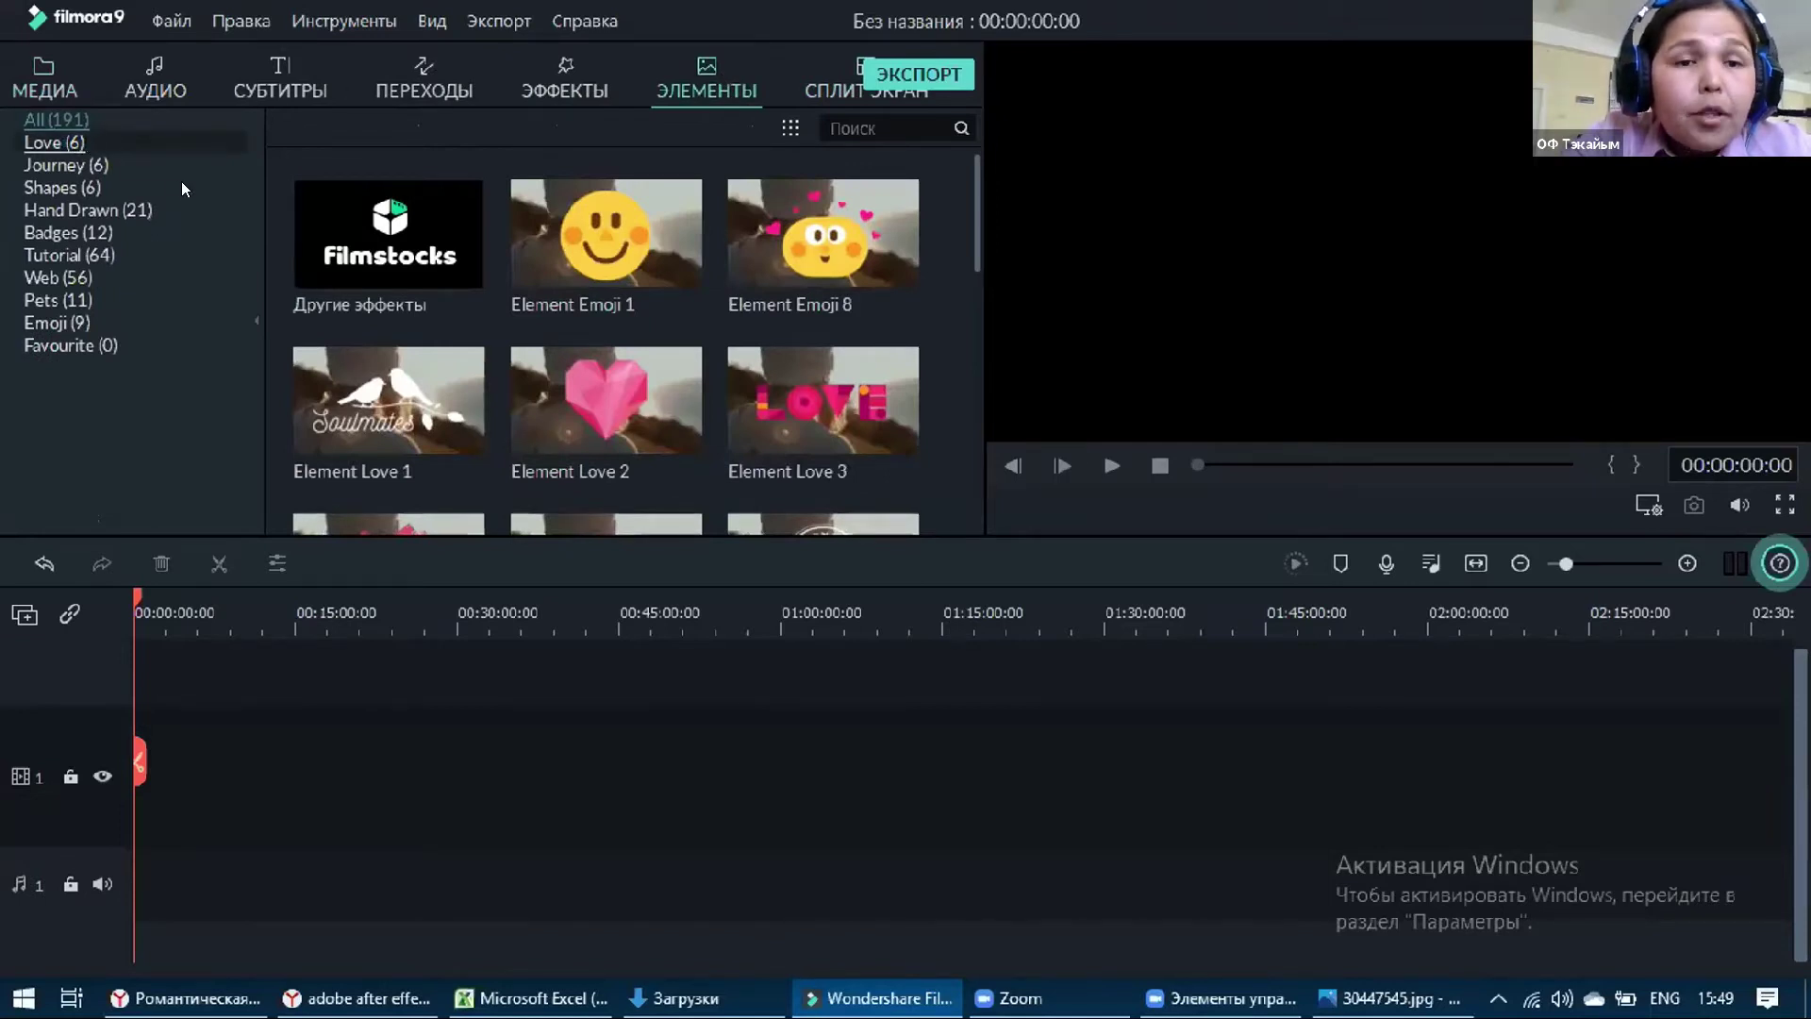
Import Kuzgun 4. Bölüm, Kuzgun 6. Bölüm and Kuzgun 11. Bölüm from the desktop and place them at the start of video track 1
{"action": "left_click", "coordinate": [74, 81]}
{"action": "left_click", "coordinate": [613, 311]}
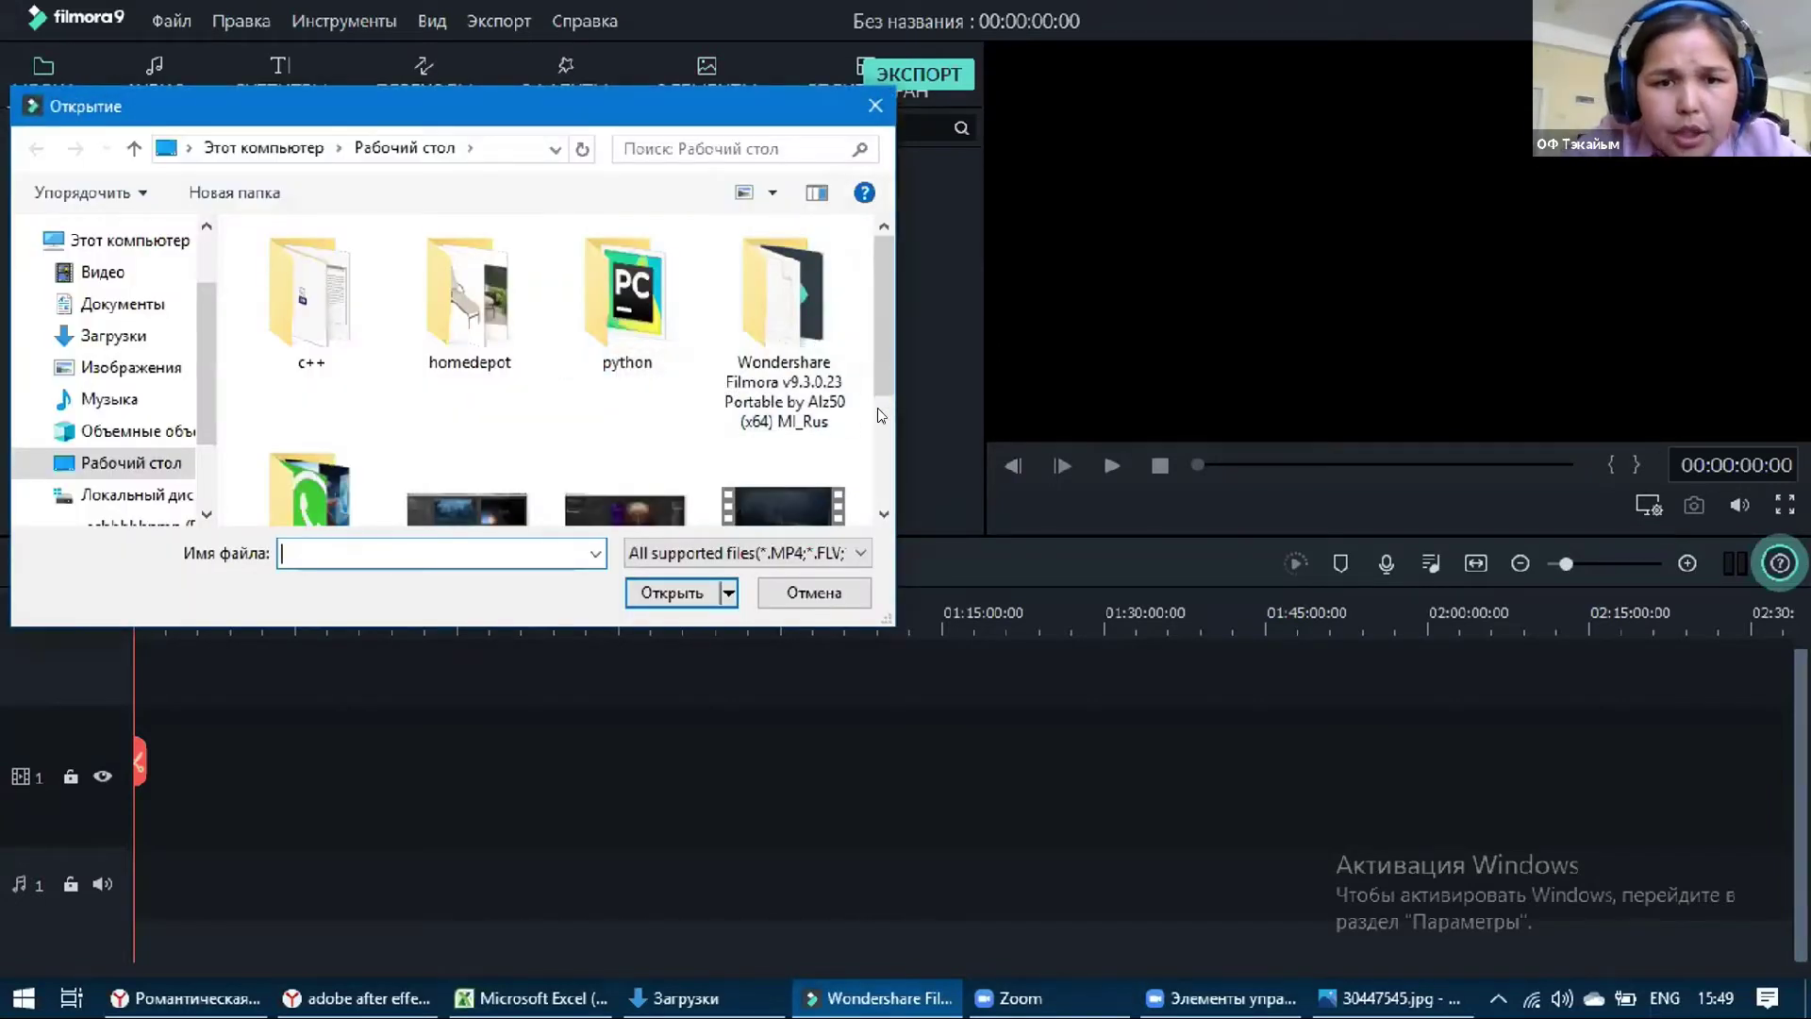
{"action": "scroll", "coordinate": [877, 409], "scroll_direction": "down", "scroll_amount": 2}
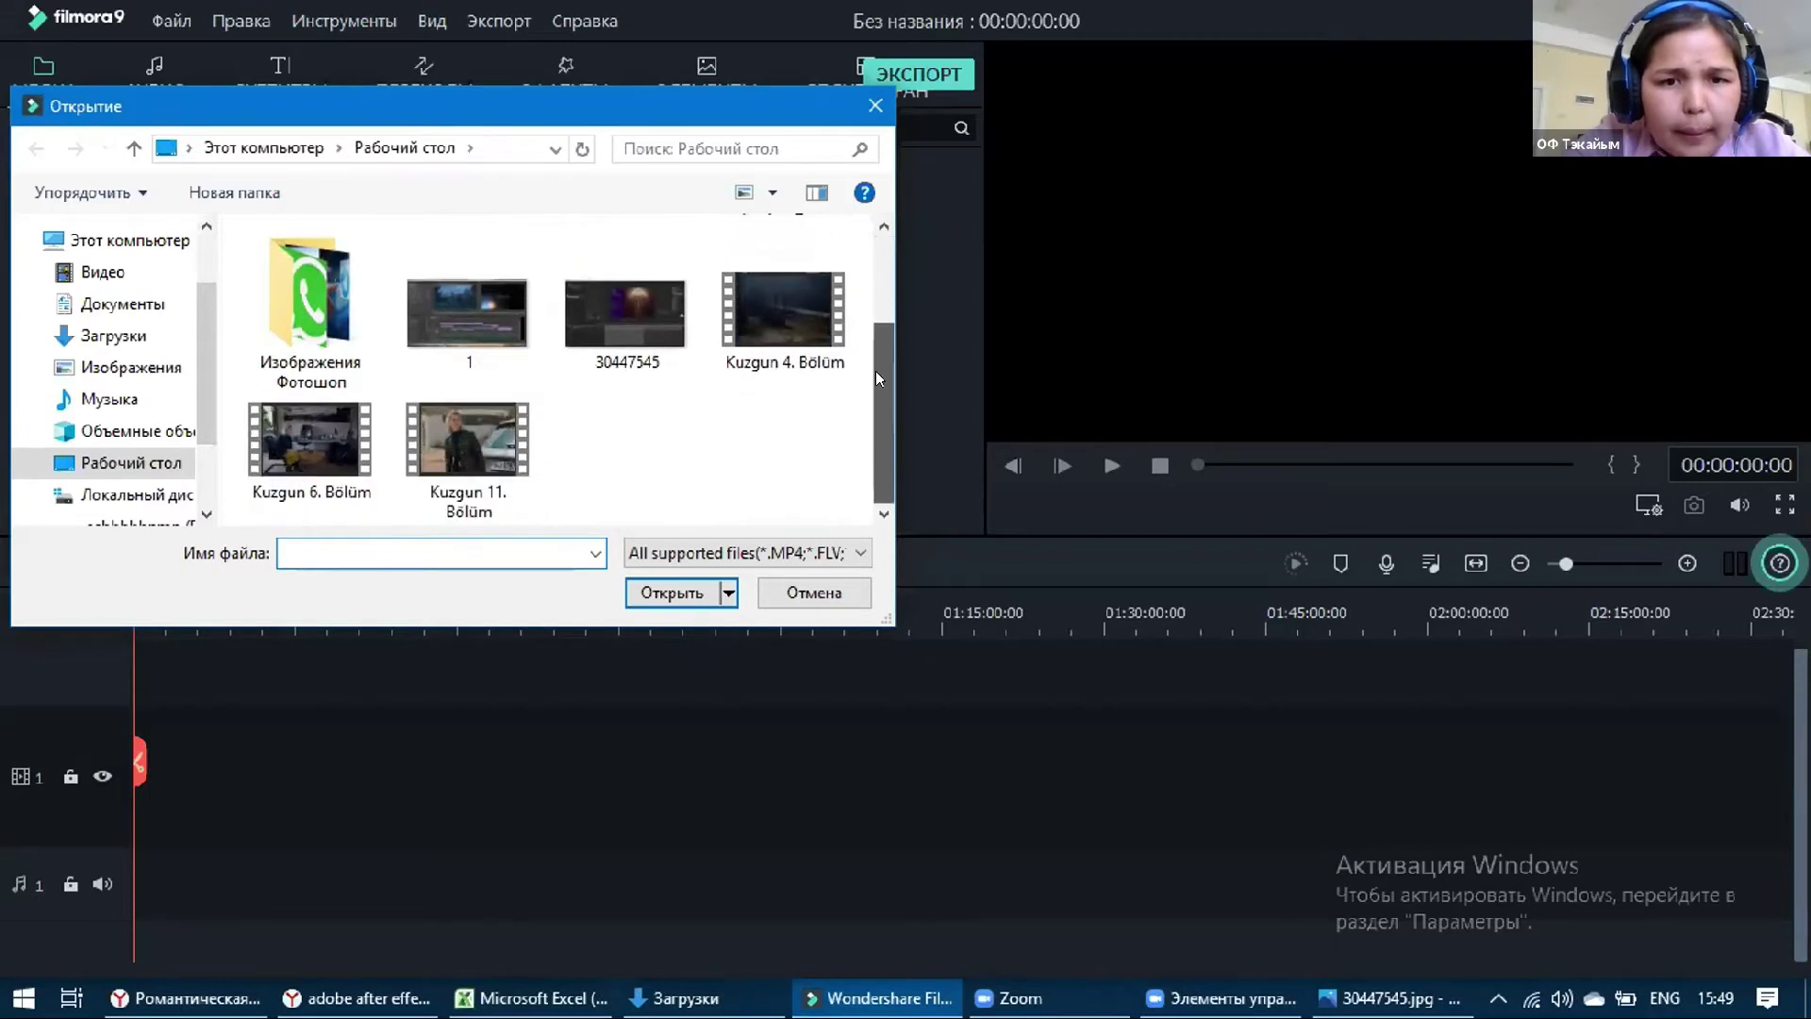
{"action": "scroll", "coordinate": [876, 371], "scroll_direction": "up", "scroll_amount": 3}
{"action": "scroll", "coordinate": [875, 383], "scroll_direction": "down", "scroll_amount": 3}
{"action": "left_click", "coordinate": [503, 454]}
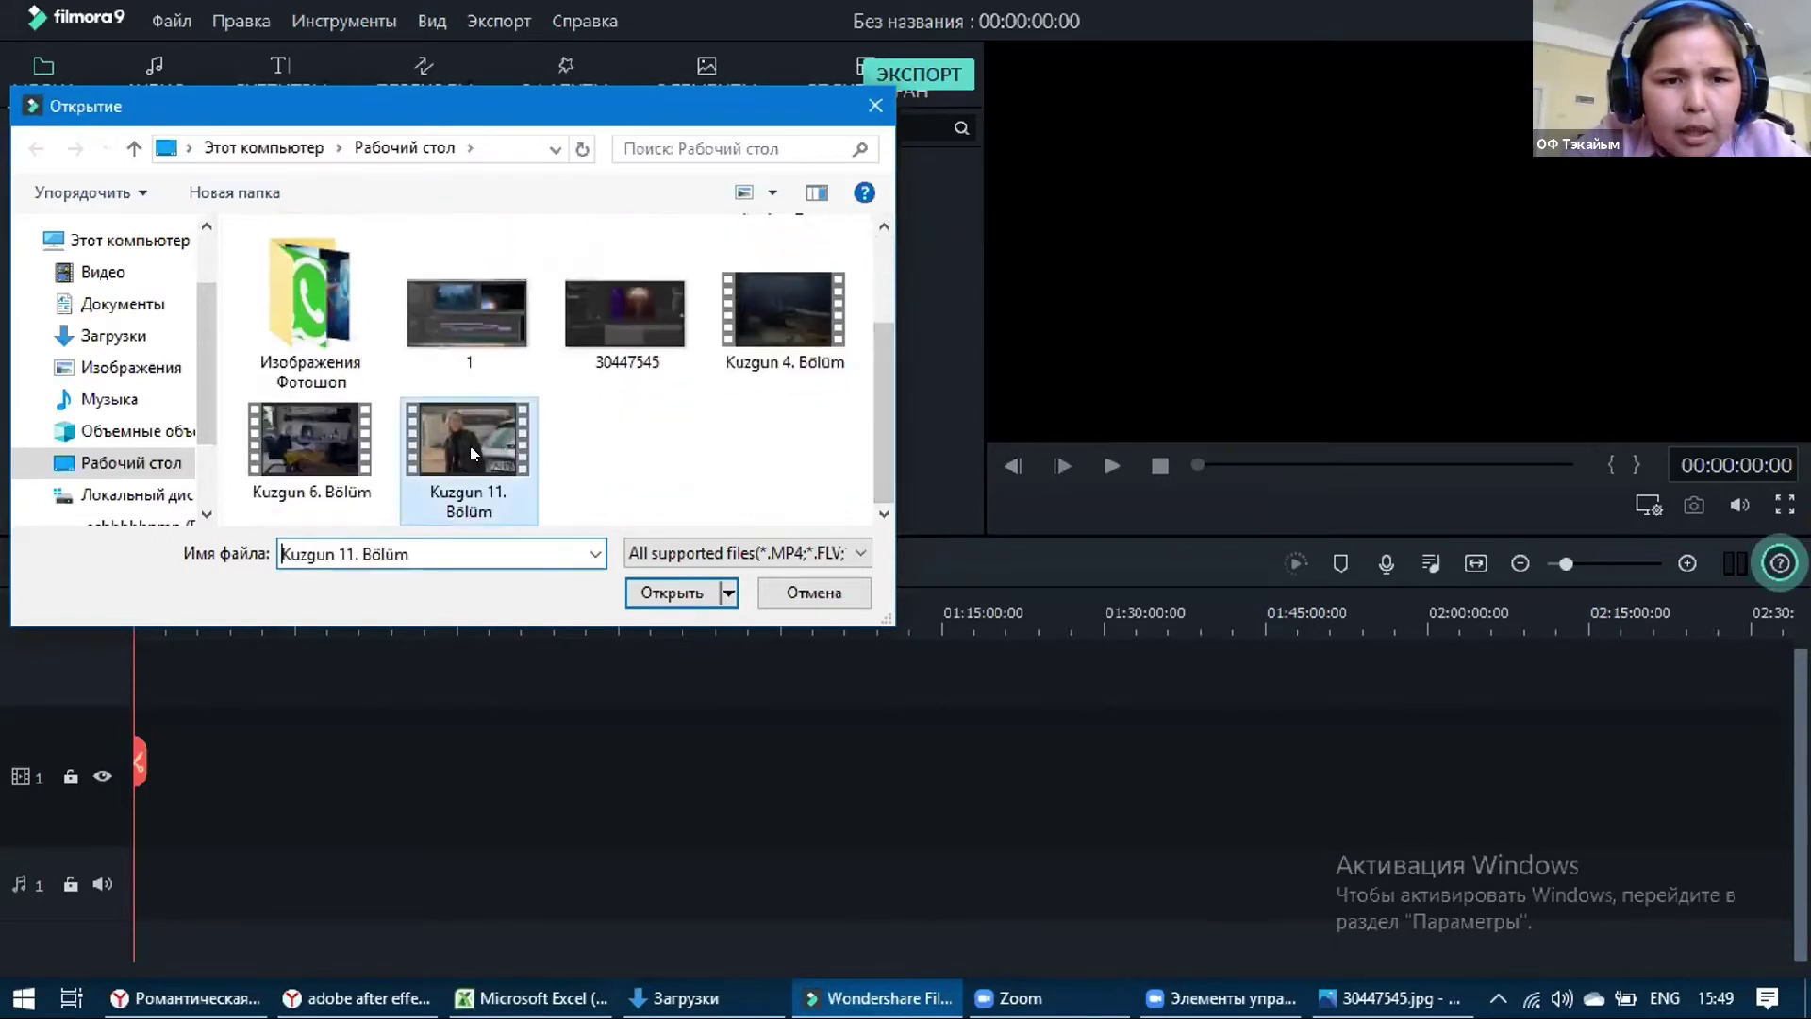
{"action": "left_click", "coordinate": [342, 446], "text": "ctrl"}
{"action": "left_click", "coordinate": [783, 311], "text": "ctrl"}
{"action": "left_click", "coordinate": [667, 594]}
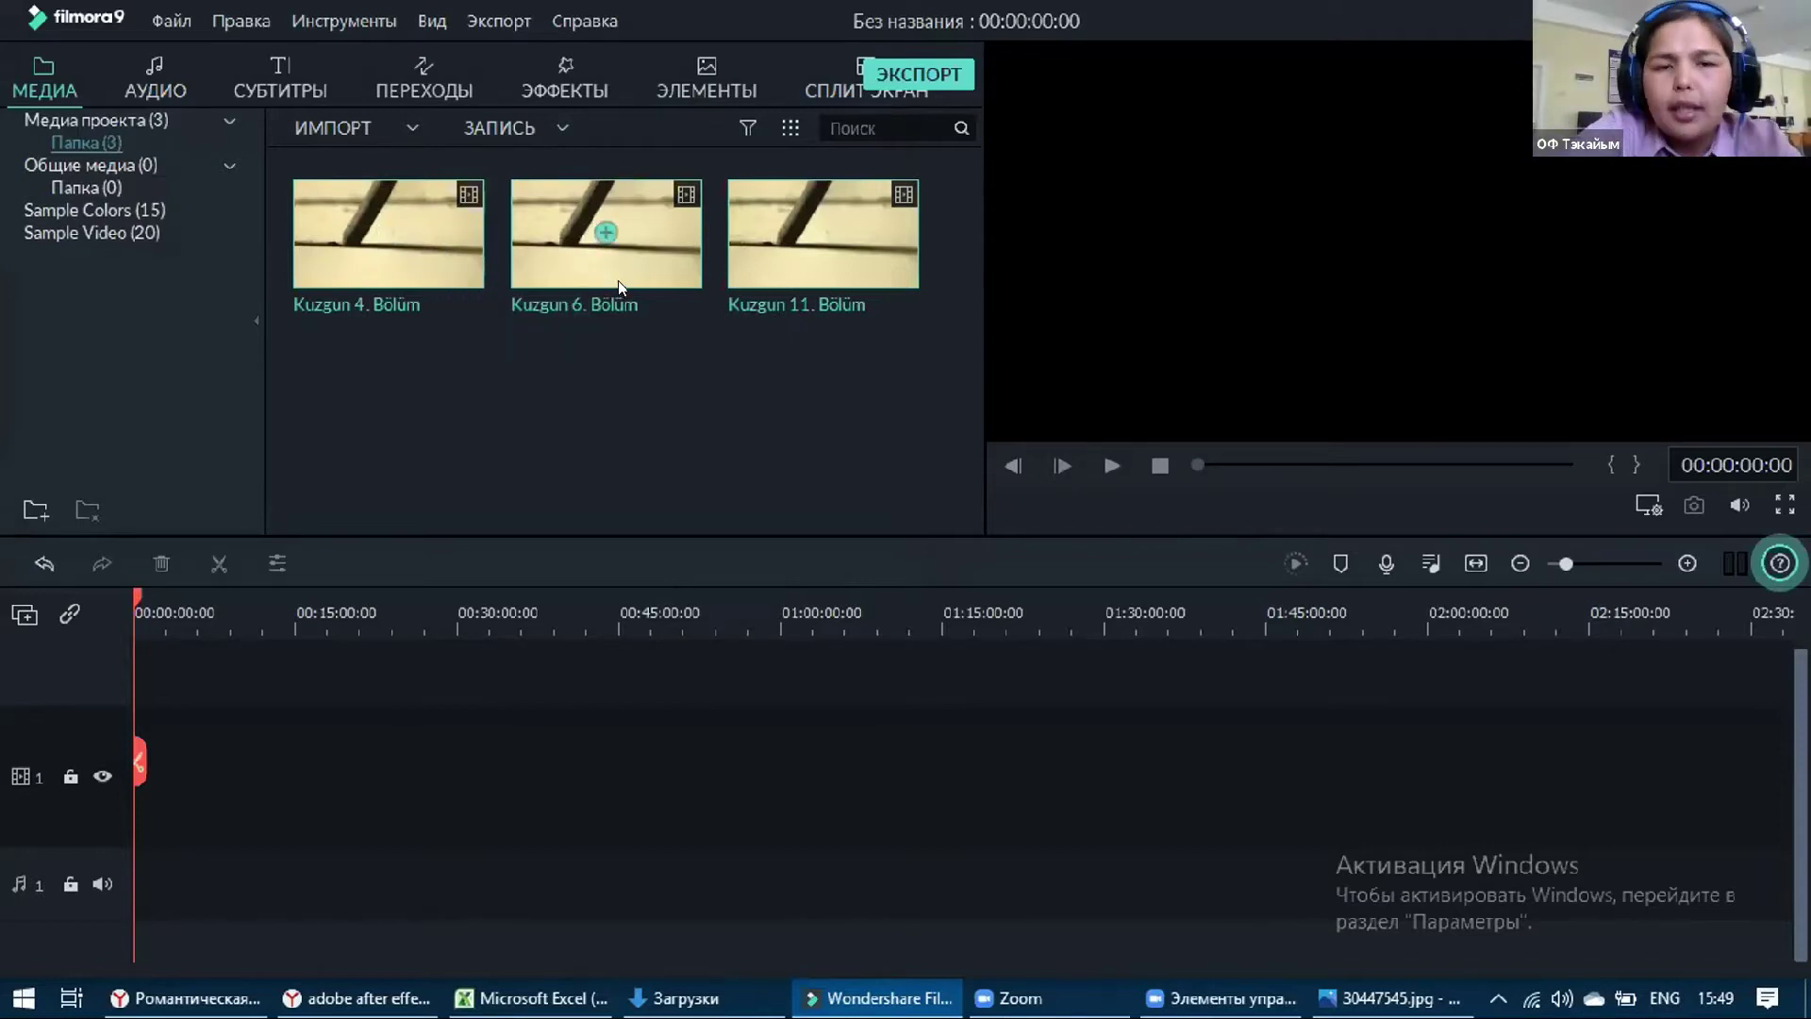
{"action": "left_click_drag", "start_coordinate": [420, 269], "coordinate": [140, 770]}
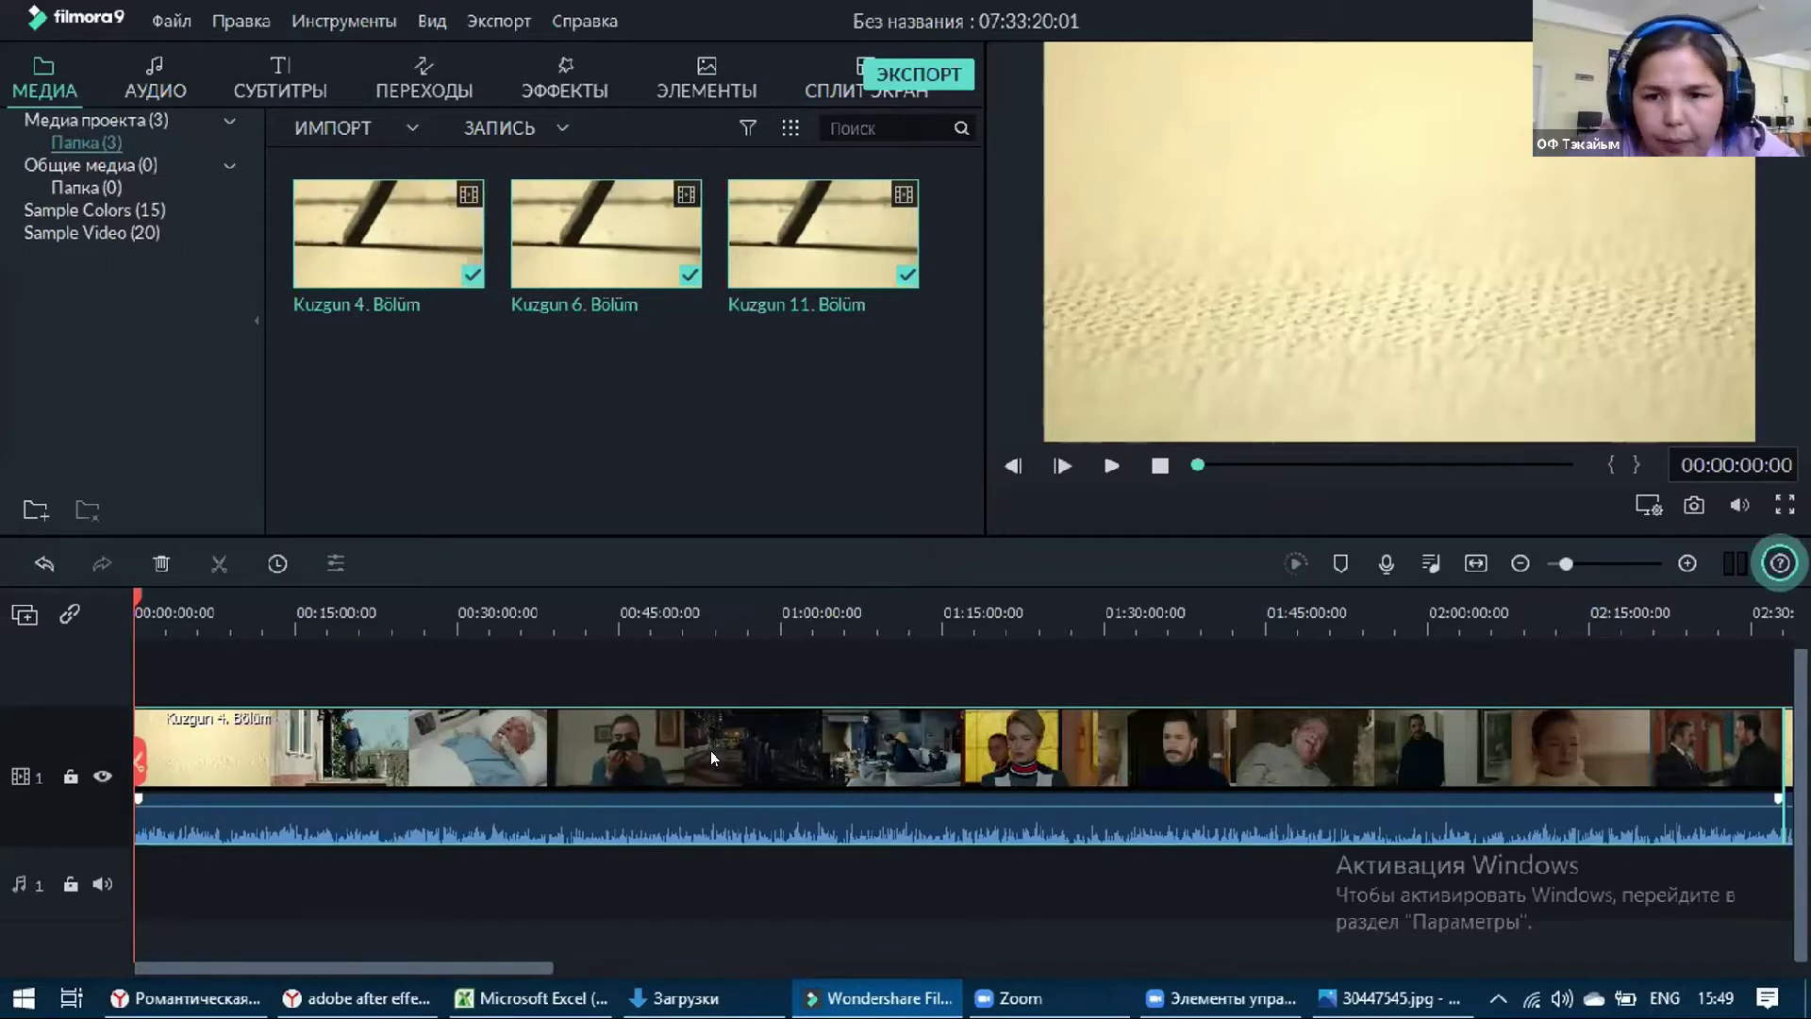
Delete the Kuzgun 11. Bölüm and Kuzgun 6. Bölüm clips from the timeline, keeping only Kuzgun 4. Bölüm
{"action": "left_click_drag", "start_coordinate": [496, 960], "coordinate": [1031, 991]}
{"action": "left_click", "coordinate": [1113, 755]}
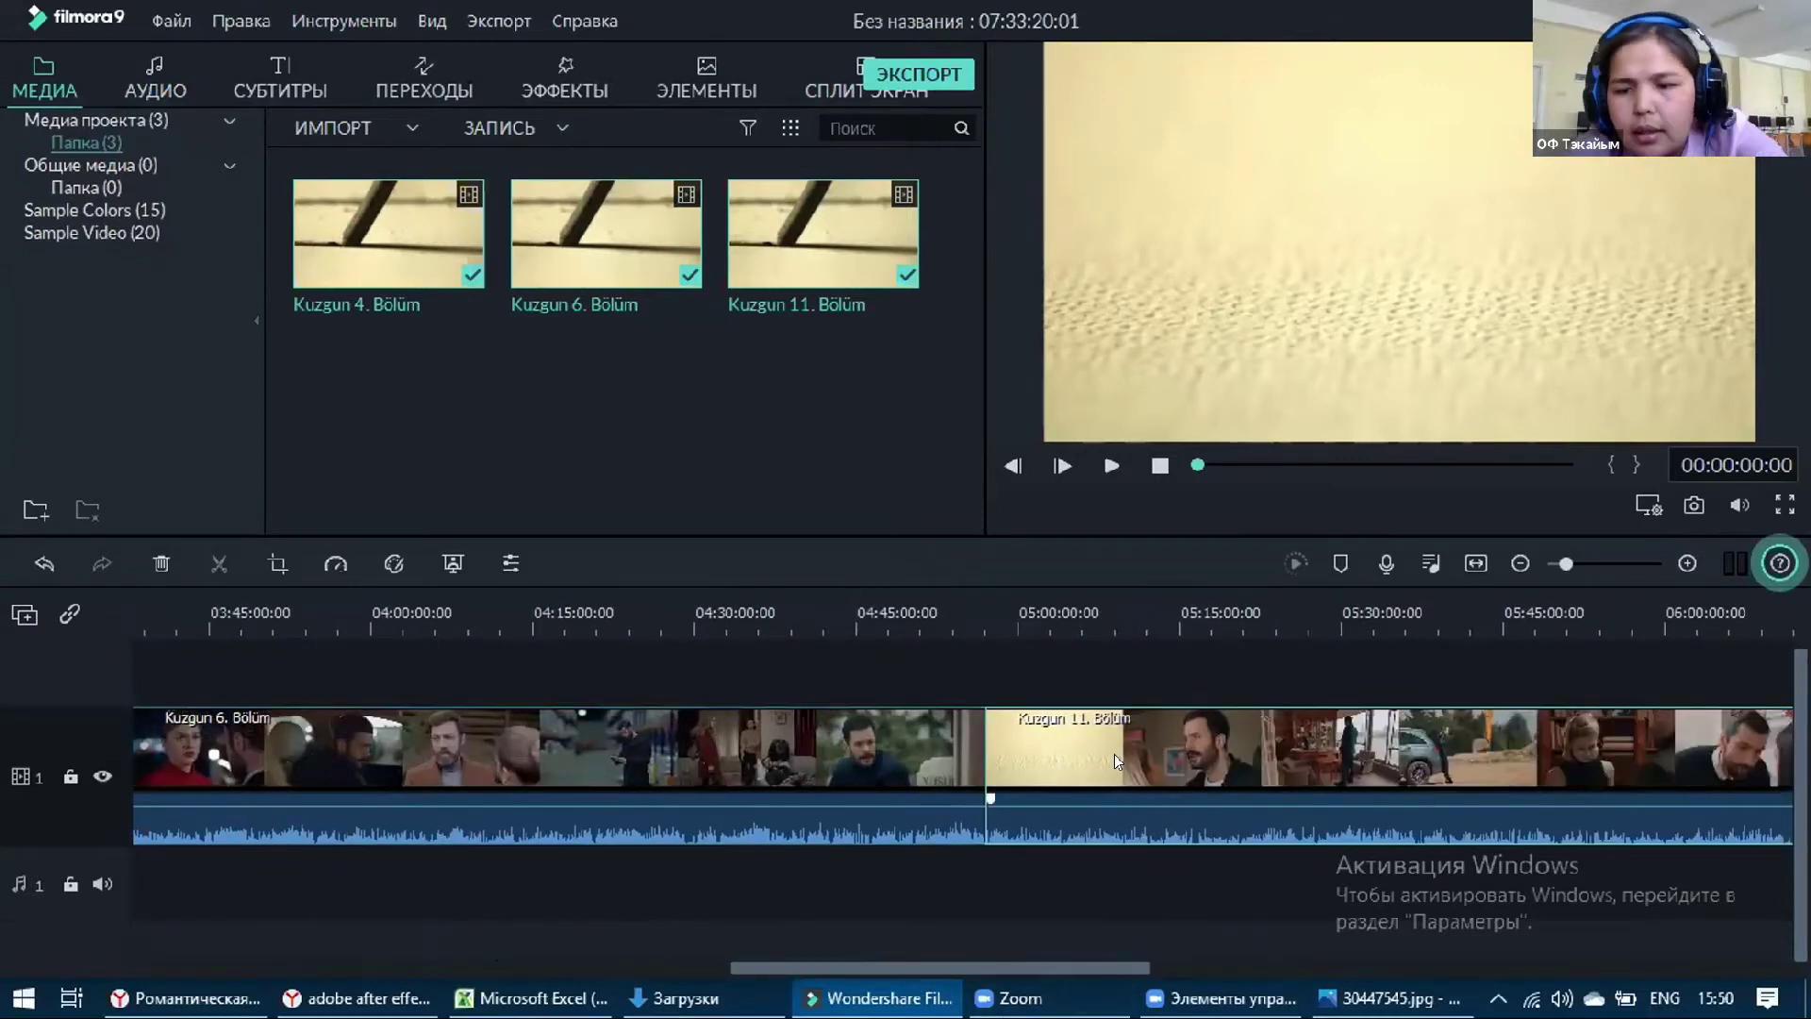
{"action": "key", "text": "Delete"}
{"action": "left_click_drag", "start_coordinate": [1070, 962], "coordinate": [965, 962]}
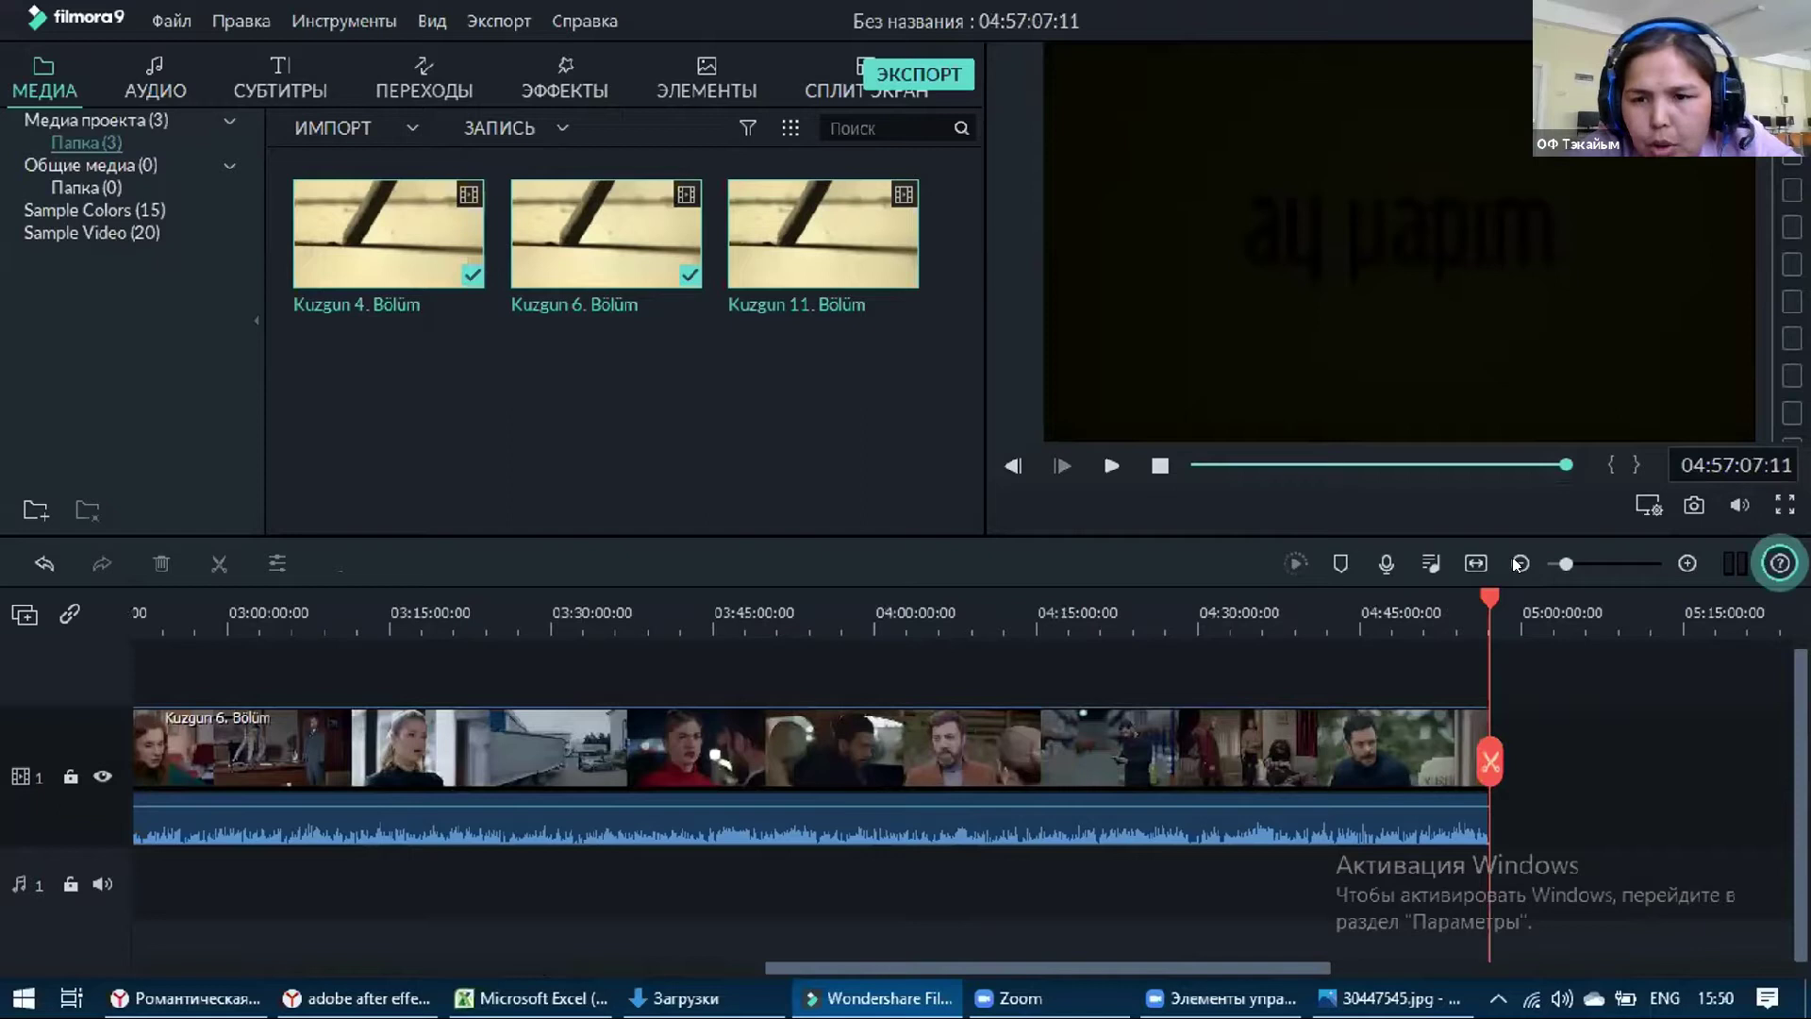
{"action": "left_click_drag", "start_coordinate": [1564, 564], "coordinate": [1560, 564]}
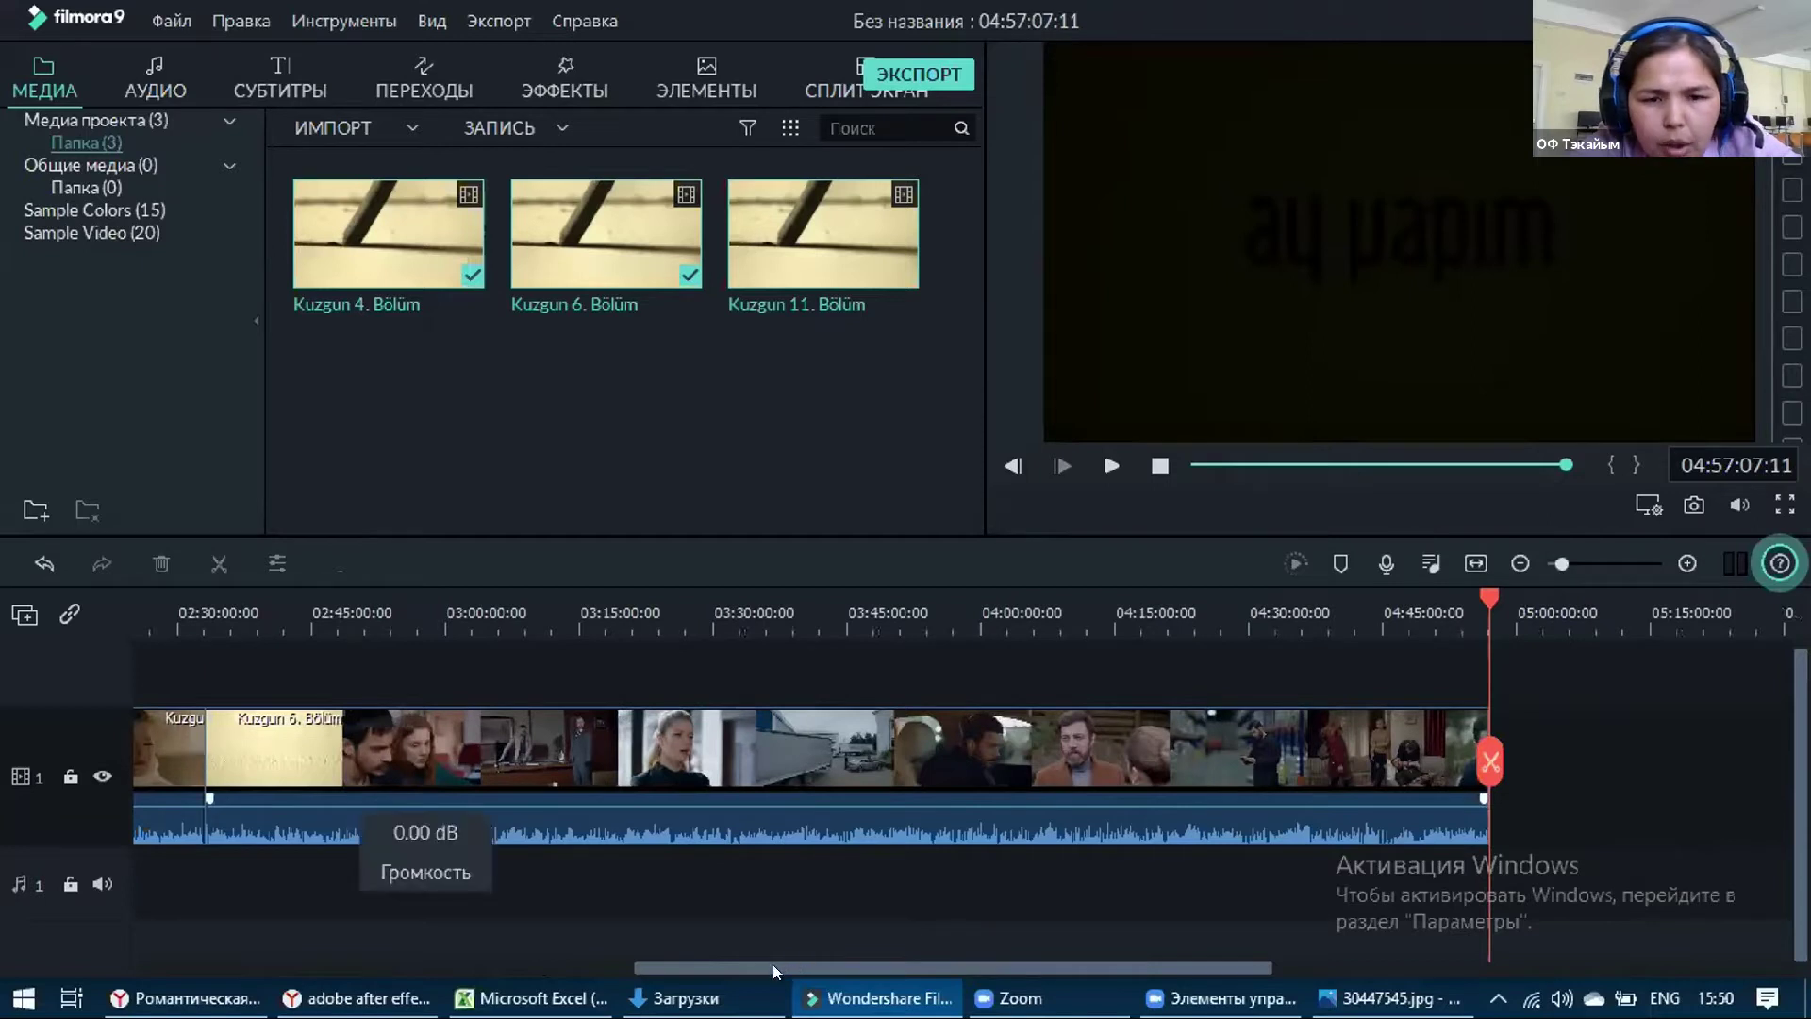
{"action": "scroll", "coordinate": [751, 788], "scroll_direction": "up", "scroll_amount": 2}
{"action": "left_click", "coordinate": [751, 789]}
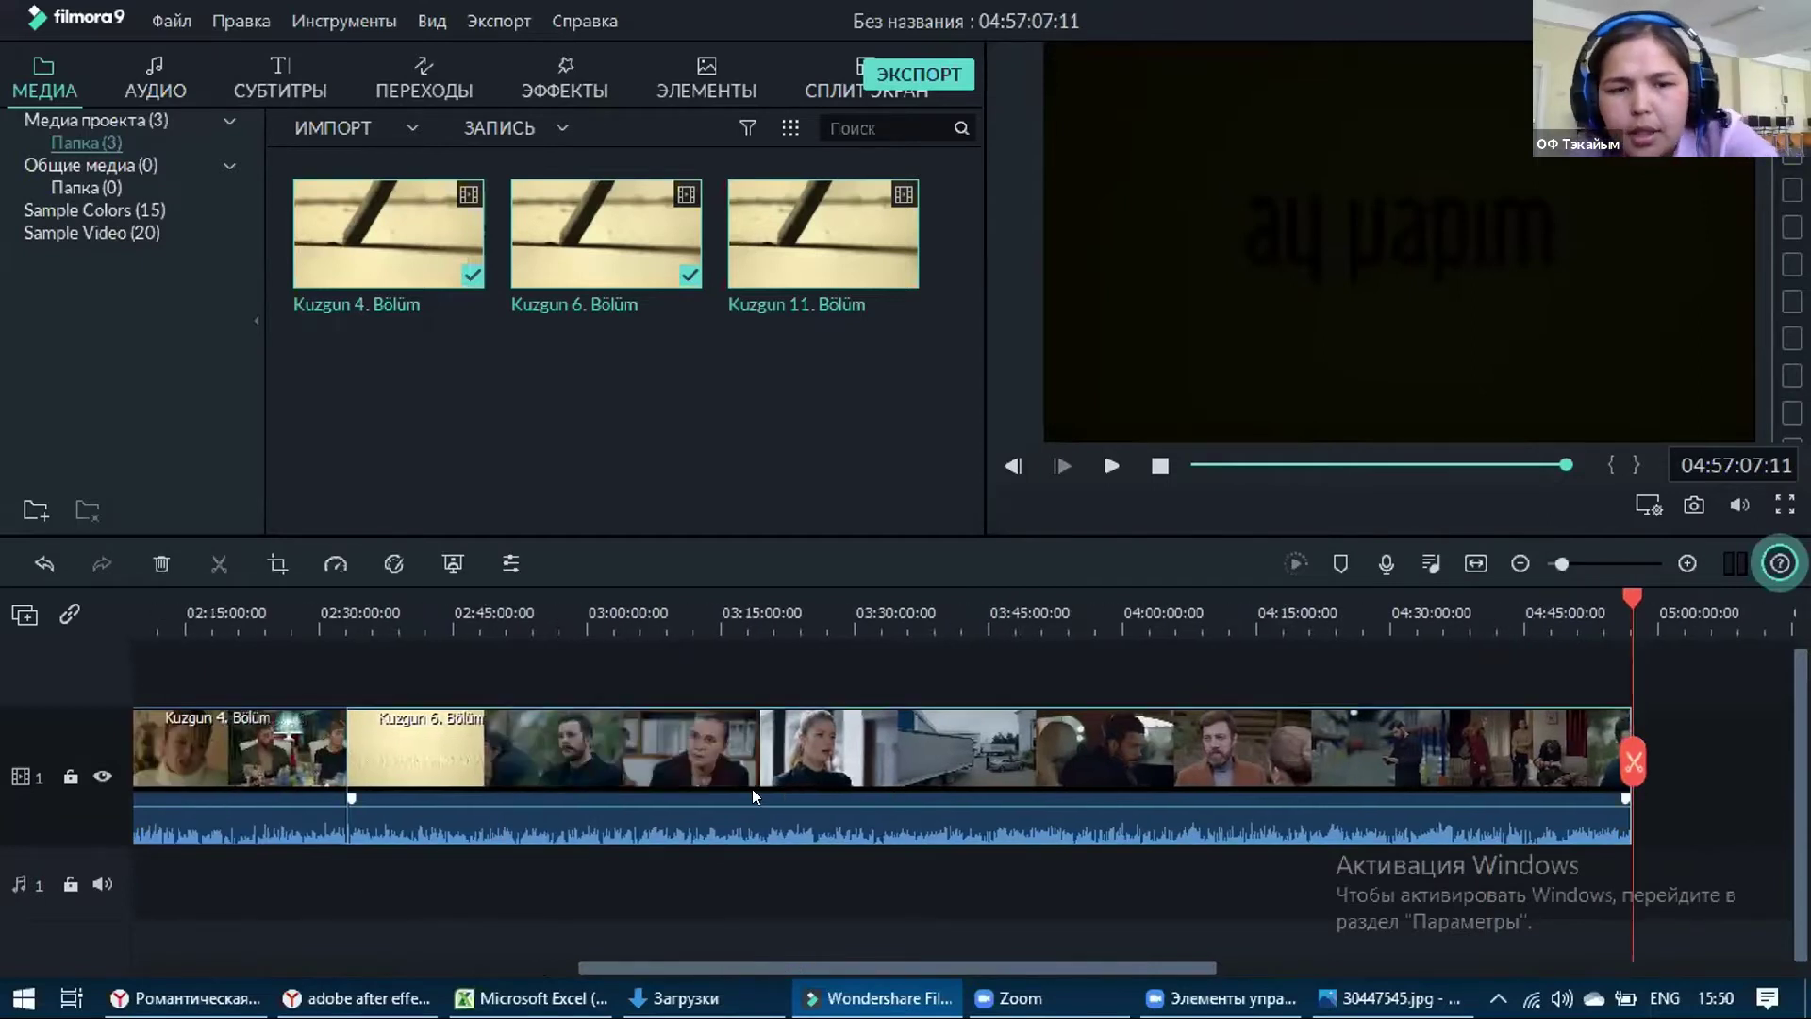
{"action": "key", "text": "Delete"}
Split the Kuzgun 4. Bölüm clip on the timeline at 01:29:39:01
{"action": "scroll", "coordinate": [345, 941], "scroll_direction": "up", "scroll_amount": 6}
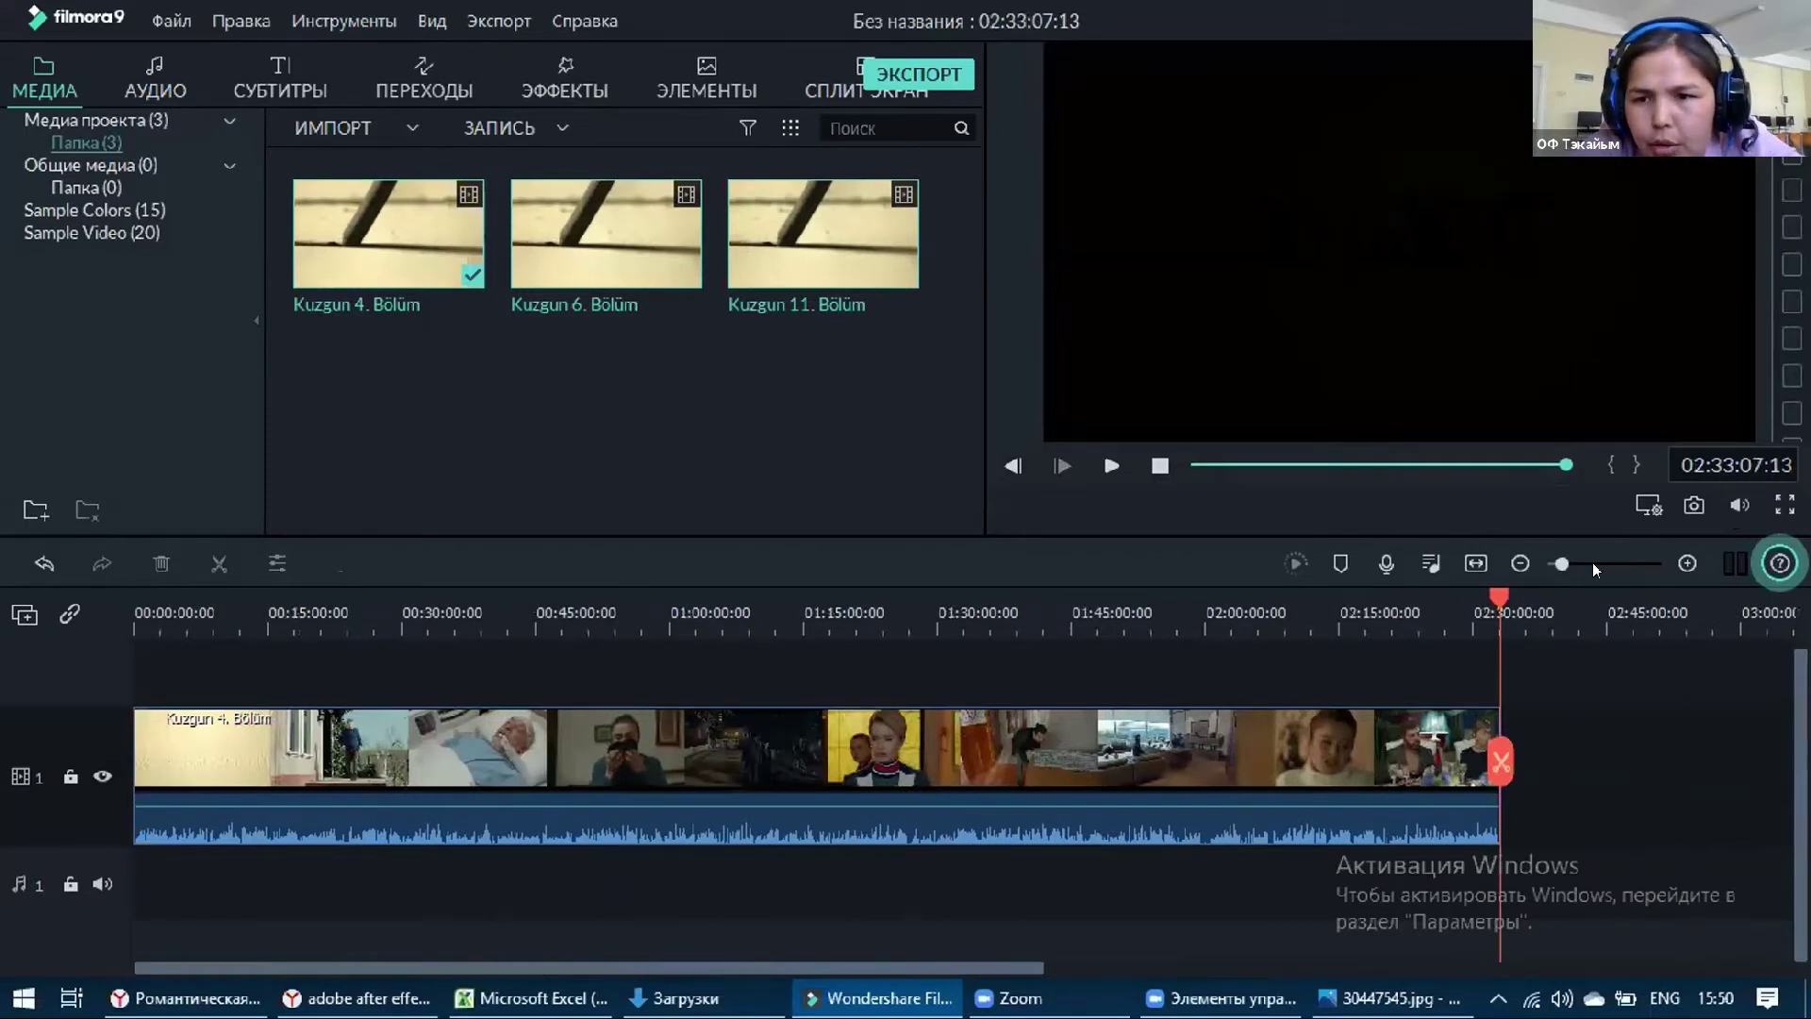
{"action": "left_click_drag", "start_coordinate": [1568, 564], "coordinate": [1585, 564]}
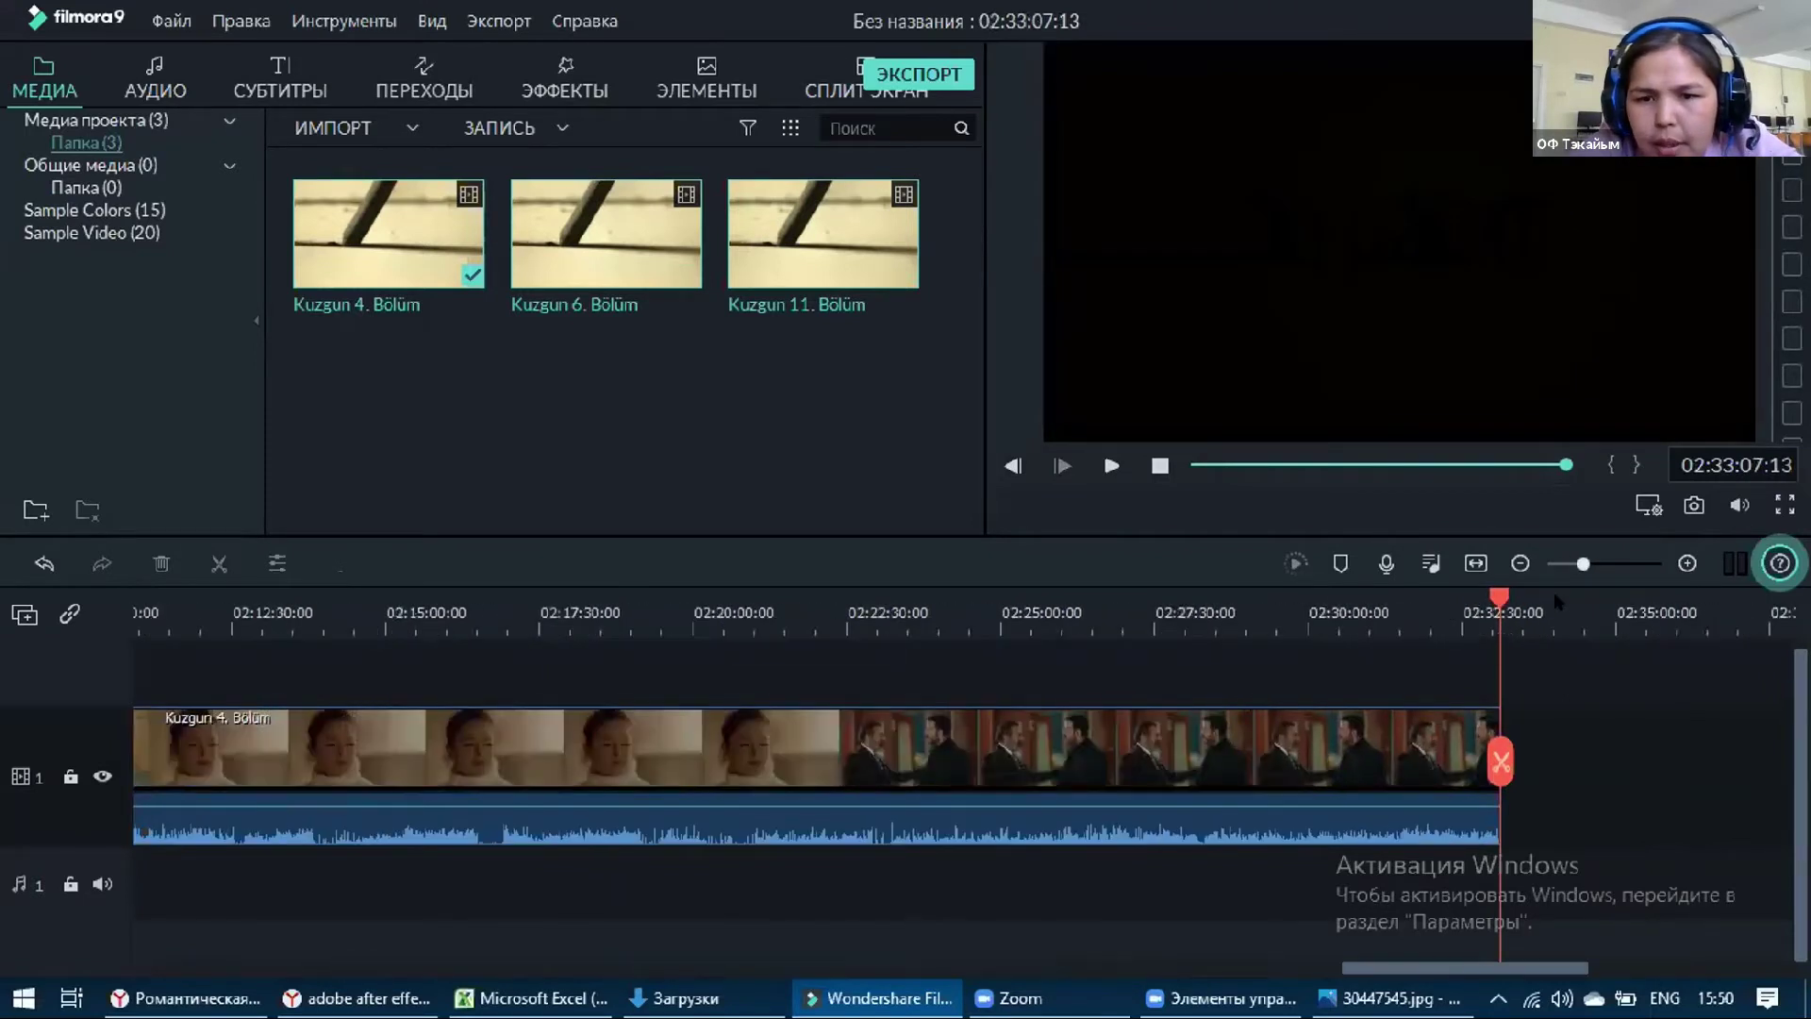
{"action": "scroll", "coordinate": [236, 942], "scroll_direction": "up", "scroll_amount": 5}
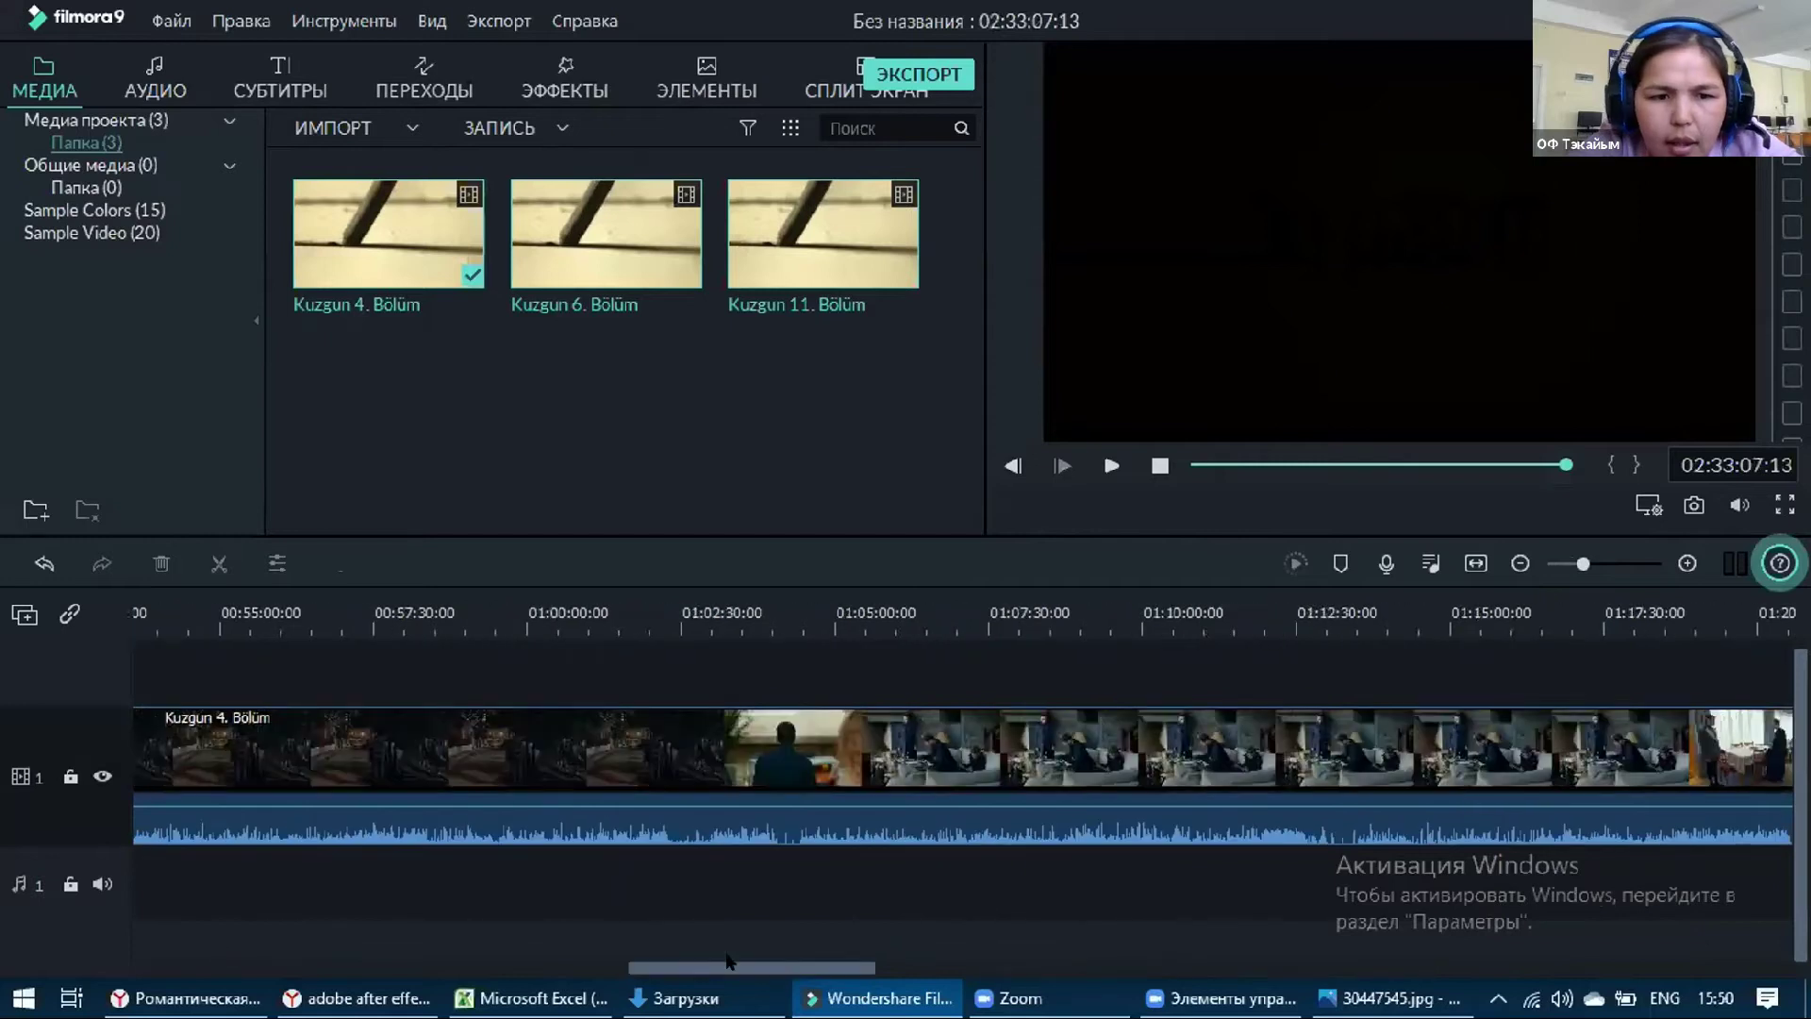
{"action": "left_click_drag", "start_coordinate": [1580, 564], "coordinate": [1563, 564]}
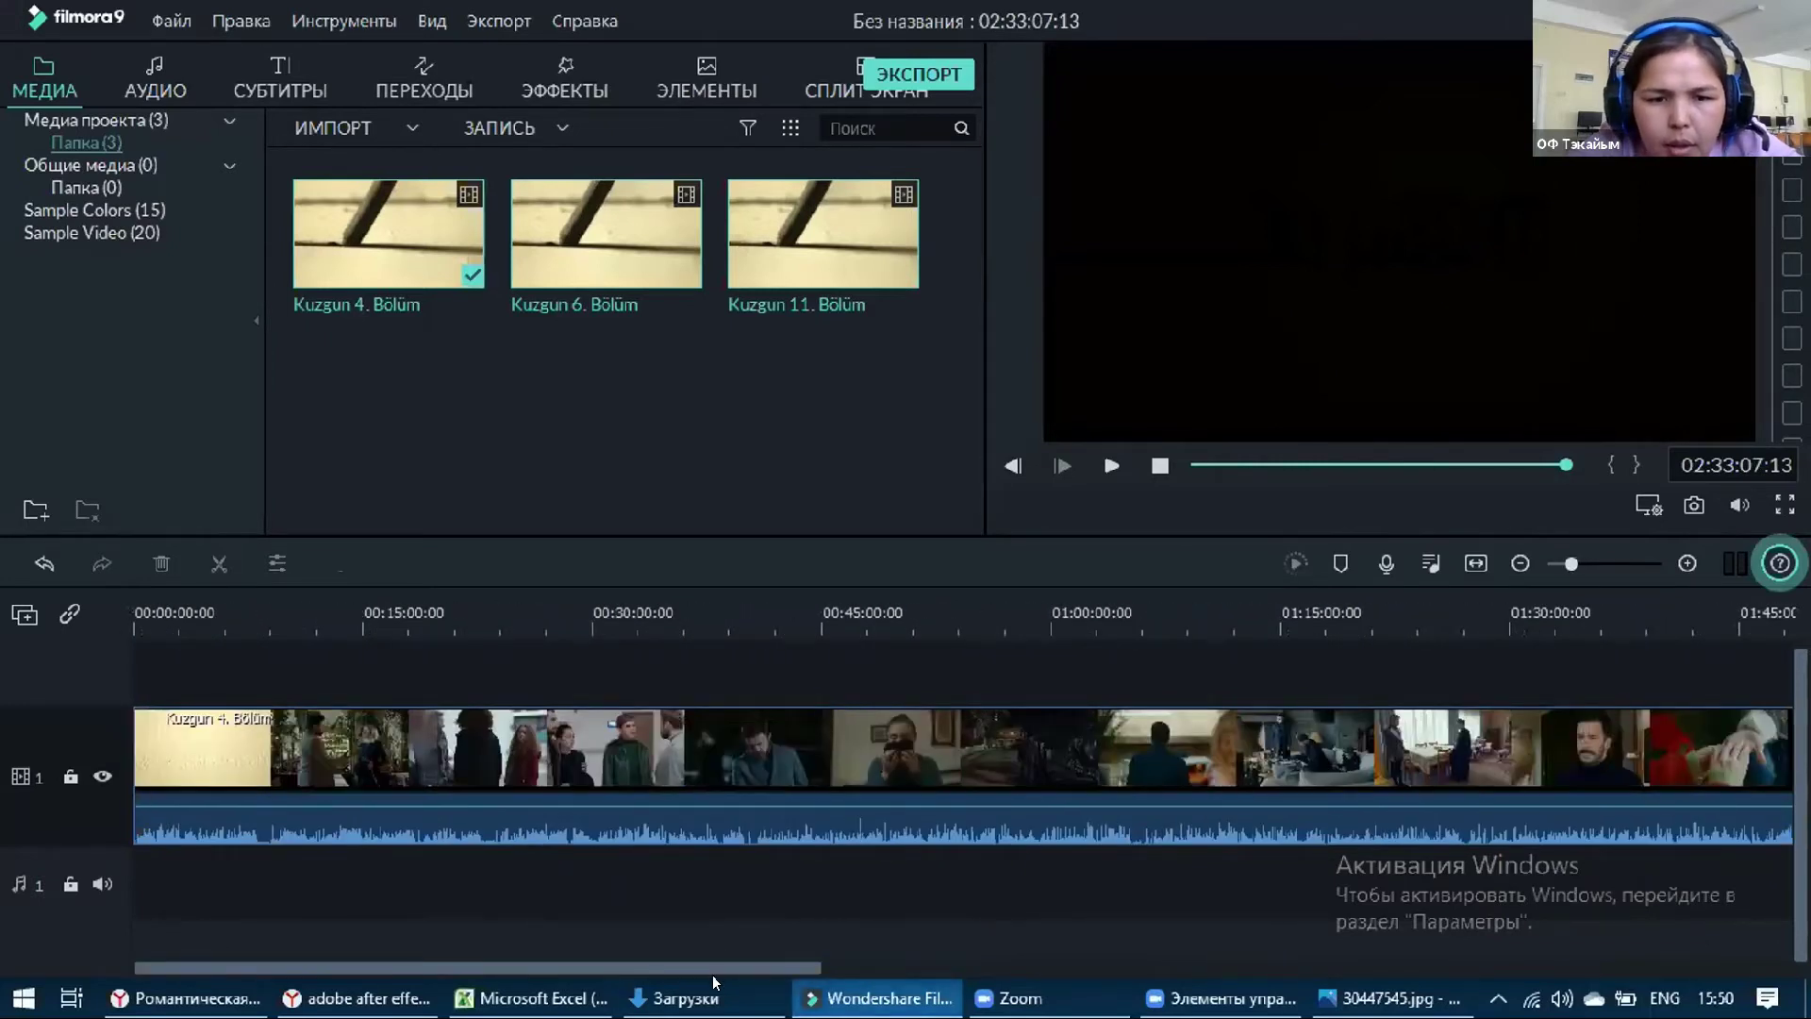
{"action": "left_click_drag", "start_coordinate": [818, 964], "coordinate": [1026, 953]}
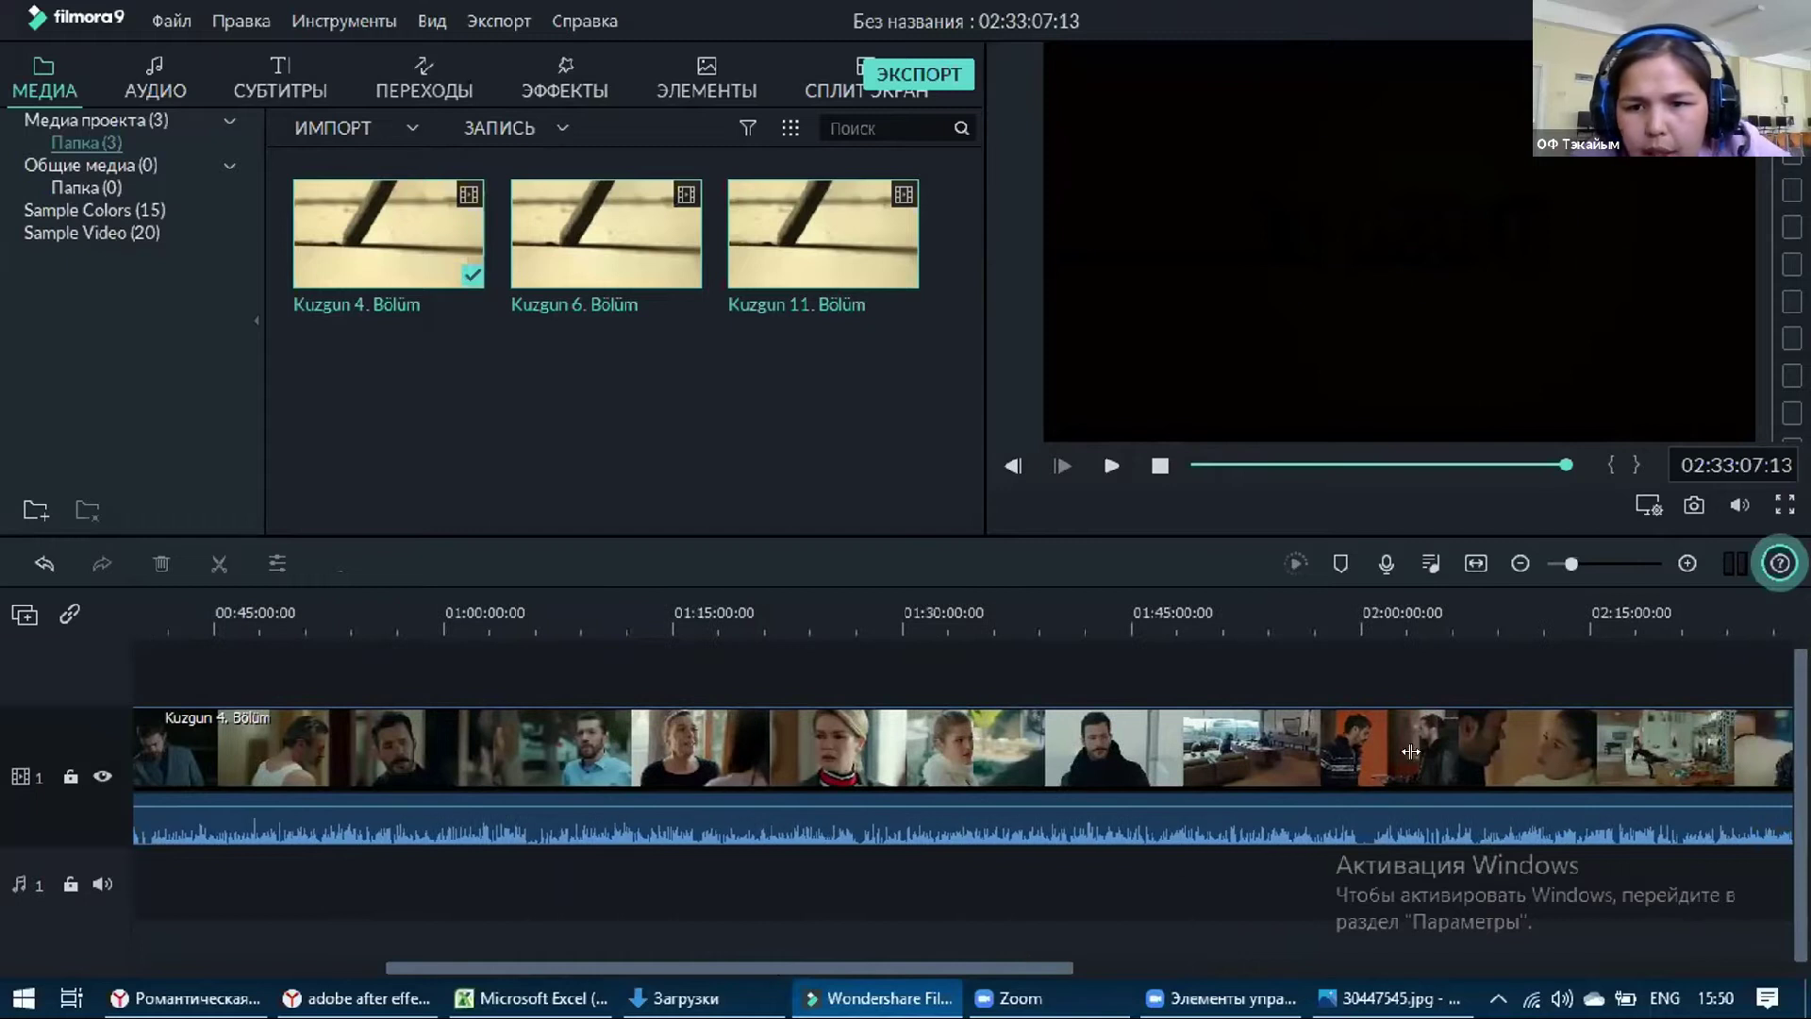
{"action": "left_click_drag", "start_coordinate": [828, 959], "coordinate": [449, 976]}
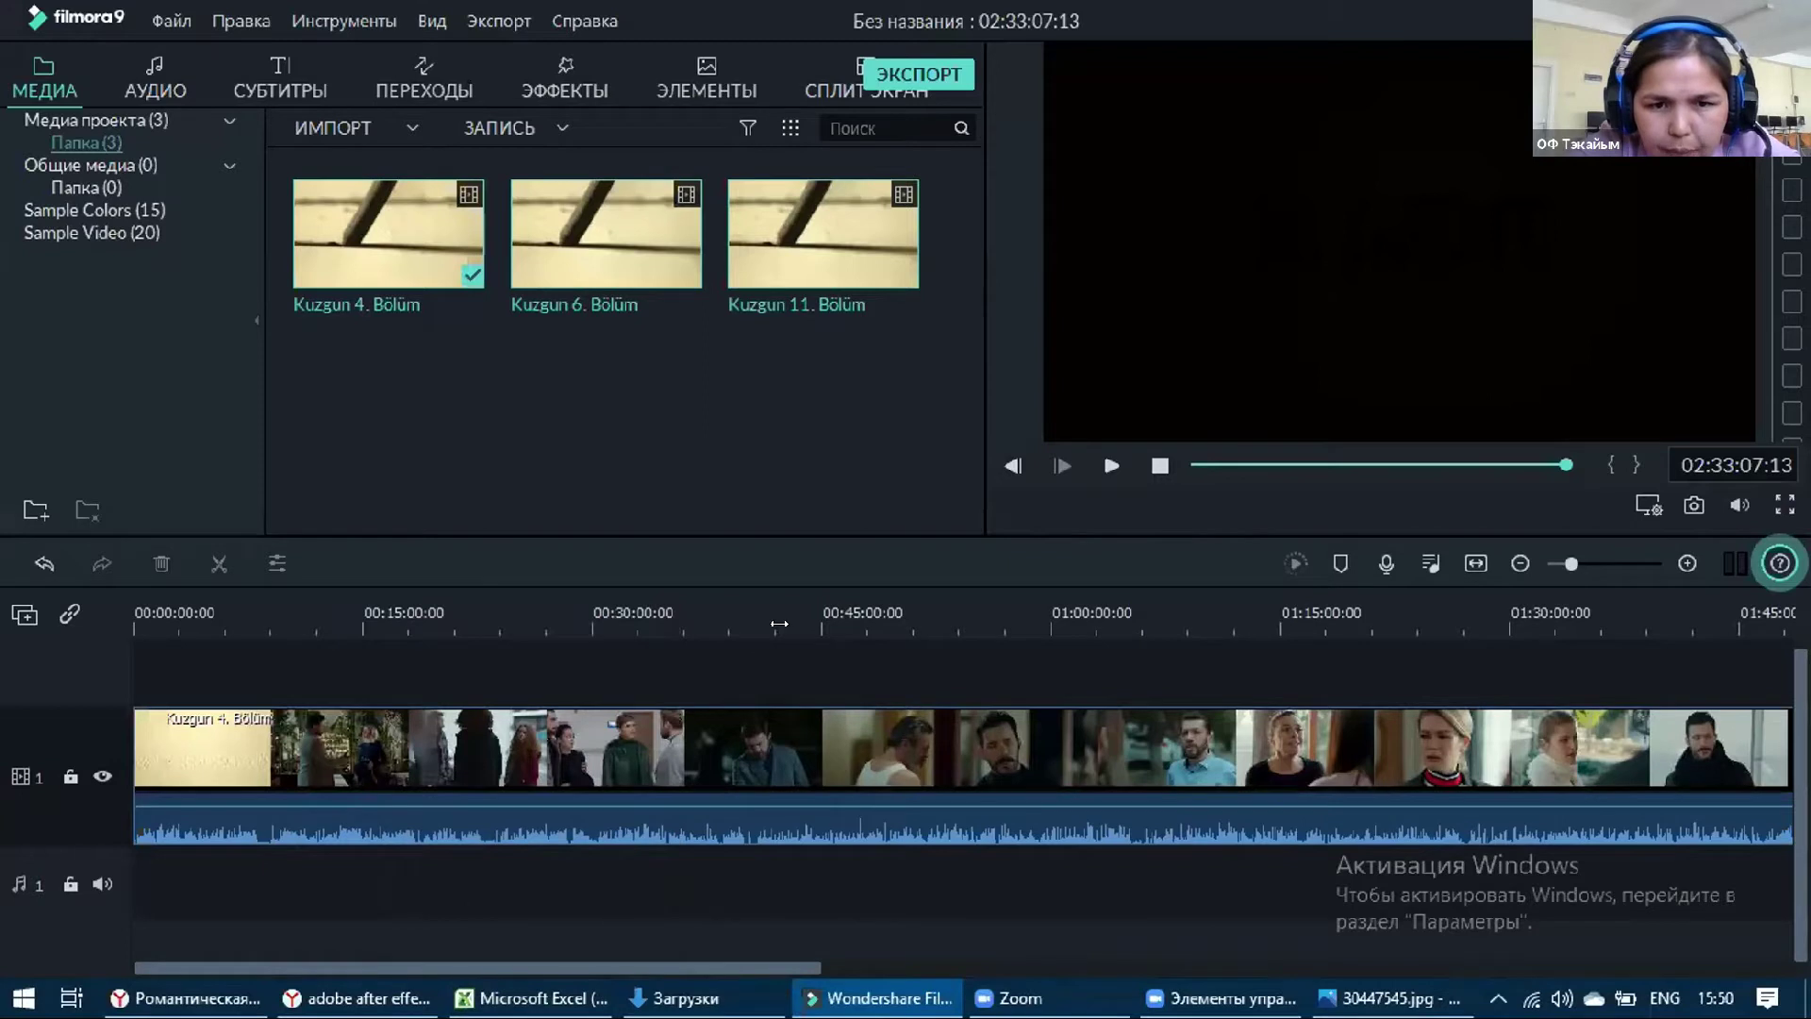
{"action": "left_click", "coordinate": [717, 622]}
{"action": "left_click", "coordinate": [791, 622]}
{"action": "left_click", "coordinate": [908, 622]}
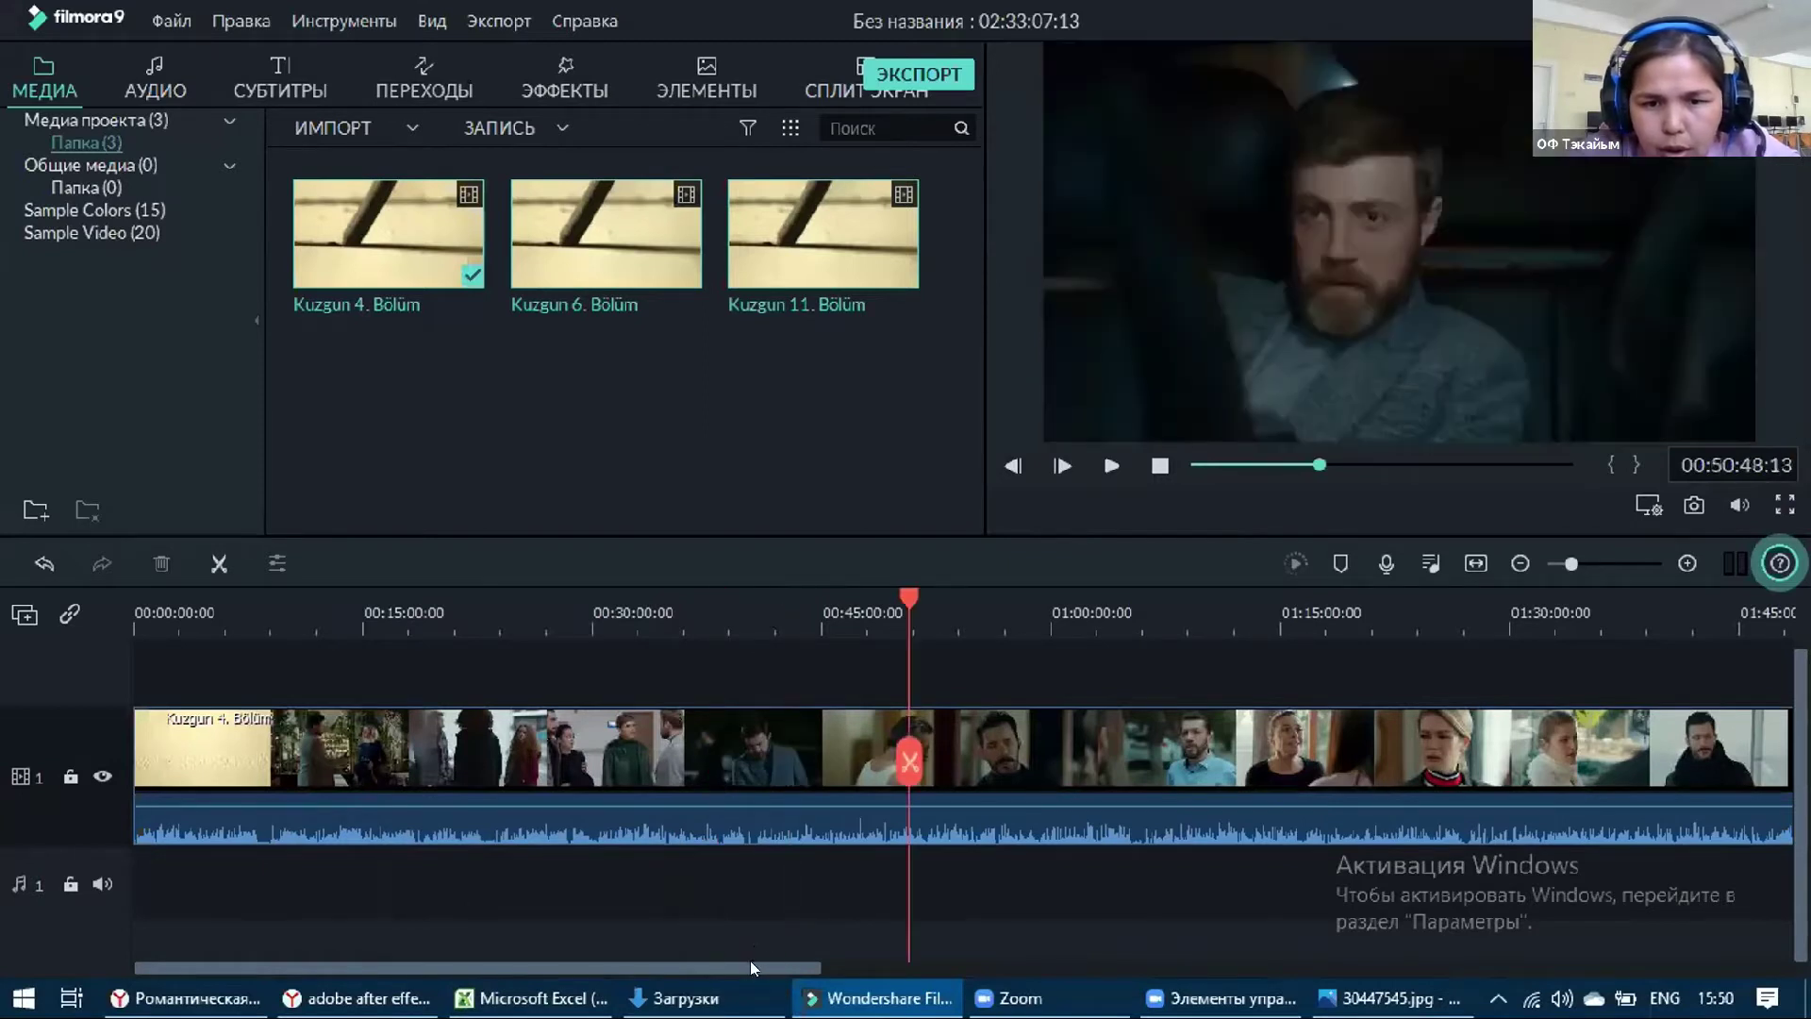
{"action": "left_click_drag", "start_coordinate": [815, 964], "coordinate": [988, 964]}
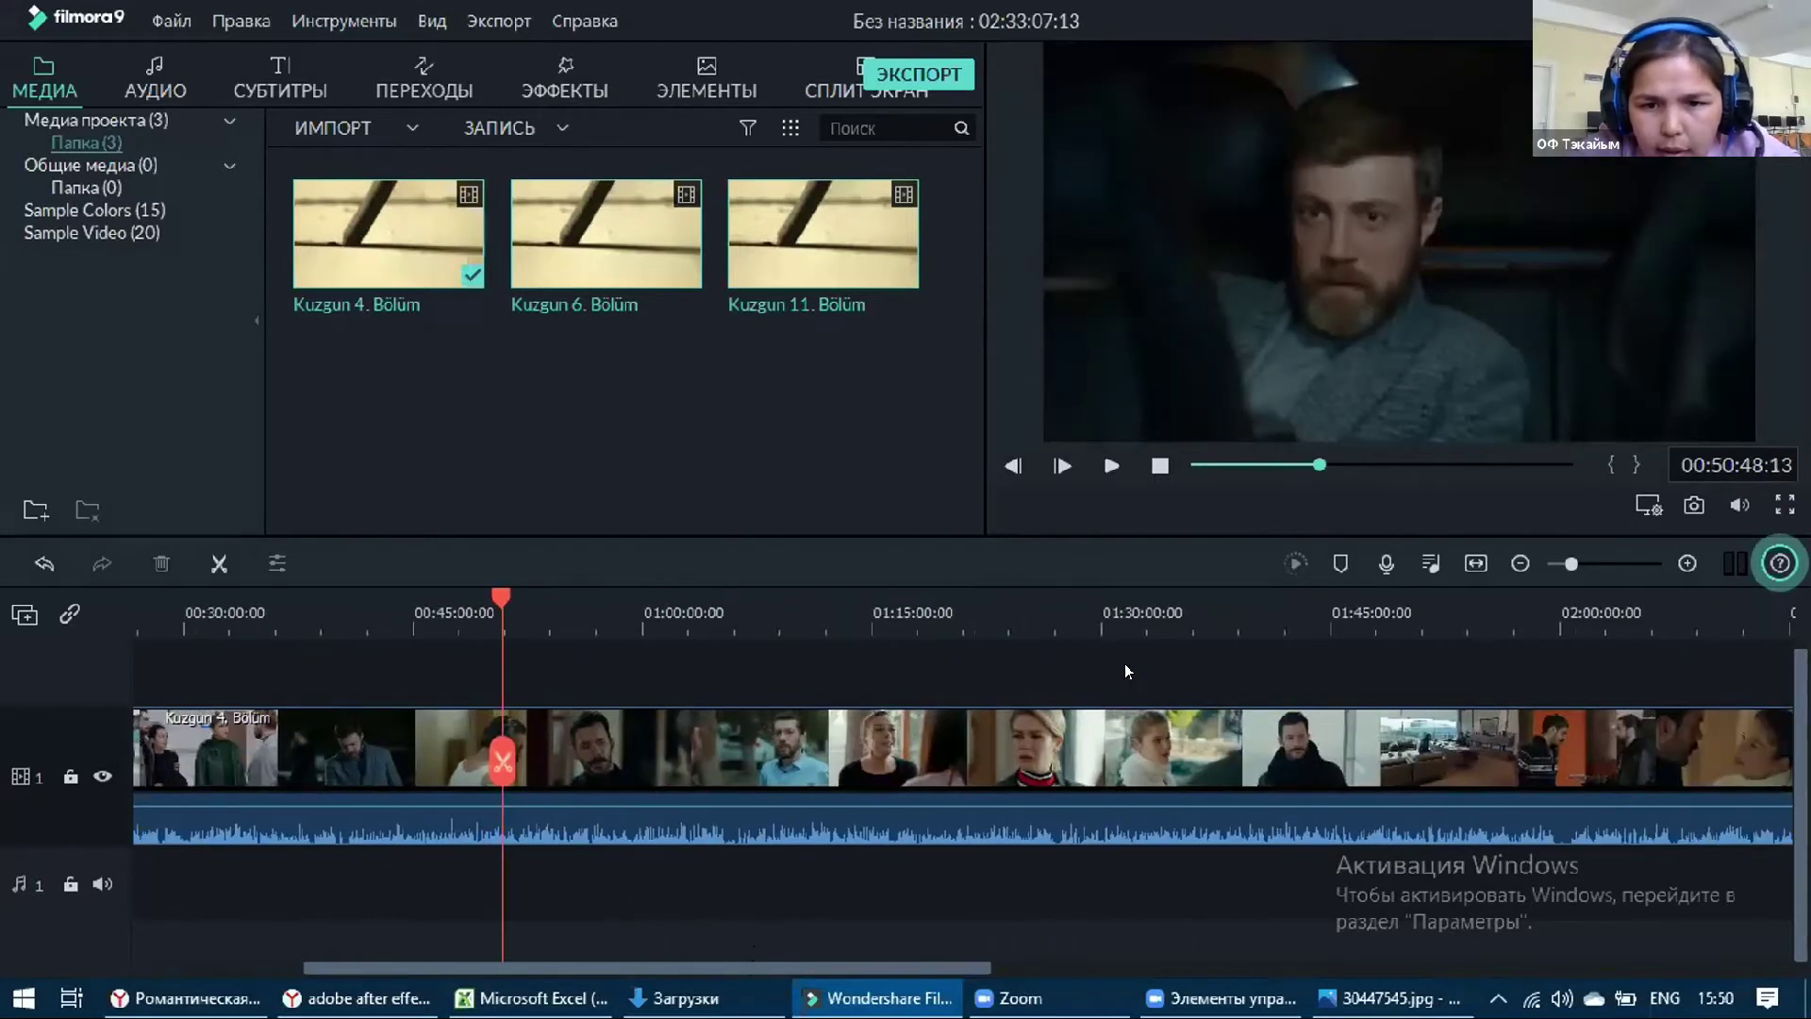
{"action": "left_click", "coordinate": [1096, 622]}
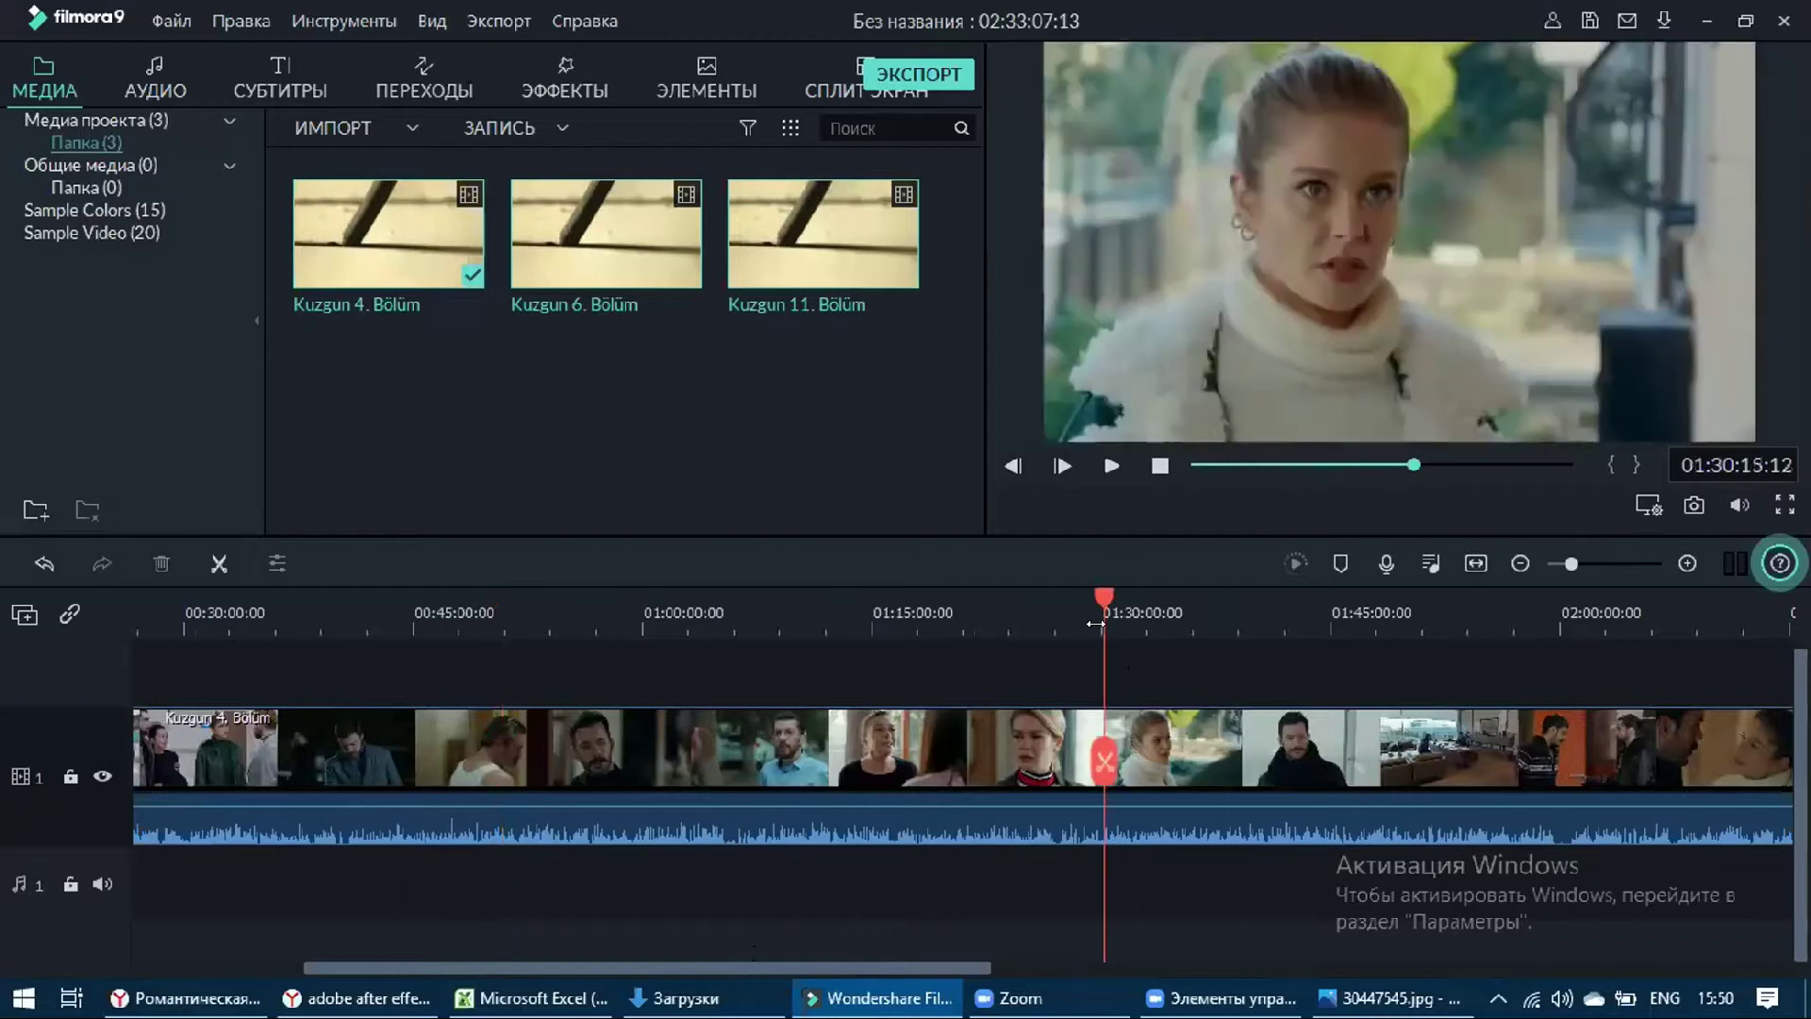
{"action": "left_click", "coordinate": [1094, 626]}
{"action": "left_click", "coordinate": [1091, 625]}
{"action": "left_click", "coordinate": [1091, 625]}
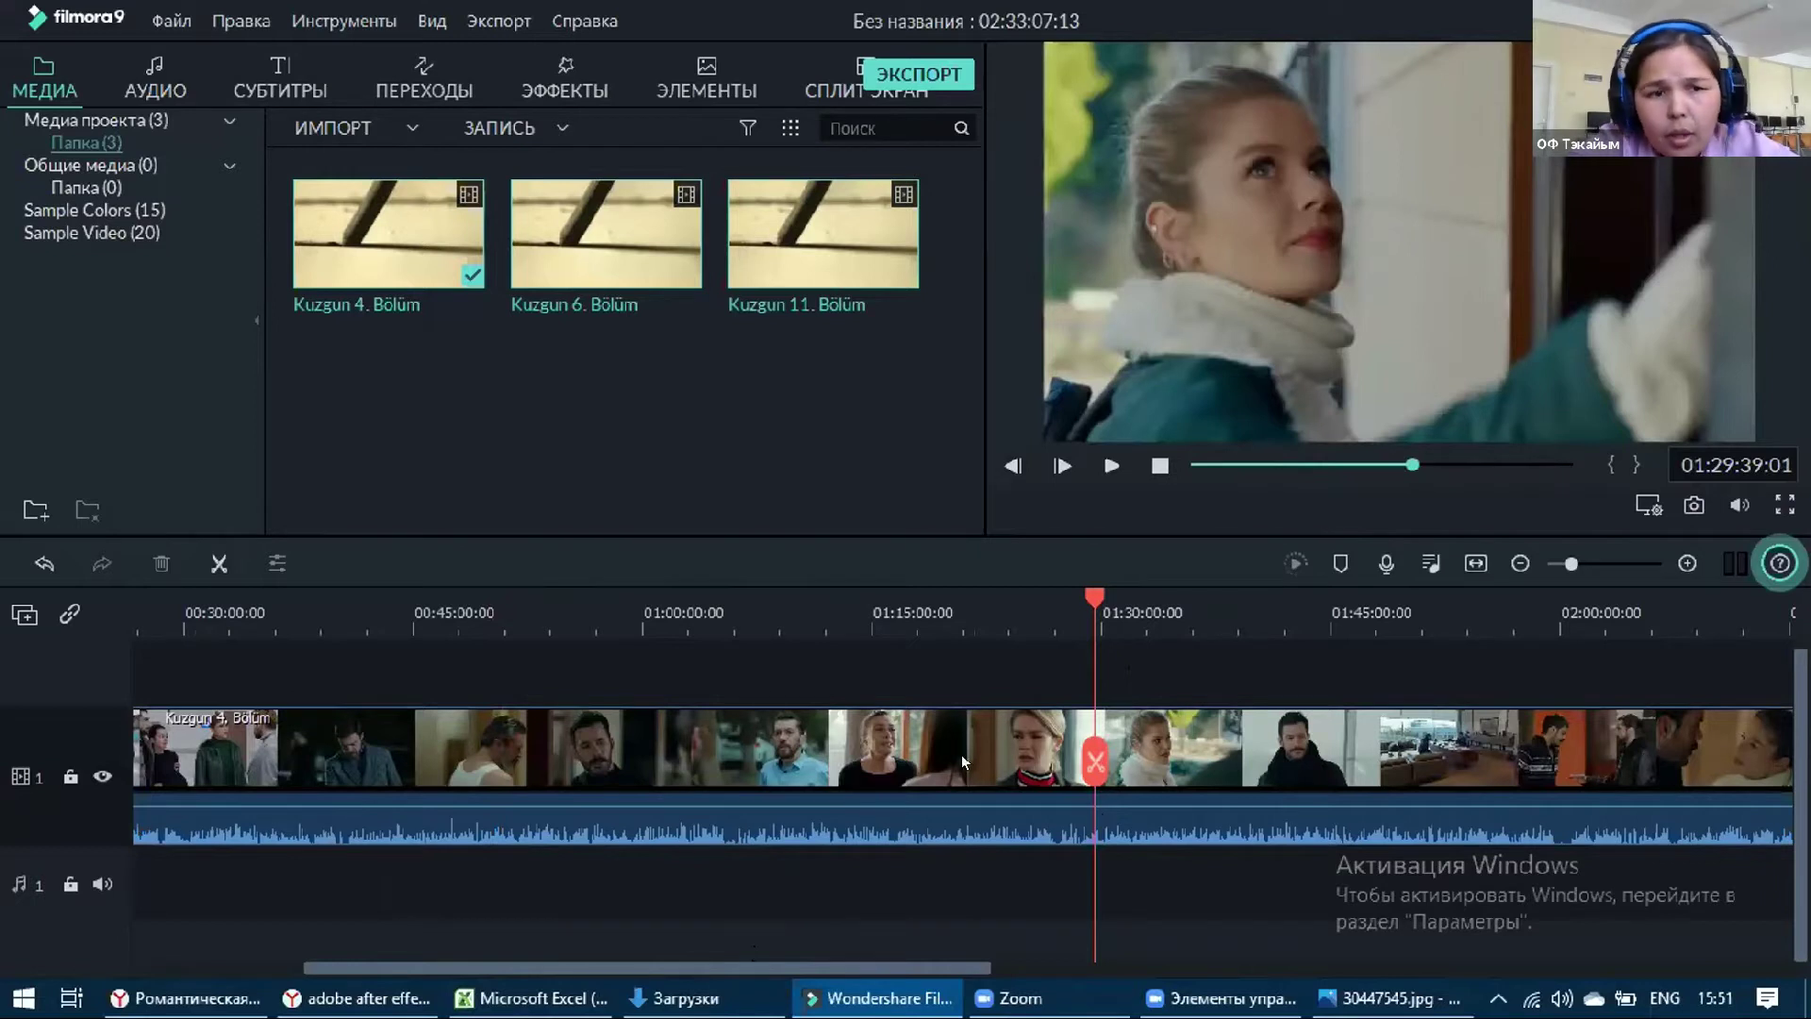
{"action": "left_click", "coordinate": [217, 558]}
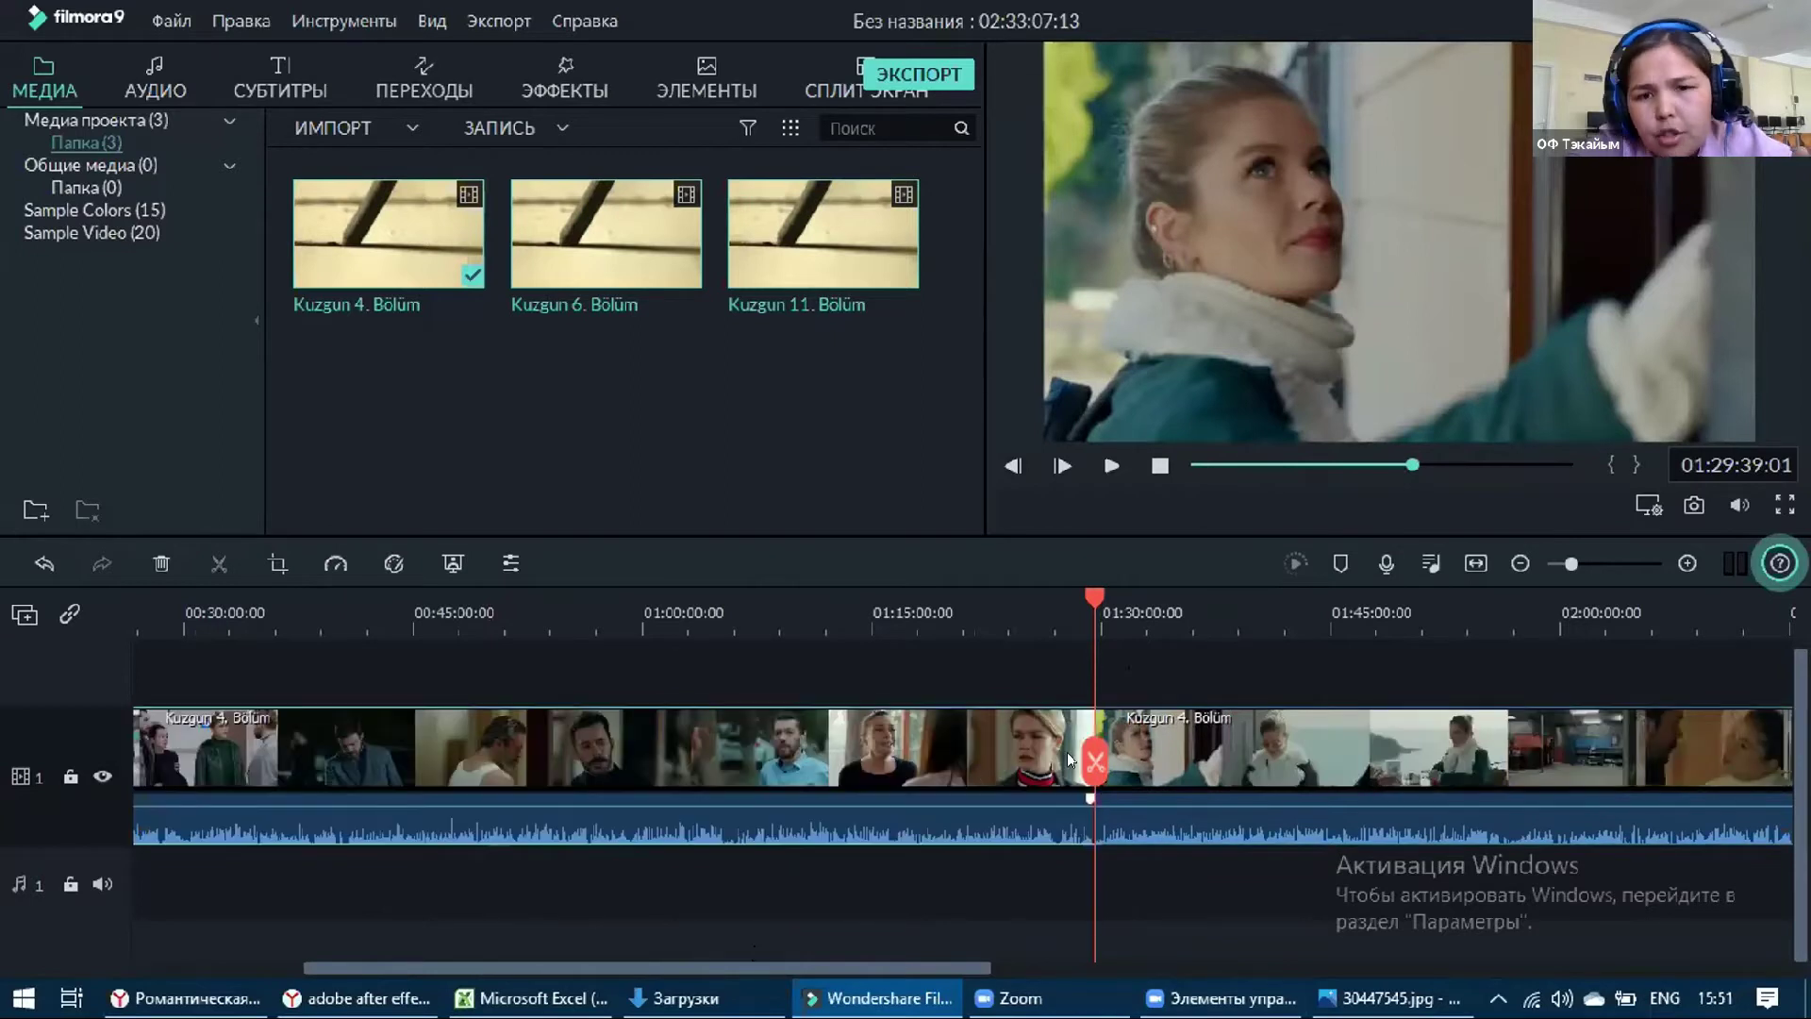
Delete the part of the Kuzgun 4. Bölüm clip before the split
{"action": "right_click", "coordinate": [833, 777]}
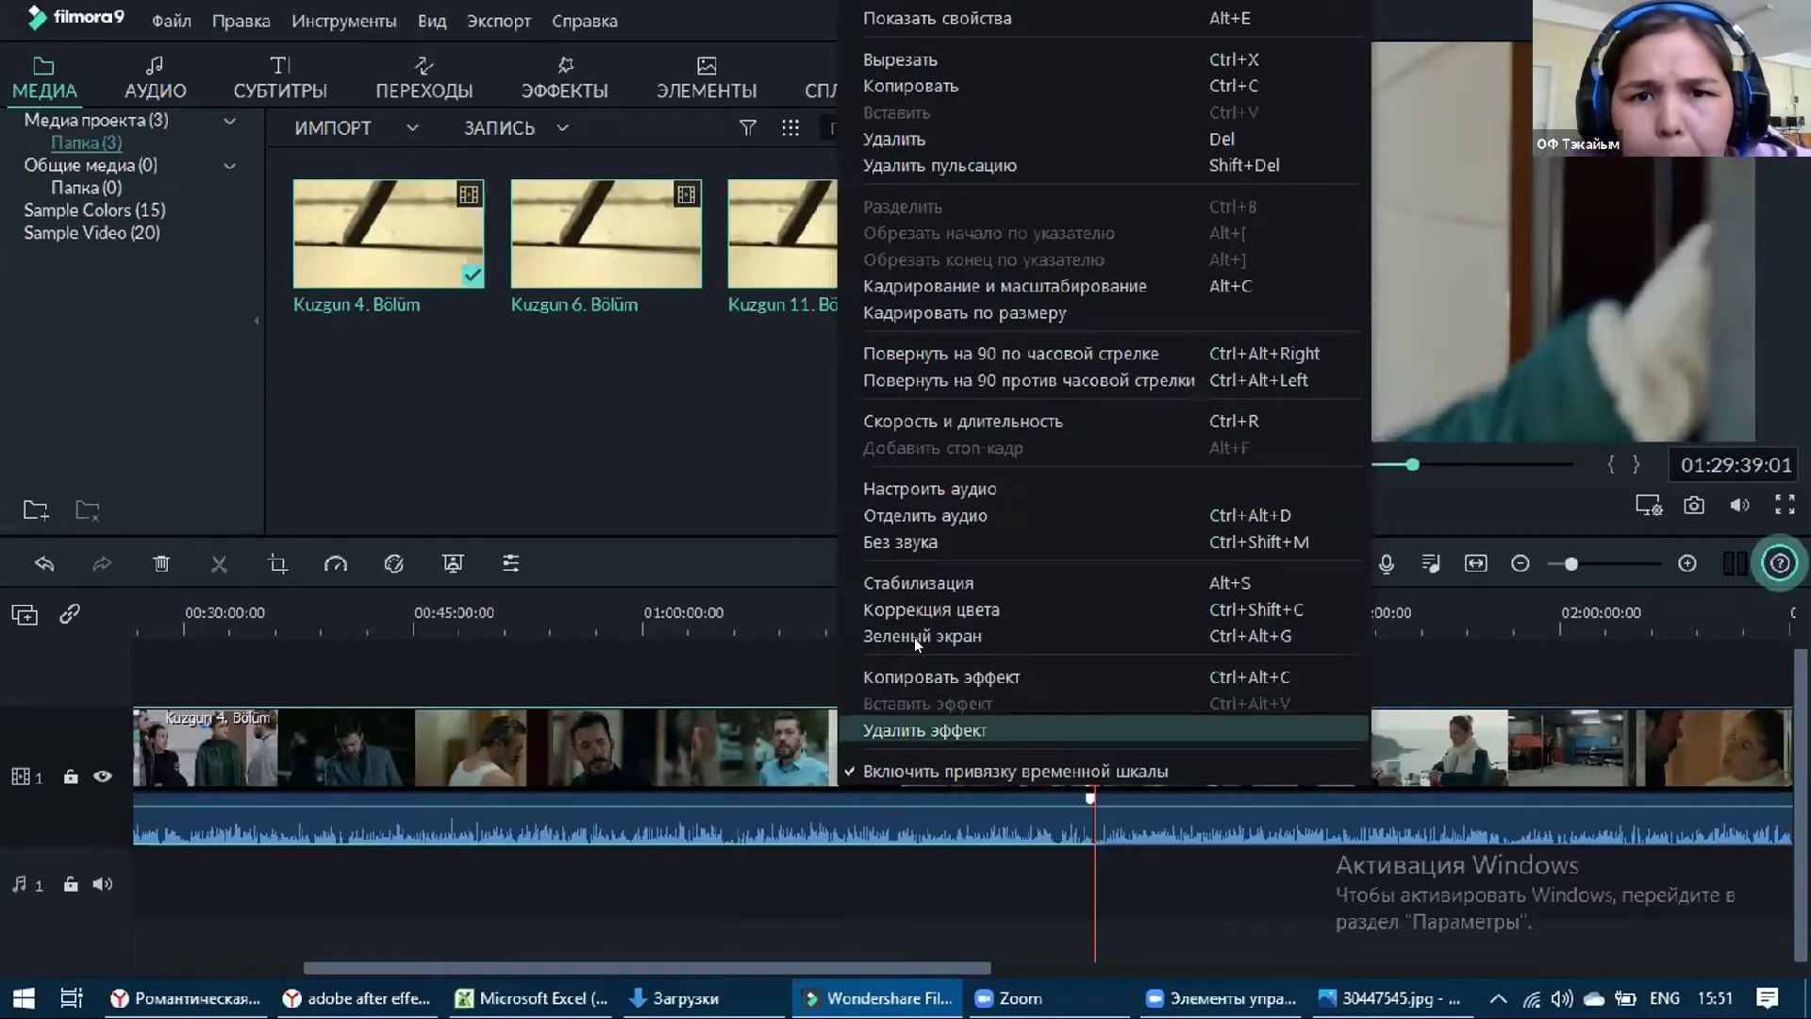
{"action": "left_click", "coordinate": [918, 138]}
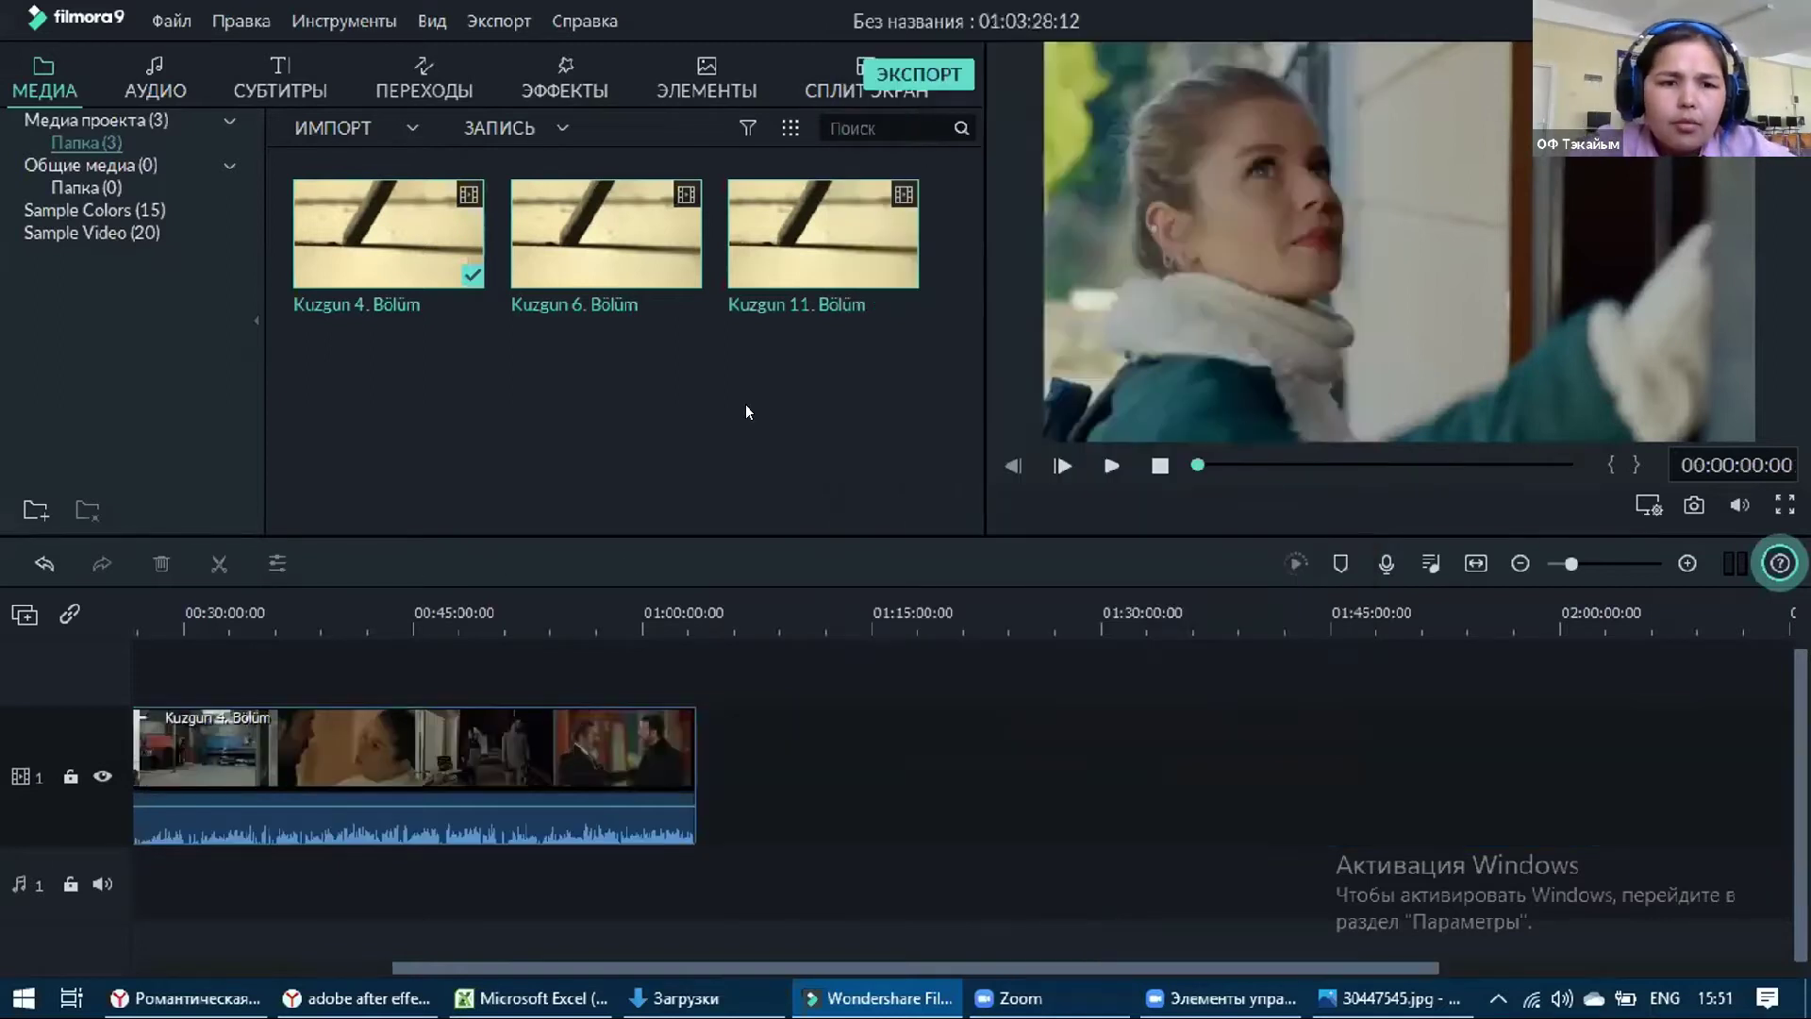
{"action": "left_click_drag", "start_coordinate": [687, 966], "coordinate": [281, 972]}
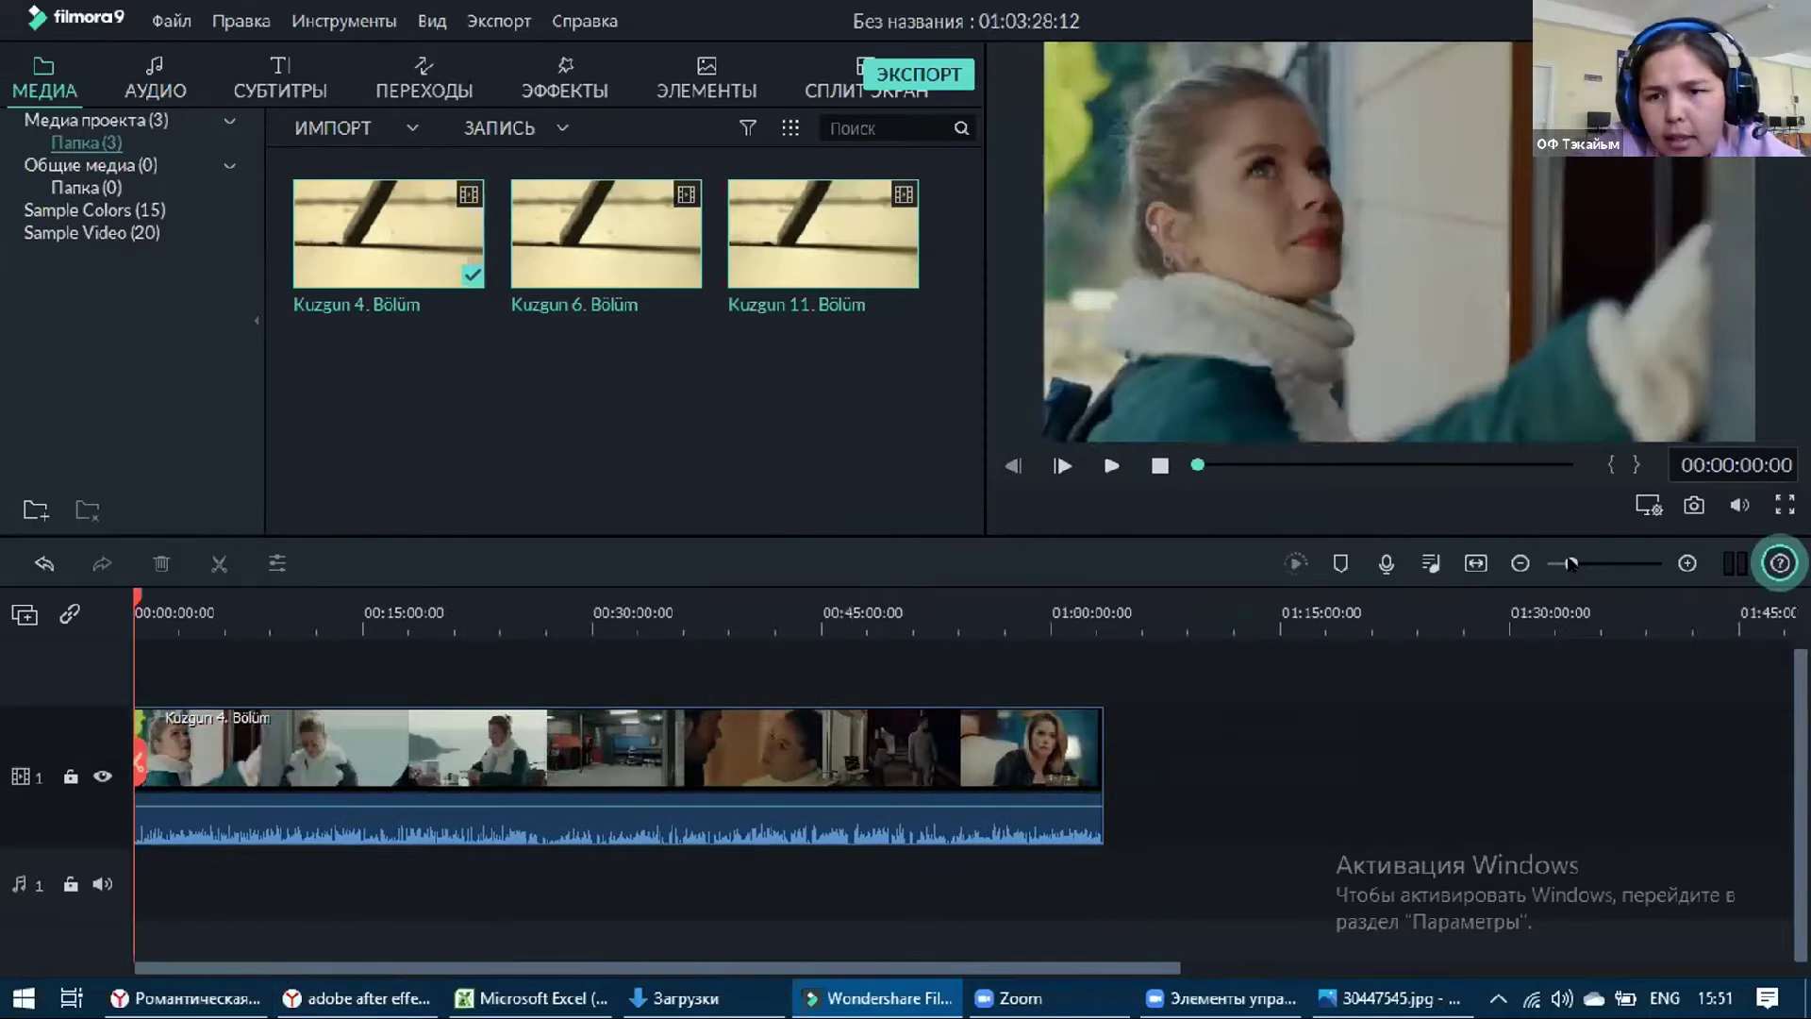
{"action": "left_click_drag", "start_coordinate": [1569, 564], "coordinate": [1583, 563]}
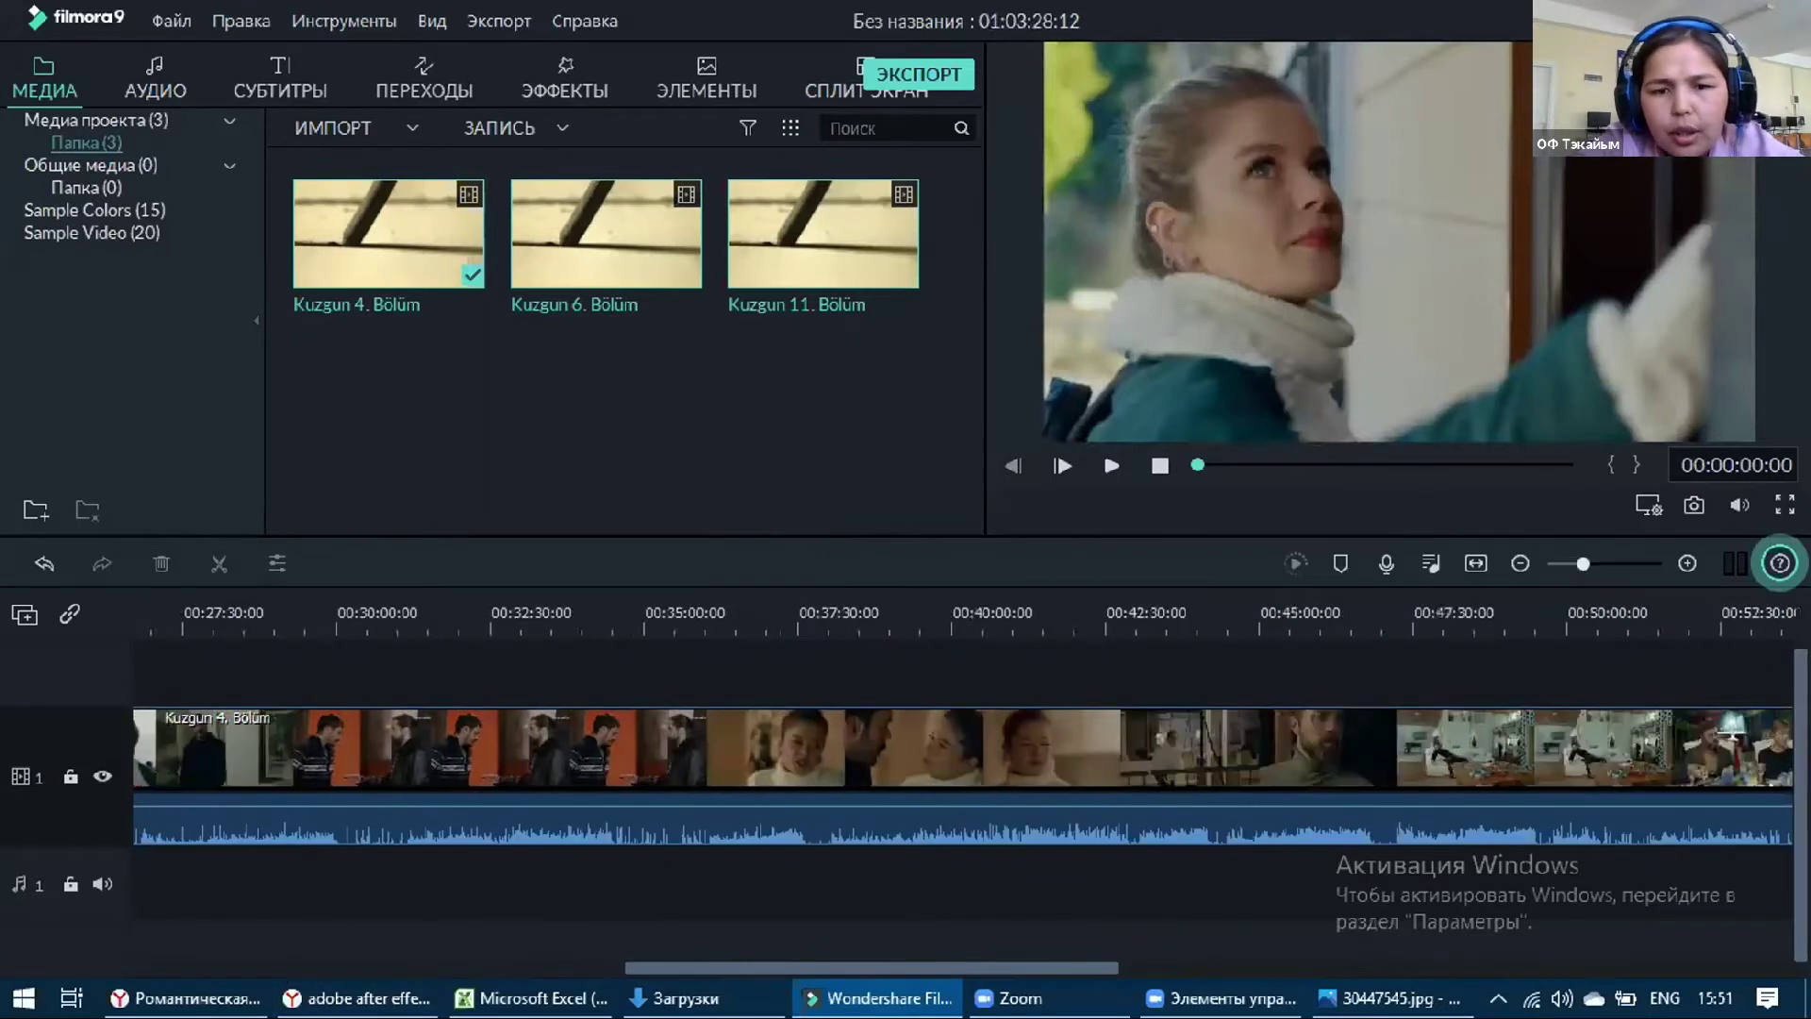
Split the Kuzgun 4. Bölüm clip on the timeline at 00:01:51:05
{"action": "left_click_drag", "start_coordinate": [1053, 969], "coordinate": [479, 966]}
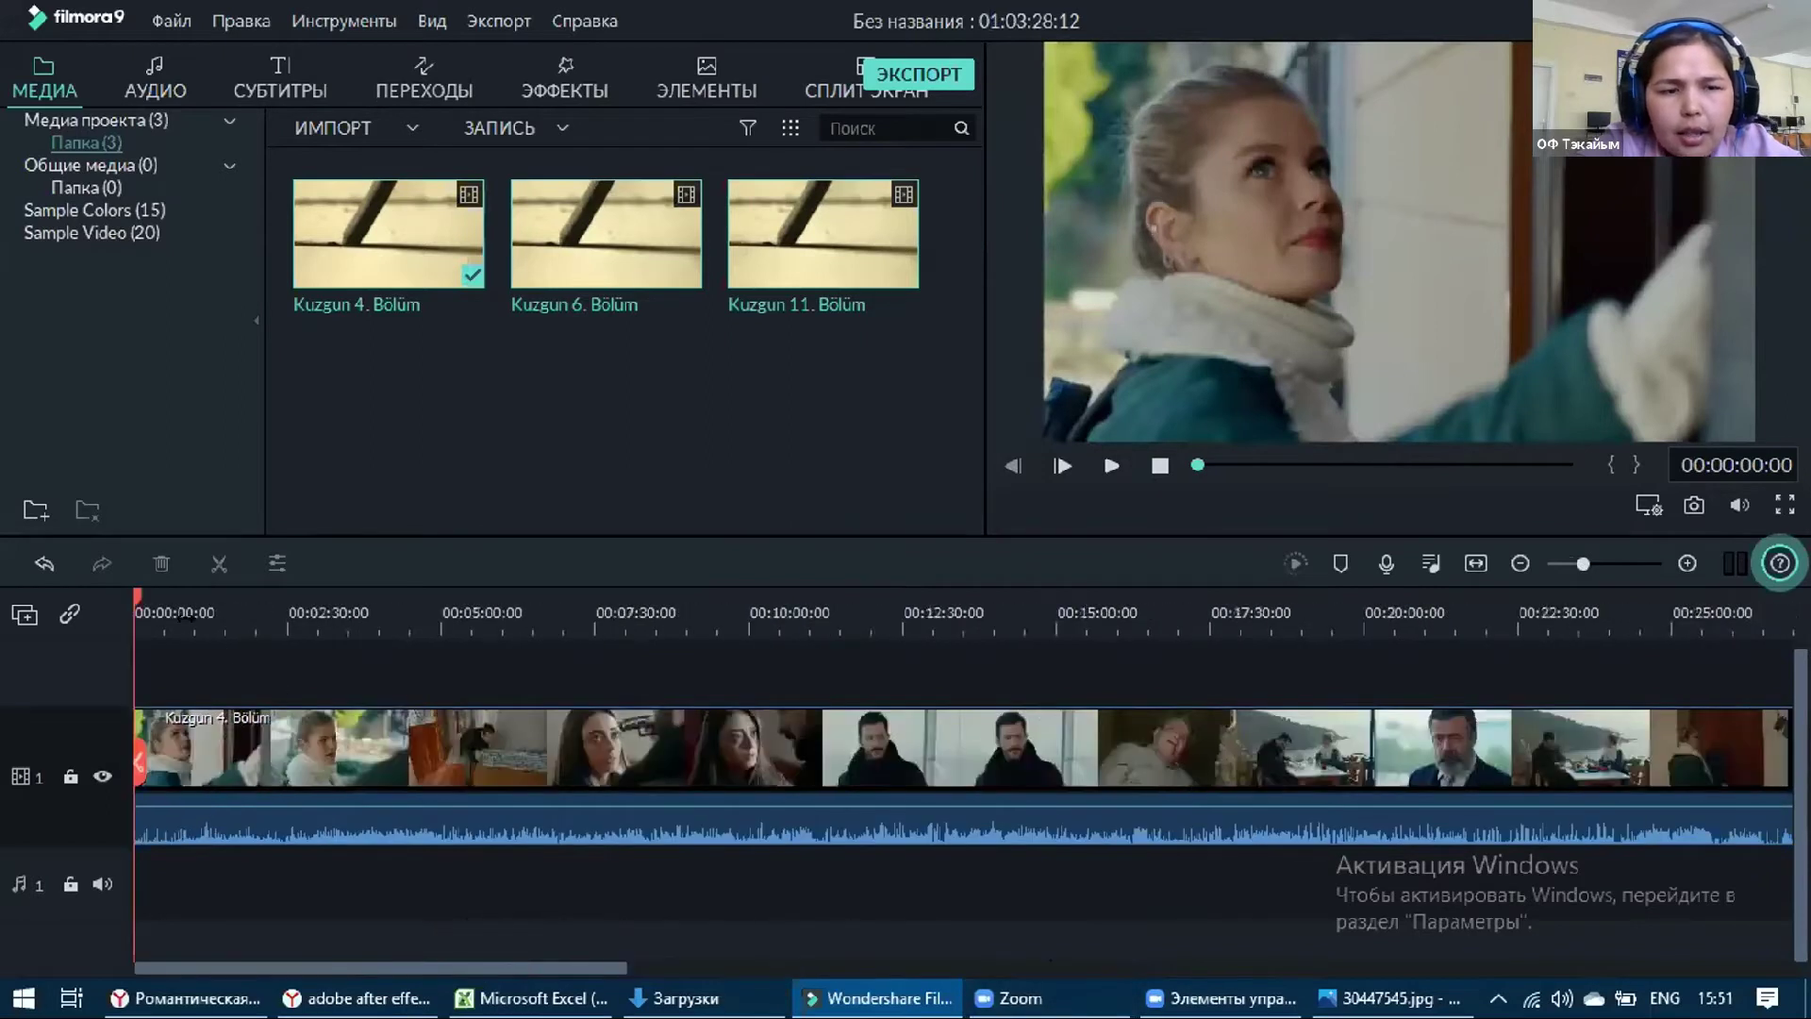
{"action": "left_click_drag", "start_coordinate": [135, 594], "coordinate": [165, 598]}
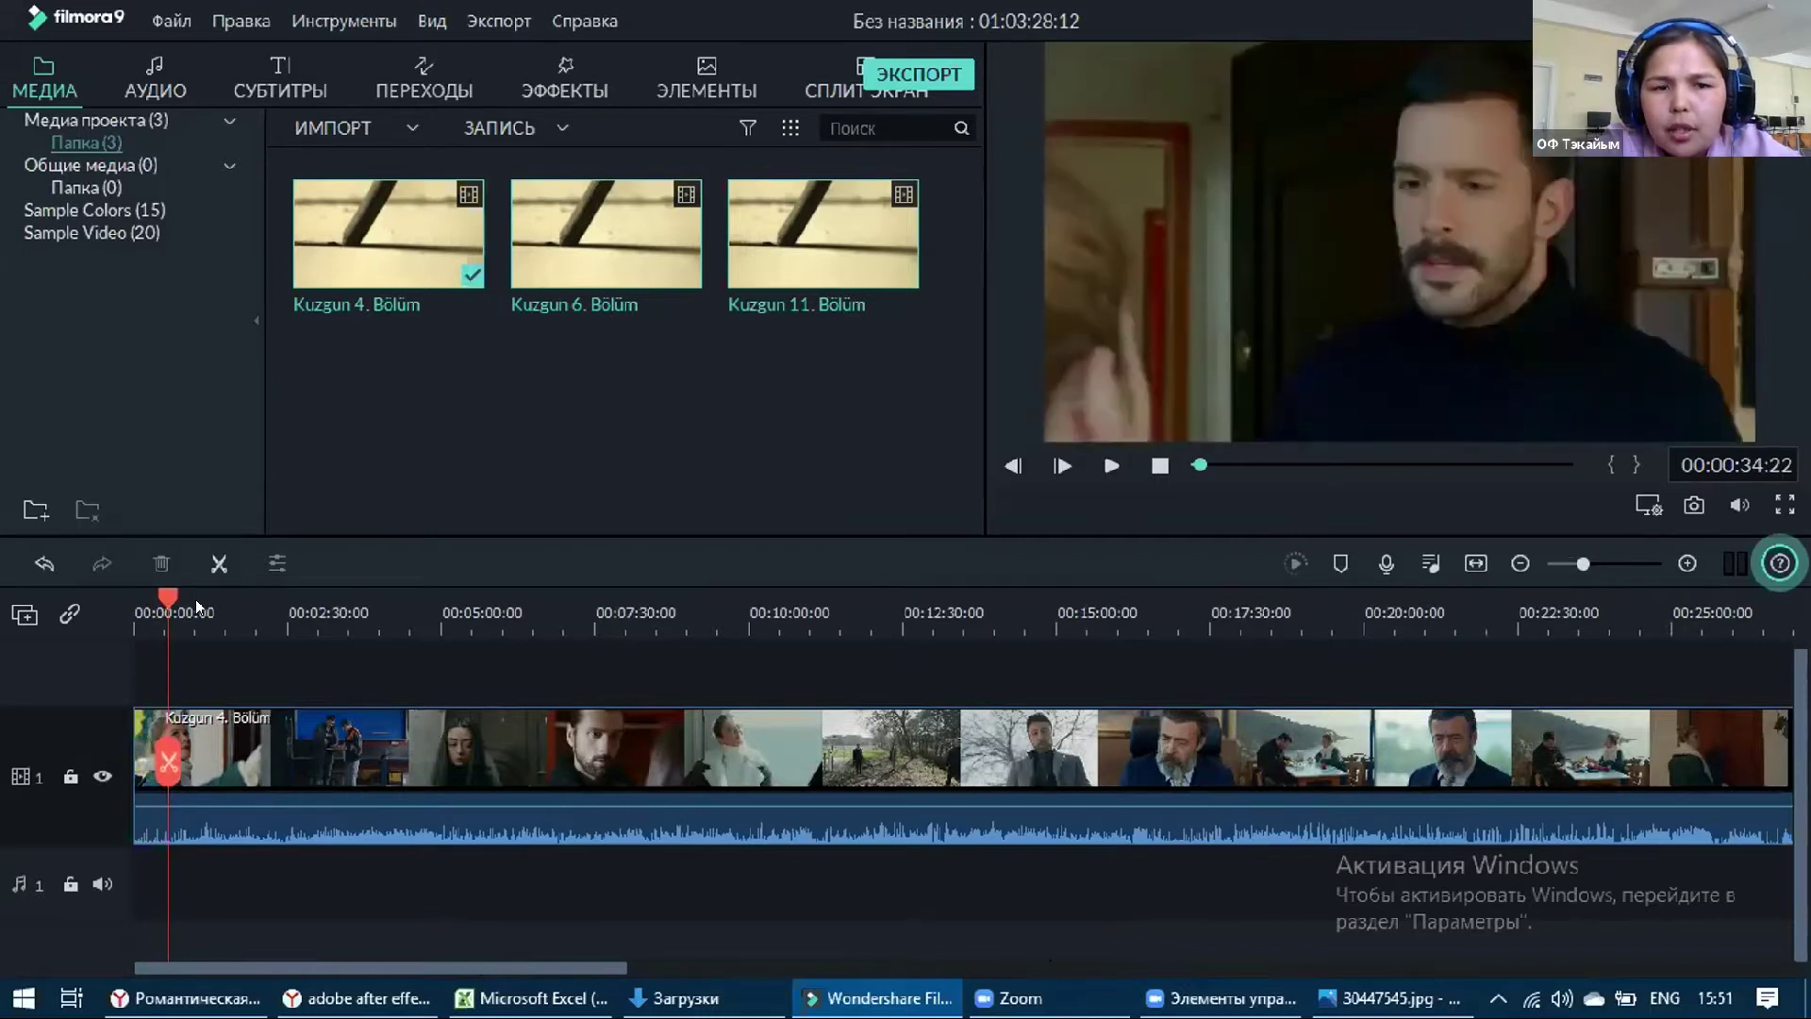
{"action": "left_click", "coordinate": [218, 601]}
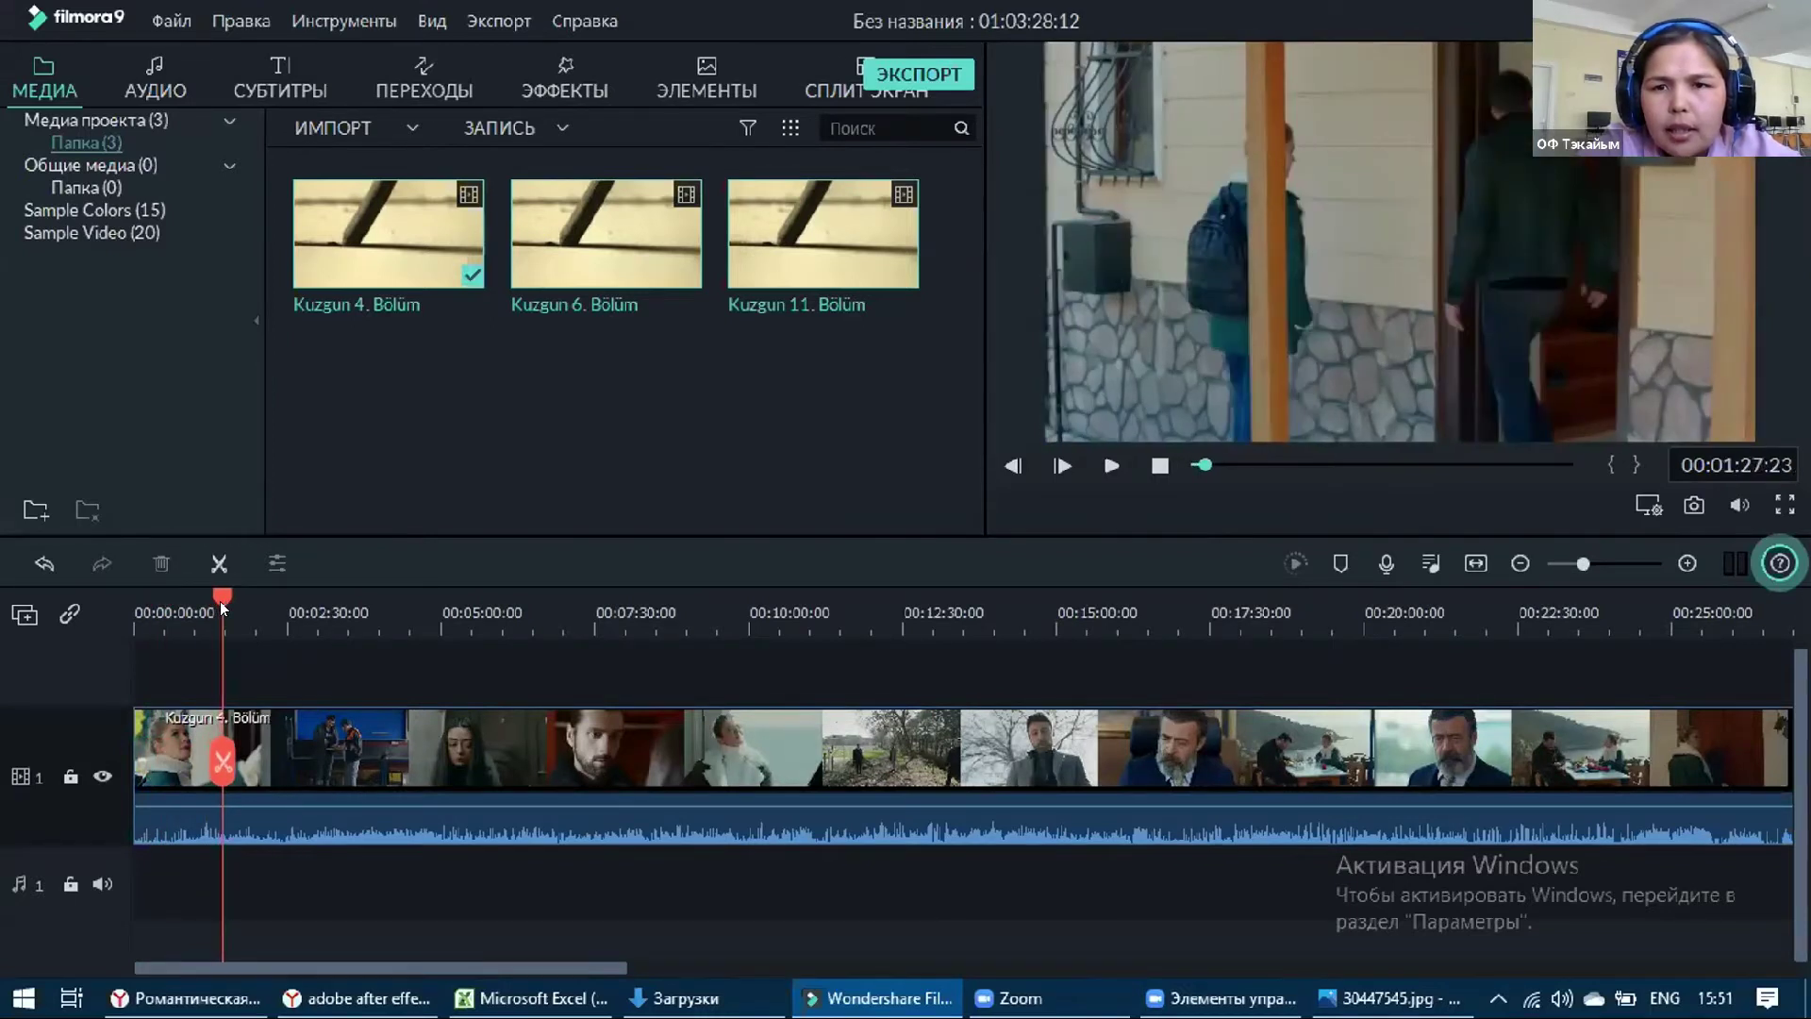
{"action": "left_click", "coordinate": [241, 603]}
{"action": "left_click_drag", "start_coordinate": [241, 603], "coordinate": [248, 609]}
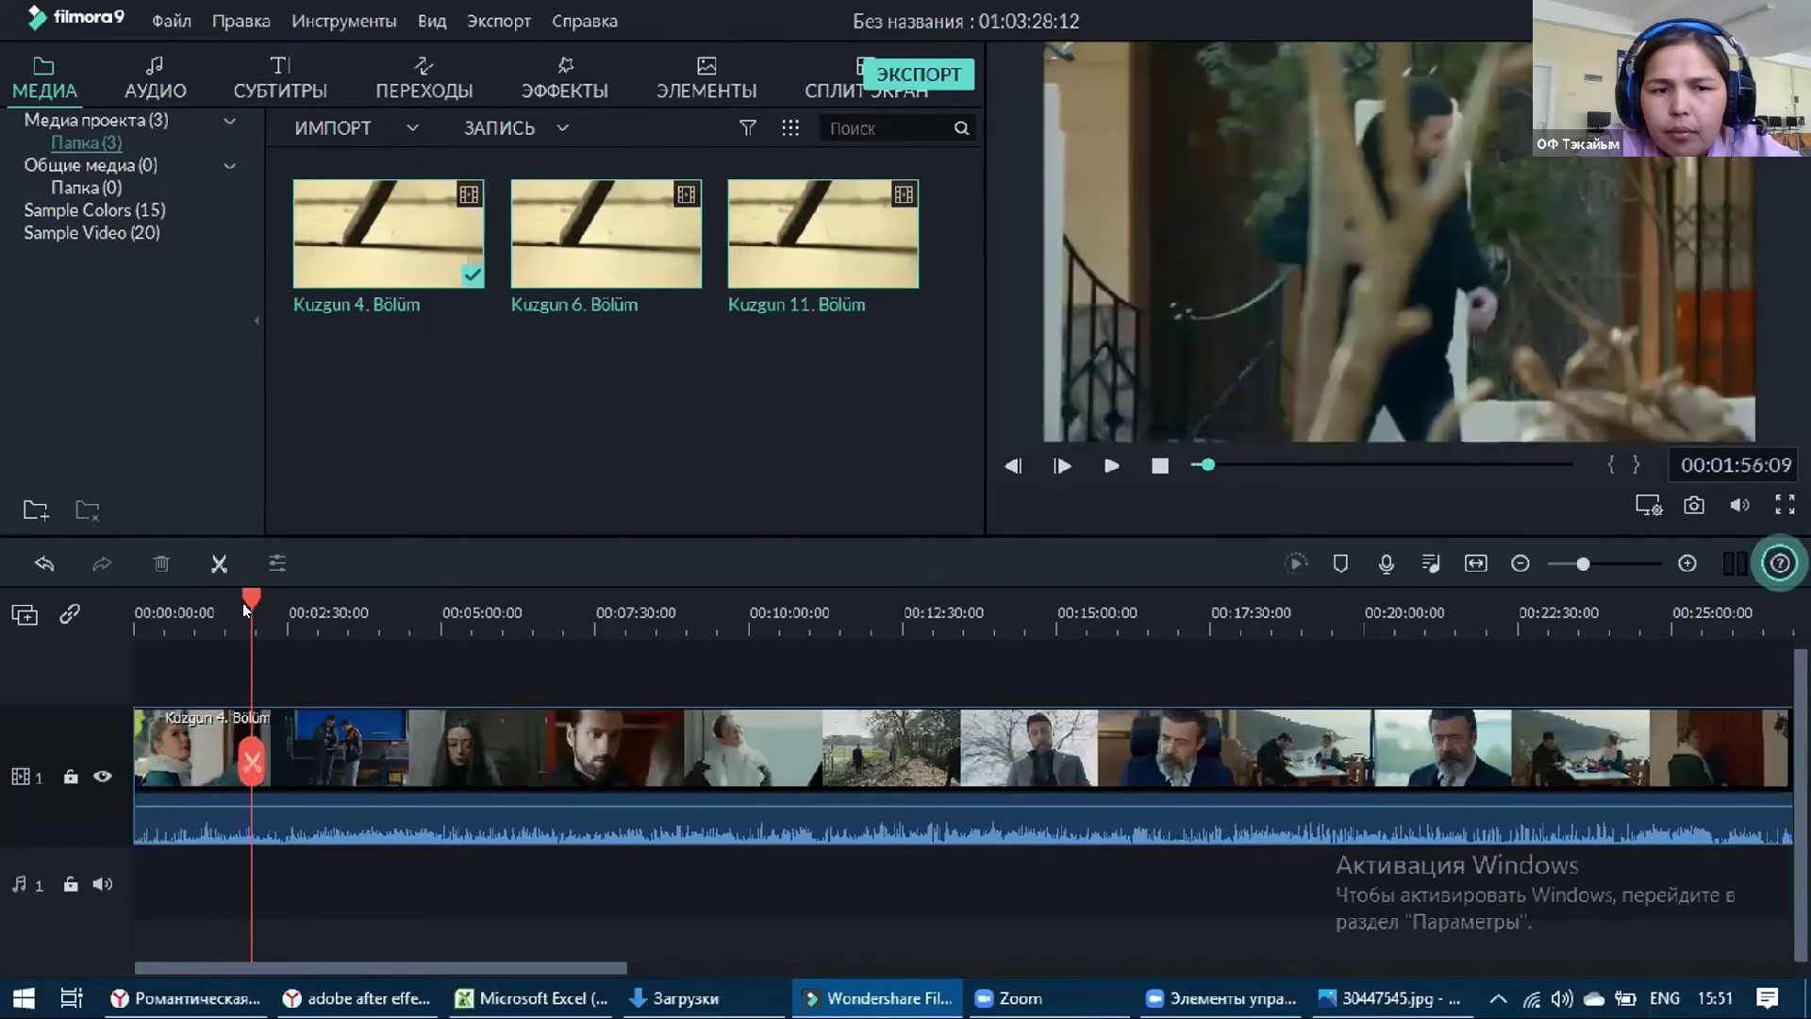
{"action": "left_click", "coordinate": [242, 603]}
{"action": "left_click", "coordinate": [214, 561]}
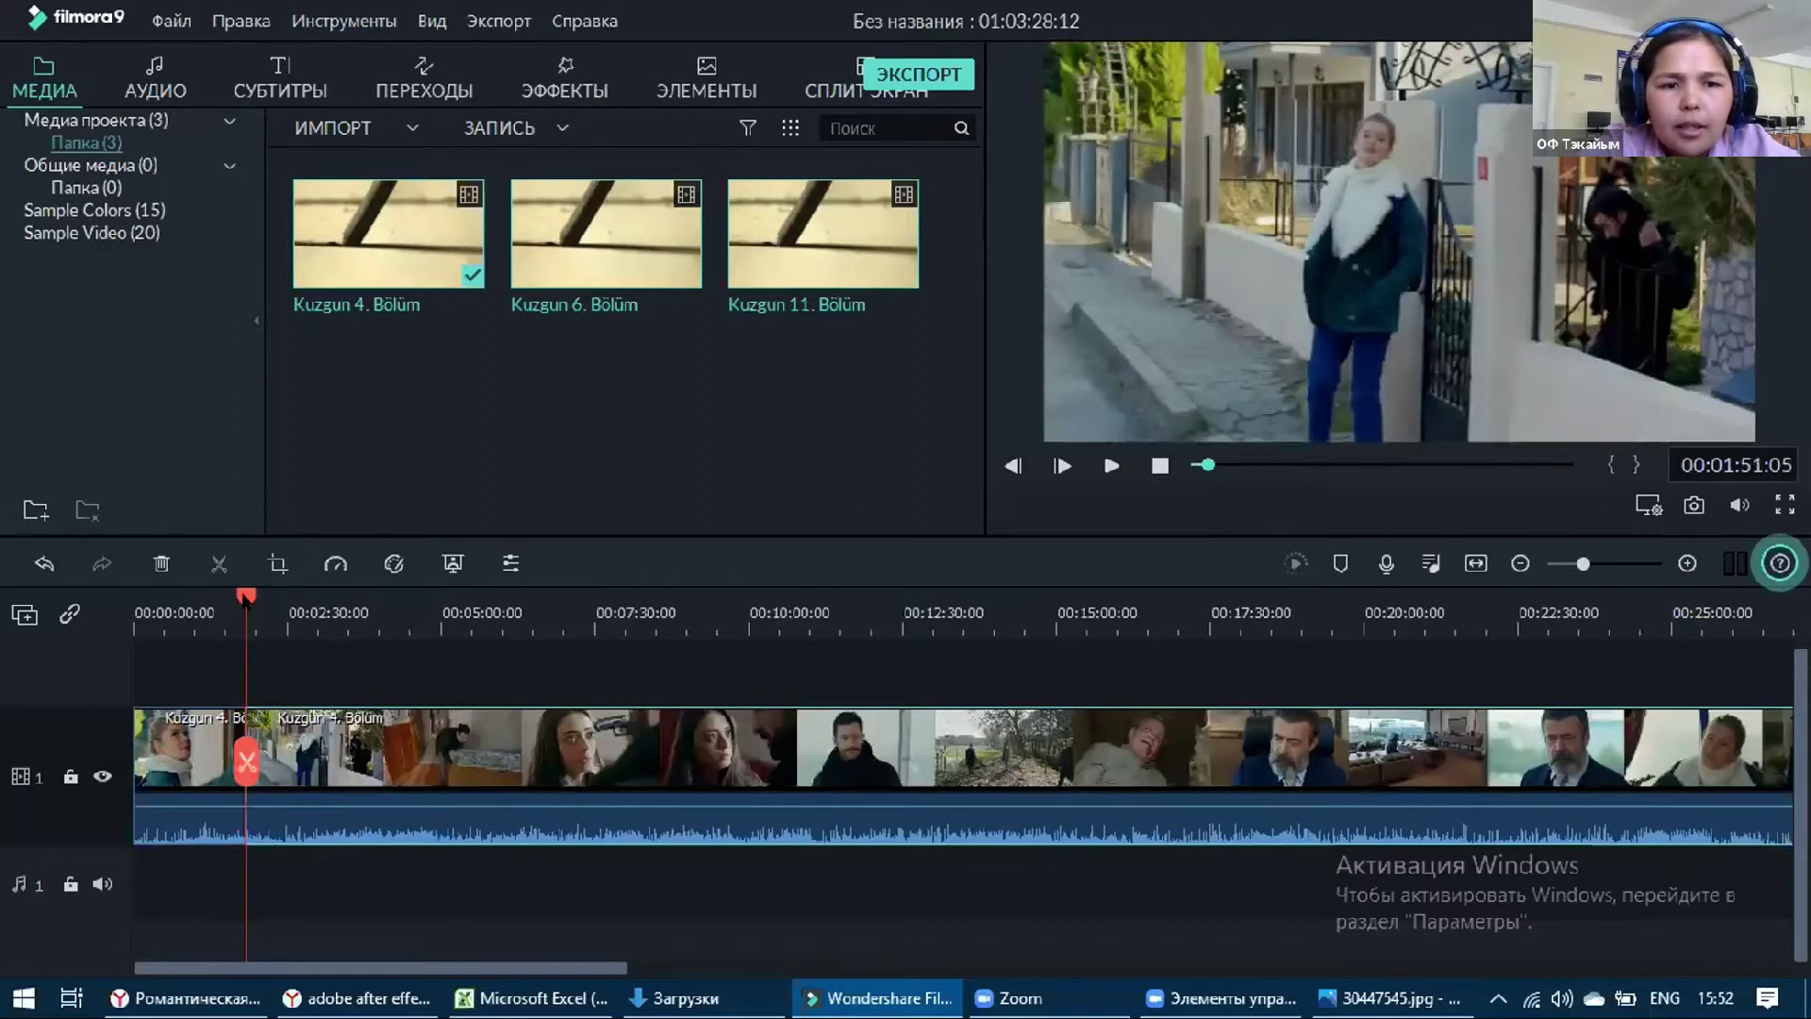
Split the Kuzgun 4. Bölüm clip at 00:08:17:21 and delete the segment between 00:01:51:05 and this split
{"action": "left_click_drag", "start_coordinate": [246, 598], "coordinate": [281, 598]}
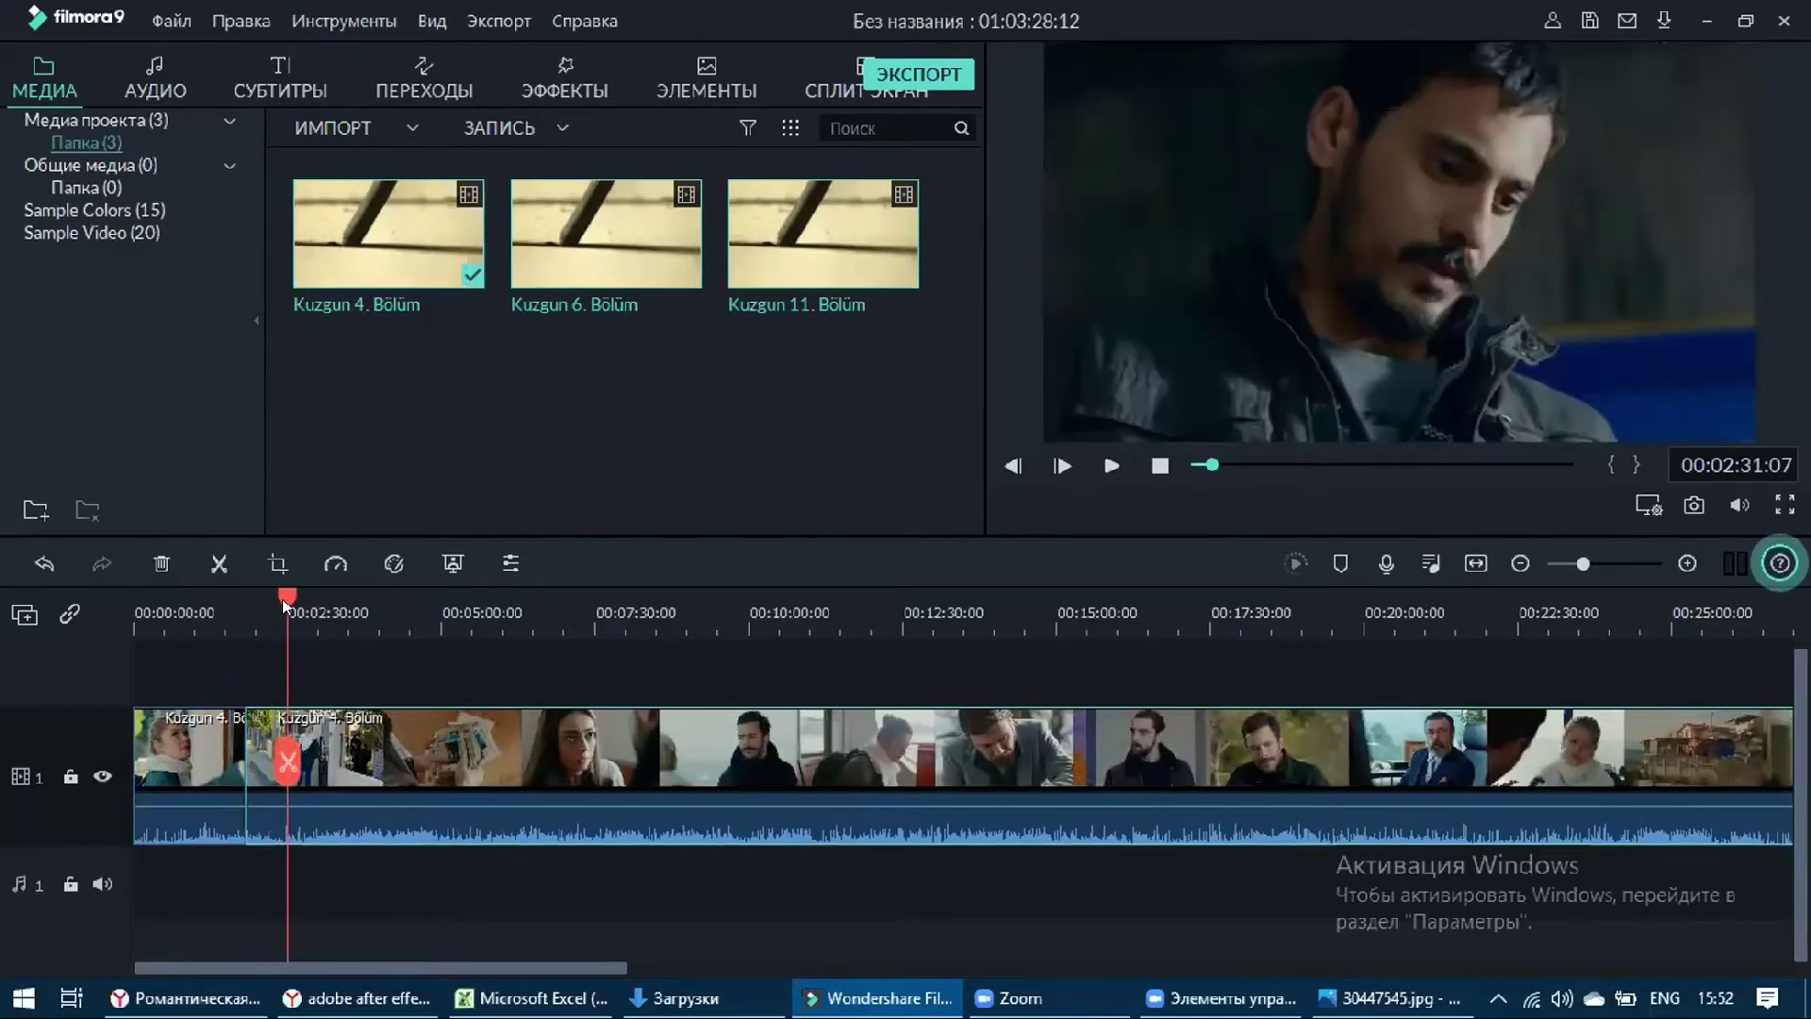
{"action": "left_click_drag", "start_coordinate": [286, 598], "coordinate": [426, 631]}
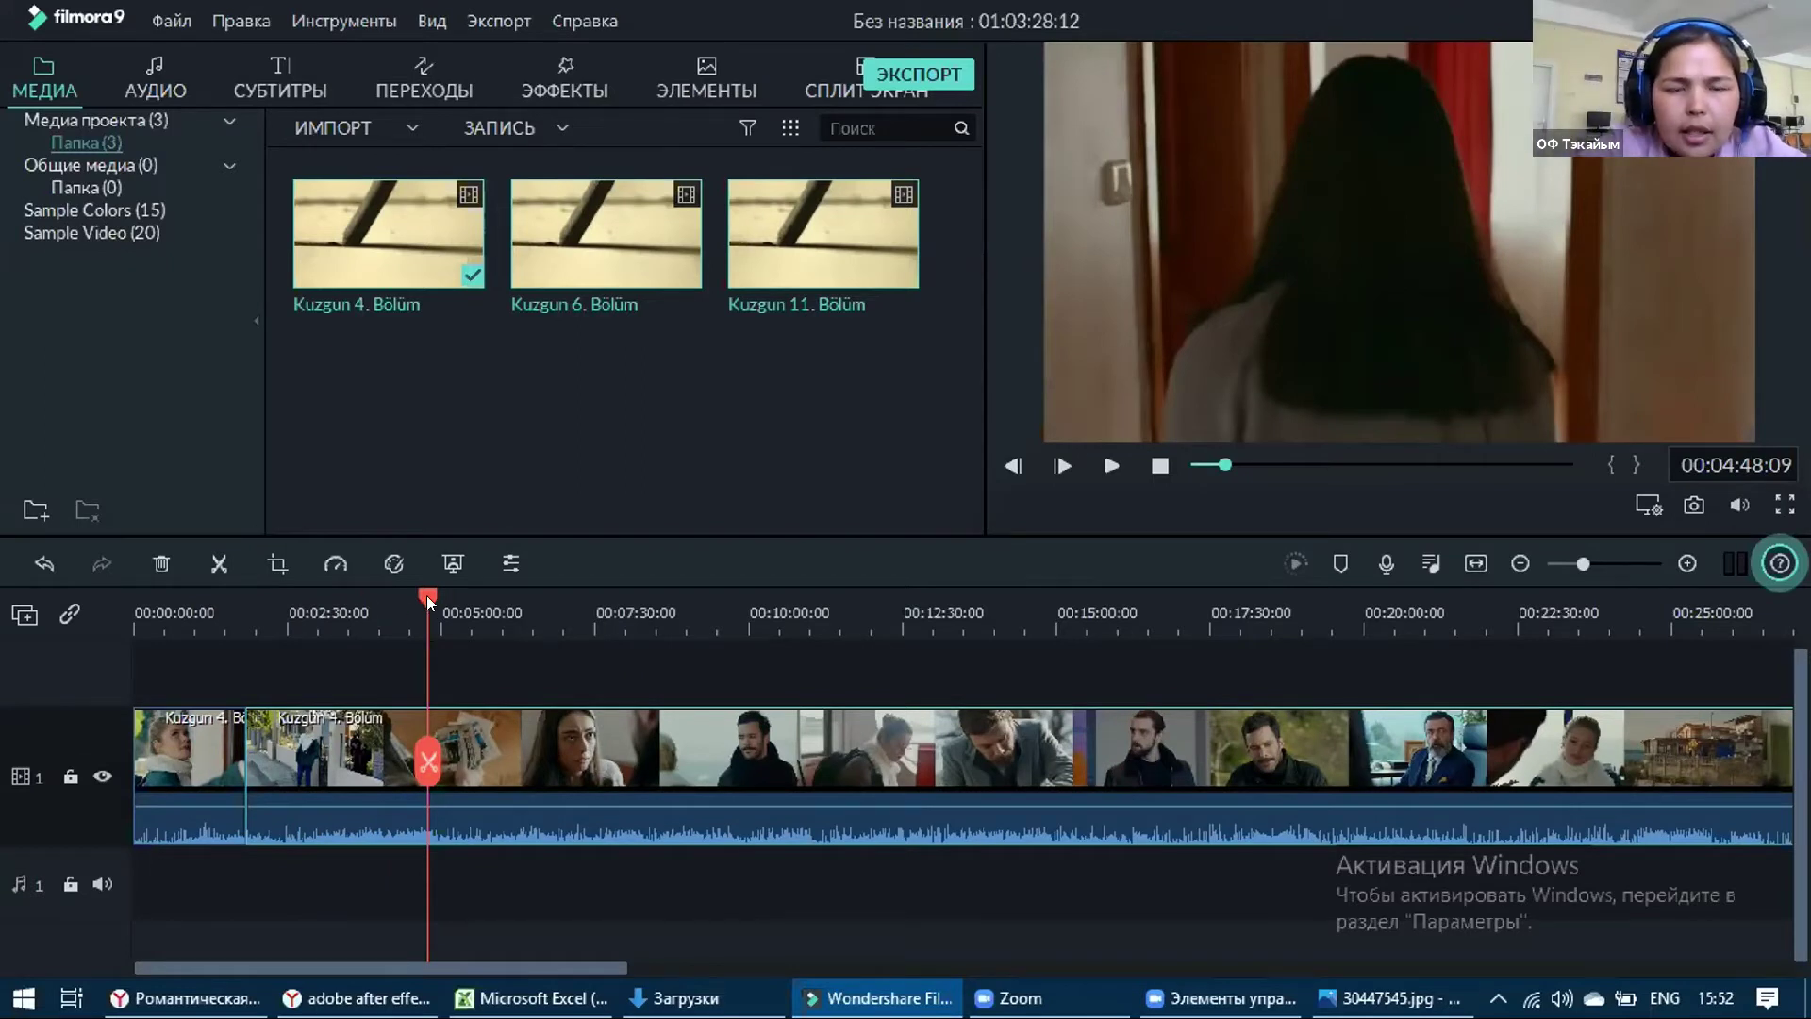
{"action": "left_click_drag", "start_coordinate": [434, 596], "coordinate": [437, 599]}
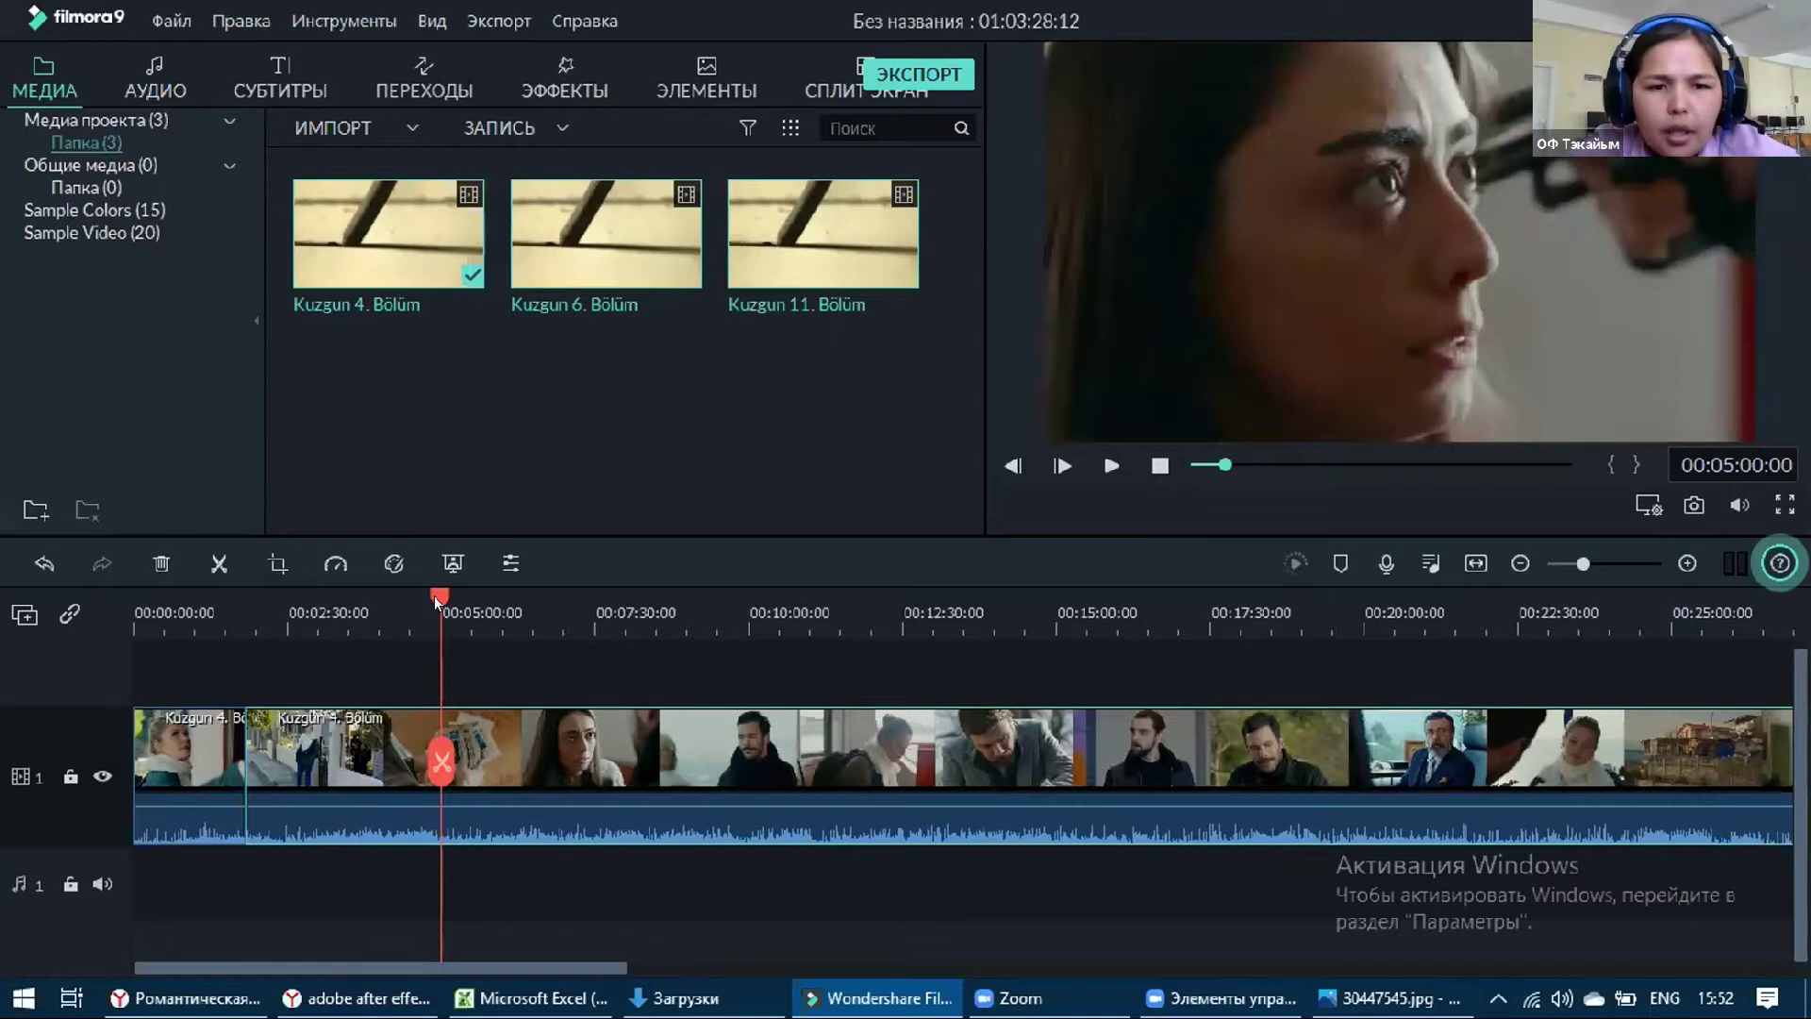
{"action": "left_click_drag", "start_coordinate": [451, 596], "coordinate": [647, 620]}
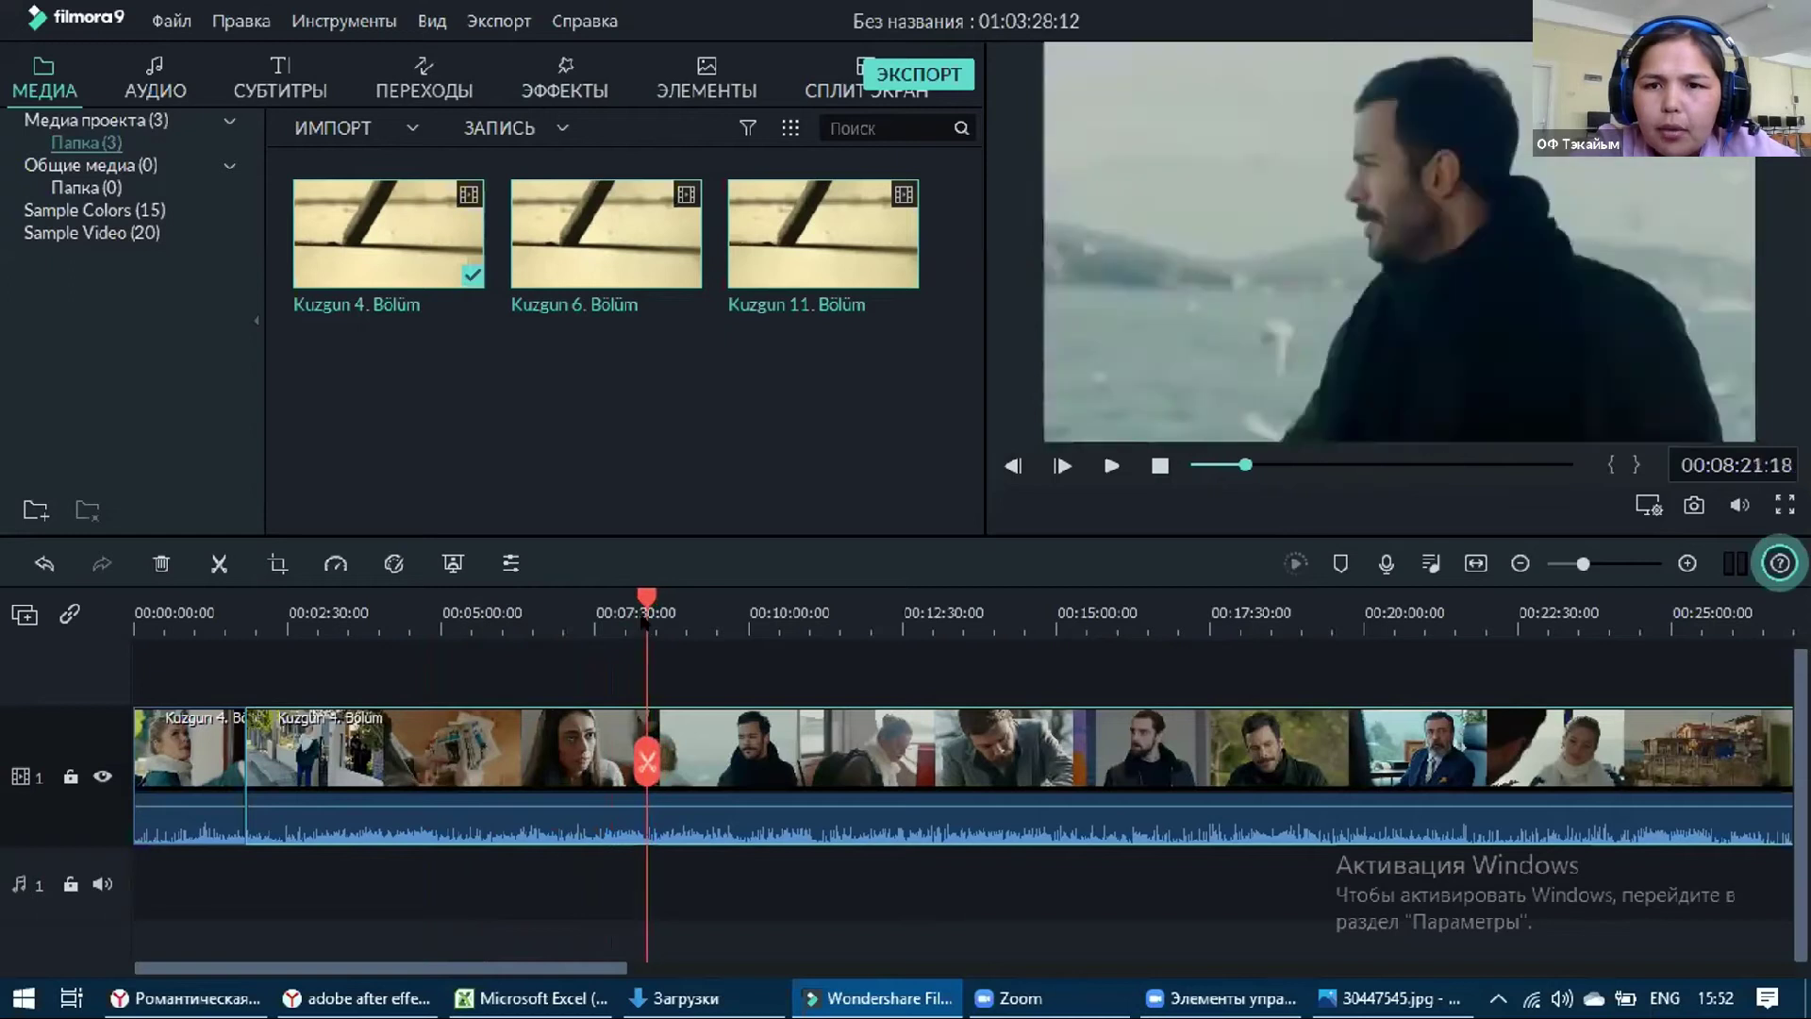
{"action": "left_click", "coordinate": [643, 615]}
{"action": "left_click", "coordinate": [638, 608]}
{"action": "left_click", "coordinate": [218, 564]}
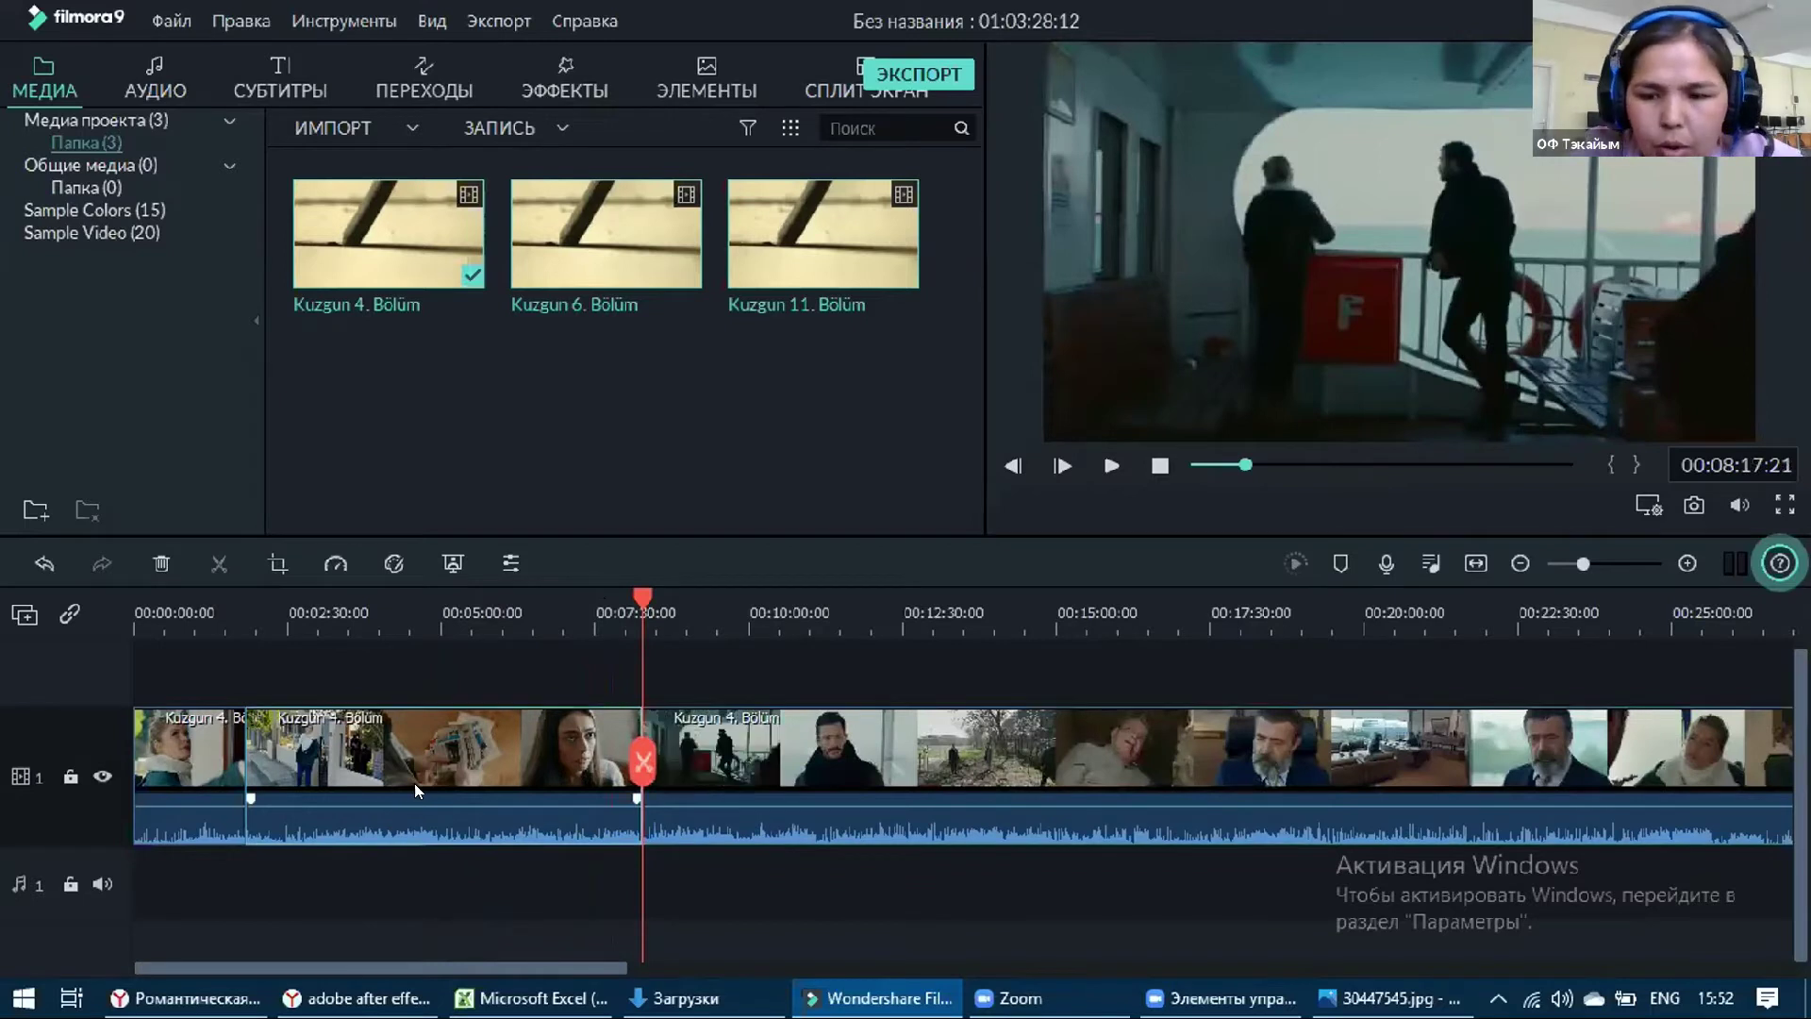
{"action": "key", "text": "Delete"}
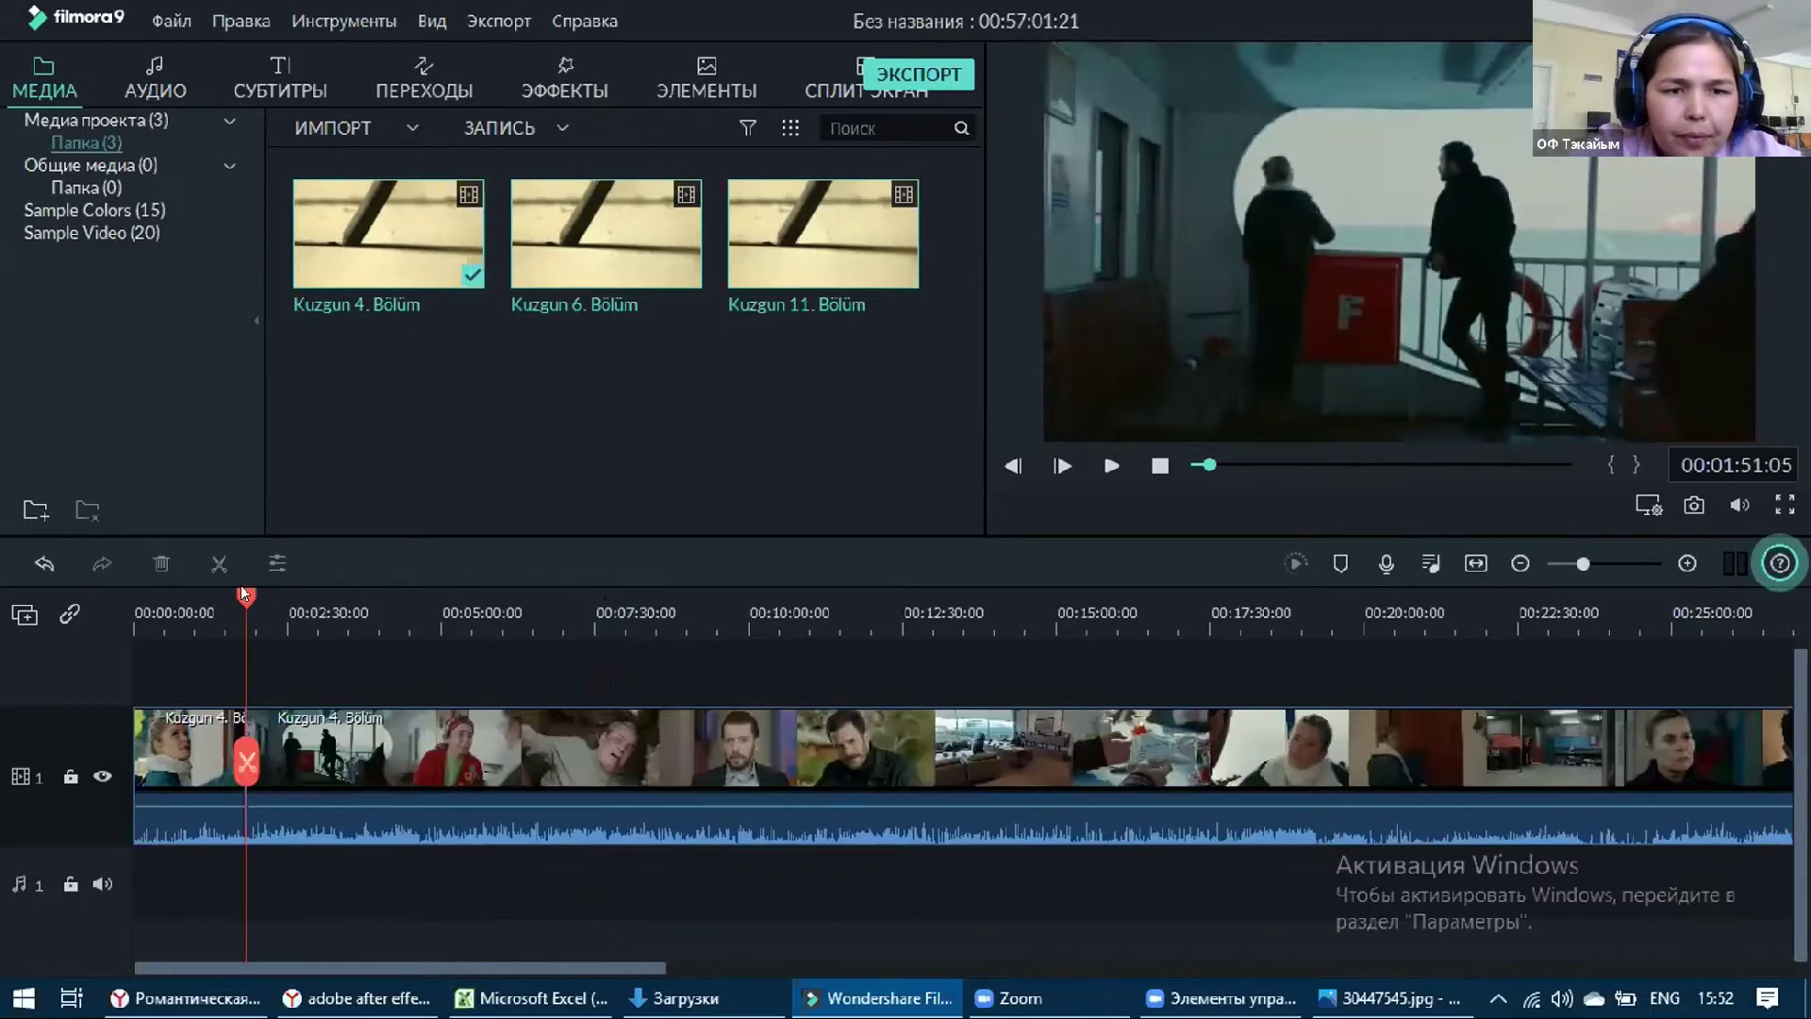
Split the last Kuzgun 4. Bölüm segment at 00:04:34:03 and 00:11:27:23, and delete the part between these two cuts
{"action": "left_click_drag", "start_coordinate": [245, 585], "coordinate": [412, 601]}
{"action": "left_click", "coordinate": [220, 559]}
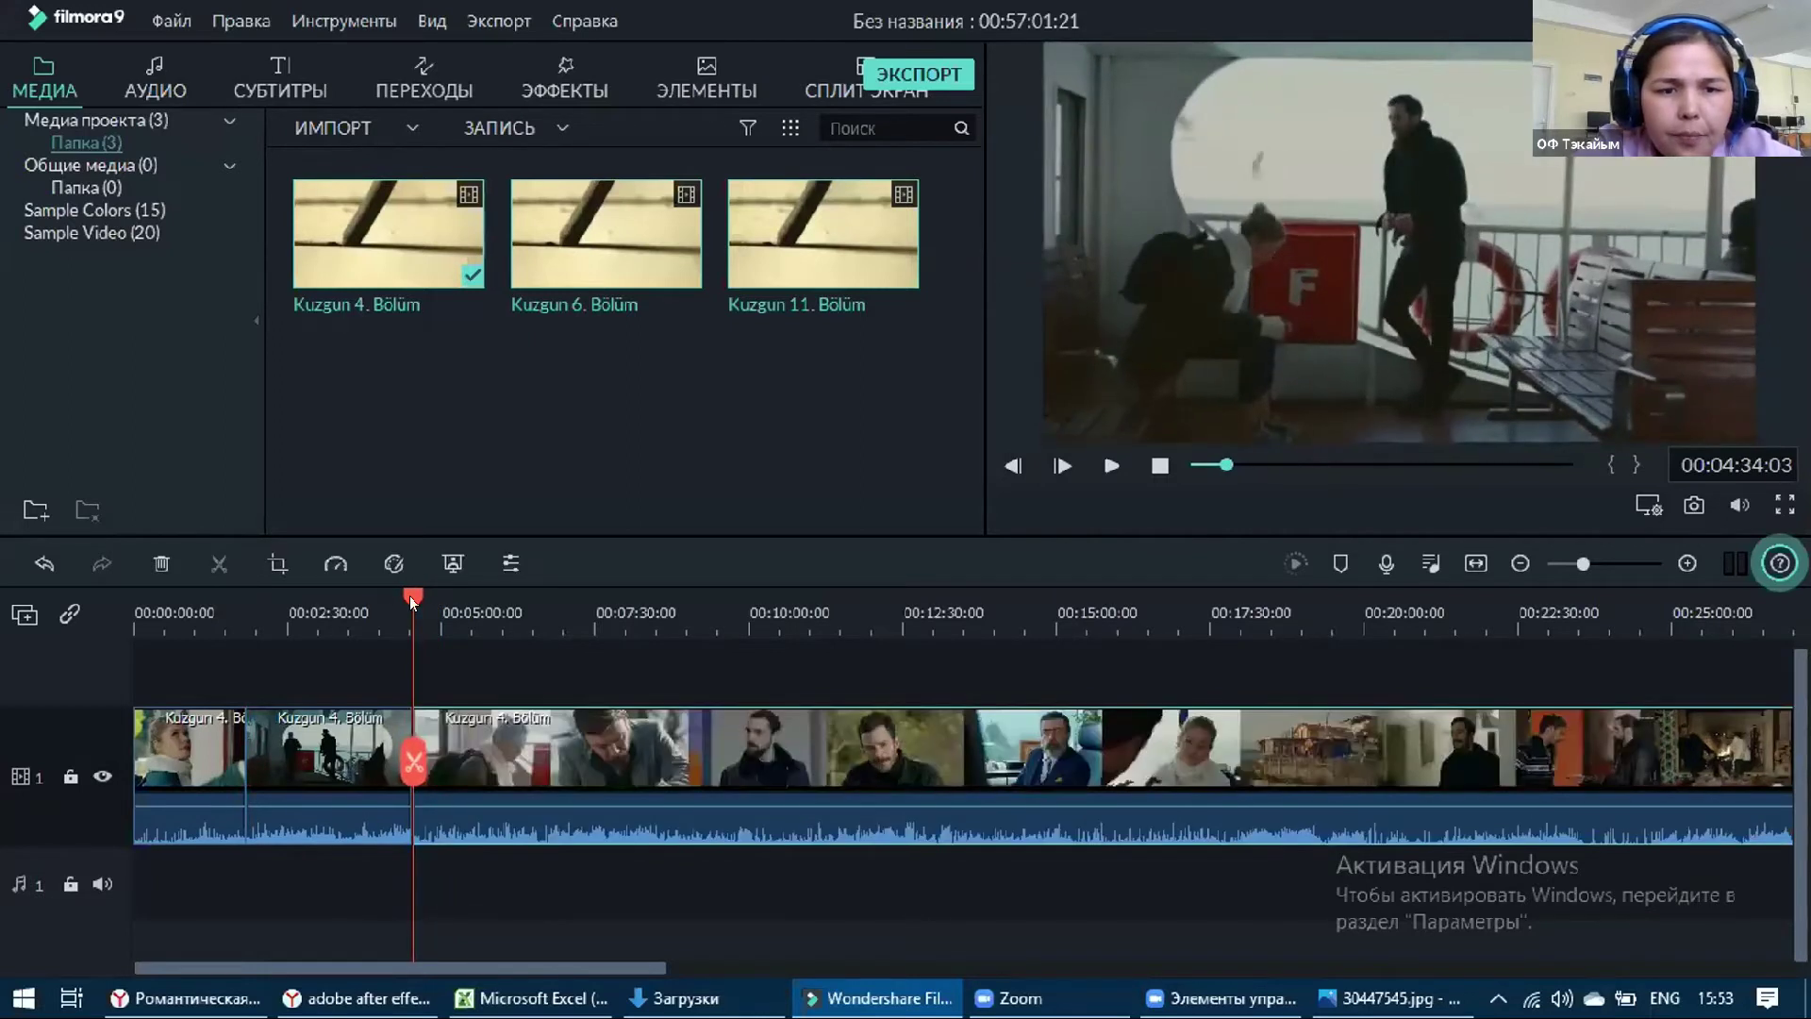
{"action": "left_click", "coordinate": [472, 607]}
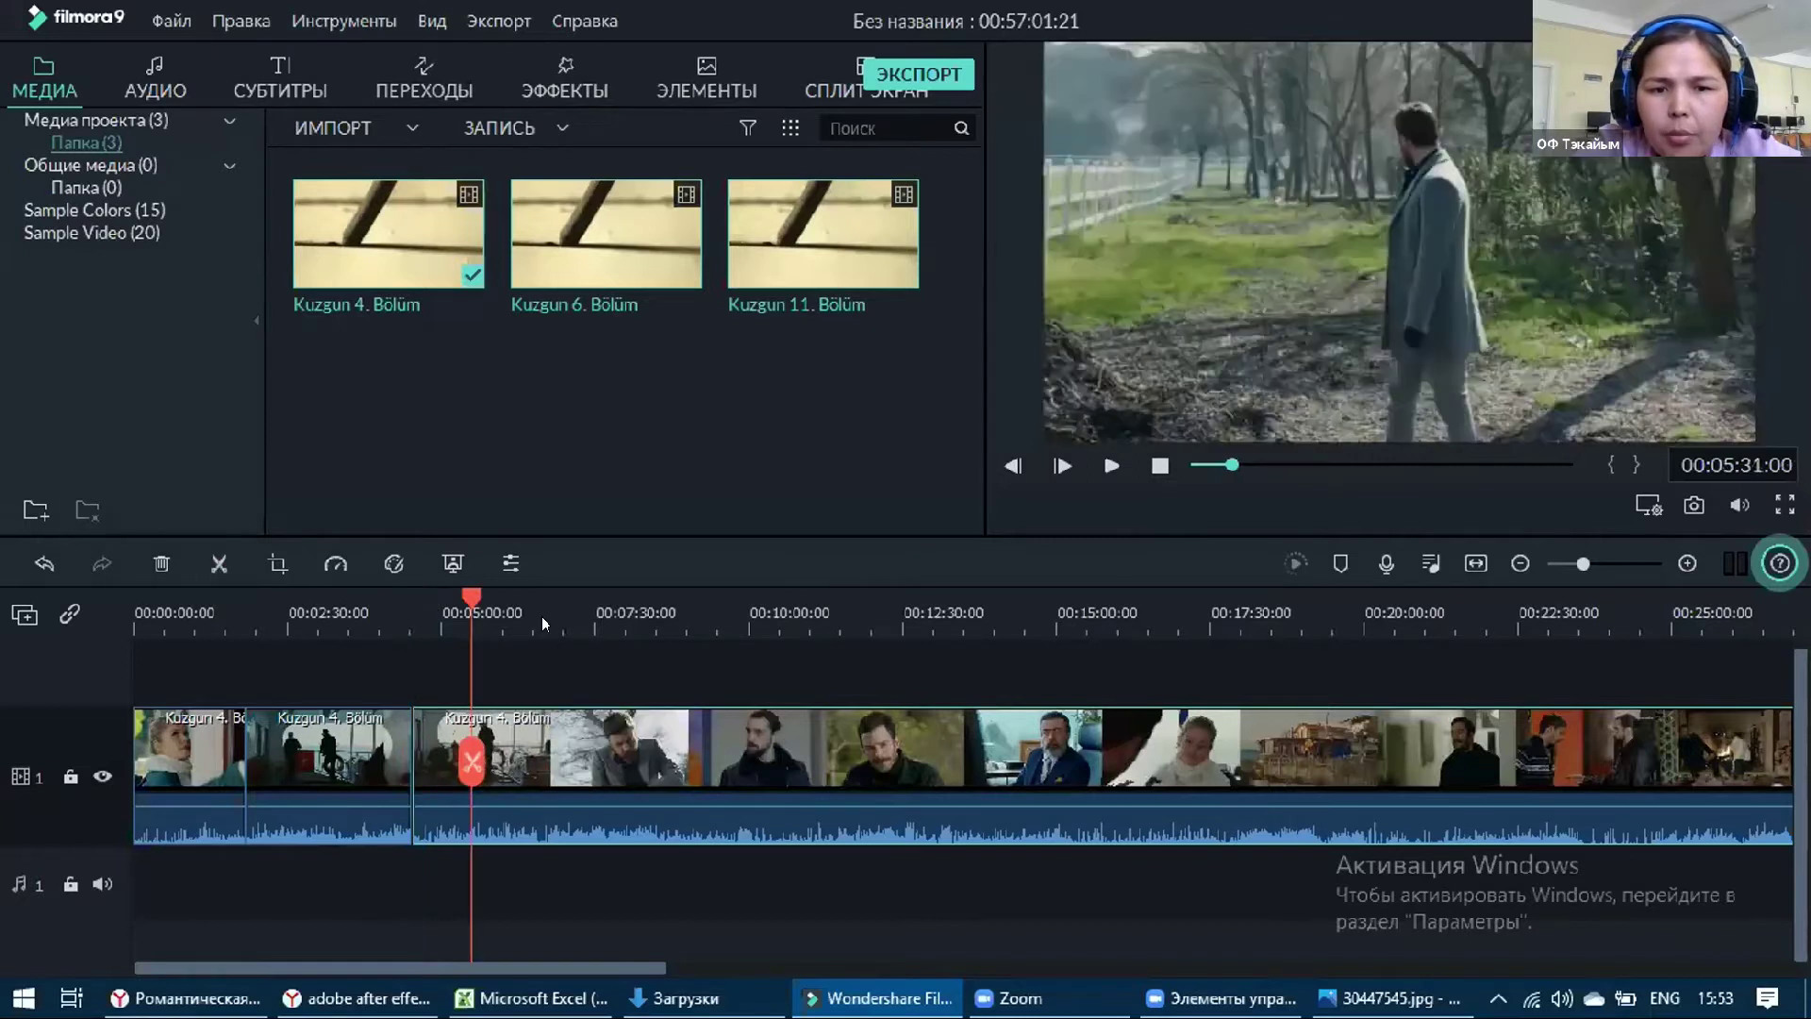
{"action": "left_click", "coordinate": [778, 651]}
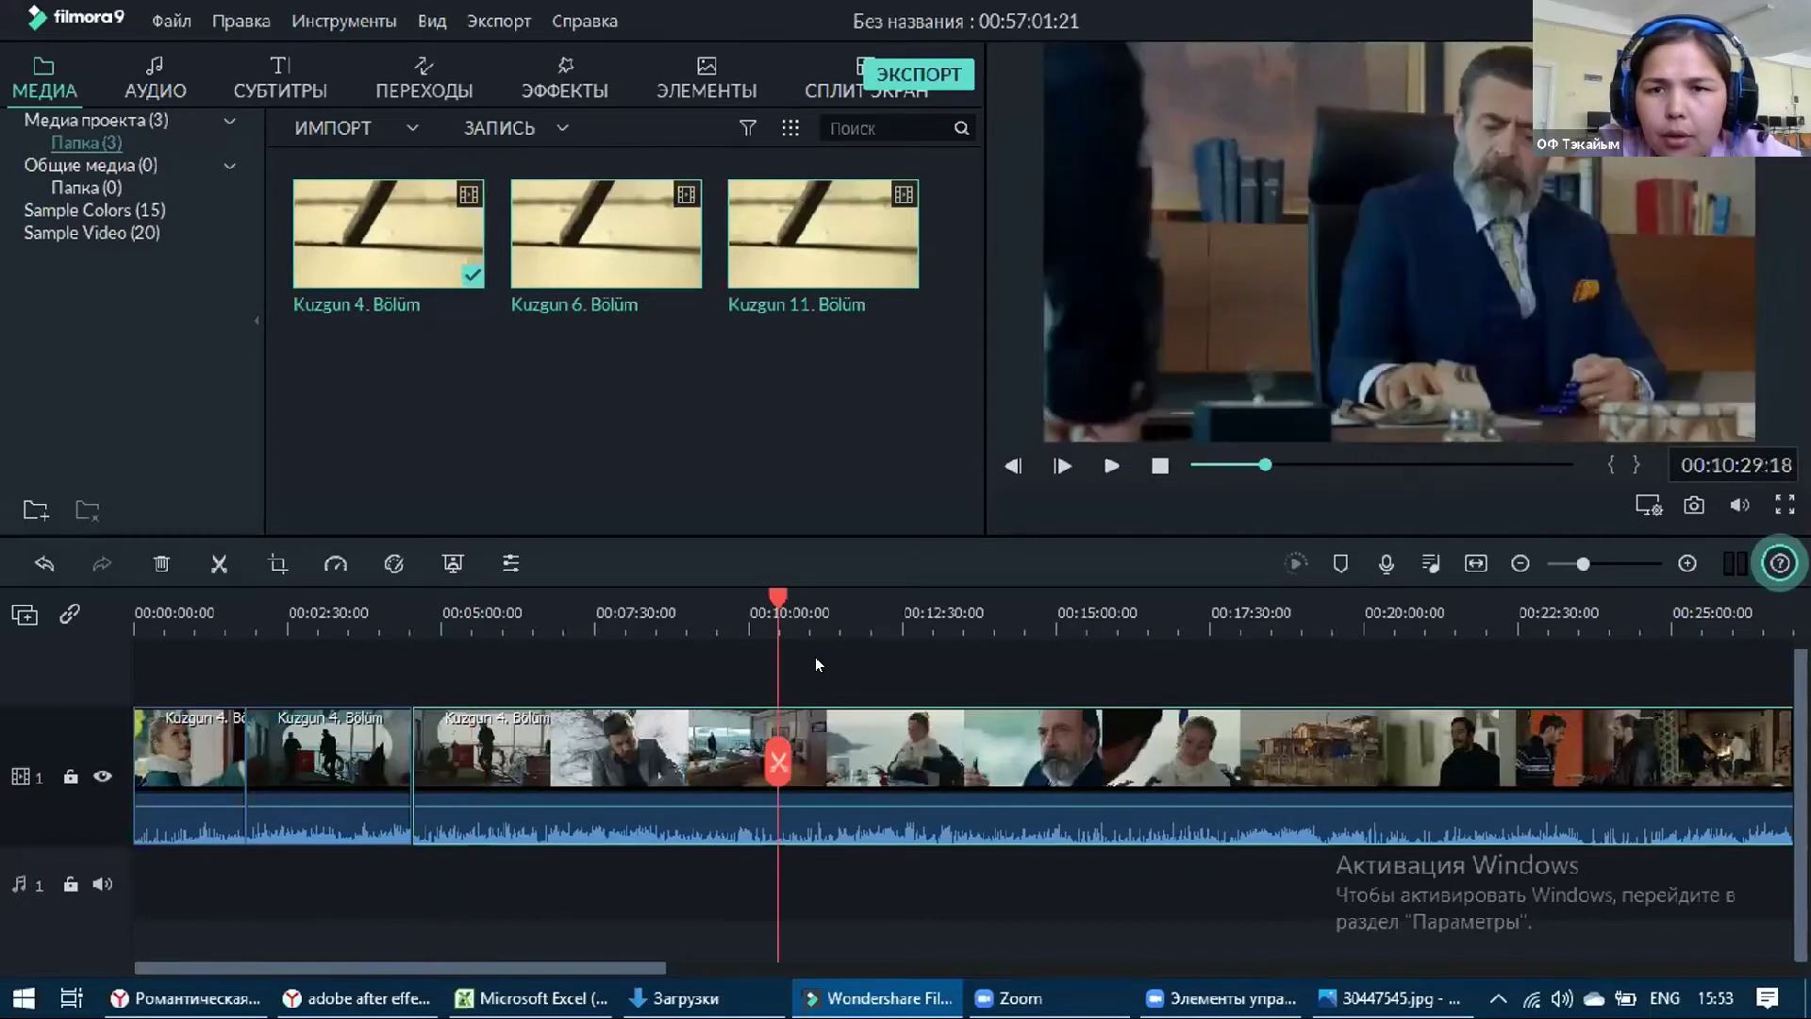
{"action": "left_click", "coordinate": [837, 668]}
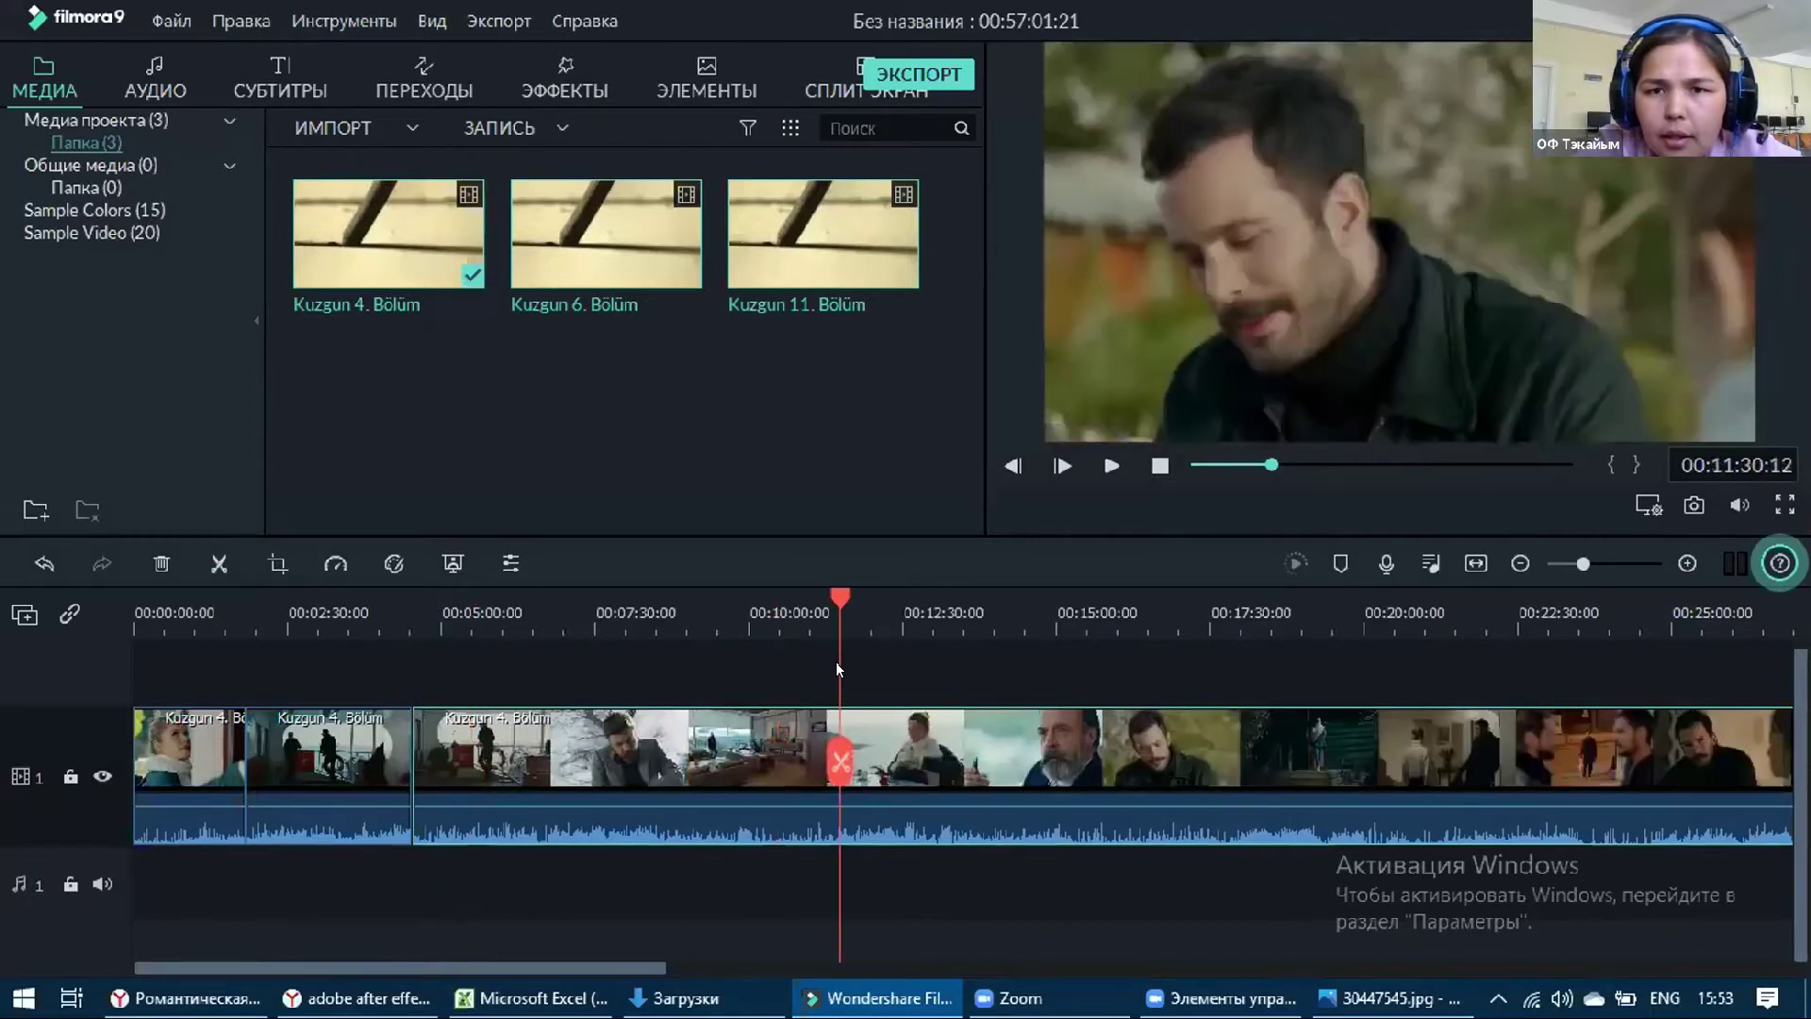
{"action": "left_click", "coordinate": [835, 668]}
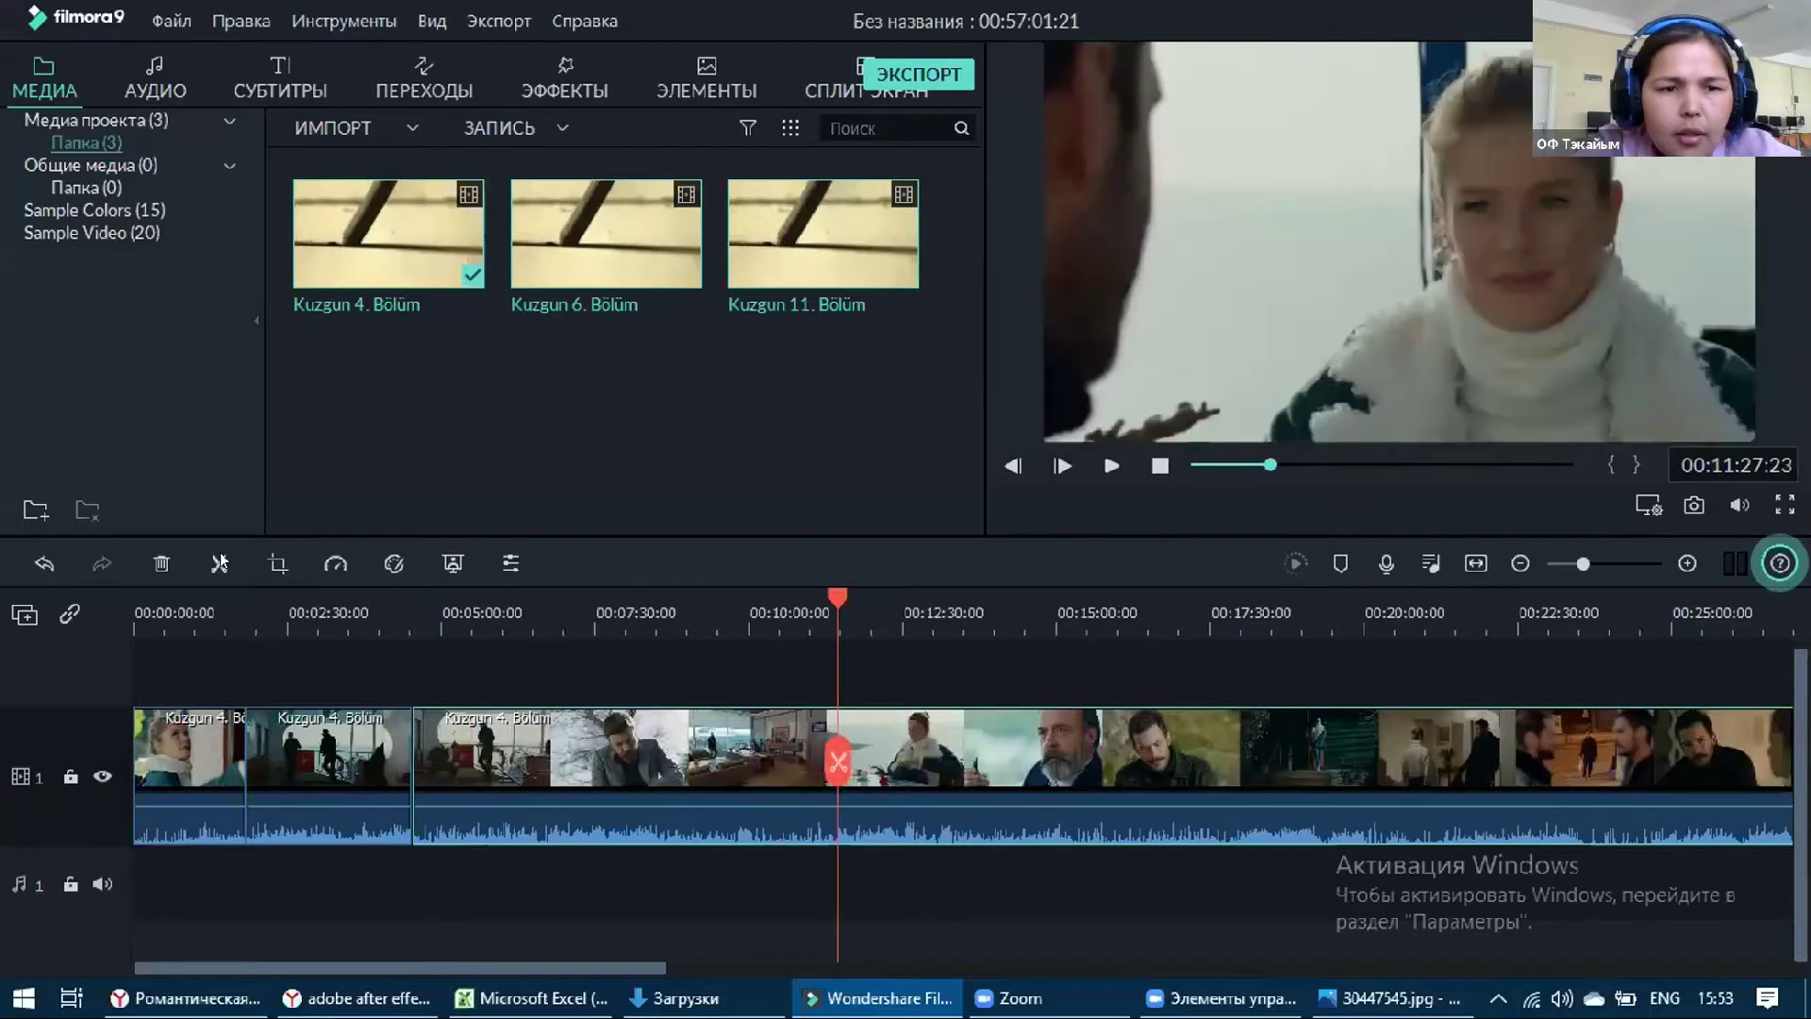
{"action": "key", "text": "ctrl+b"}
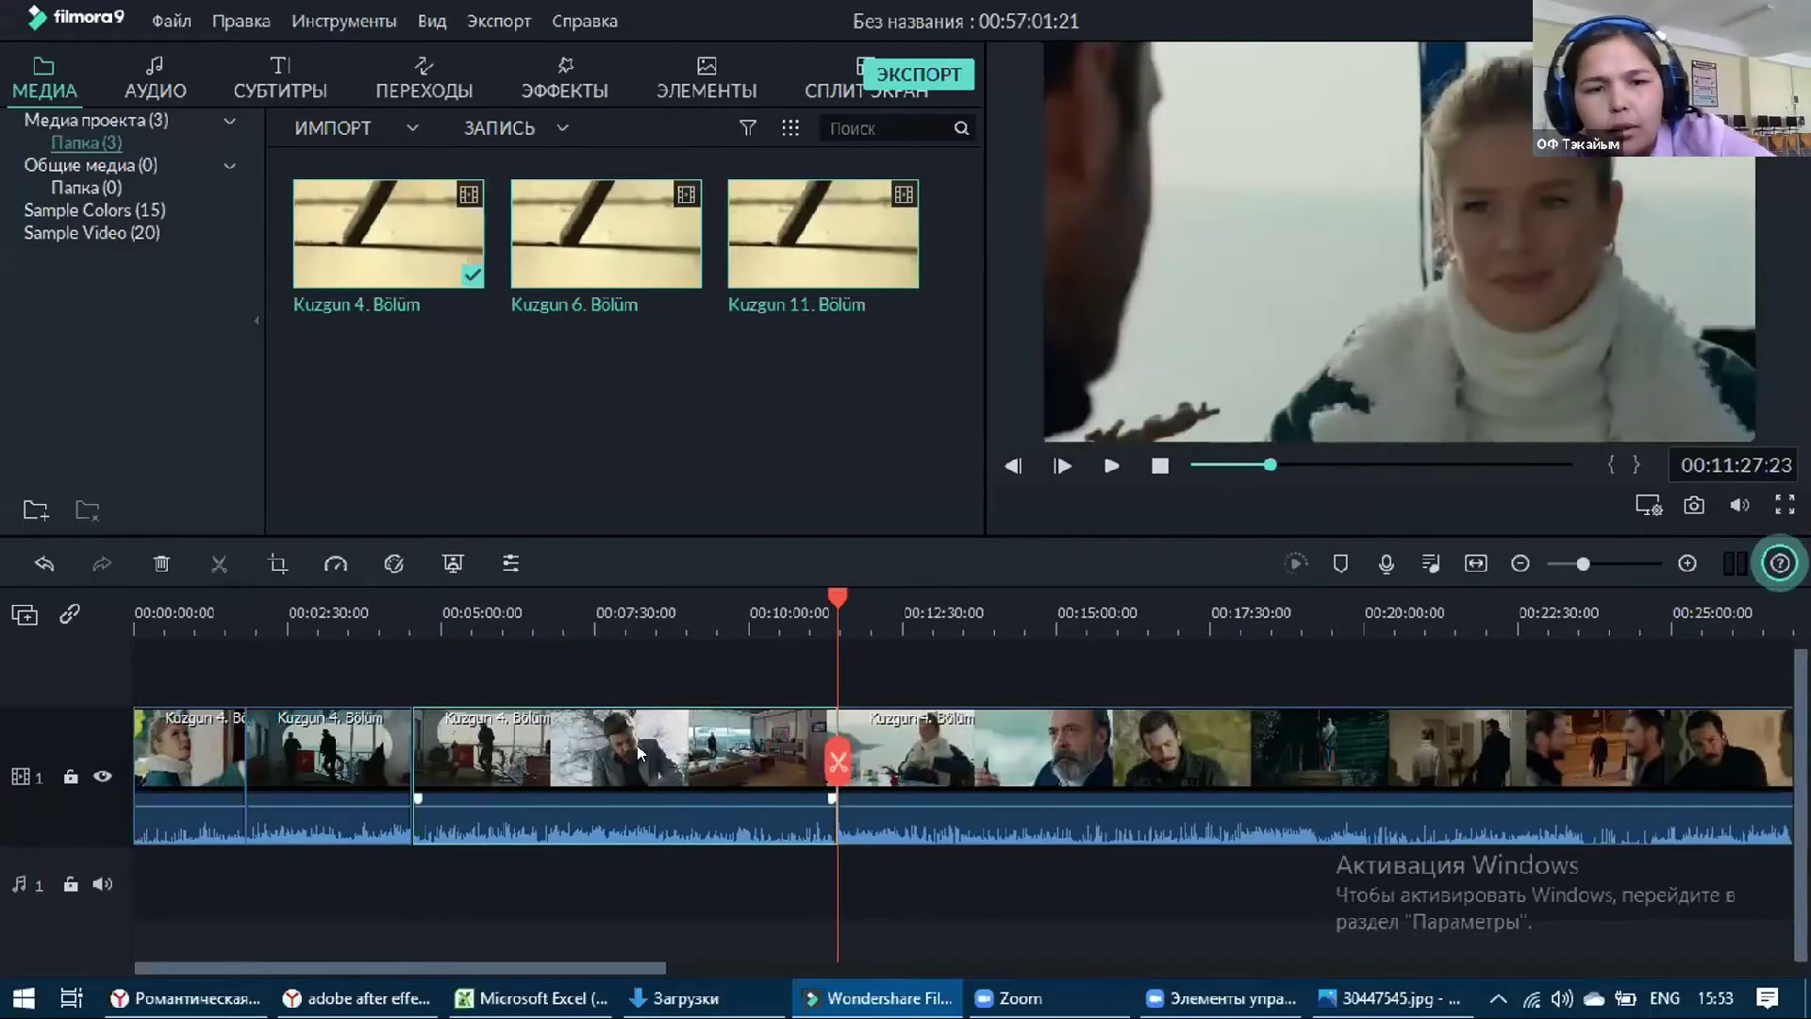
{"action": "right_click", "coordinate": [668, 135]}
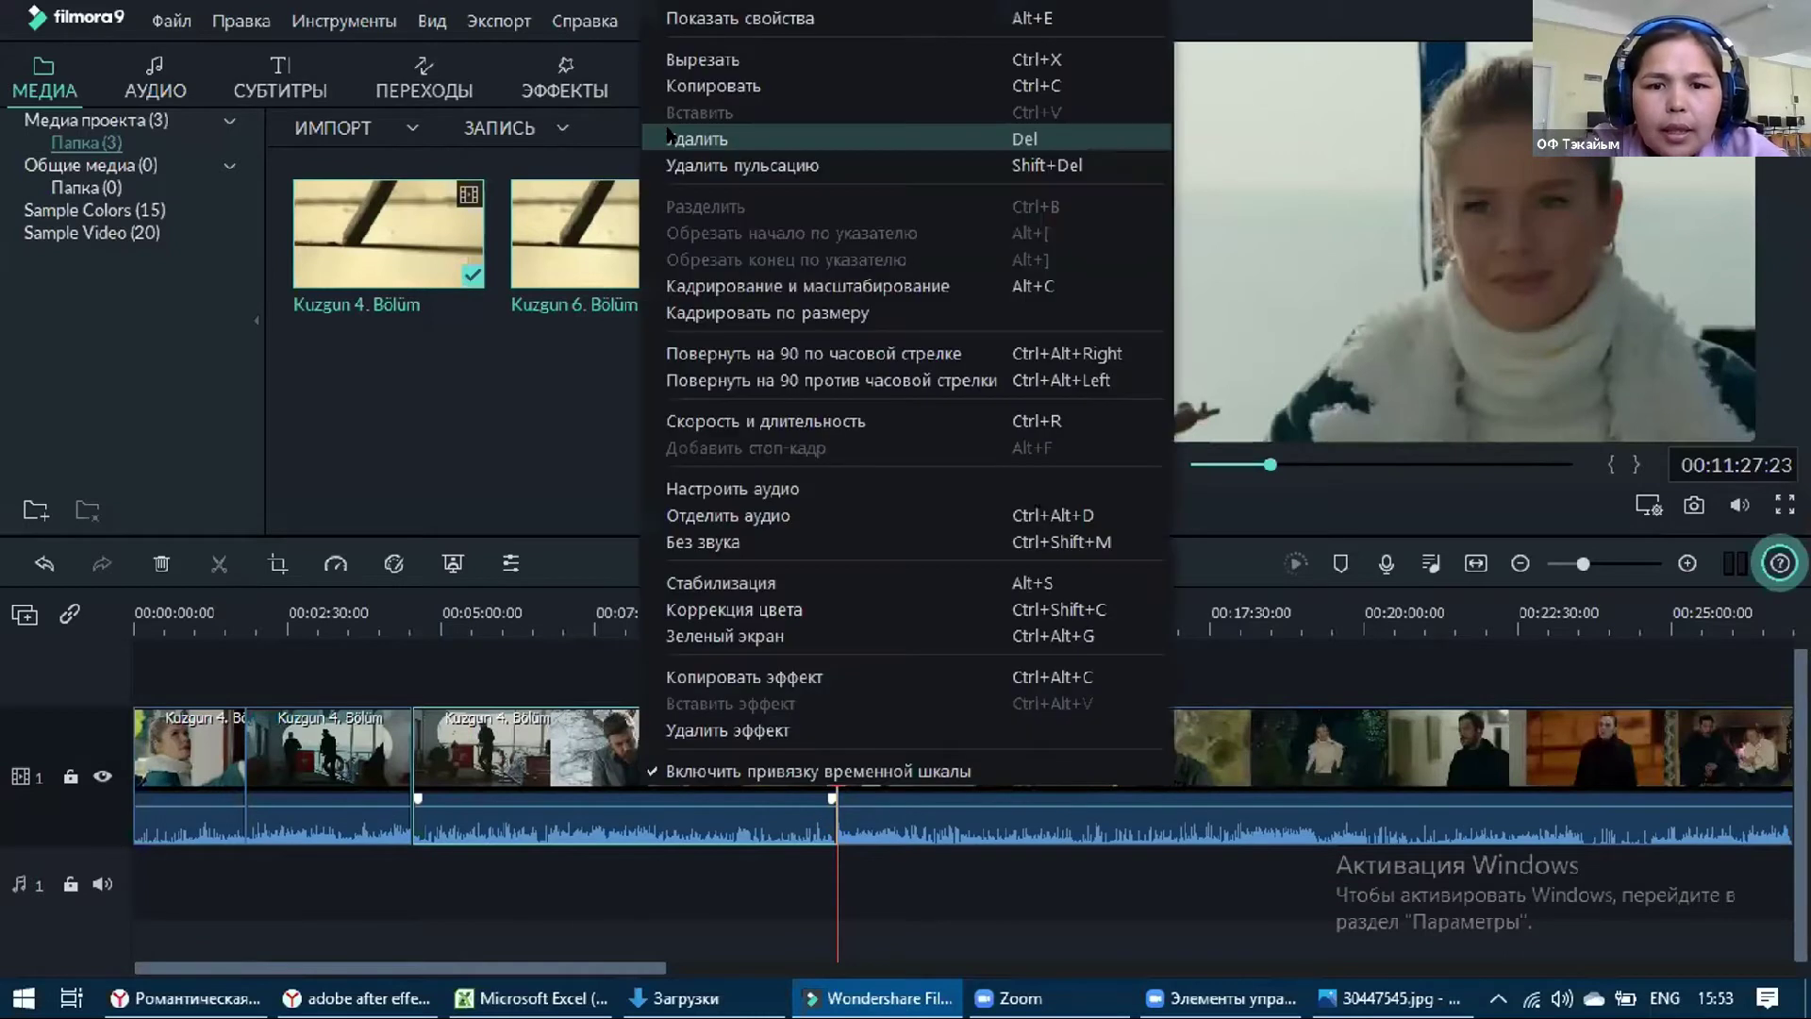
{"action": "left_click", "coordinate": [669, 138]}
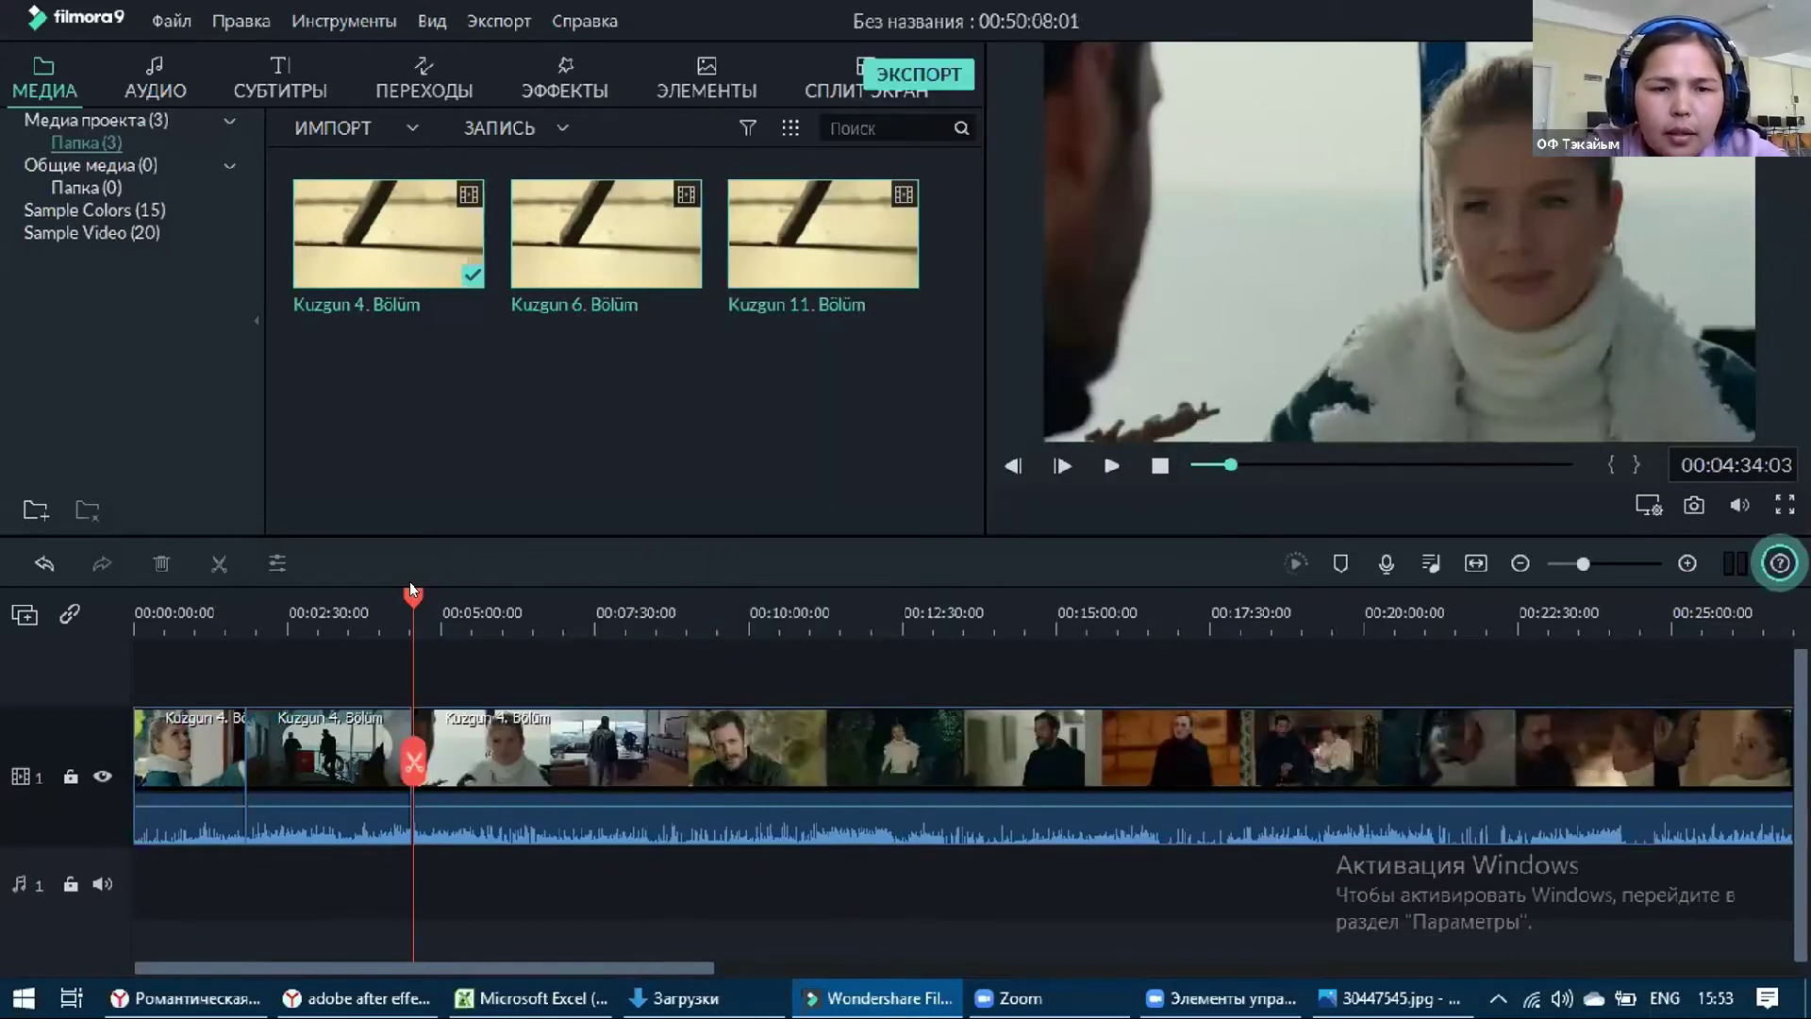
Split the last Kuzgun 4. Bölüm segment at 00:06:02:01, where the ferry scene changes to the office
{"action": "left_click_drag", "start_coordinate": [428, 585], "coordinate": [499, 604]}
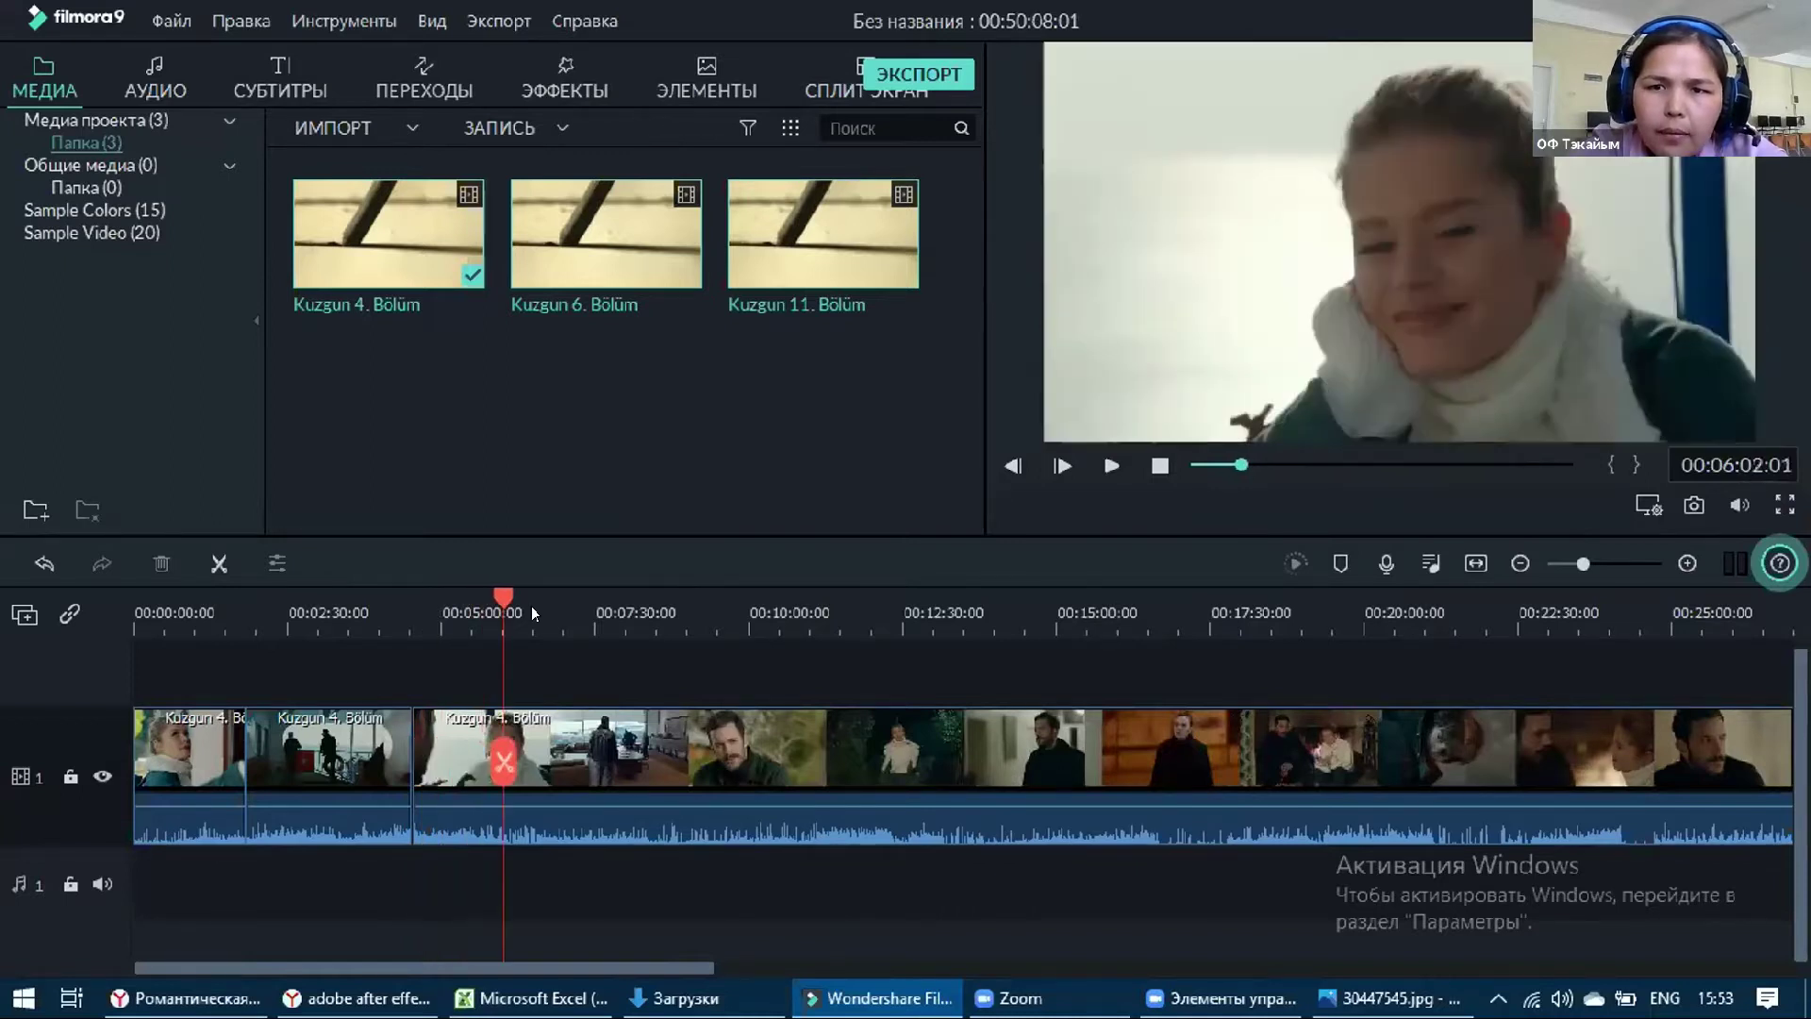
{"action": "left_click", "coordinate": [539, 608]}
{"action": "left_click", "coordinate": [512, 612]}
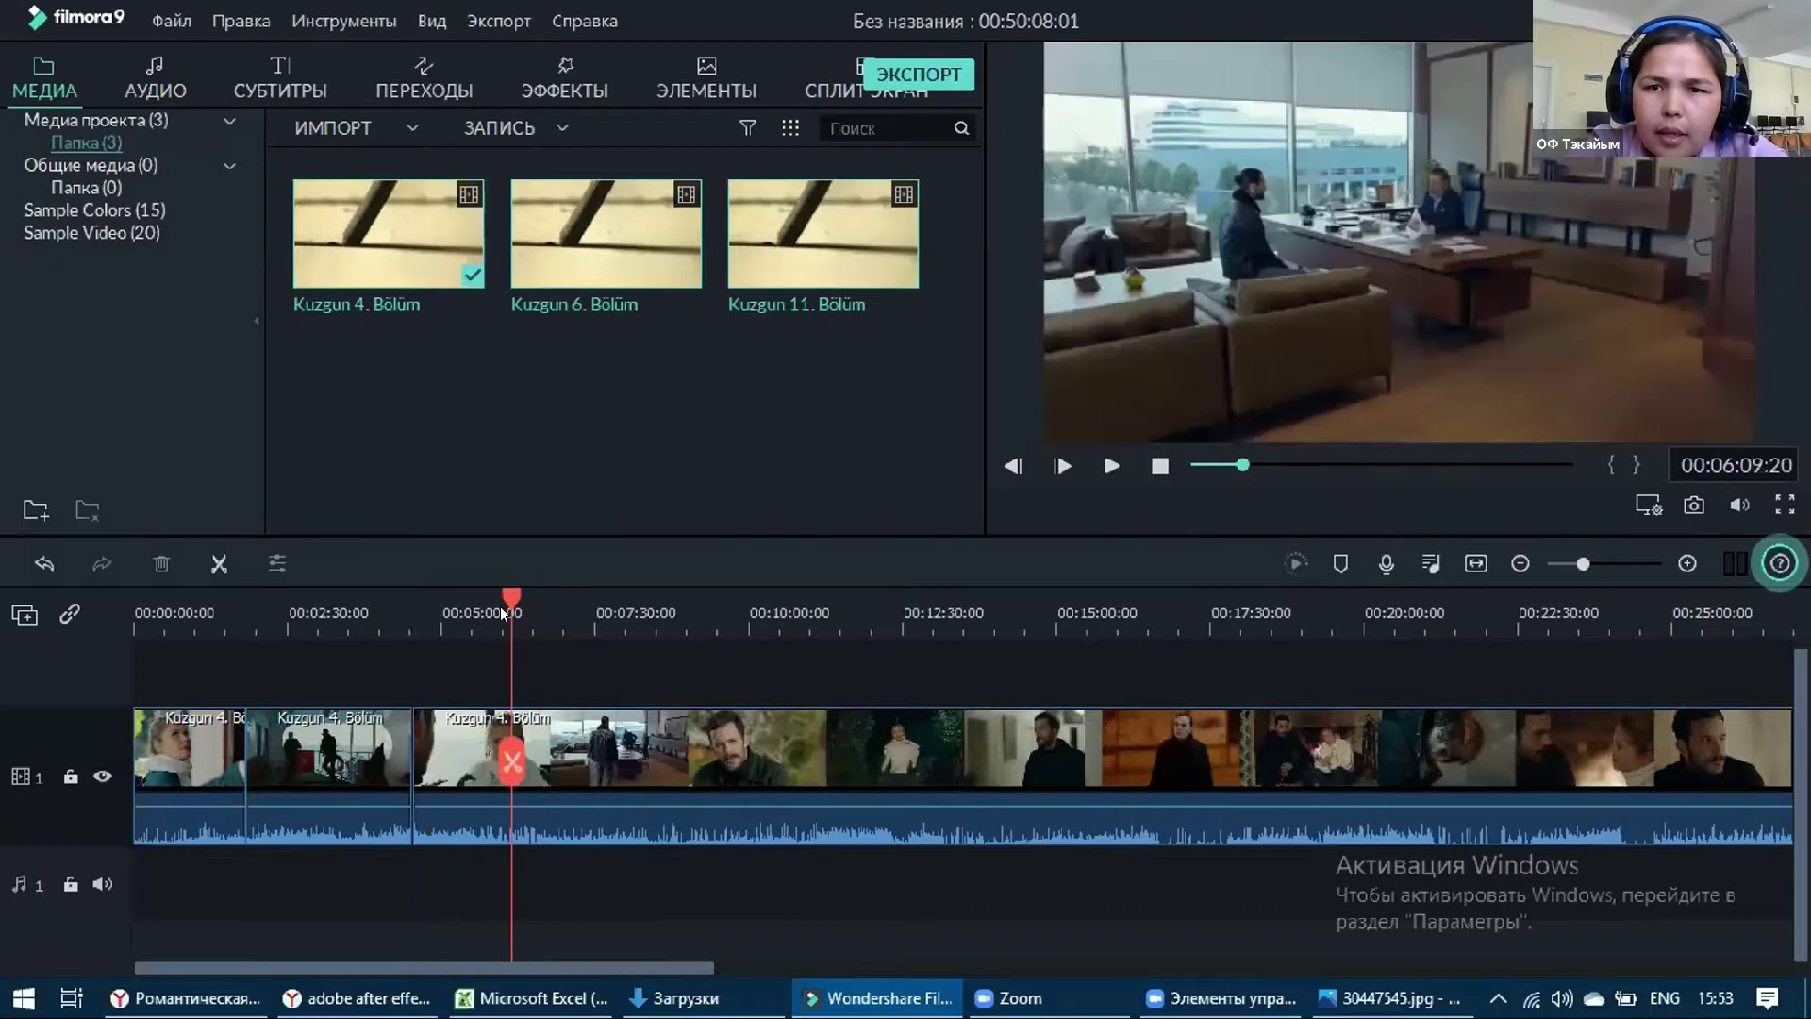
{"action": "left_click", "coordinate": [507, 611]}
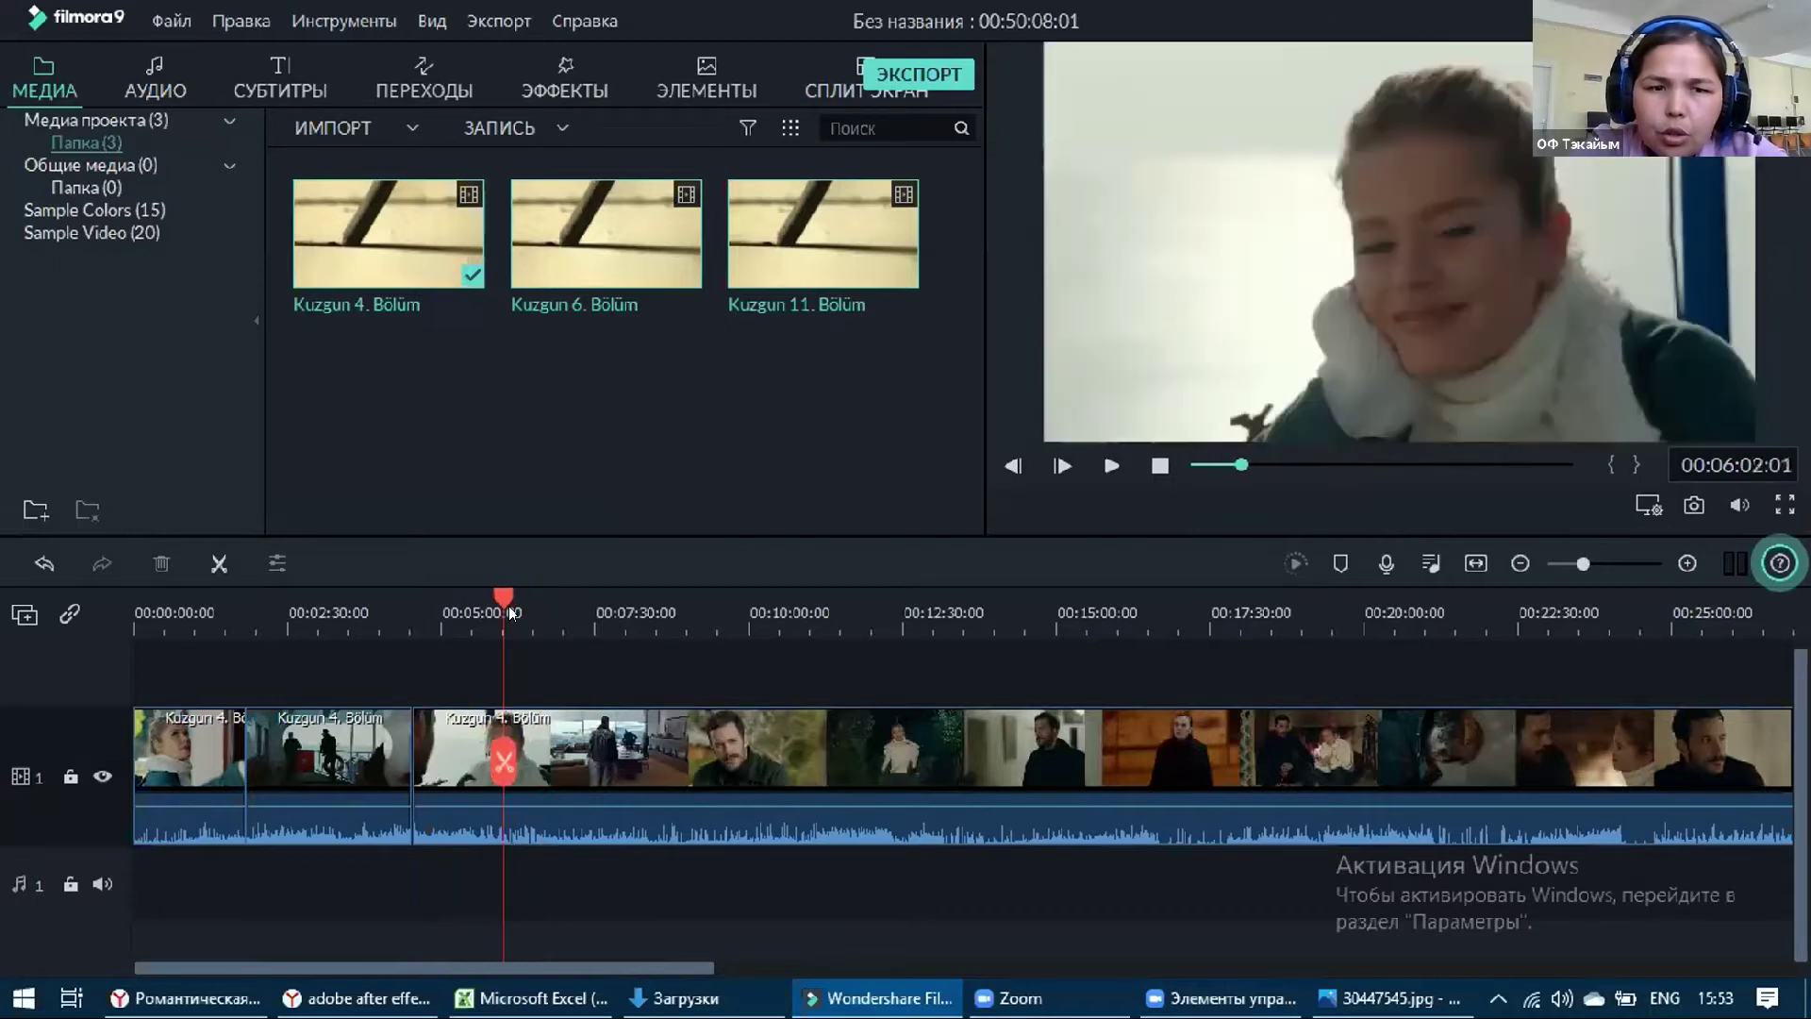
{"action": "left_click", "coordinate": [510, 612]}
{"action": "left_click", "coordinate": [508, 612]}
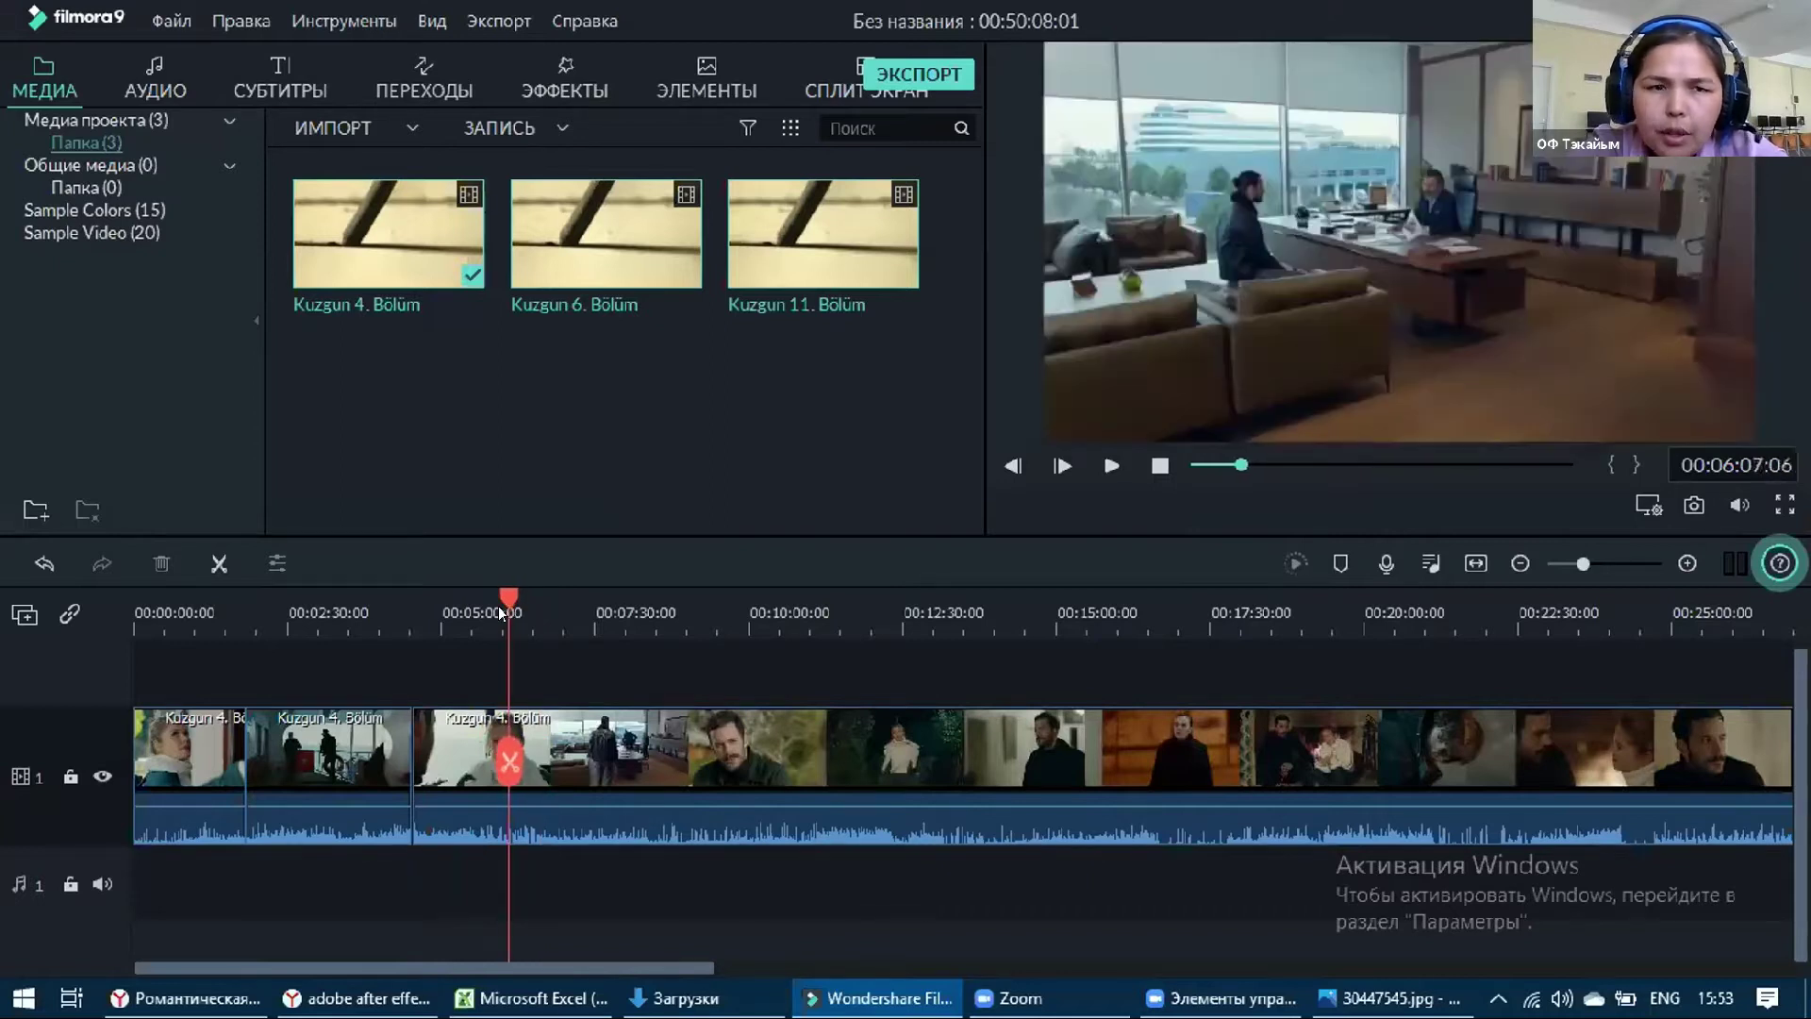
{"action": "left_click", "coordinate": [93, 564]}
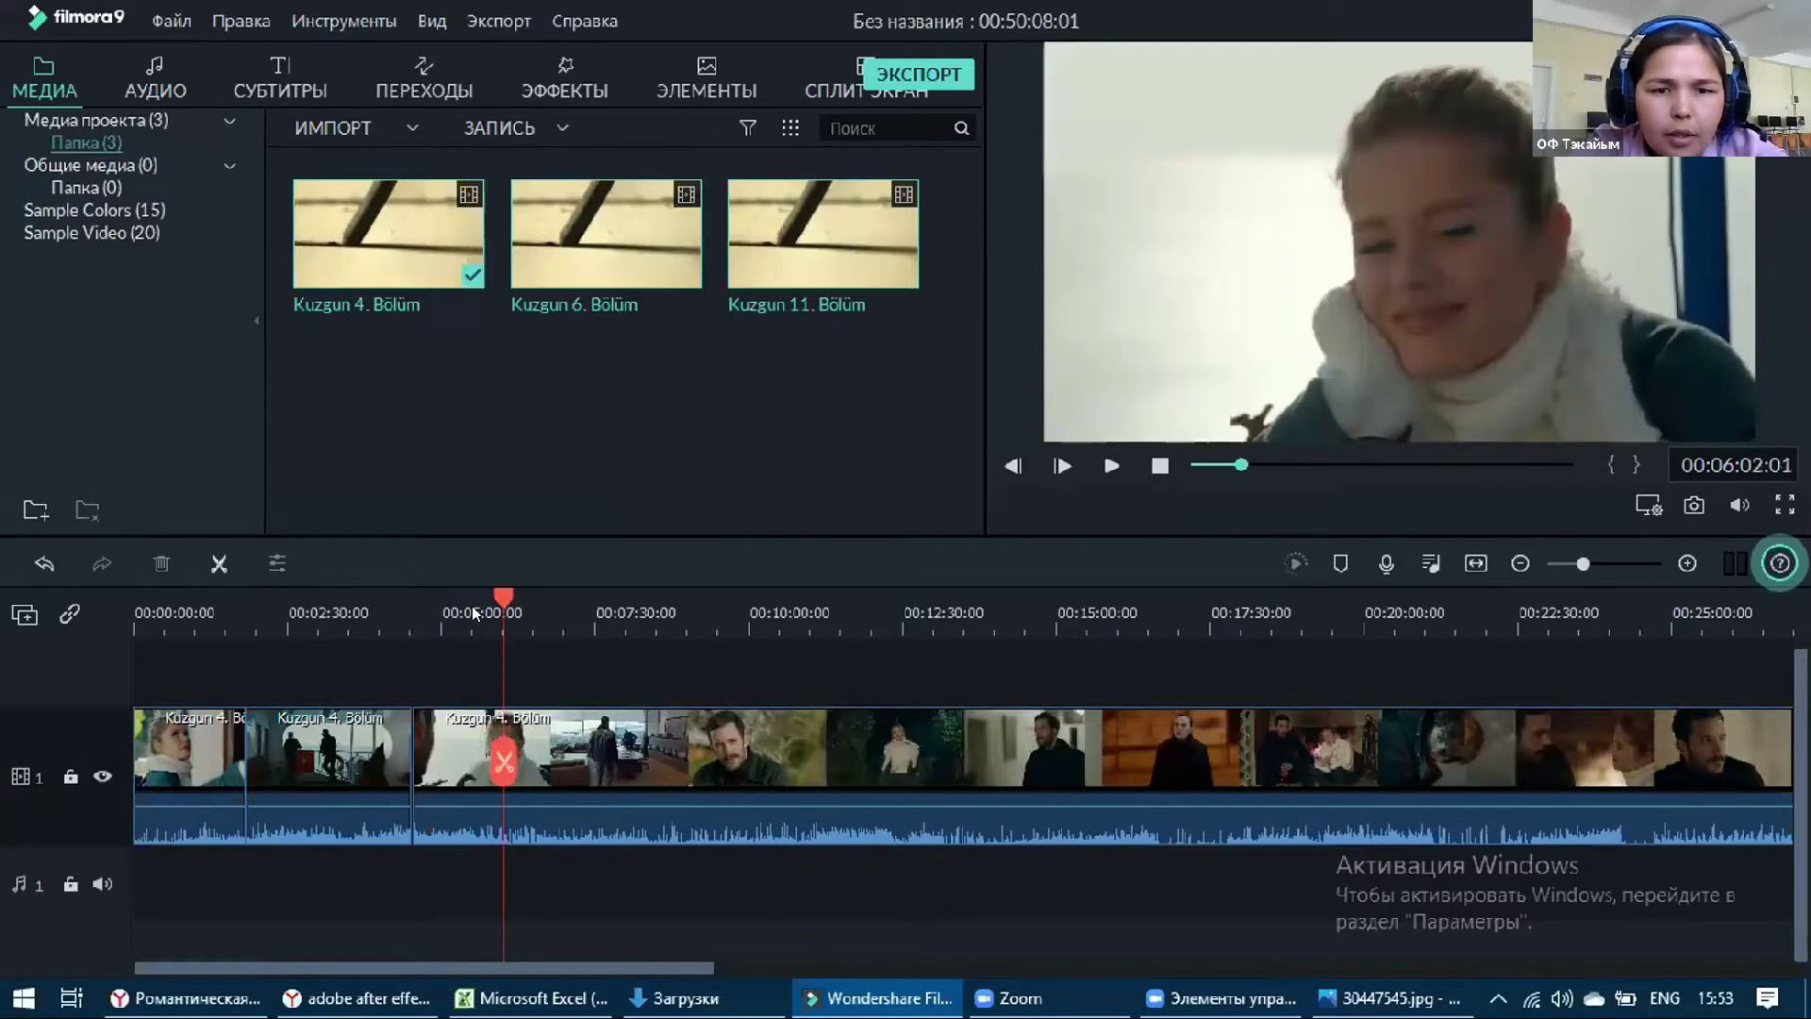
{"action": "key", "text": "ctrl+b"}
Split the clip at 00:10:49:03 and delete the segment between 00:06:02:01 and this cut
{"action": "left_click", "coordinate": [772, 625]}
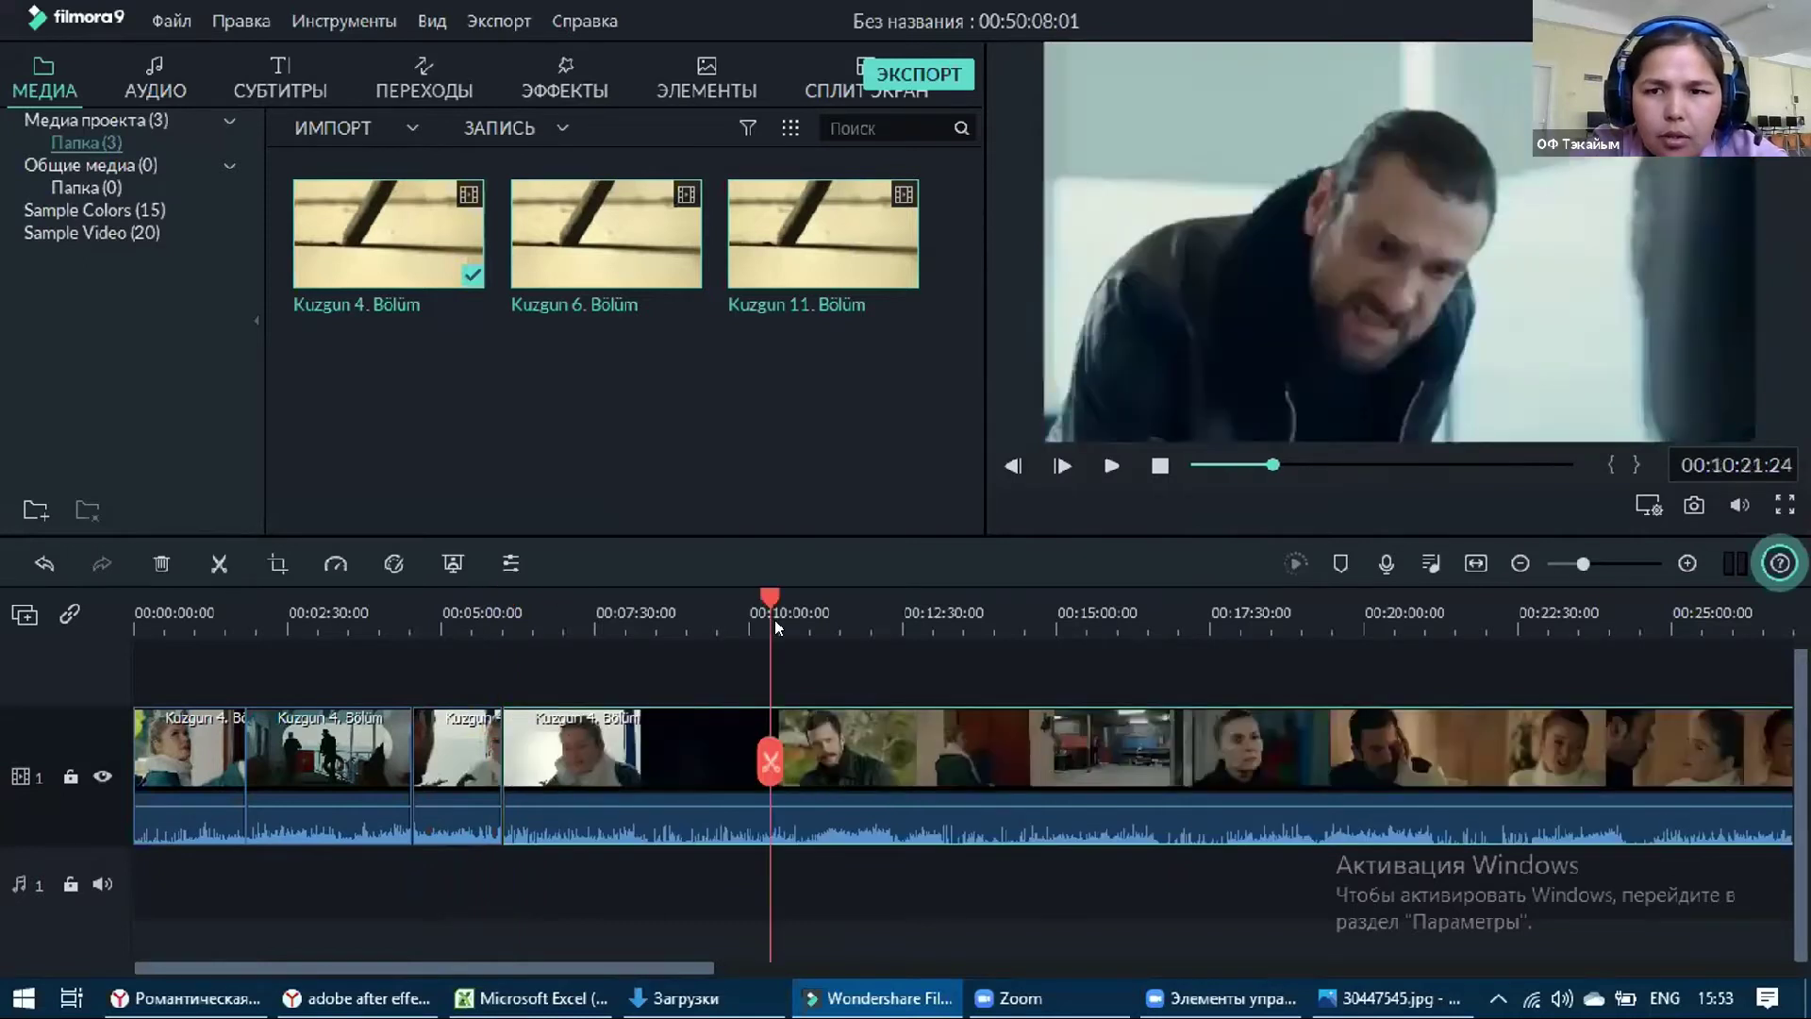
{"action": "left_click", "coordinate": [797, 628]}
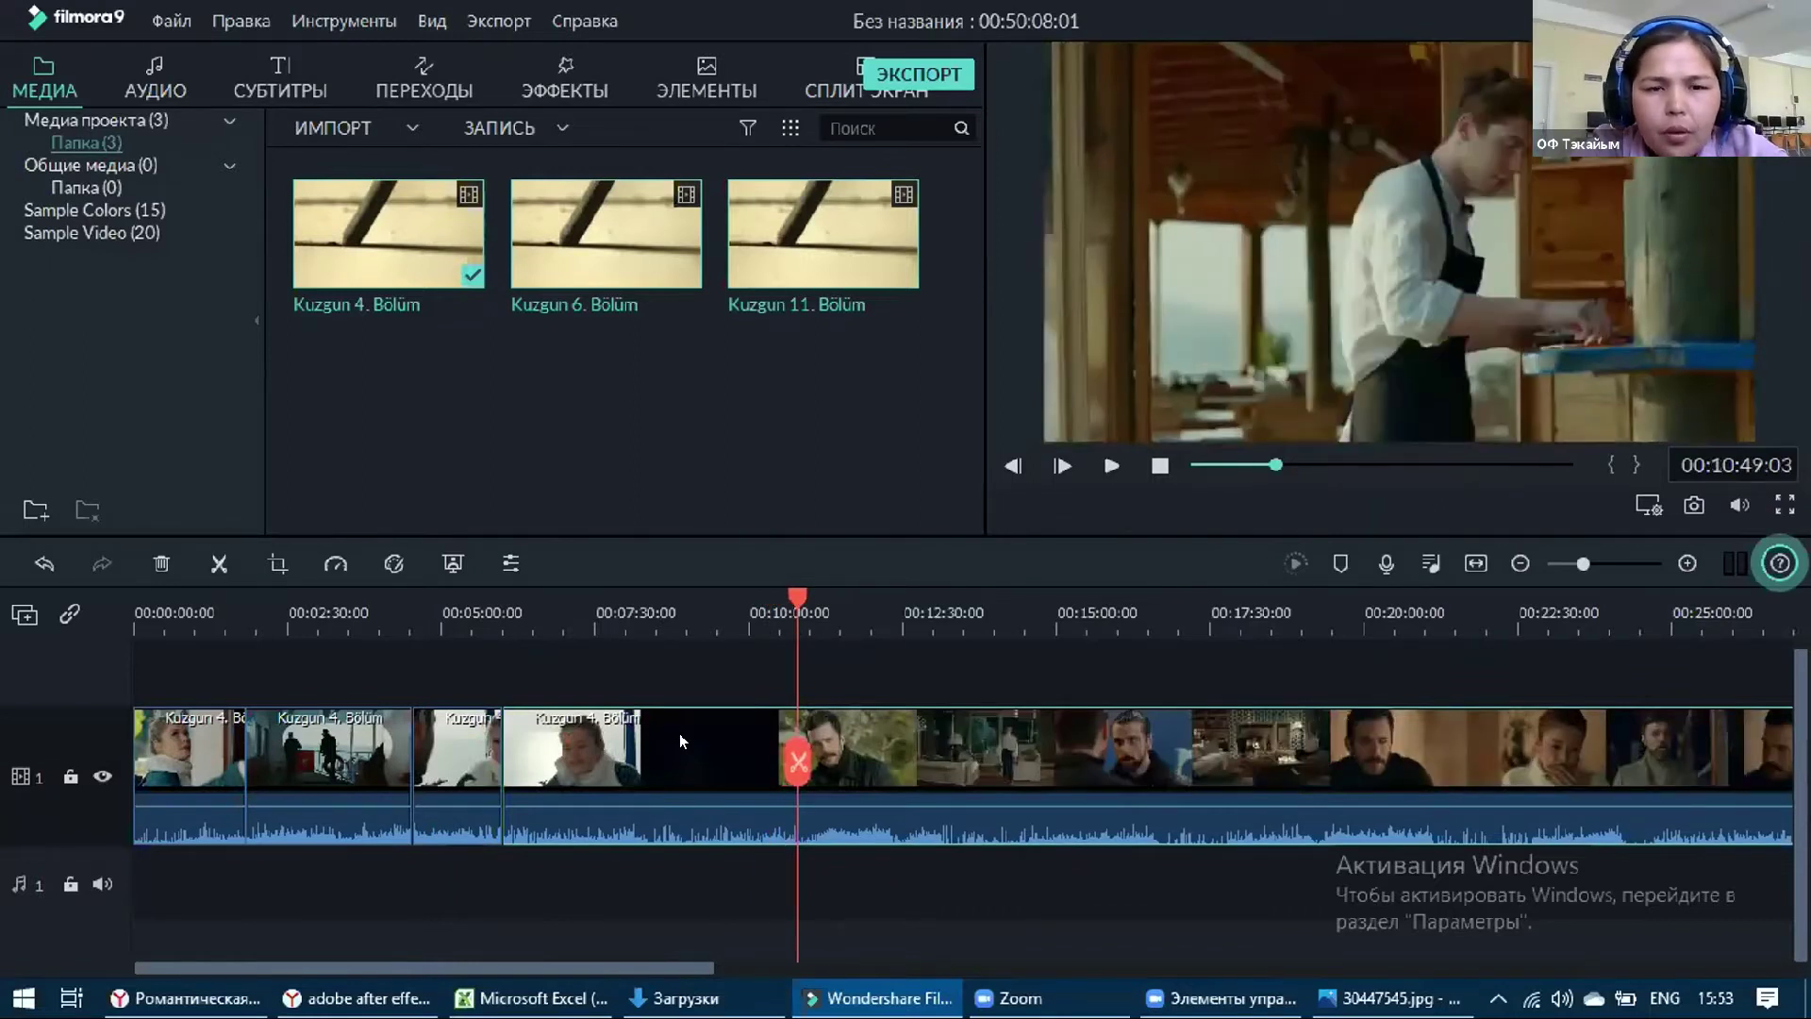
{"action": "right_click", "coordinate": [684, 783]}
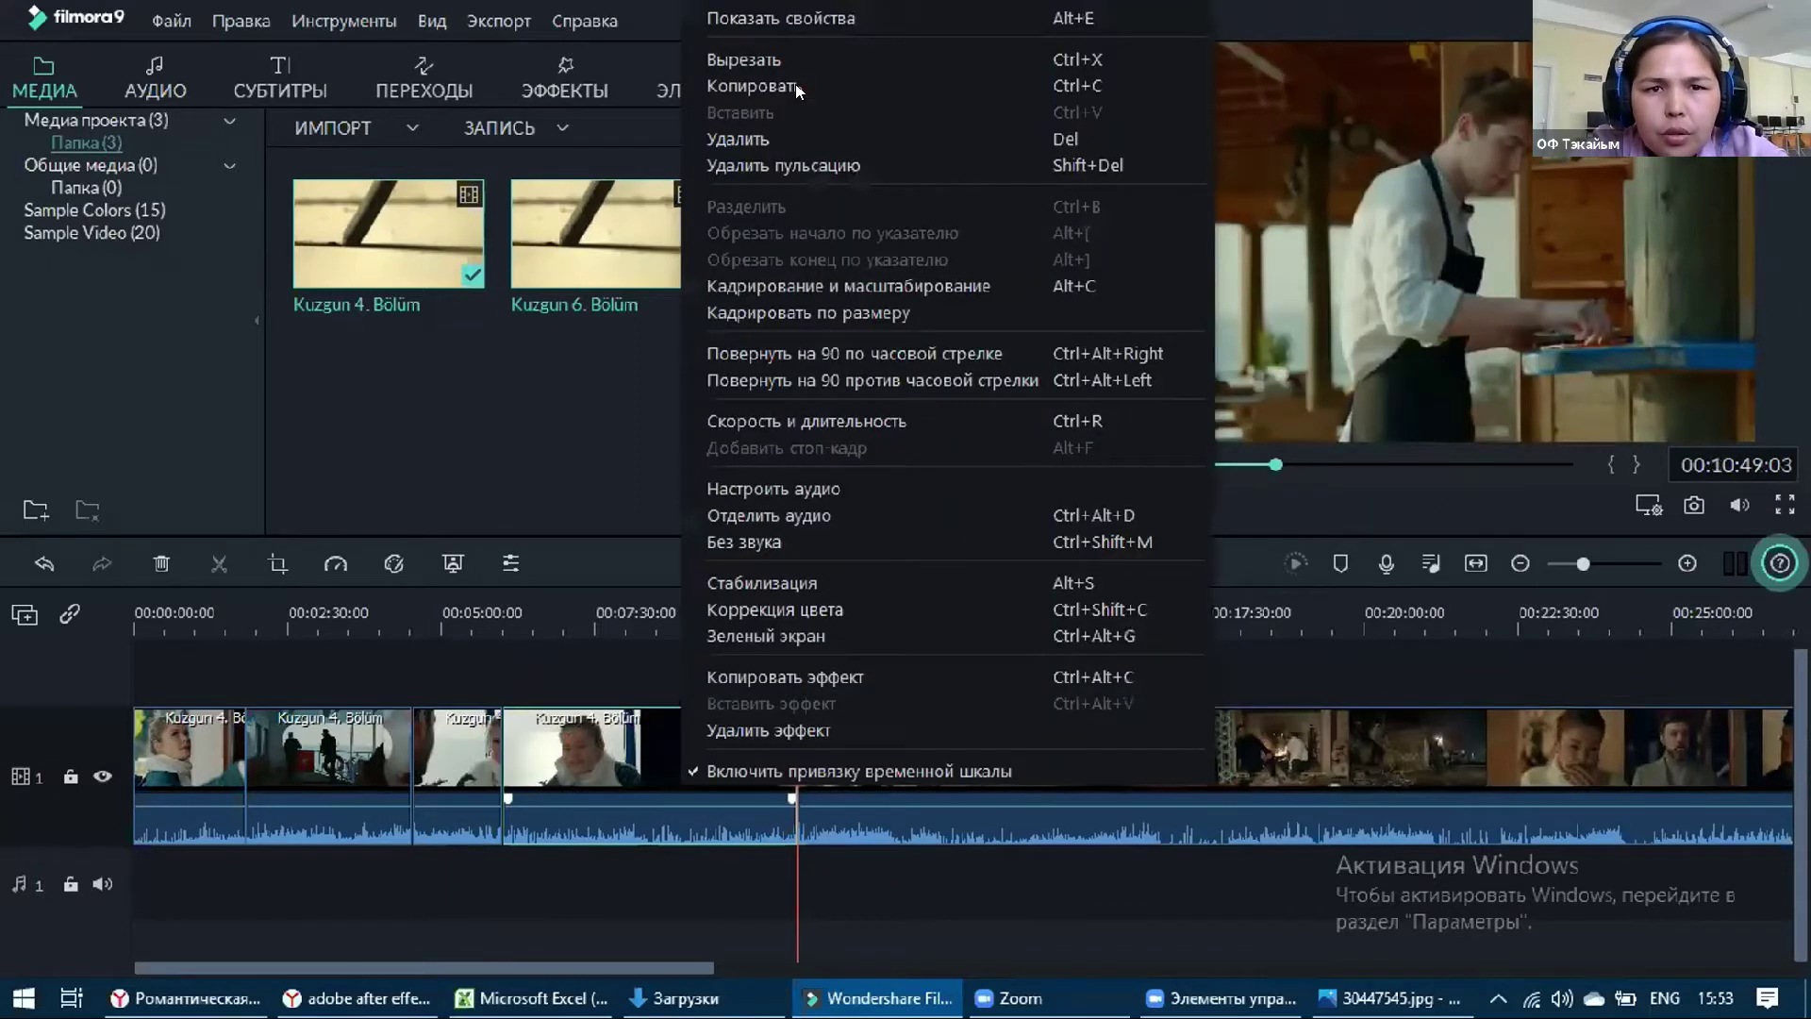
{"action": "left_click", "coordinate": [789, 139]}
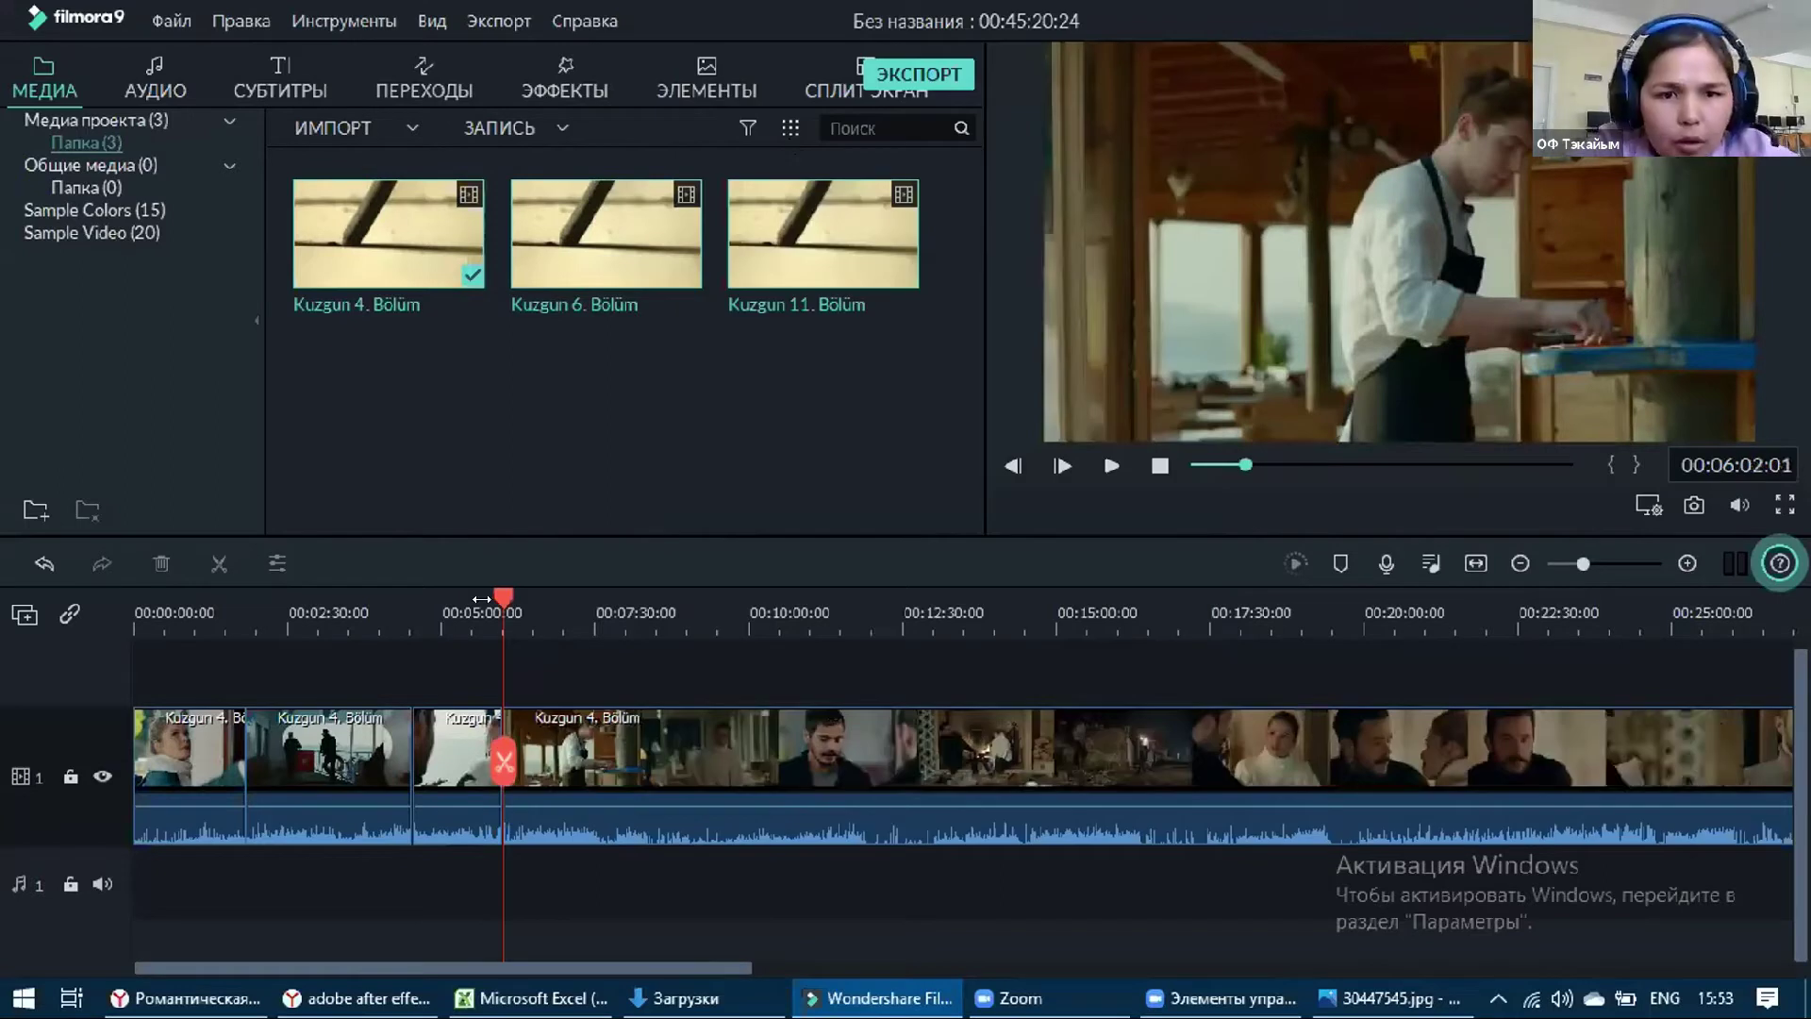
Split the last Kuzgun 4. Bölüm segment at 00:06:27:23 and delete everything after the cut
{"action": "left_click_drag", "start_coordinate": [507, 598], "coordinate": [532, 601]}
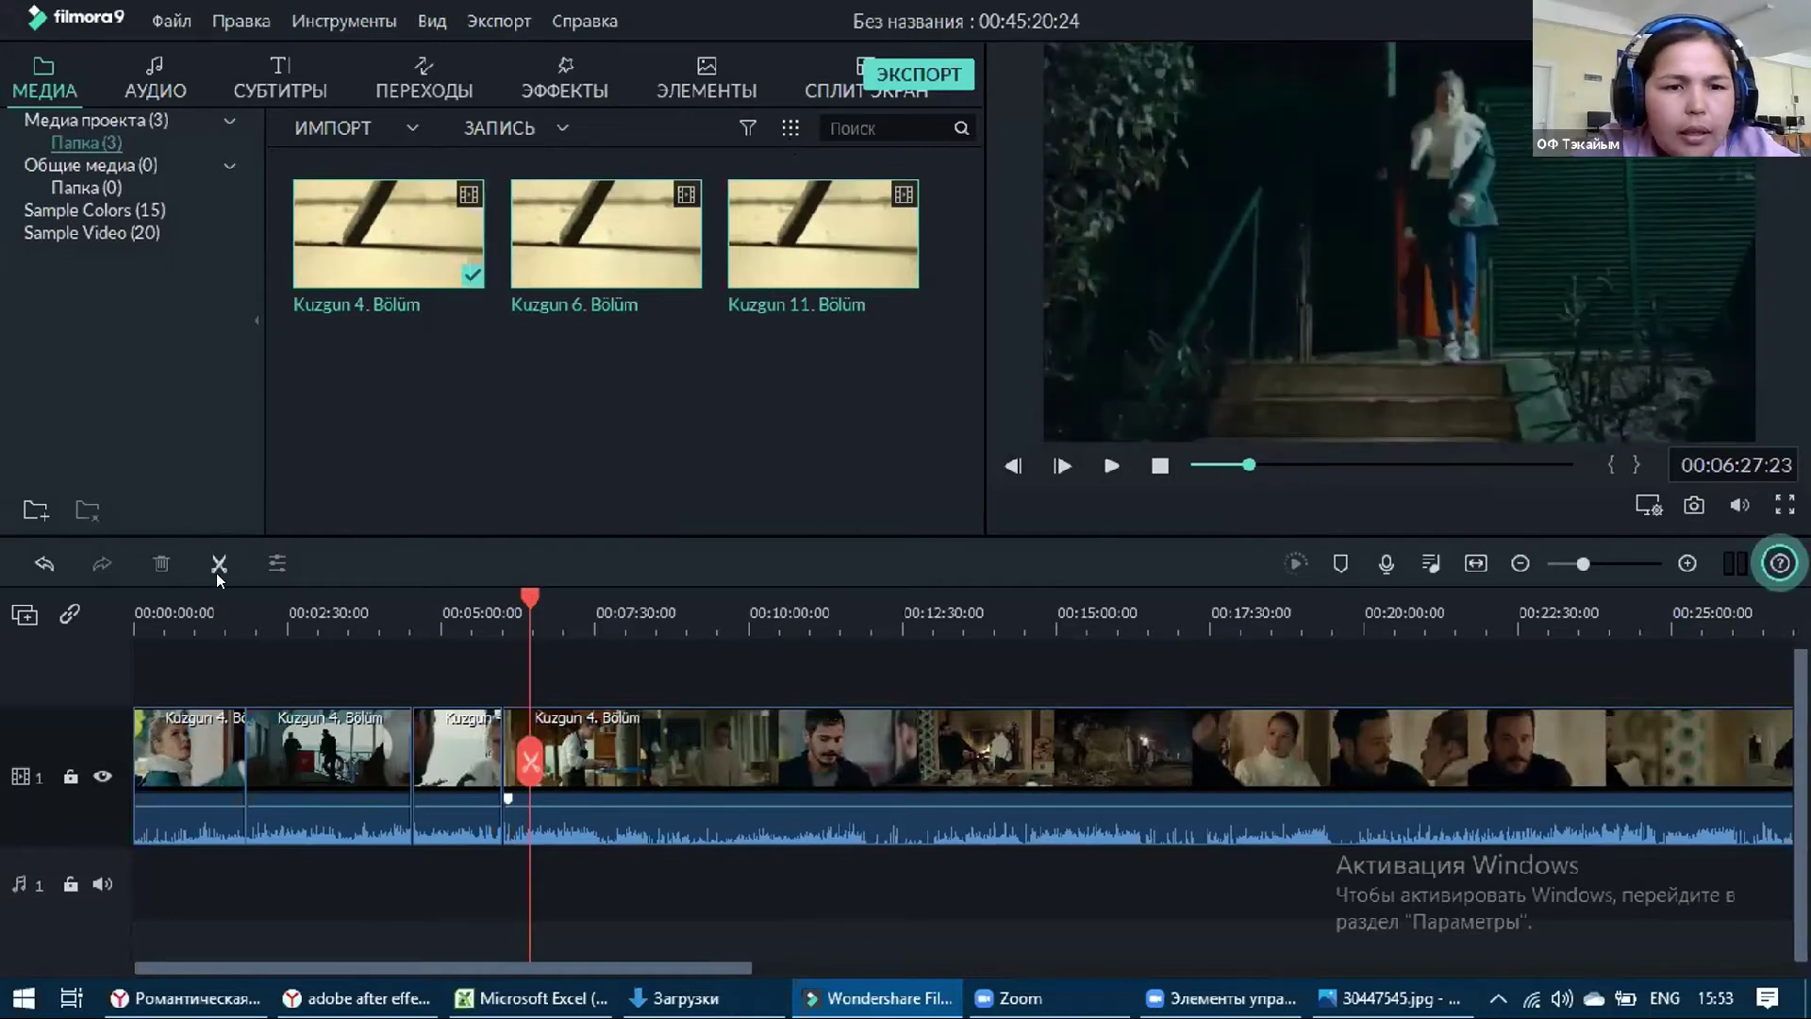
{"action": "key", "text": "ctrl+b"}
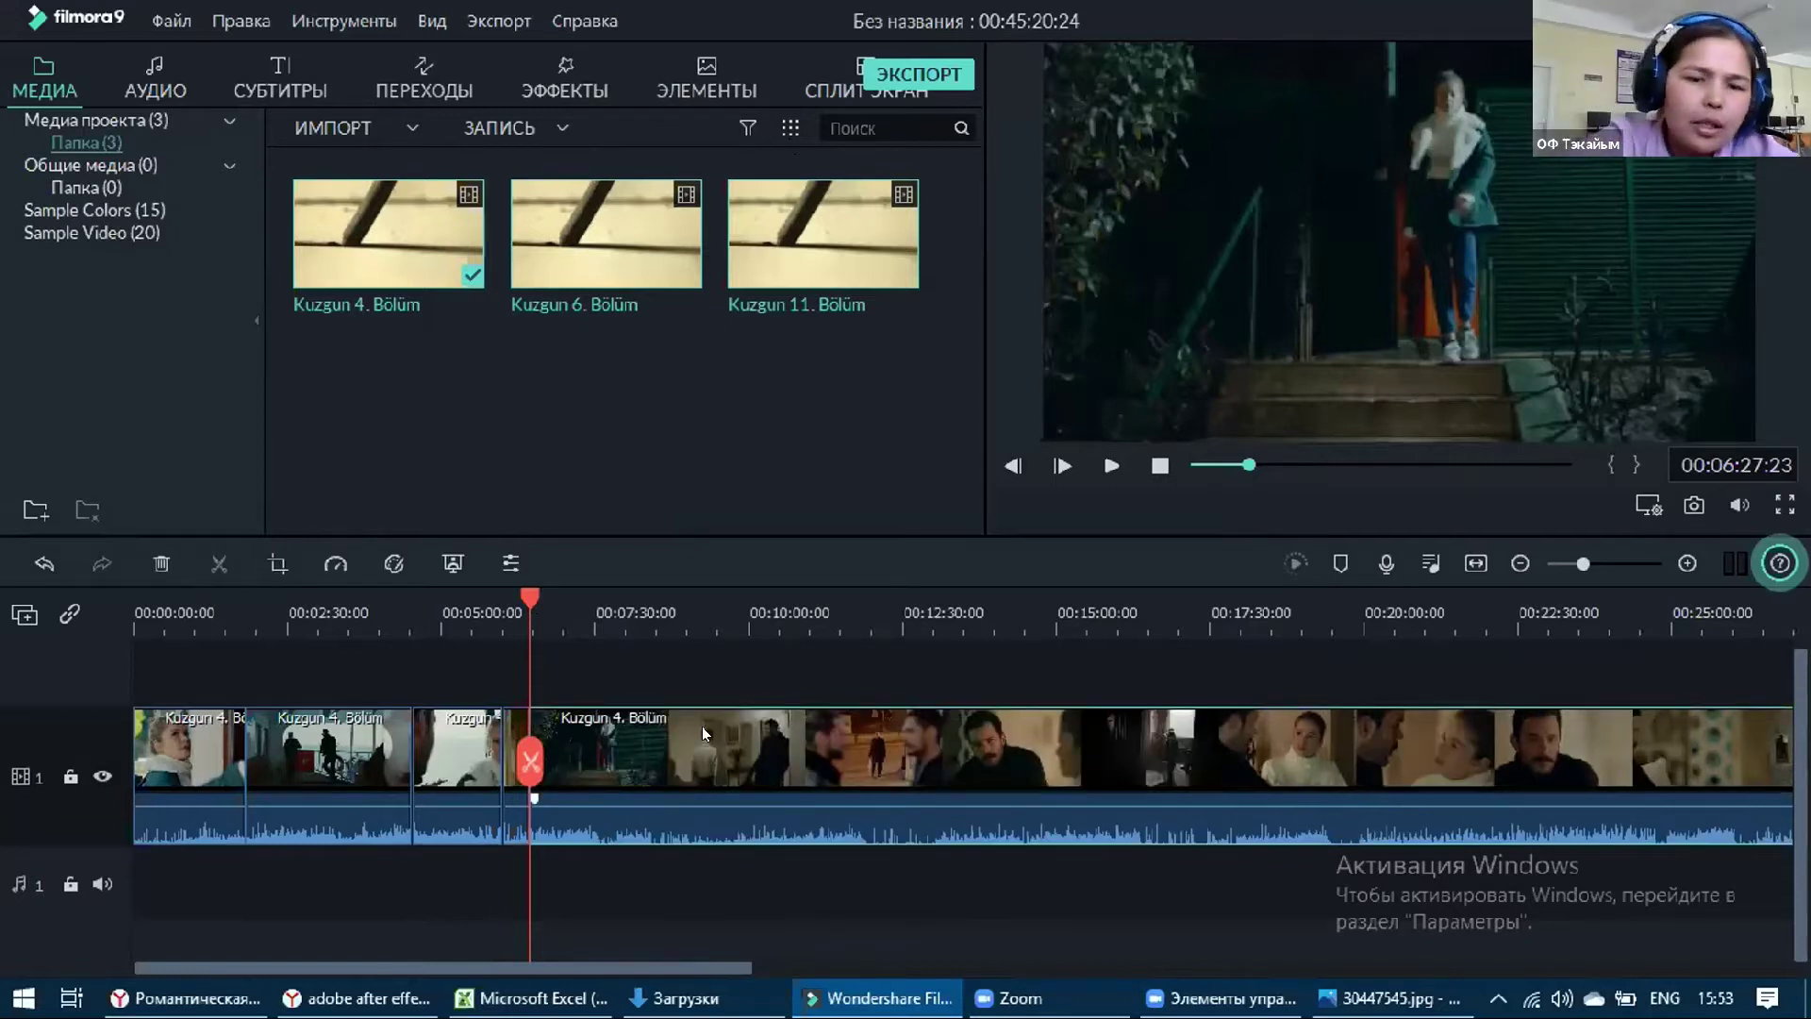
{"action": "key", "text": "Delete"}
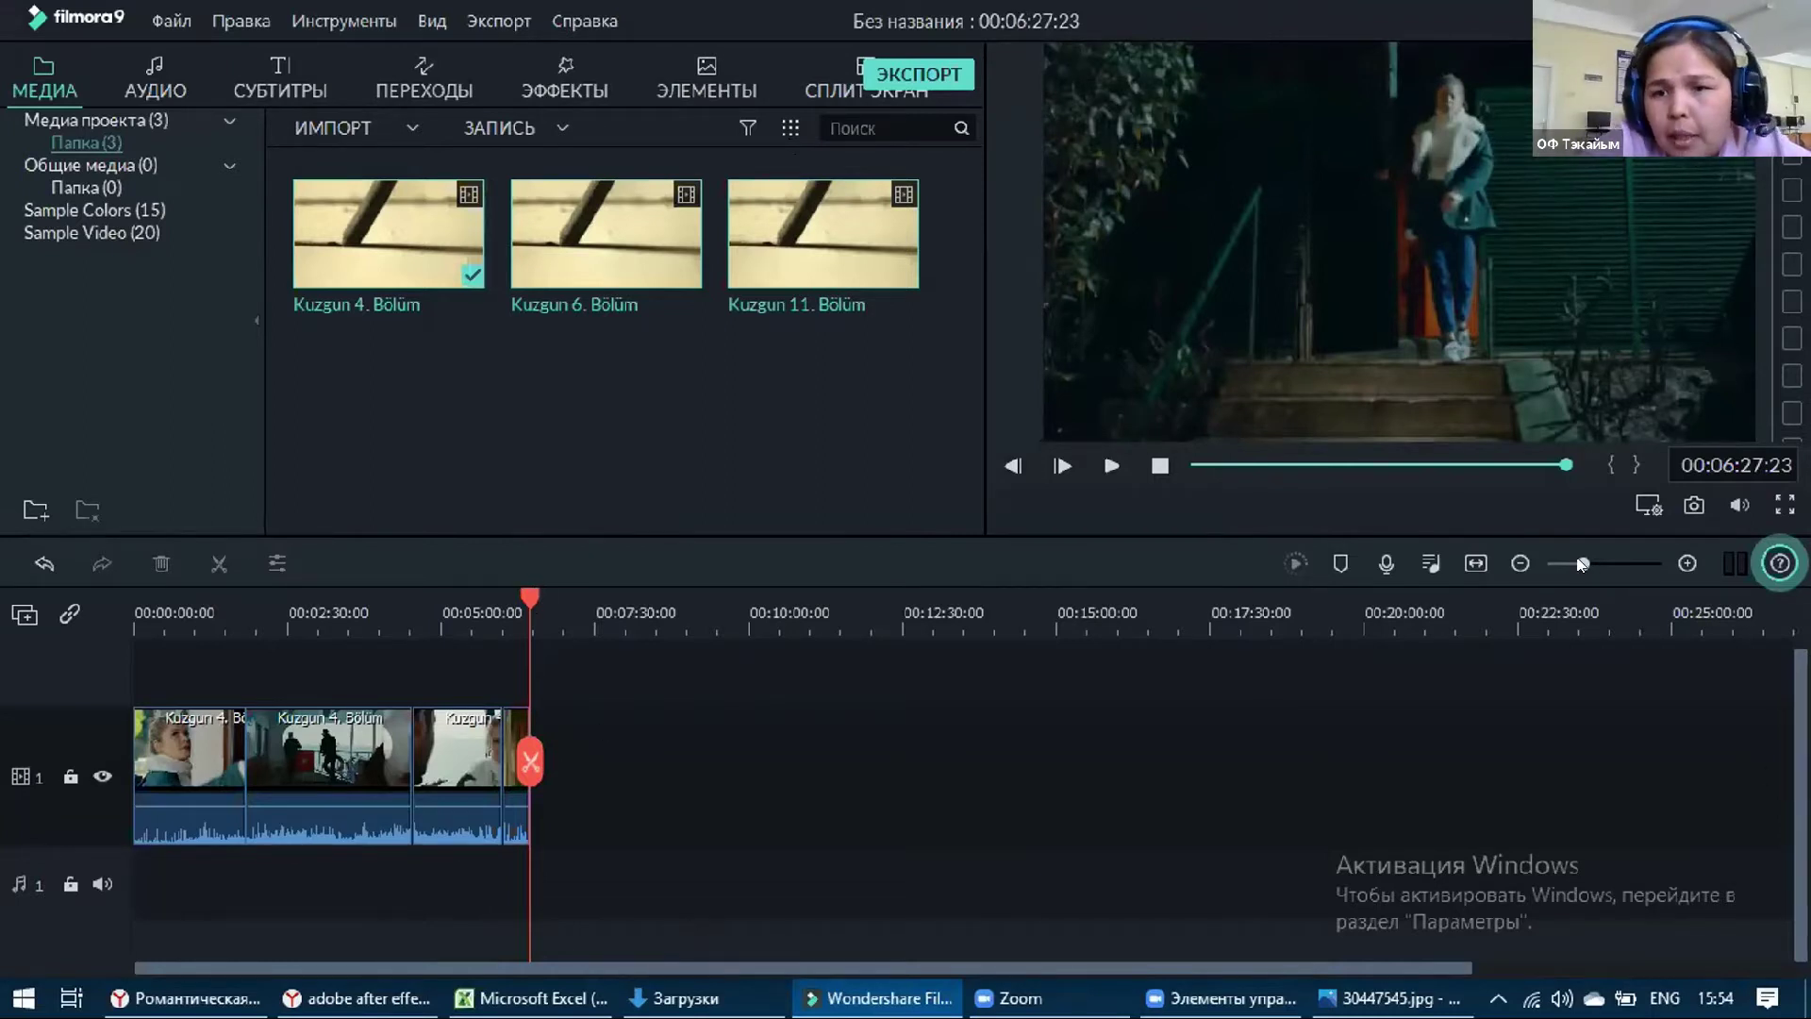
Preview the edited sequence briefly from its start and move the playhead to 00:00:08:14
{"action": "left_click_drag", "start_coordinate": [1582, 563], "coordinate": [1601, 563]}
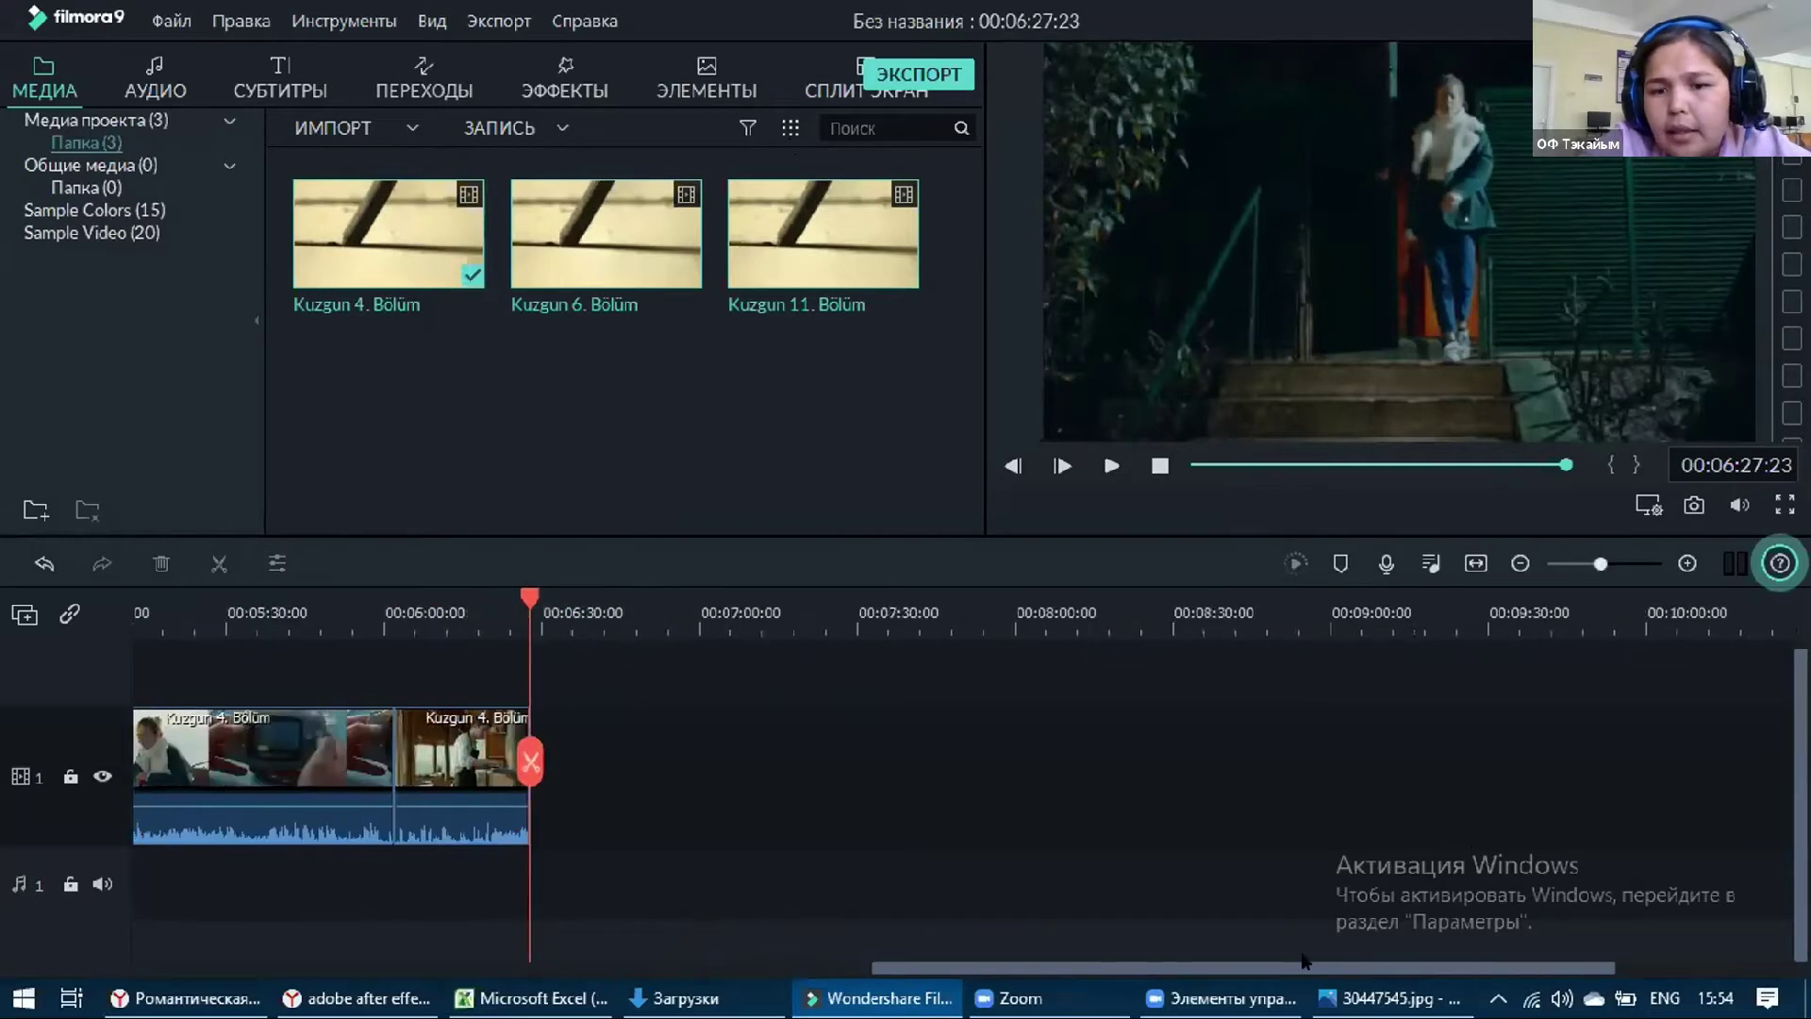
{"action": "left_click_drag", "start_coordinate": [1300, 969], "coordinate": [562, 969]}
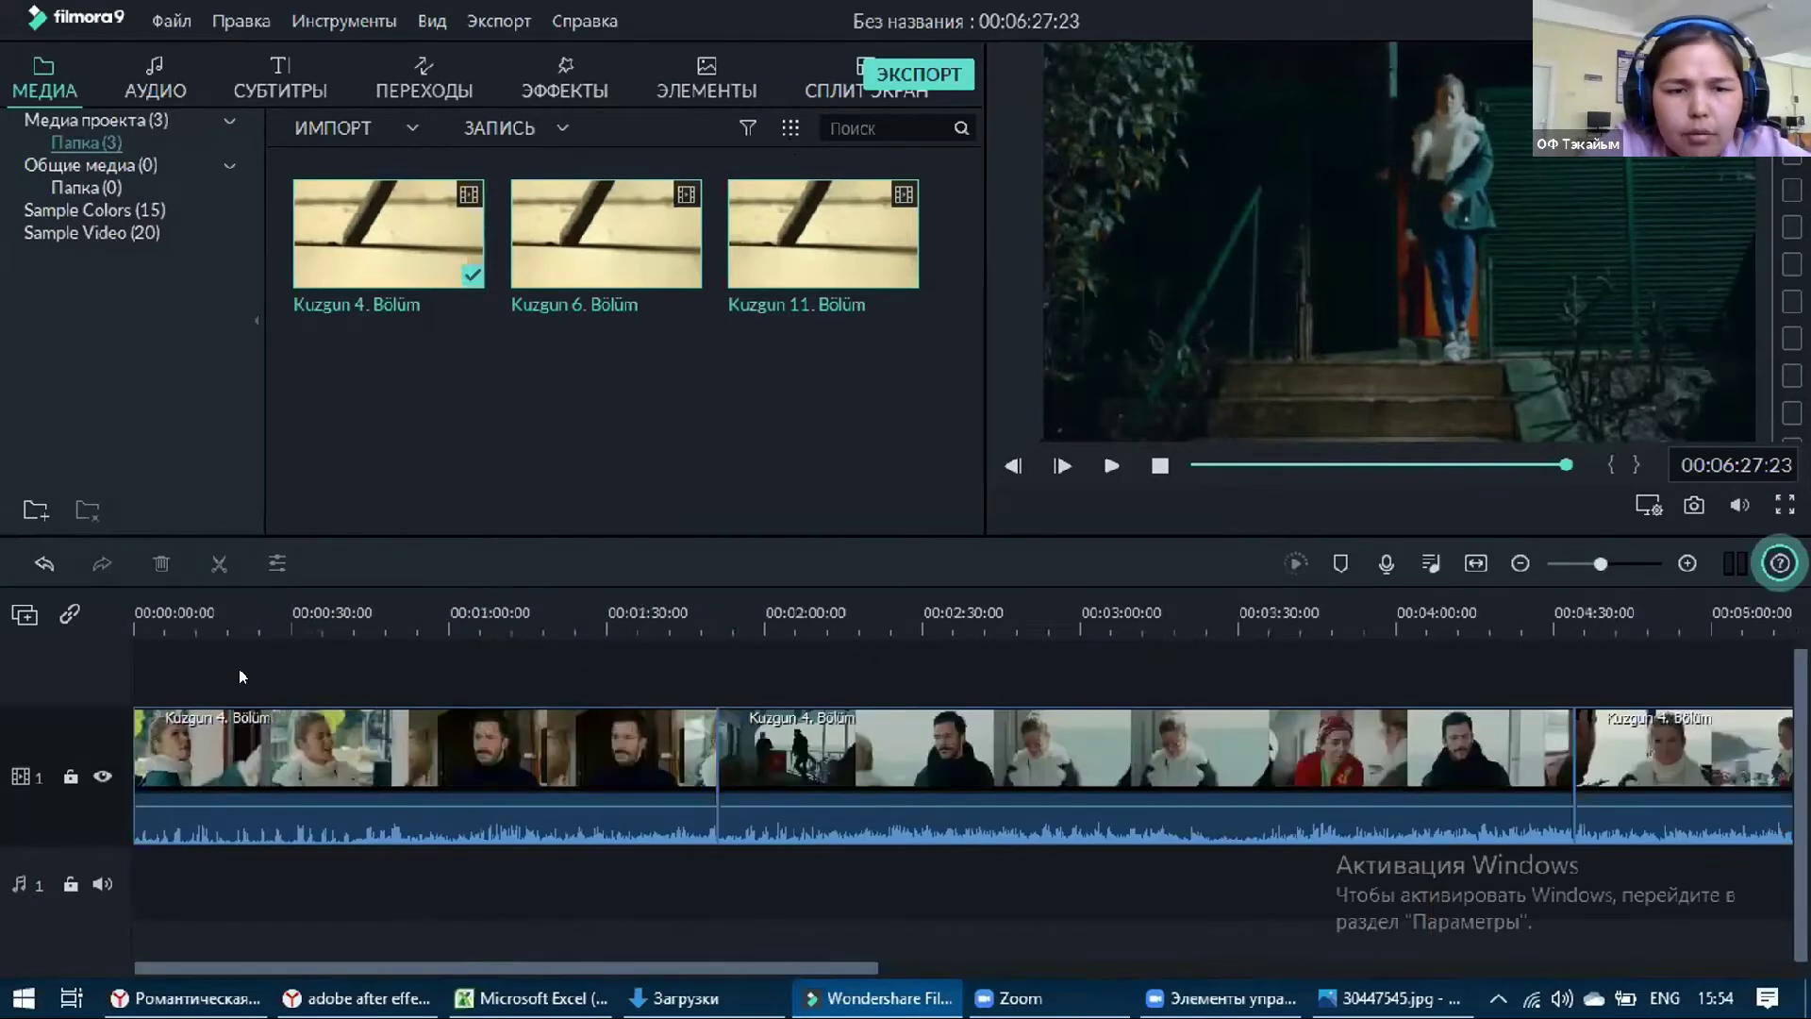
{"action": "left_click", "coordinate": [1106, 462]}
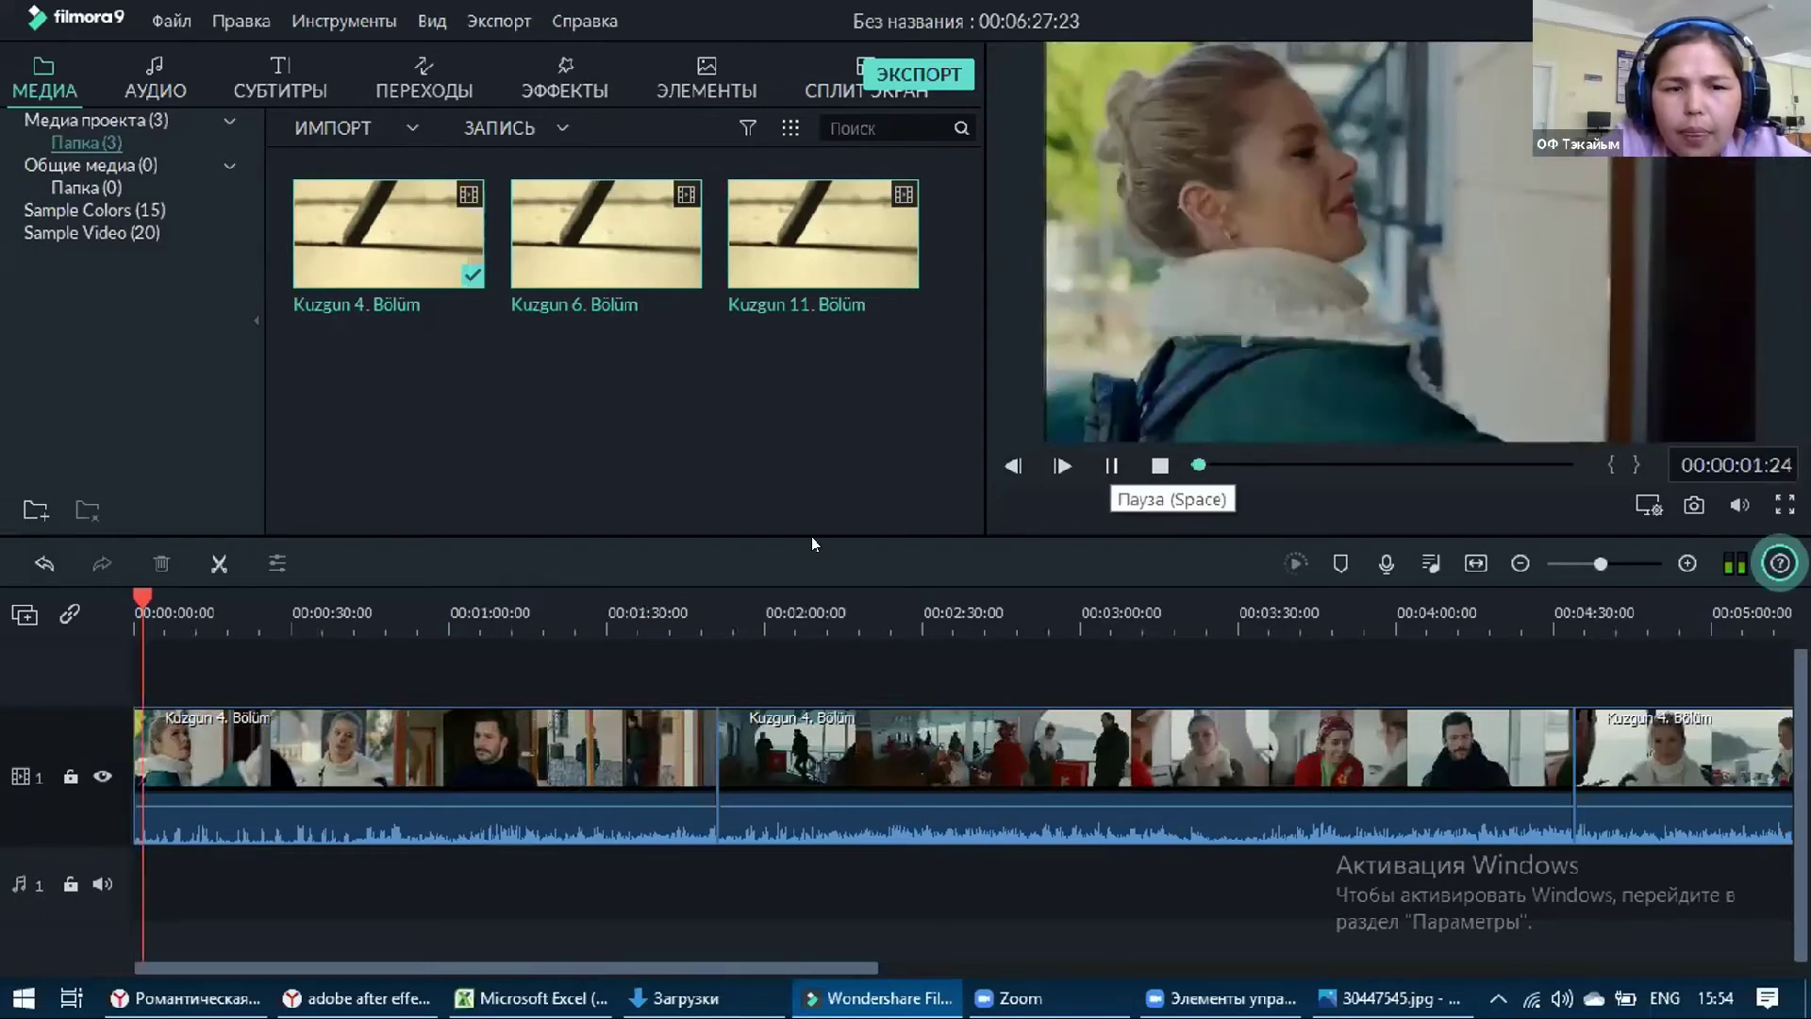
{"action": "left_click", "coordinate": [1106, 462]}
{"action": "left_click", "coordinate": [140, 601]}
{"action": "left_click", "coordinate": [177, 603]}
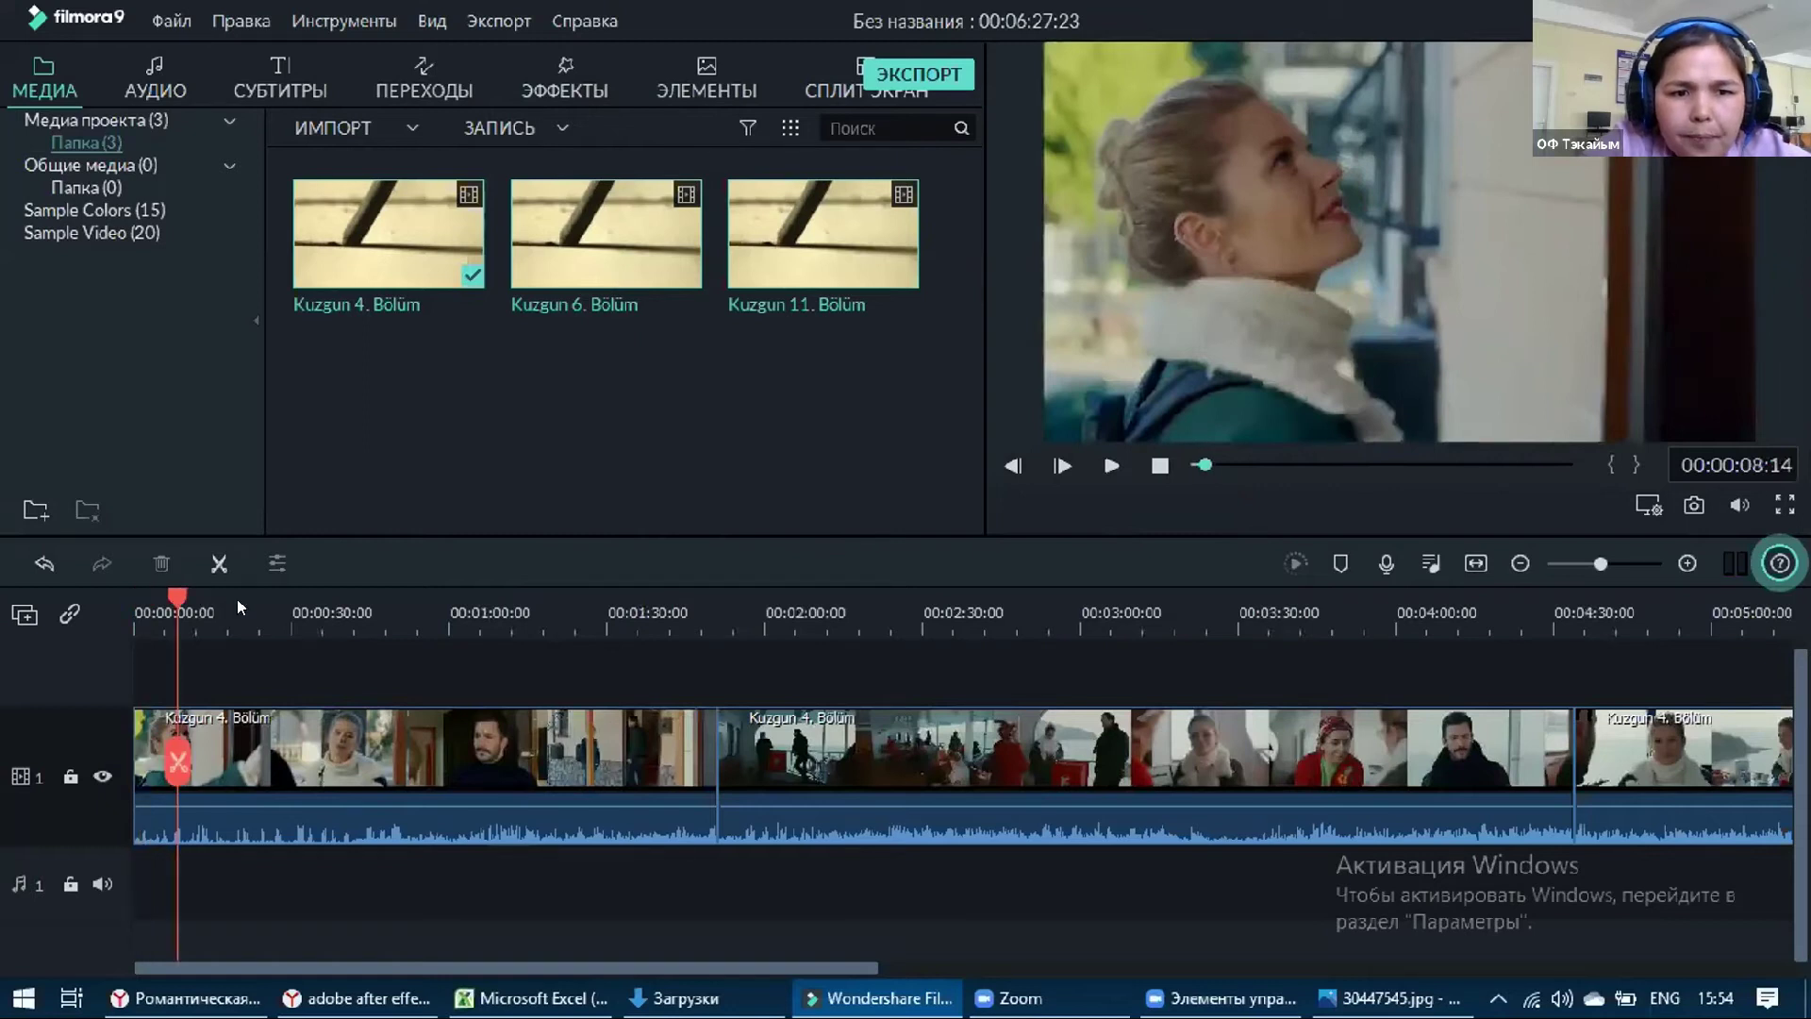
Split the first Kuzgun 4. Bölüm segment at 00:00:23:23 and 00:00:52:17, and delete the piece between the cuts
{"action": "left_click", "coordinate": [242, 600]}
{"action": "left_click", "coordinate": [273, 604]}
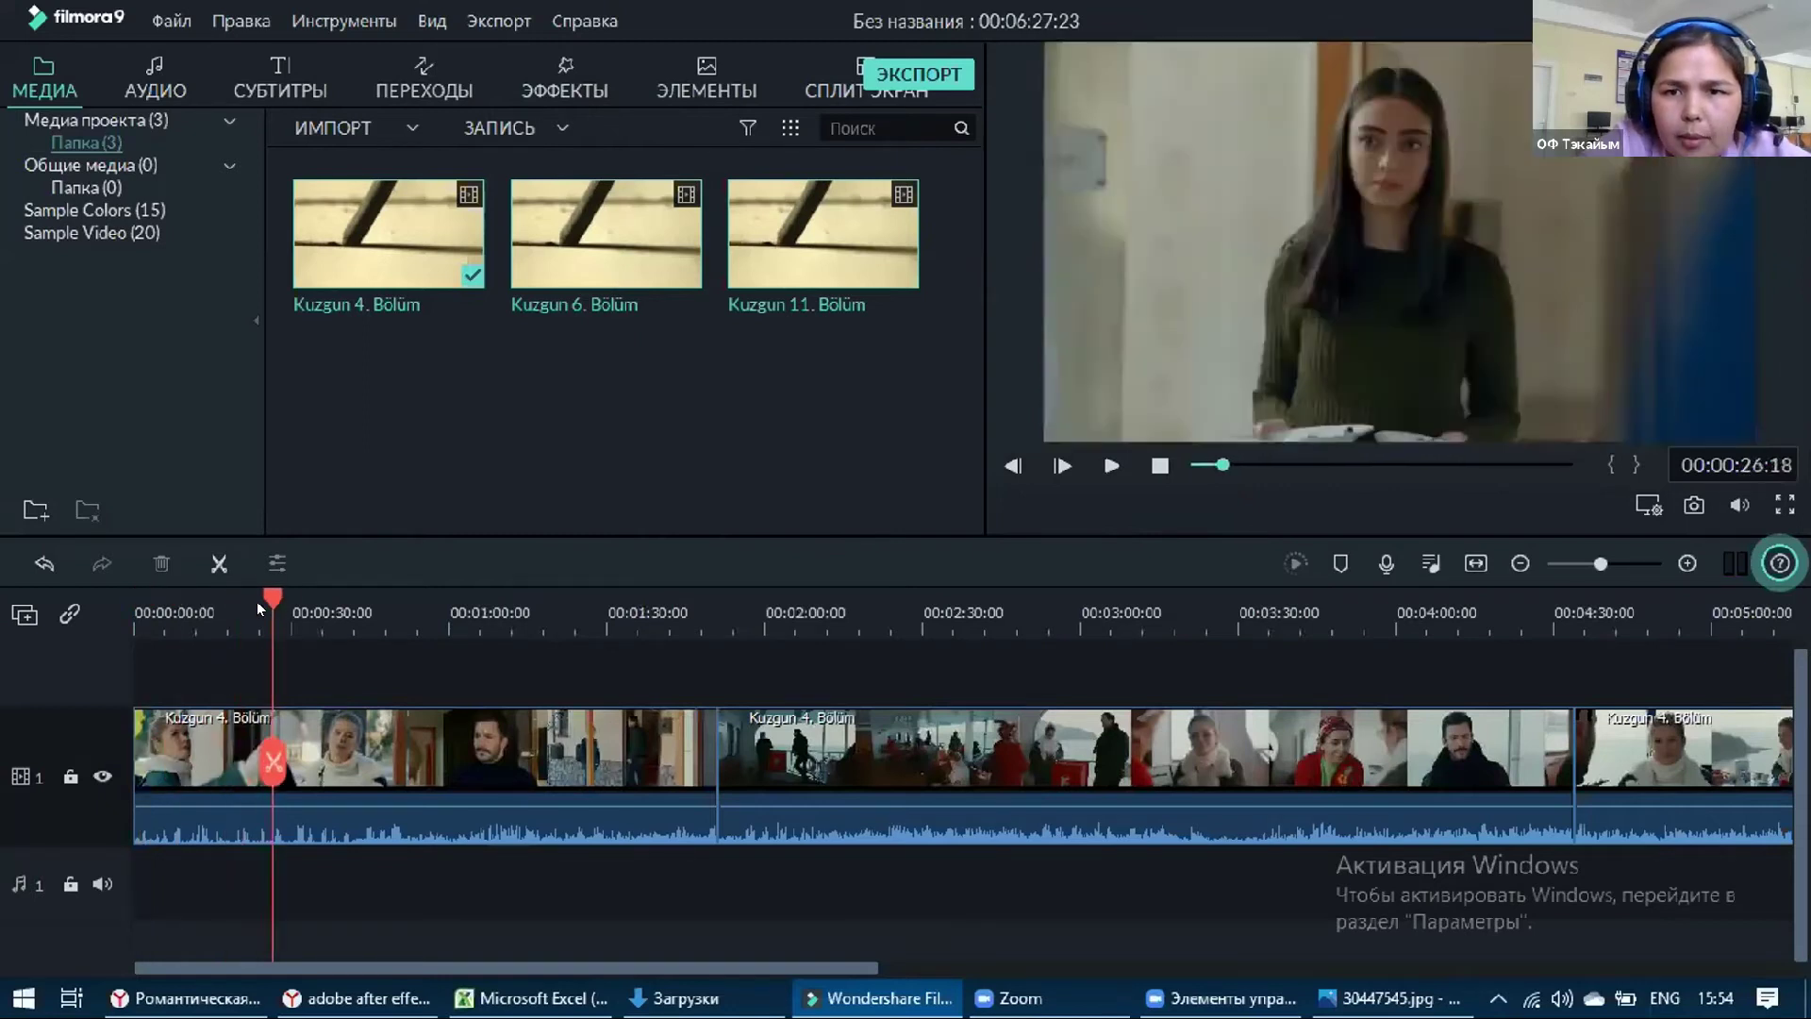
{"action": "left_click", "coordinate": [257, 601]}
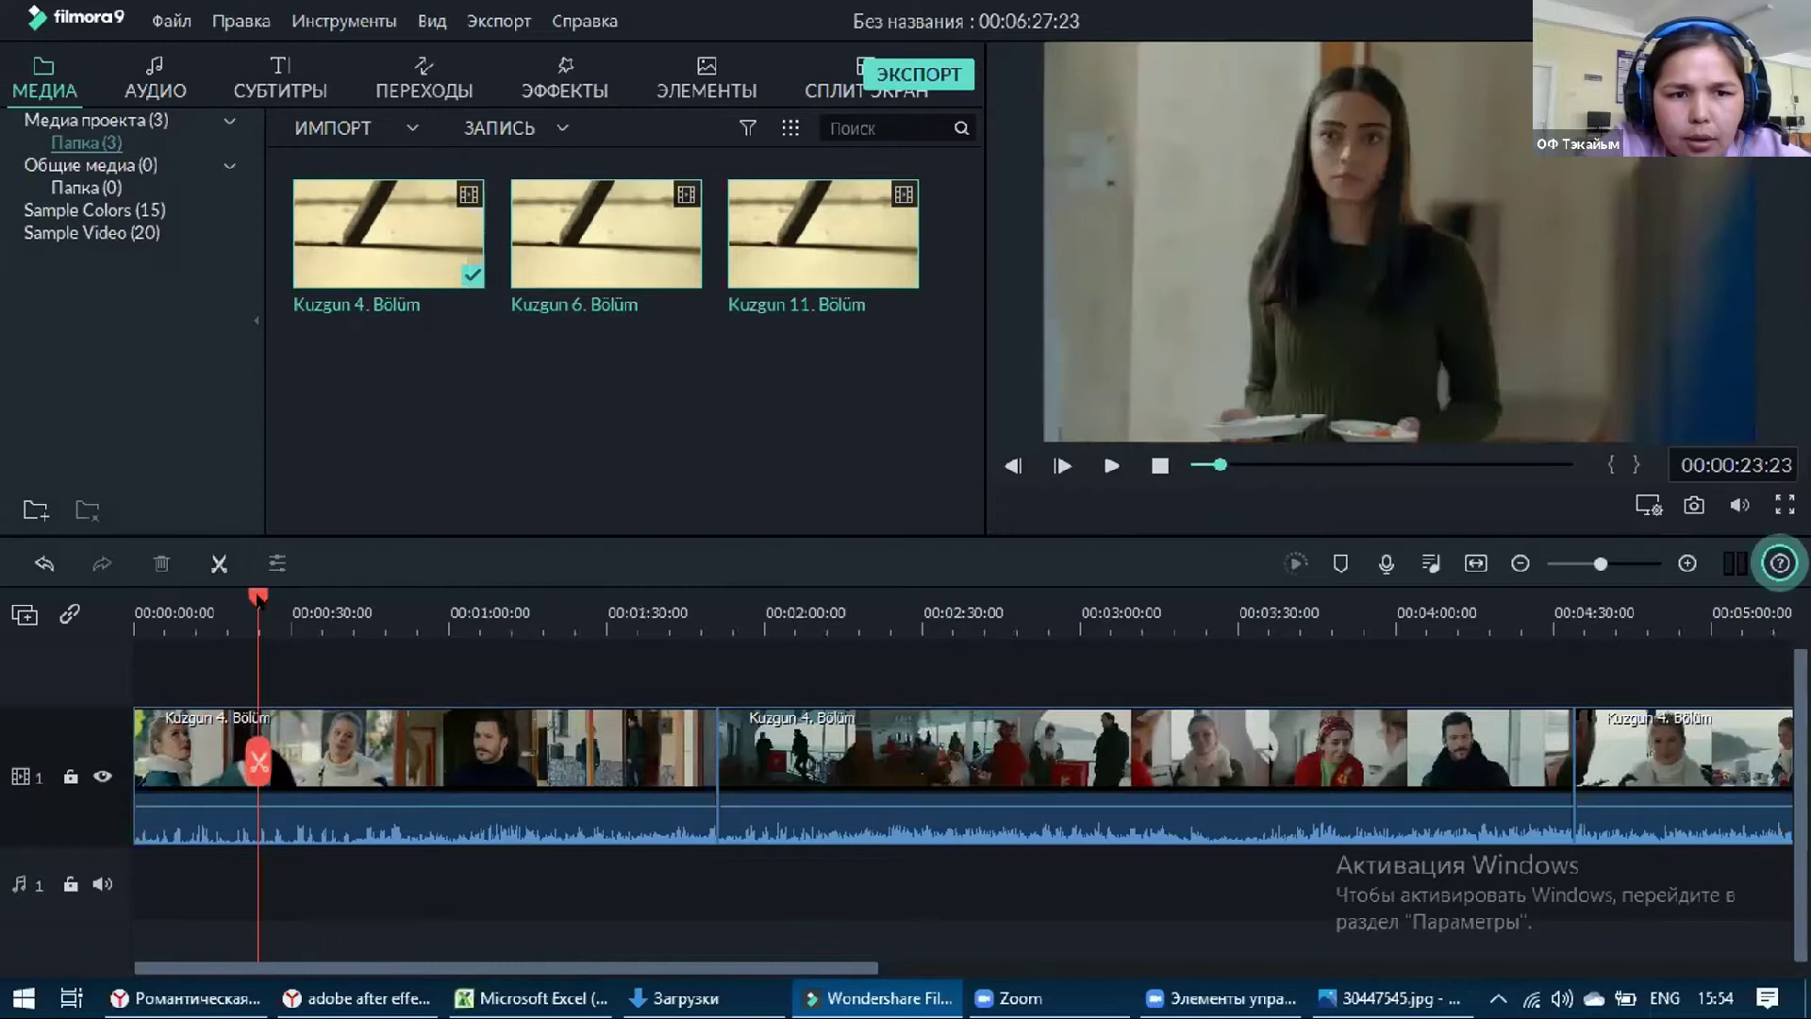
{"action": "left_click", "coordinate": [257, 763]}
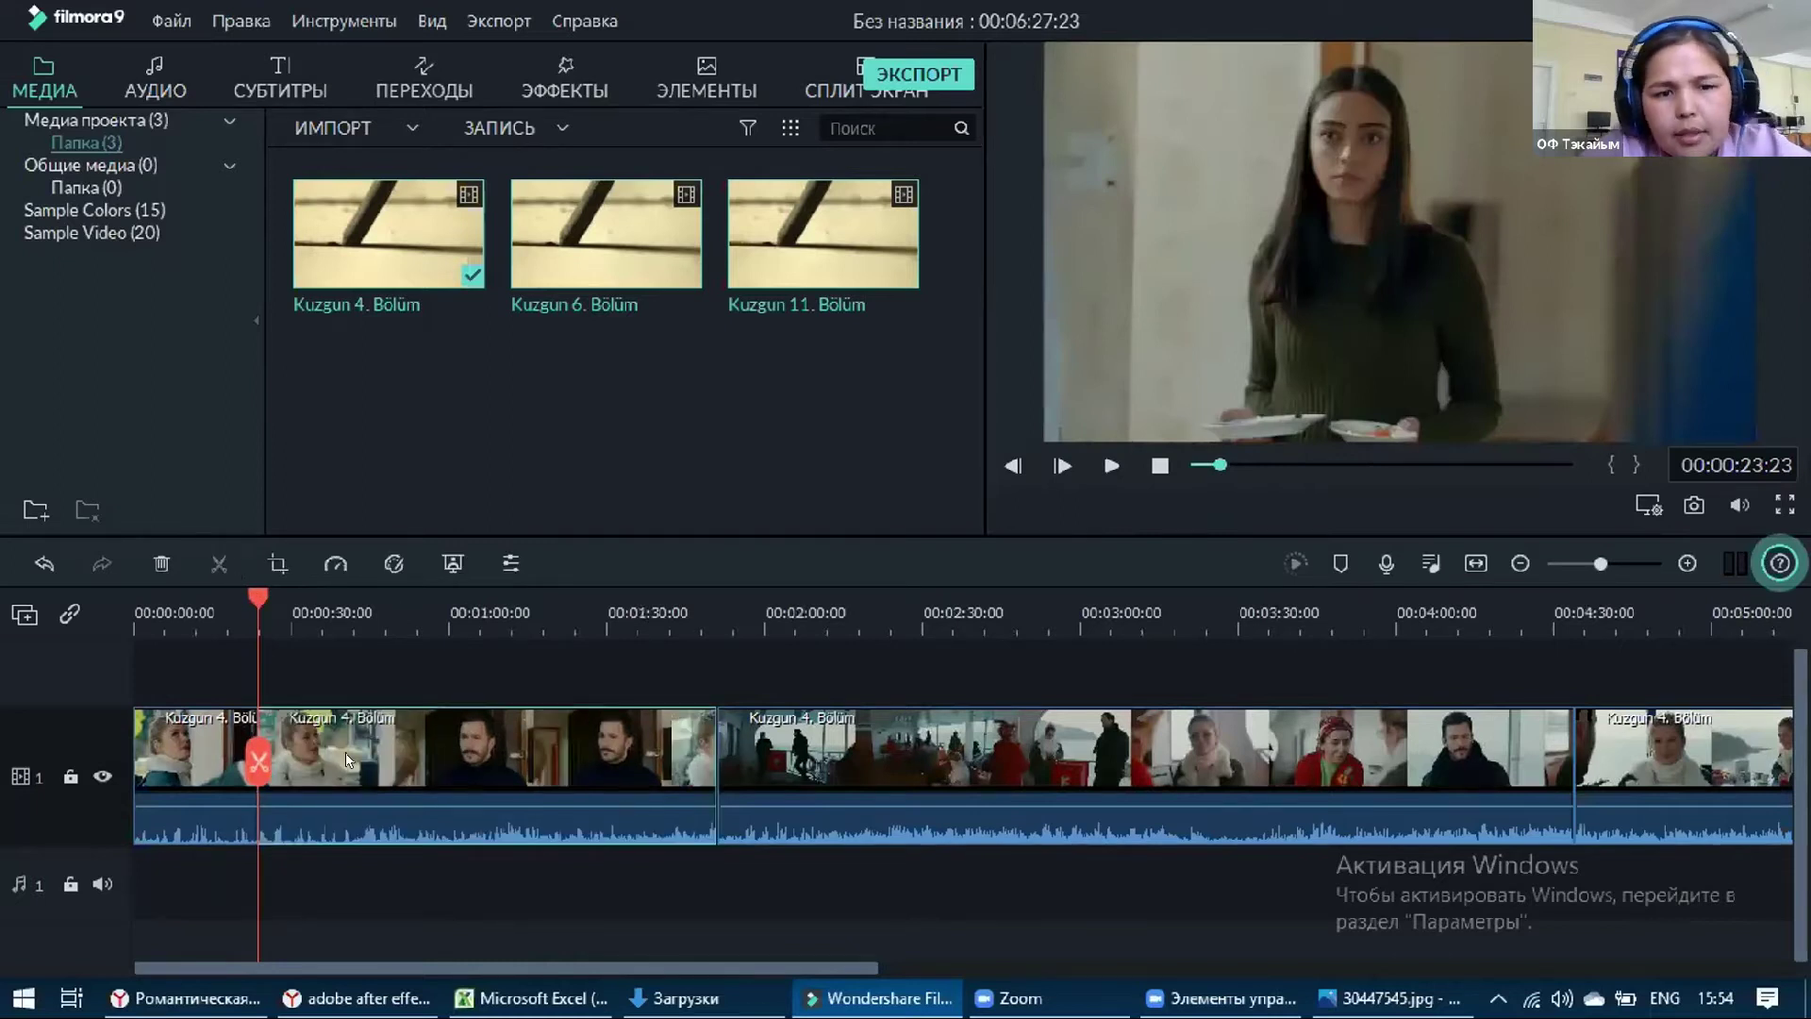
{"action": "key", "text": "ctrl+b"}
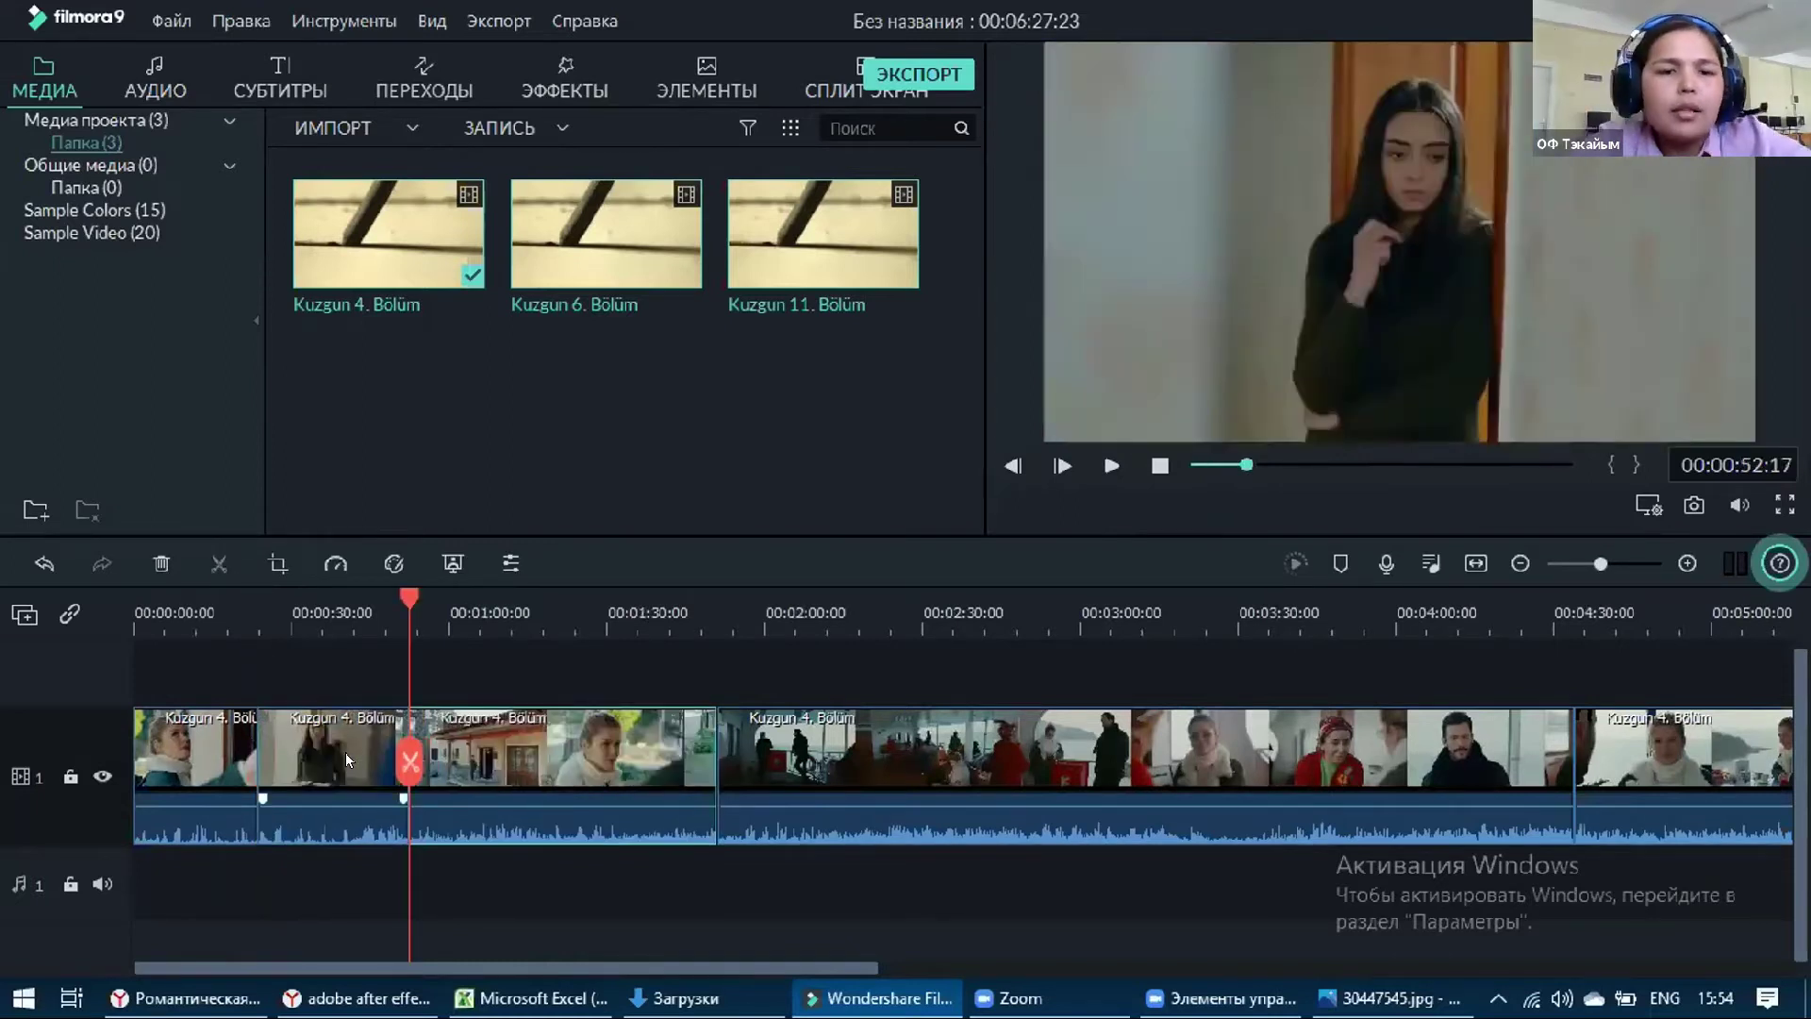
{"action": "key", "text": "Delete"}
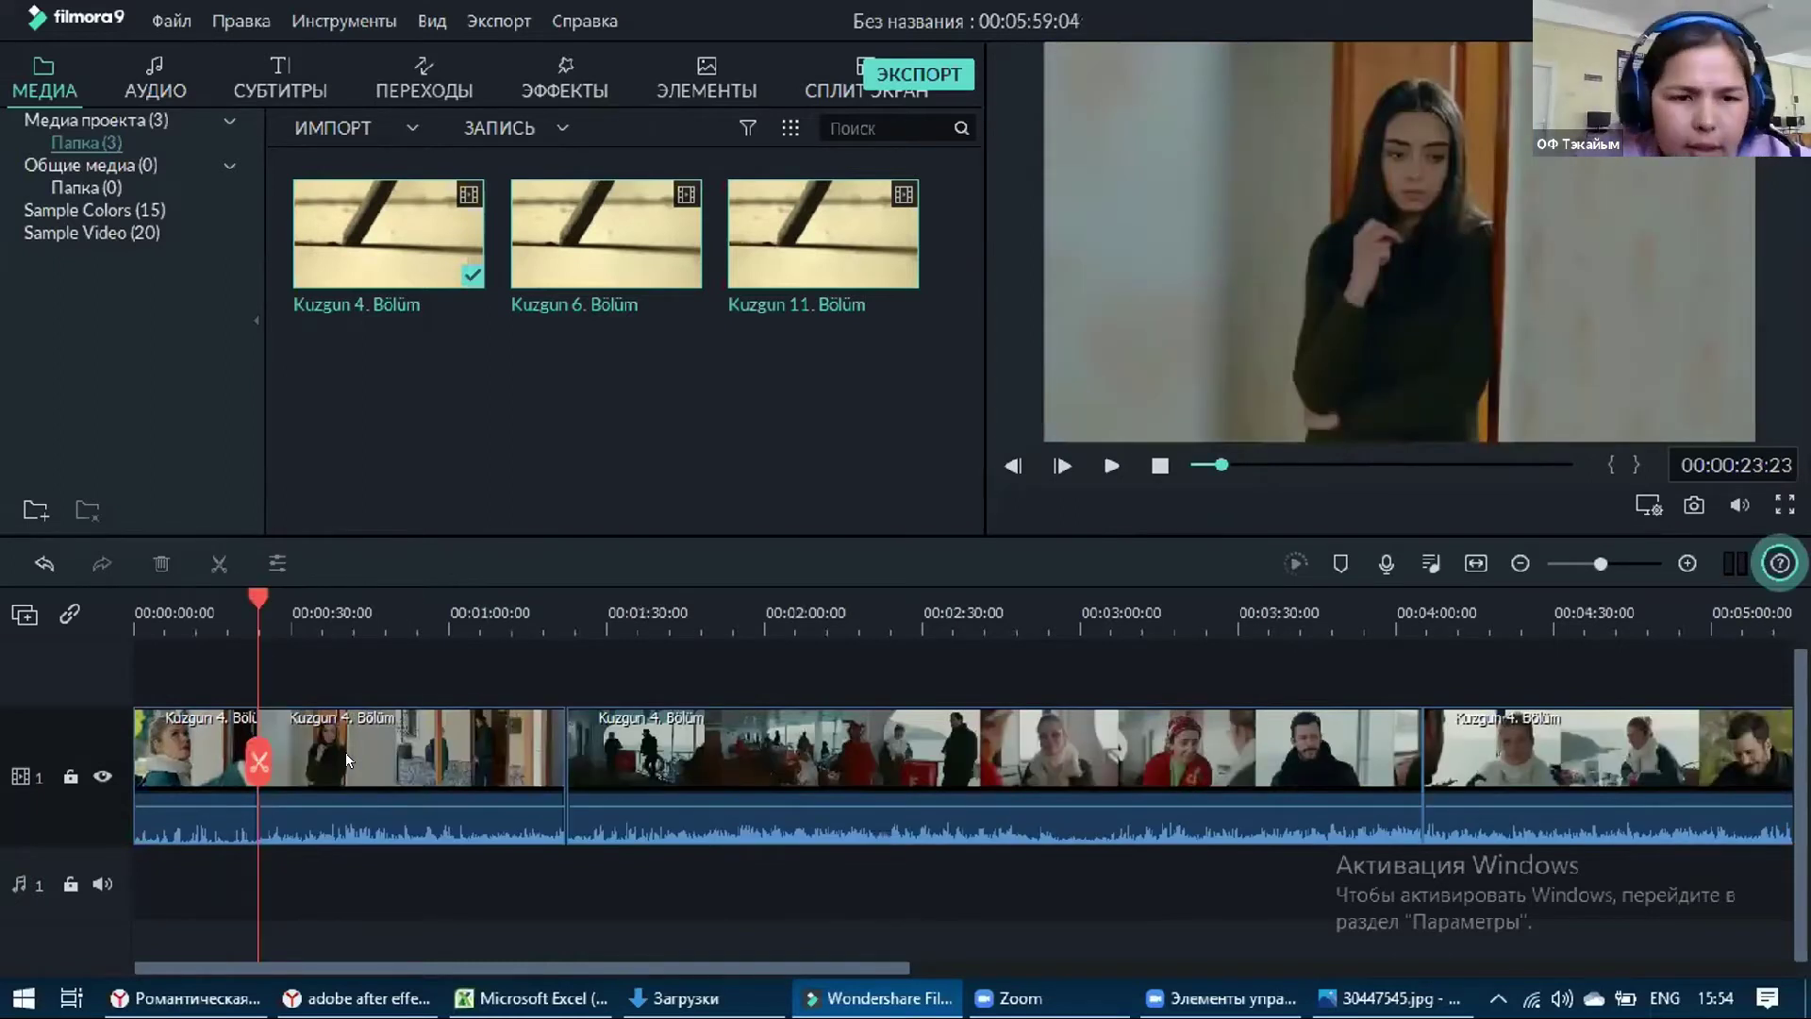
Split the clip at about 00:00:29 and at 00:00:43:02, delete the piece between, and move the playhead back to 00:00:24:05
{"action": "left_click", "coordinate": [307, 606]}
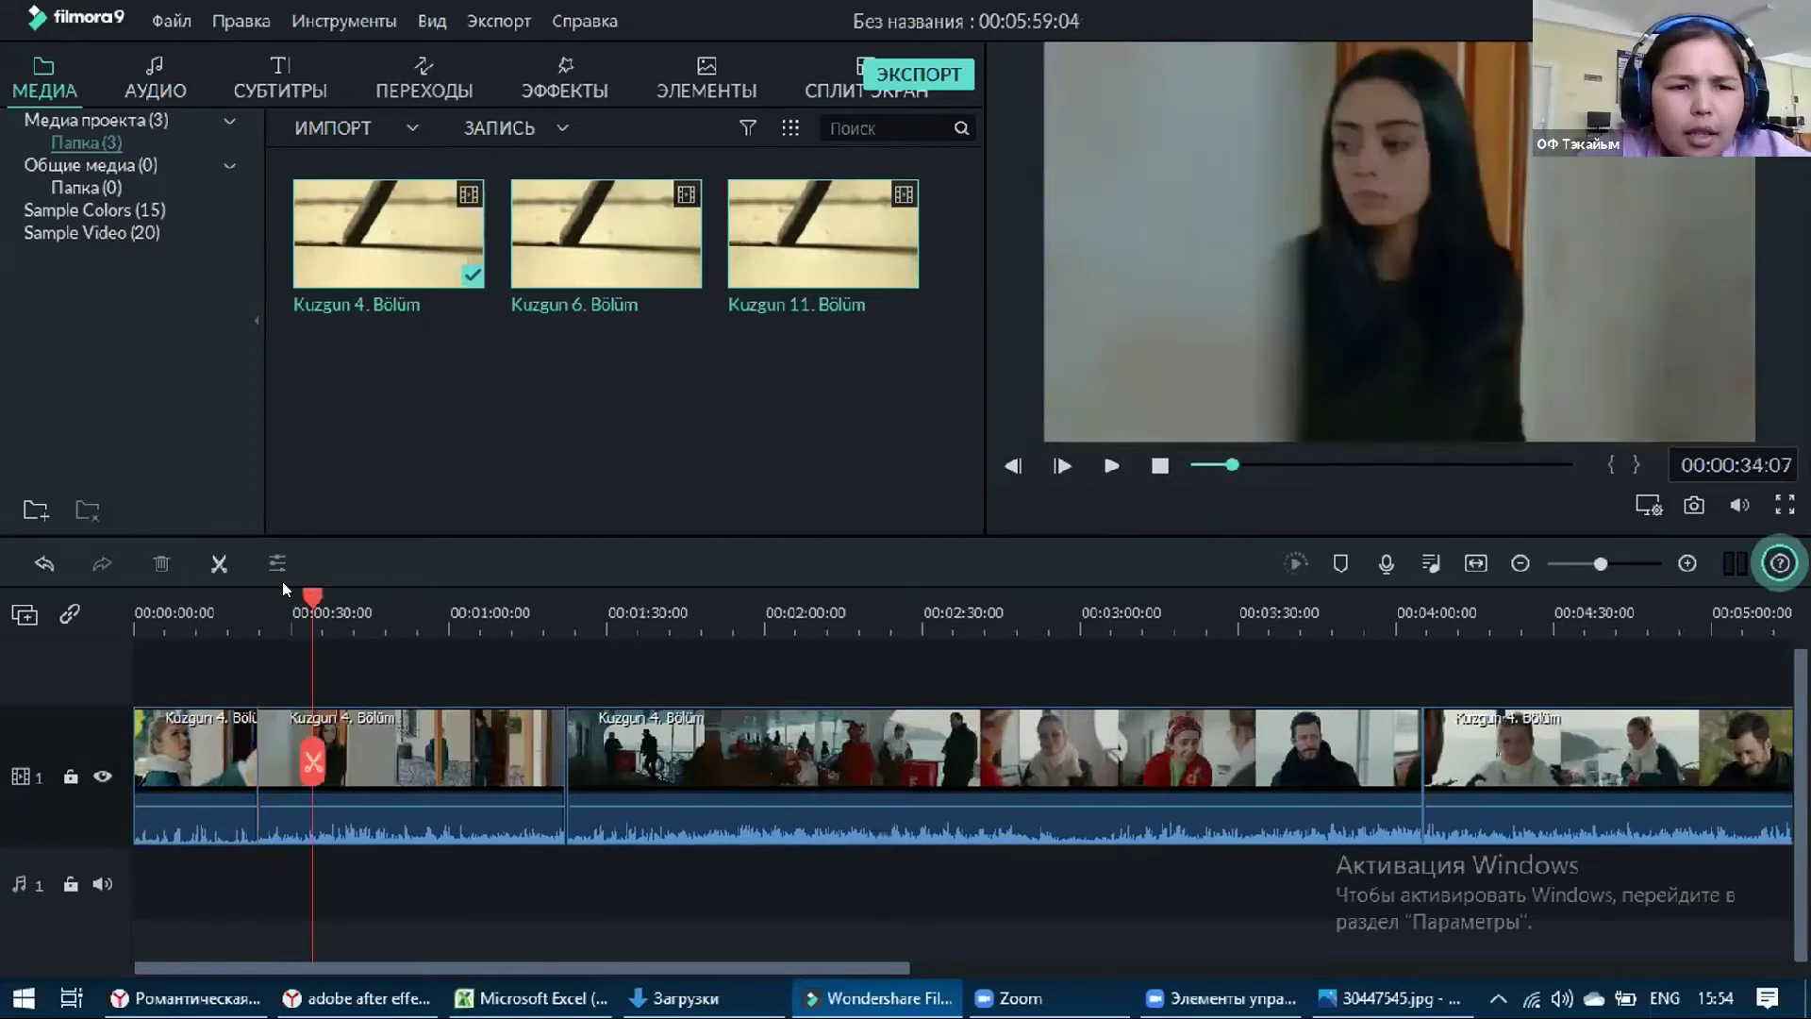
{"action": "left_click", "coordinate": [288, 603]}
{"action": "key", "text": "ctrl+b"}
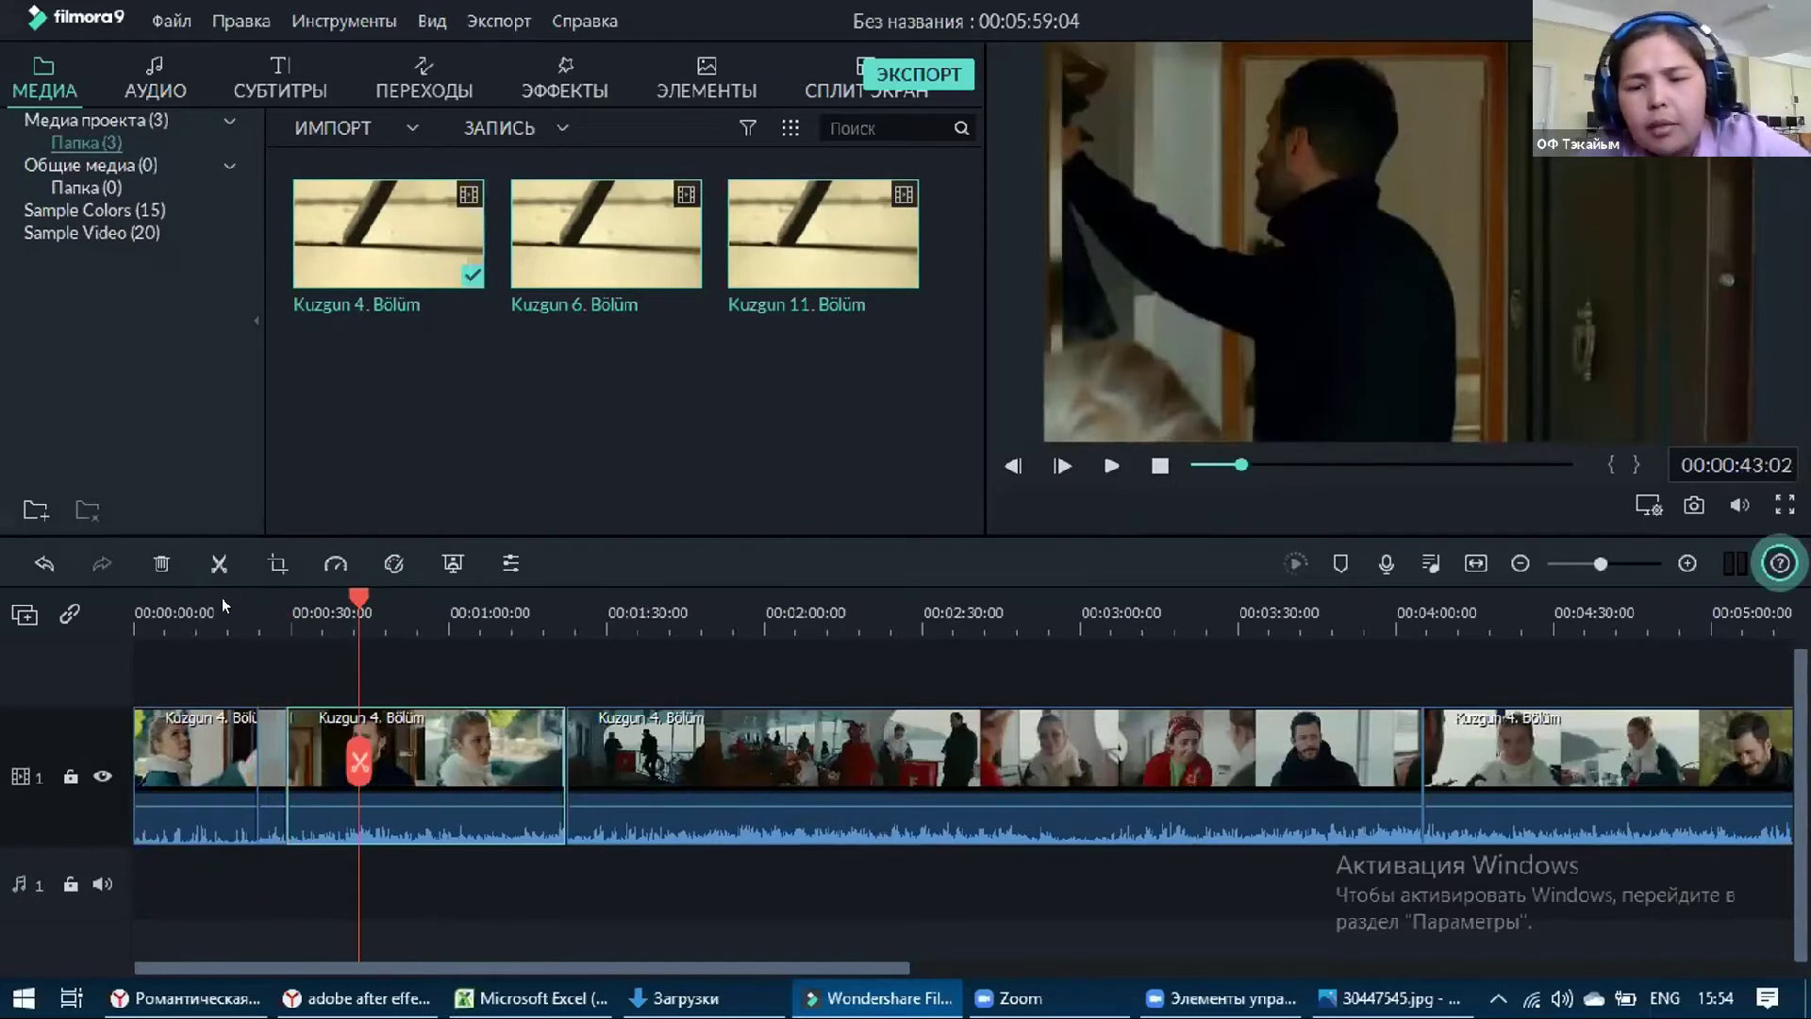
{"action": "key", "text": "ctrl+b"}
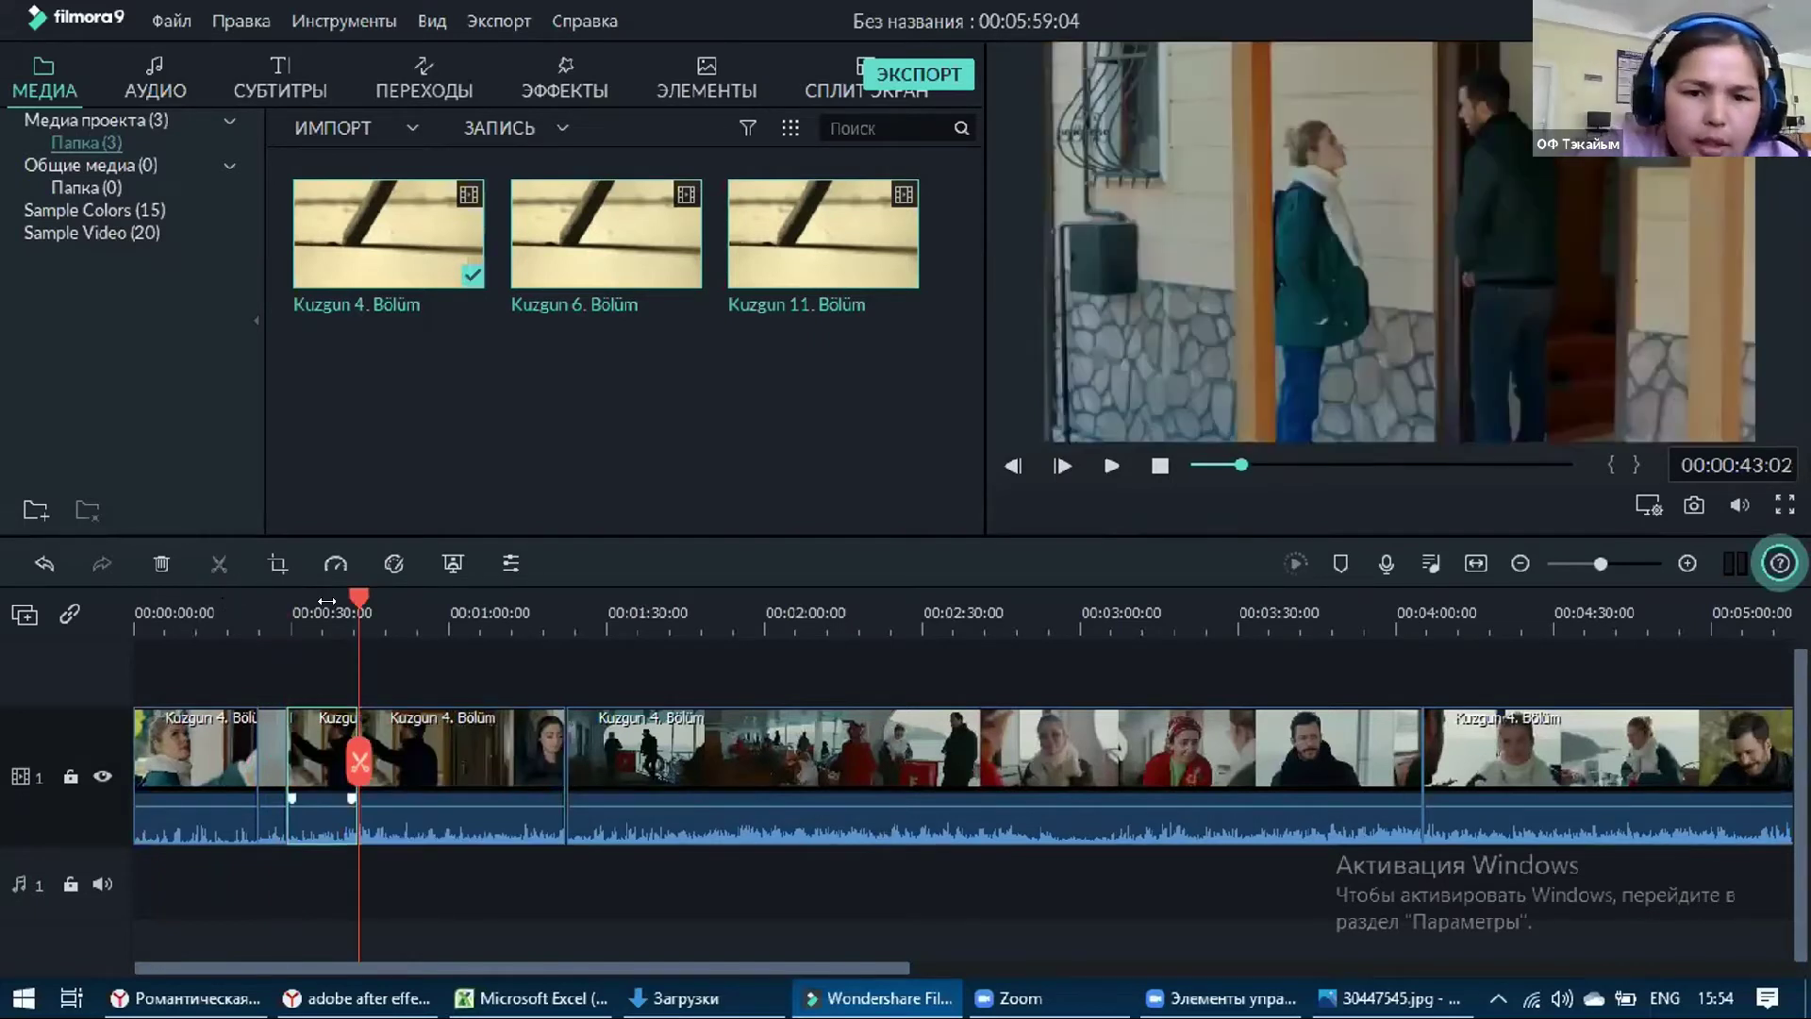
{"action": "key", "text": "Delete"}
{"action": "left_click_drag", "start_coordinate": [302, 600], "coordinate": [259, 596]}
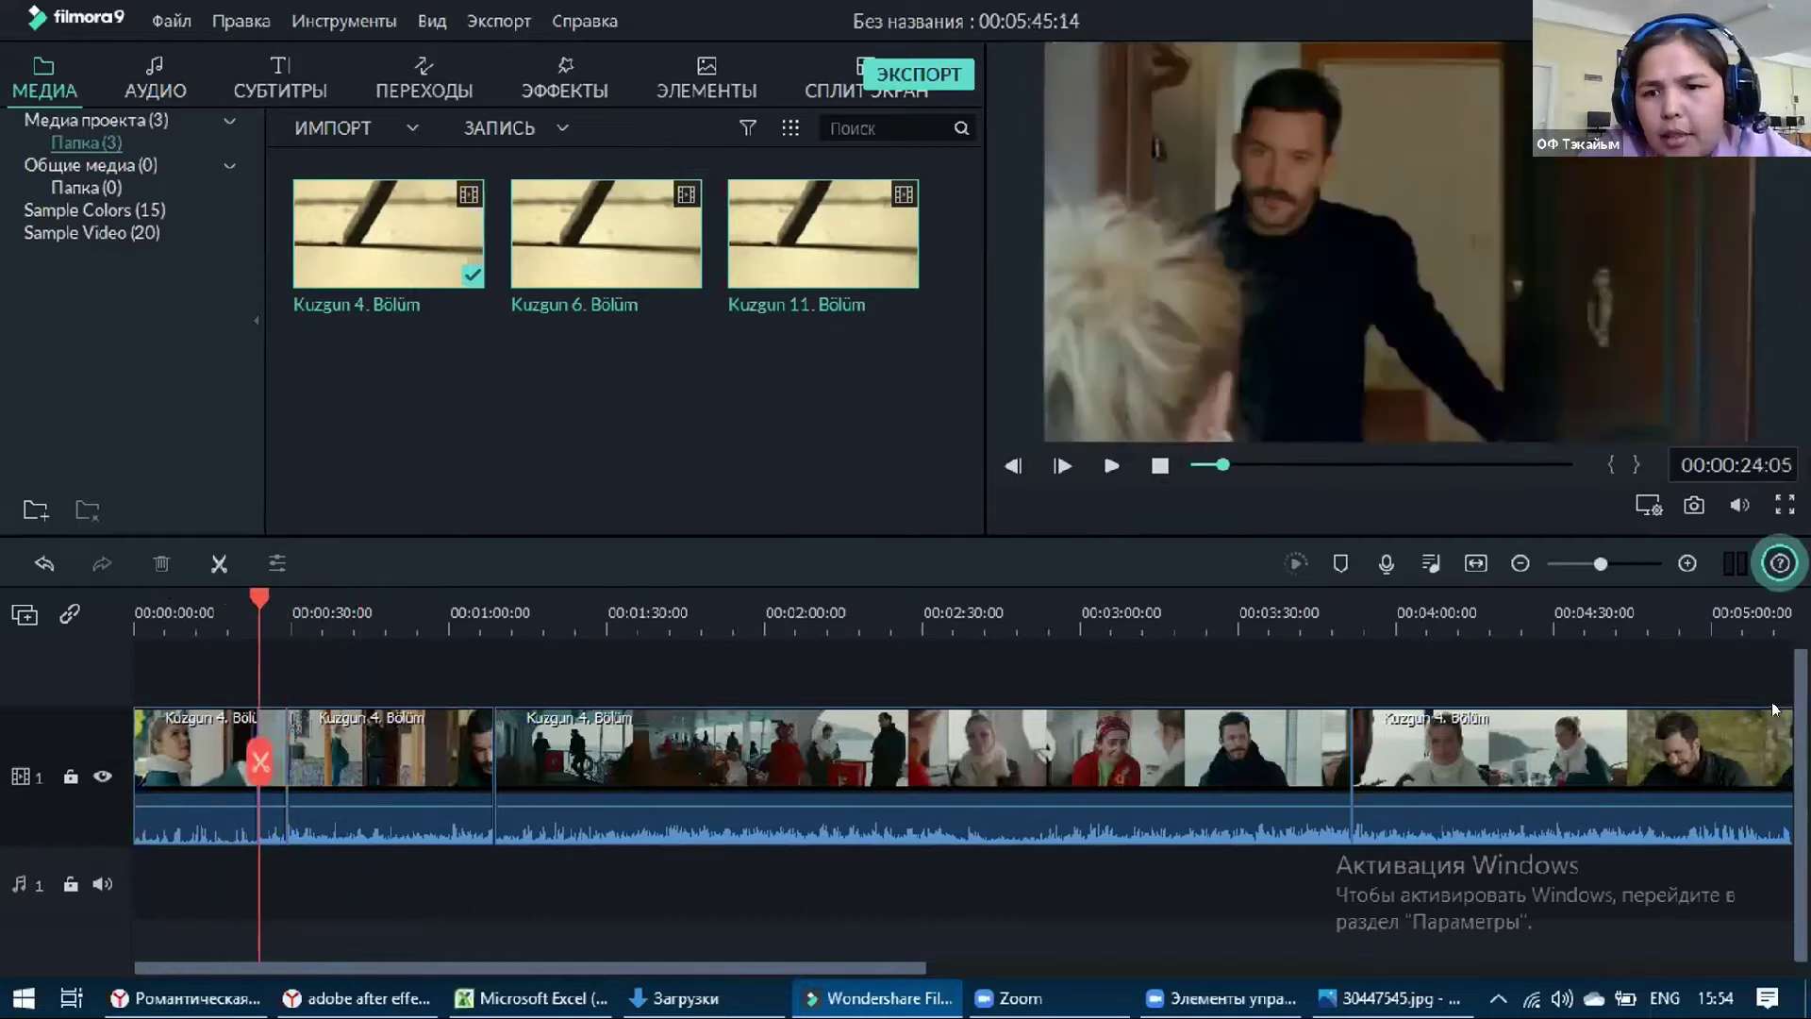
Trim the start and the end of the last Kuzgun 4. Bölüm segment until the whole sequence is 00:05:39:18 long
{"action": "key", "text": "End"}
{"action": "left_click_drag", "start_coordinate": [552, 967], "coordinate": [498, 954]}
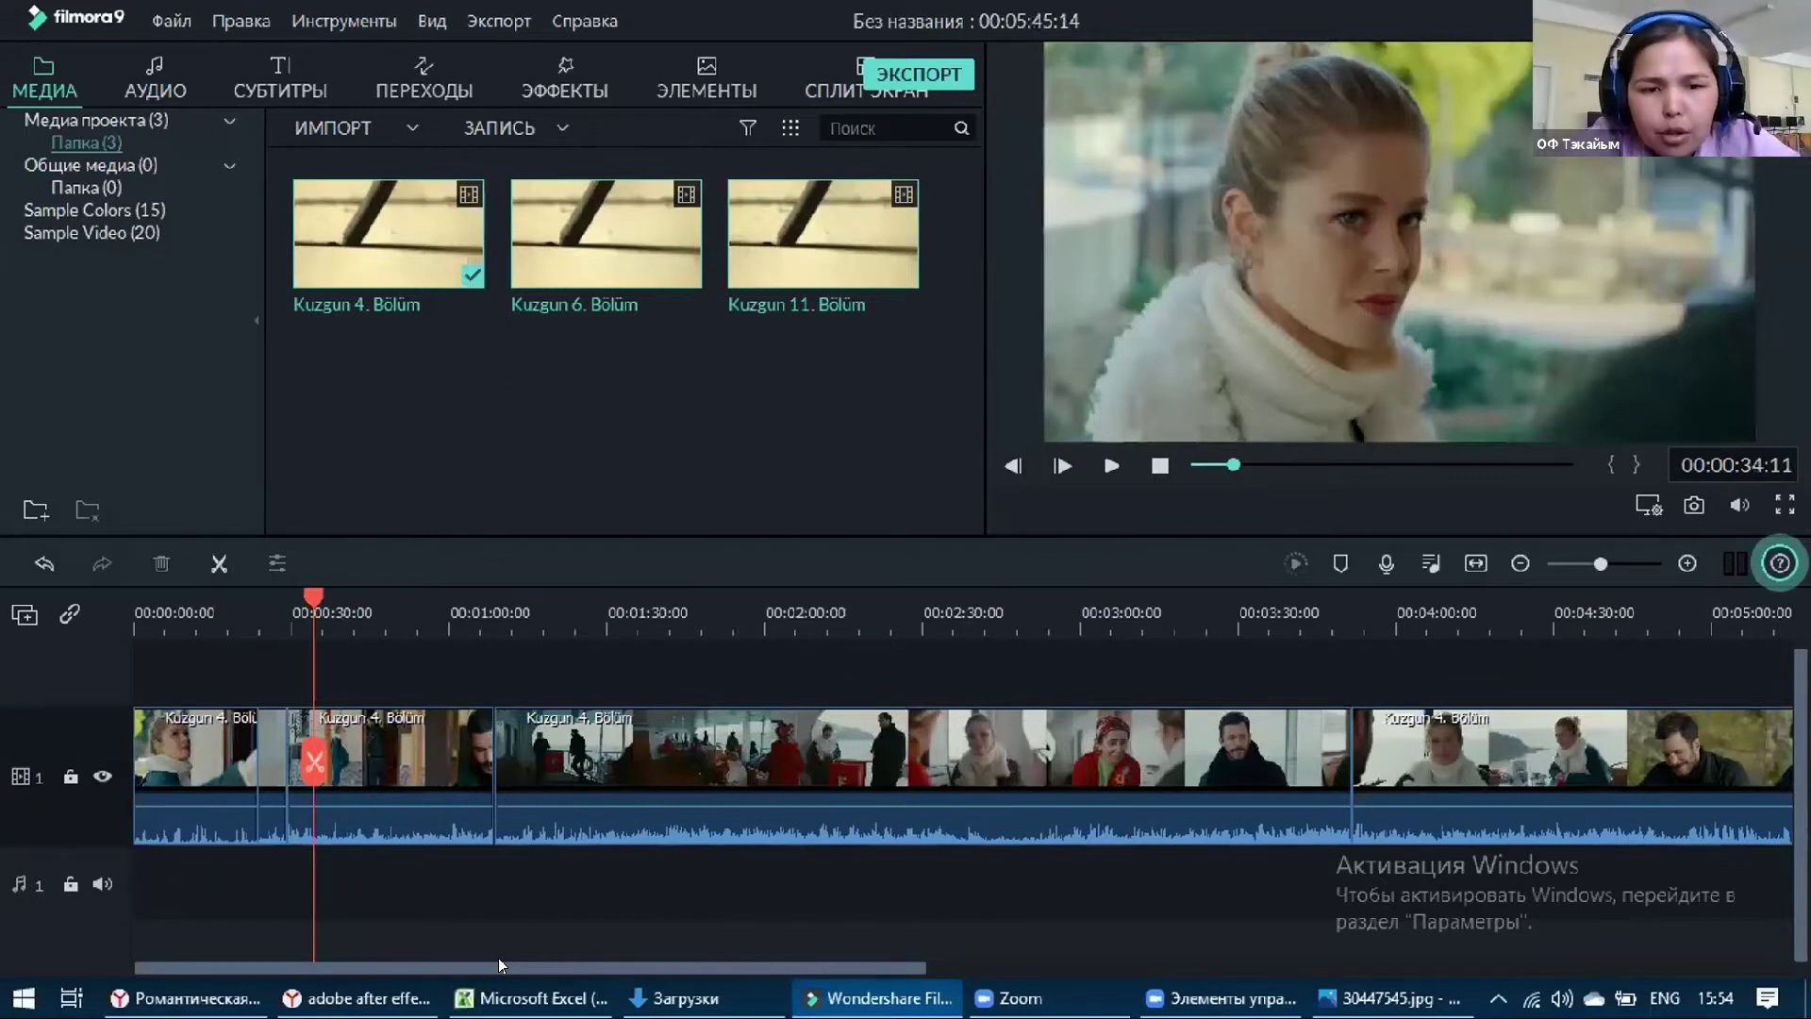
{"action": "scroll", "coordinate": [977, 854], "scroll_direction": "right", "scroll_amount": 6}
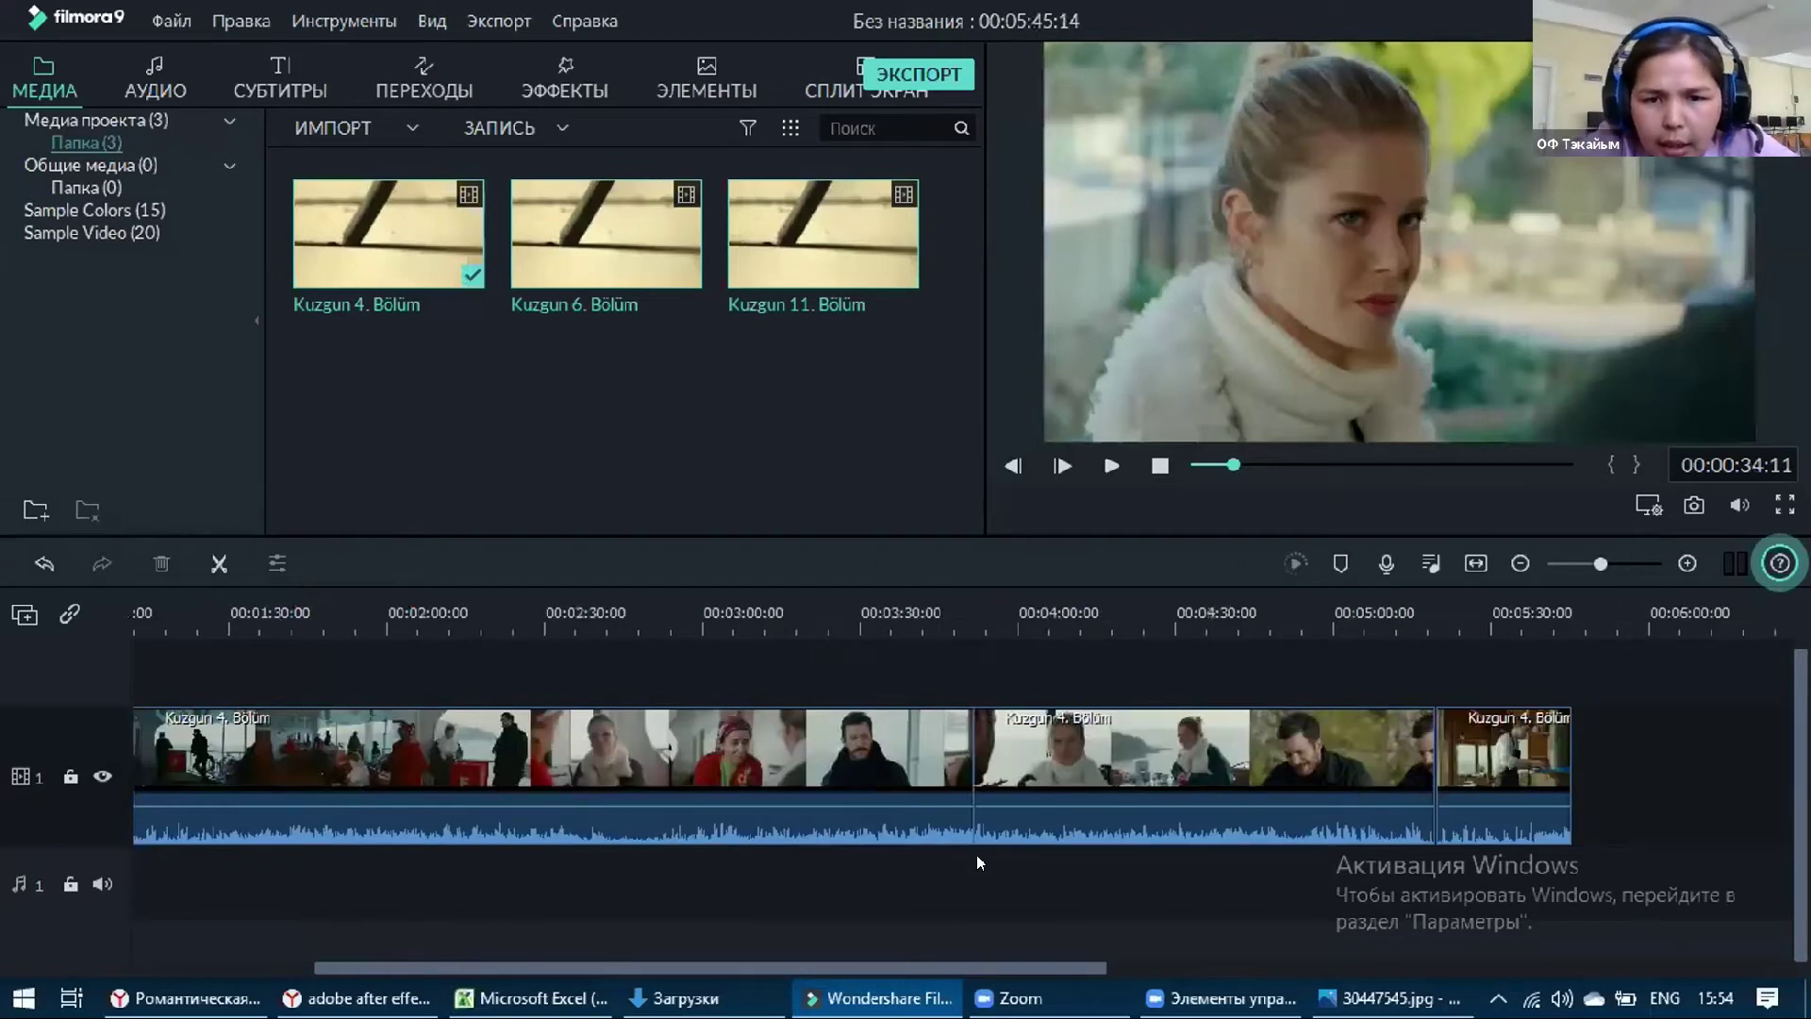
{"action": "left_click", "coordinate": [1028, 773]}
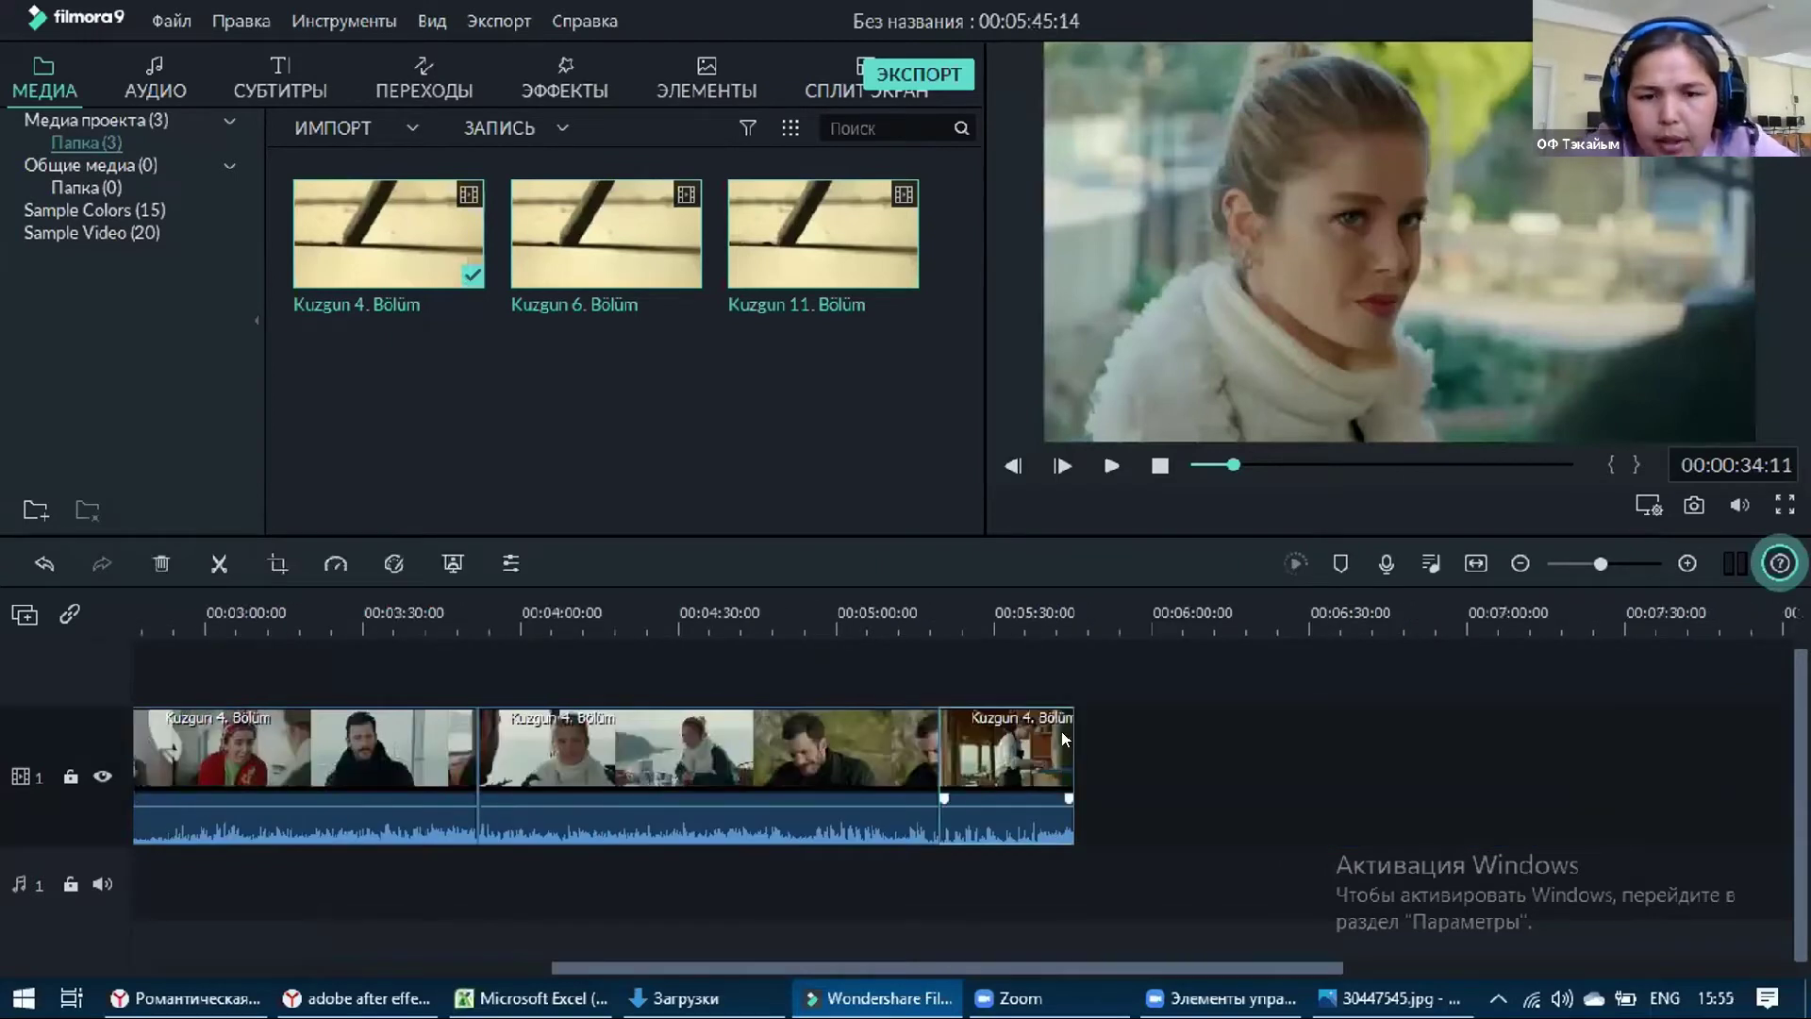
{"action": "left_click", "coordinate": [795, 751]}
{"action": "left_click", "coordinate": [1010, 758]}
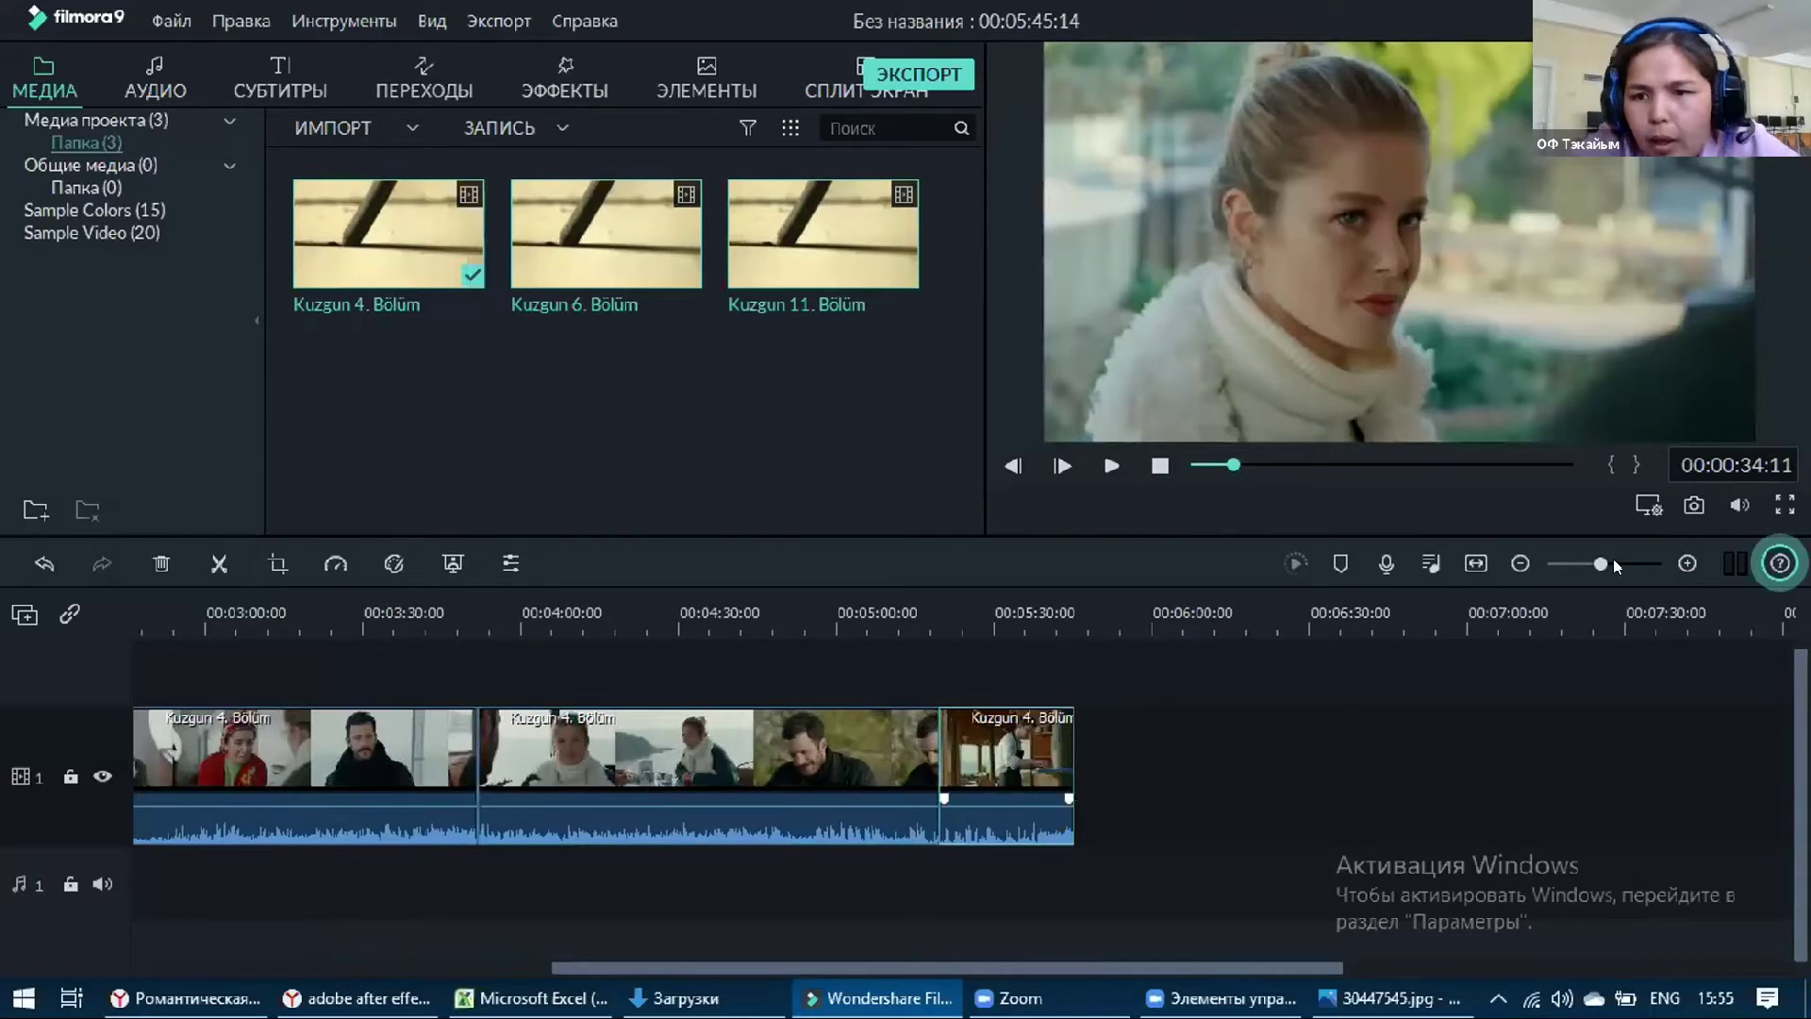
{"action": "left_click_drag", "start_coordinate": [1598, 562], "coordinate": [1611, 563]}
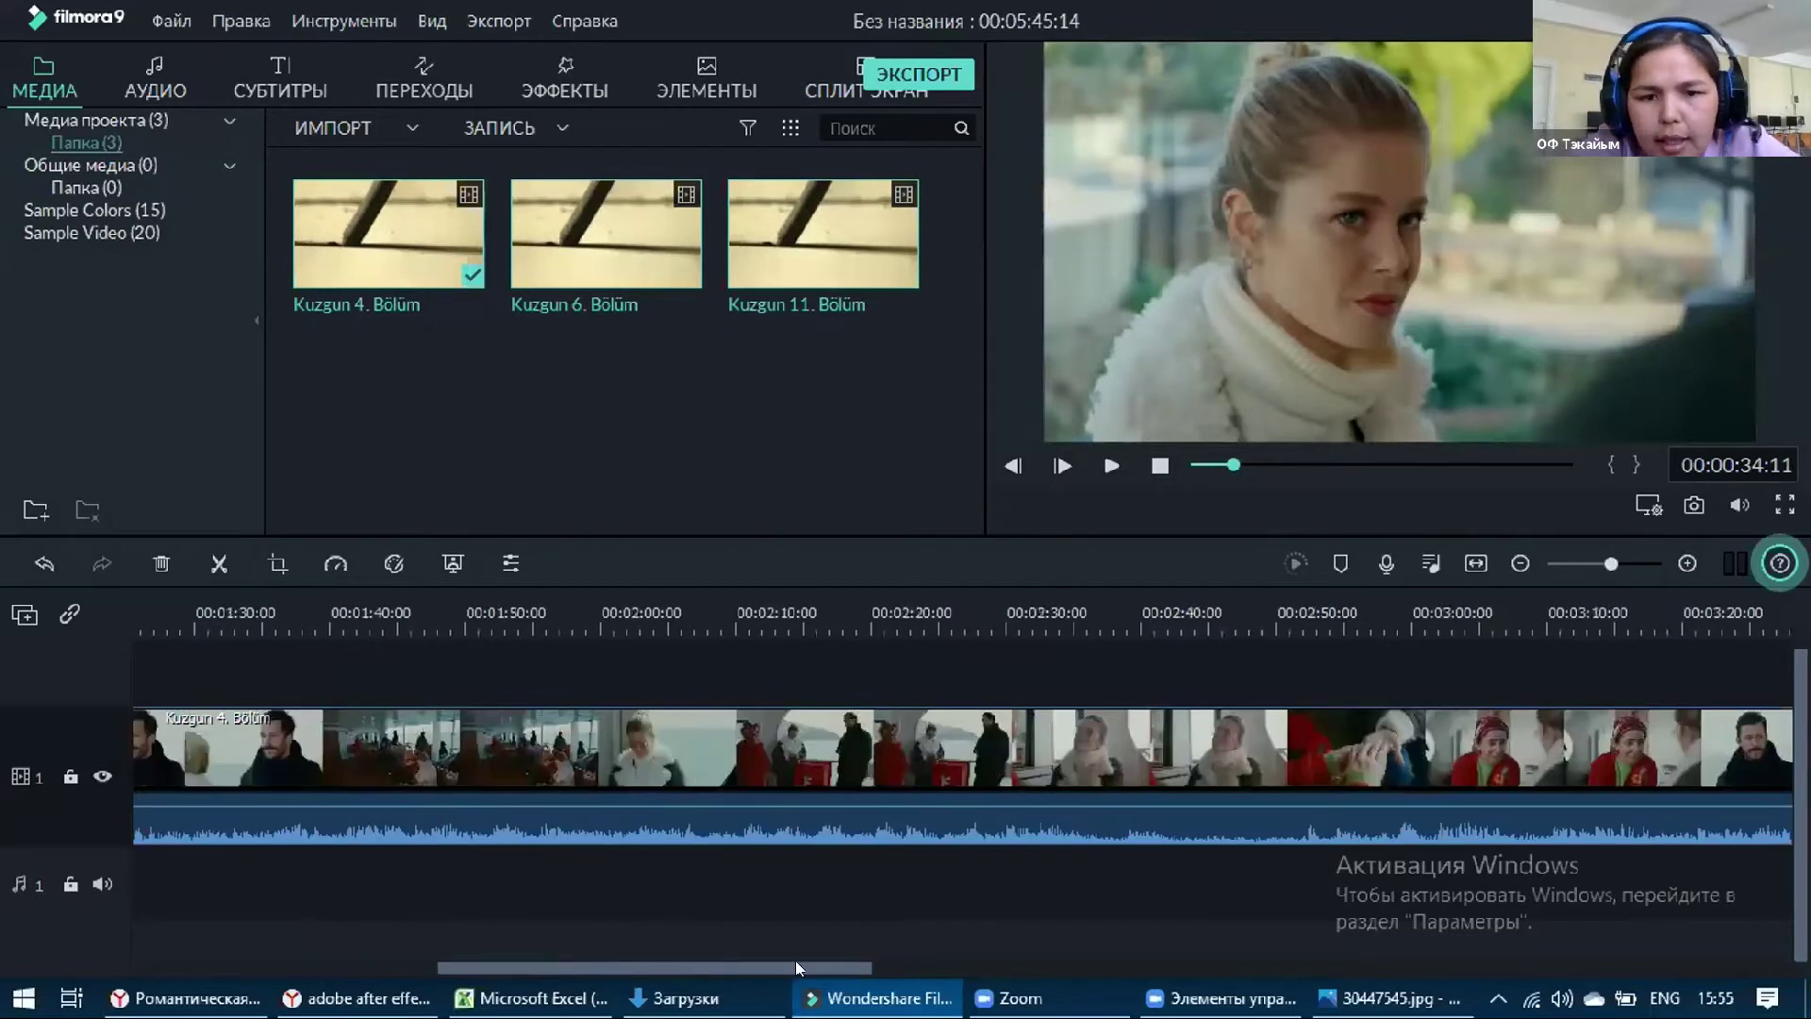
{"action": "scroll", "coordinate": [1242, 786], "scroll_direction": "right", "scroll_amount": 8}
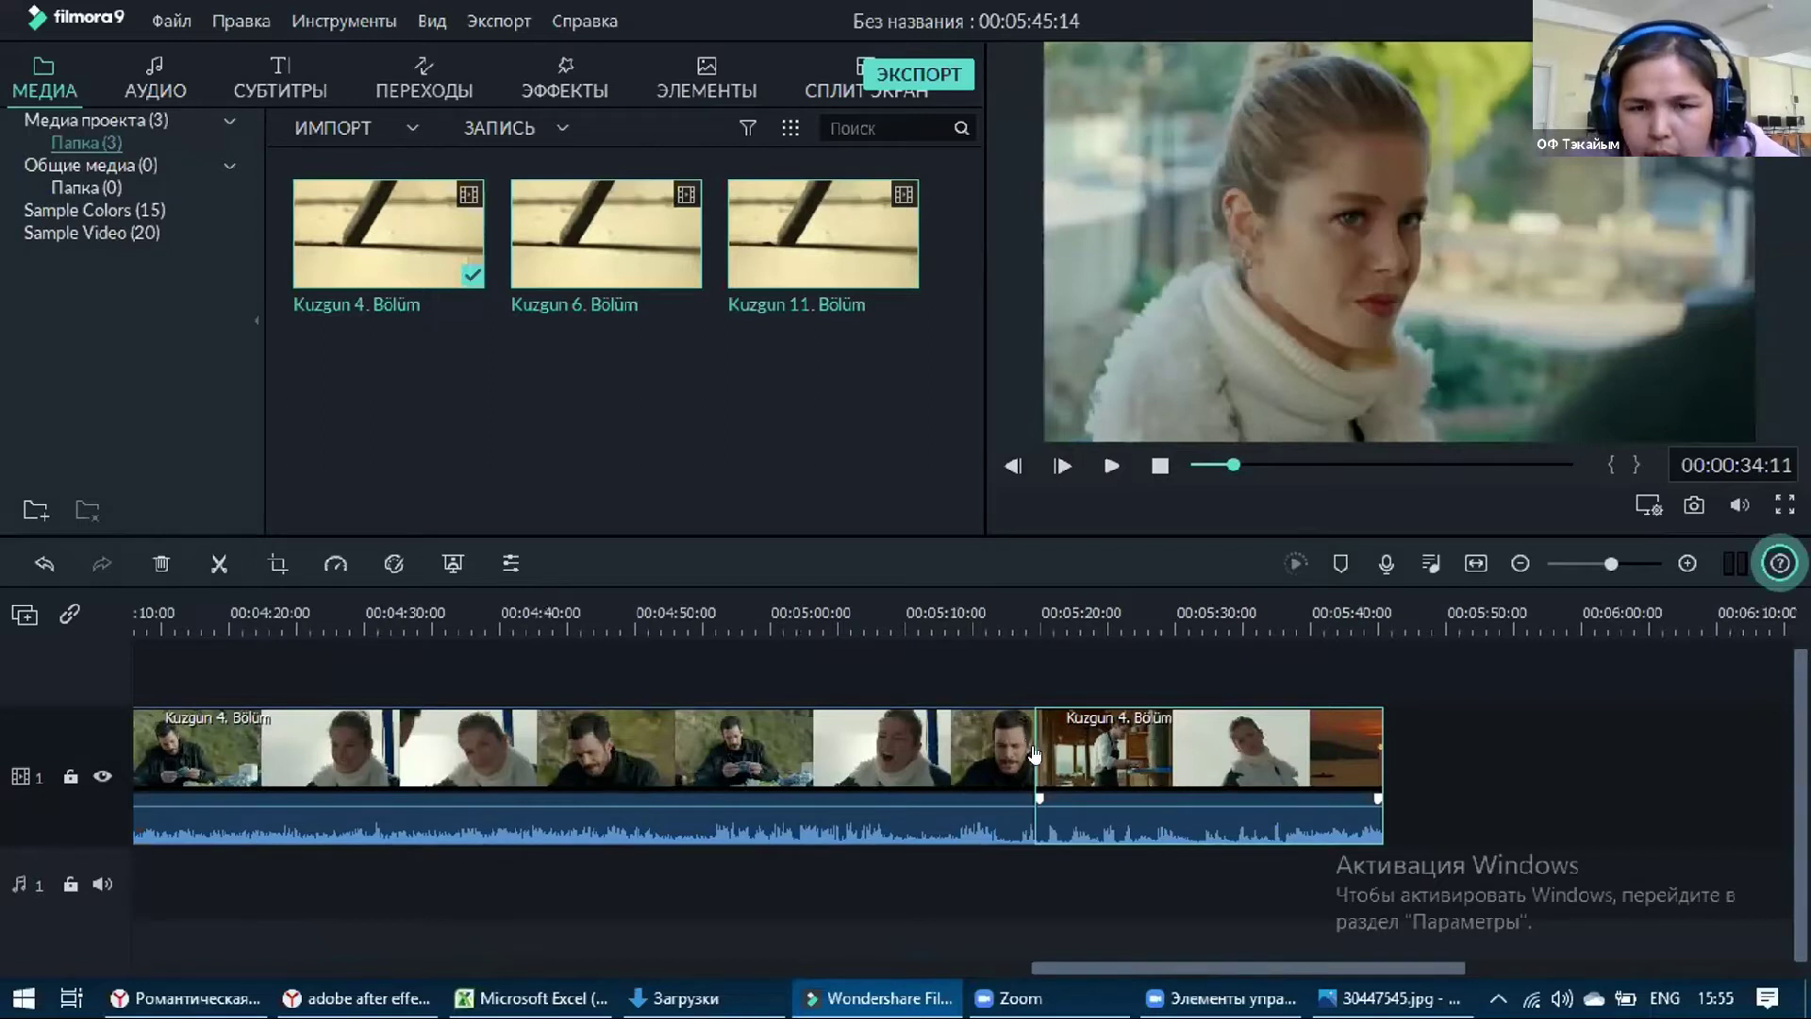
{"action": "left_click_drag", "start_coordinate": [1037, 752], "coordinate": [1084, 752]}
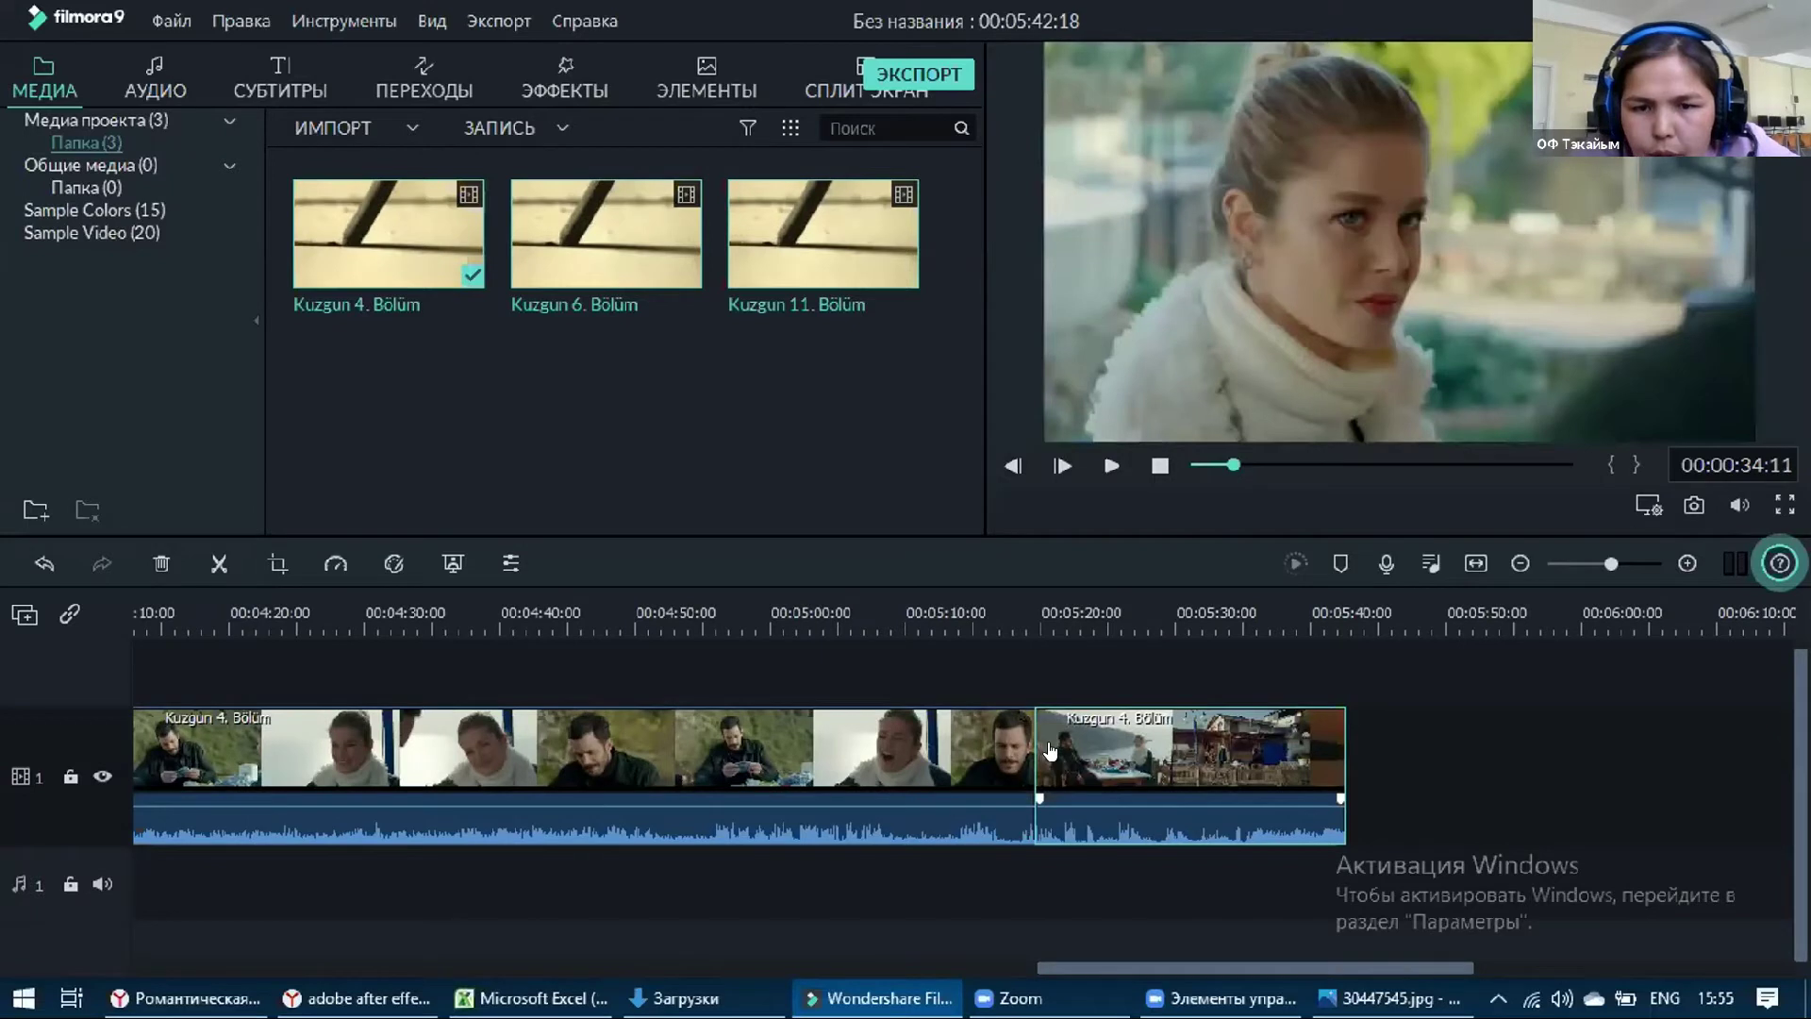
{"action": "left_click_drag", "start_coordinate": [1050, 750], "coordinate": [1067, 750]}
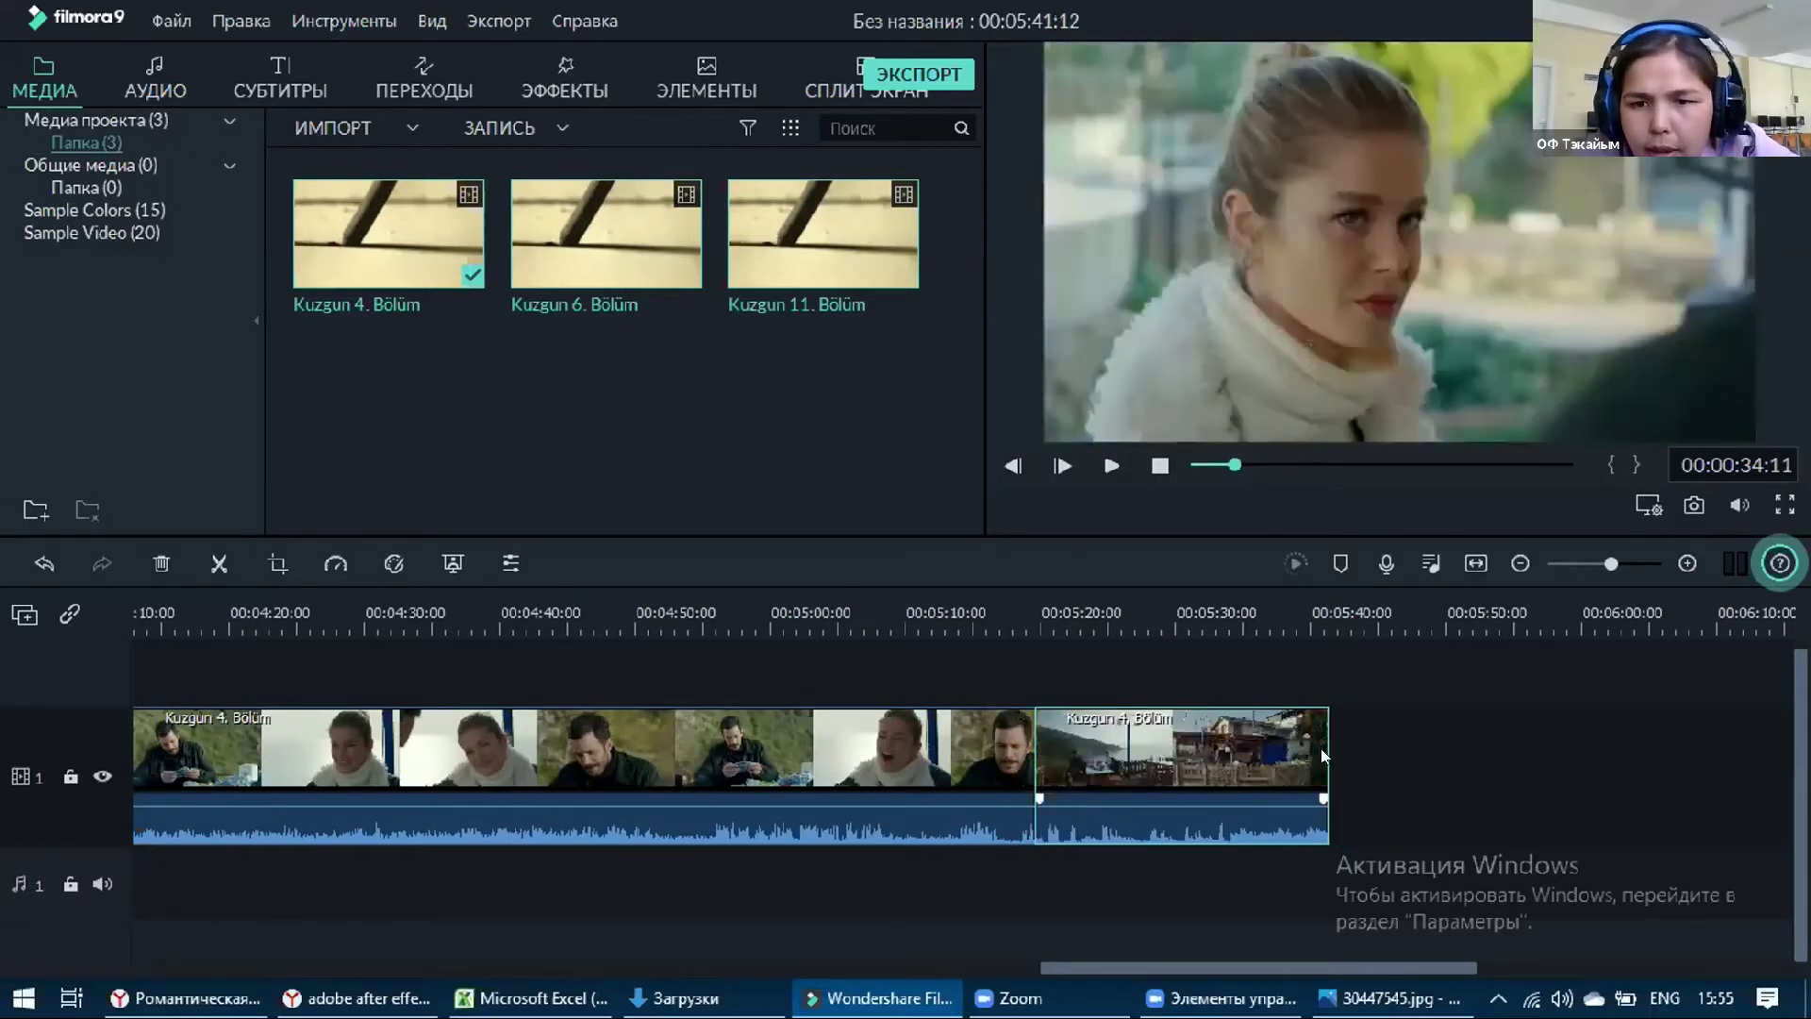
{"action": "left_click_drag", "start_coordinate": [1323, 754], "coordinate": [1300, 757]}
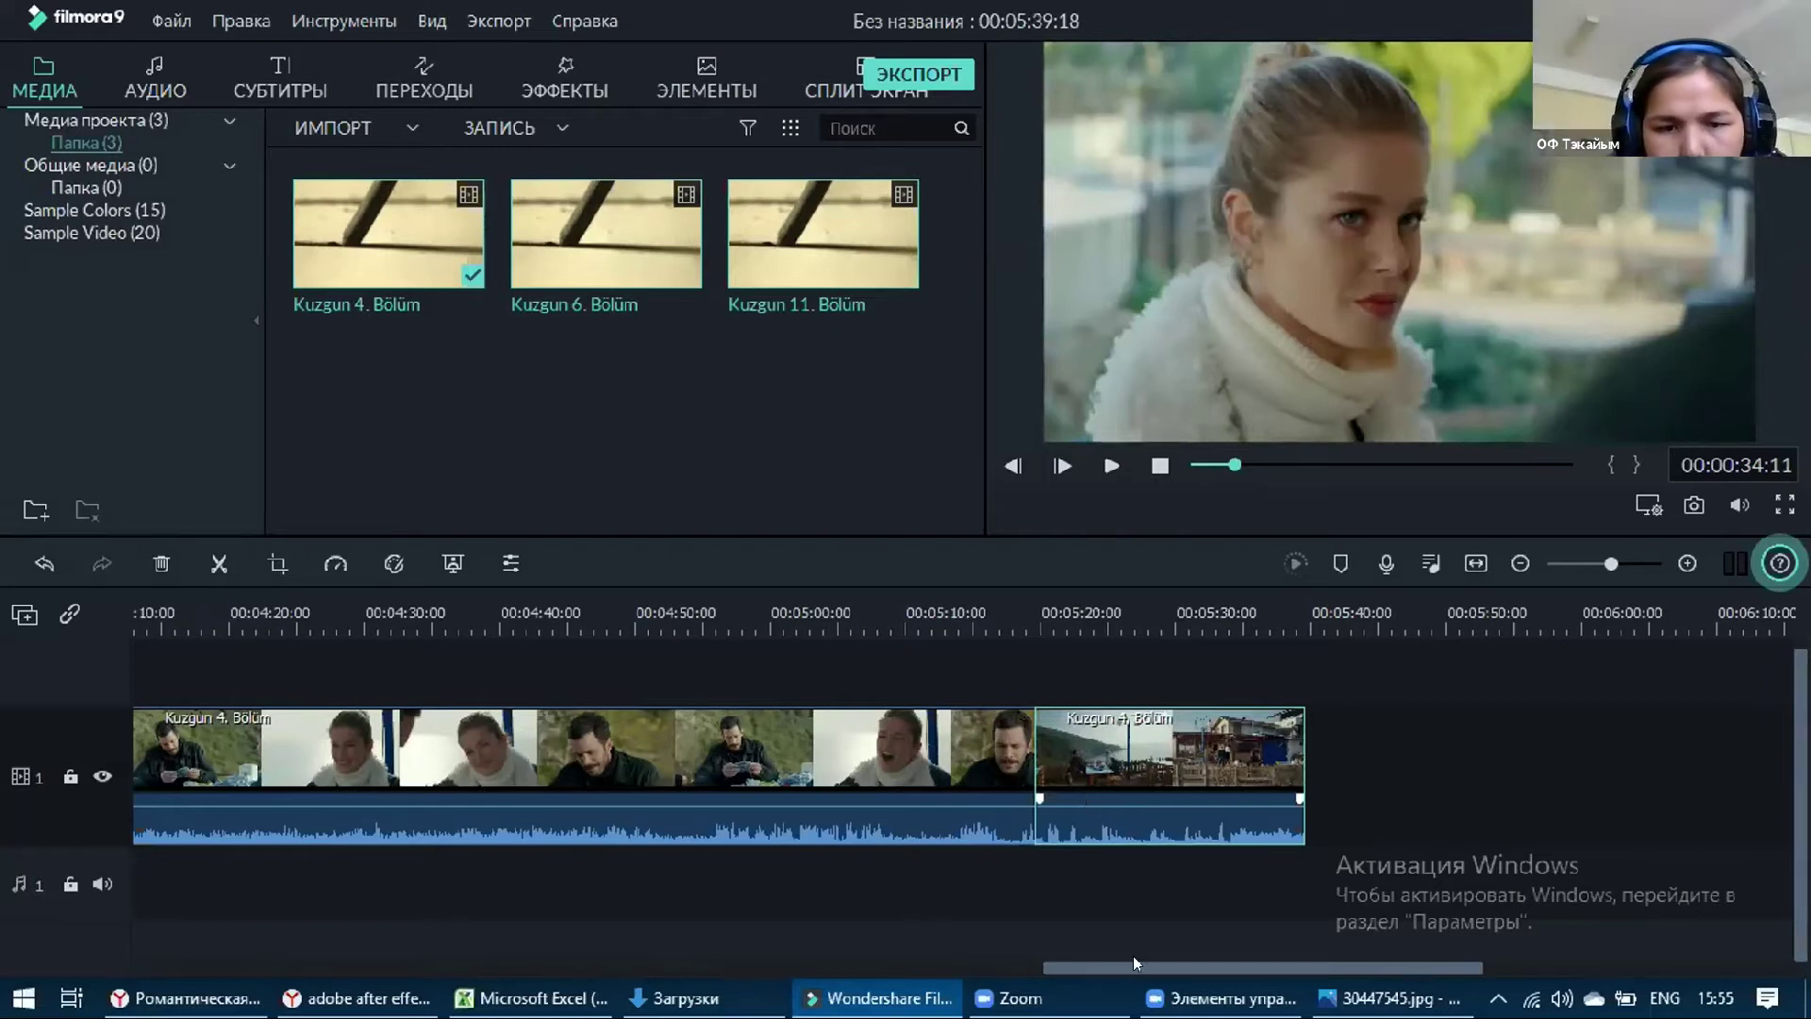
Split the clip at 00:00:38:18 and delete the piece from this cut up to the ferry scene at about 00:01:09
{"action": "left_click_drag", "start_coordinate": [1134, 967], "coordinate": [296, 968]}
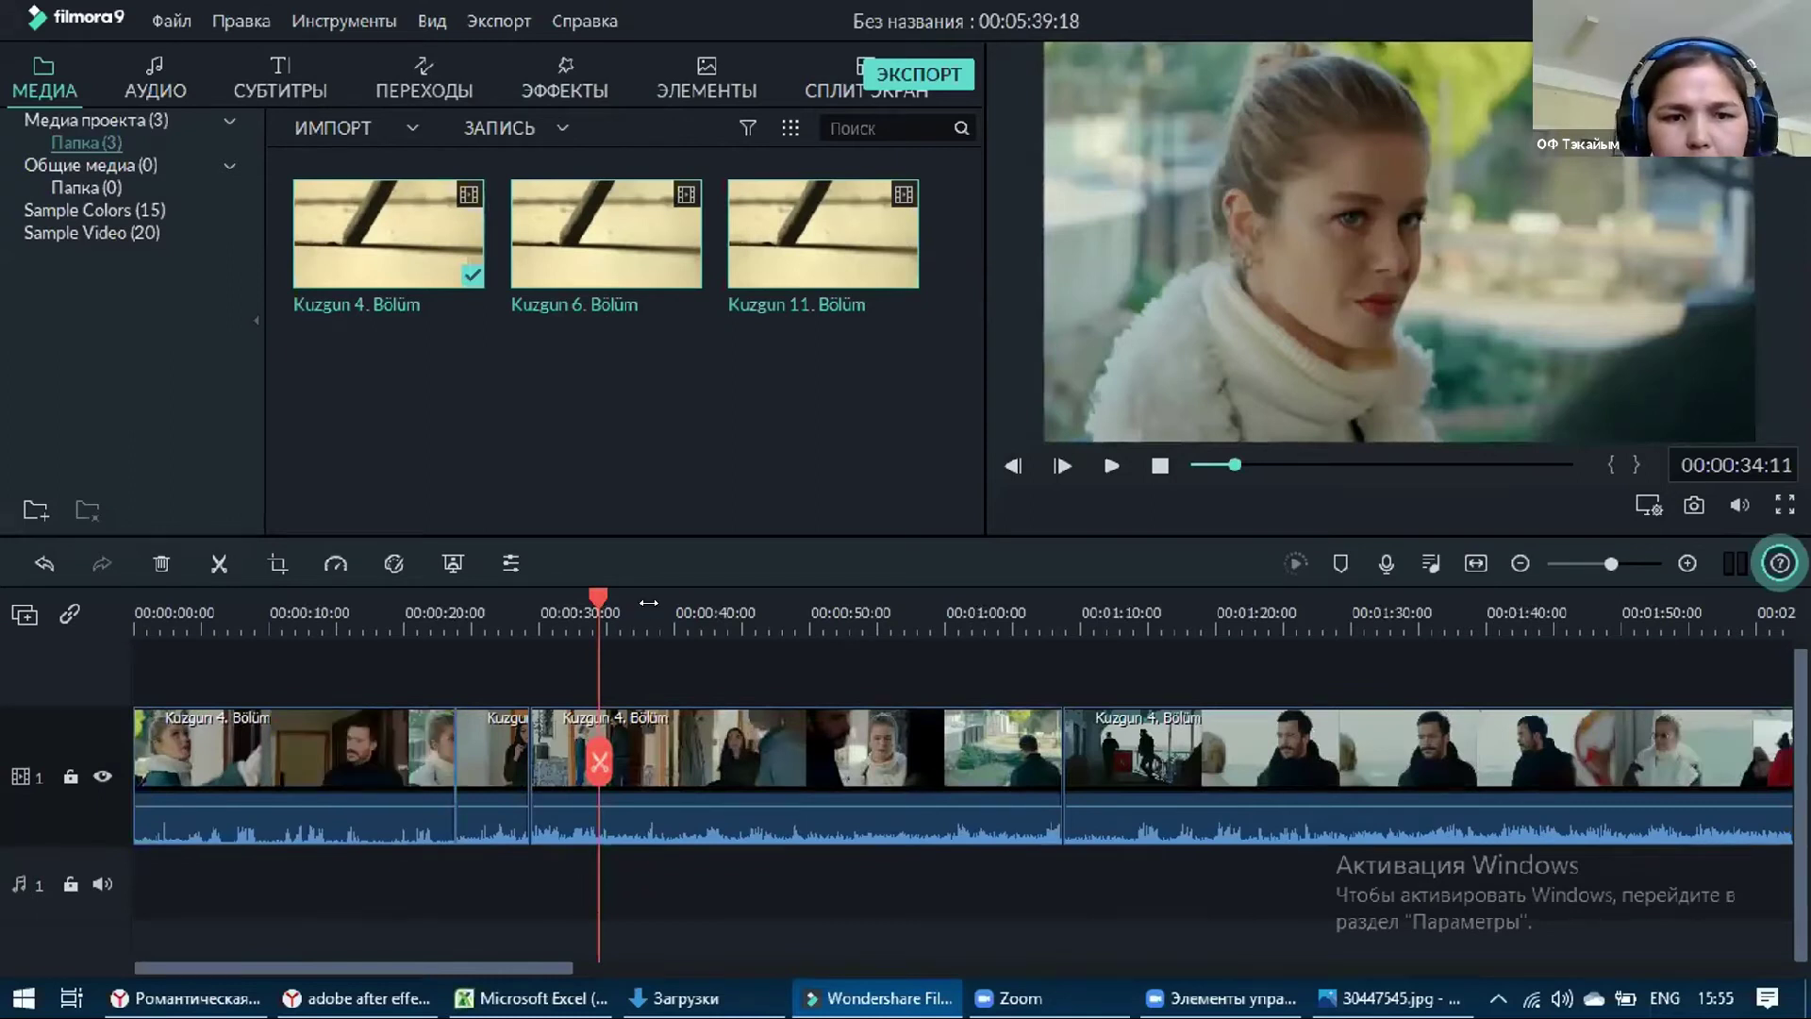
{"action": "left_click", "coordinate": [655, 604]}
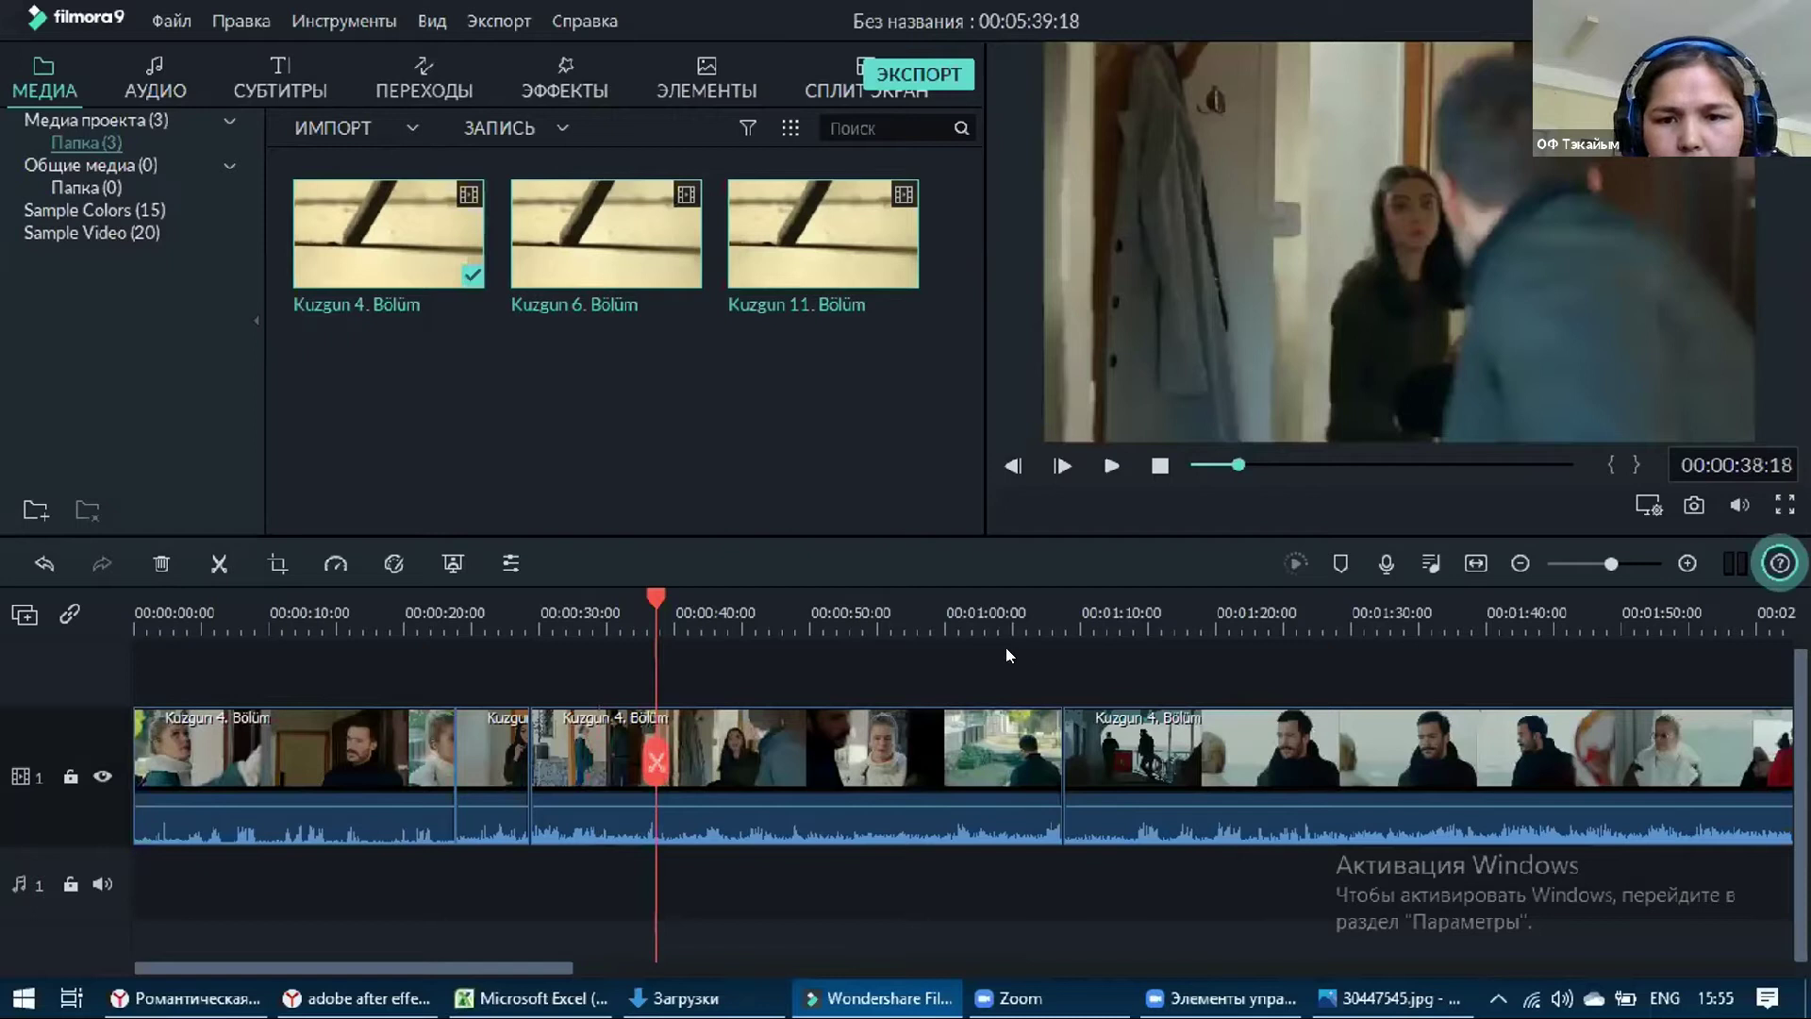
{"action": "key", "text": "ctrl+b"}
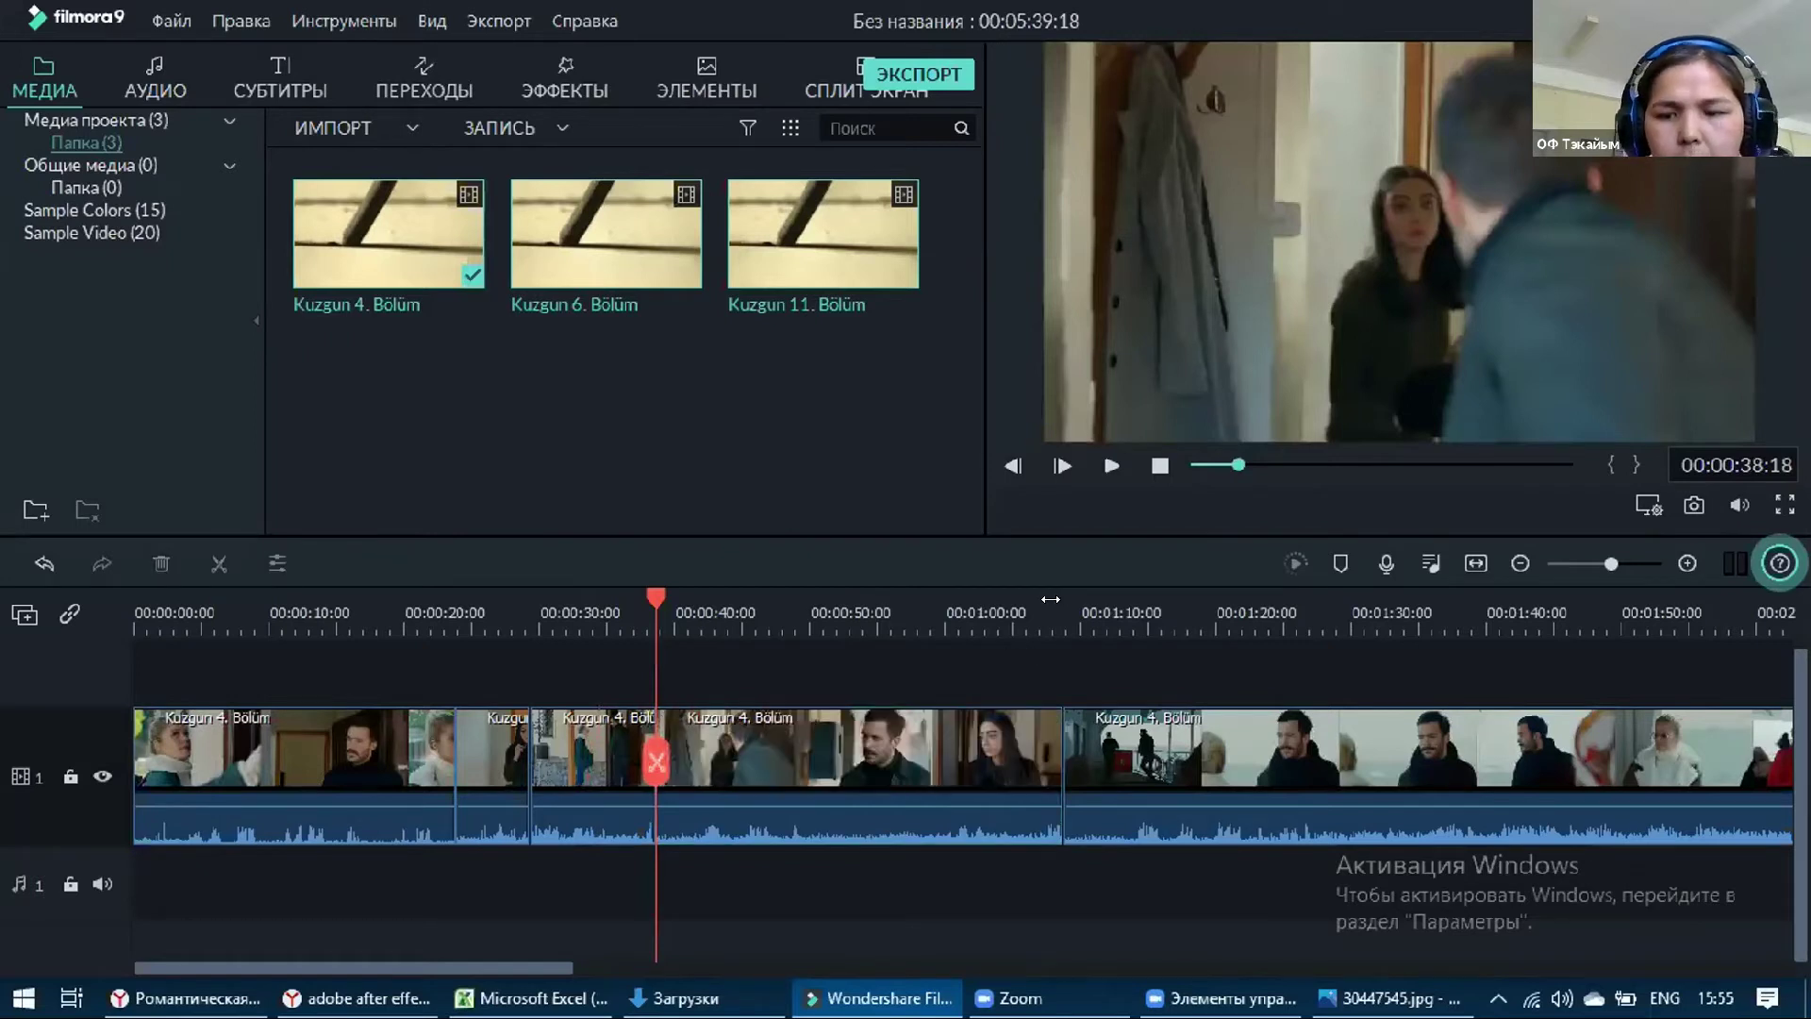
{"action": "left_click", "coordinate": [1047, 602]}
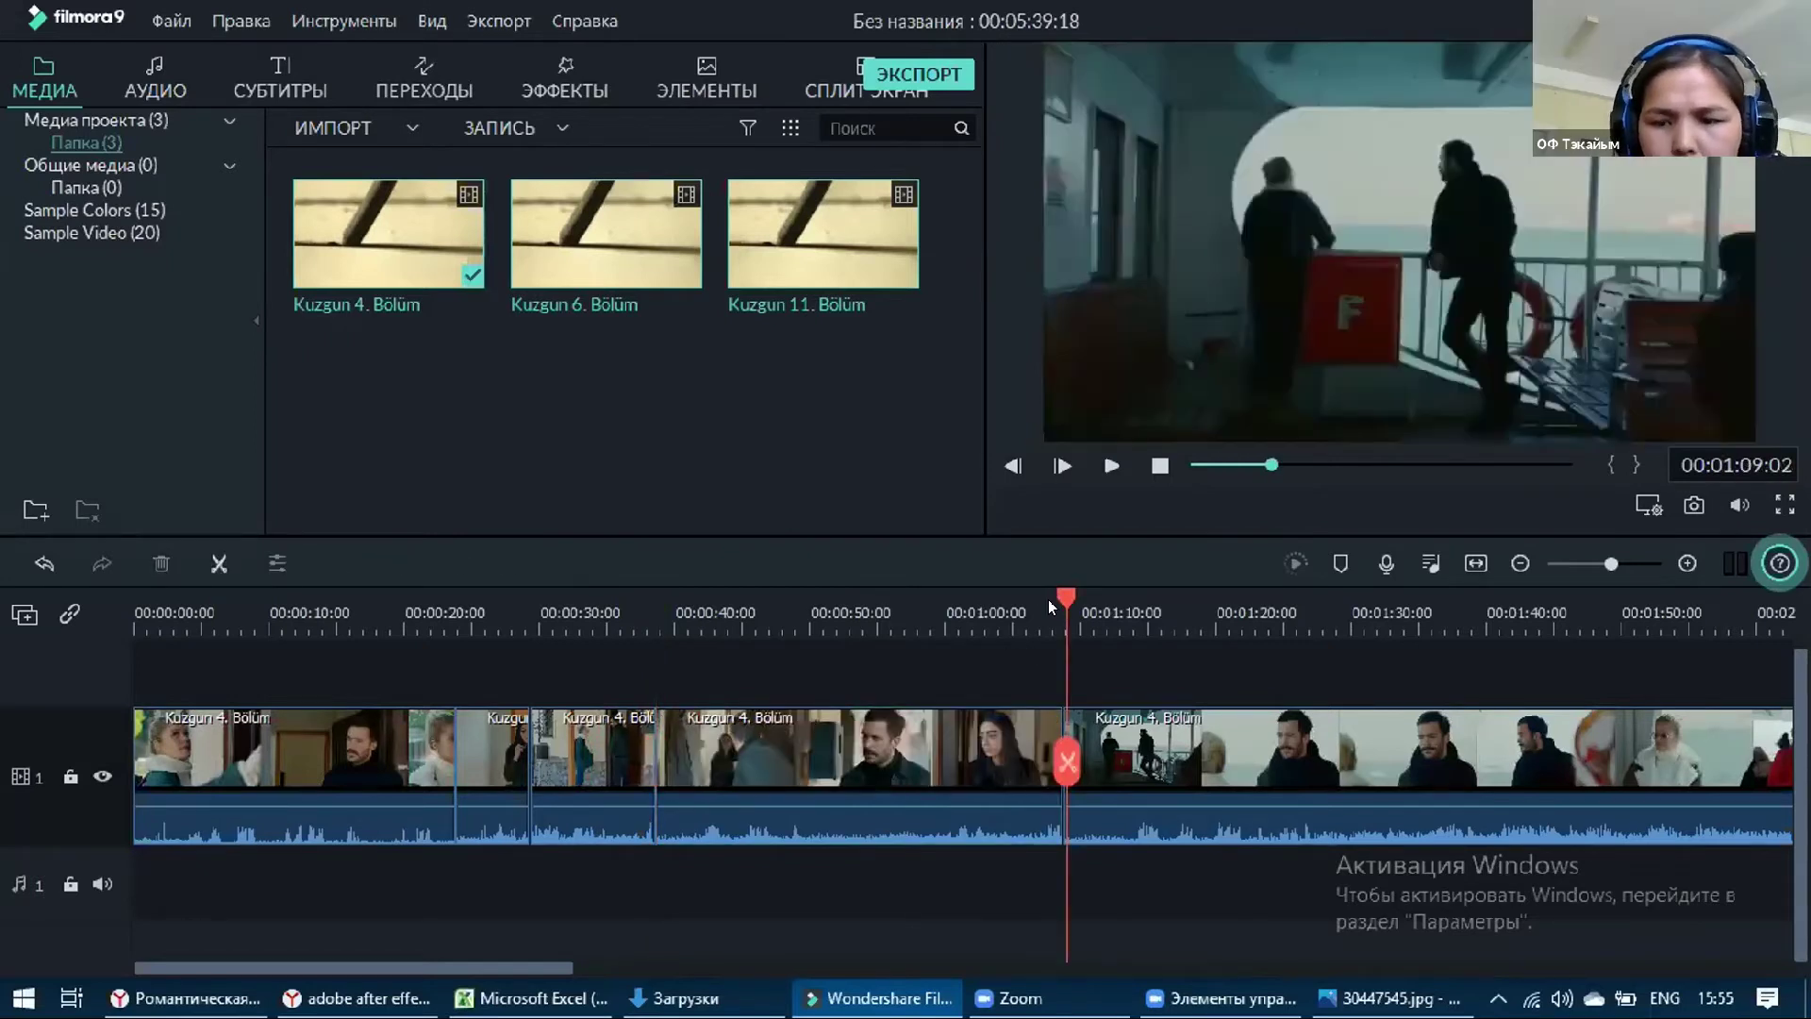
{"action": "key", "text": "Delete"}
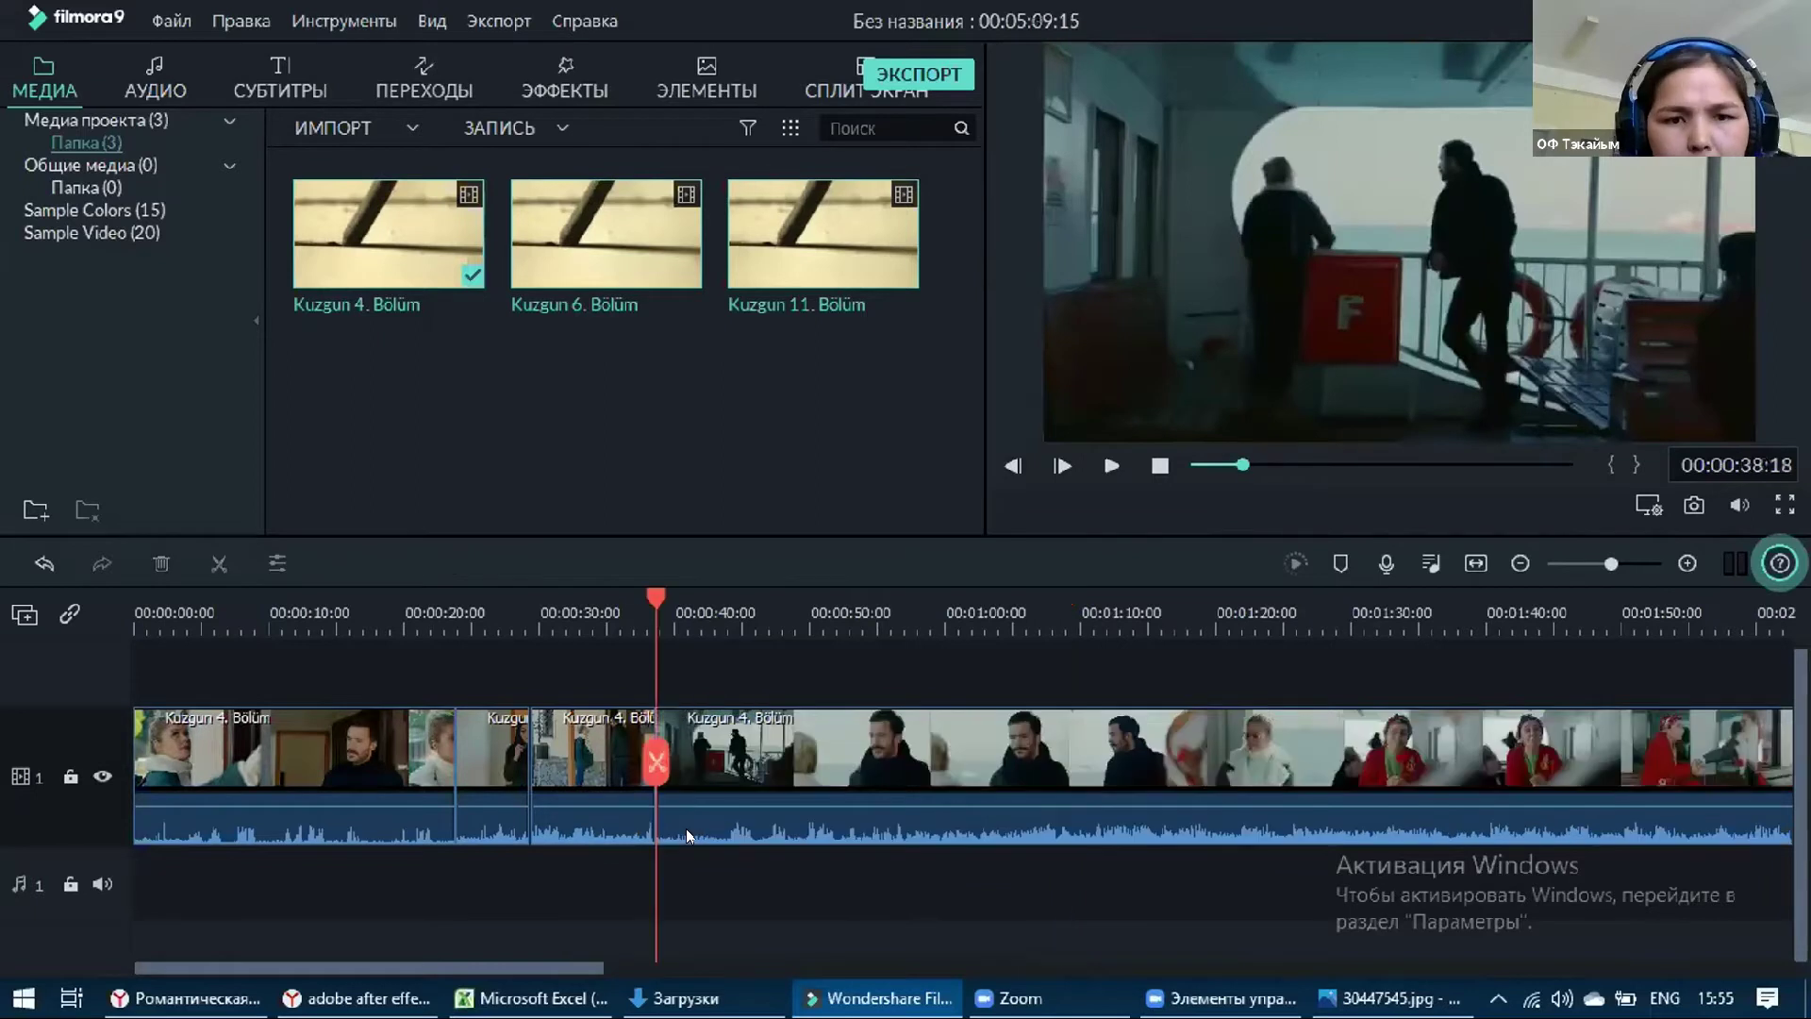
Move the playhead to 00:00:01:06 and mute the first four Kuzgun 4. Bölüm segments, up to and including the long ferry segment
{"action": "left_click", "coordinate": [150, 675]}
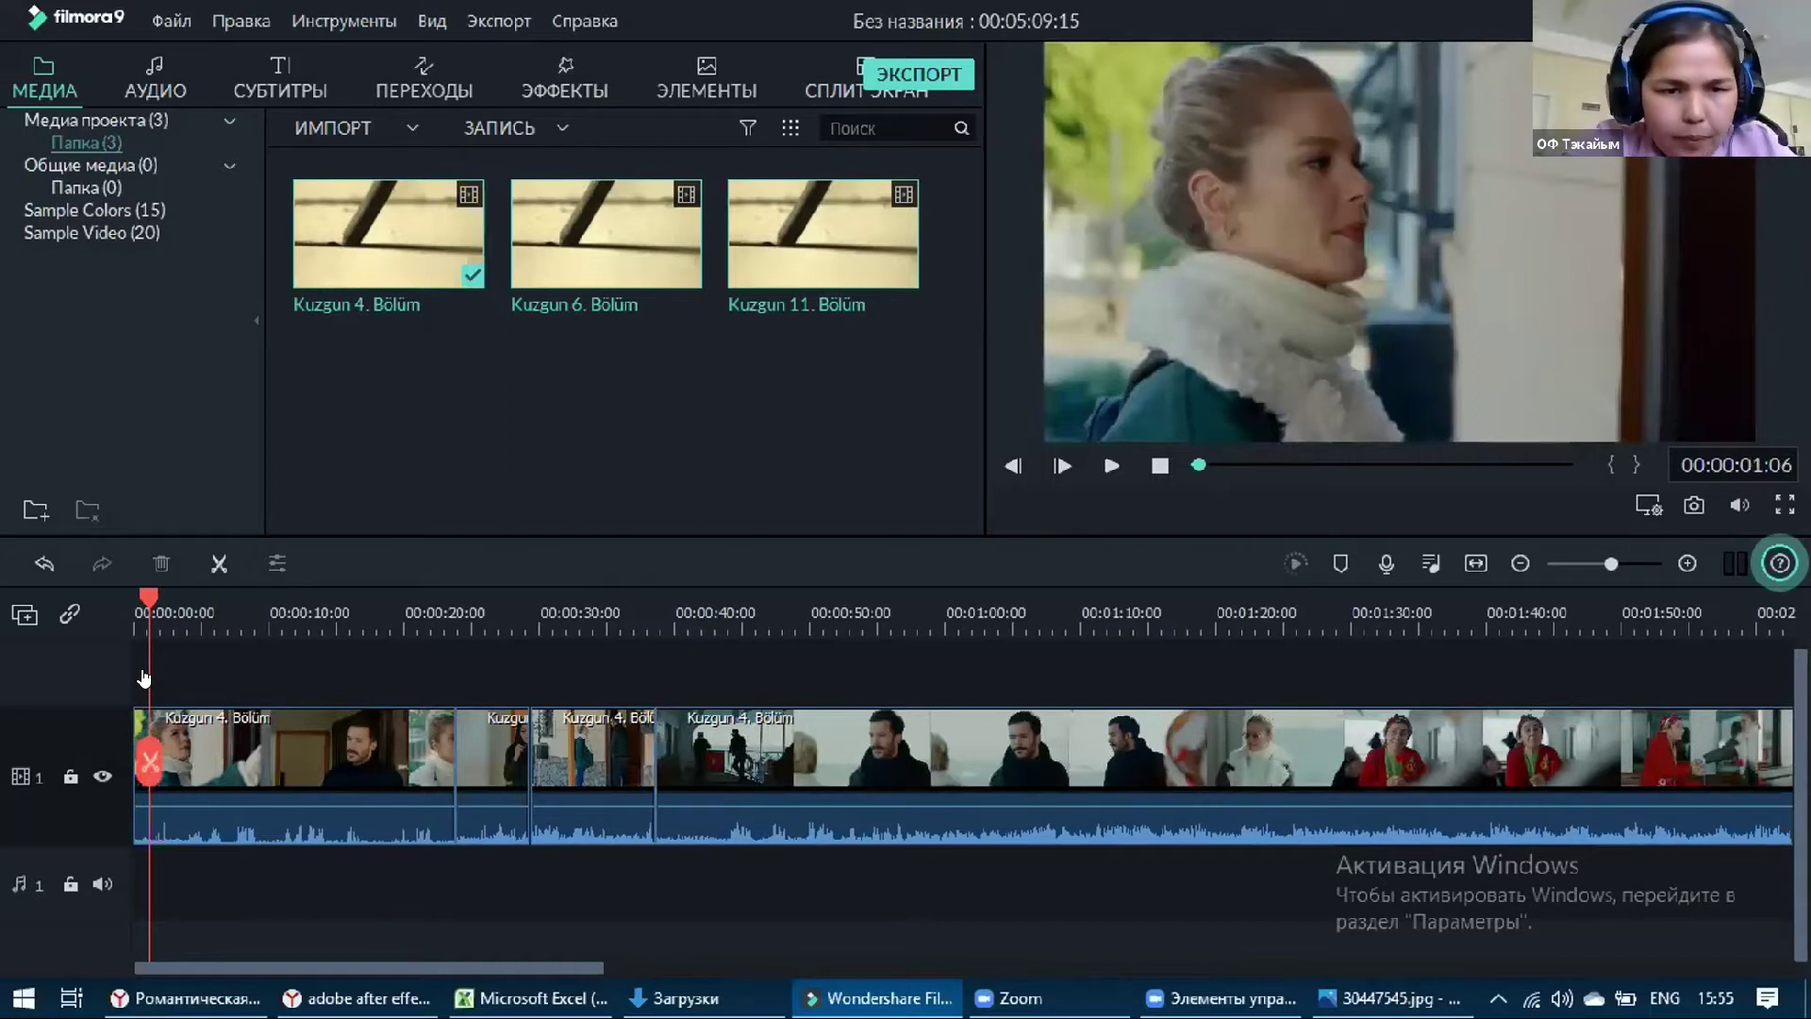
{"action": "right_click", "coordinate": [340, 766]}
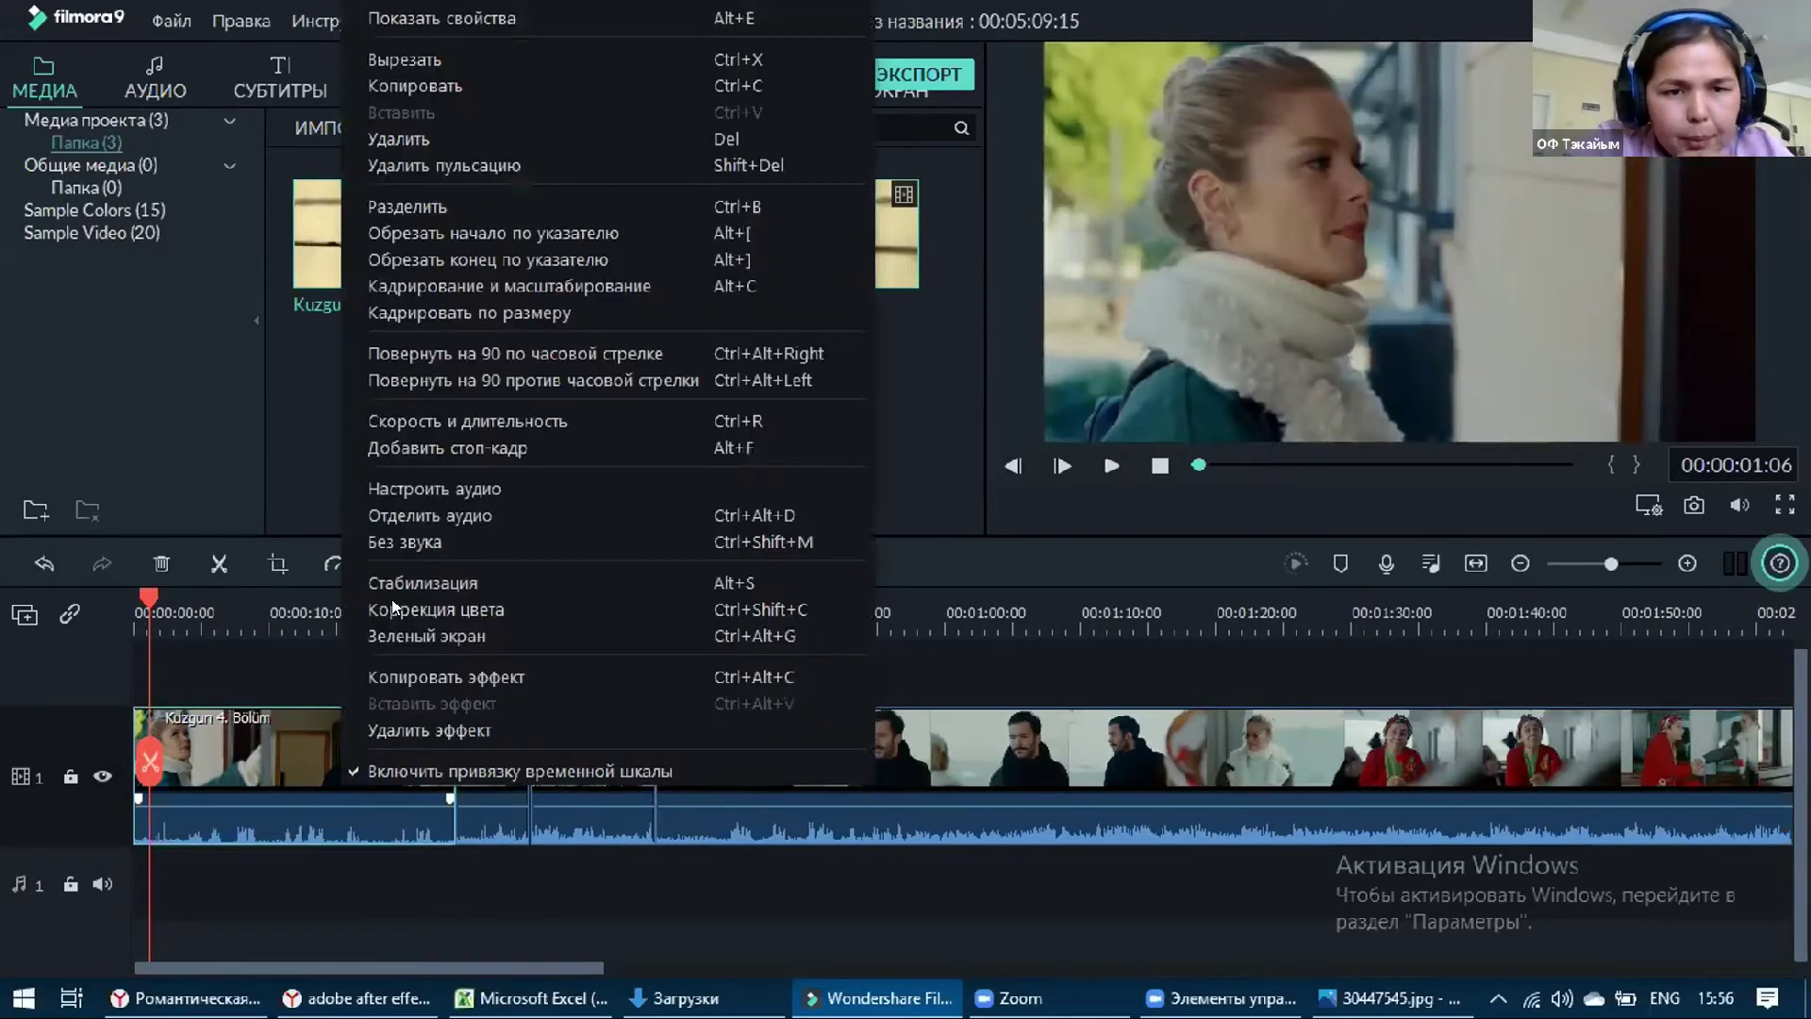
{"action": "left_click", "coordinate": [637, 542]}
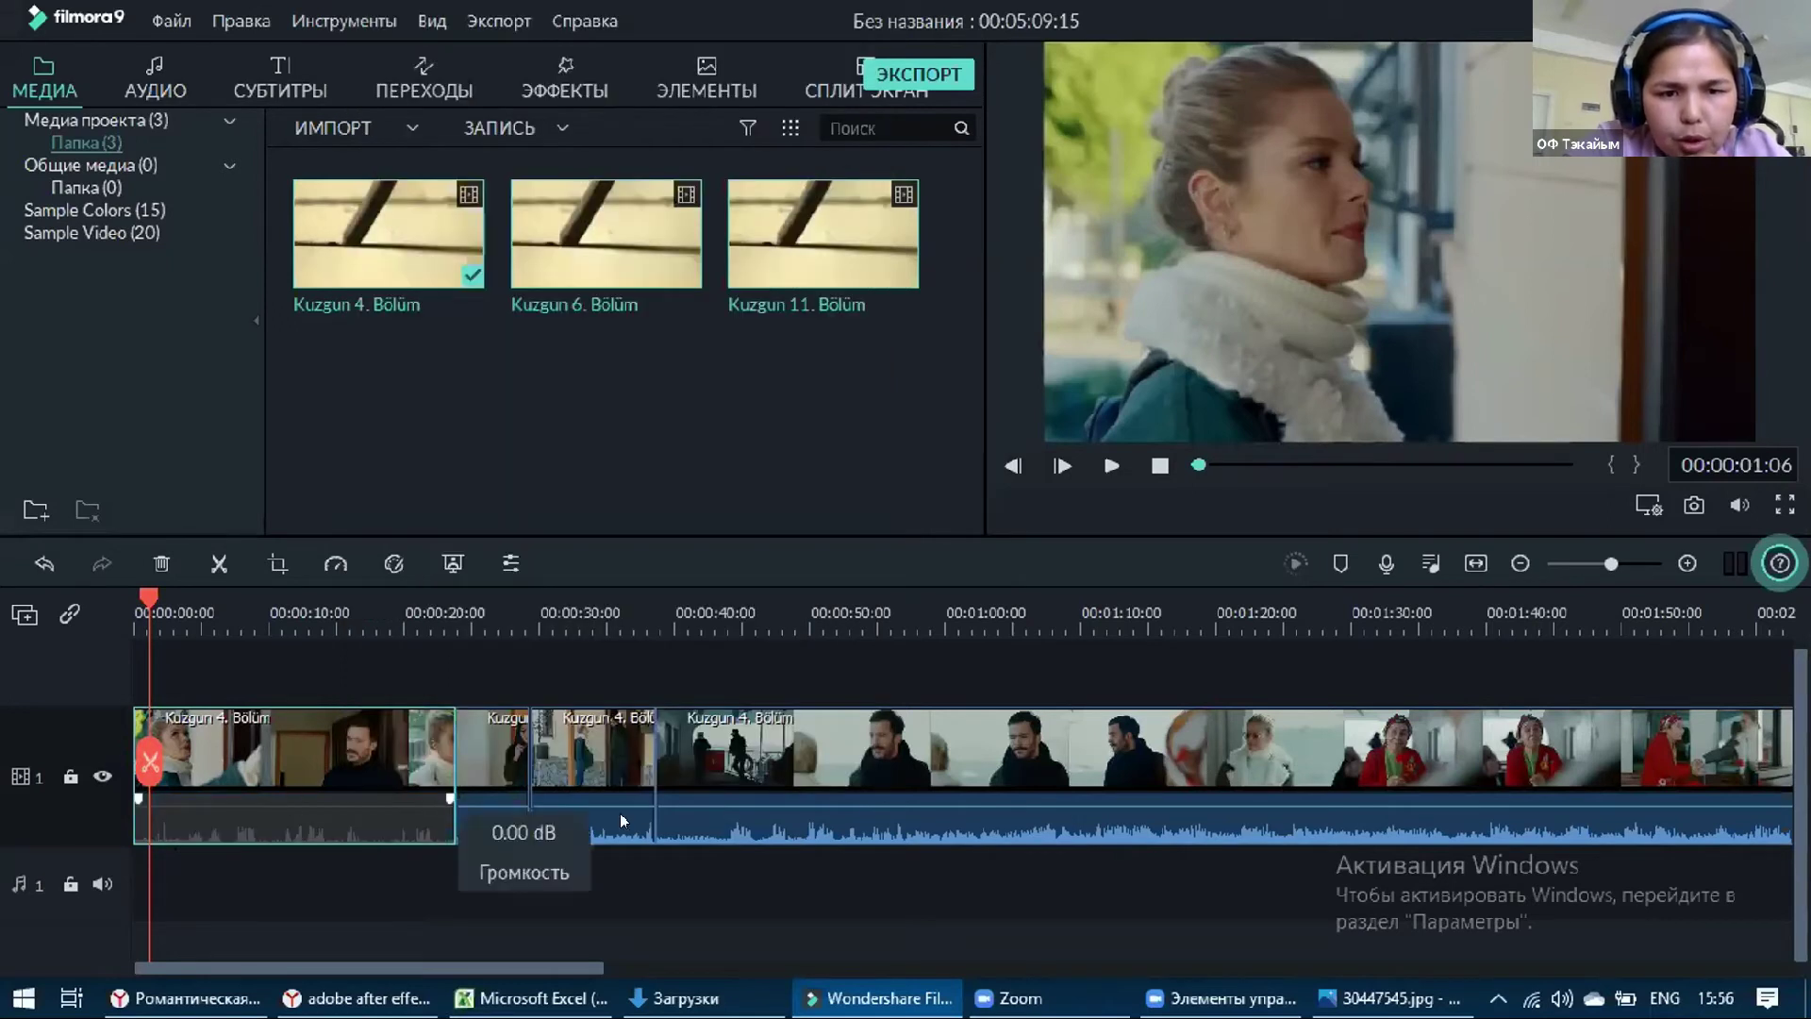
{"action": "right_click", "coordinate": [884, 821]}
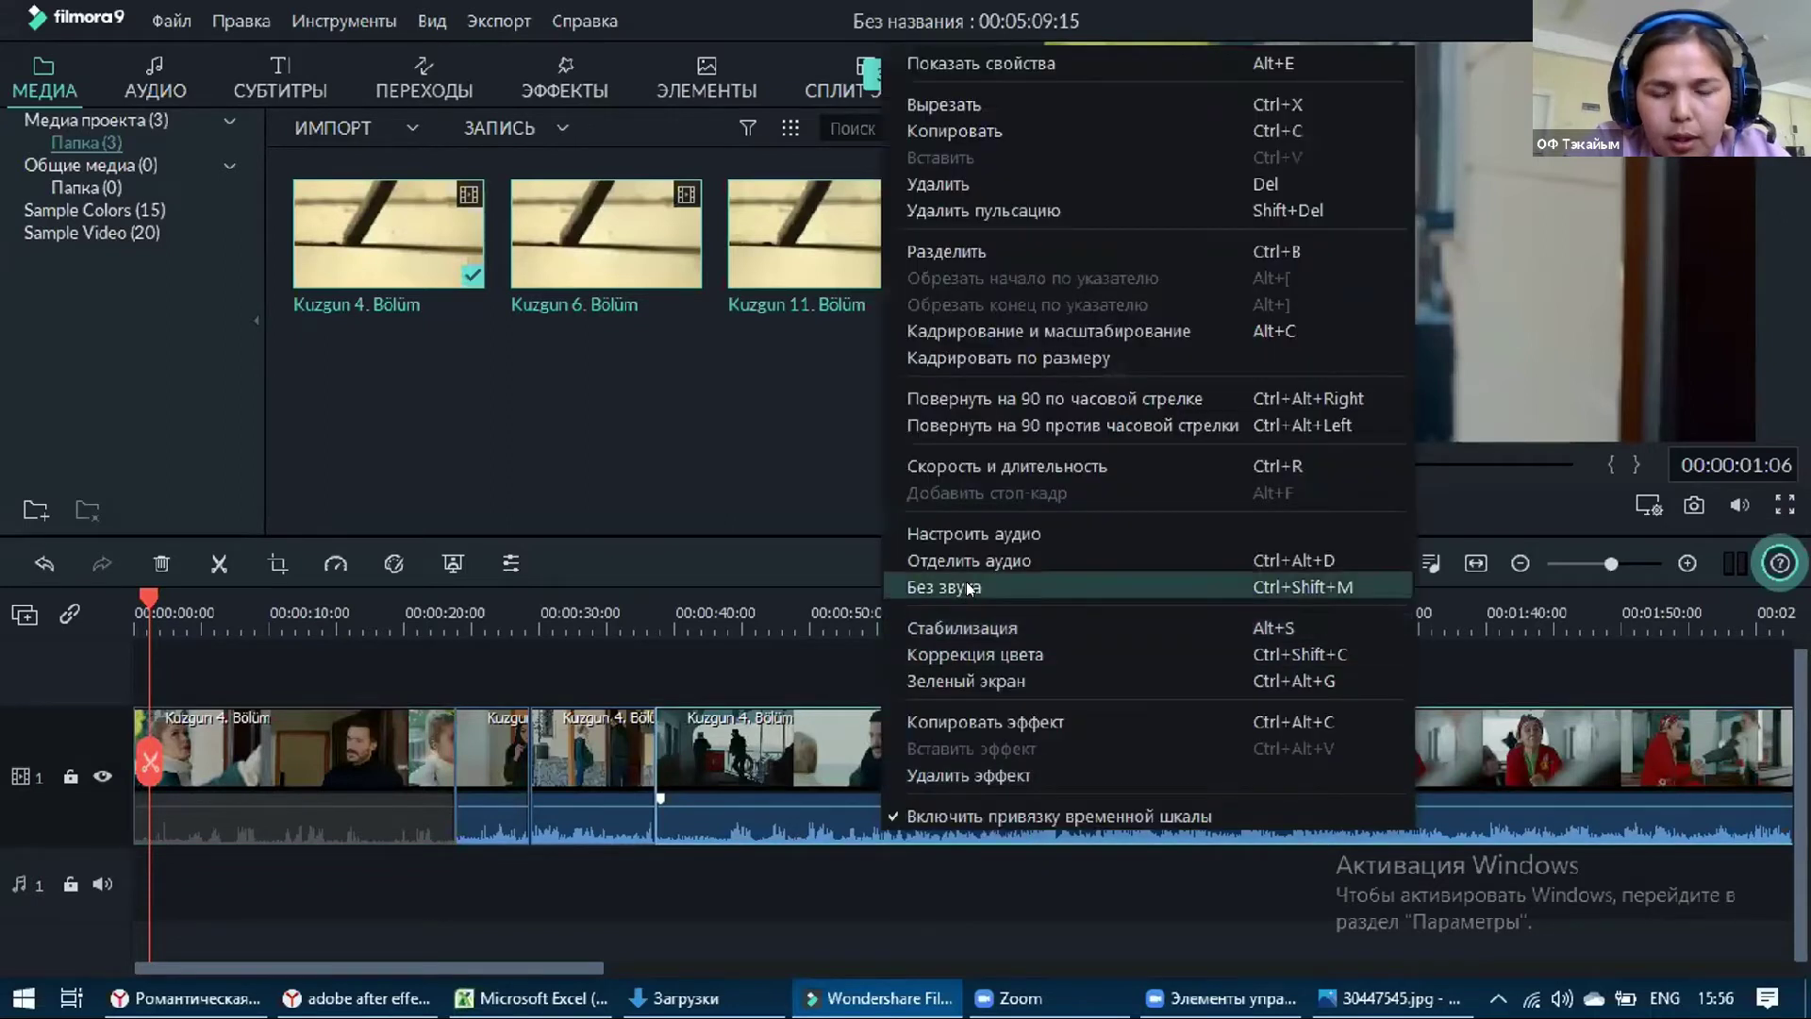
{"action": "left_click", "coordinate": [970, 588]}
{"action": "right_click", "coordinate": [596, 778]}
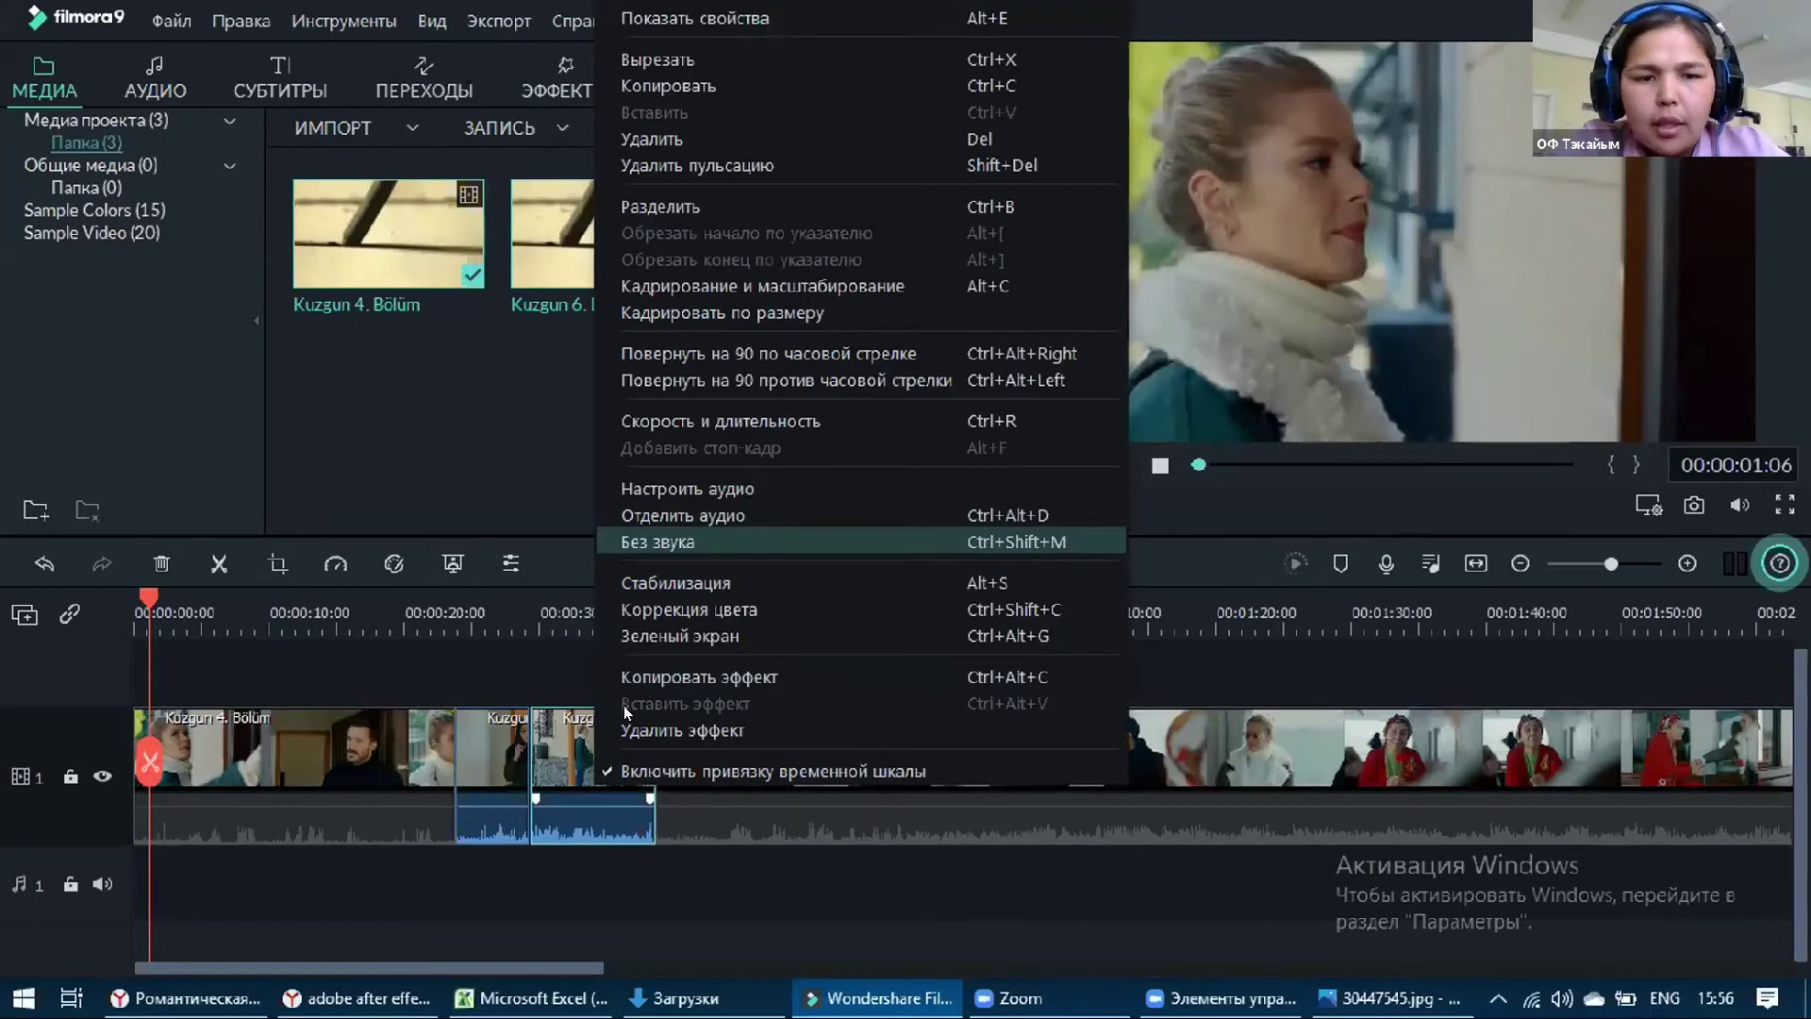
{"action": "left_click", "coordinate": [1072, 539]}
{"action": "left_click", "coordinate": [492, 755]}
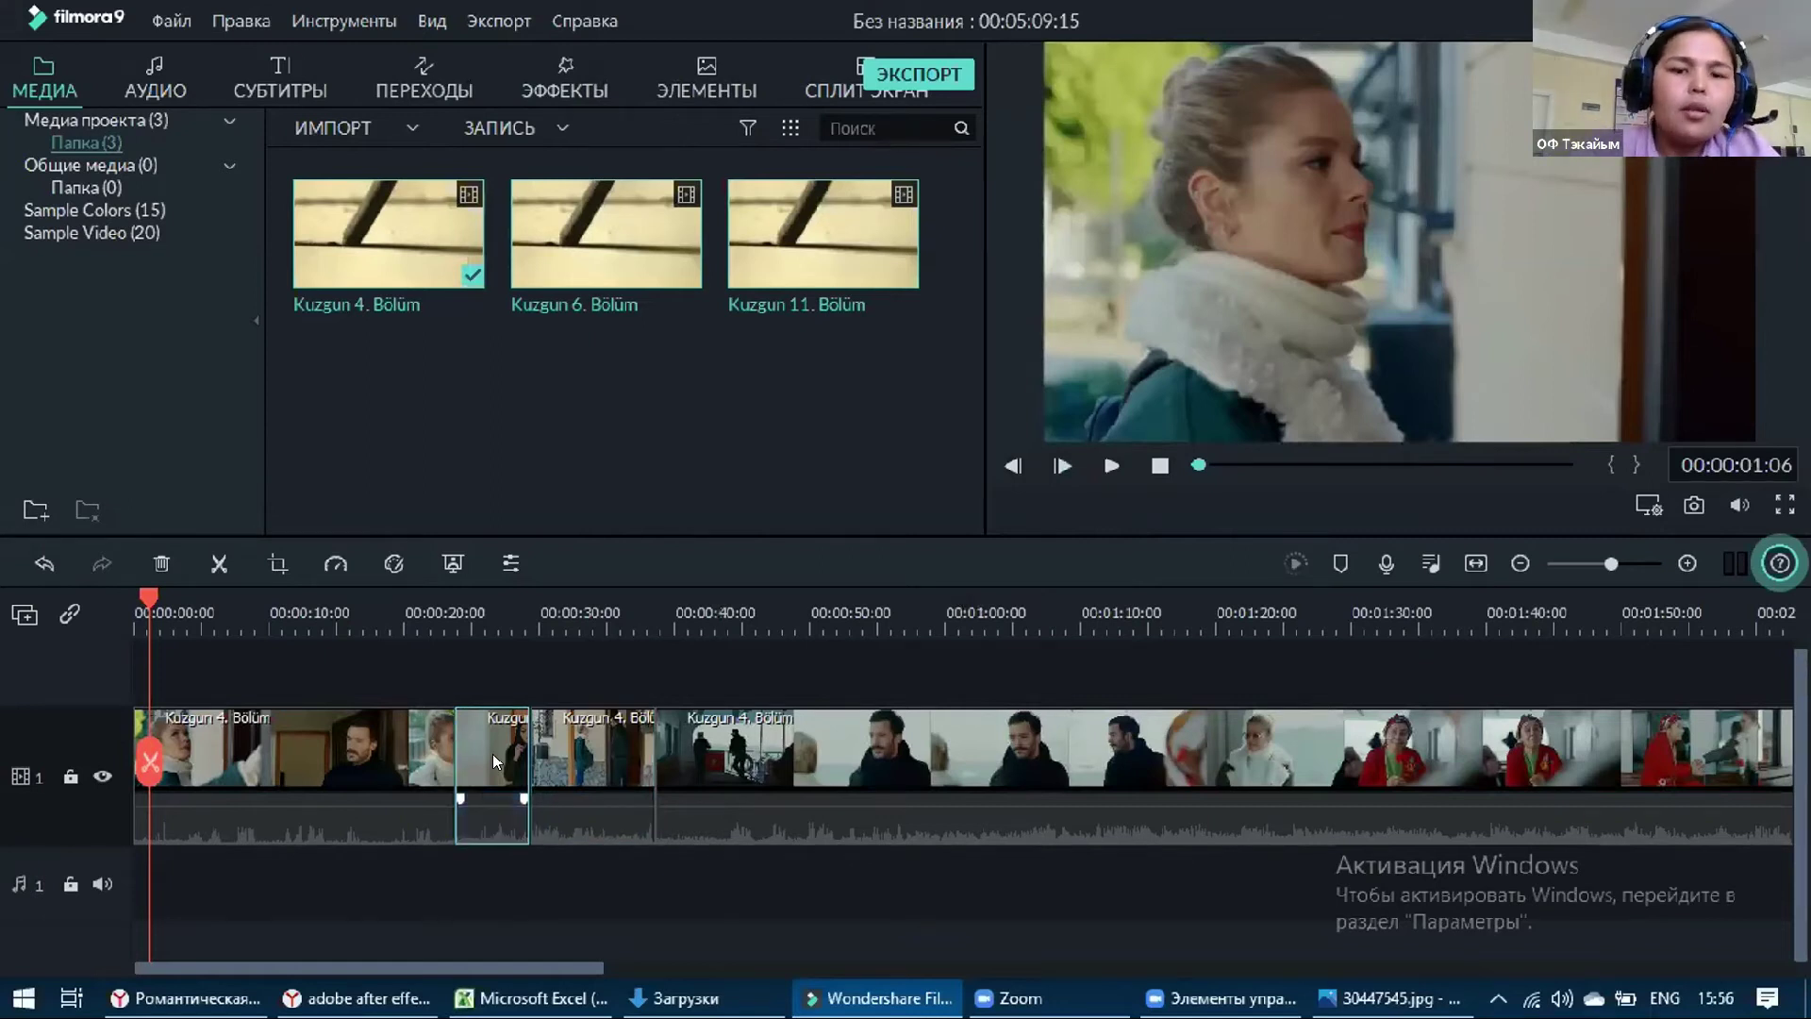
Mute the last two Kuzgun 4. Bölüm segments at the end of the sequence
{"action": "left_click_drag", "start_coordinate": [408, 961], "coordinate": [1039, 966]}
{"action": "scroll", "coordinate": [1087, 755], "scroll_direction": "down", "scroll_amount": 1}
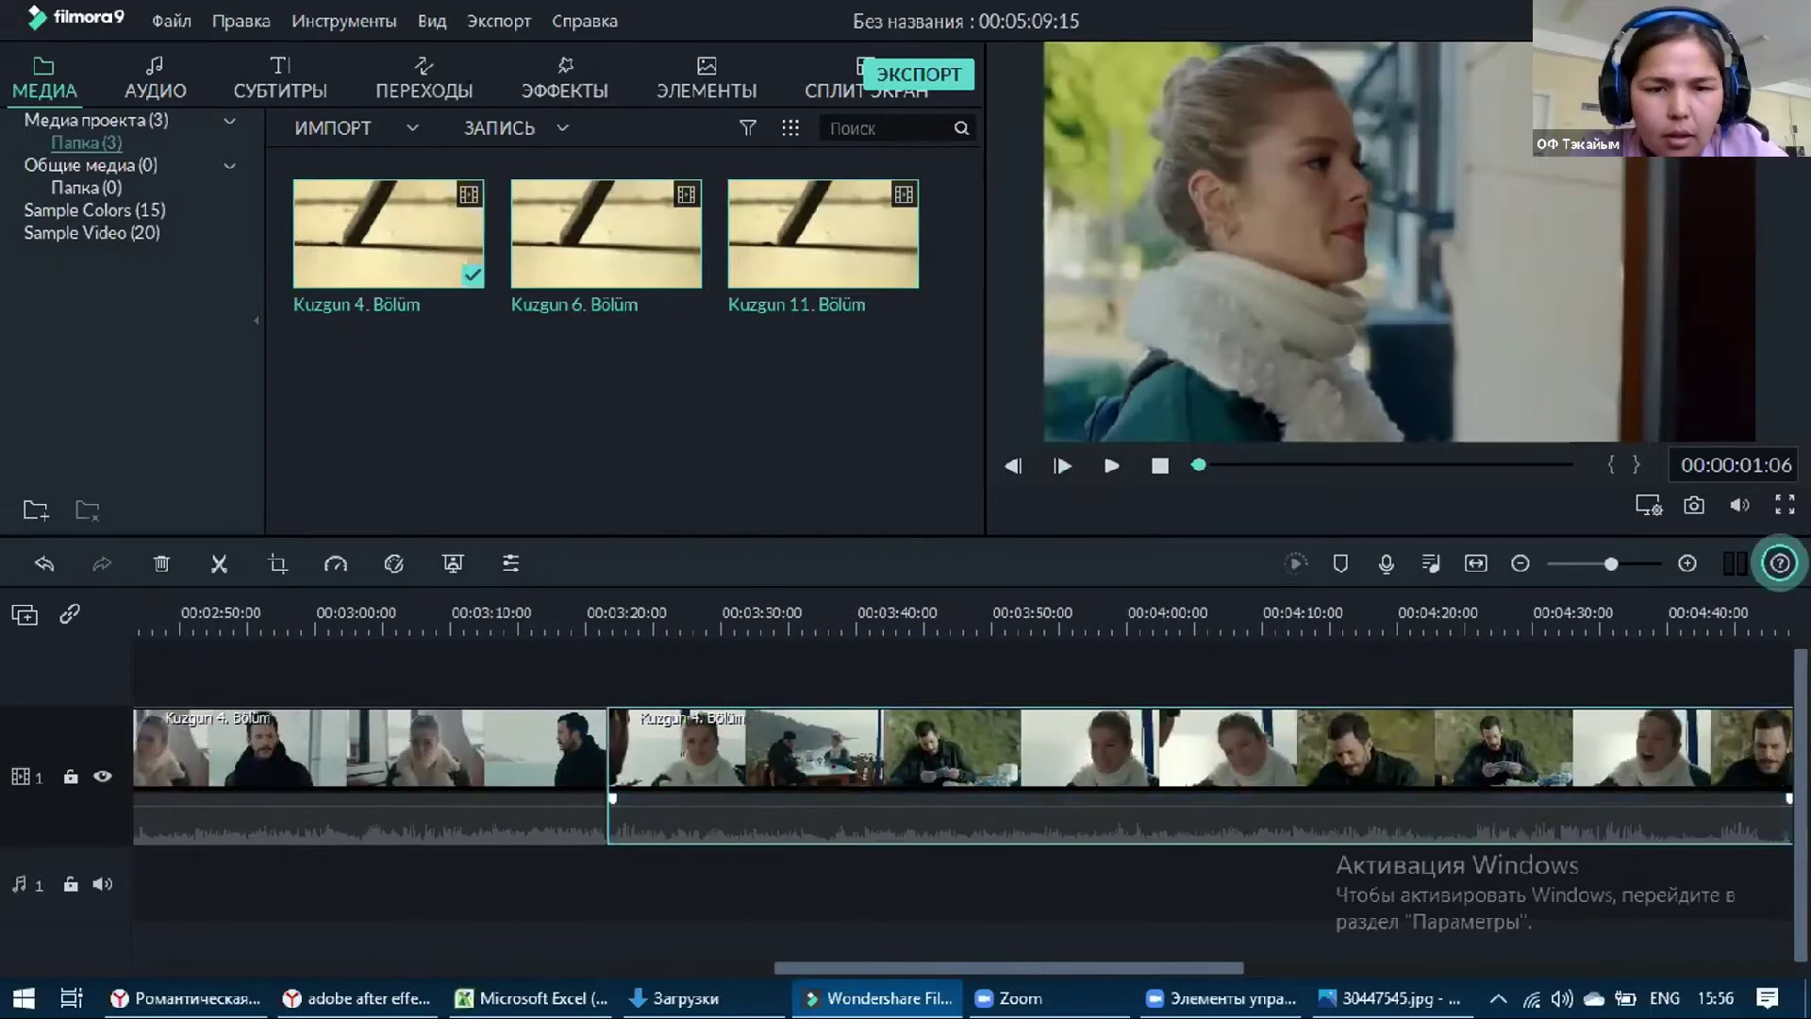
{"action": "scroll", "coordinate": [1126, 877], "scroll_direction": "down", "scroll_amount": 15}
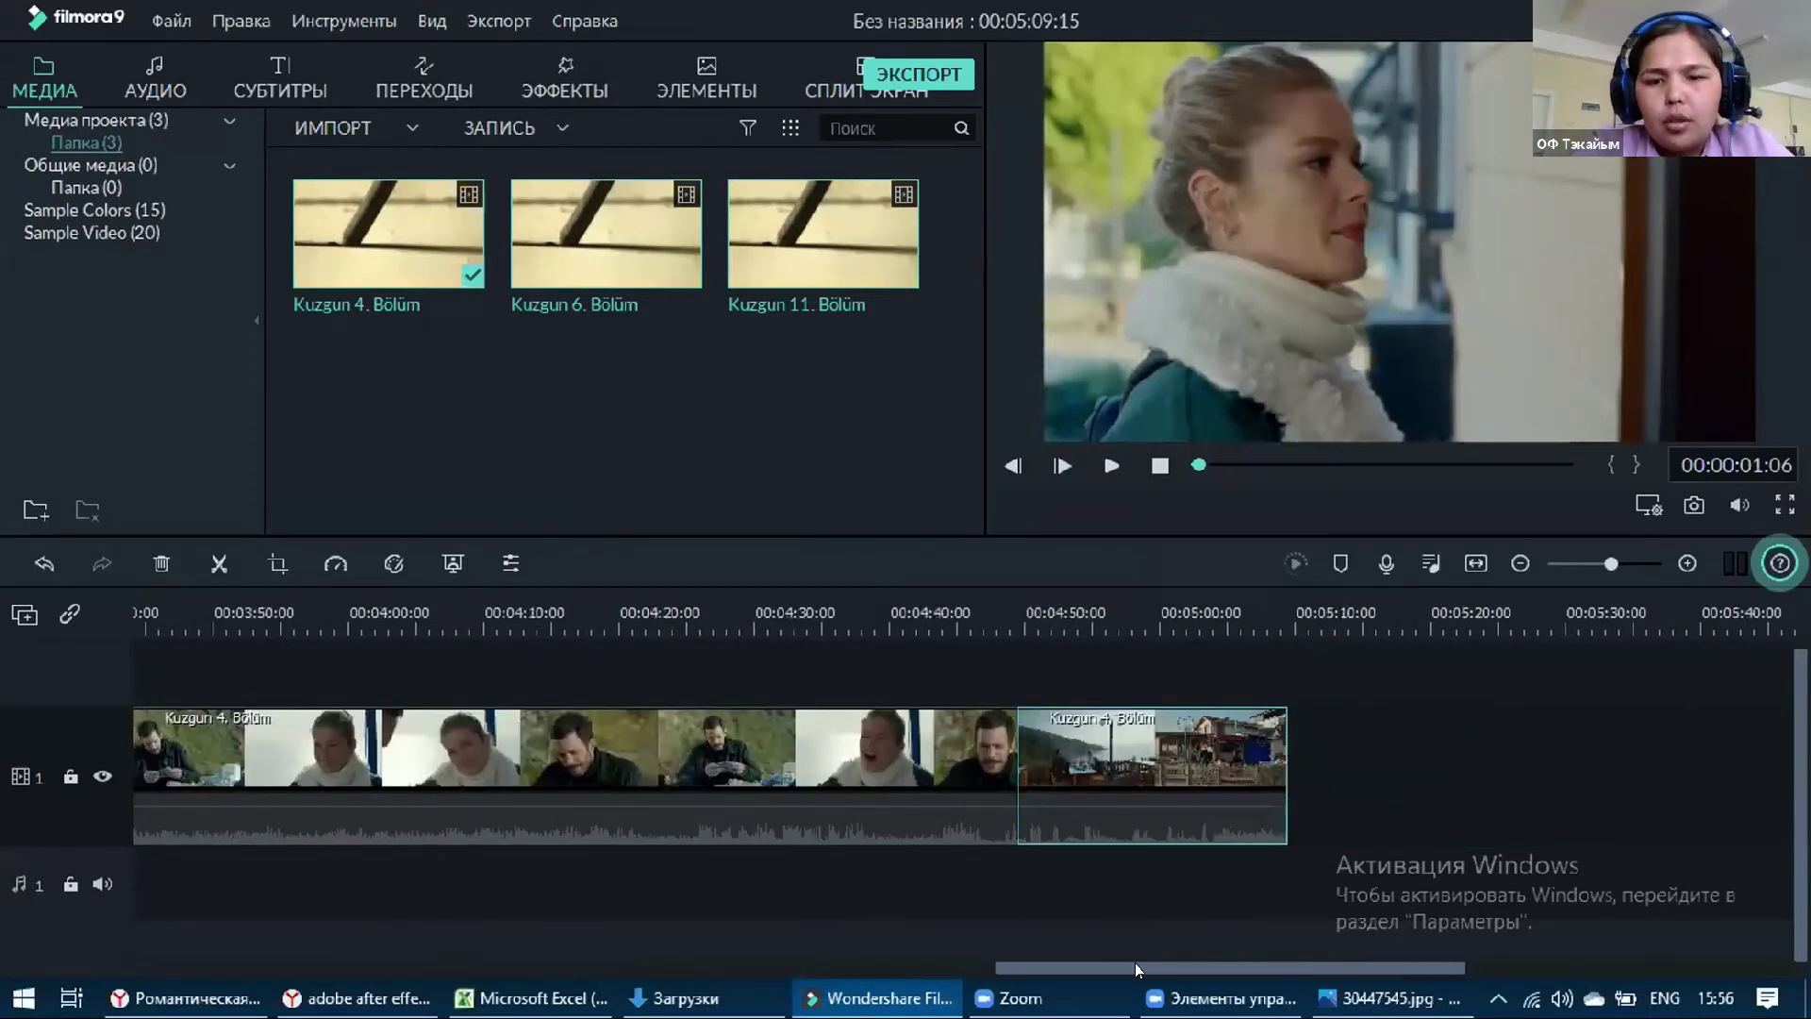
{"action": "scroll", "coordinate": [1135, 962], "scroll_direction": "up", "scroll_amount": 11}
{"action": "scroll", "coordinate": [660, 971], "scroll_direction": "up", "scroll_amount": 12}
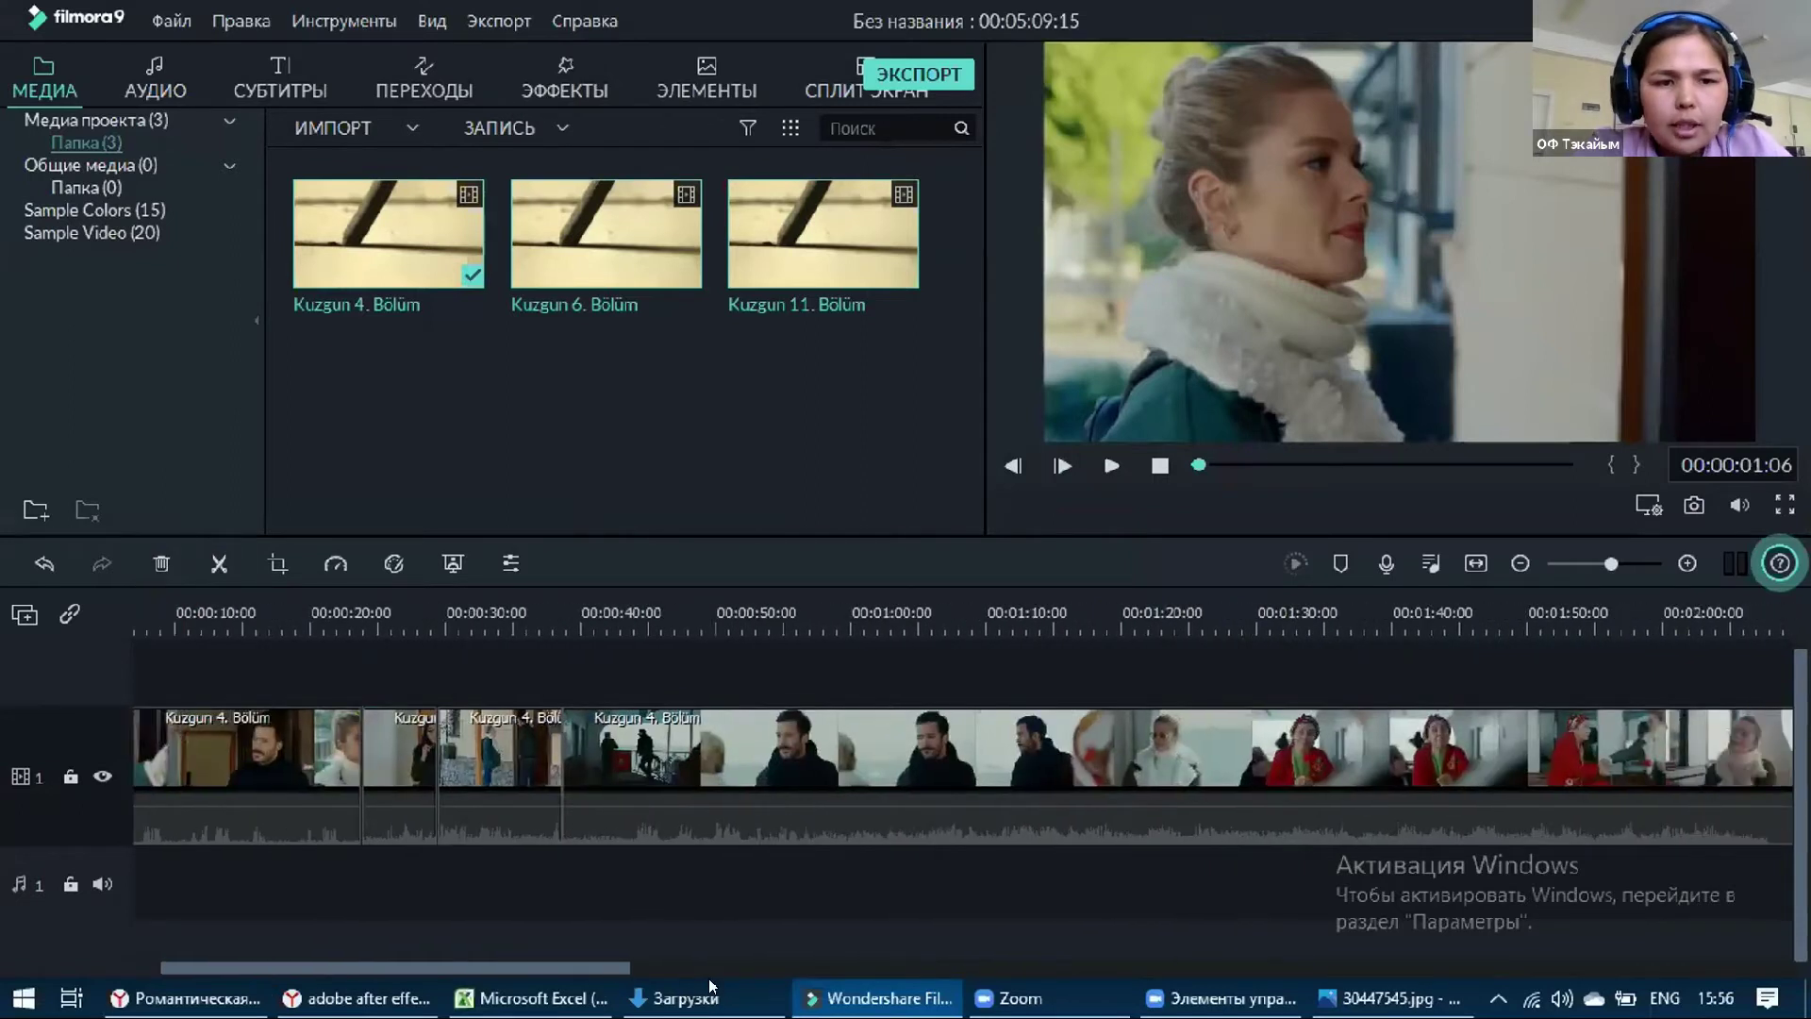
{"action": "scroll", "coordinate": [580, 838], "scroll_direction": "up", "scroll_amount": 13}
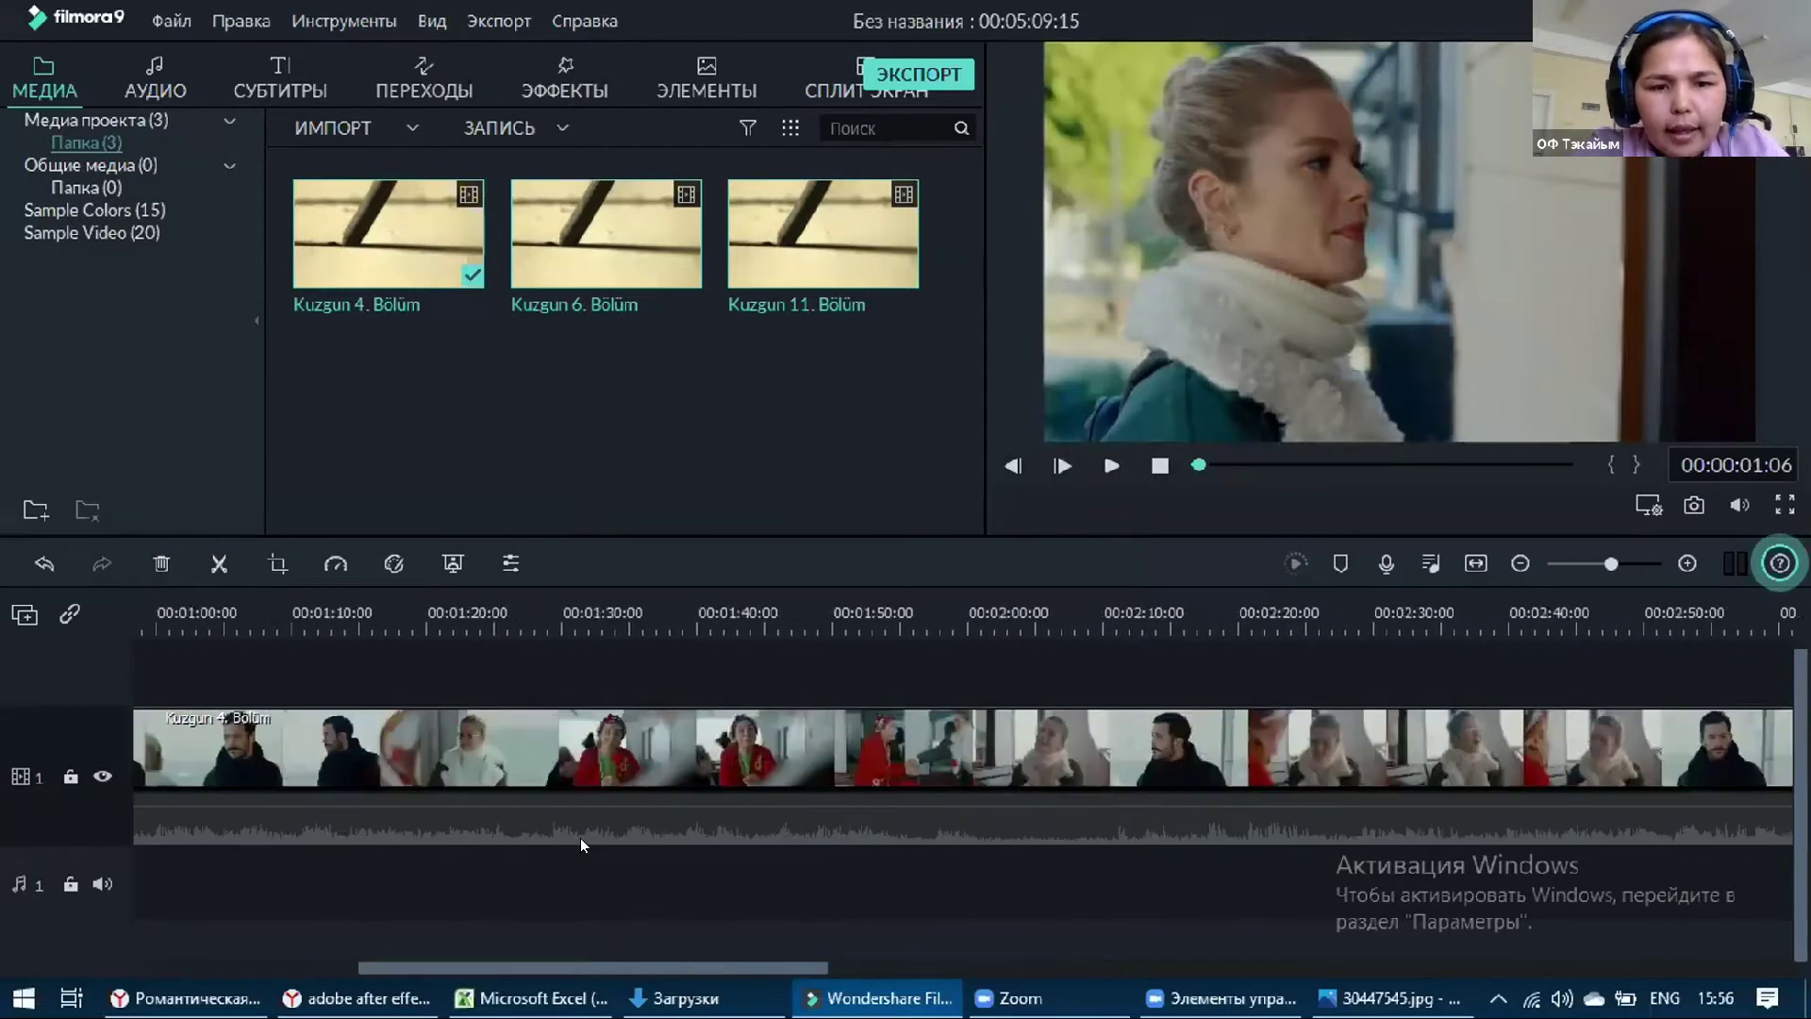
{"action": "left_click", "coordinate": [620, 866]}
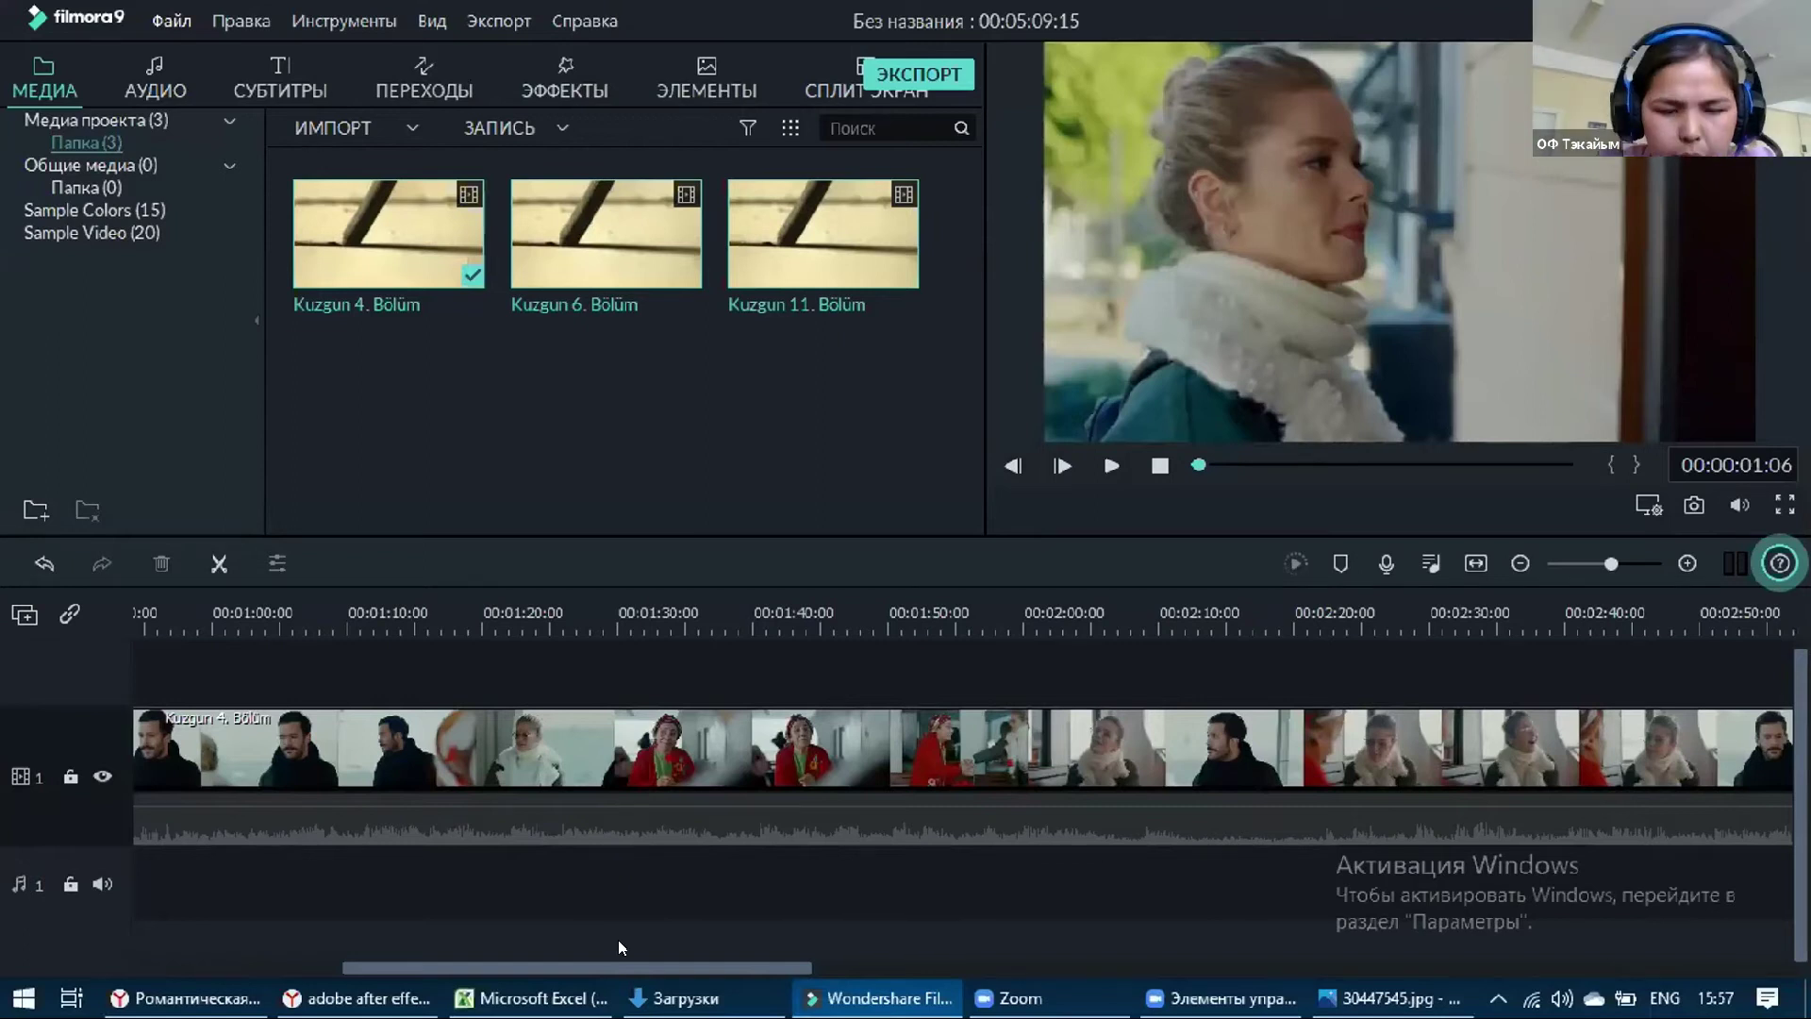
{"action": "left_click_drag", "start_coordinate": [1609, 563], "coordinate": [1606, 563]}
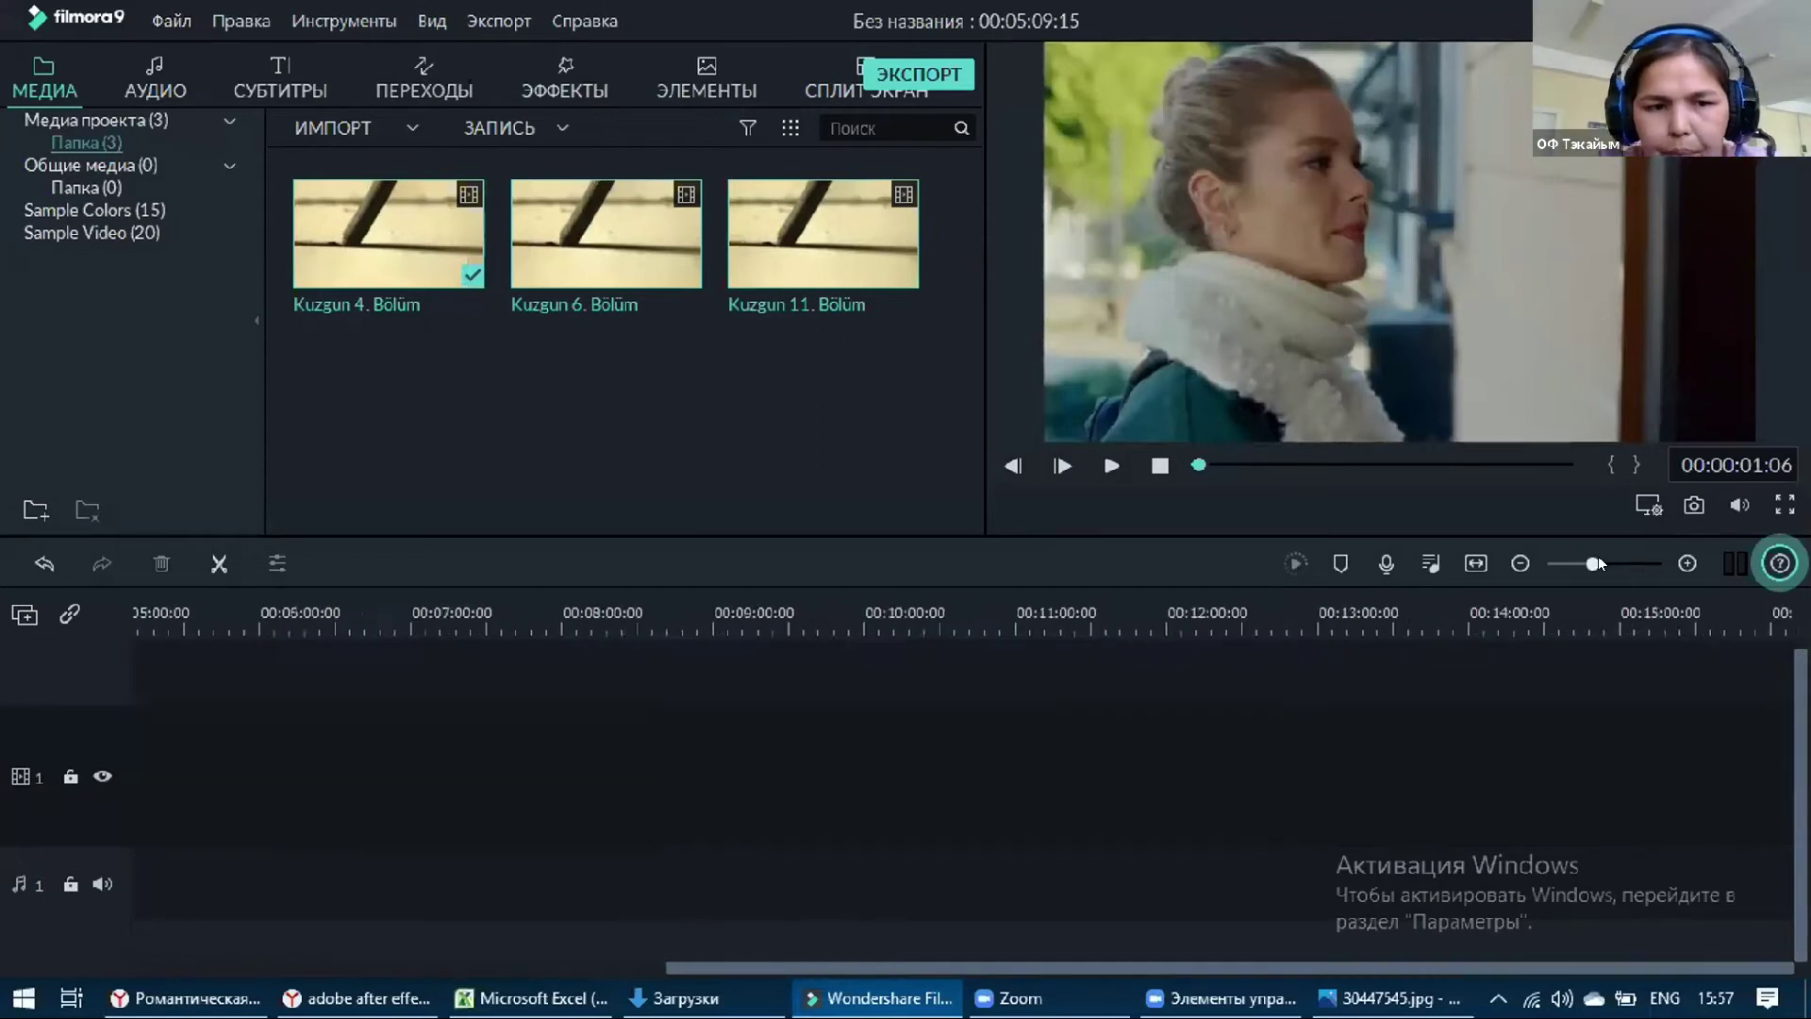
Group all the Kuzgun 4. Bölüm segments on the timeline and shift the group to start at 00:00:01:06
{"action": "left_click_drag", "start_coordinate": [1236, 967], "coordinate": [766, 967]}
{"action": "left_click_drag", "start_coordinate": [1605, 563], "coordinate": [1593, 563]}
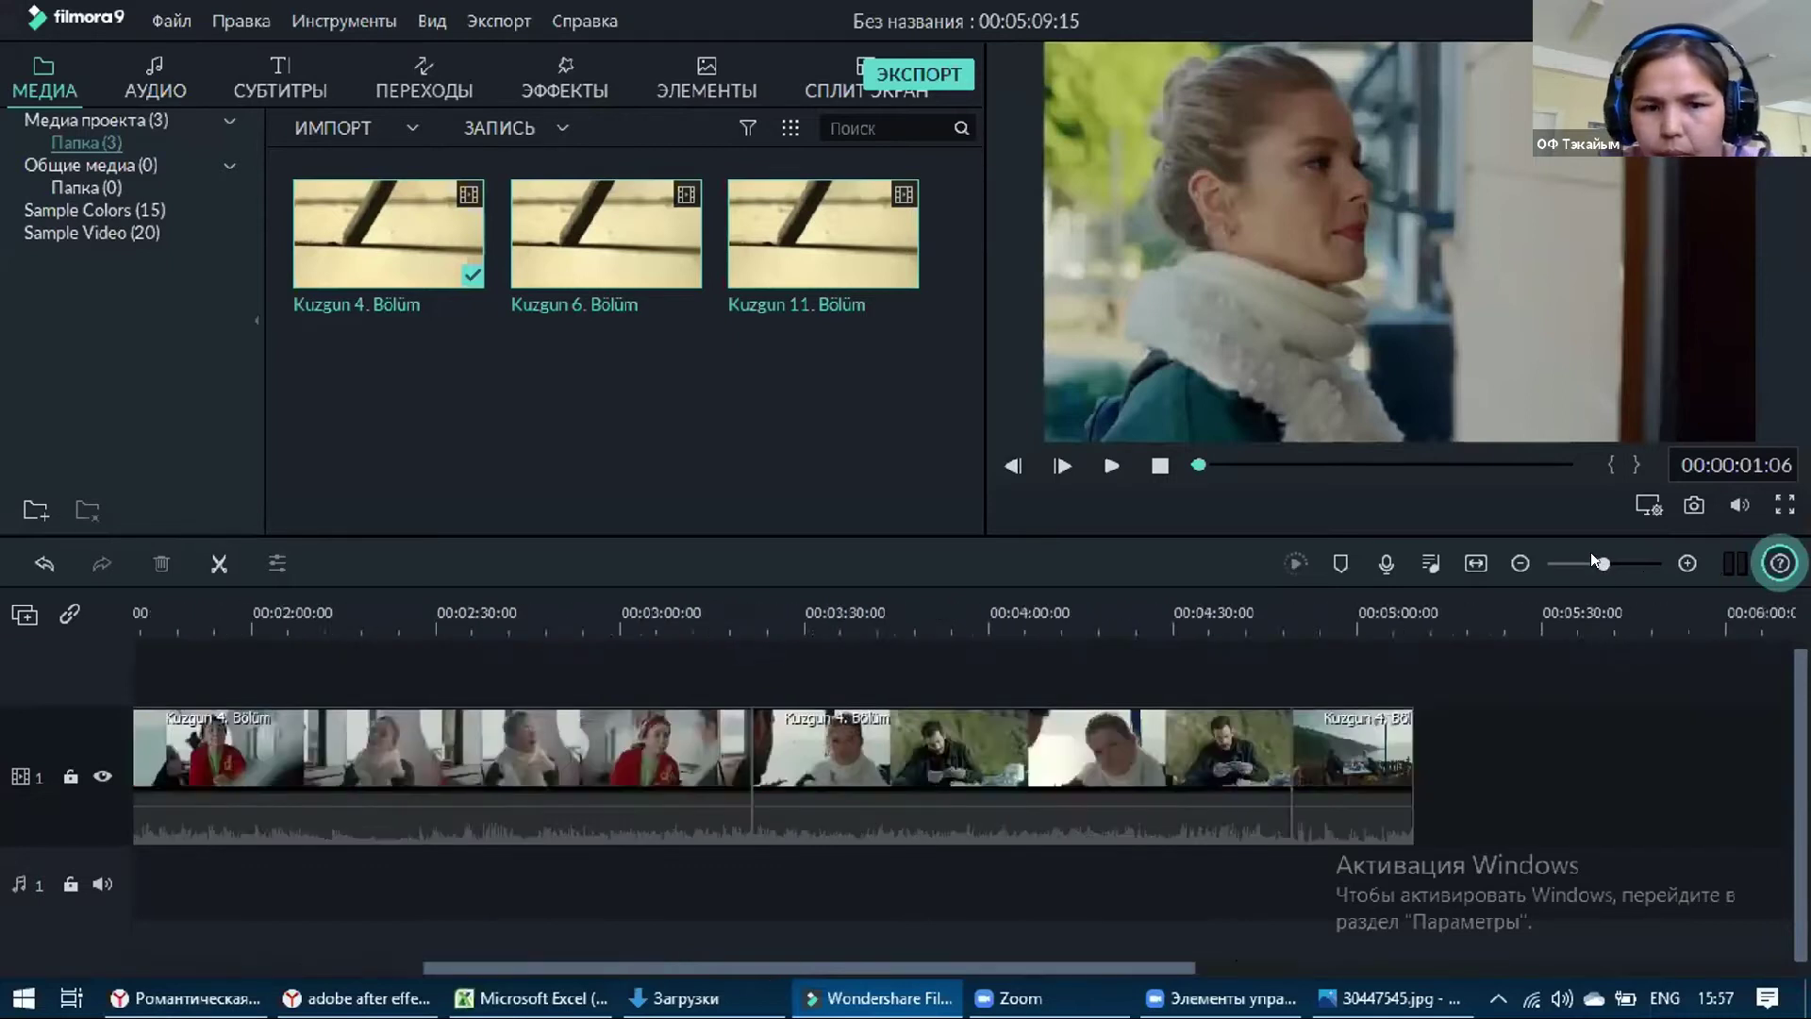
{"action": "left_click_drag", "start_coordinate": [1064, 967], "coordinate": [830, 967]}
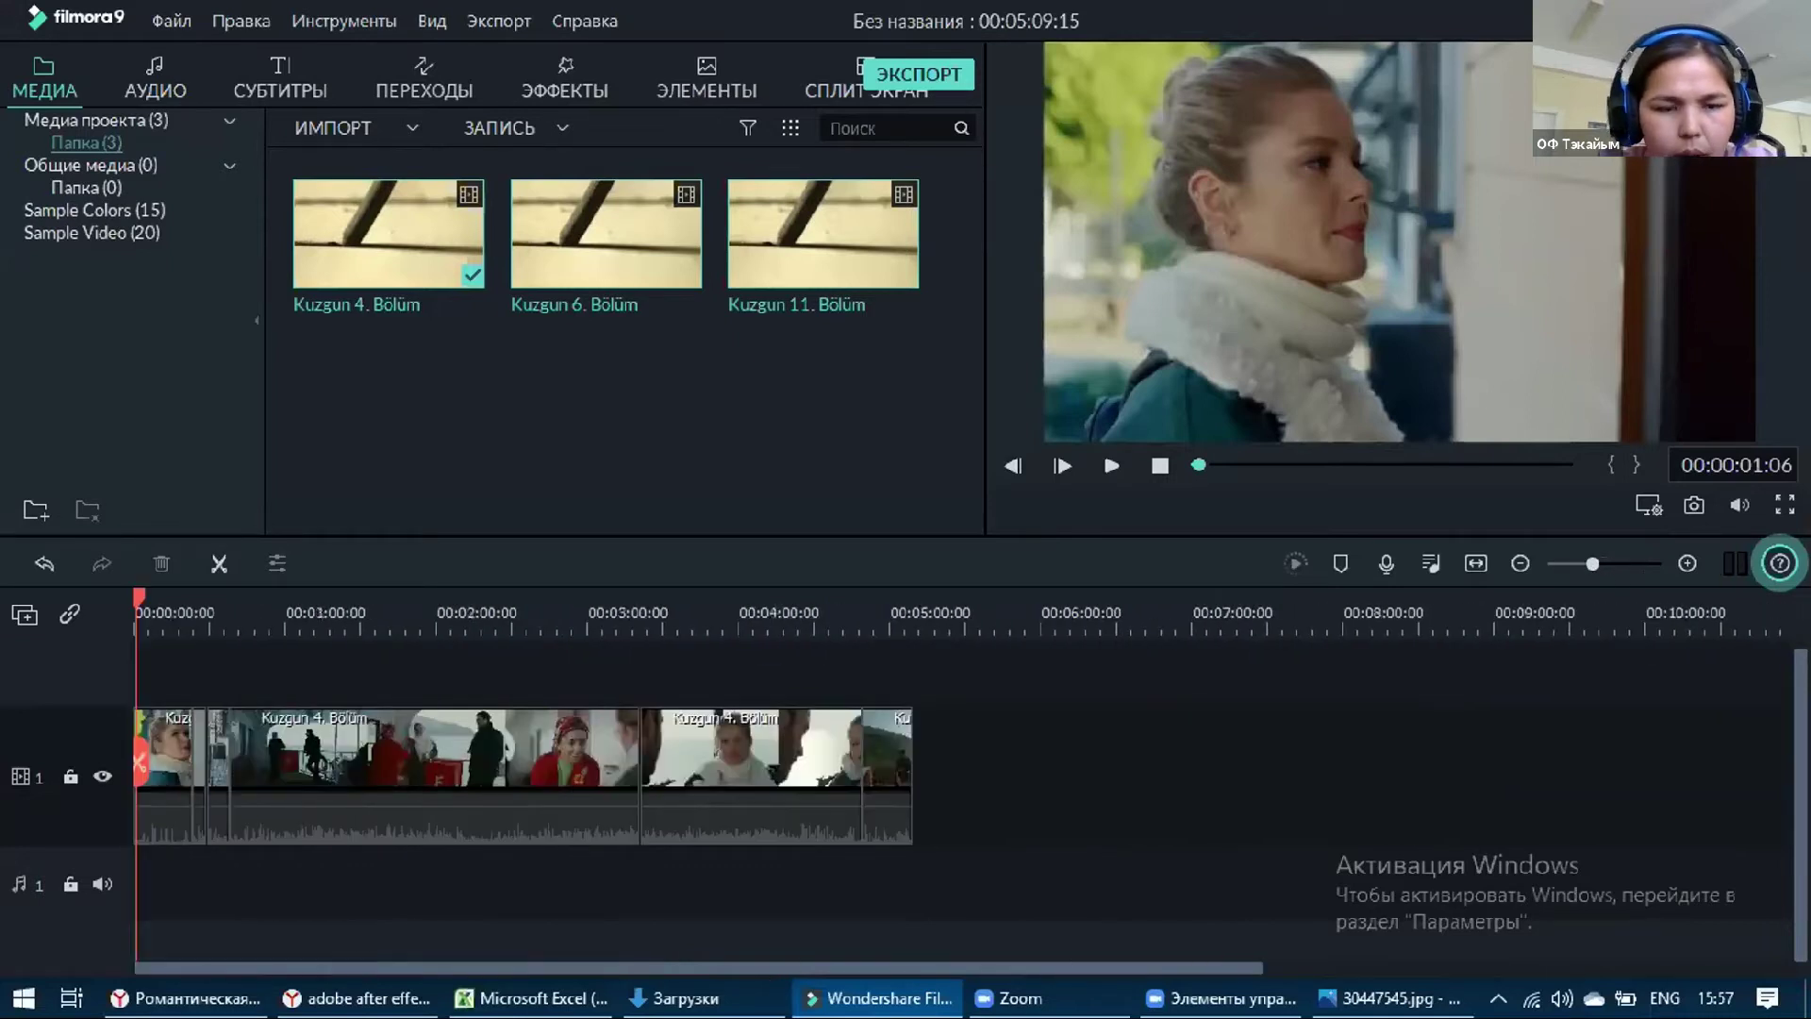
{"action": "left_click", "coordinate": [754, 755]}
{"action": "left_click_drag", "start_coordinate": [66, 674], "coordinate": [1120, 823]}
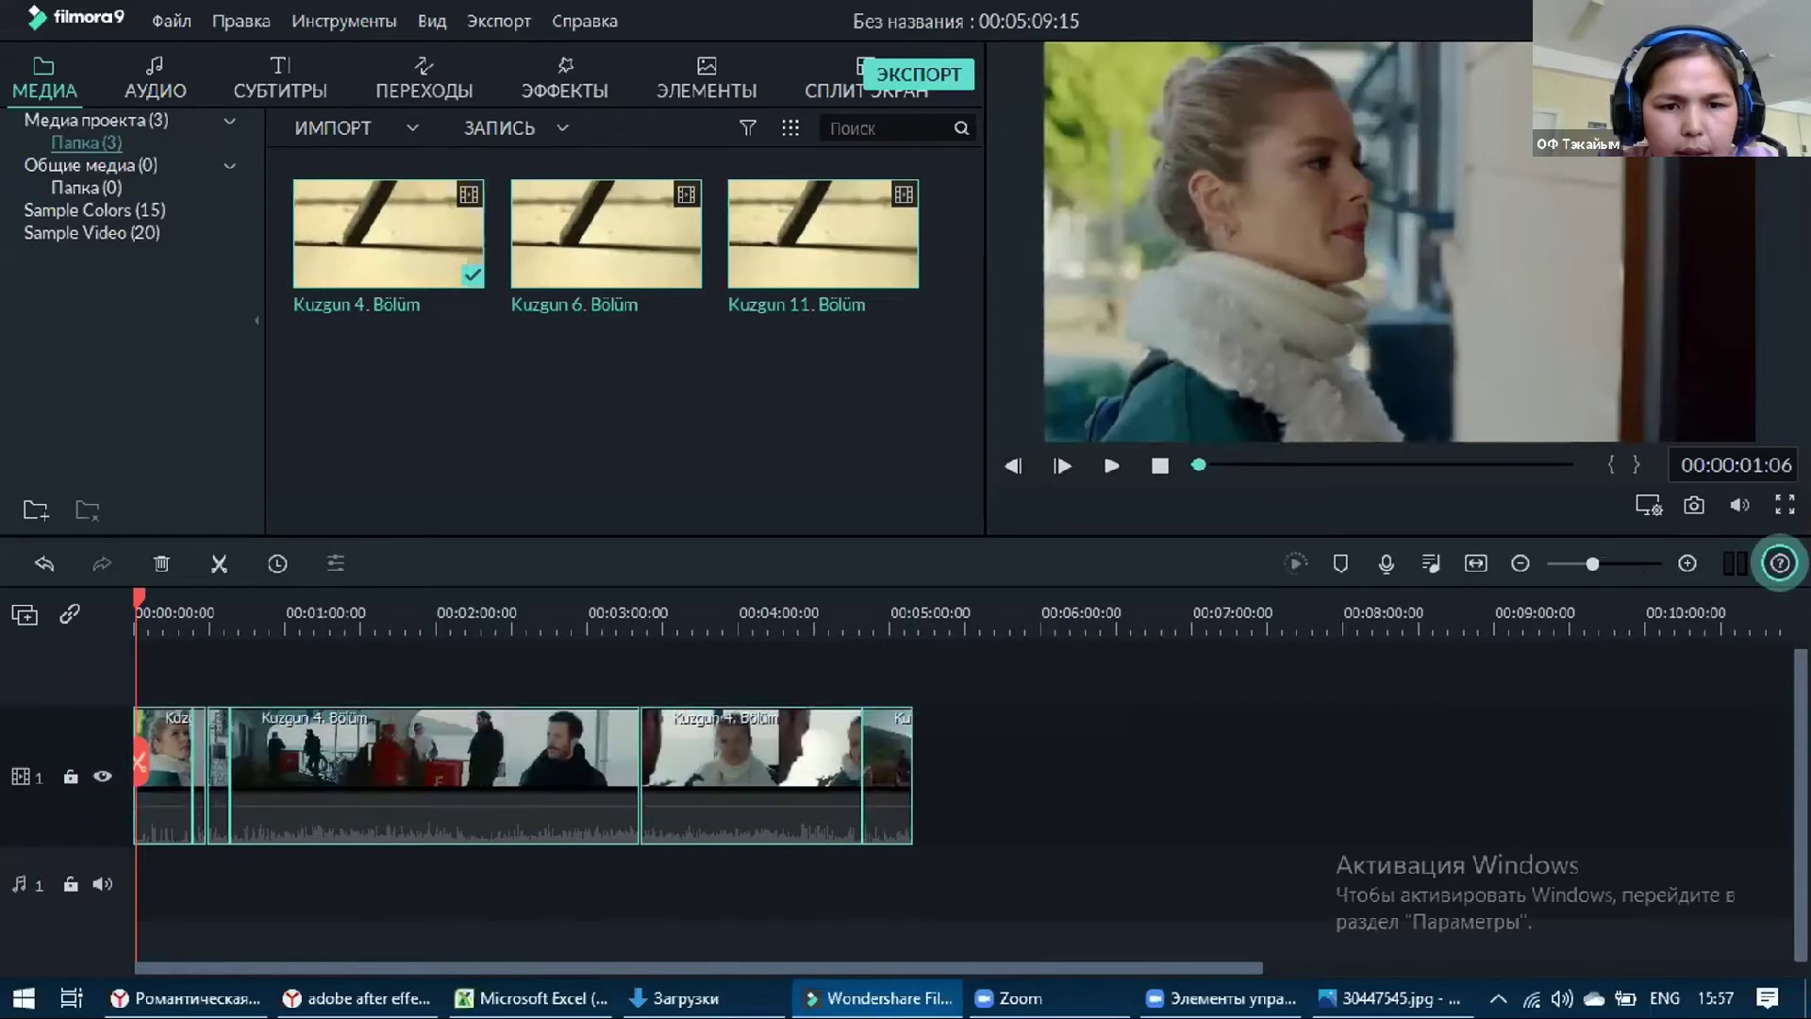
{"action": "right_click", "coordinate": [563, 730]}
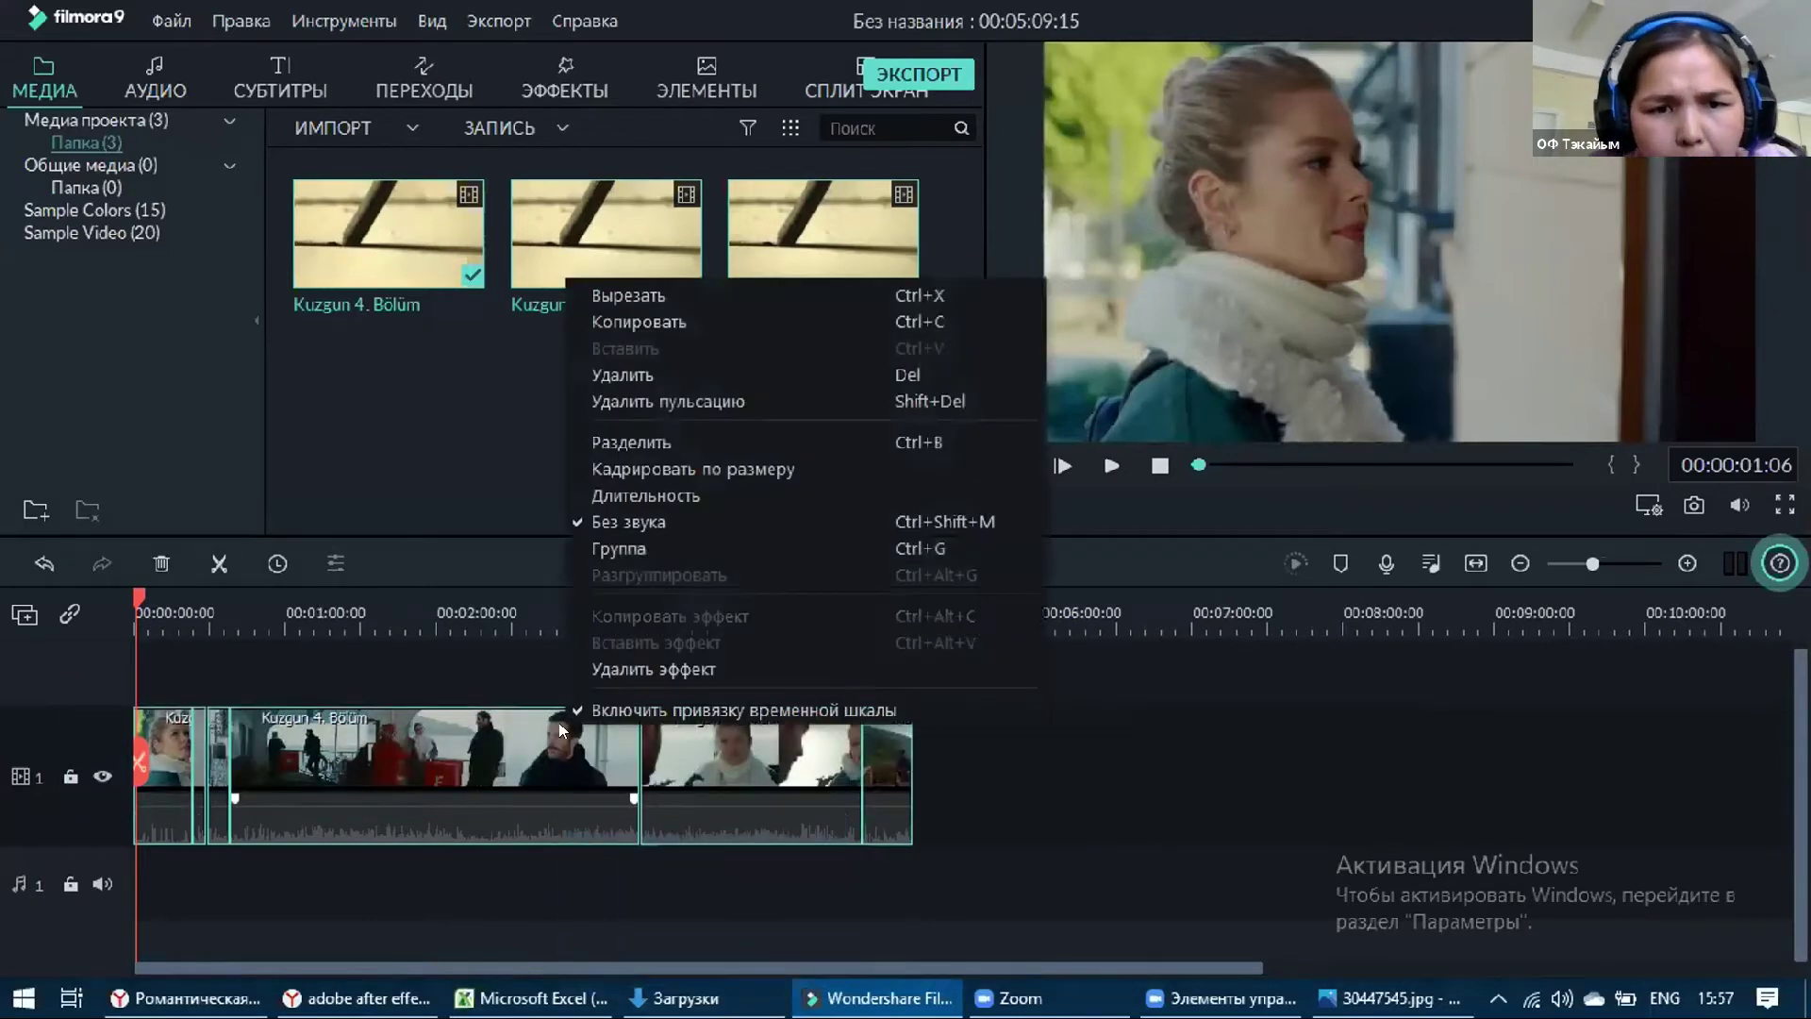
{"action": "left_click", "coordinate": [684, 545]}
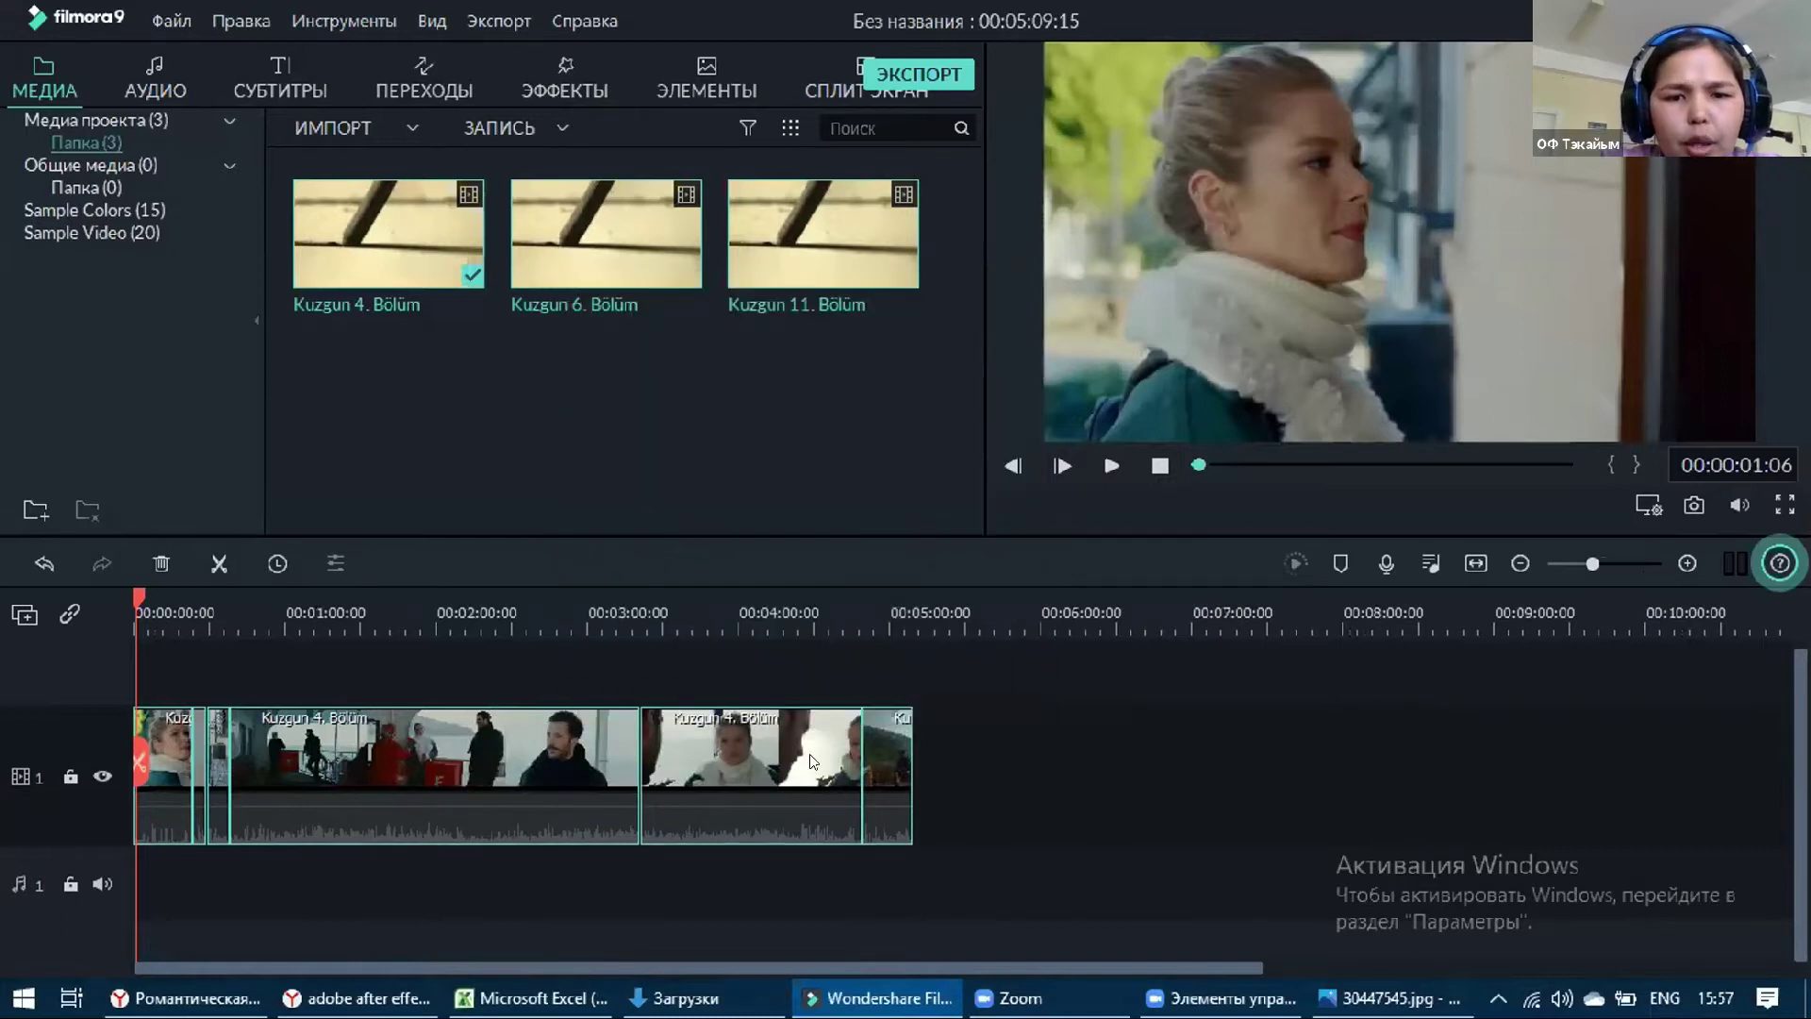
{"action": "left_click_drag", "start_coordinate": [939, 755], "coordinate": [576, 762]}
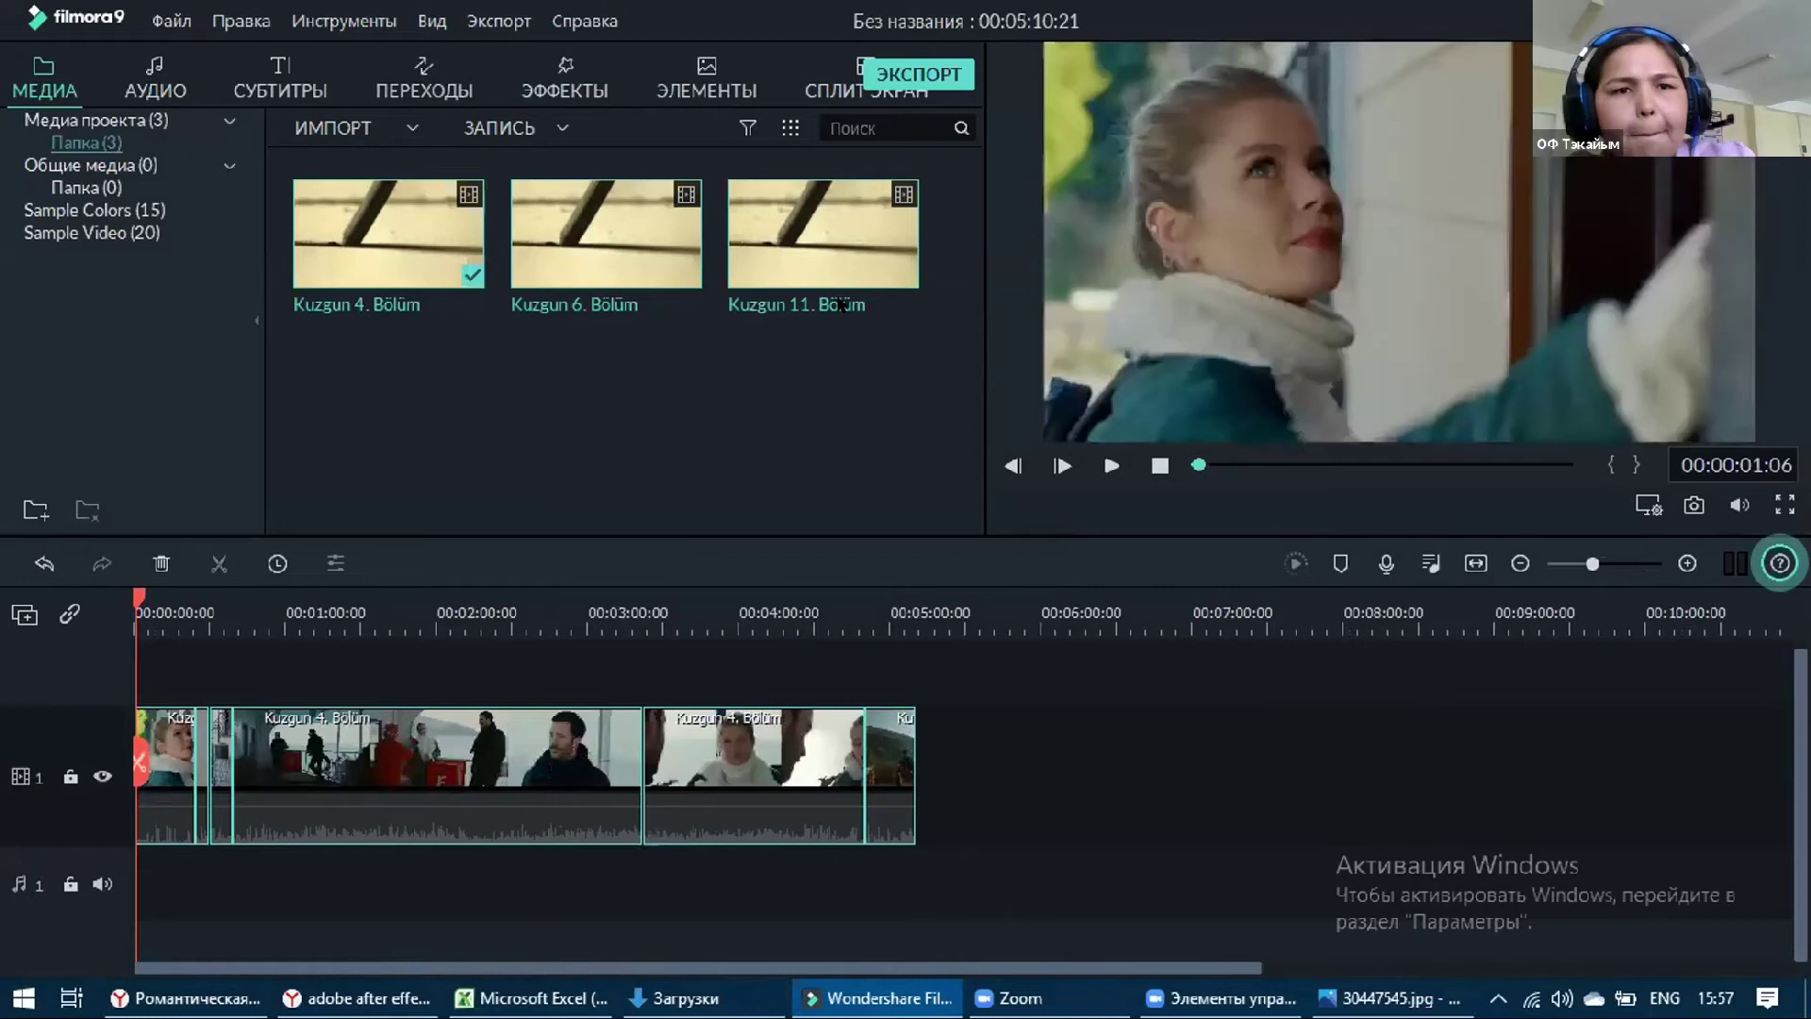
Add the Game of Thrones filter on video track 2 and stretch it over the whole Kuzgun 4. Bölüm sequence
{"action": "left_click", "coordinate": [597, 70]}
{"action": "mouse_move", "coordinate": [412, 326]}
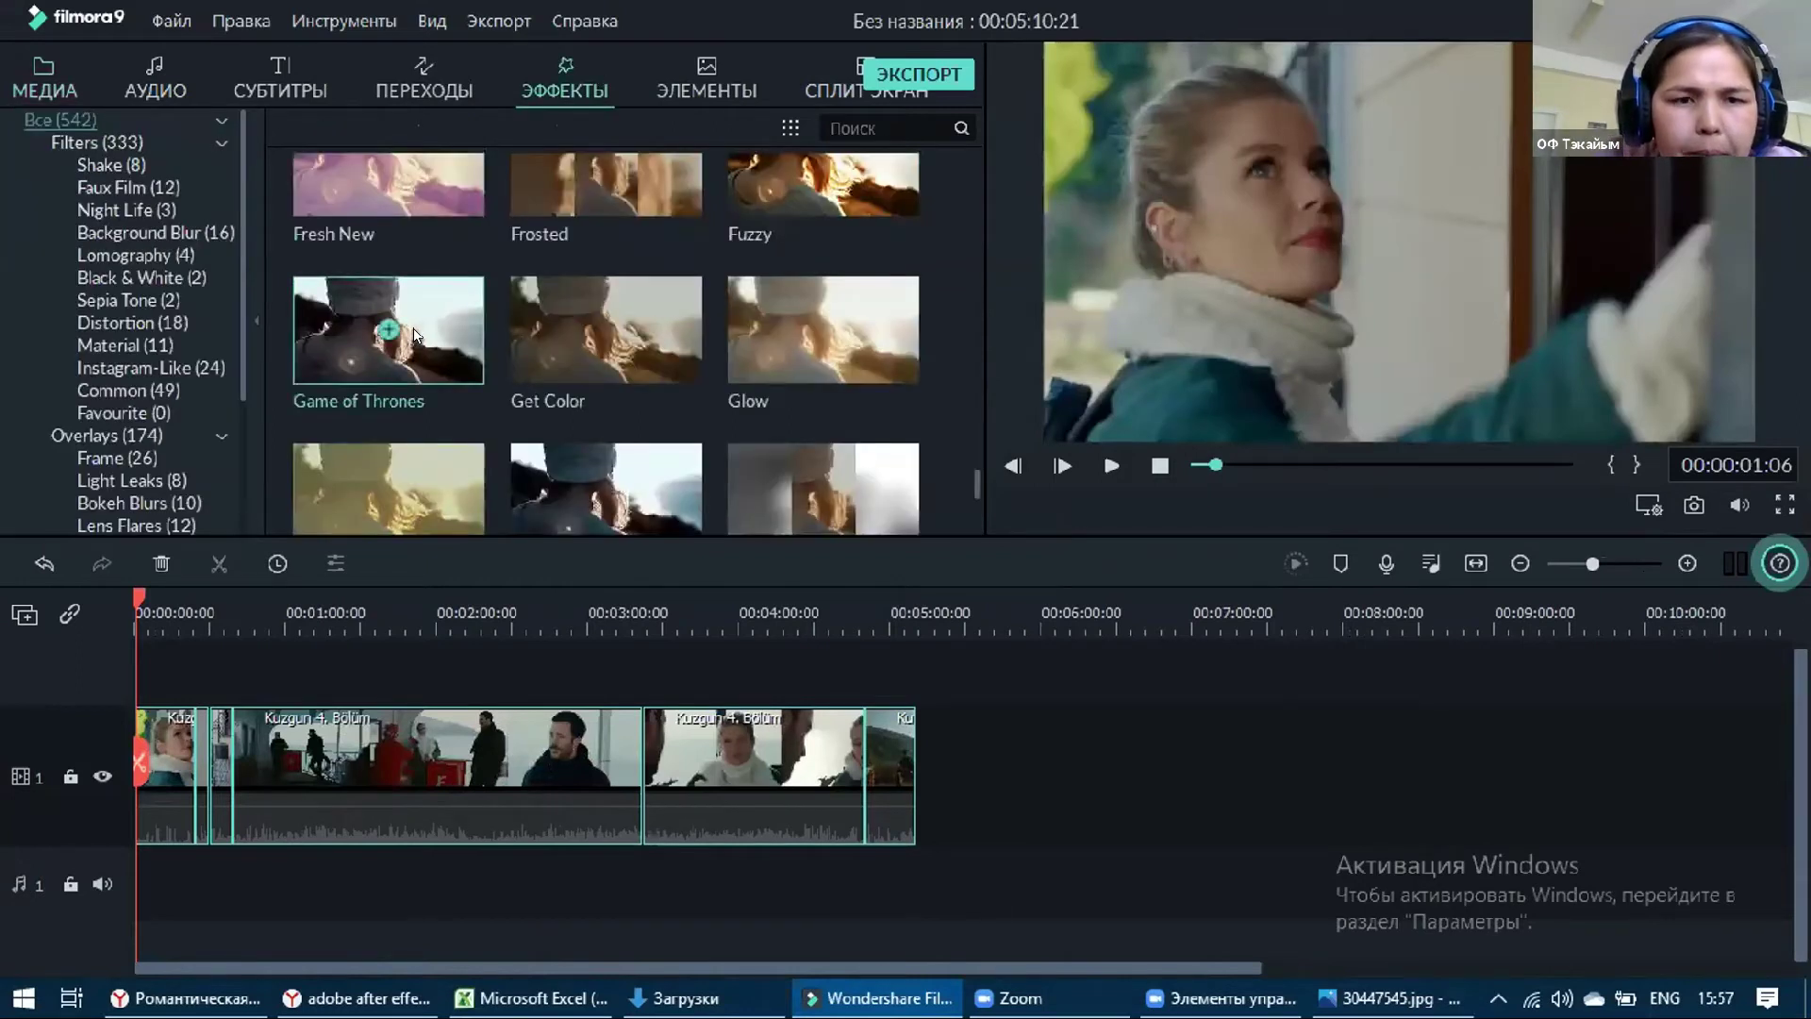
{"action": "left_click", "coordinate": [390, 330]}
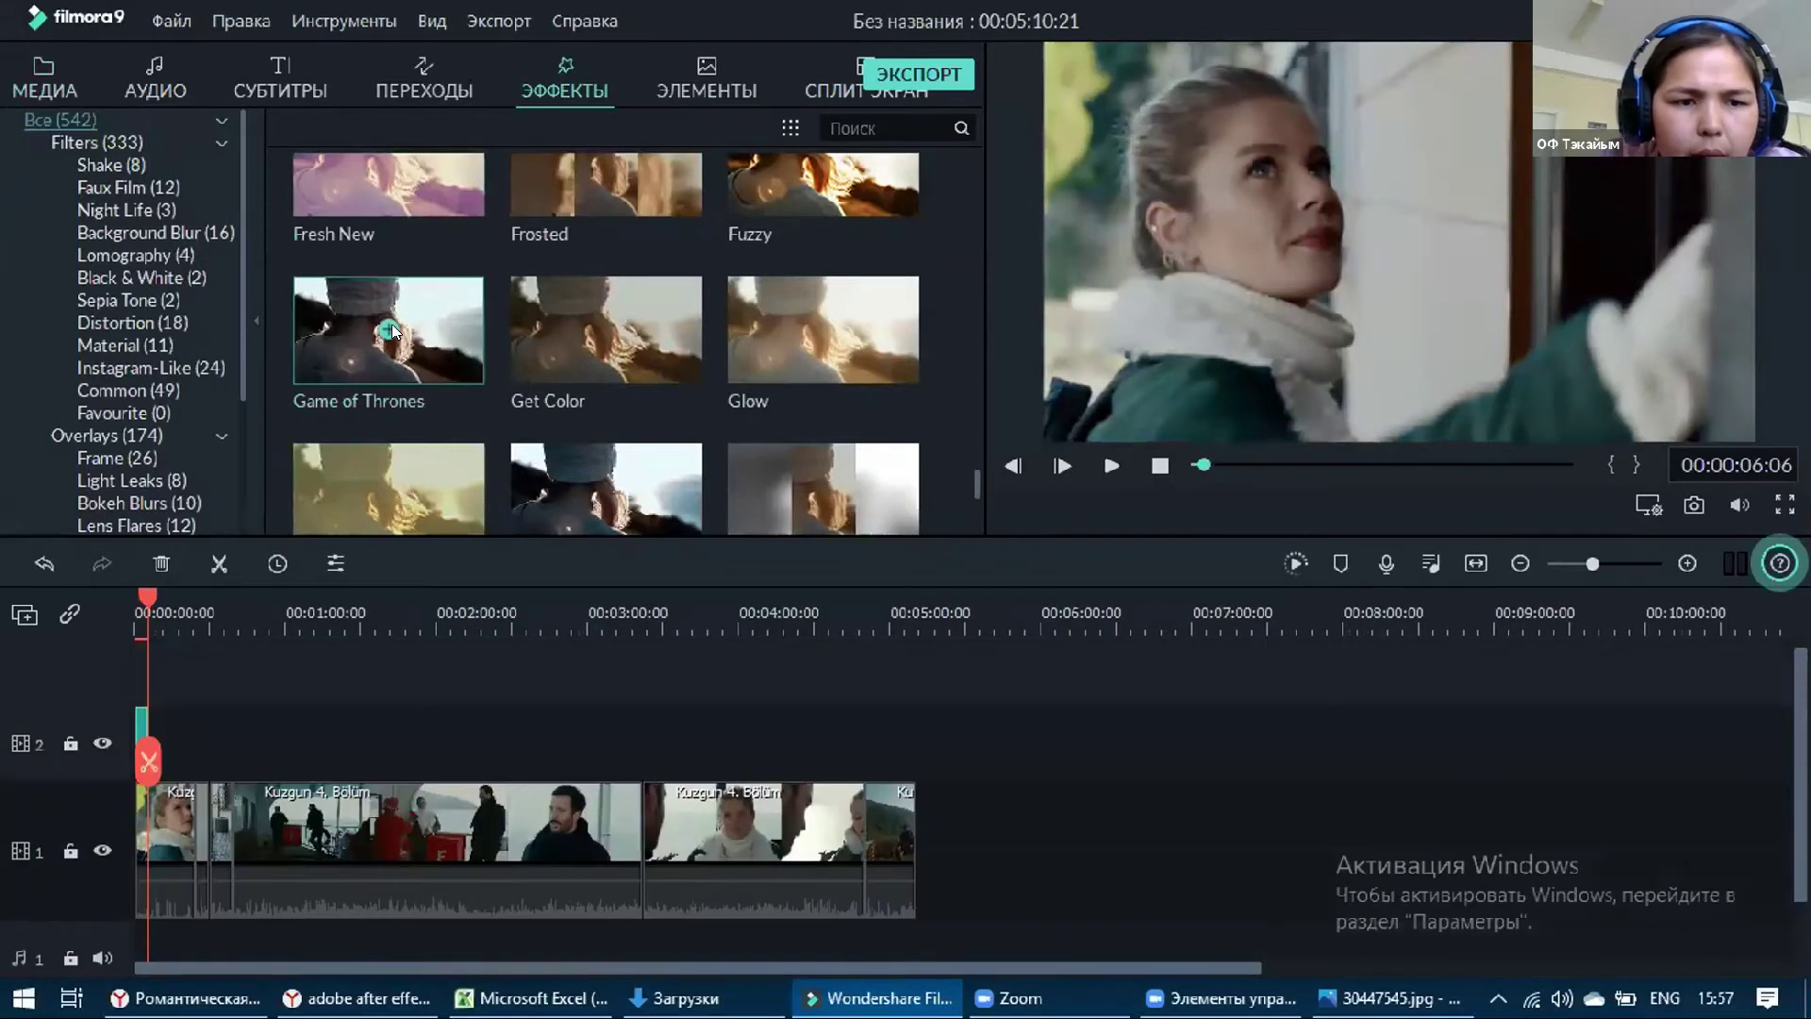
{"action": "left_click_drag", "start_coordinate": [859, 733], "coordinate": [964, 687]}
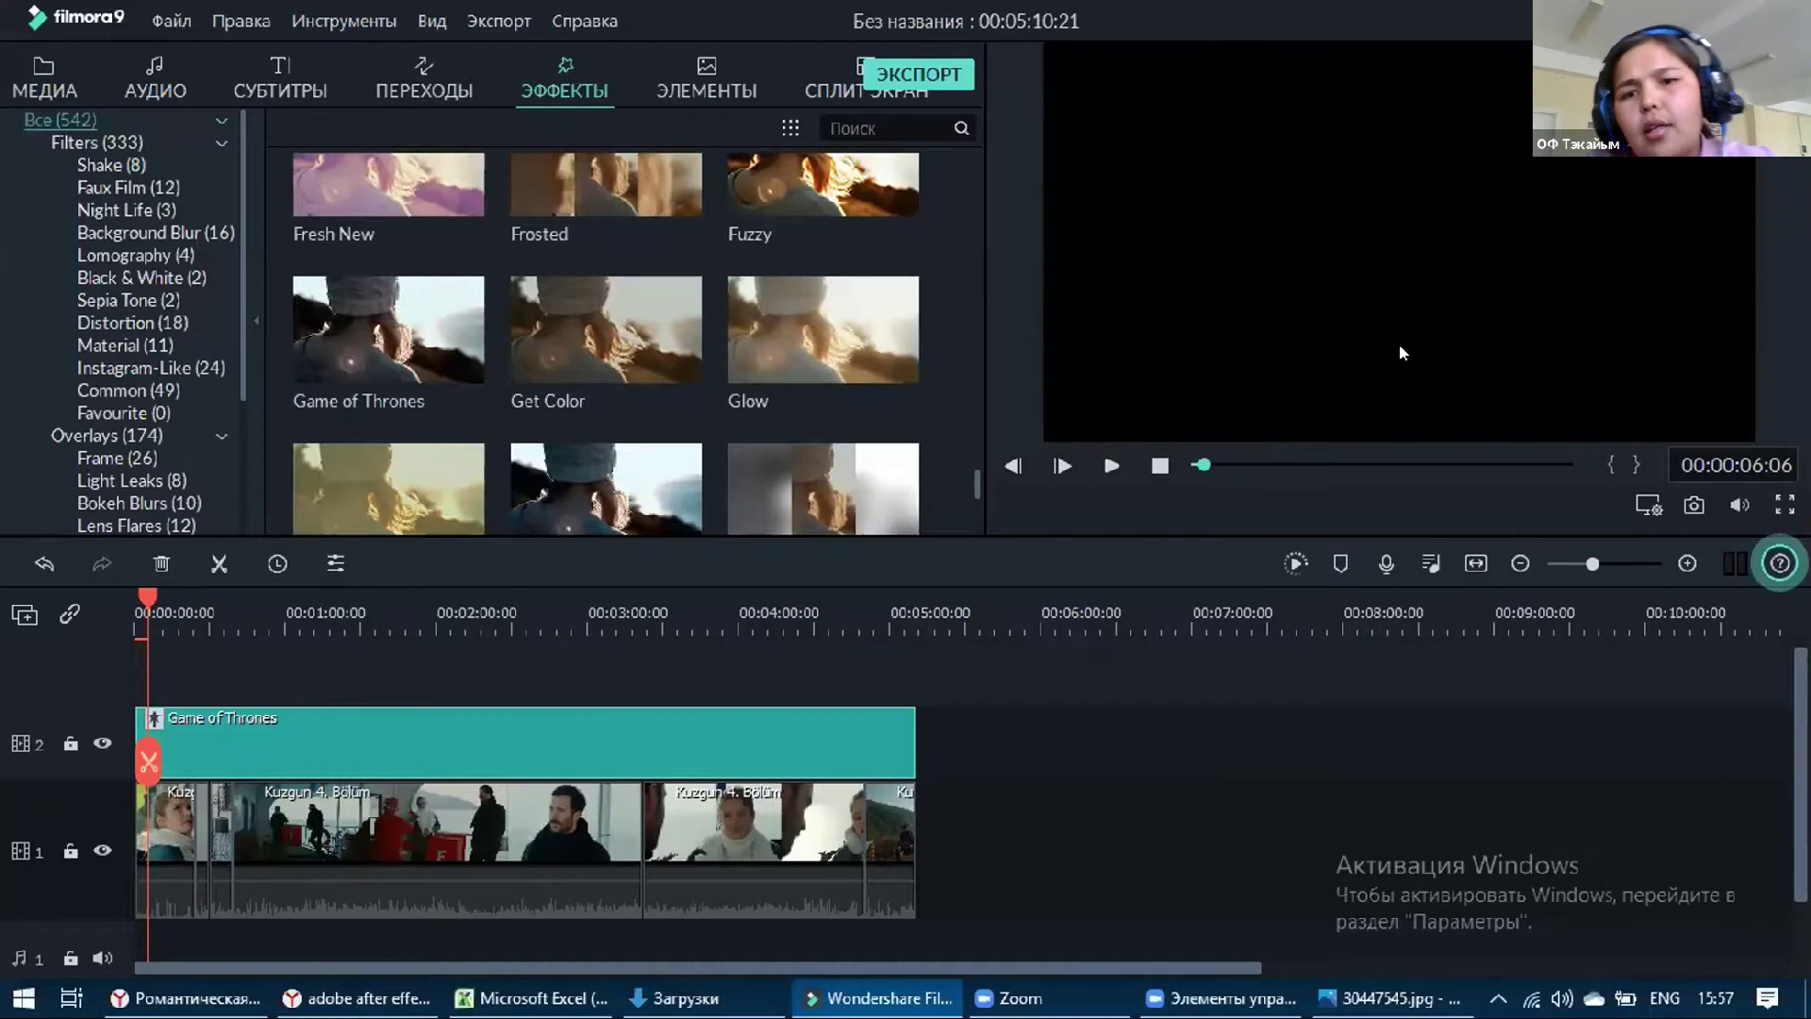
Preview the Game of Thrones filter's look in scenes throughout the sequence, from its start to about 00:04:35
{"action": "left_click", "coordinate": [1112, 467]}
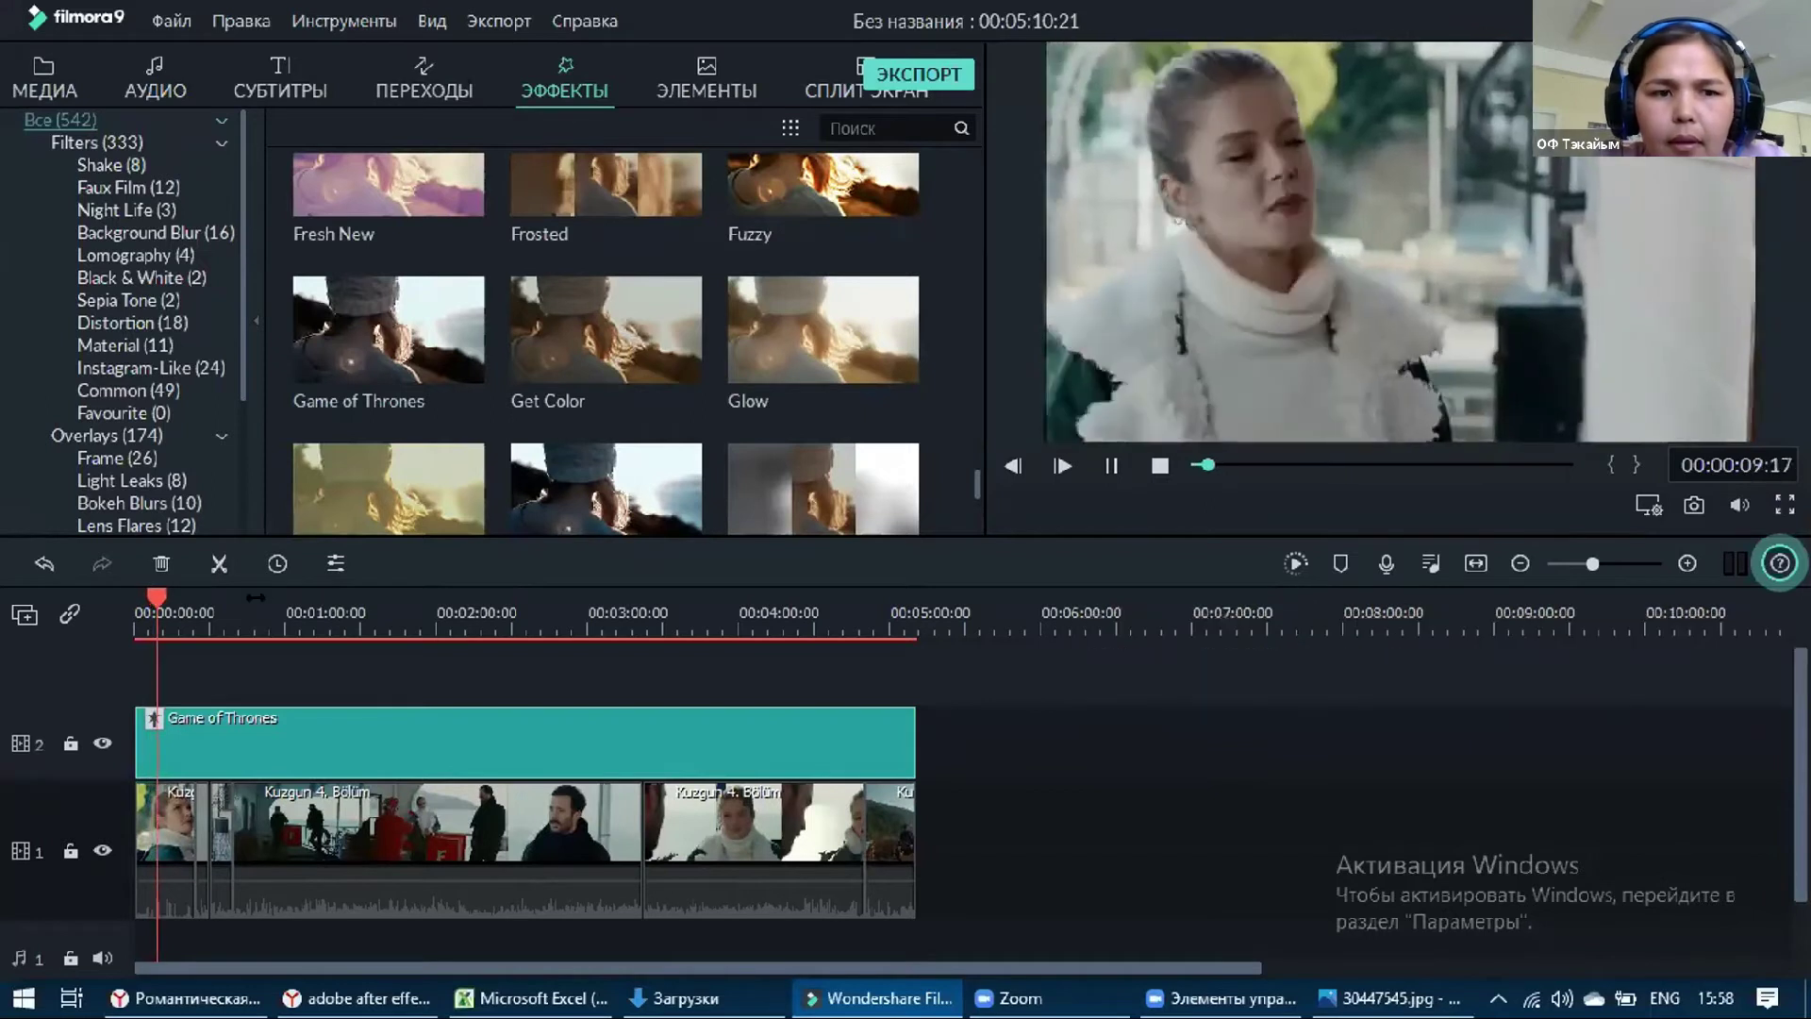
{"action": "left_click", "coordinate": [250, 600]}
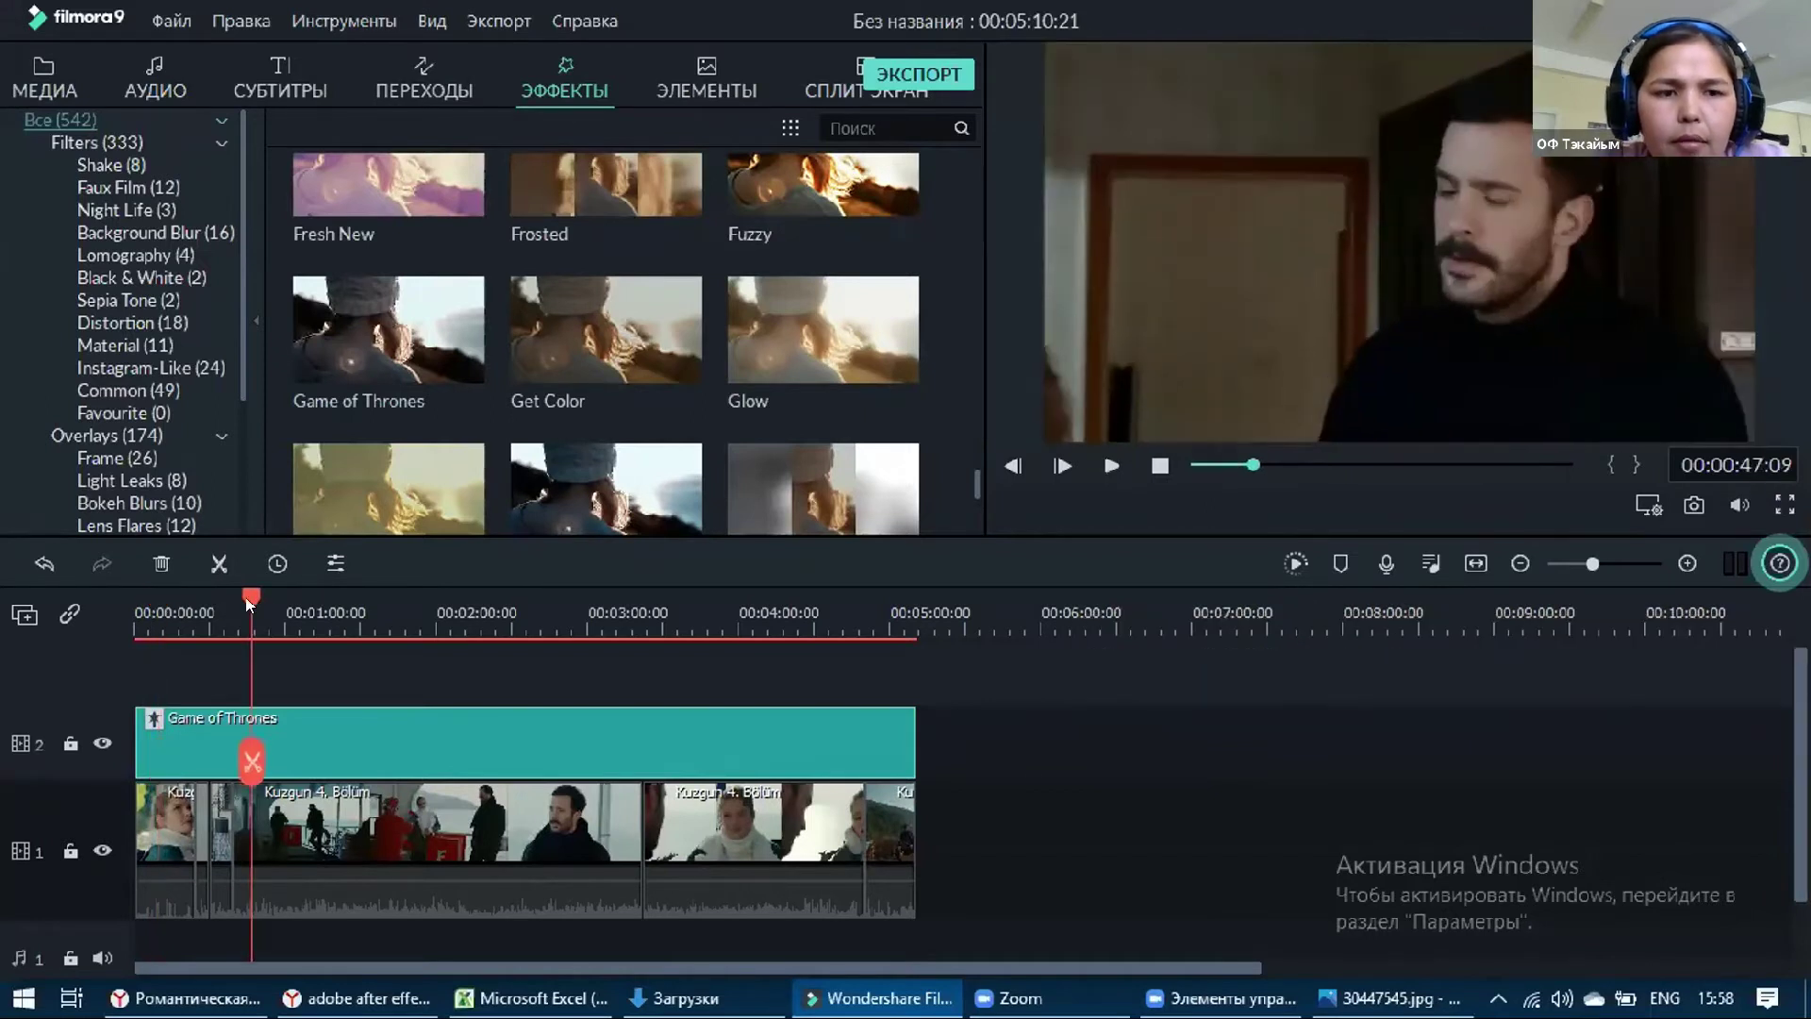
{"action": "left_click", "coordinate": [348, 605]}
{"action": "left_click", "coordinate": [488, 609]}
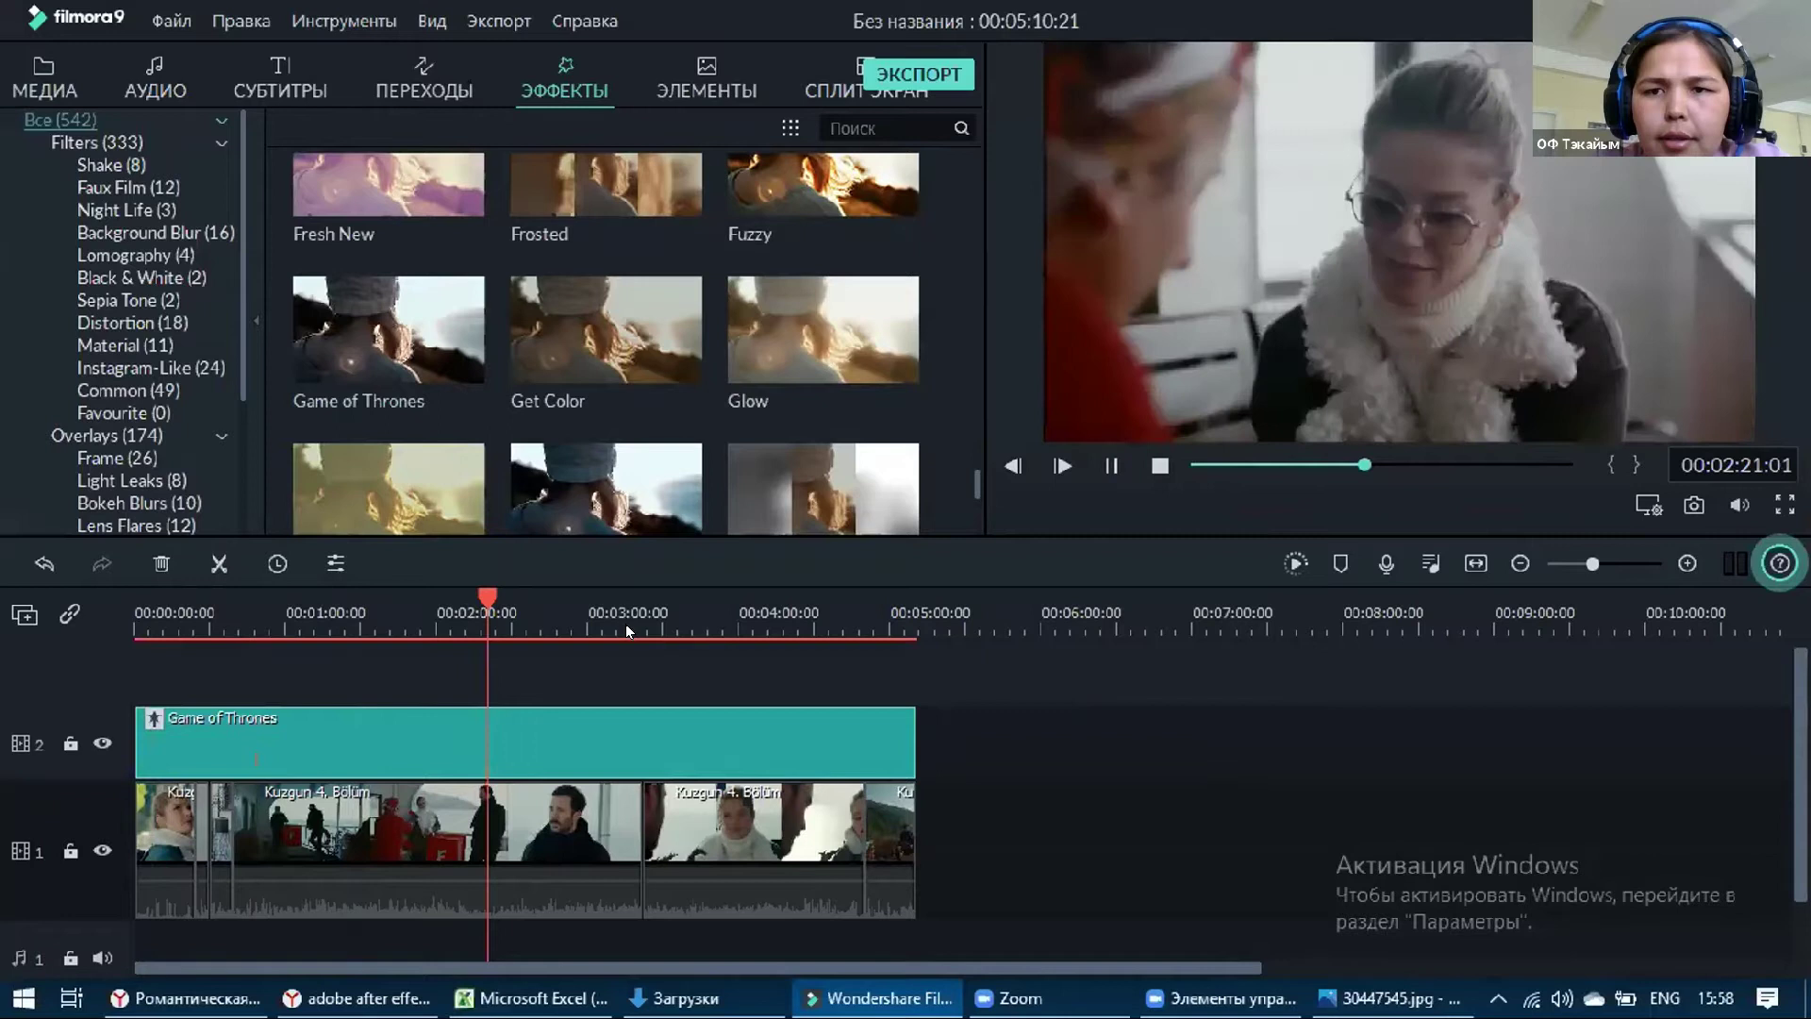
{"action": "left_click", "coordinate": [625, 625]}
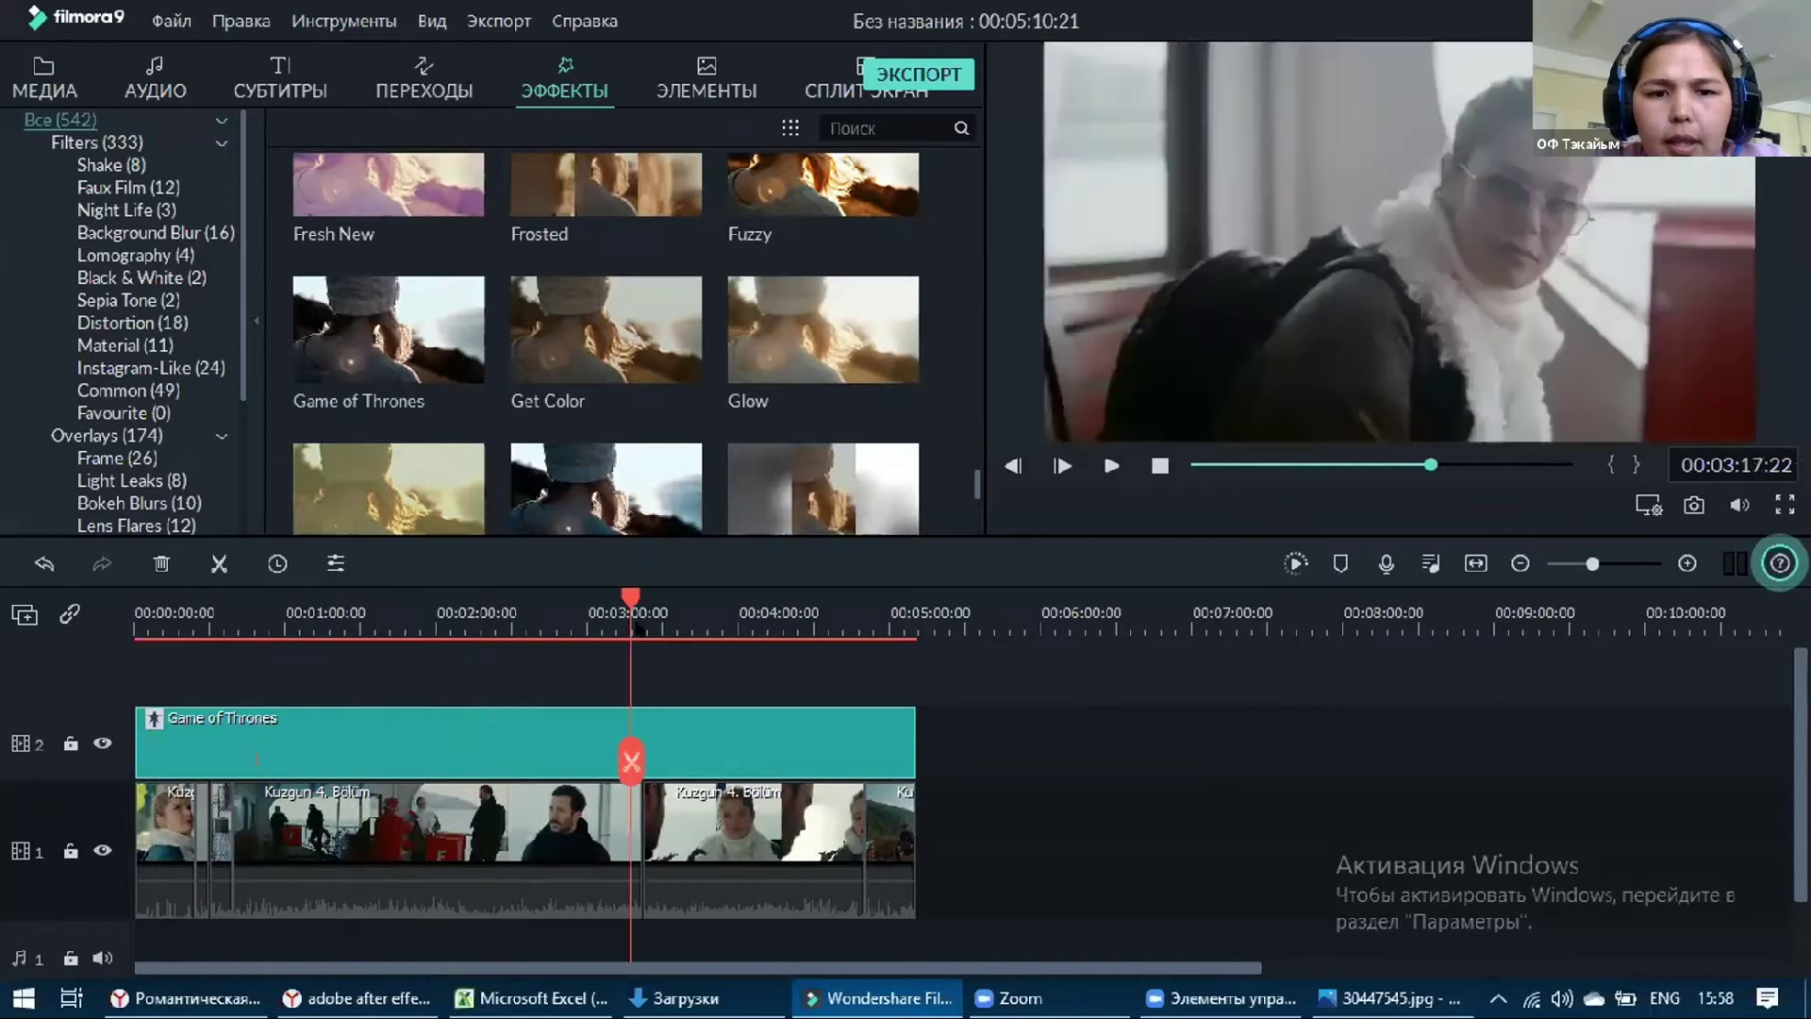
{"action": "left_click", "coordinate": [714, 602]}
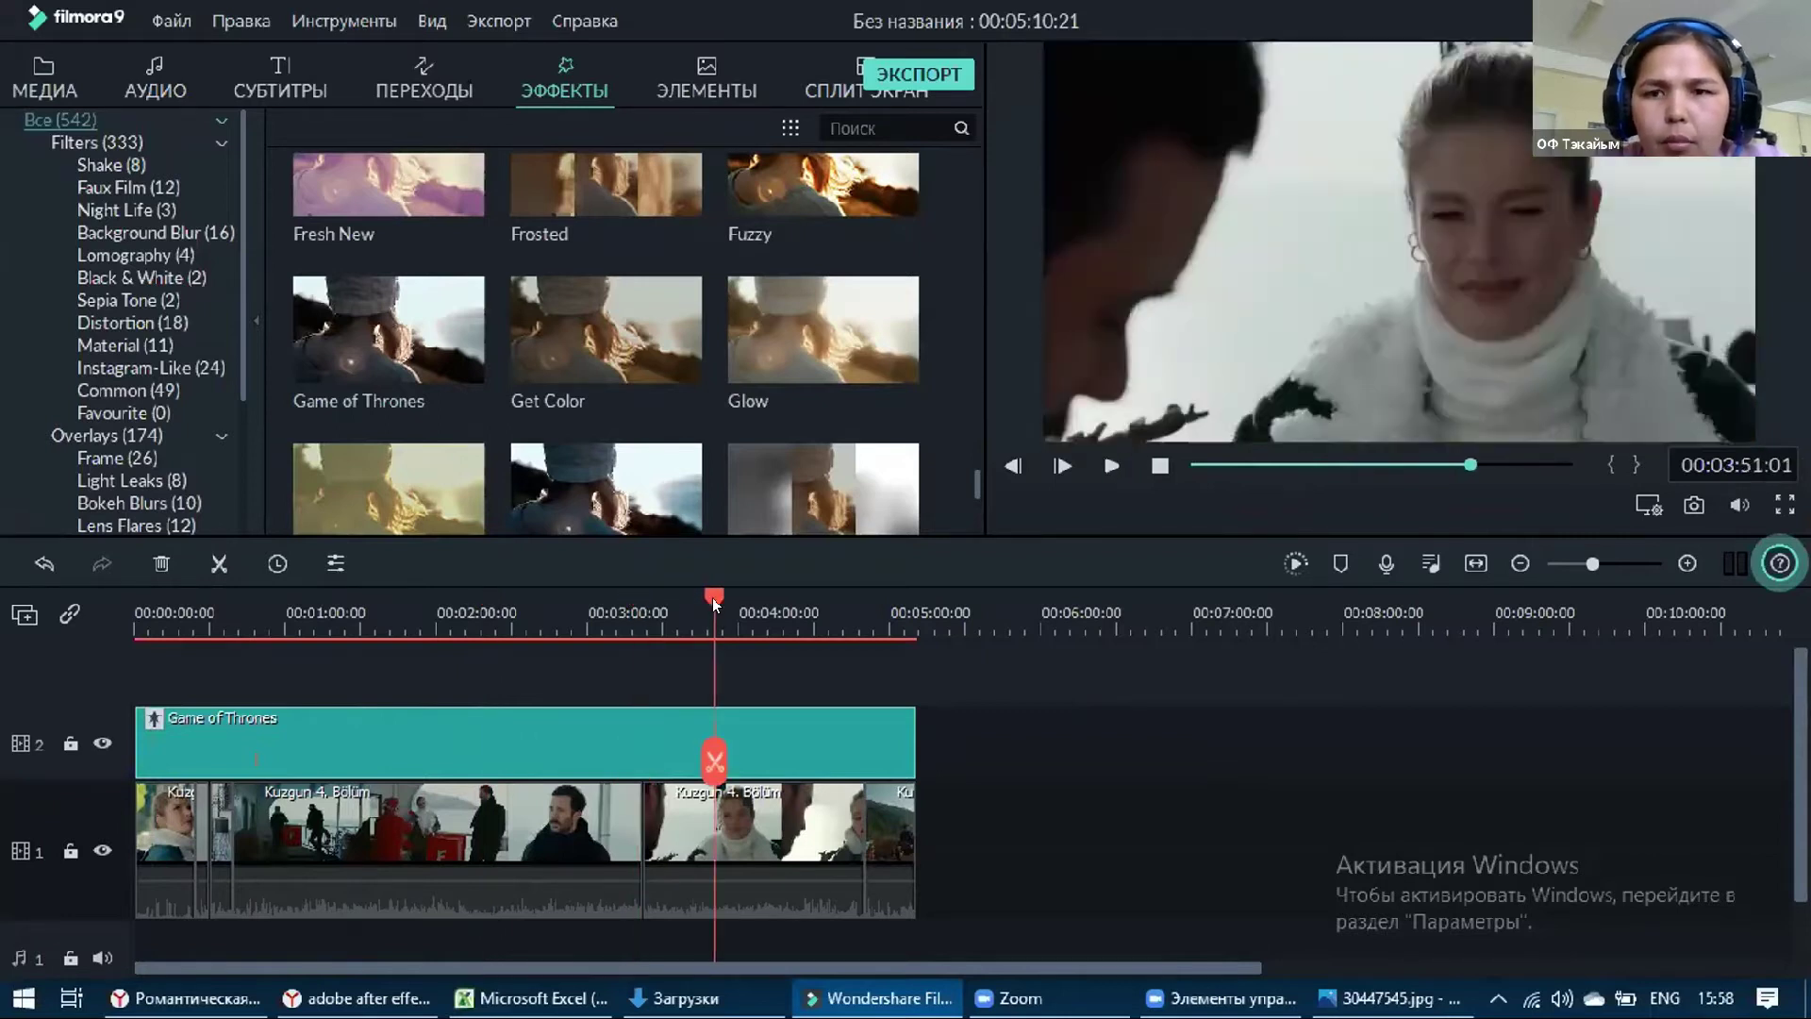
{"action": "left_click", "coordinate": [785, 602]}
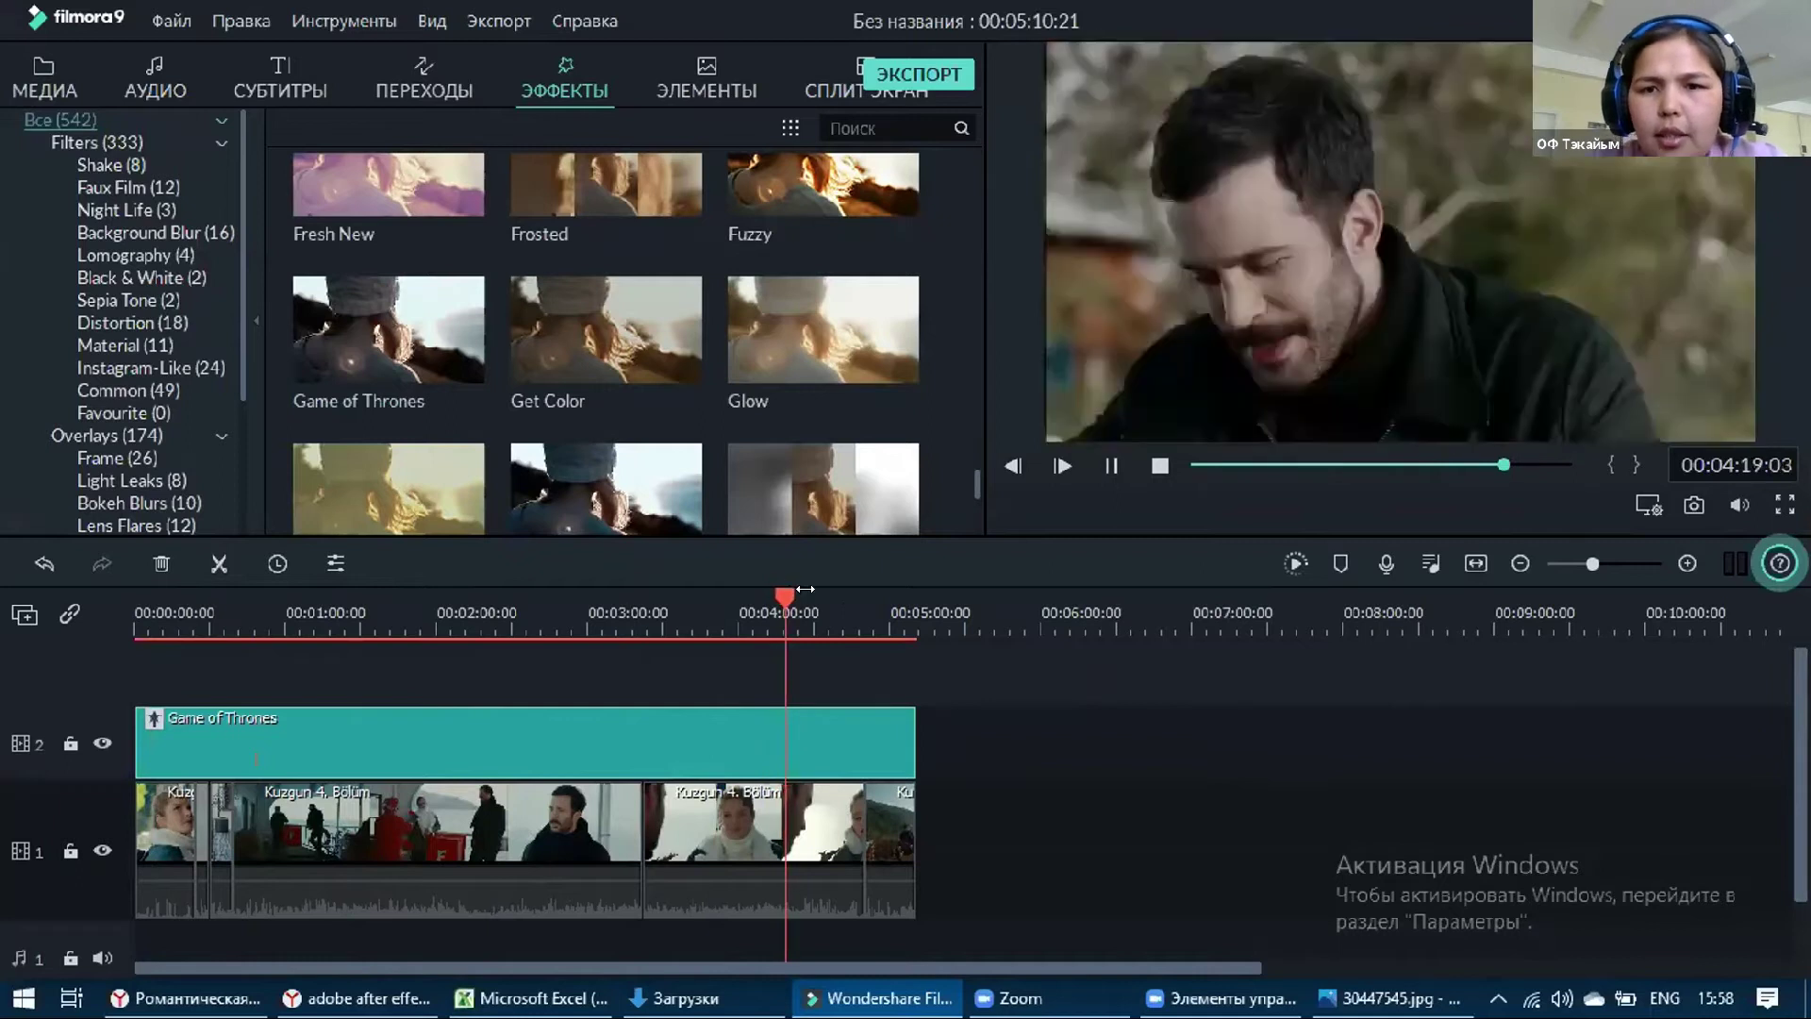
{"action": "left_click", "coordinate": [817, 601]}
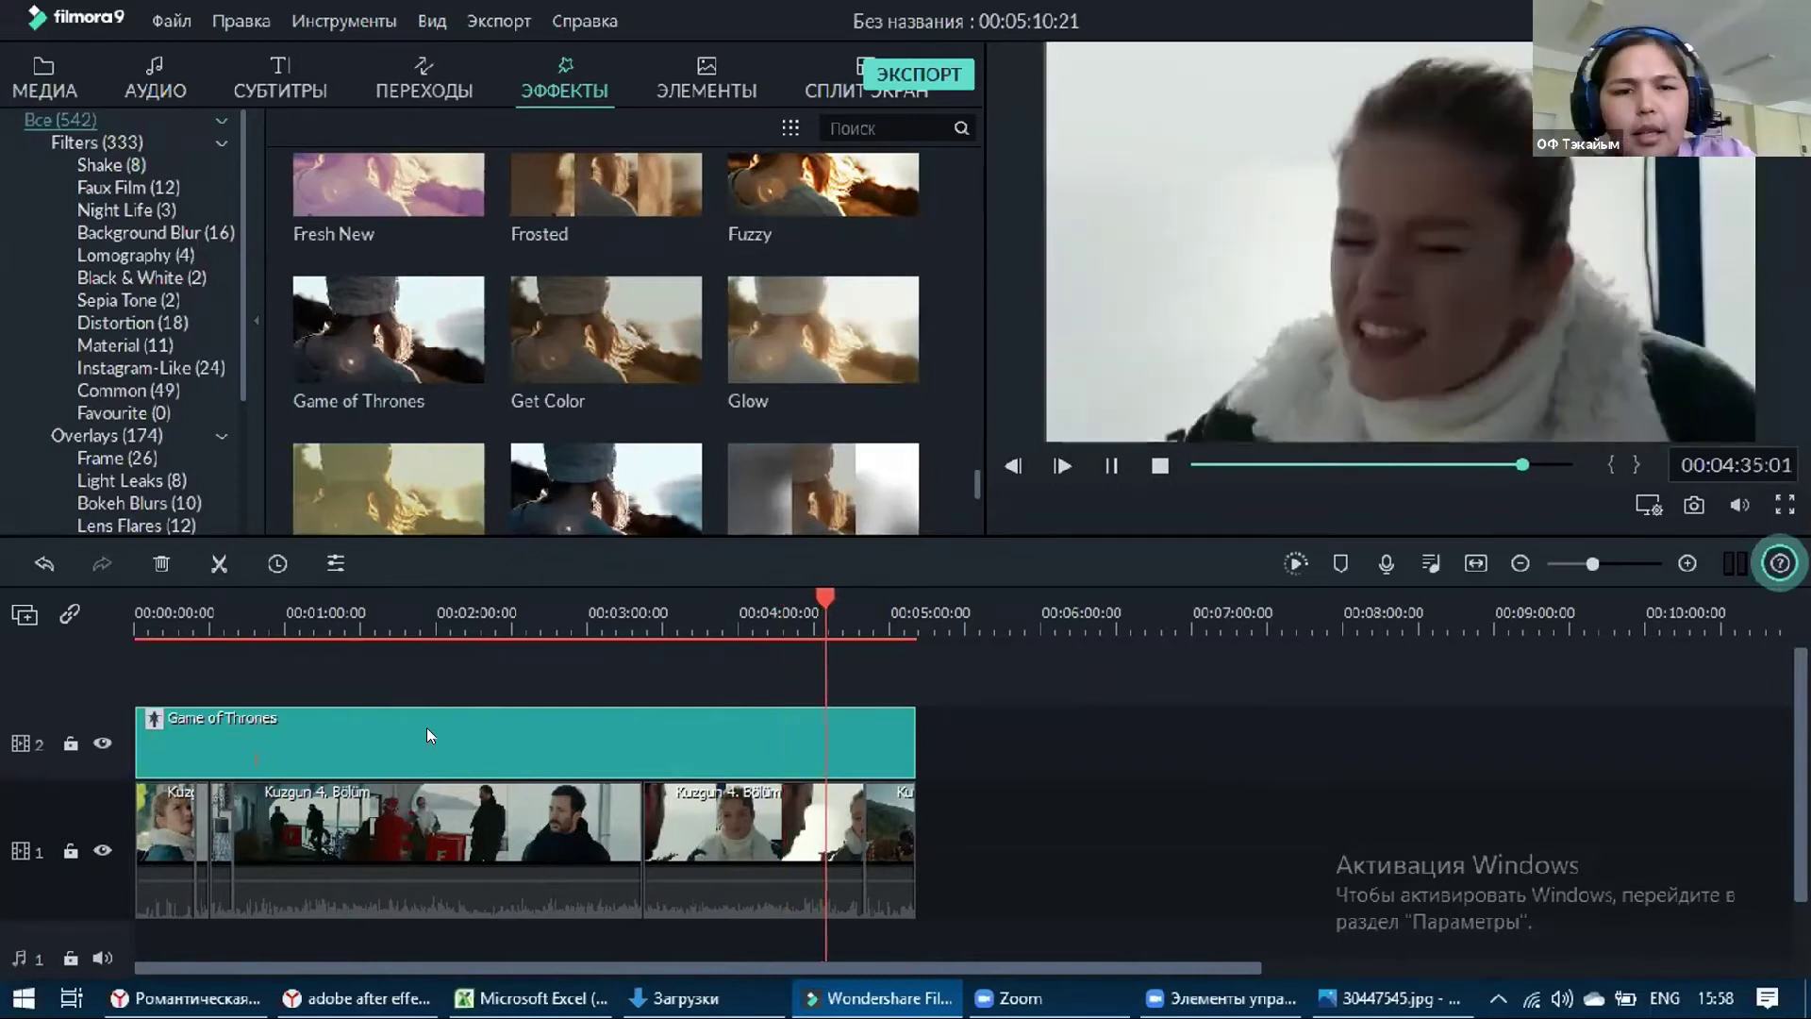
Replace the Game of Thrones filter with Bright Lights over the first segment only and preview it
{"action": "key", "text": "Delete"}
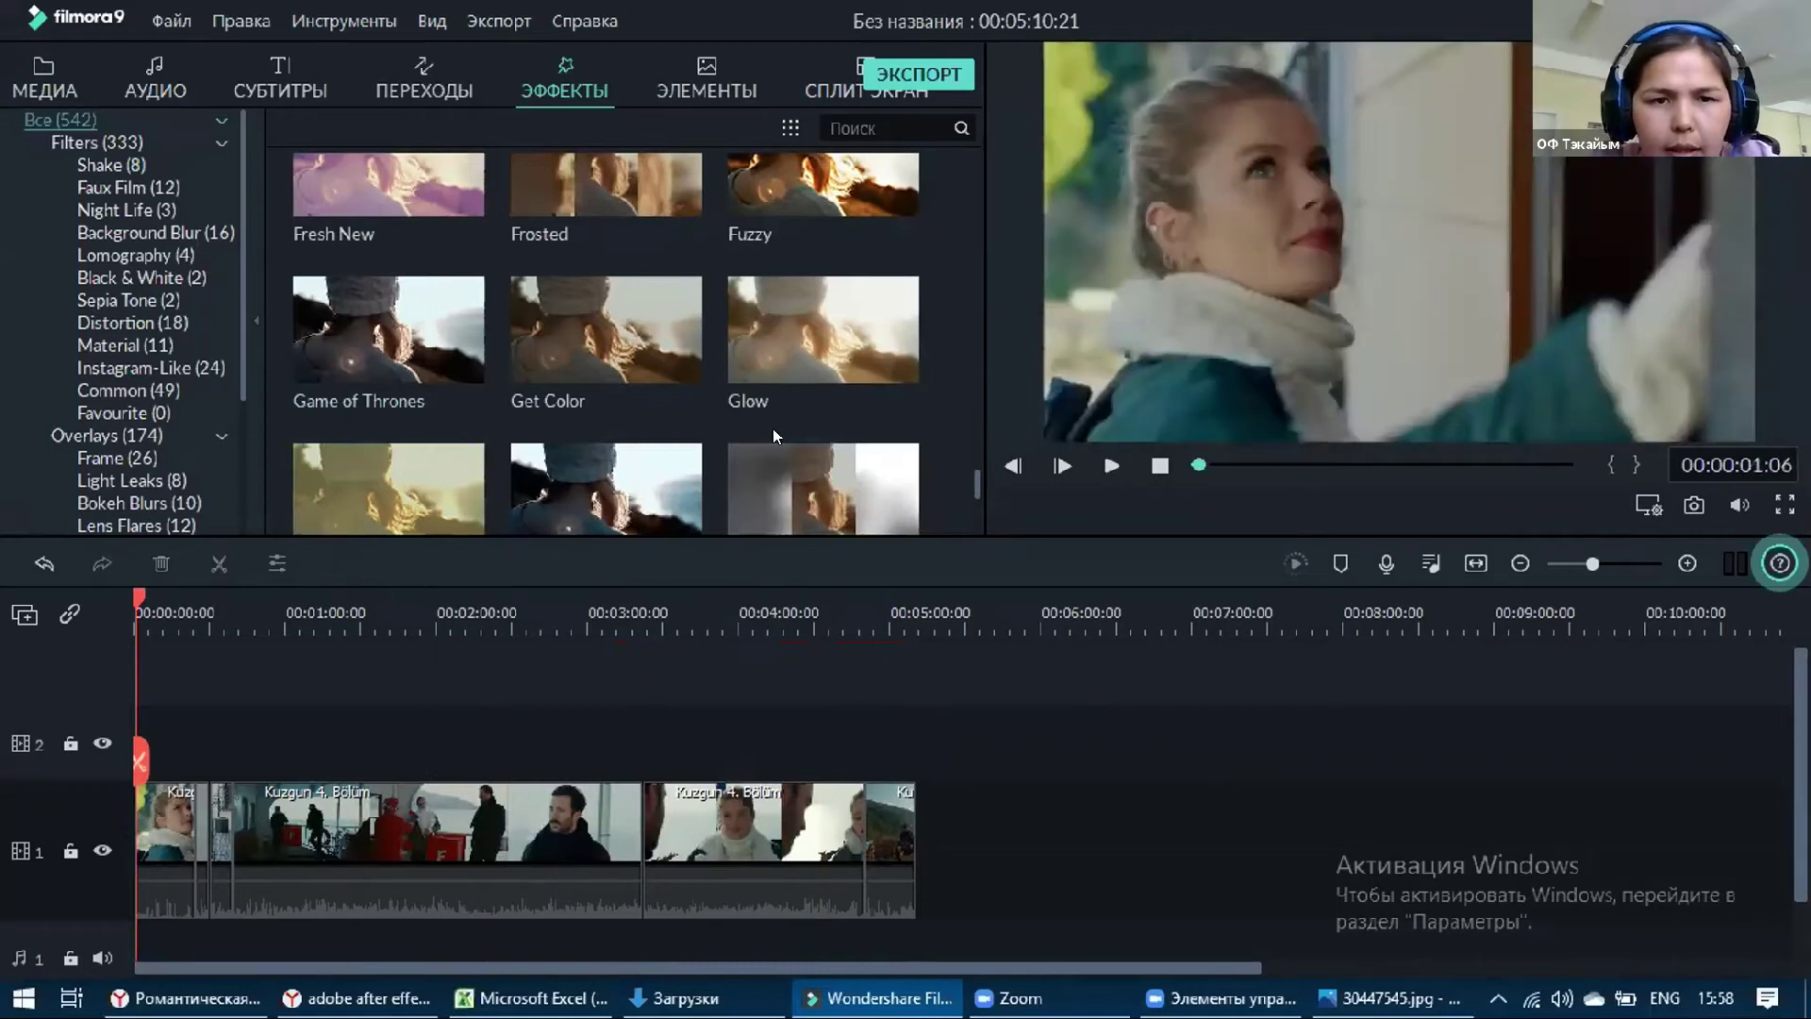
{"action": "scroll", "coordinate": [773, 436], "scroll_direction": "up", "scroll_amount": 10}
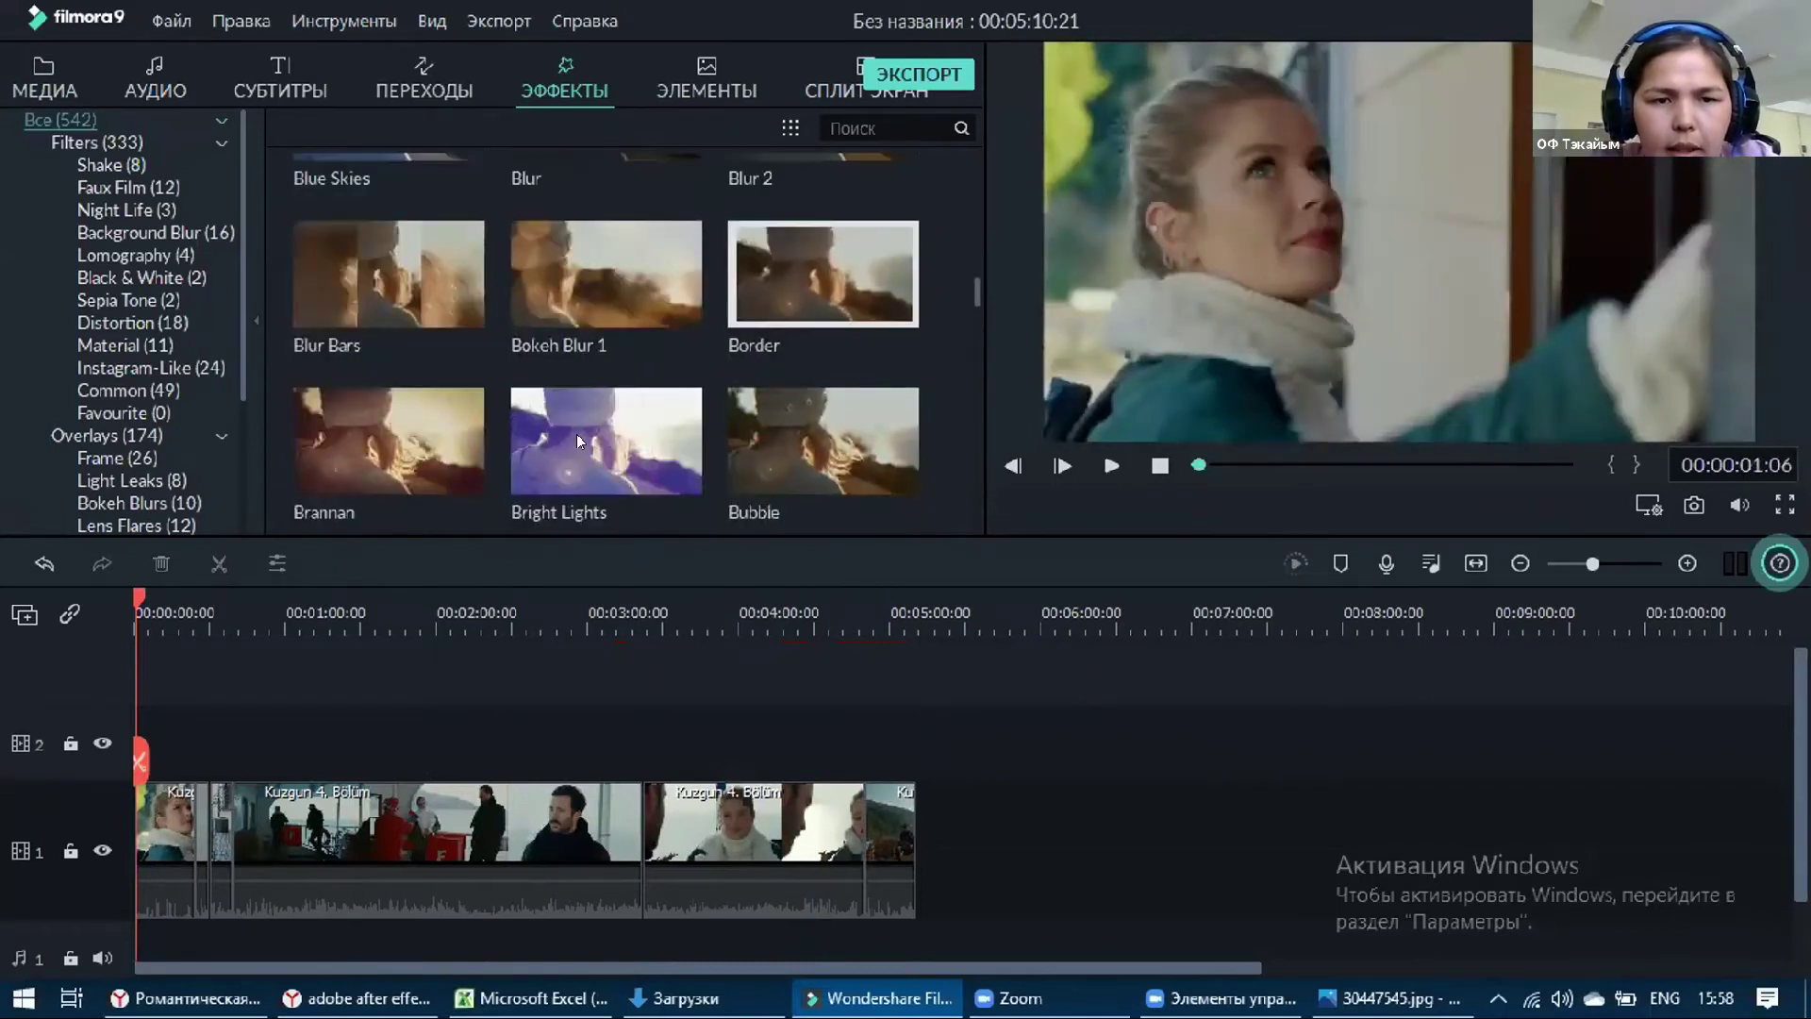
{"action": "left_click_drag", "start_coordinate": [578, 440], "coordinate": [139, 715]}
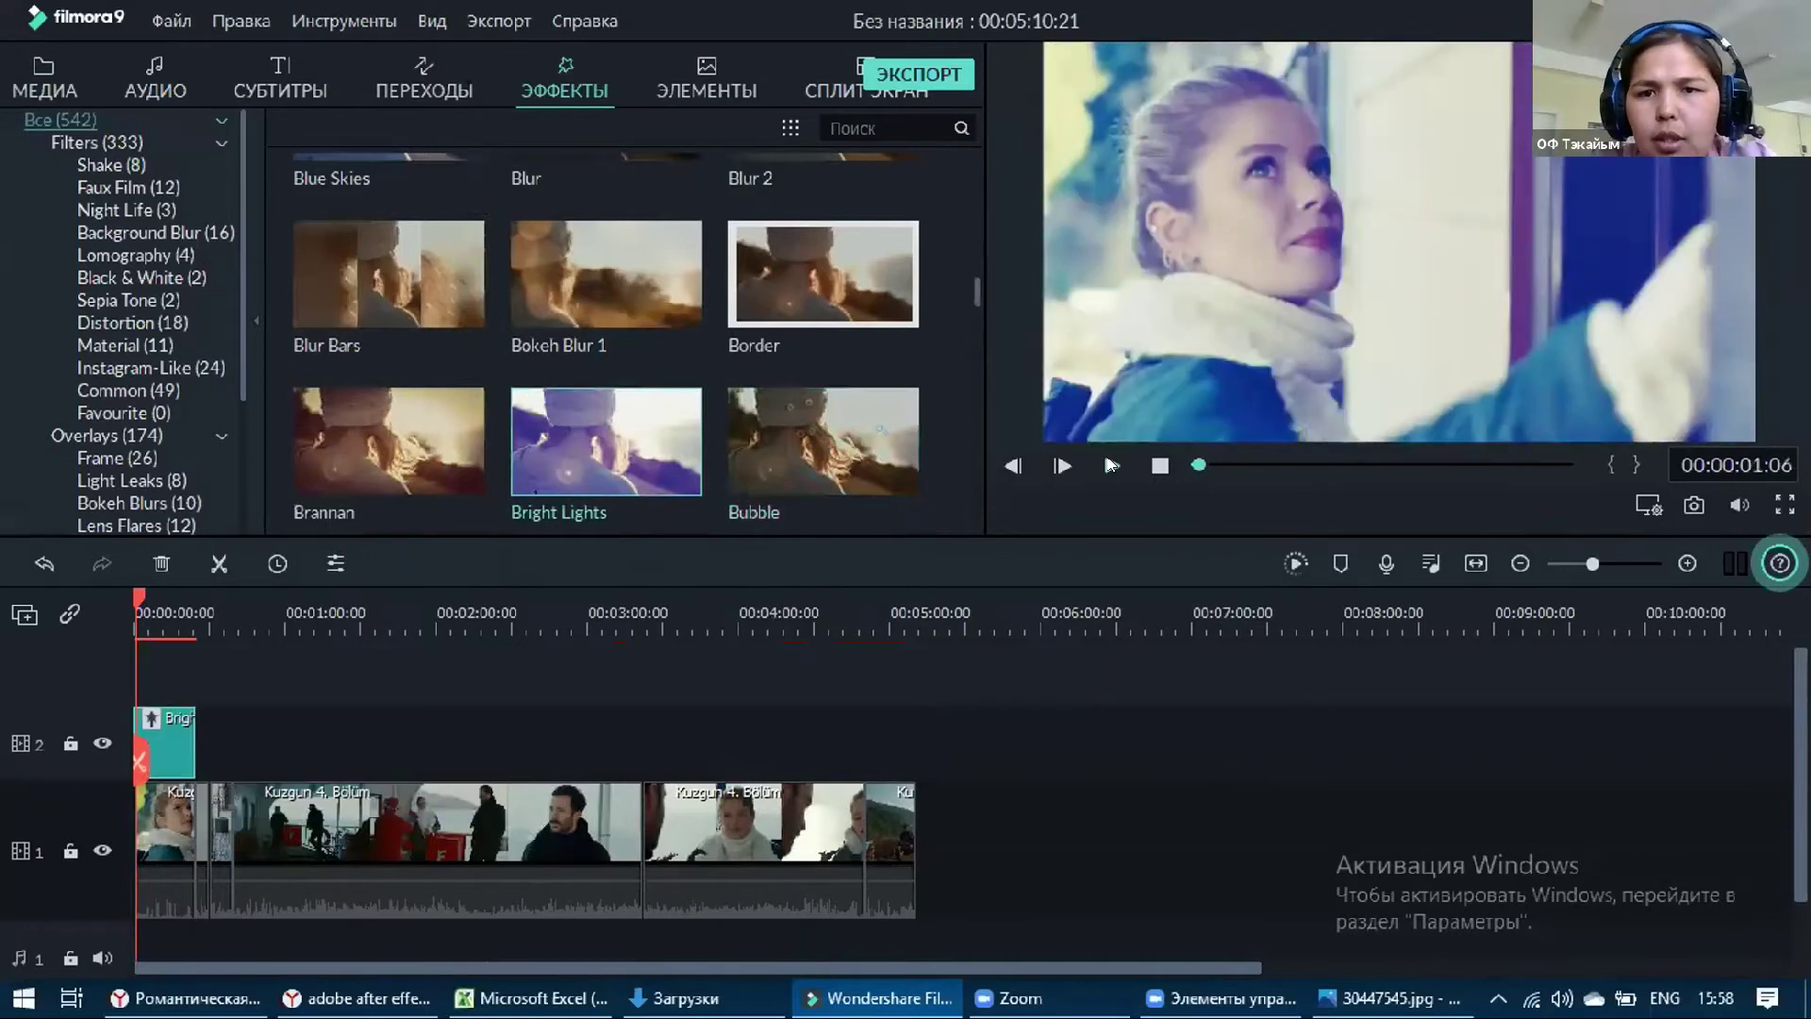
{"action": "left_click", "coordinate": [1111, 464]}
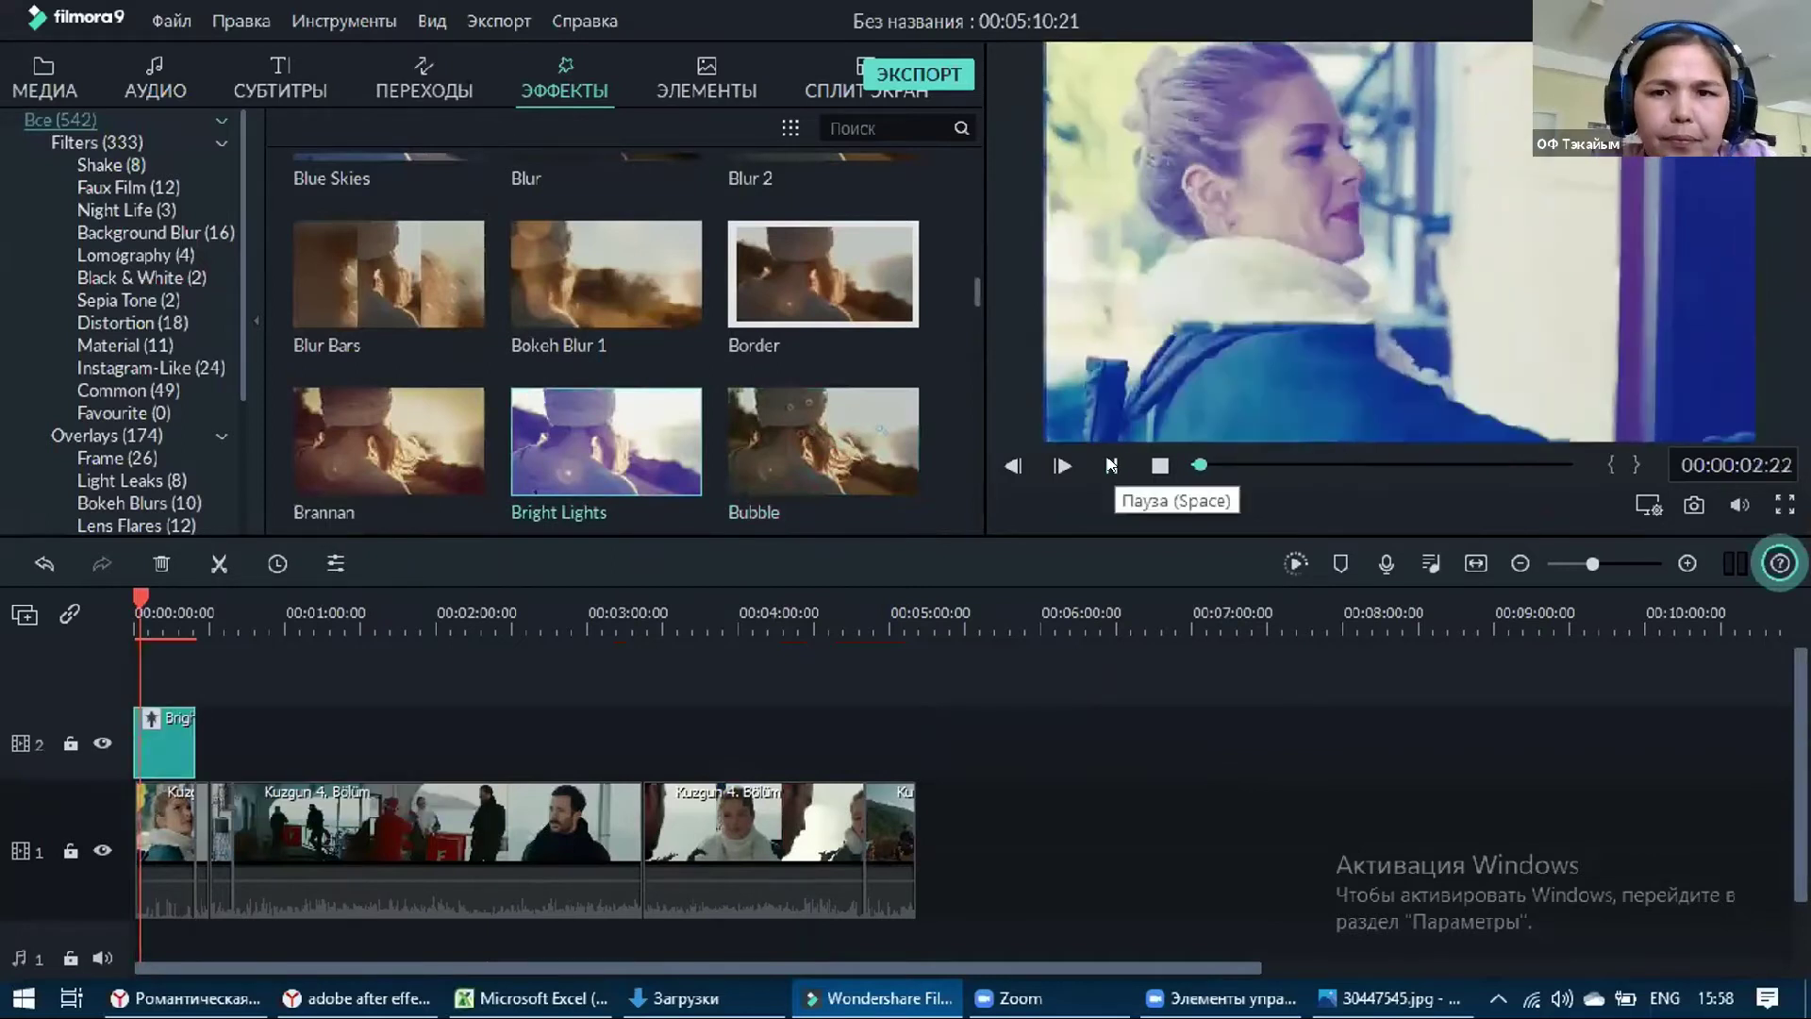
Replace the Bright Lights filter with the Border filter over the whole sequence from 00:00:00:00 and preview it
{"action": "left_click", "coordinate": [182, 749]}
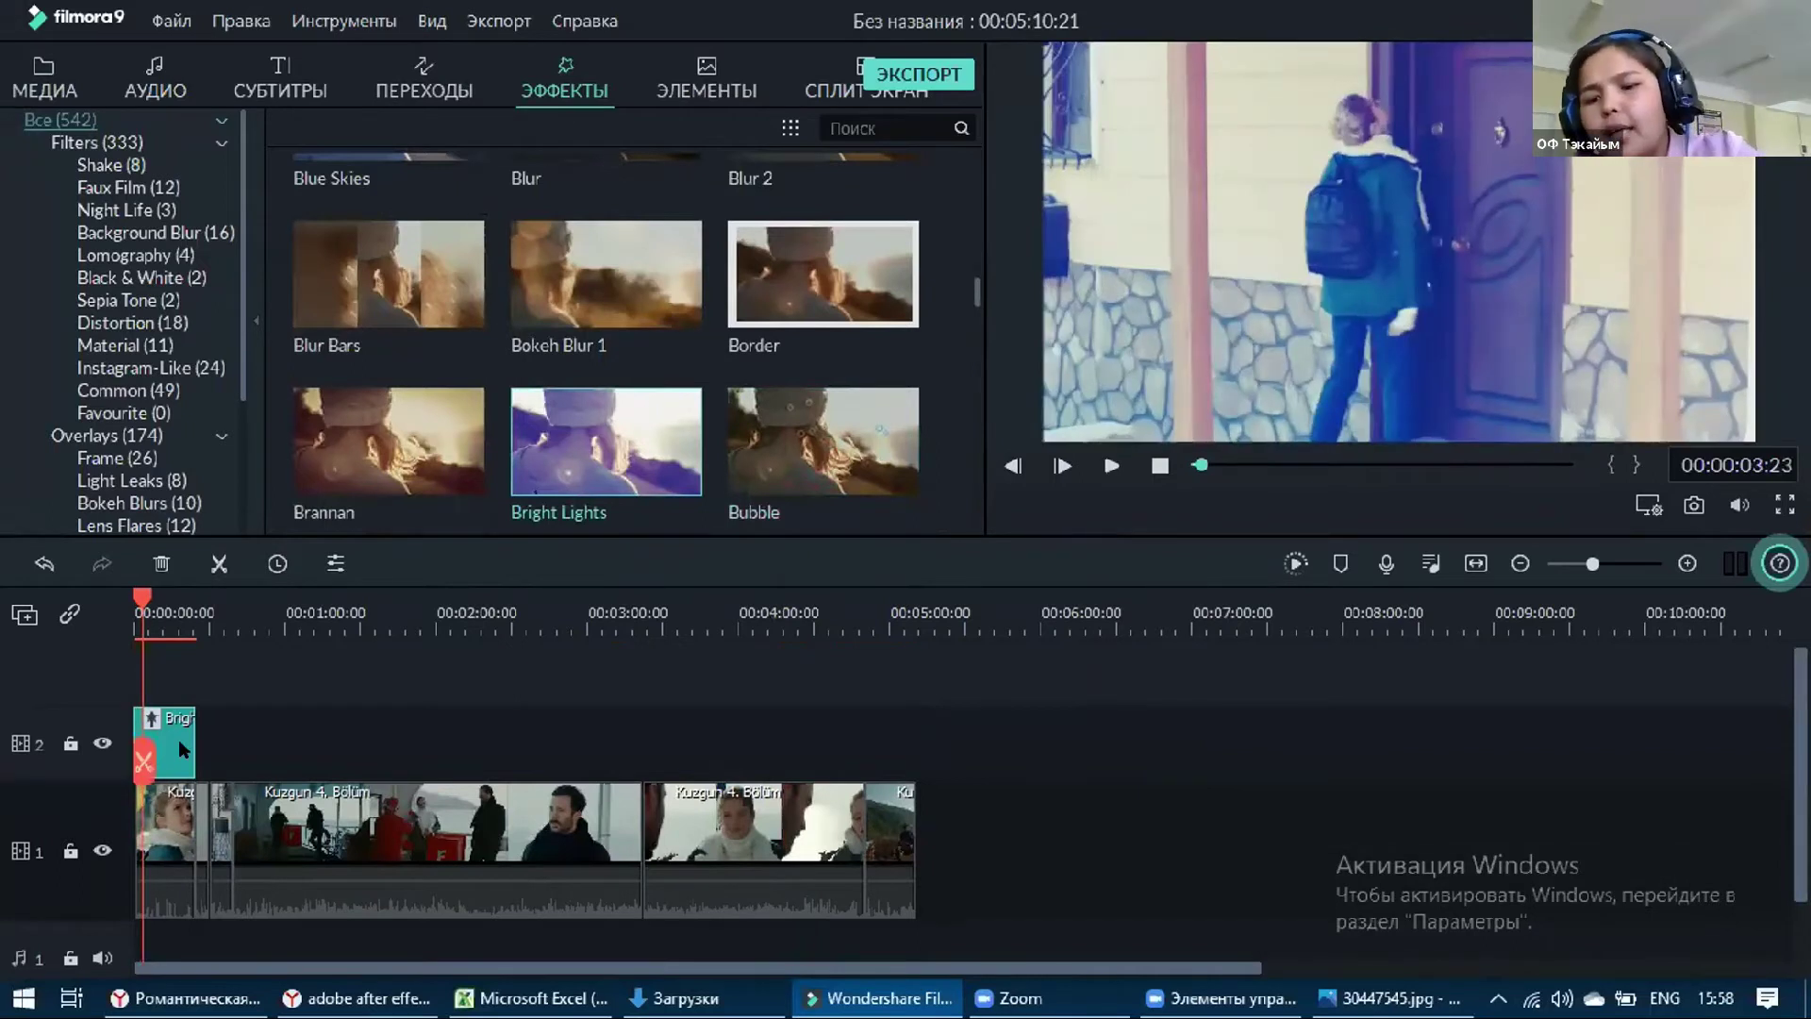
{"action": "key", "text": "Delete"}
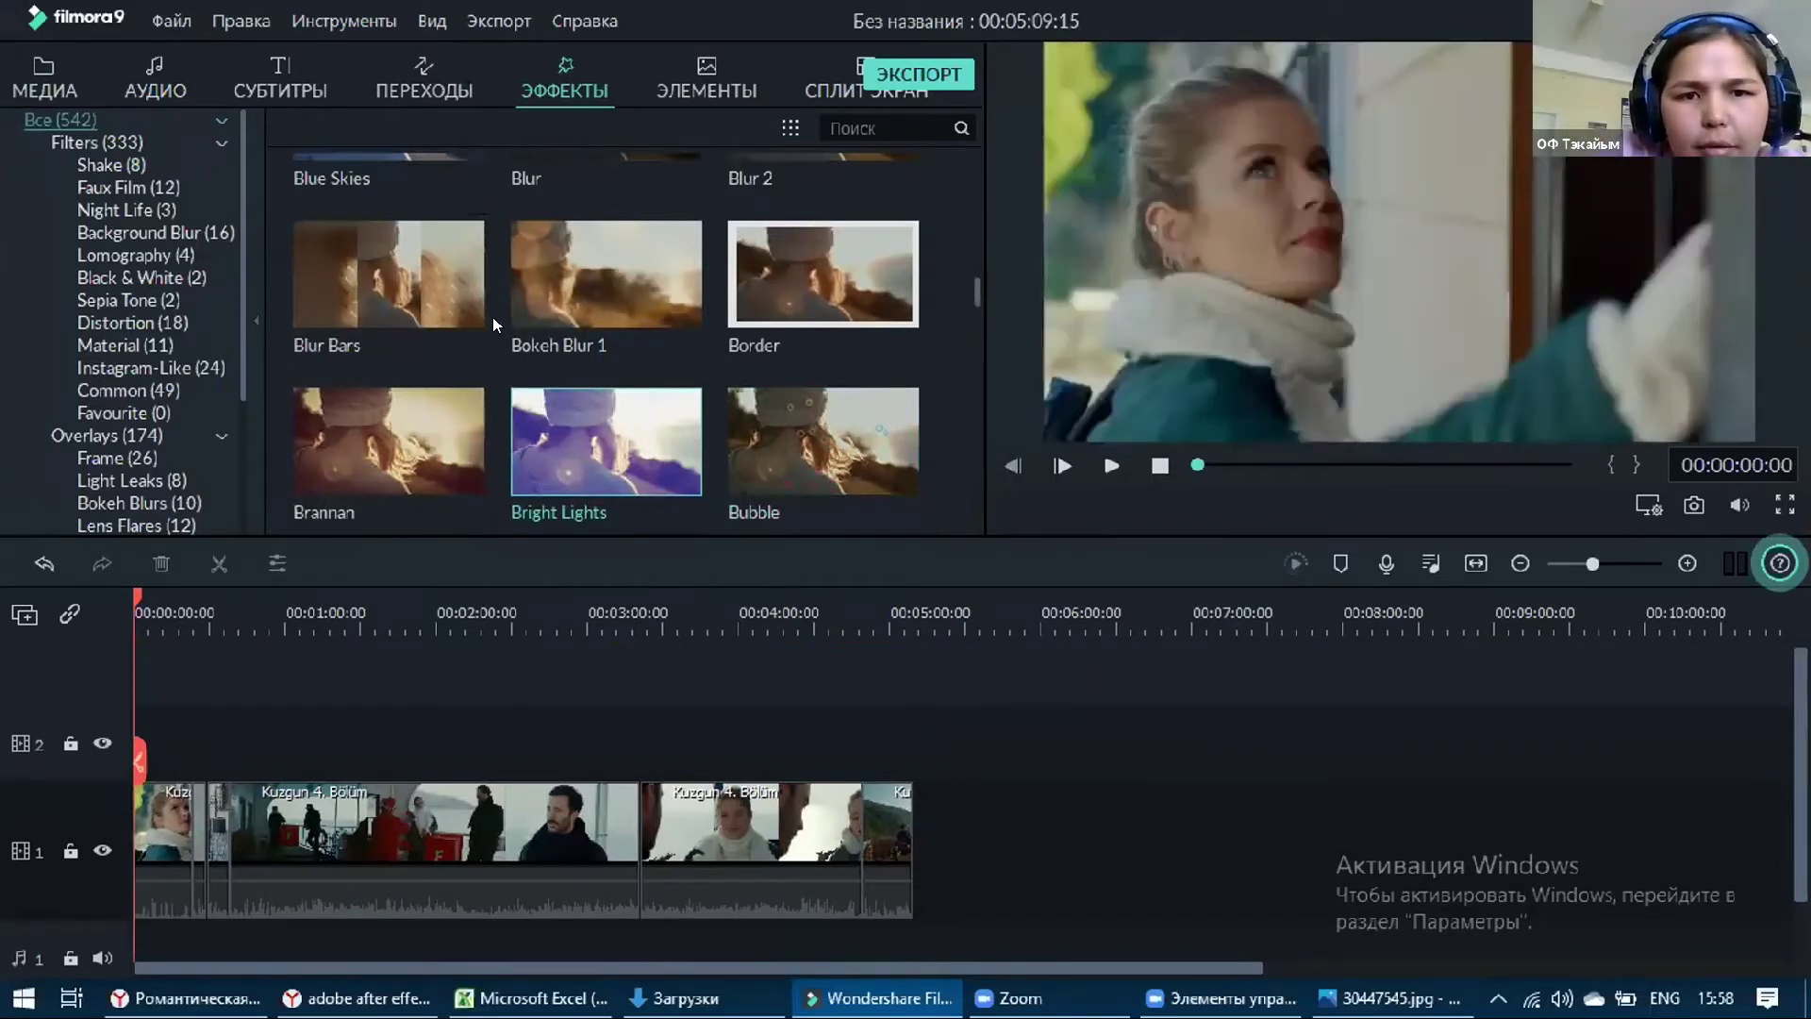
{"action": "left_click_drag", "start_coordinate": [813, 302], "coordinate": [904, 735]}
{"action": "left_click", "coordinate": [1111, 465]}
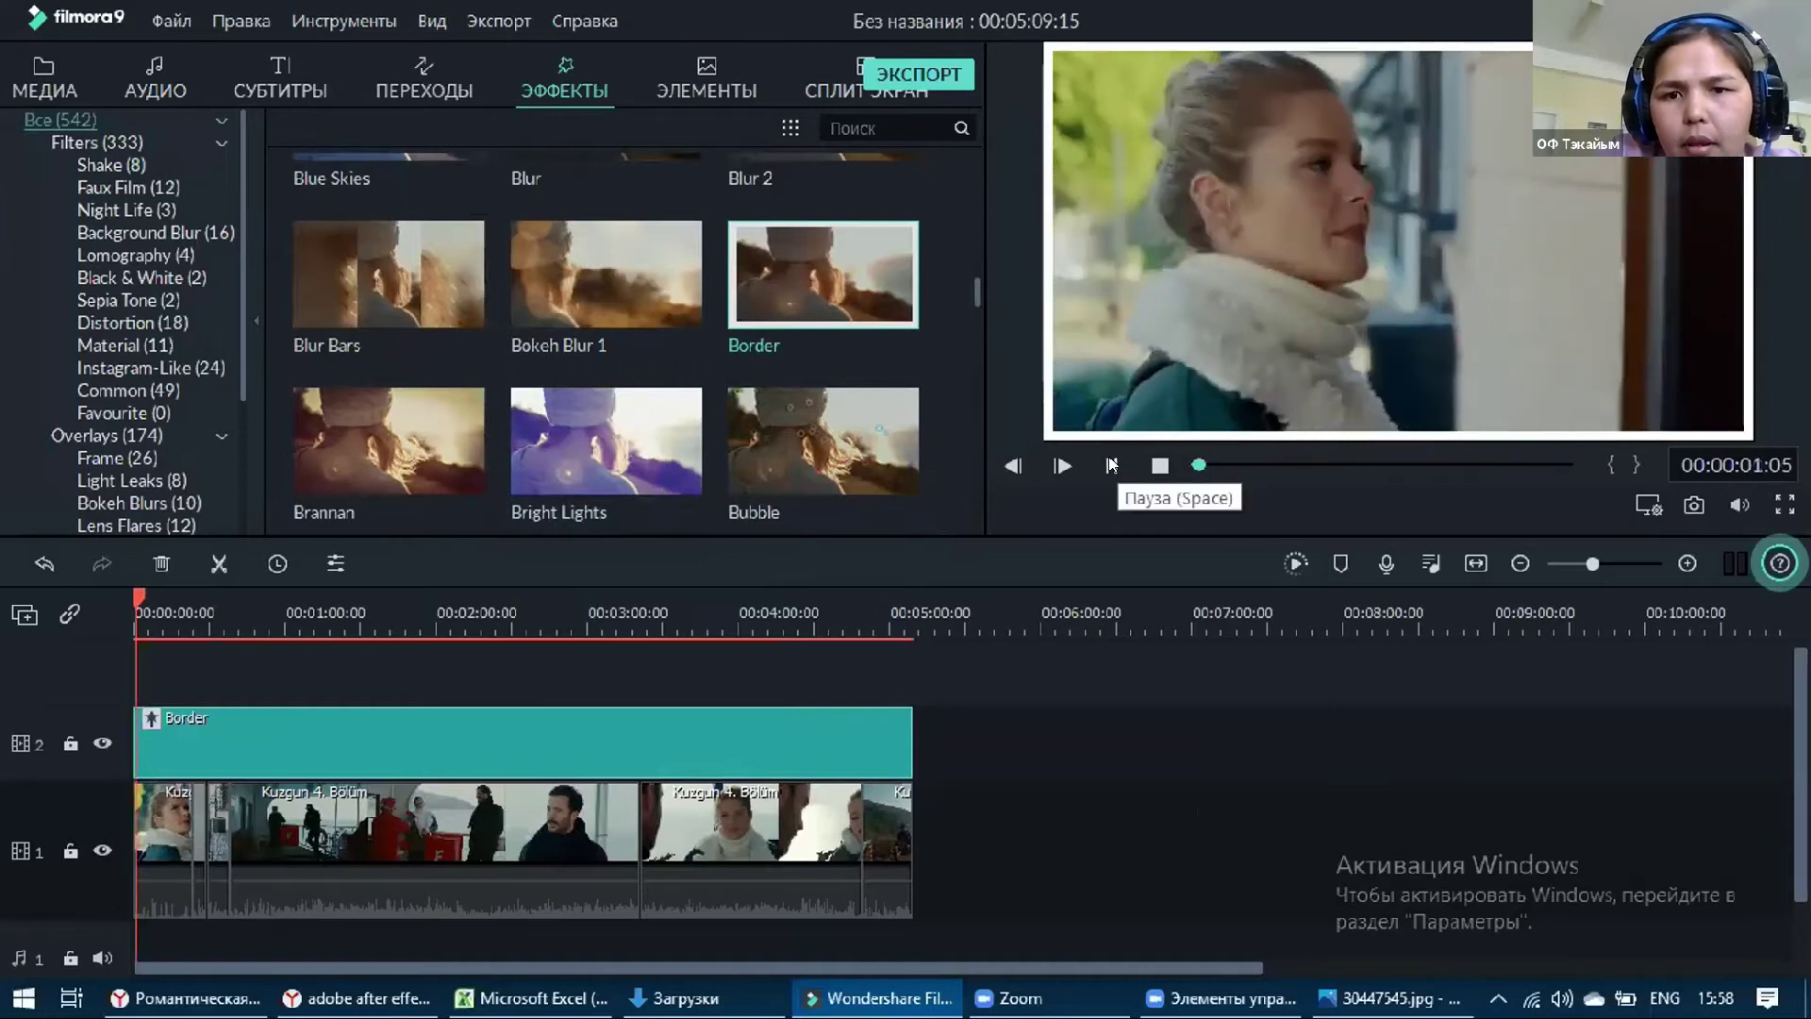
{"action": "left_click", "coordinate": [1111, 465]}
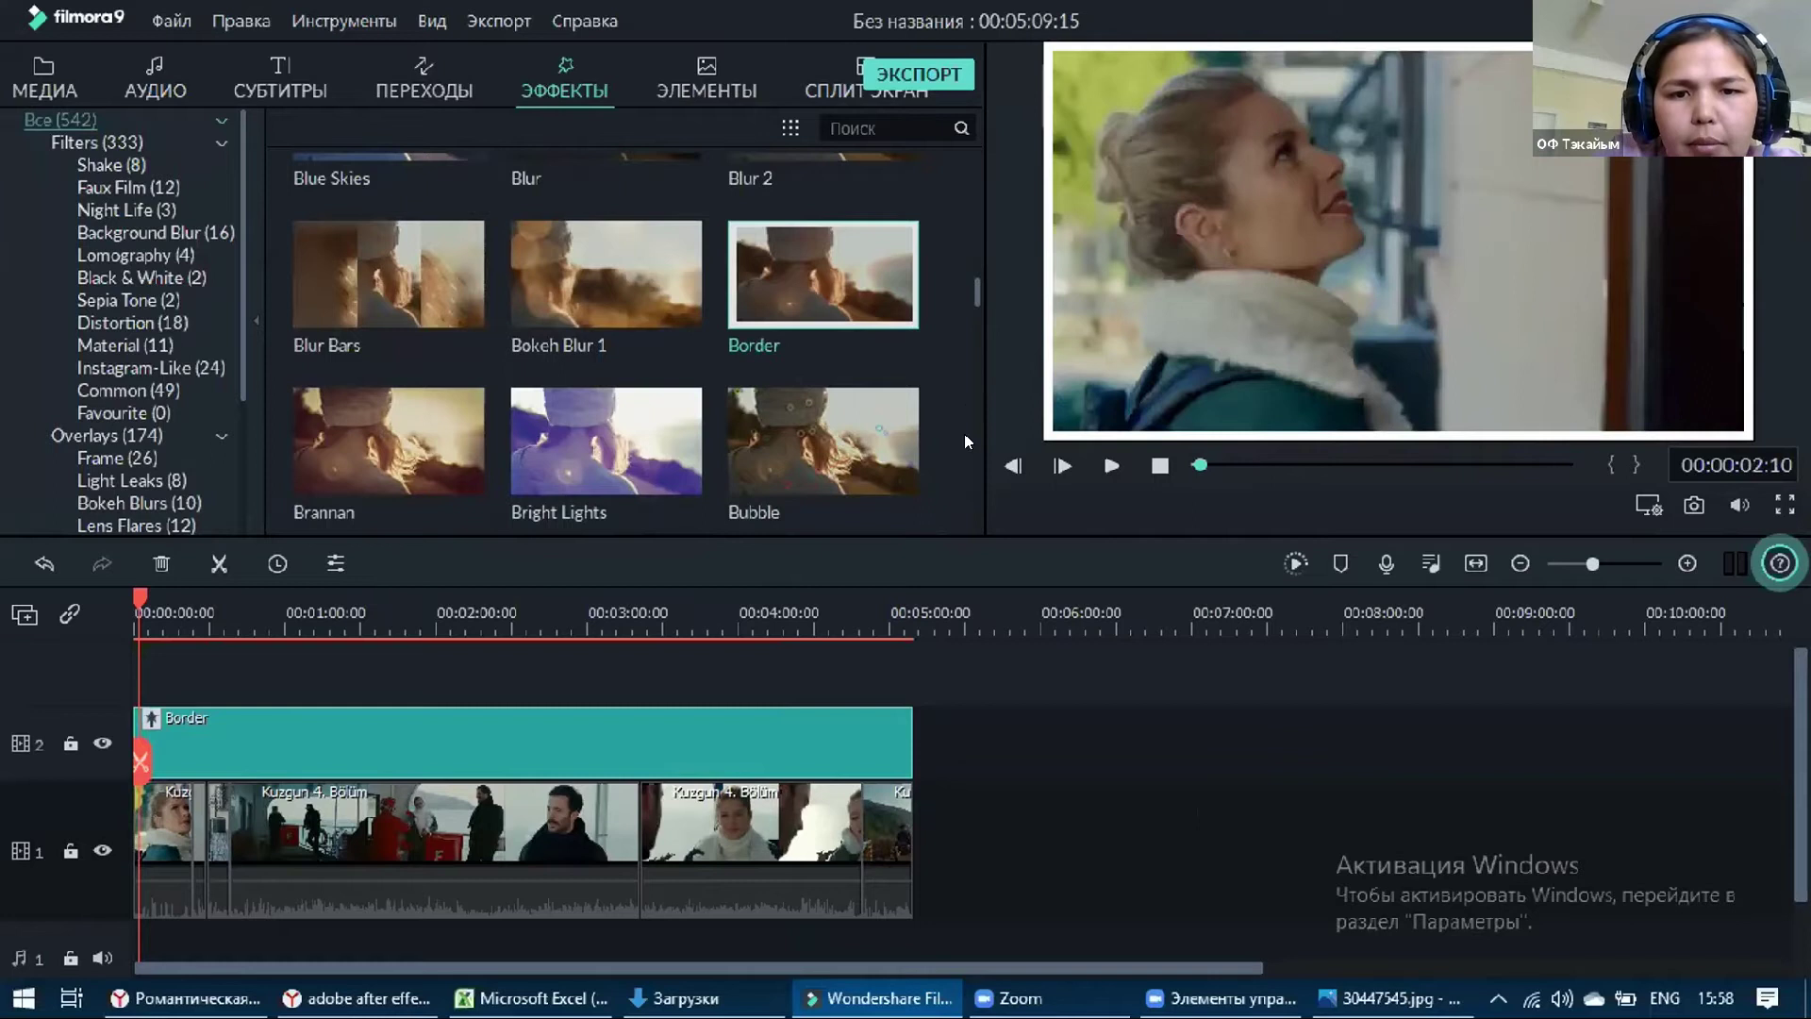
{"action": "scroll", "coordinate": [966, 403], "scroll_direction": "down", "scroll_amount": 10}
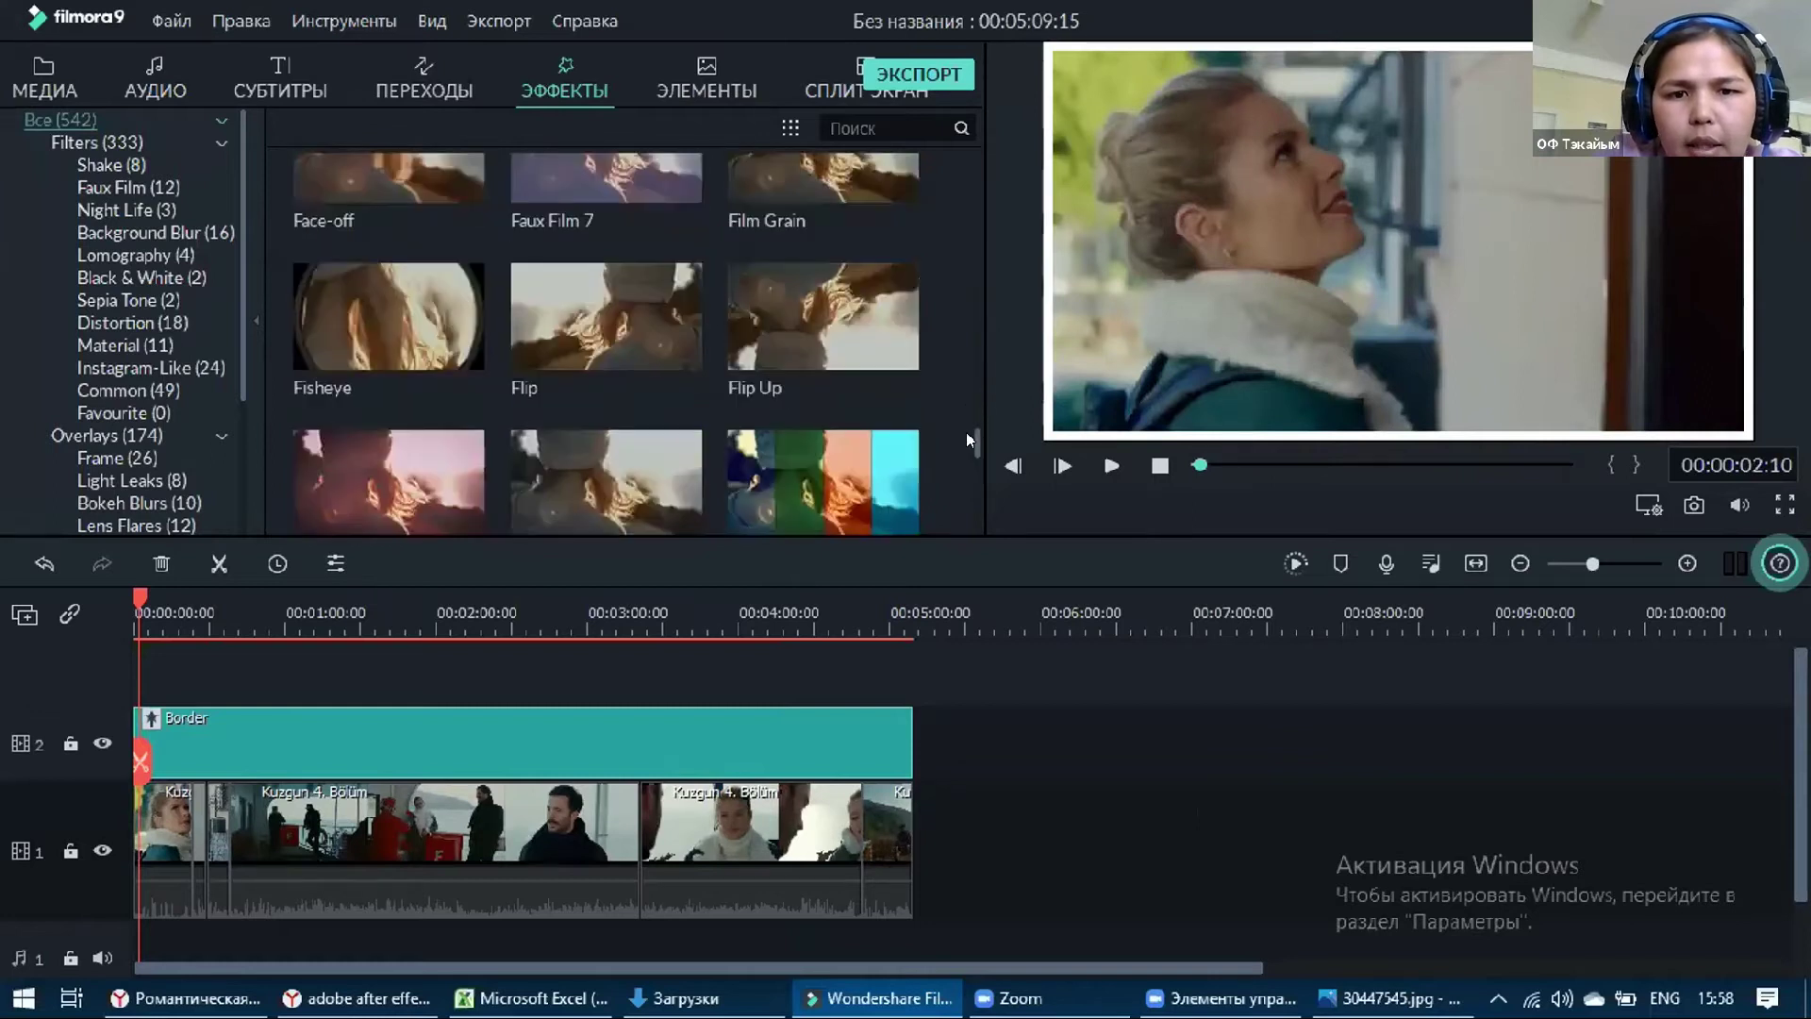
{"action": "scroll", "coordinate": [963, 444], "scroll_direction": "down", "scroll_amount": 3}
{"action": "scroll", "coordinate": [898, 478], "scroll_direction": "up", "scroll_amount": 3}
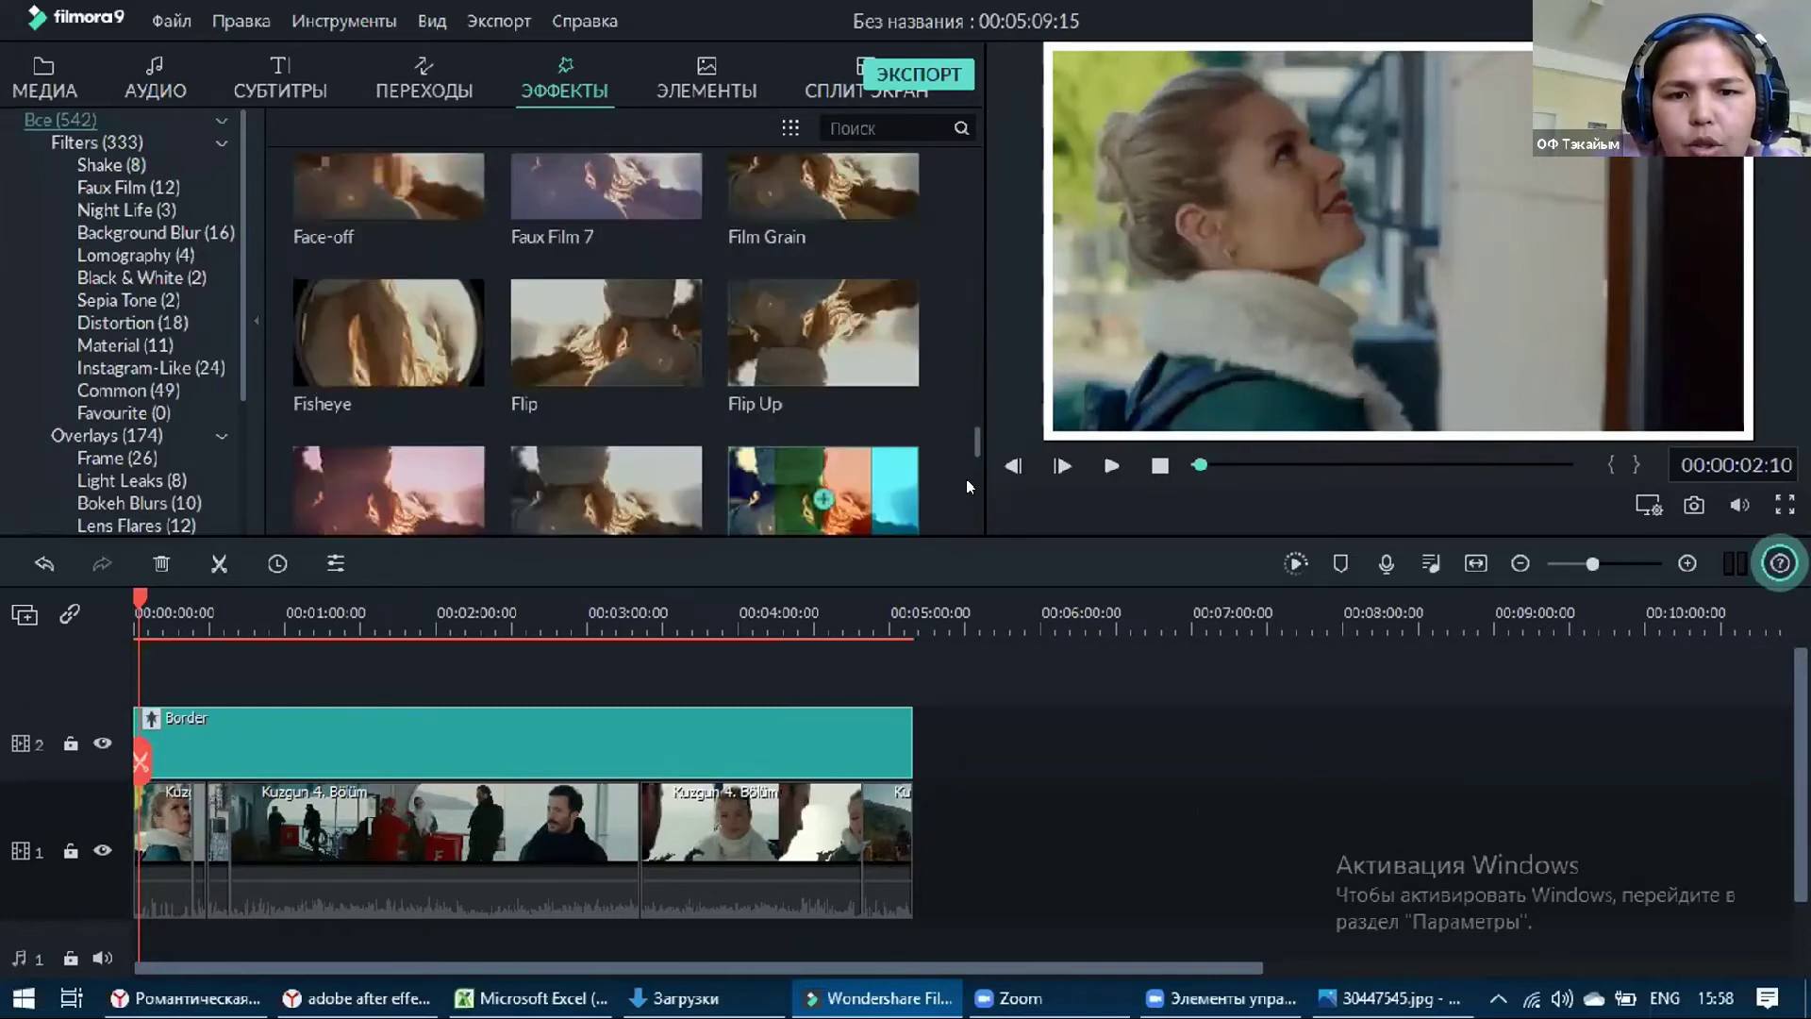
{"action": "scroll", "coordinate": [966, 498], "scroll_direction": "down", "scroll_amount": 4}
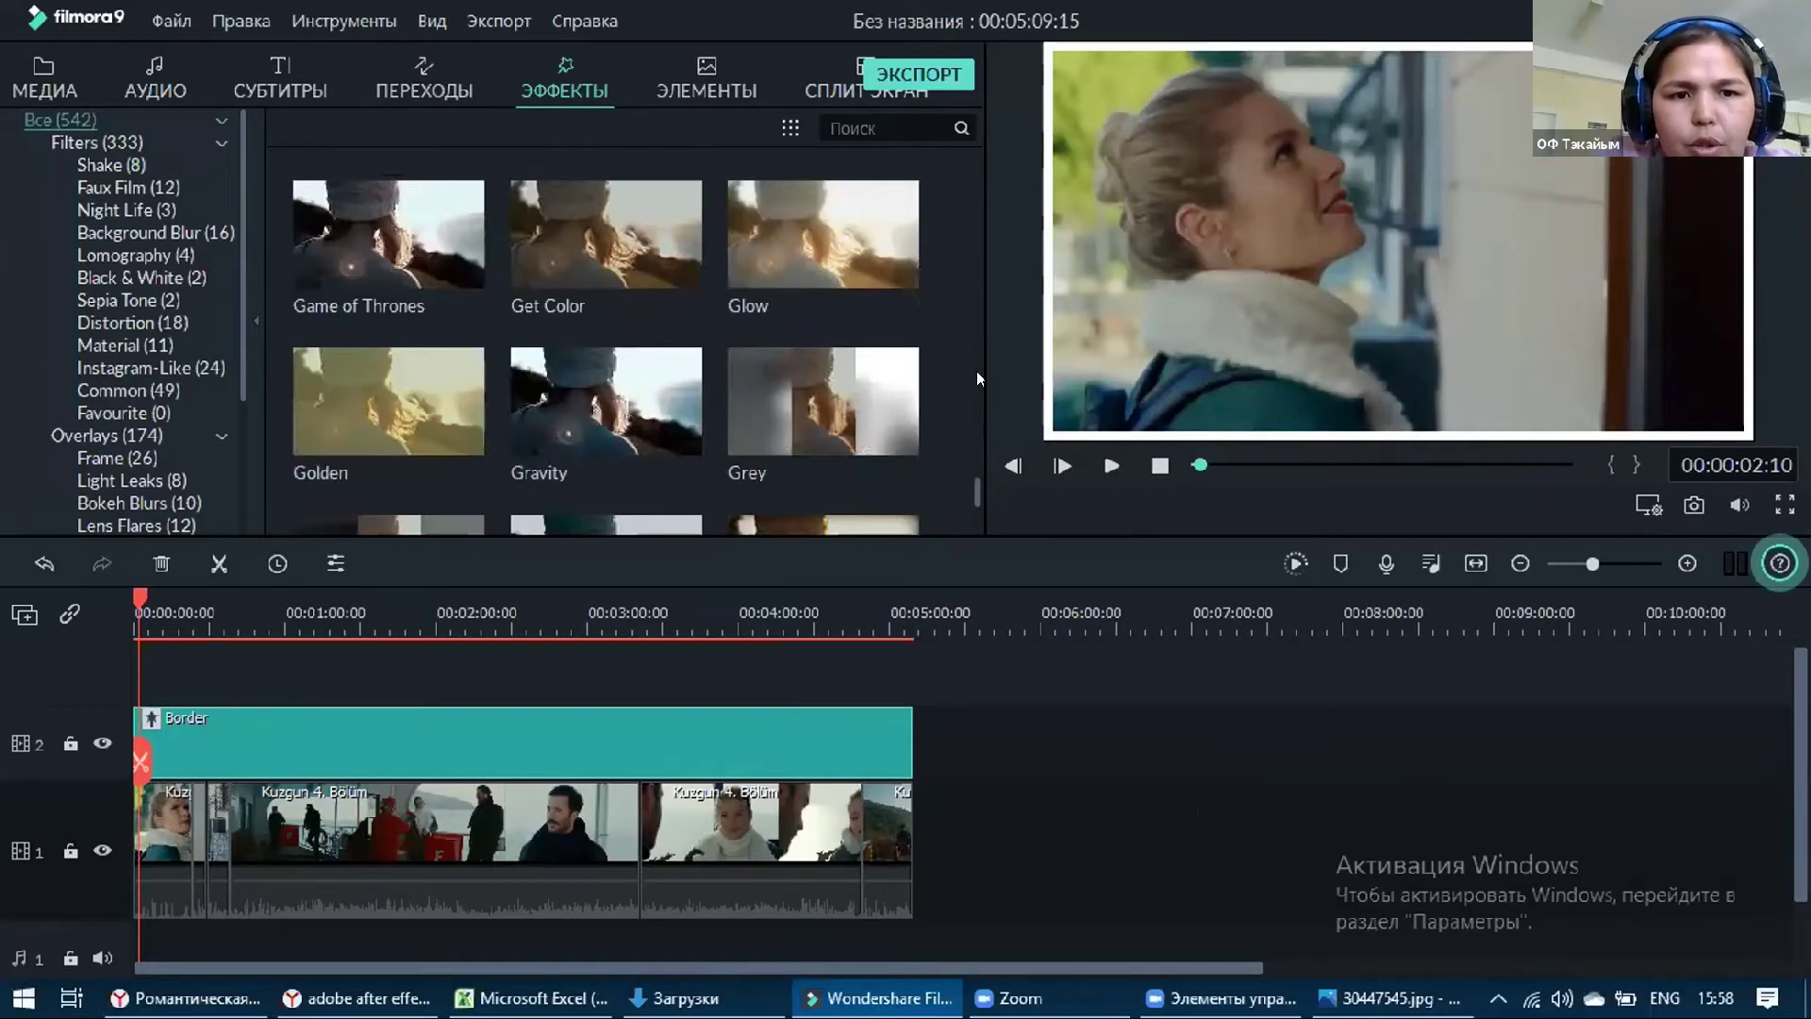
{"action": "scroll", "coordinate": [976, 371], "scroll_direction": "up", "scroll_amount": 12}
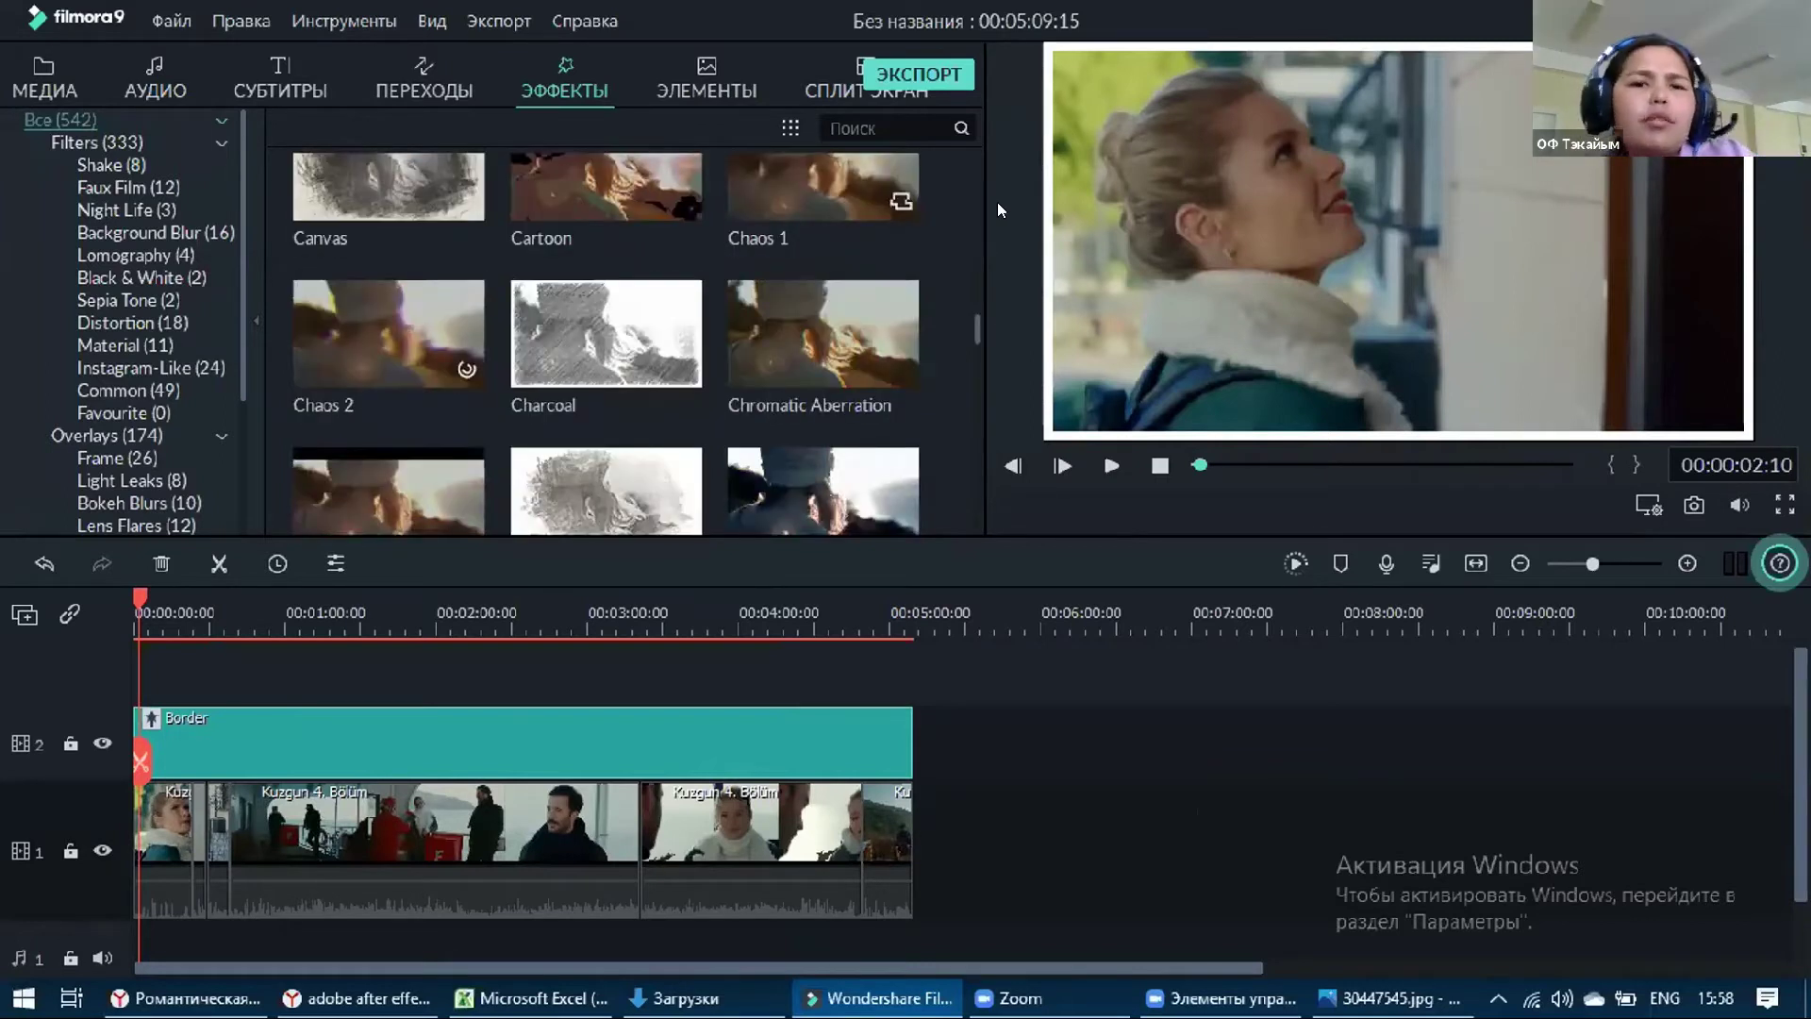
{"action": "scroll", "coordinate": [999, 181], "scroll_direction": "up", "scroll_amount": 5}
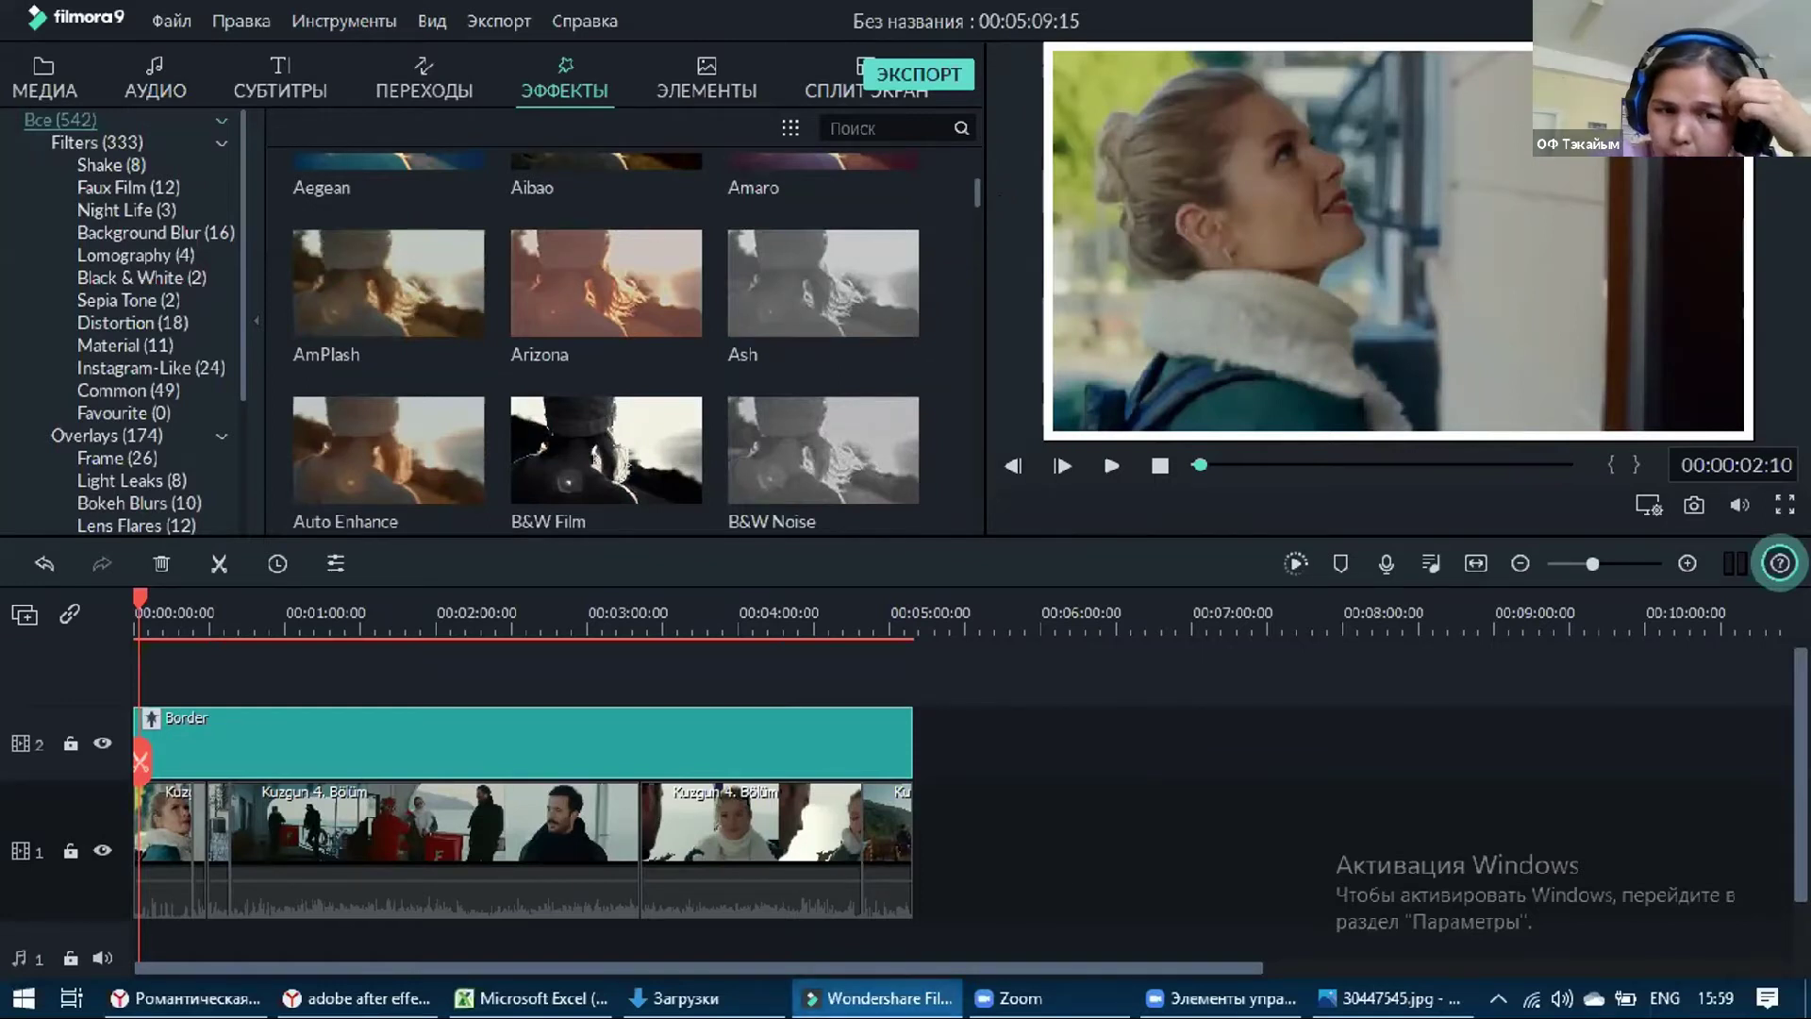
Switch to the browser and listen to a short part of My Immortal in the Романтическая музыка collection on hotmo.org
{"action": "left_click", "coordinate": [184, 998]}
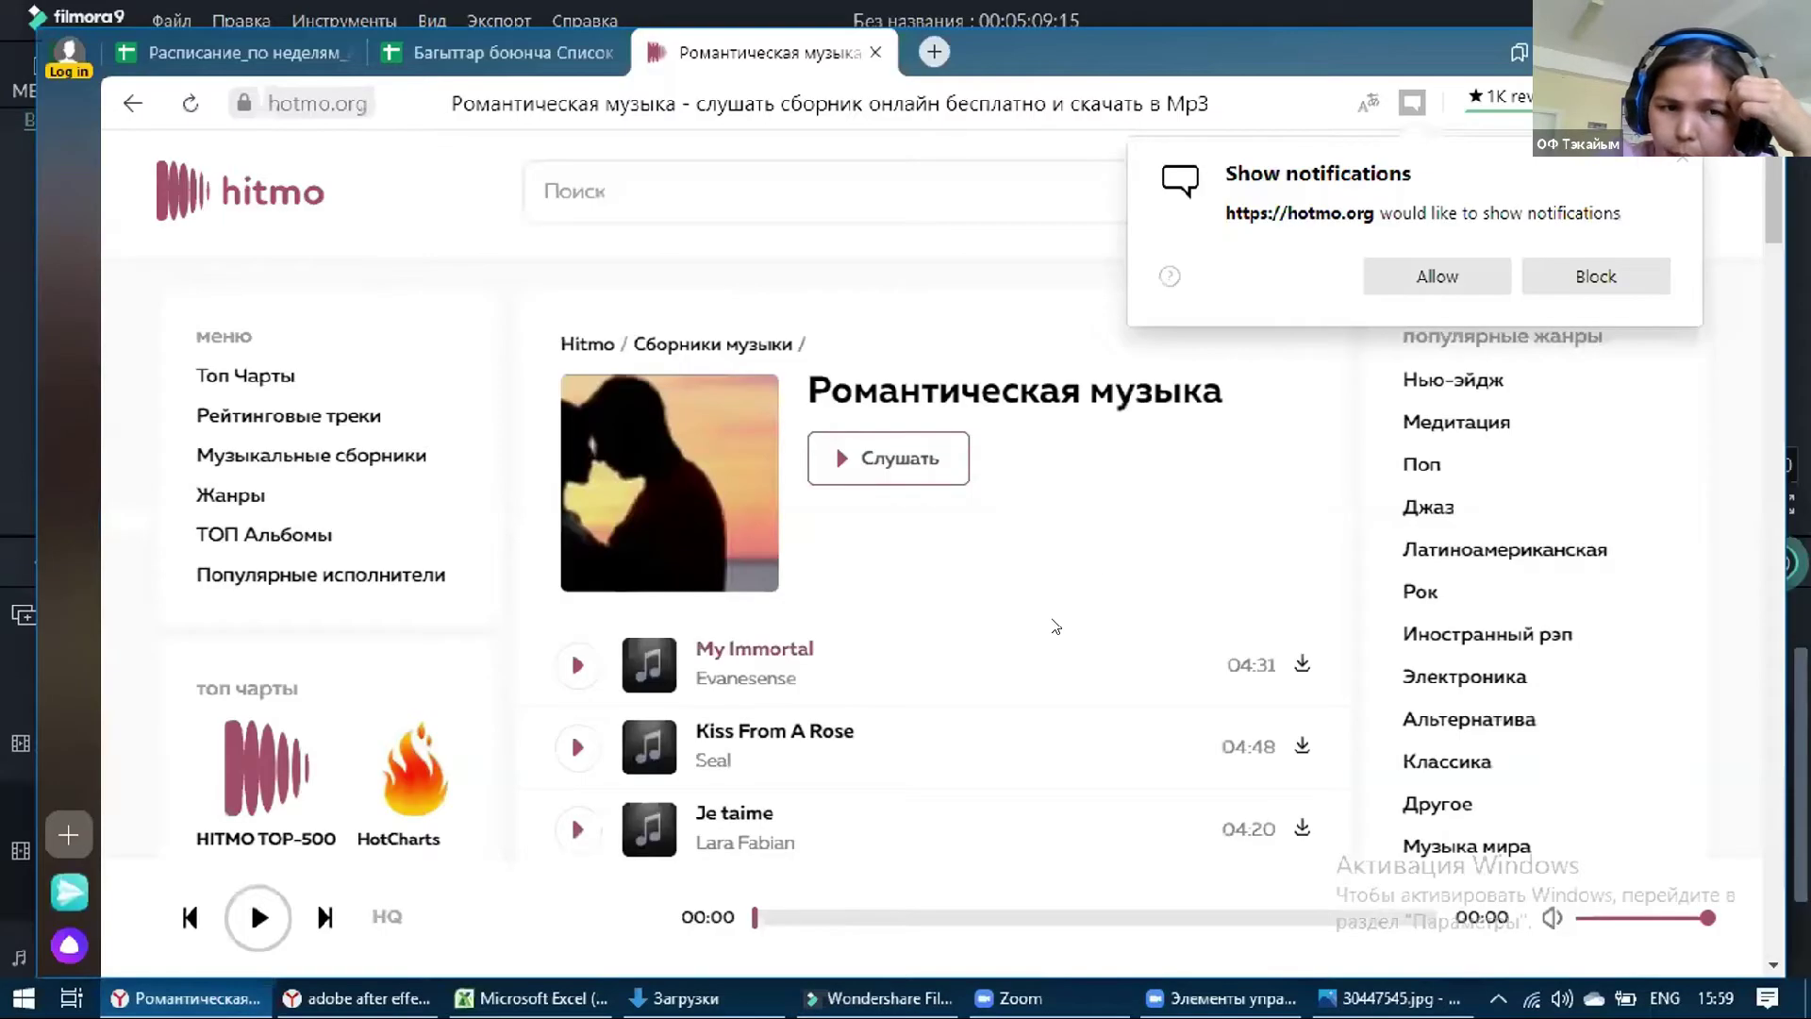
{"action": "scroll", "coordinate": [1056, 637], "scroll_direction": "down", "scroll_amount": 3}
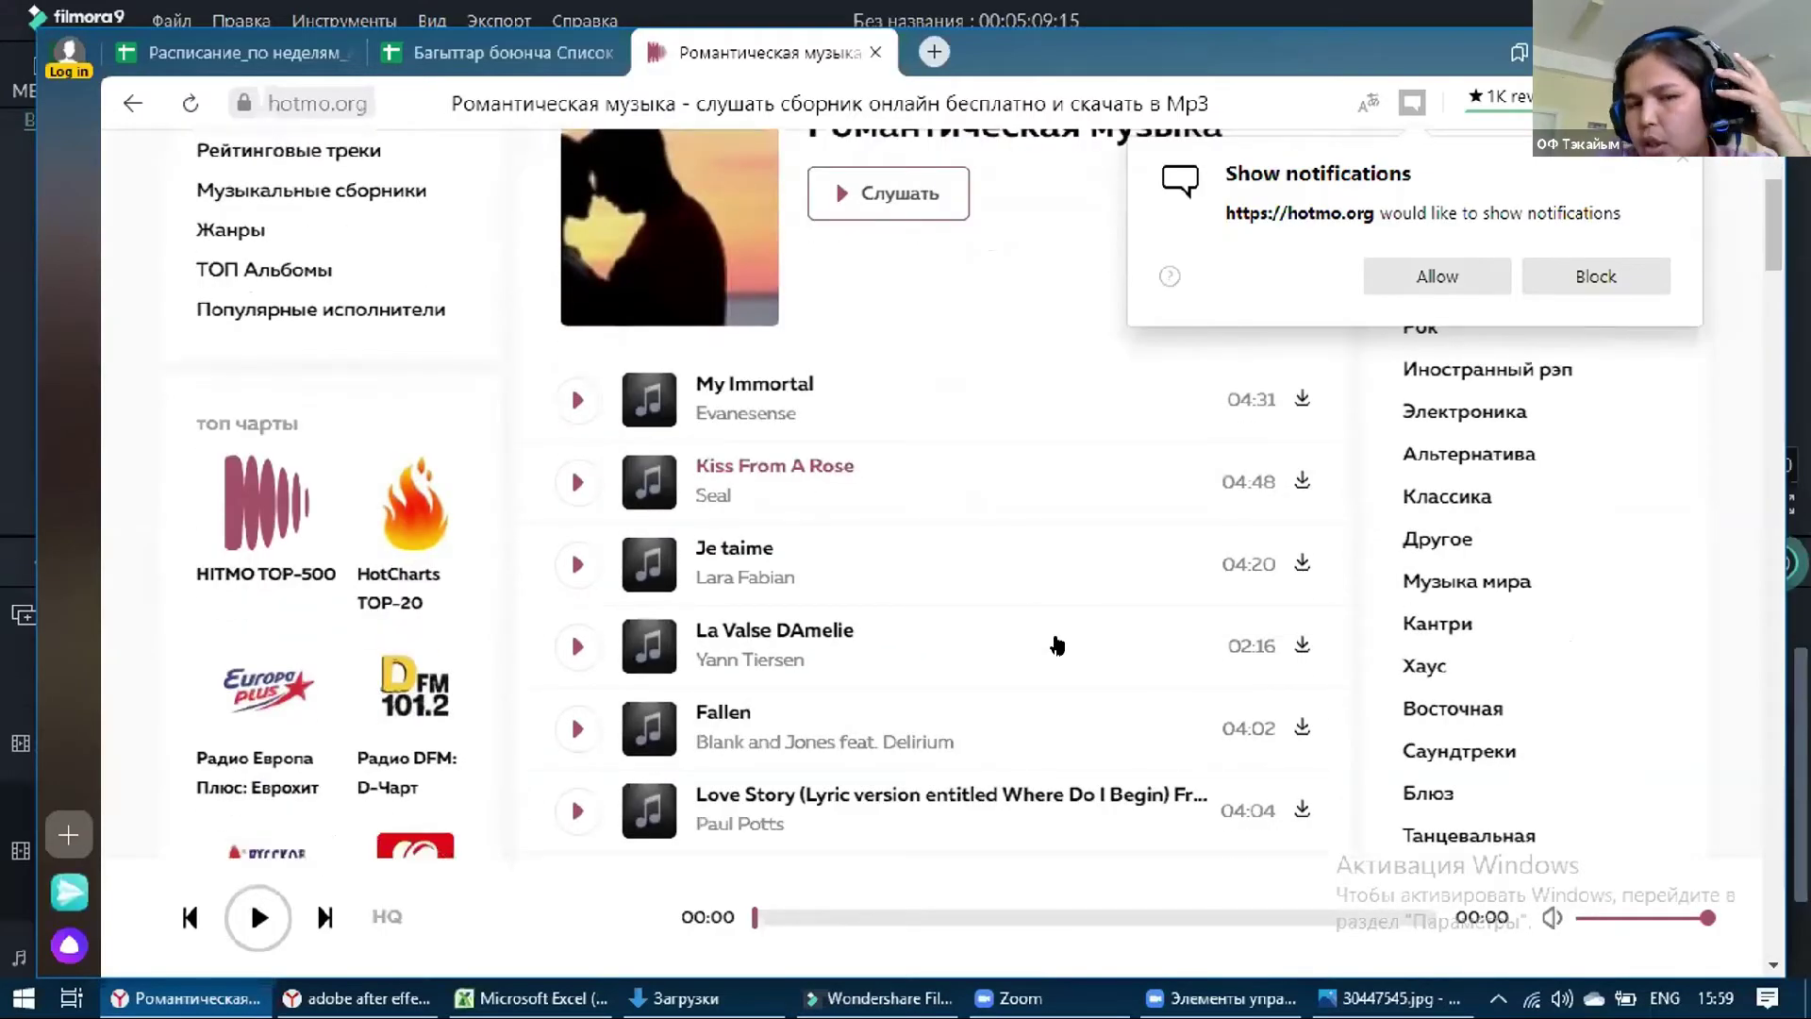
{"action": "left_click", "coordinate": [574, 400]}
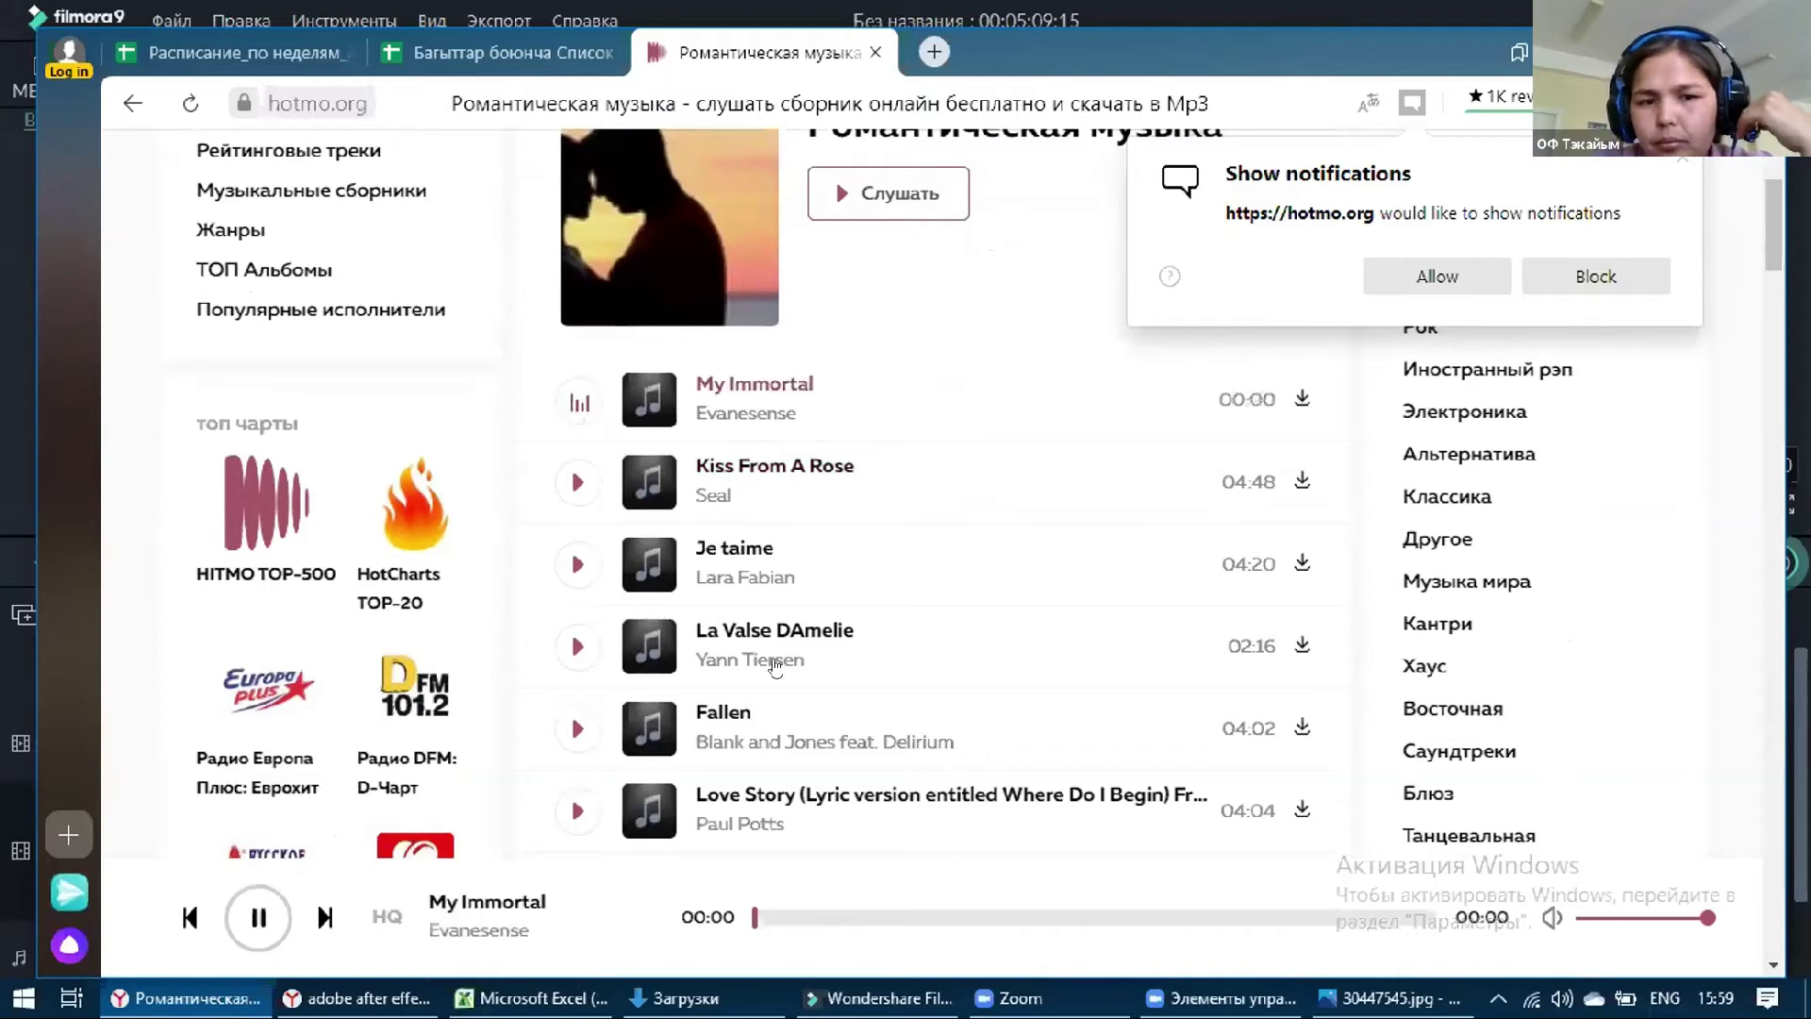
{"action": "left_click", "coordinate": [802, 920]}
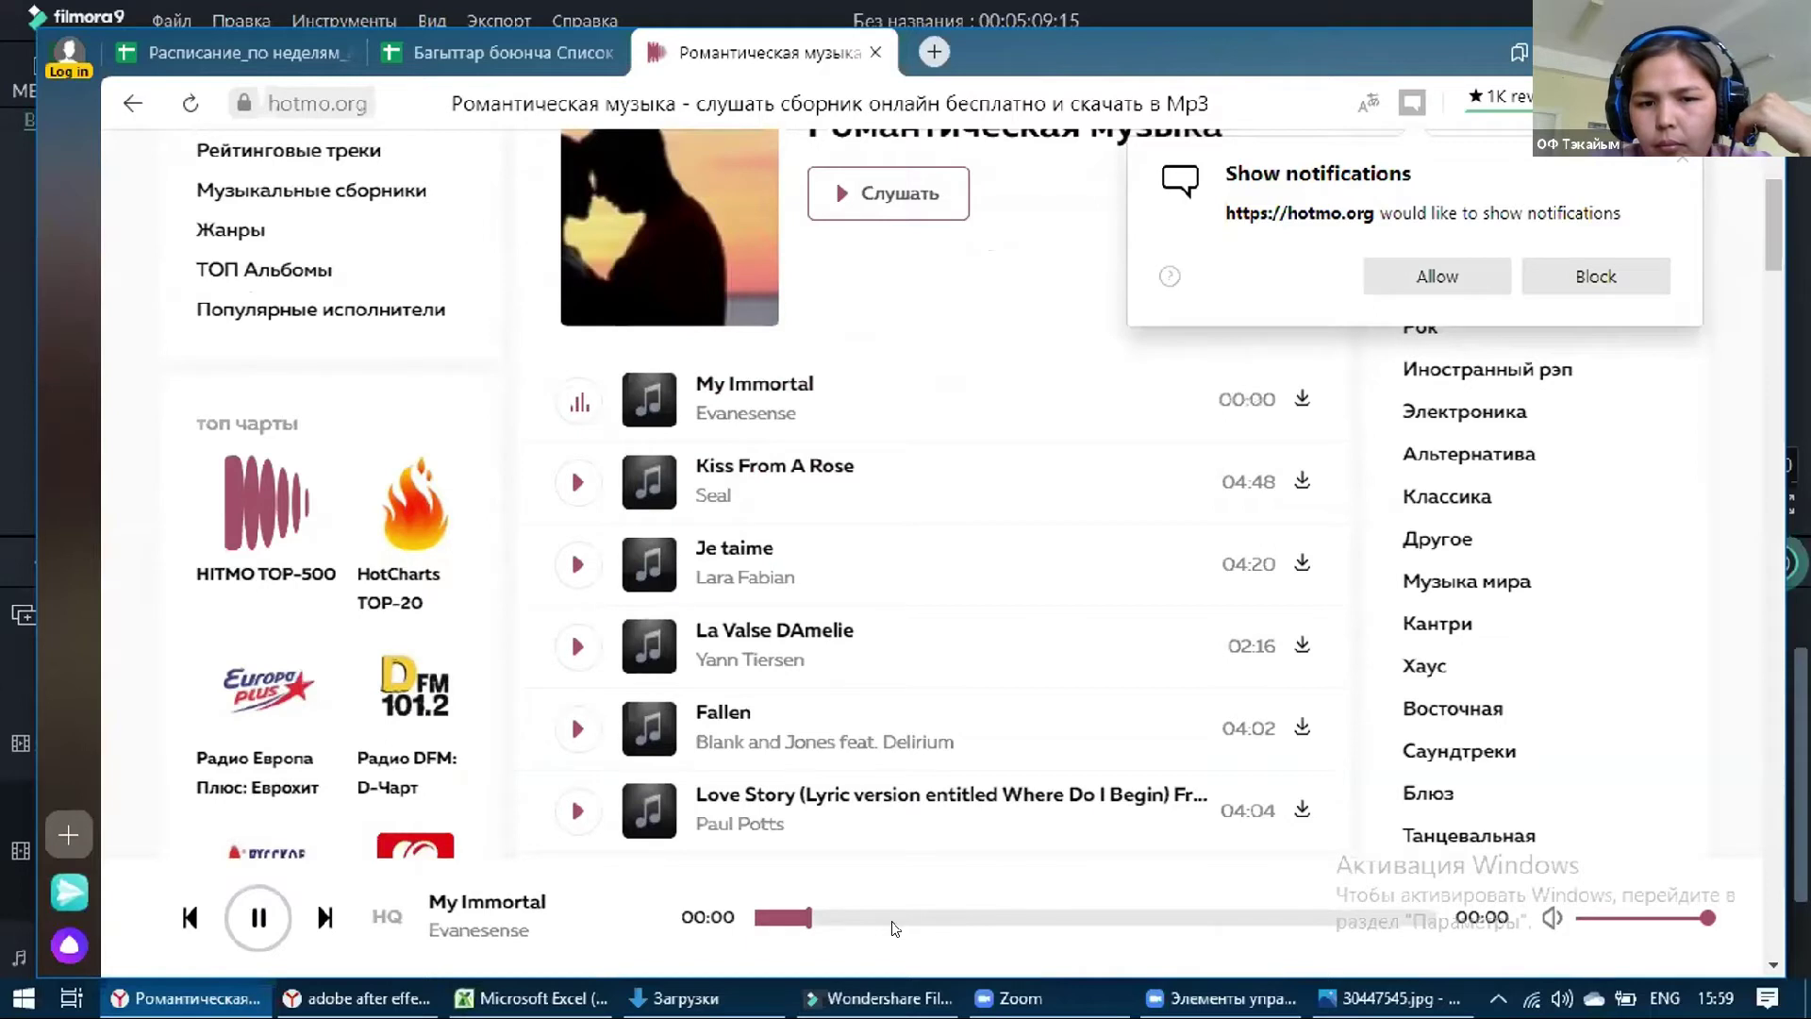
{"action": "left_click", "coordinate": [772, 917]}
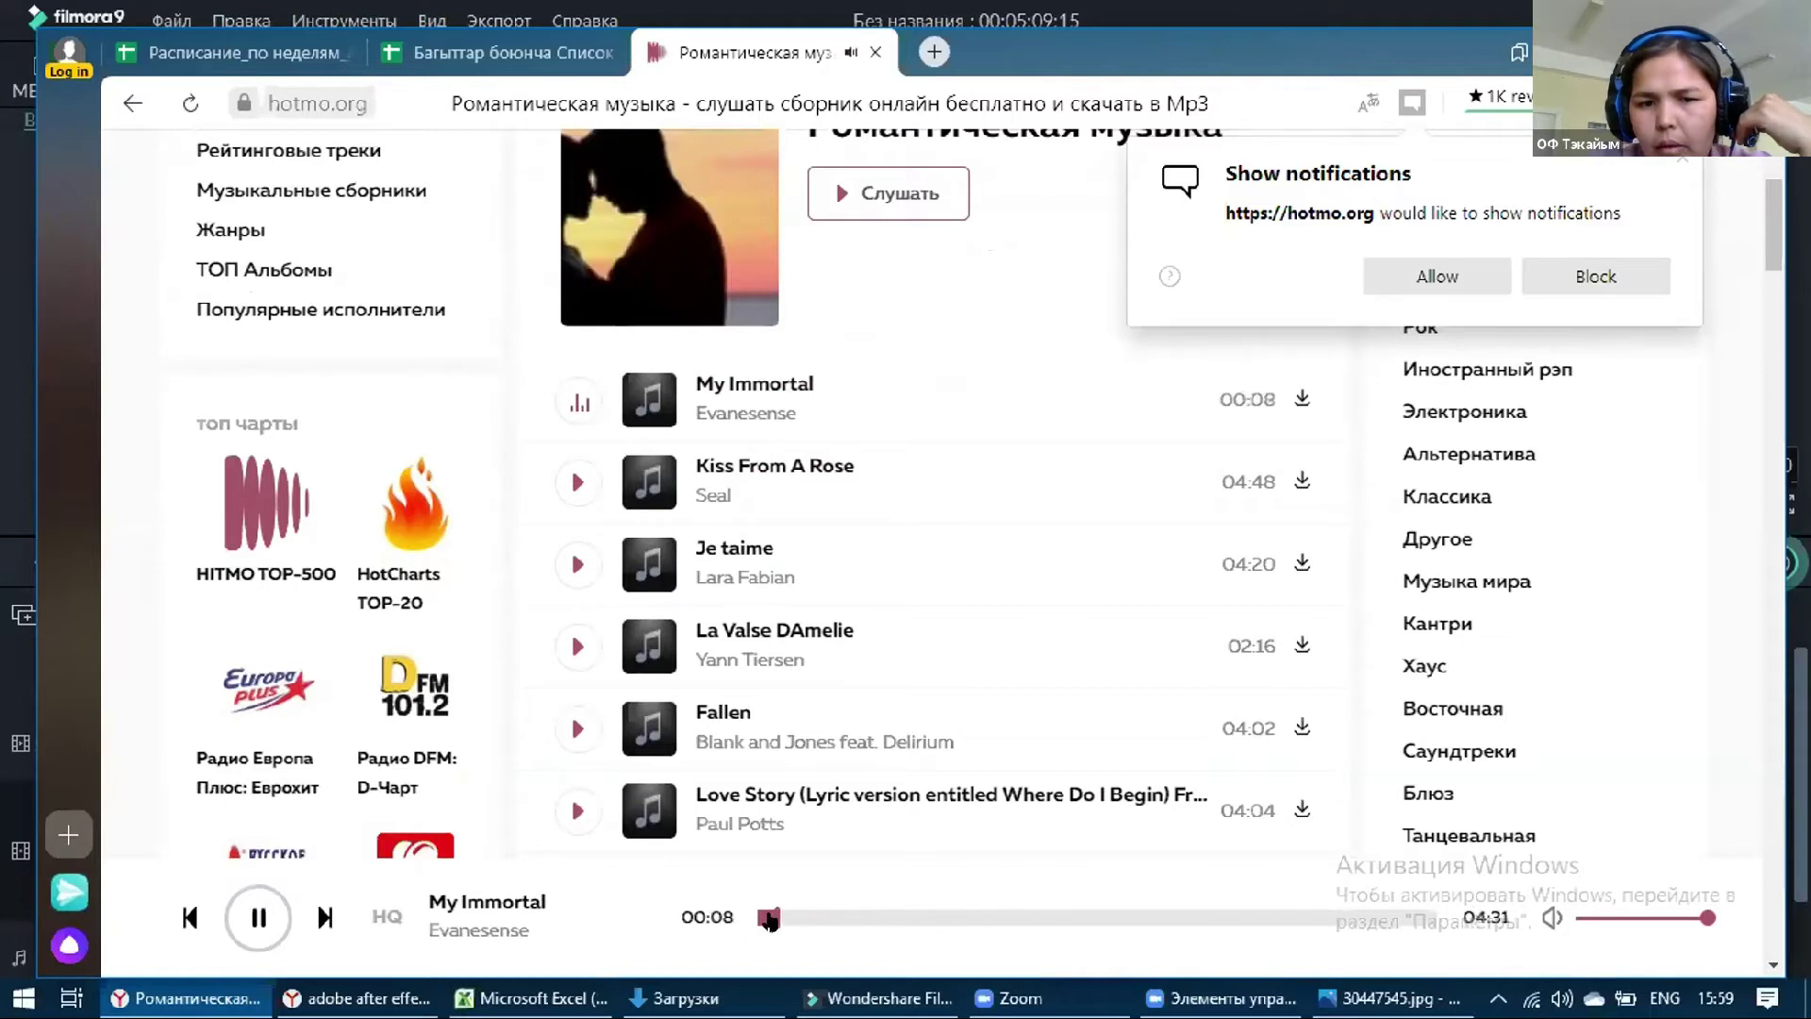
{"action": "left_click", "coordinate": [574, 400]}
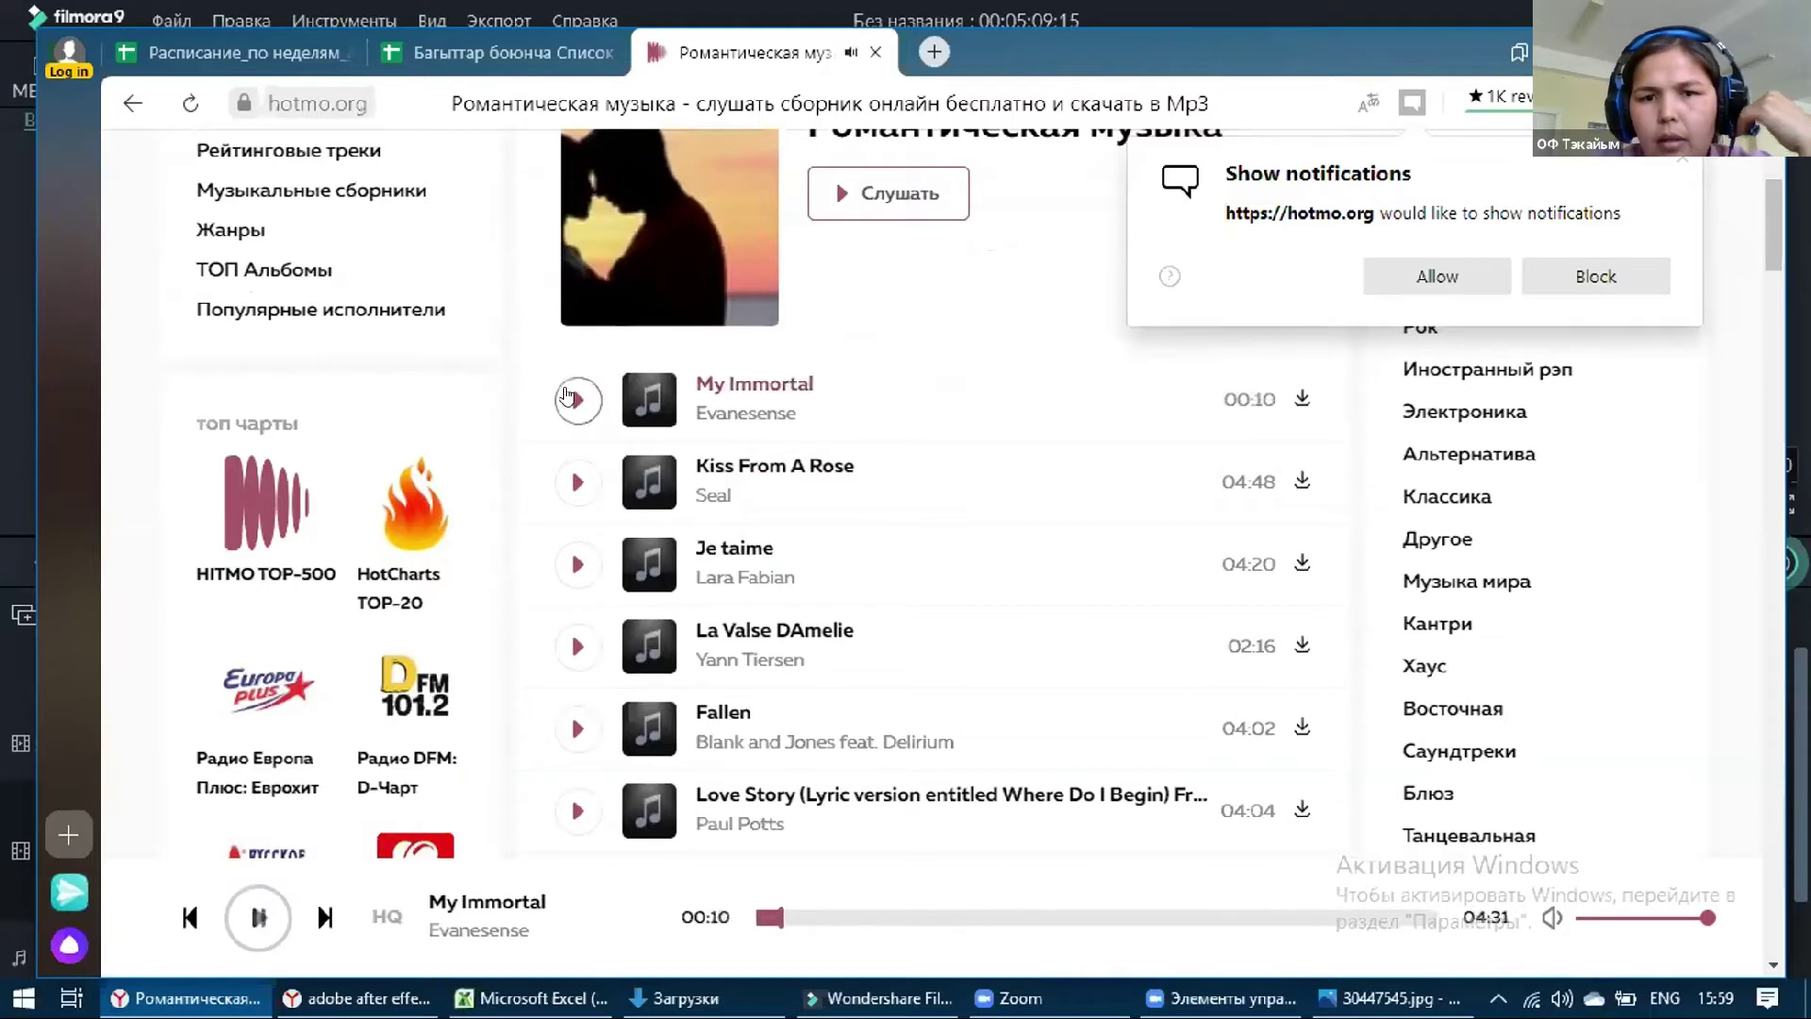
Download My Immortal by Evanesense, block the hotmo.org notification request and switch back to Filmora
{"action": "left_click", "coordinate": [1302, 400]}
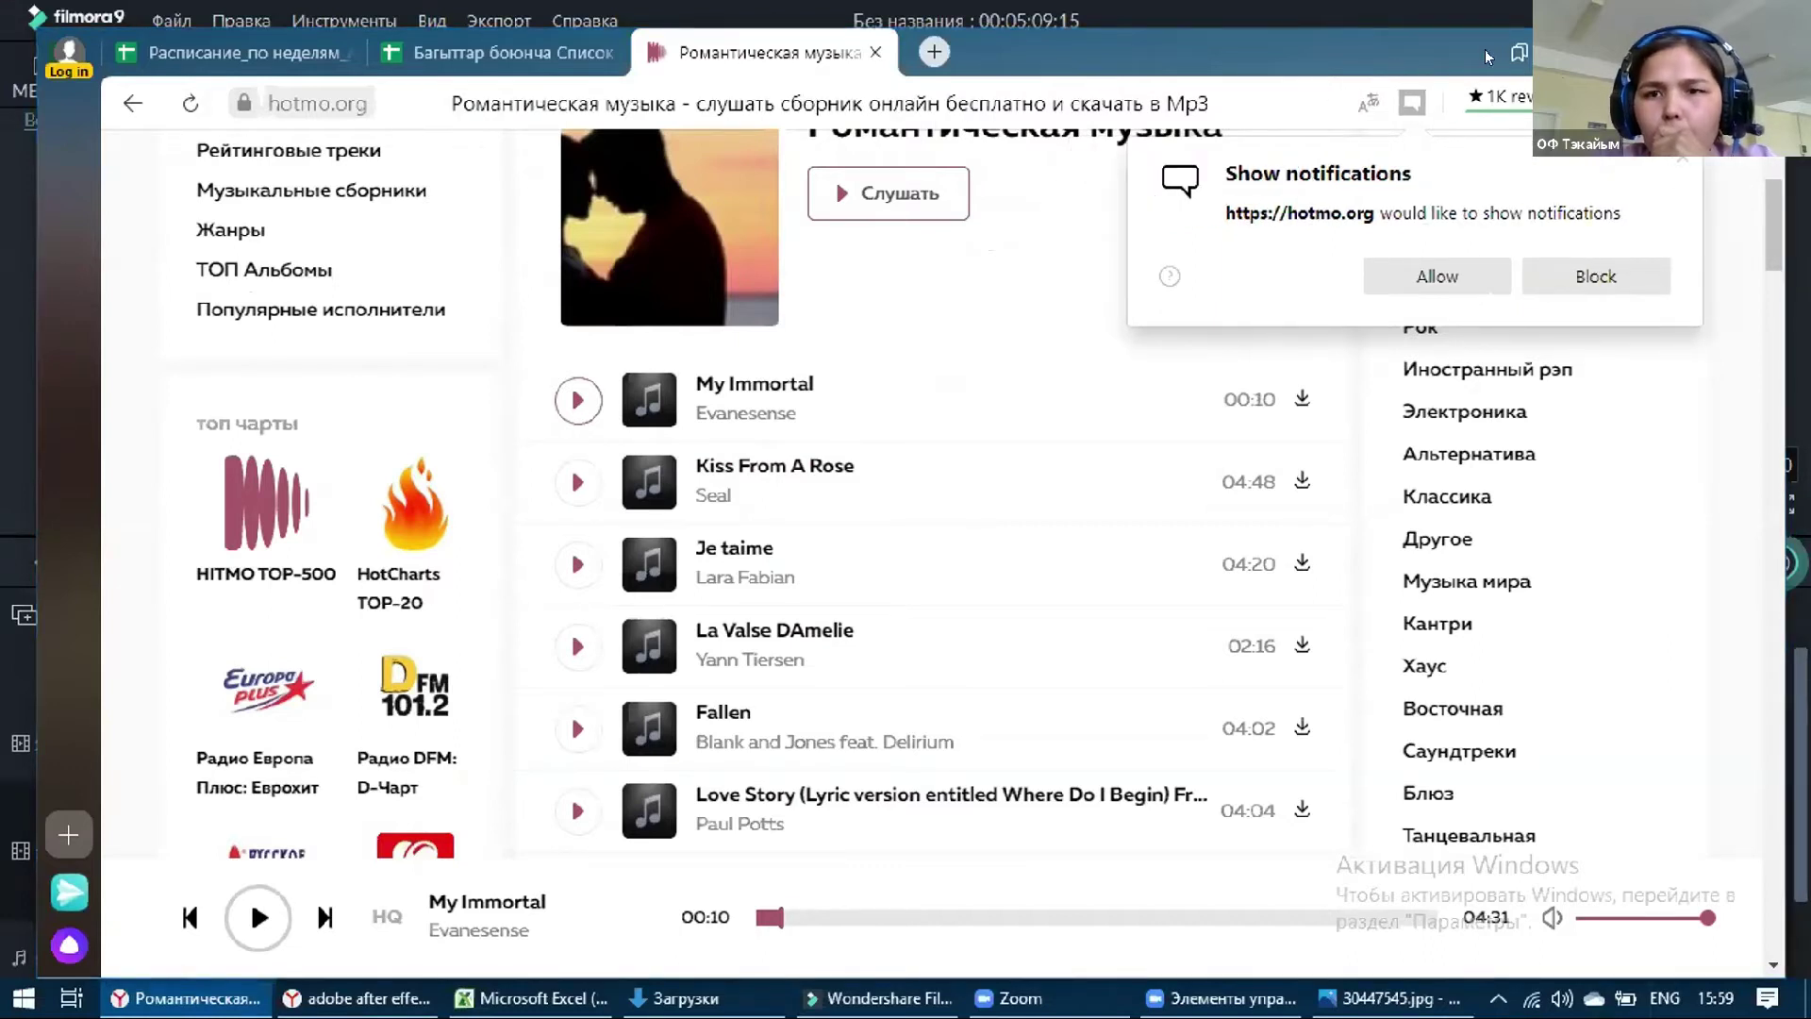
{"action": "left_click", "coordinate": [1595, 273]}
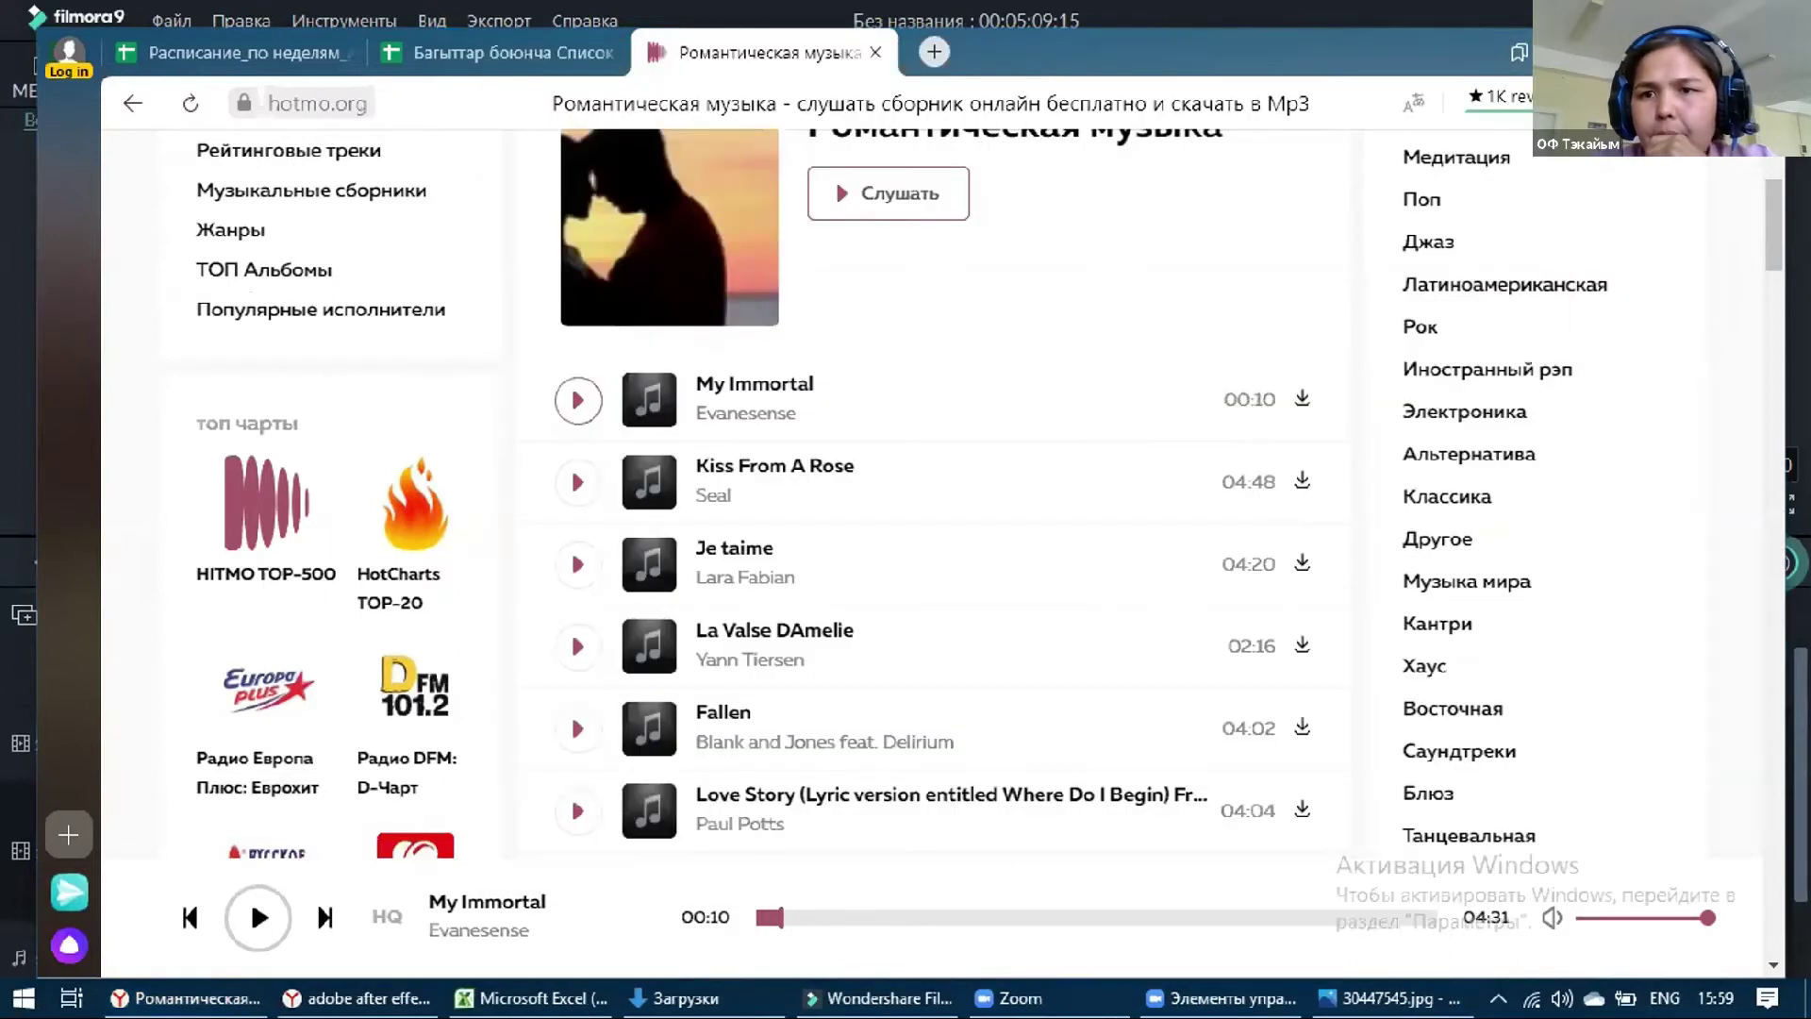
{"action": "key", "text": "alt+Tab"}
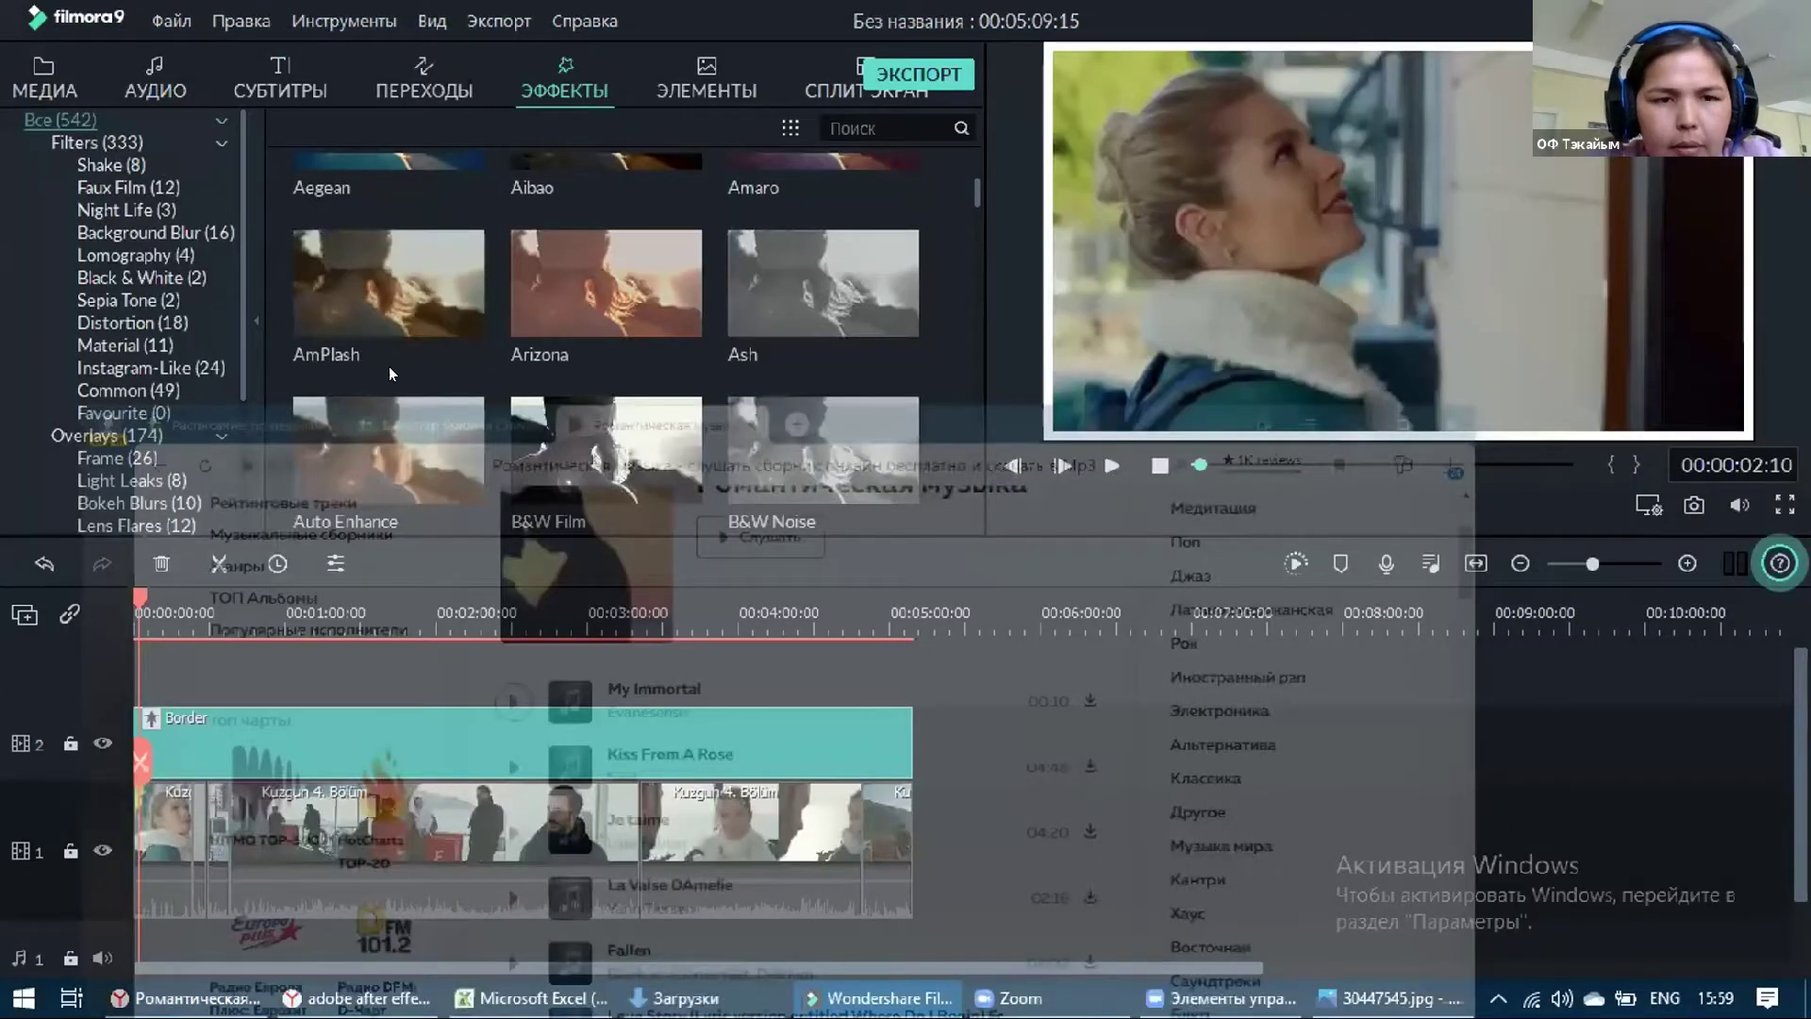
{"action": "key", "text": "super+d"}
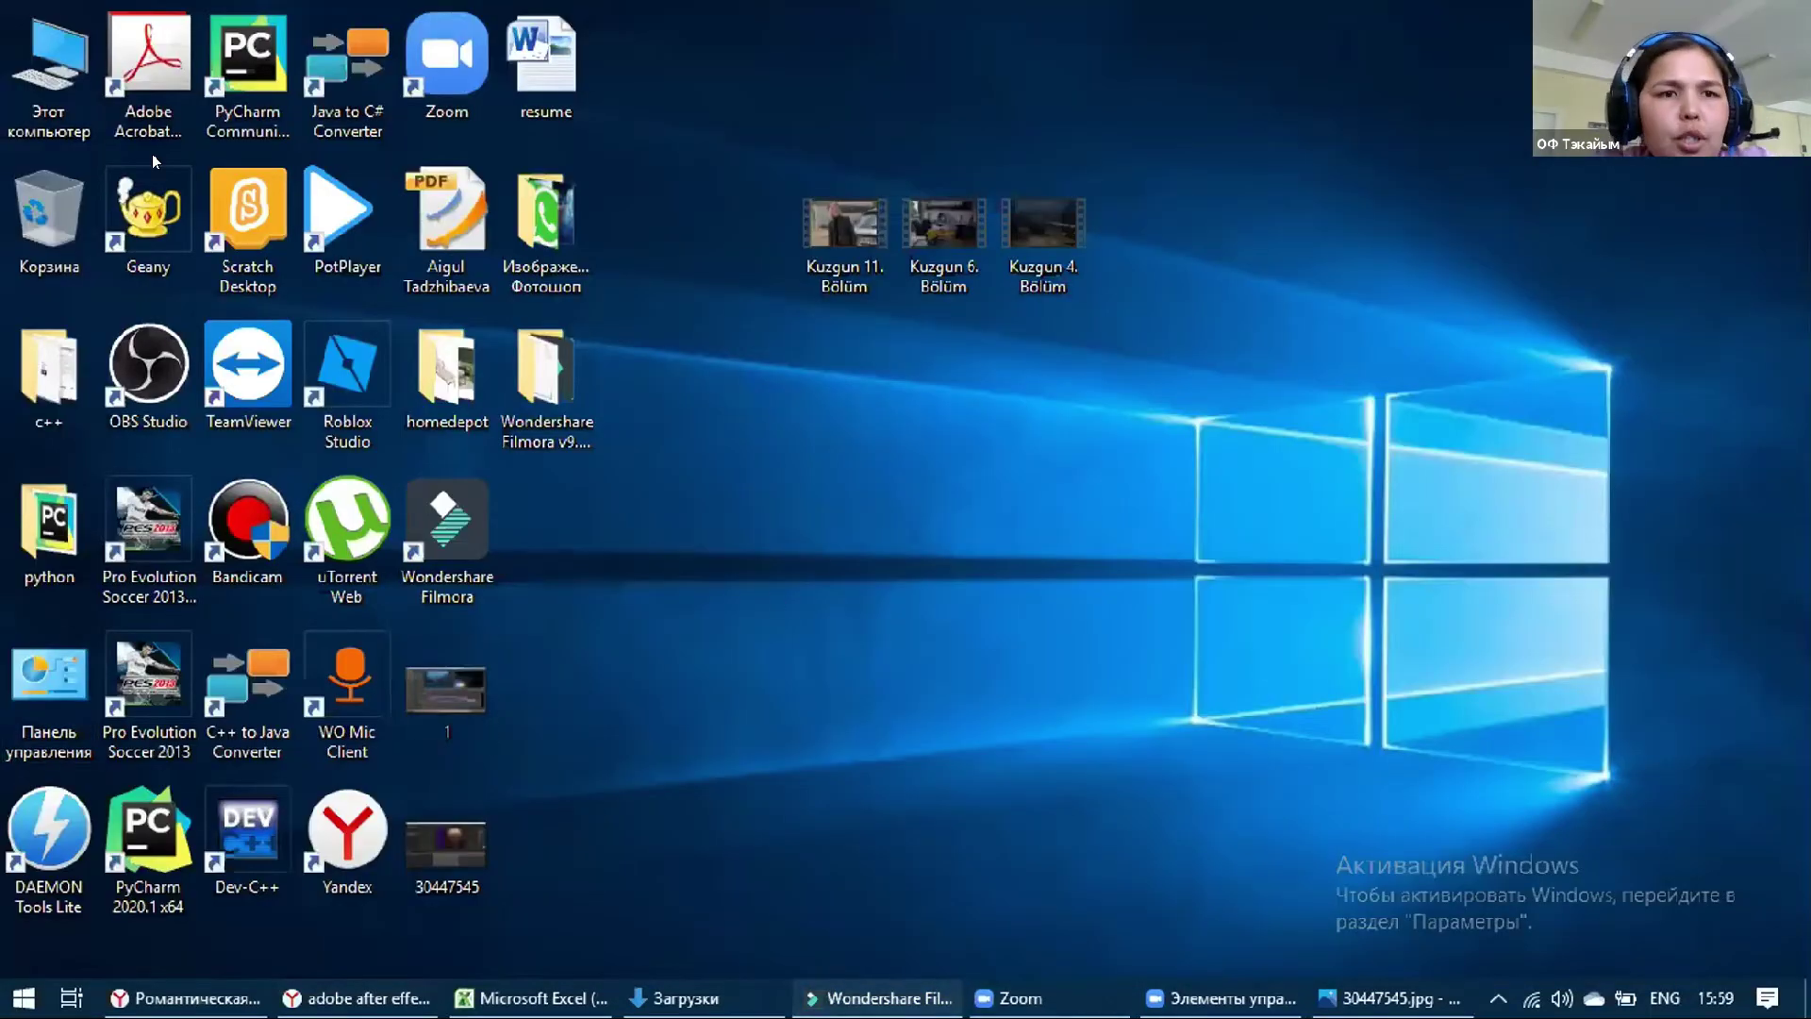
{"action": "key", "text": "super+d"}
Look through the built-in music tracks in the full audio library
{"action": "left_click", "coordinate": [153, 73]}
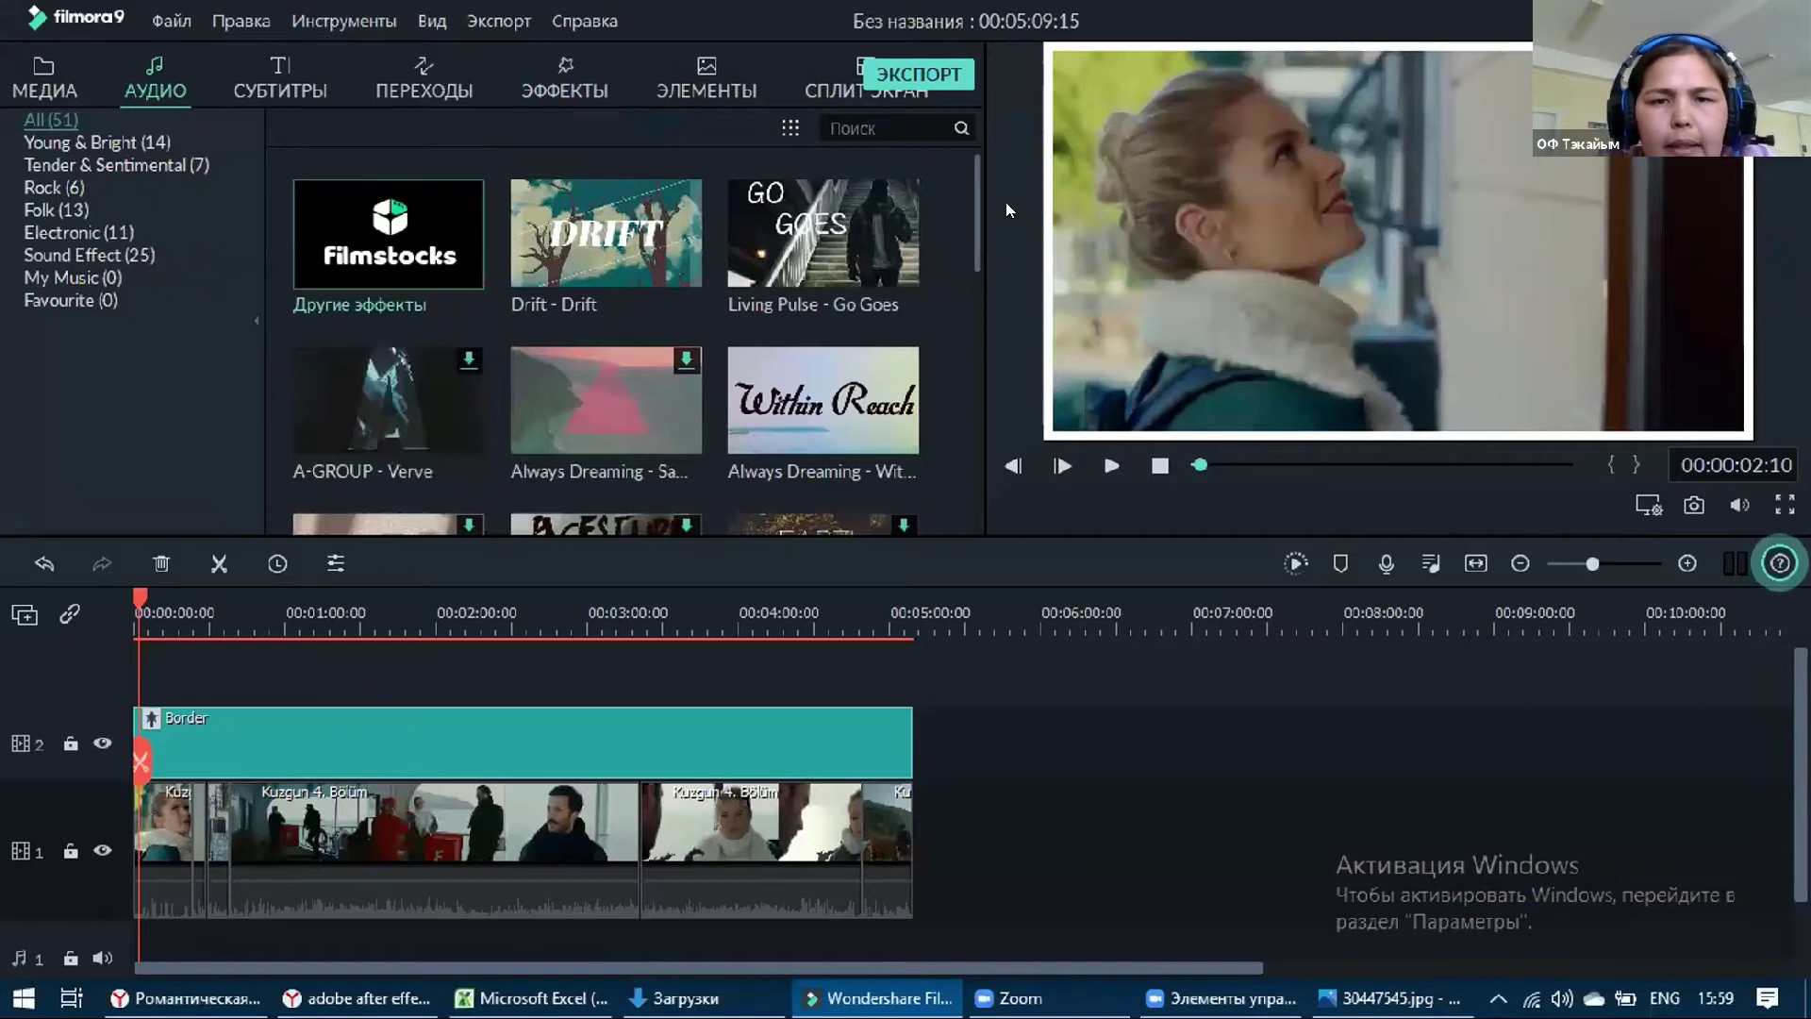
{"action": "scroll", "coordinate": [961, 424], "scroll_direction": "down", "scroll_amount": 10}
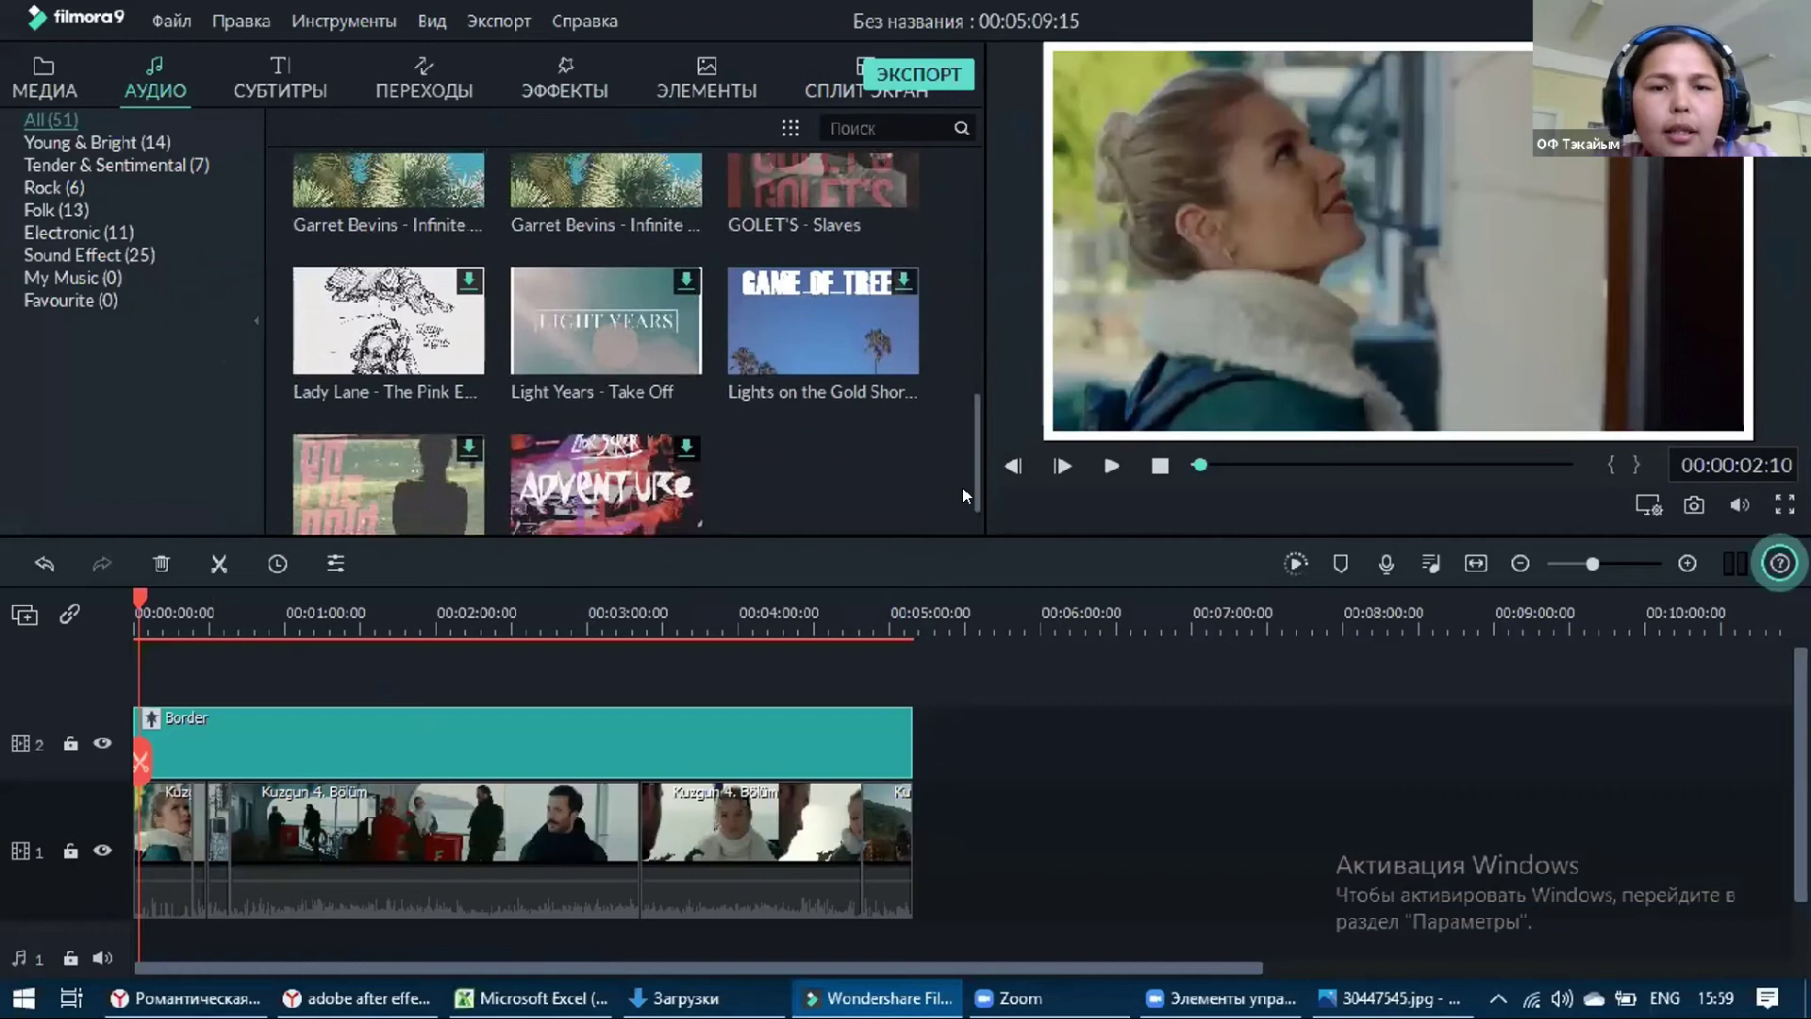
{"action": "scroll", "coordinate": [958, 330], "scroll_direction": "up", "scroll_amount": 10}
{"action": "scroll", "coordinate": [958, 268], "scroll_direction": "up", "scroll_amount": 1}
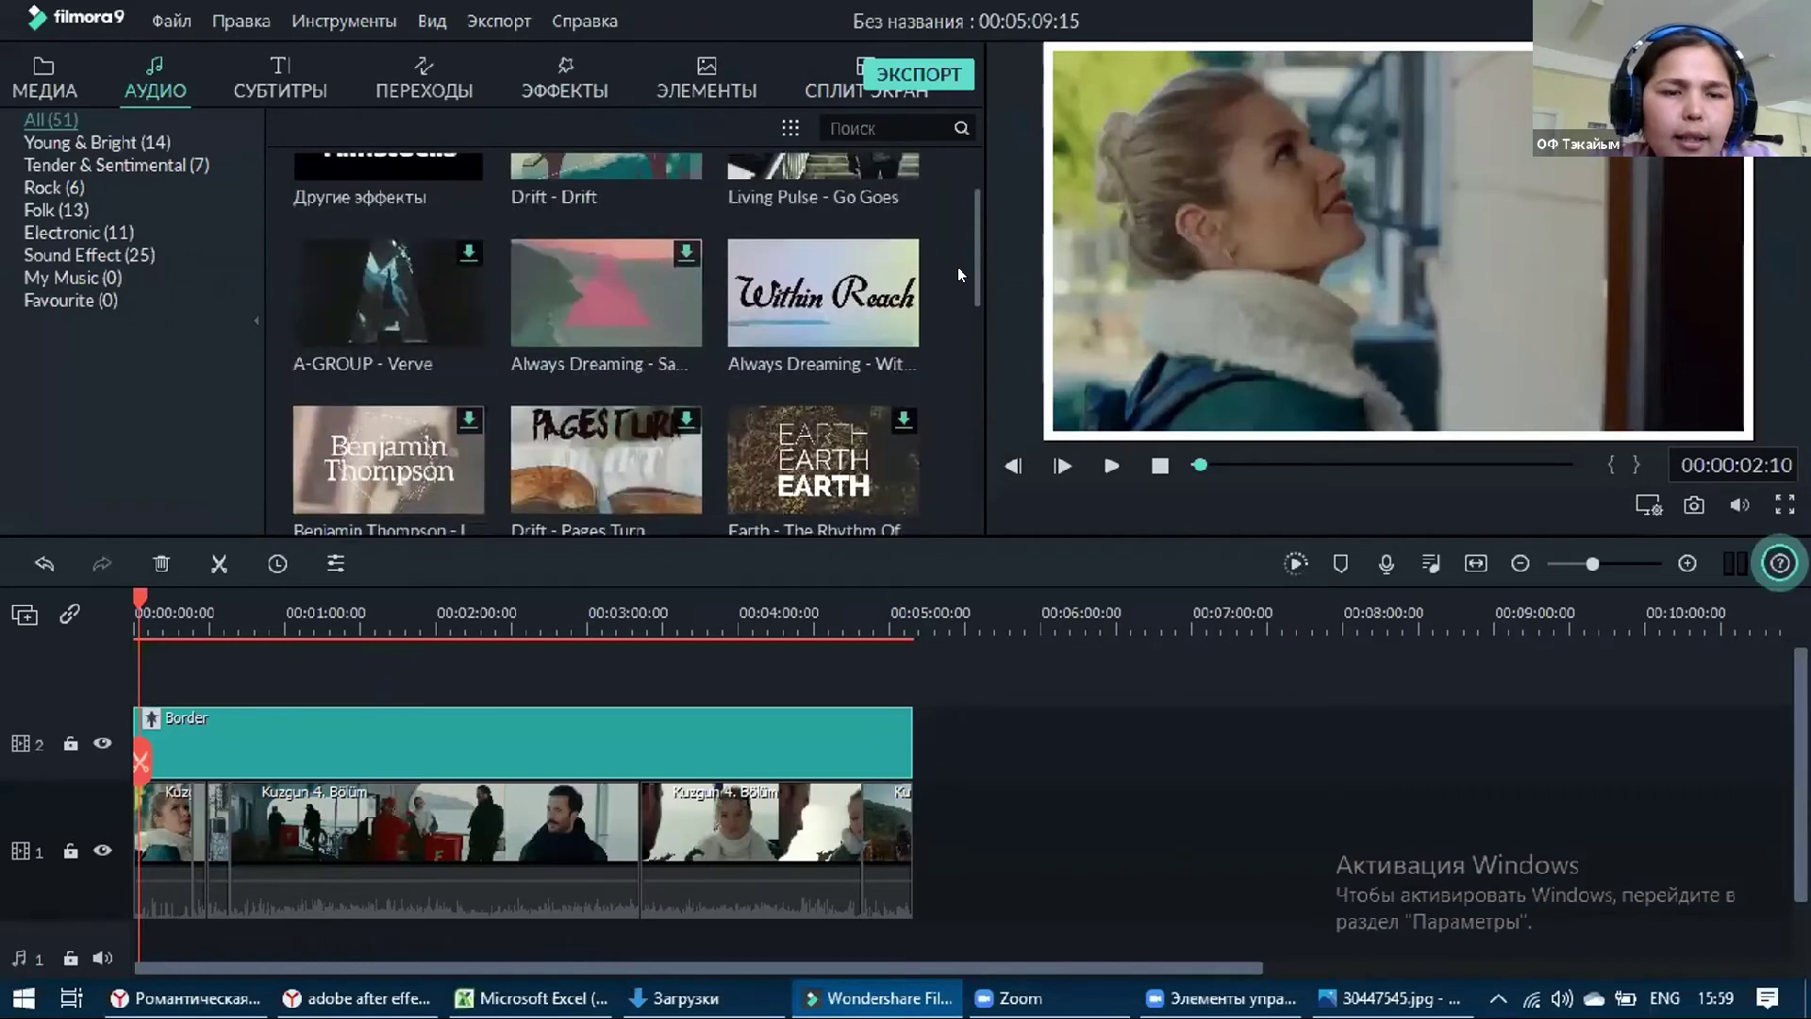
{"action": "scroll", "coordinate": [957, 229], "scroll_direction": "up", "scroll_amount": 3}
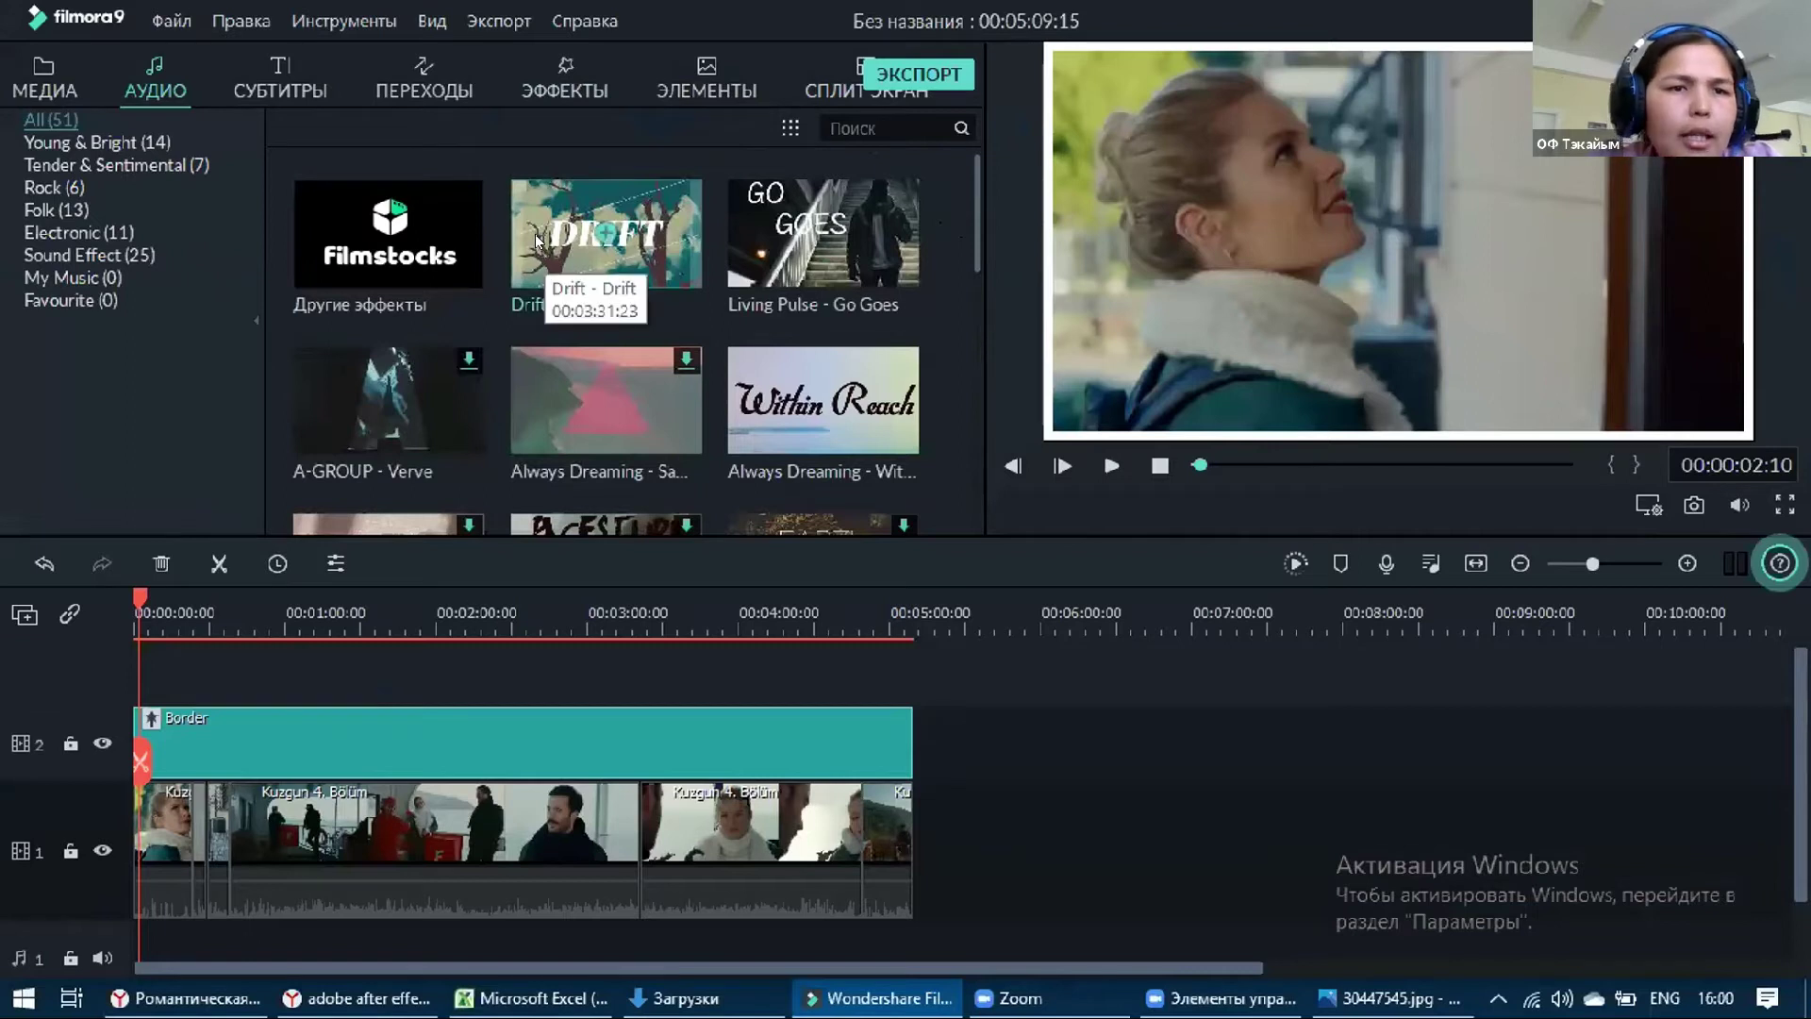
Import the audio file Evanesense_-_My_Immortal_28576066 from the Загрузки folder into the project media
{"action": "left_click", "coordinate": [36, 74]}
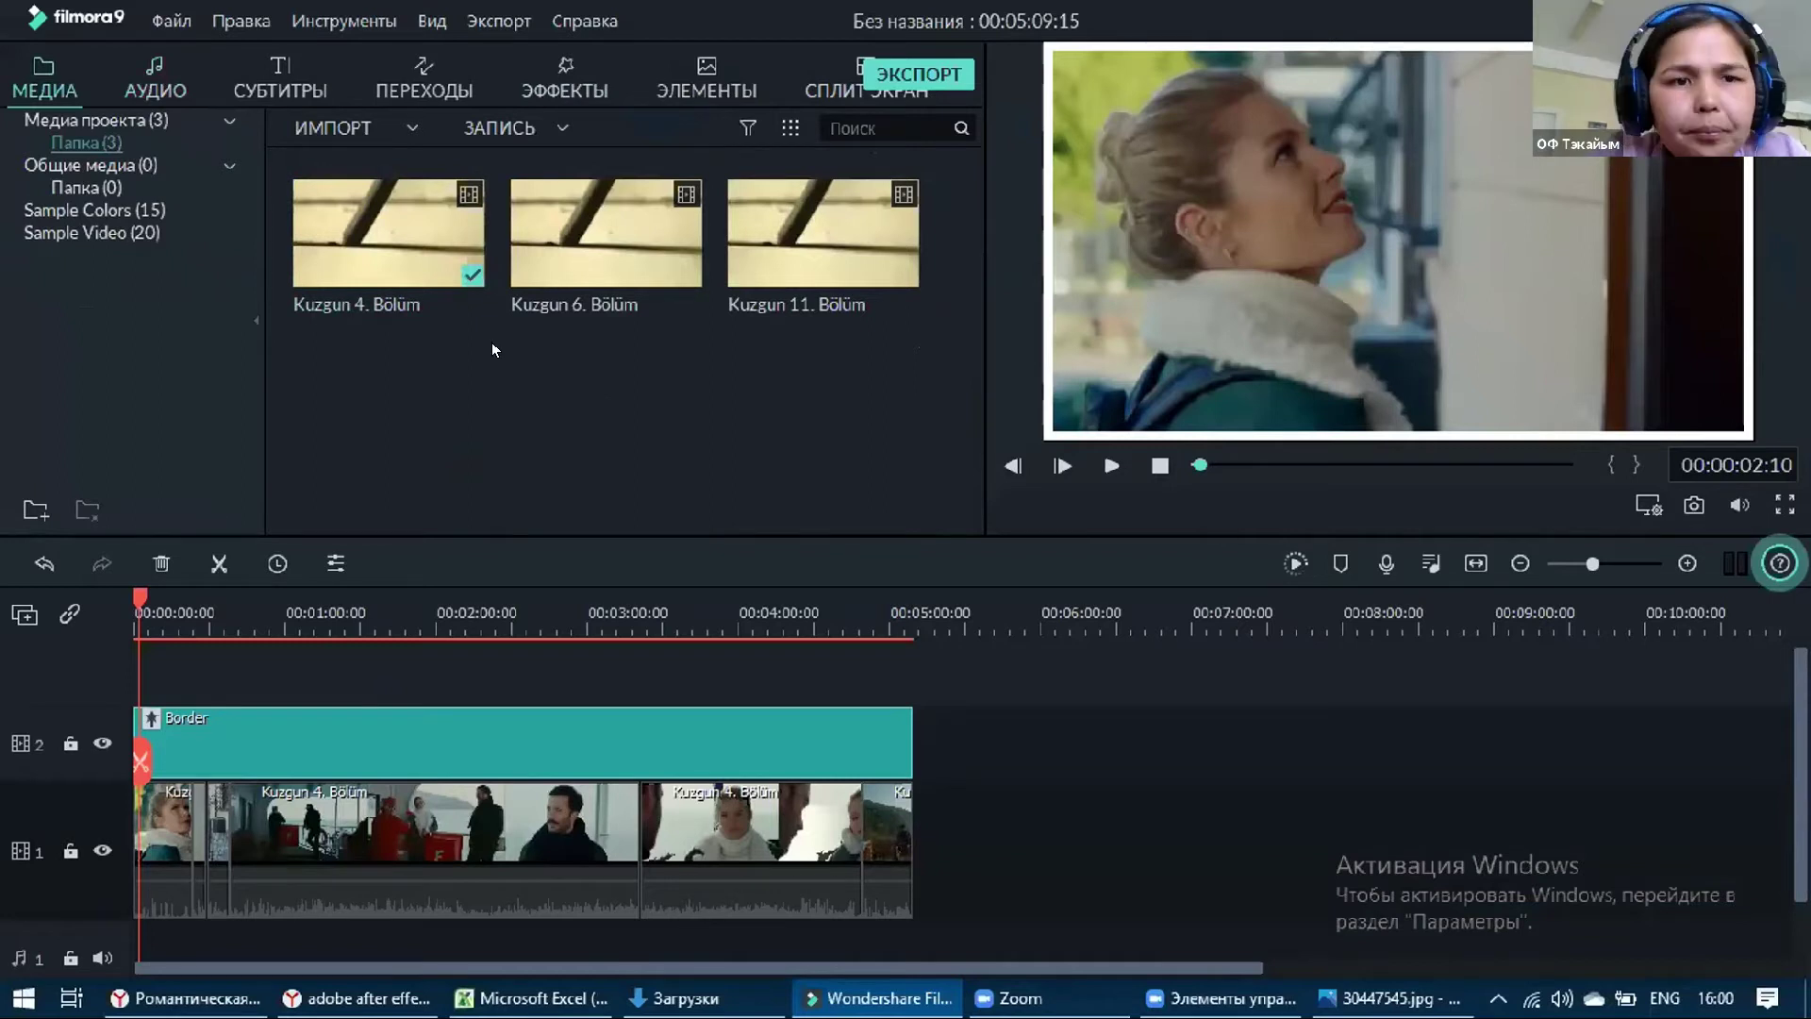
{"action": "left_click", "coordinate": [378, 127]}
{"action": "left_click", "coordinate": [389, 157]}
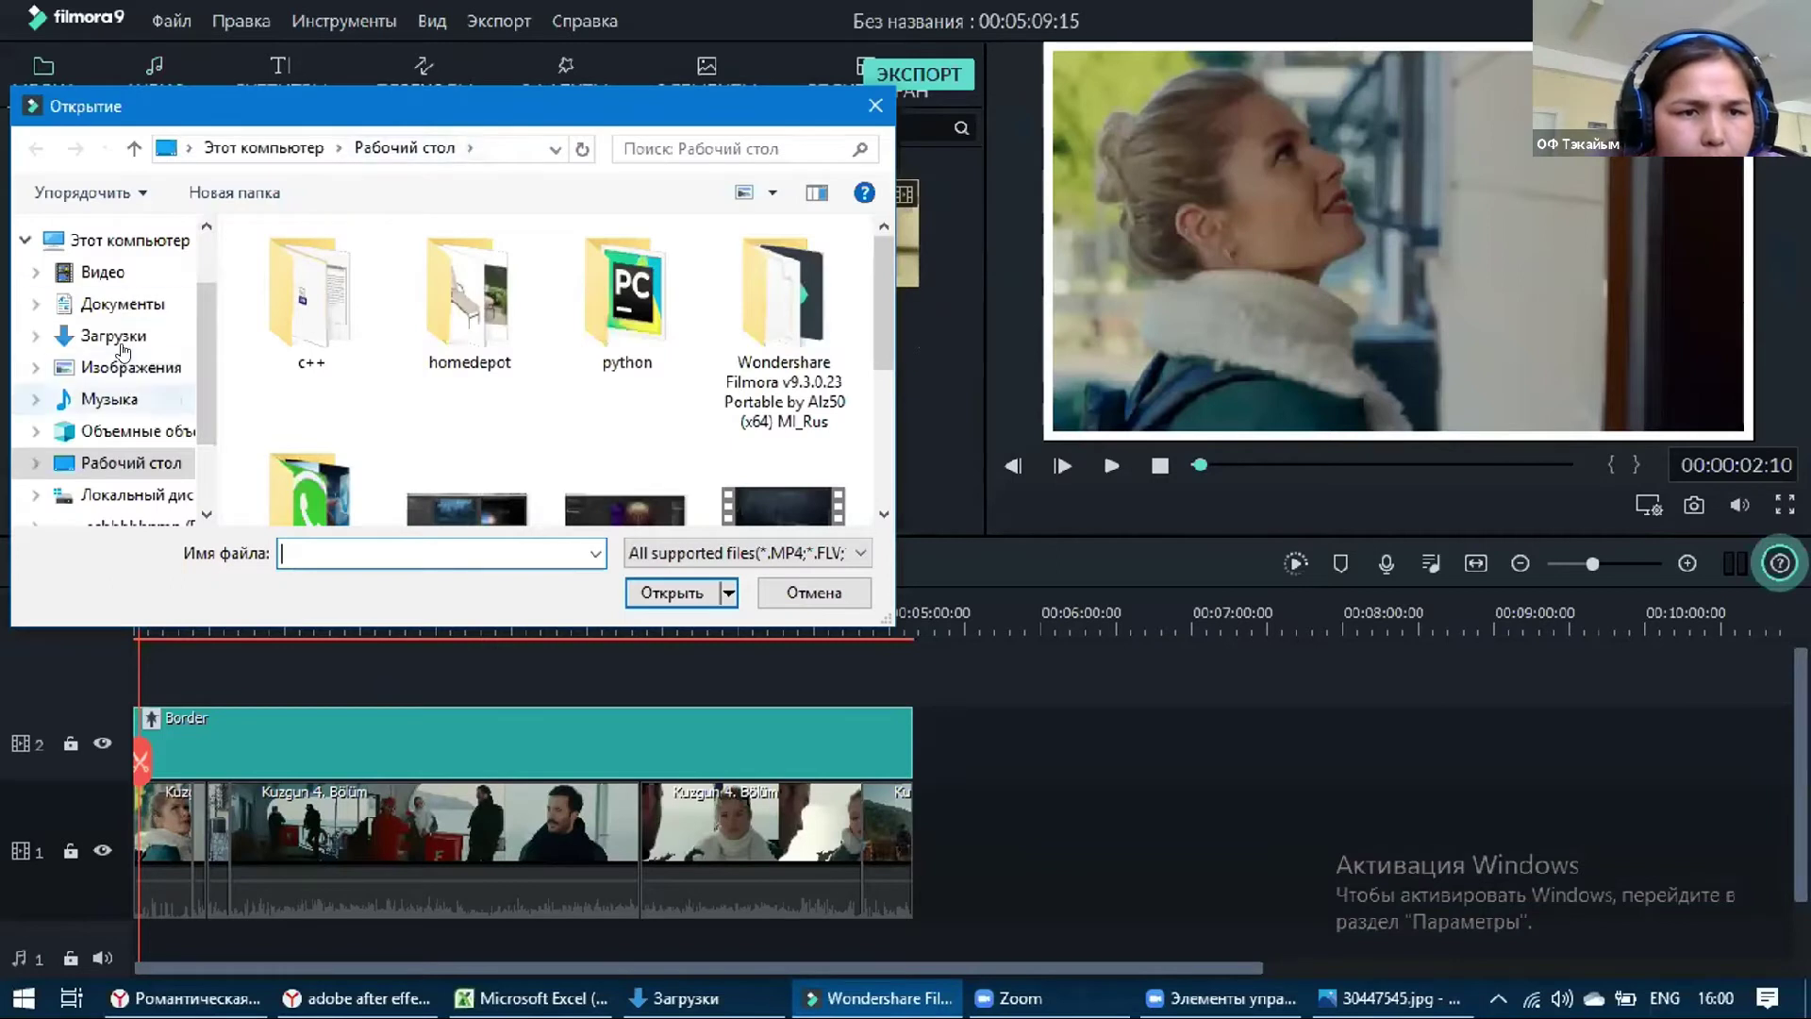
{"action": "scroll", "coordinate": [198, 462], "scroll_direction": "down", "scroll_amount": 1}
{"action": "scroll", "coordinate": [200, 347], "scroll_direction": "up", "scroll_amount": 2}
{"action": "left_click", "coordinate": [114, 430]}
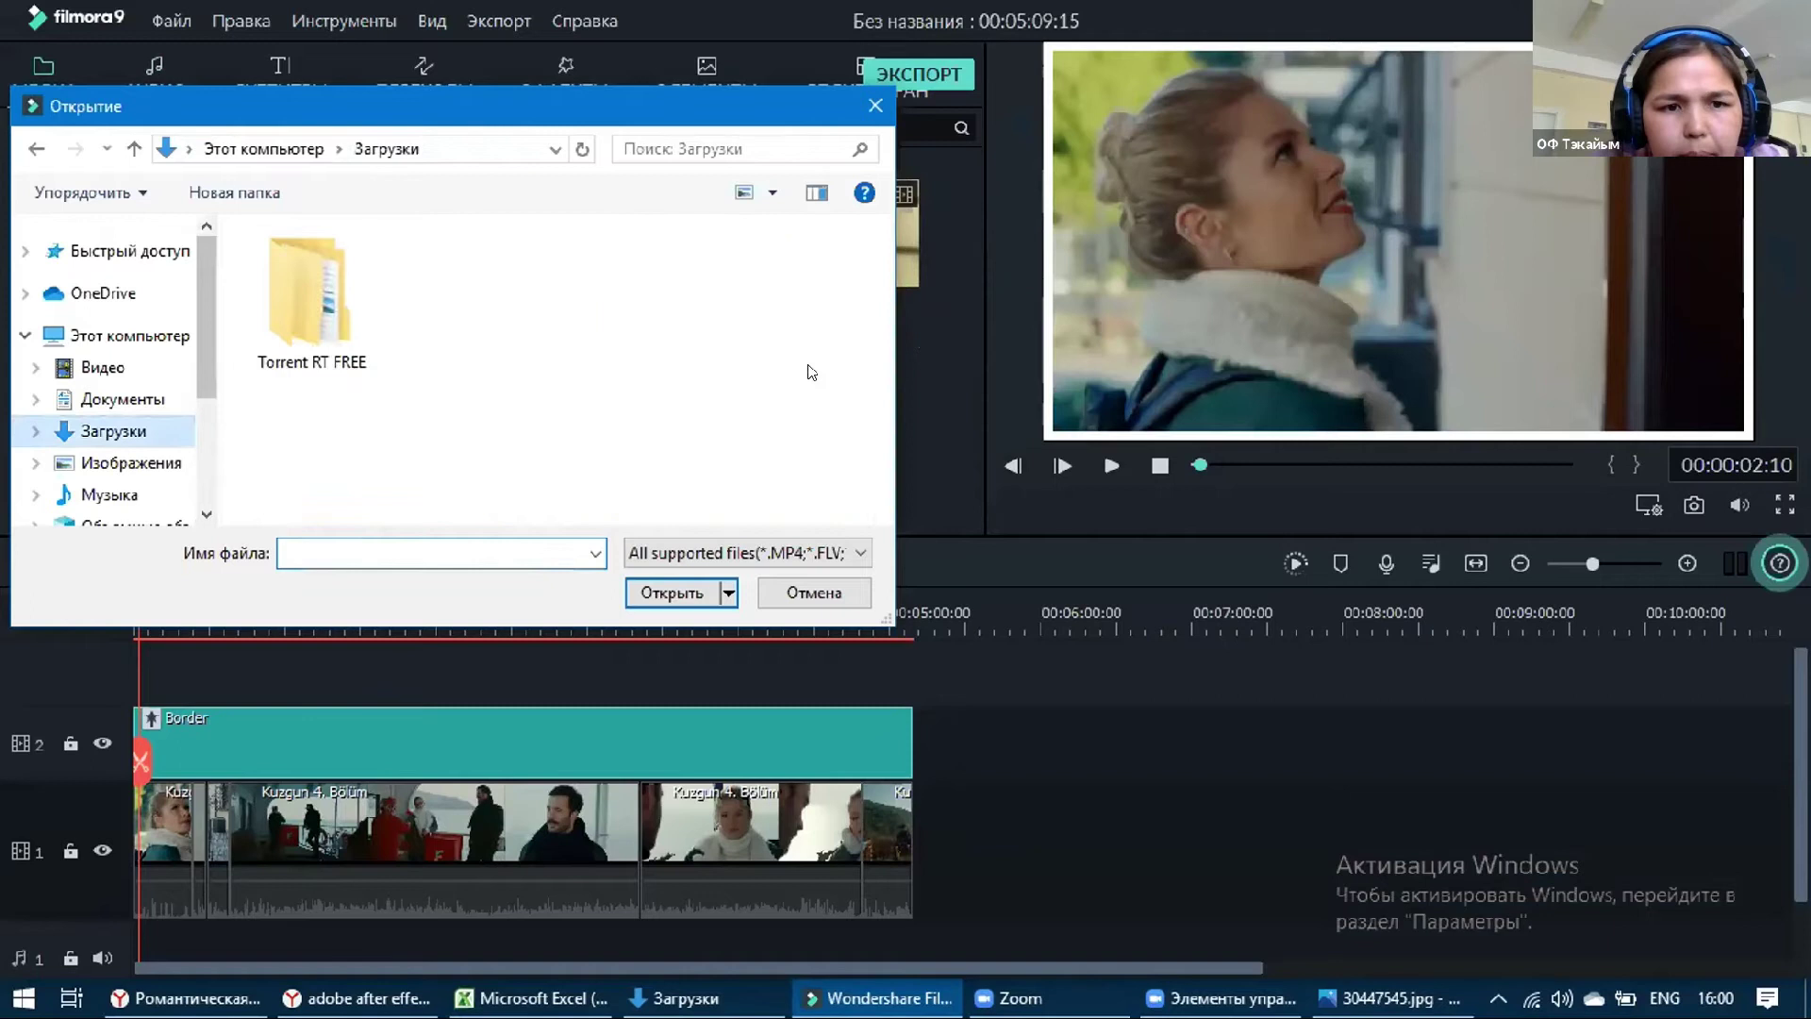
{"action": "scroll", "coordinate": [877, 377], "scroll_direction": "down", "scroll_amount": 3}
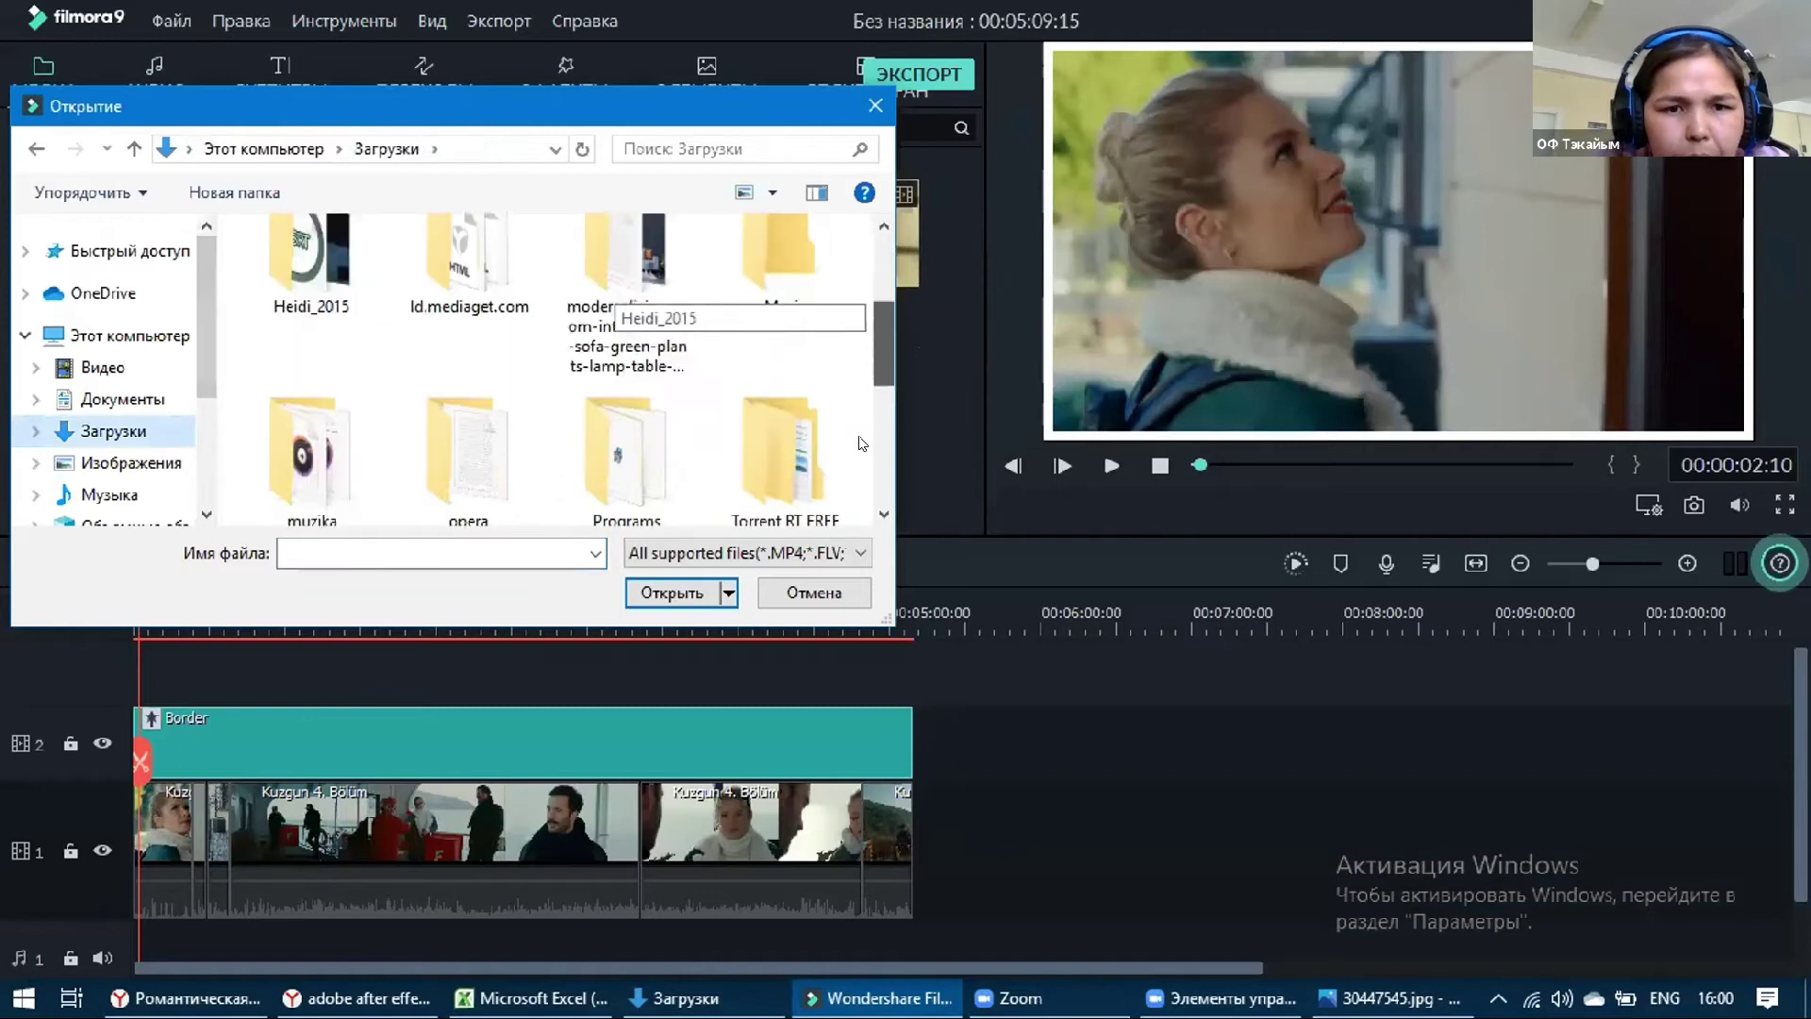
{"action": "scroll", "coordinate": [860, 443], "scroll_direction": "down", "scroll_amount": 3}
{"action": "left_click", "coordinate": [626, 415]}
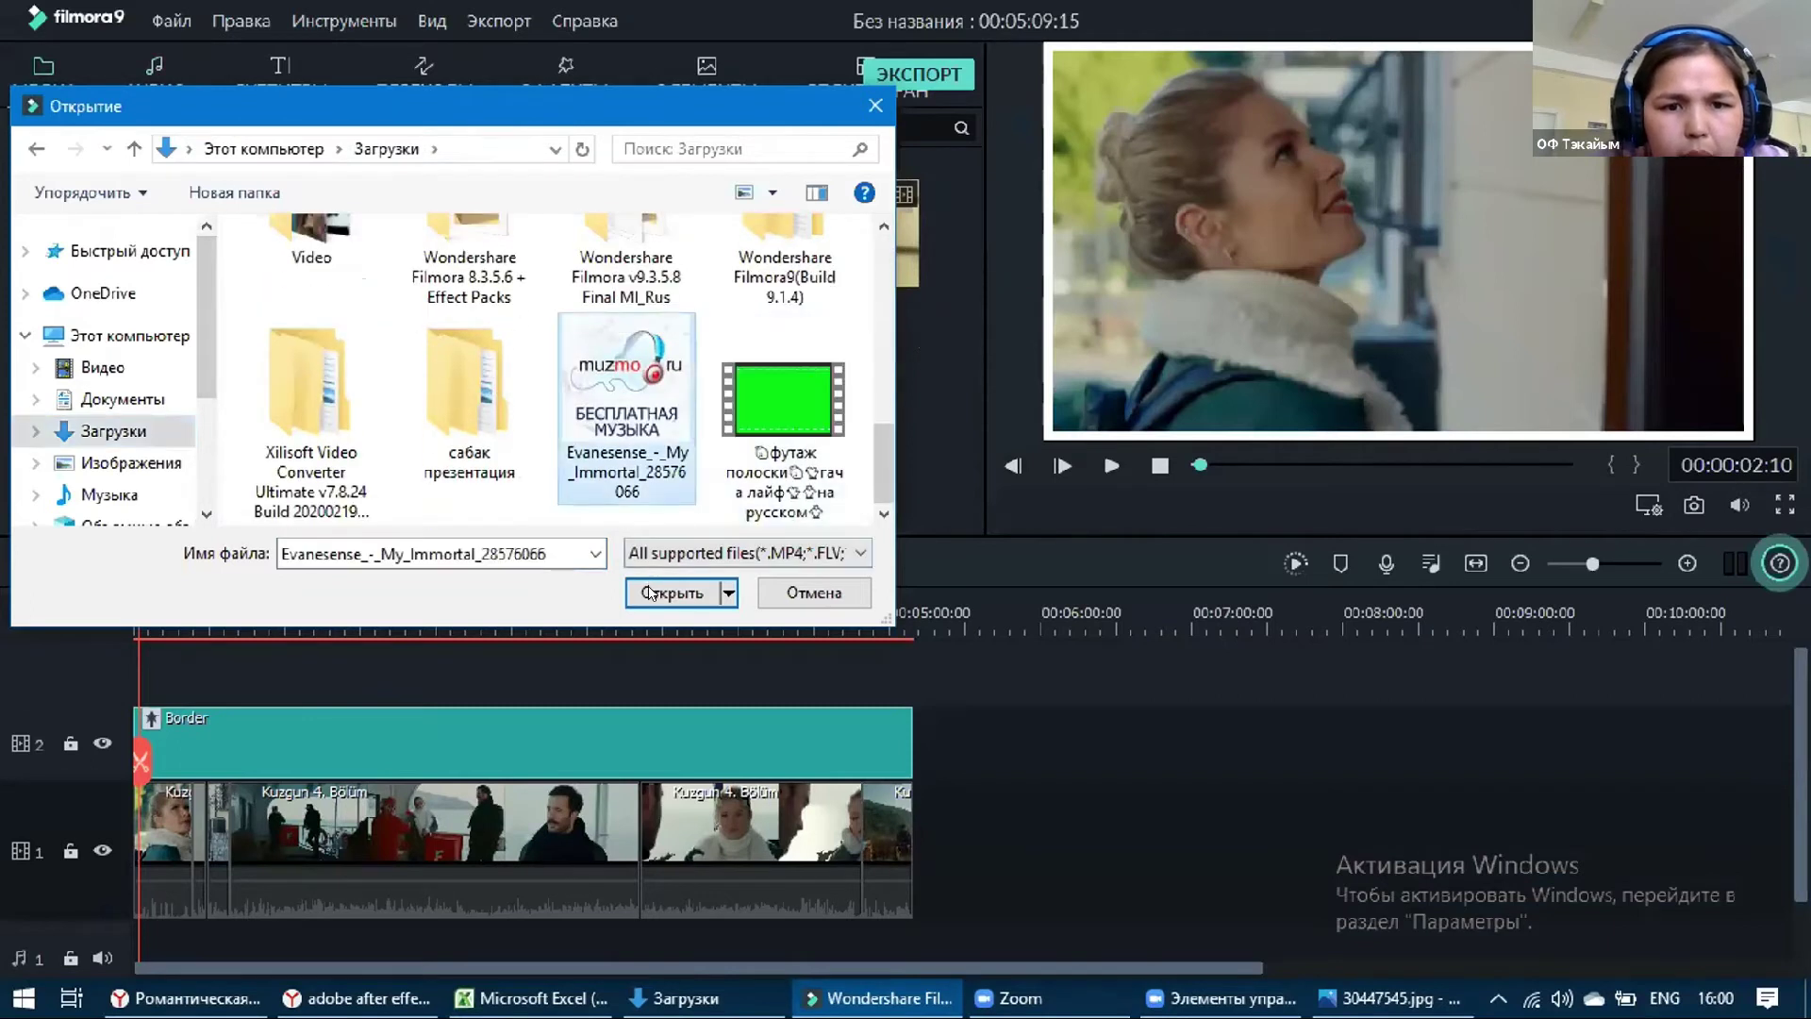
{"action": "left_click", "coordinate": [651, 593]}
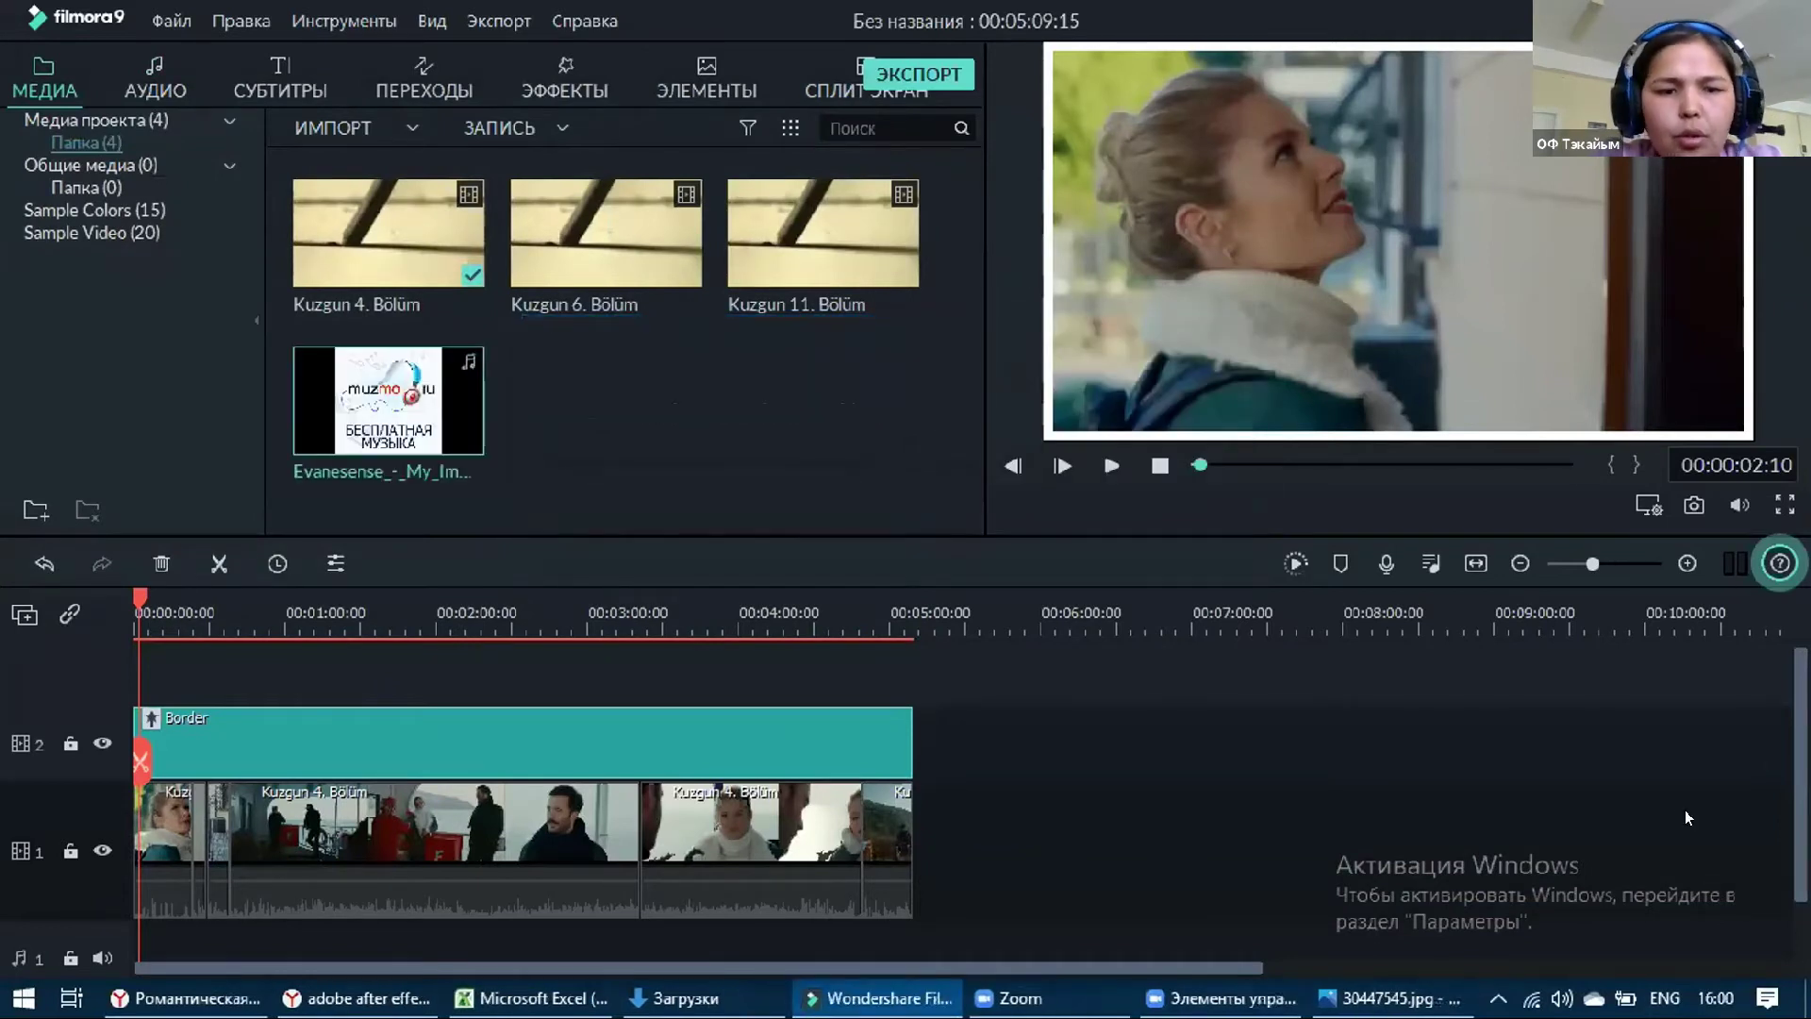
Place the My Immortal song on audio track 1 from the start of the sequence and begin playback
{"action": "scroll", "coordinate": [1689, 817], "scroll_direction": "down", "scroll_amount": 2}
{"action": "left_click_drag", "start_coordinate": [390, 396], "coordinate": [150, 892]}
{"action": "left_click", "coordinate": [1152, 459]}
{"action": "left_click", "coordinate": [1110, 466]}
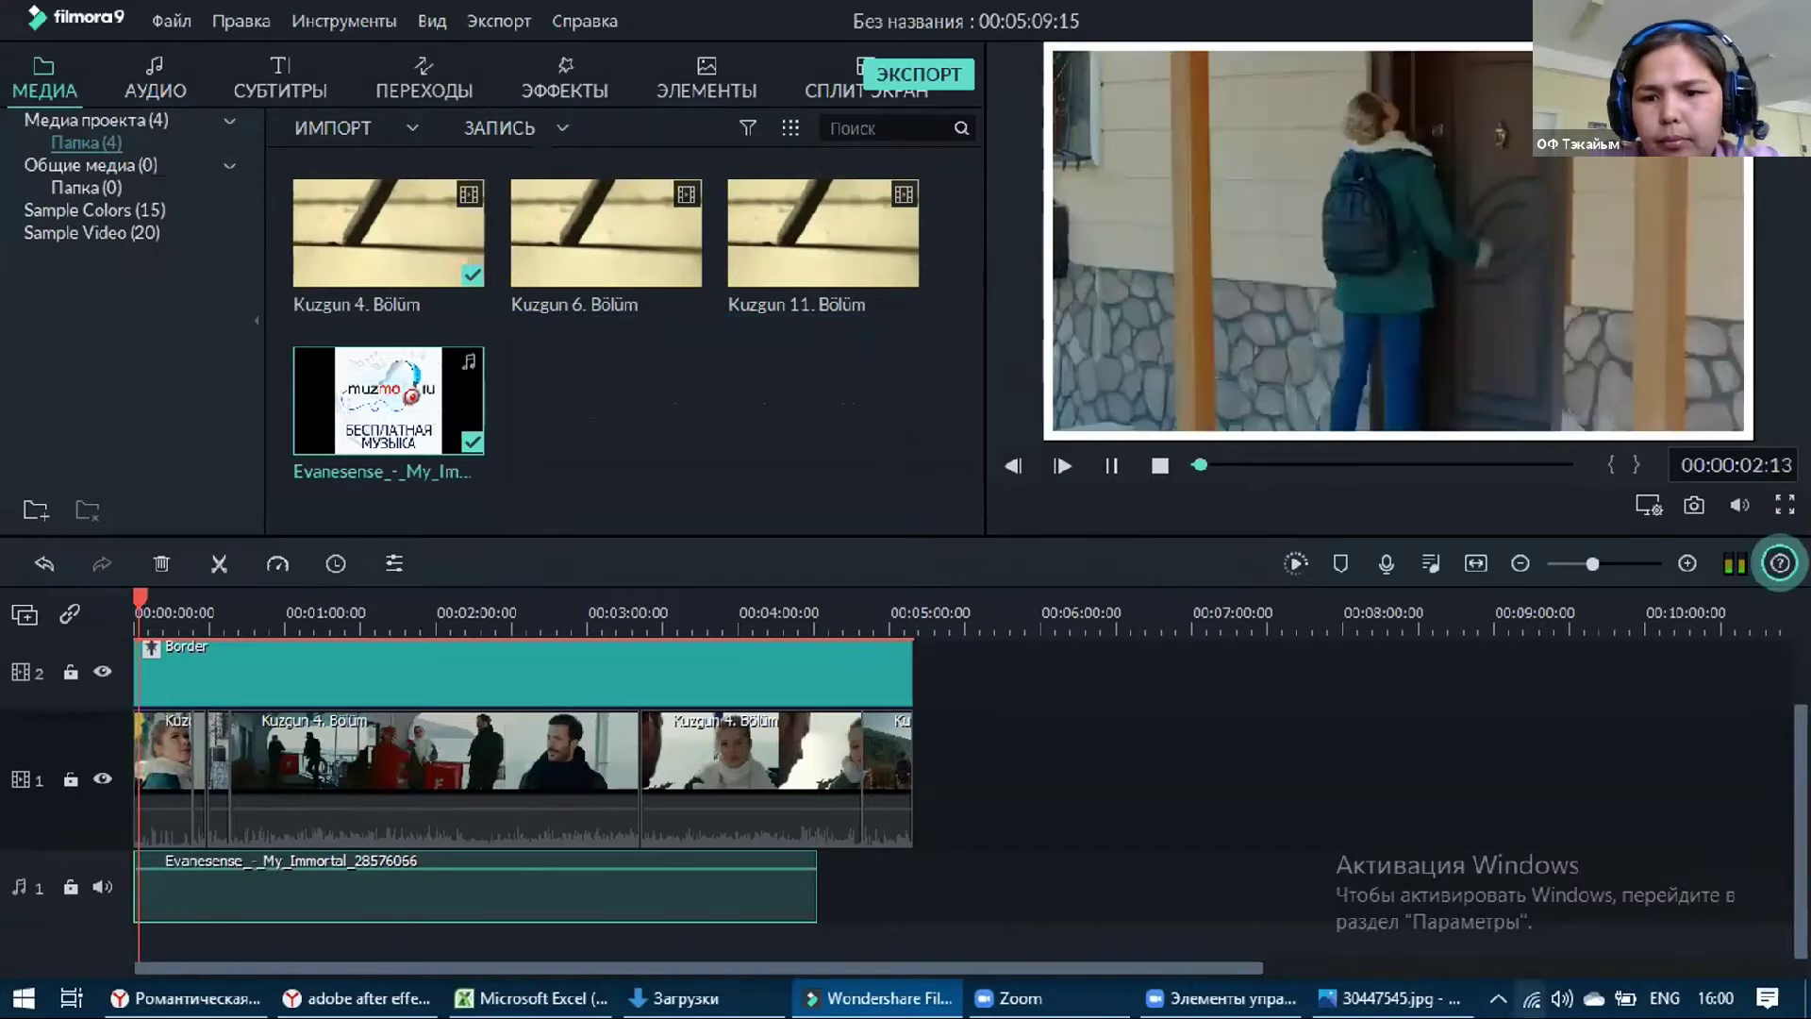
Lower the speaker volume to 32 and preview the music over the scenes near 00:00:44 and 00:02:03
{"action": "left_click", "coordinate": [1562, 998]}
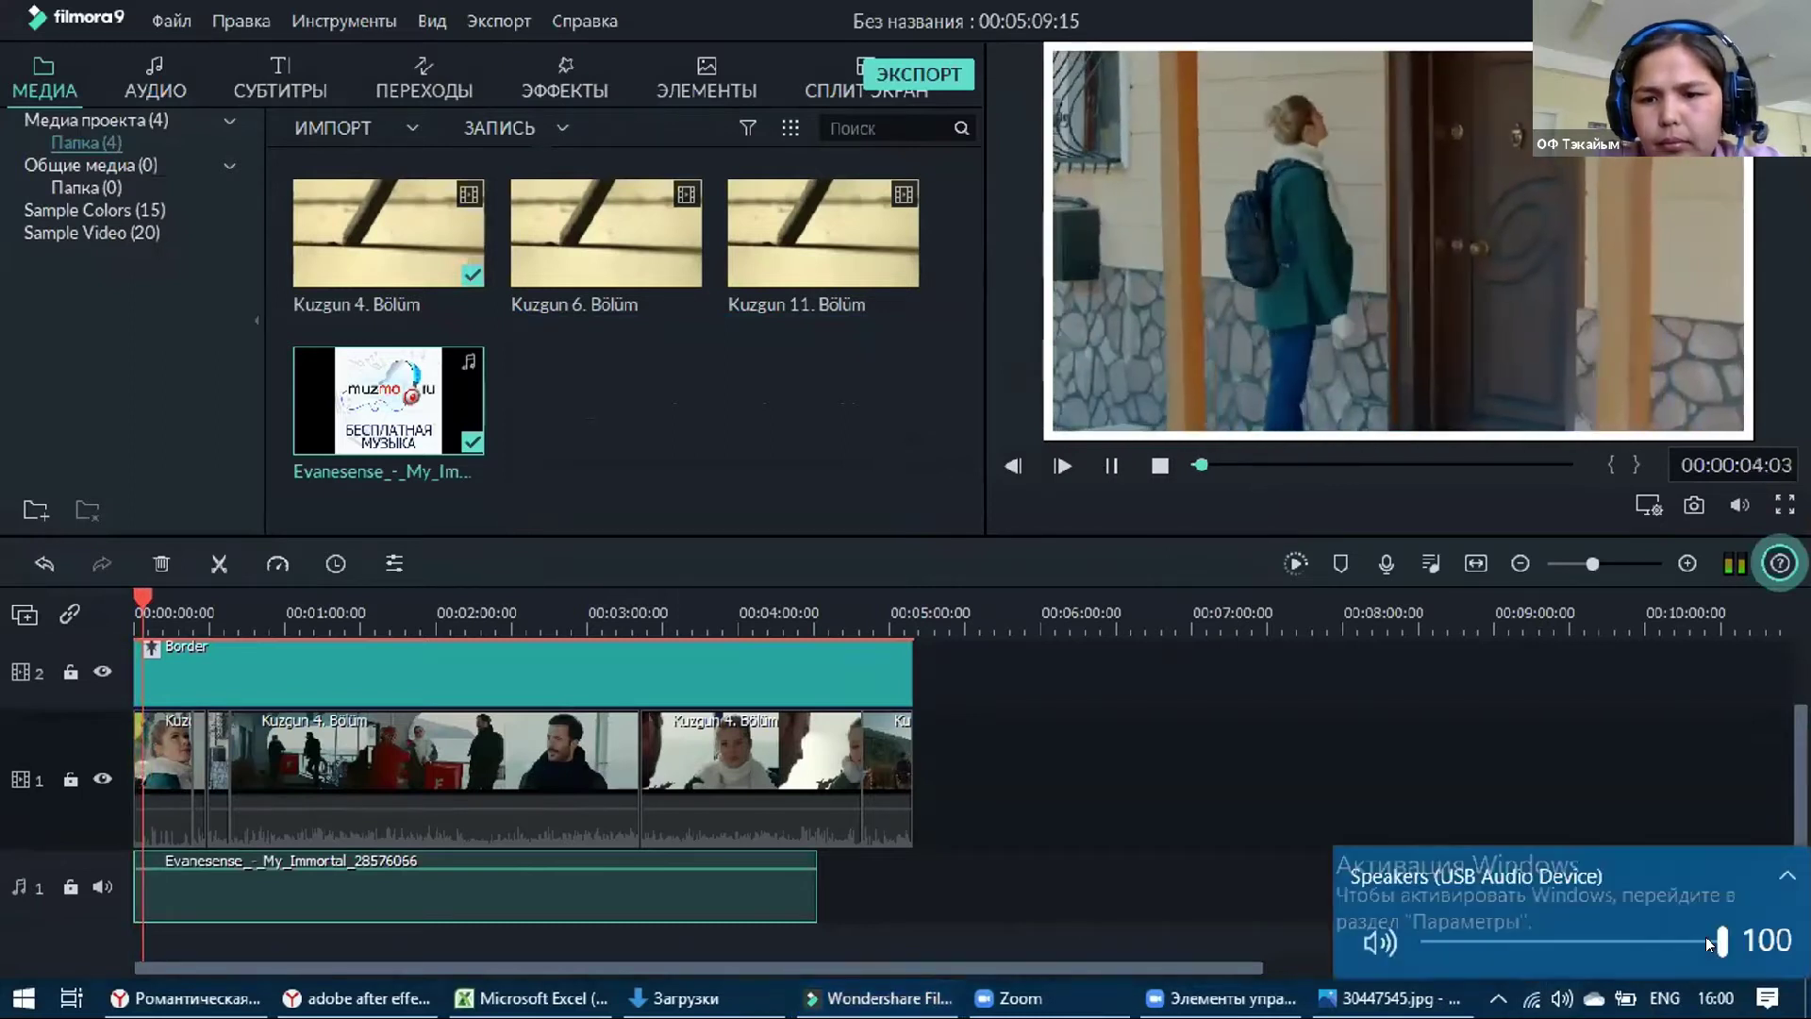
{"action": "left_click_drag", "start_coordinate": [1600, 936], "coordinate": [1518, 936]}
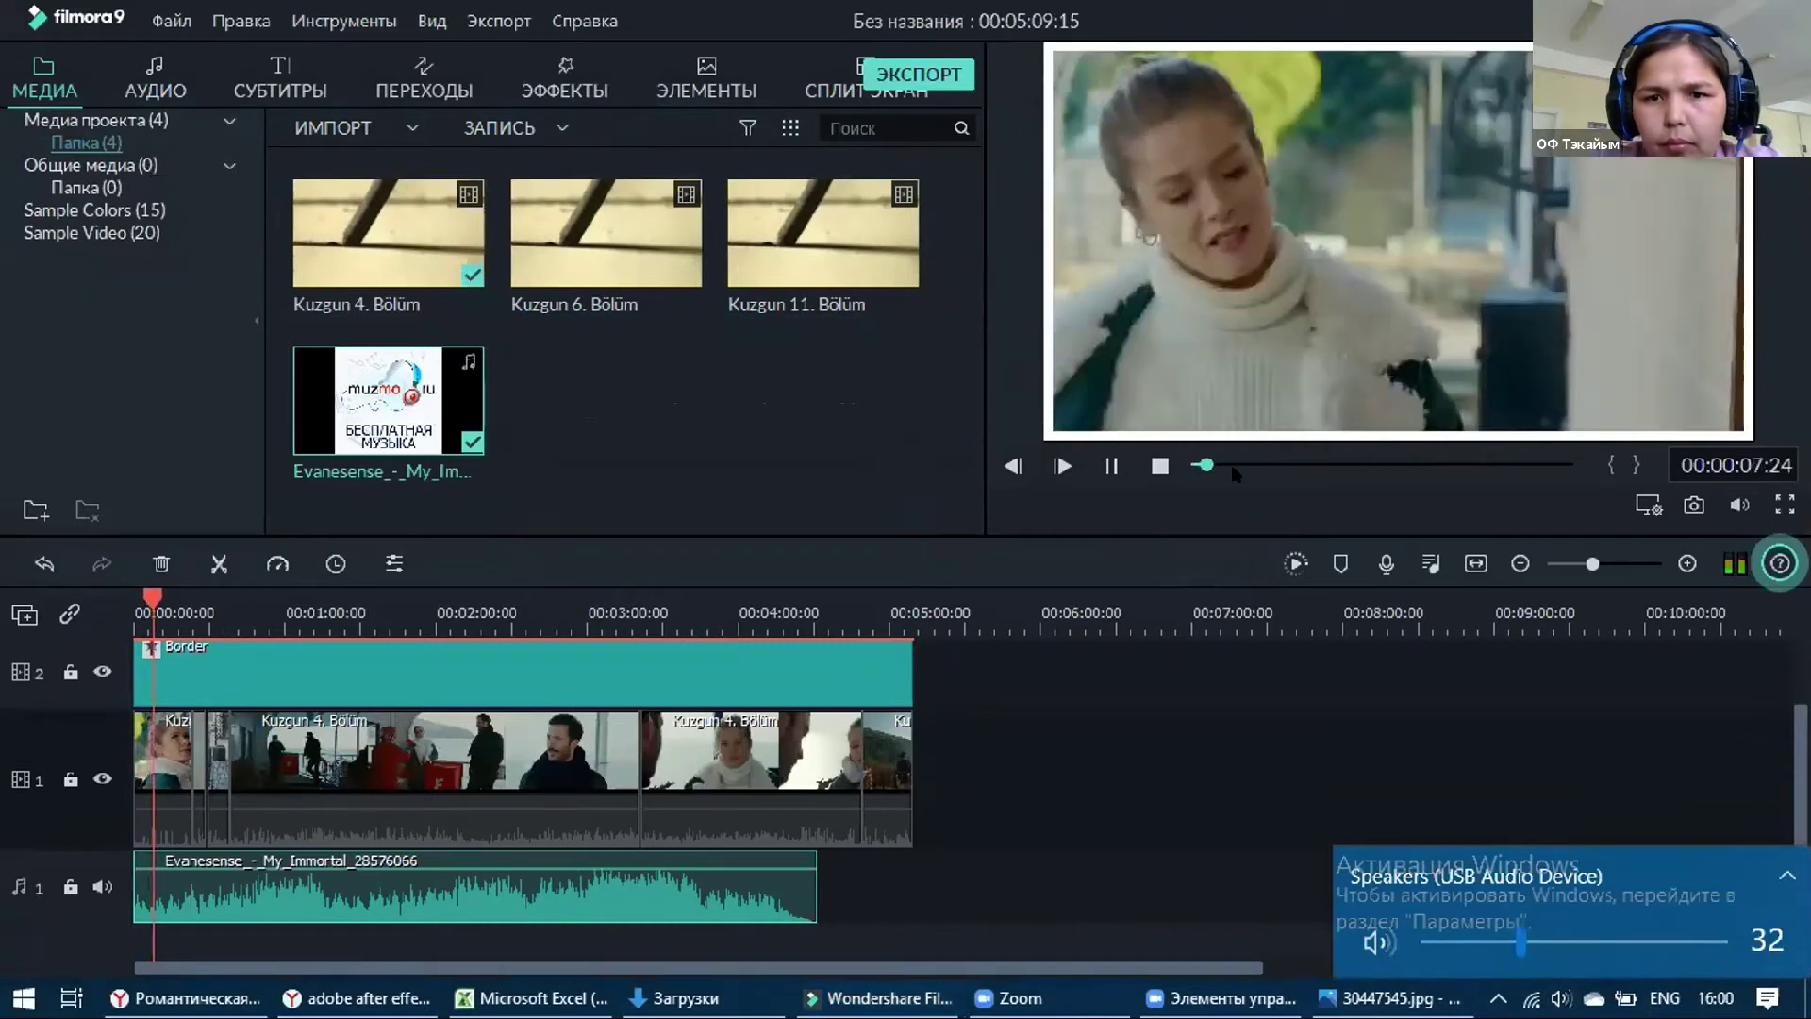
{"action": "left_click", "coordinate": [1281, 471]}
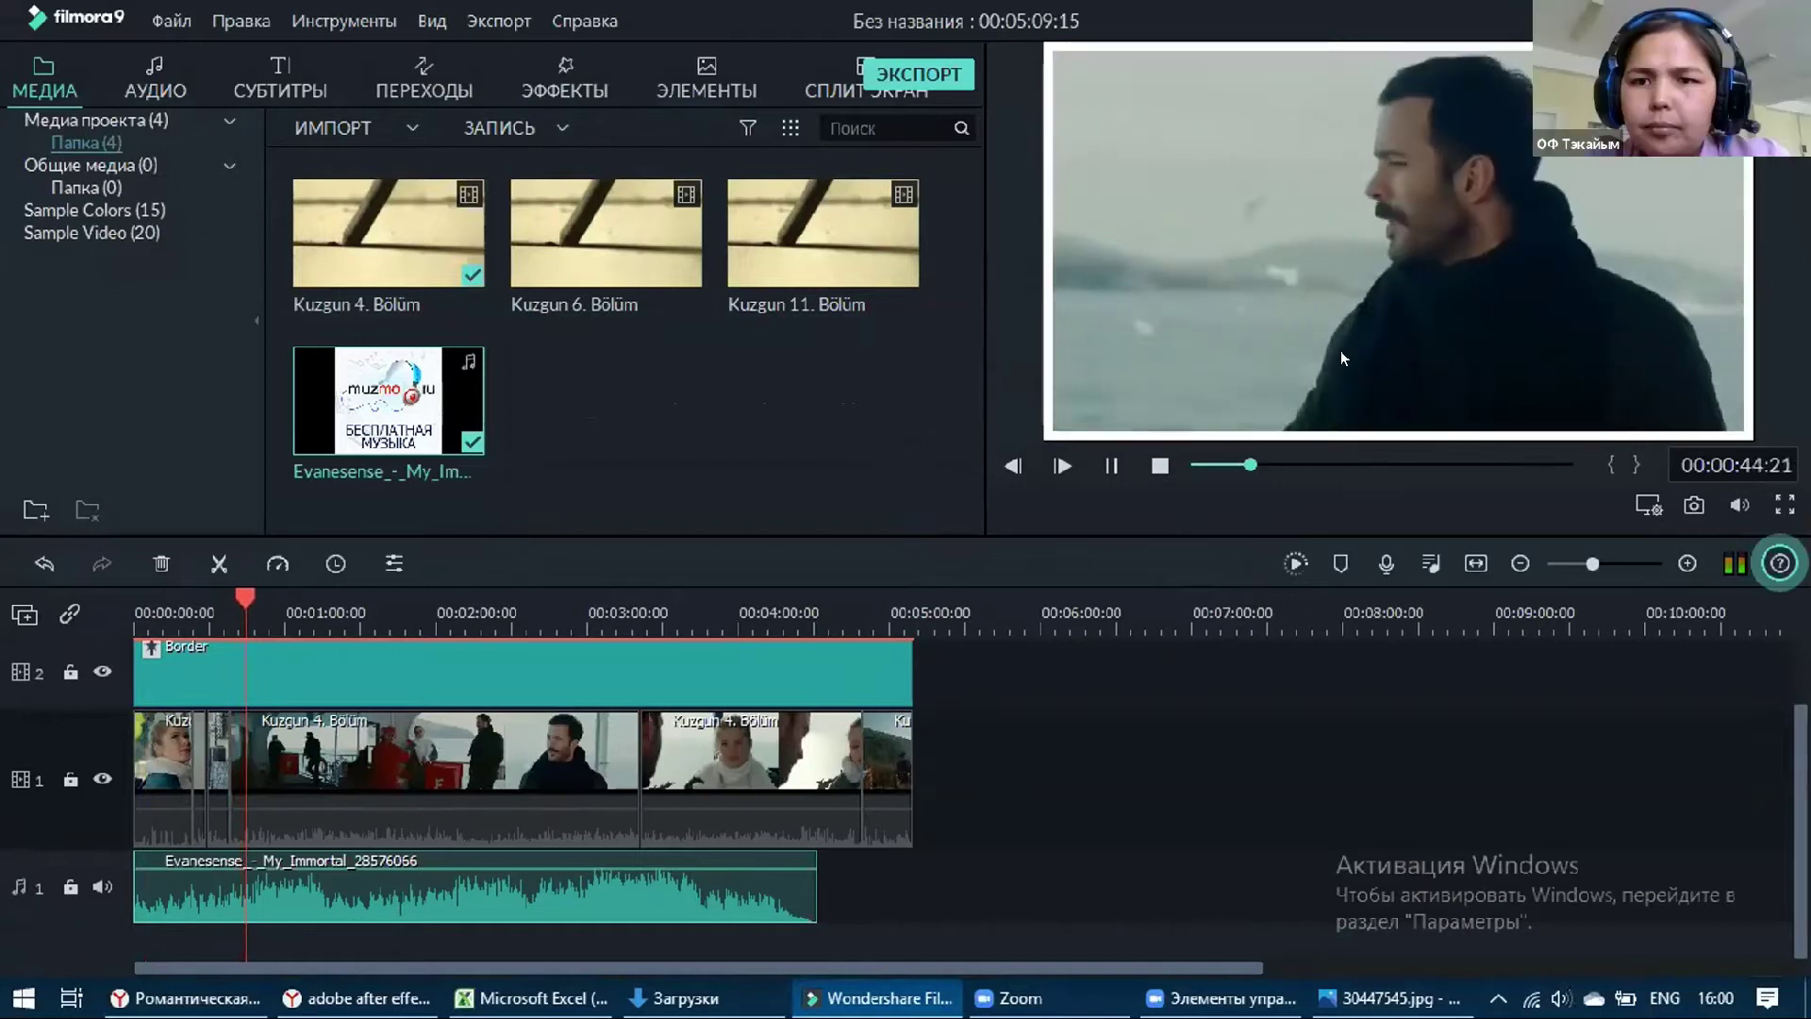
{"action": "left_click", "coordinate": [1110, 463]}
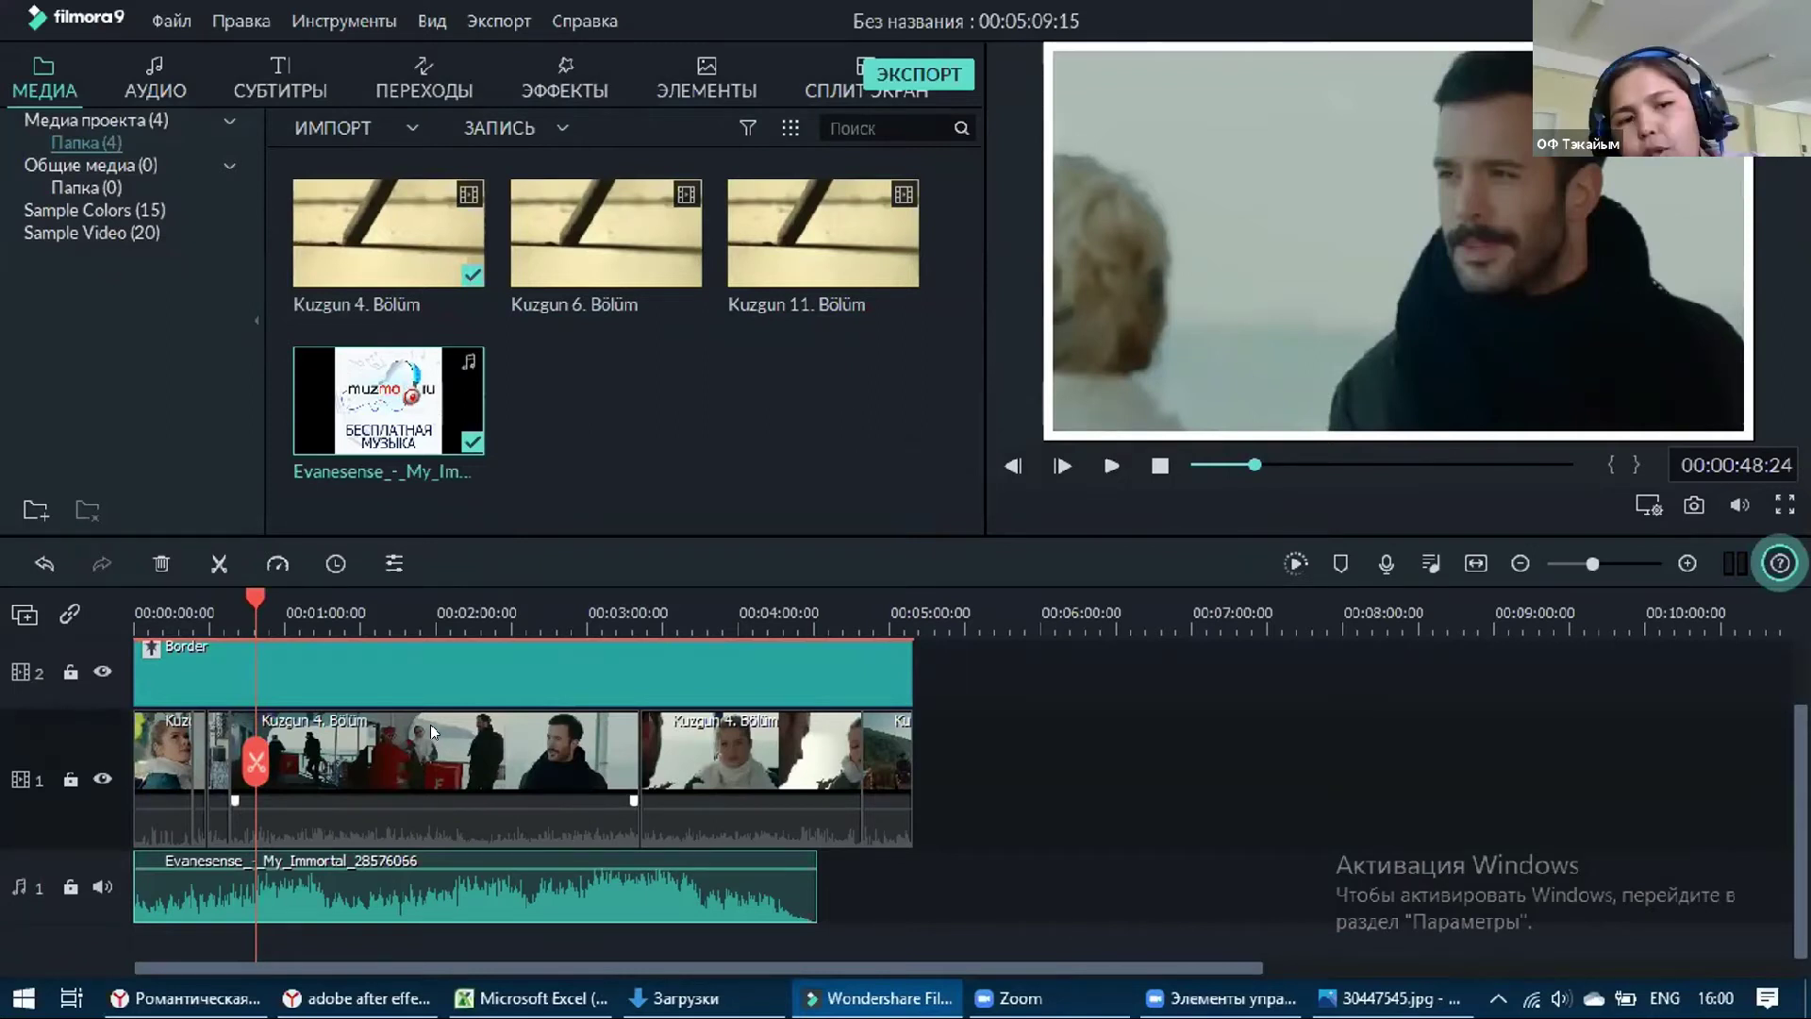
{"action": "left_click", "coordinate": [439, 624]}
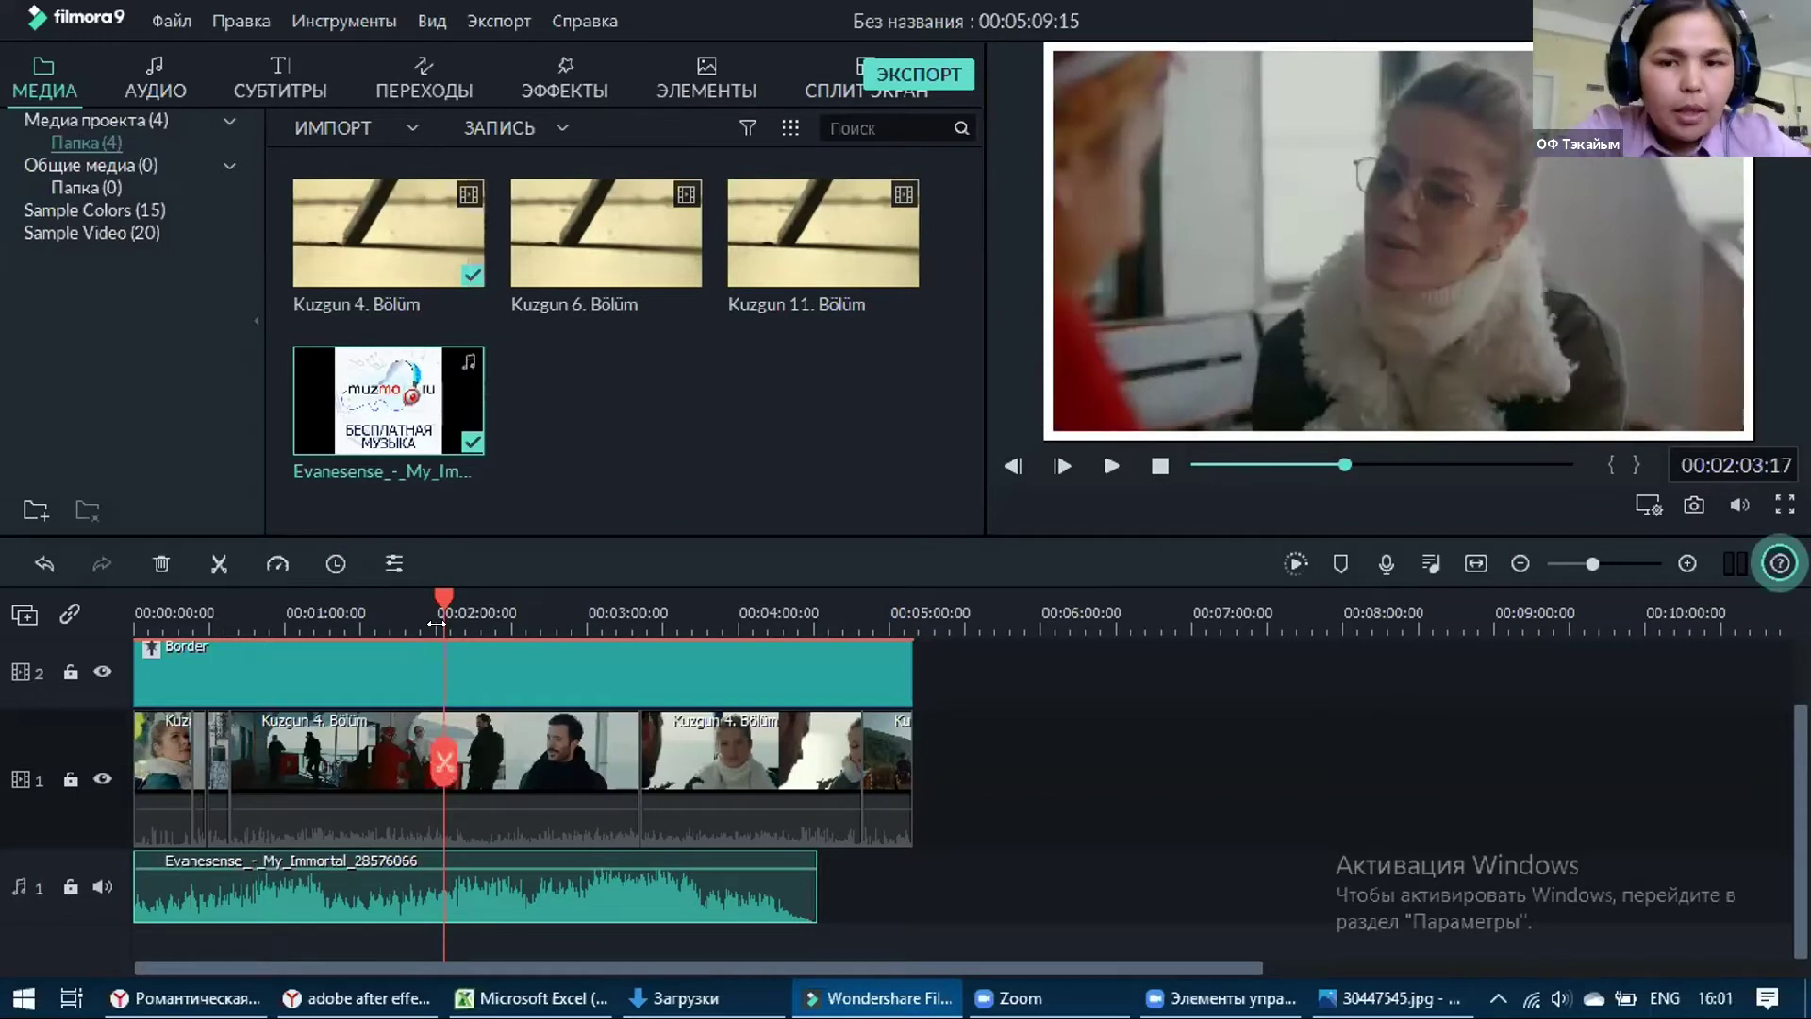
Ungroup the Kuzgun 4. Bölüm segments and delete the My Immortal song from audio track 1
{"action": "left_click", "coordinate": [172, 746]}
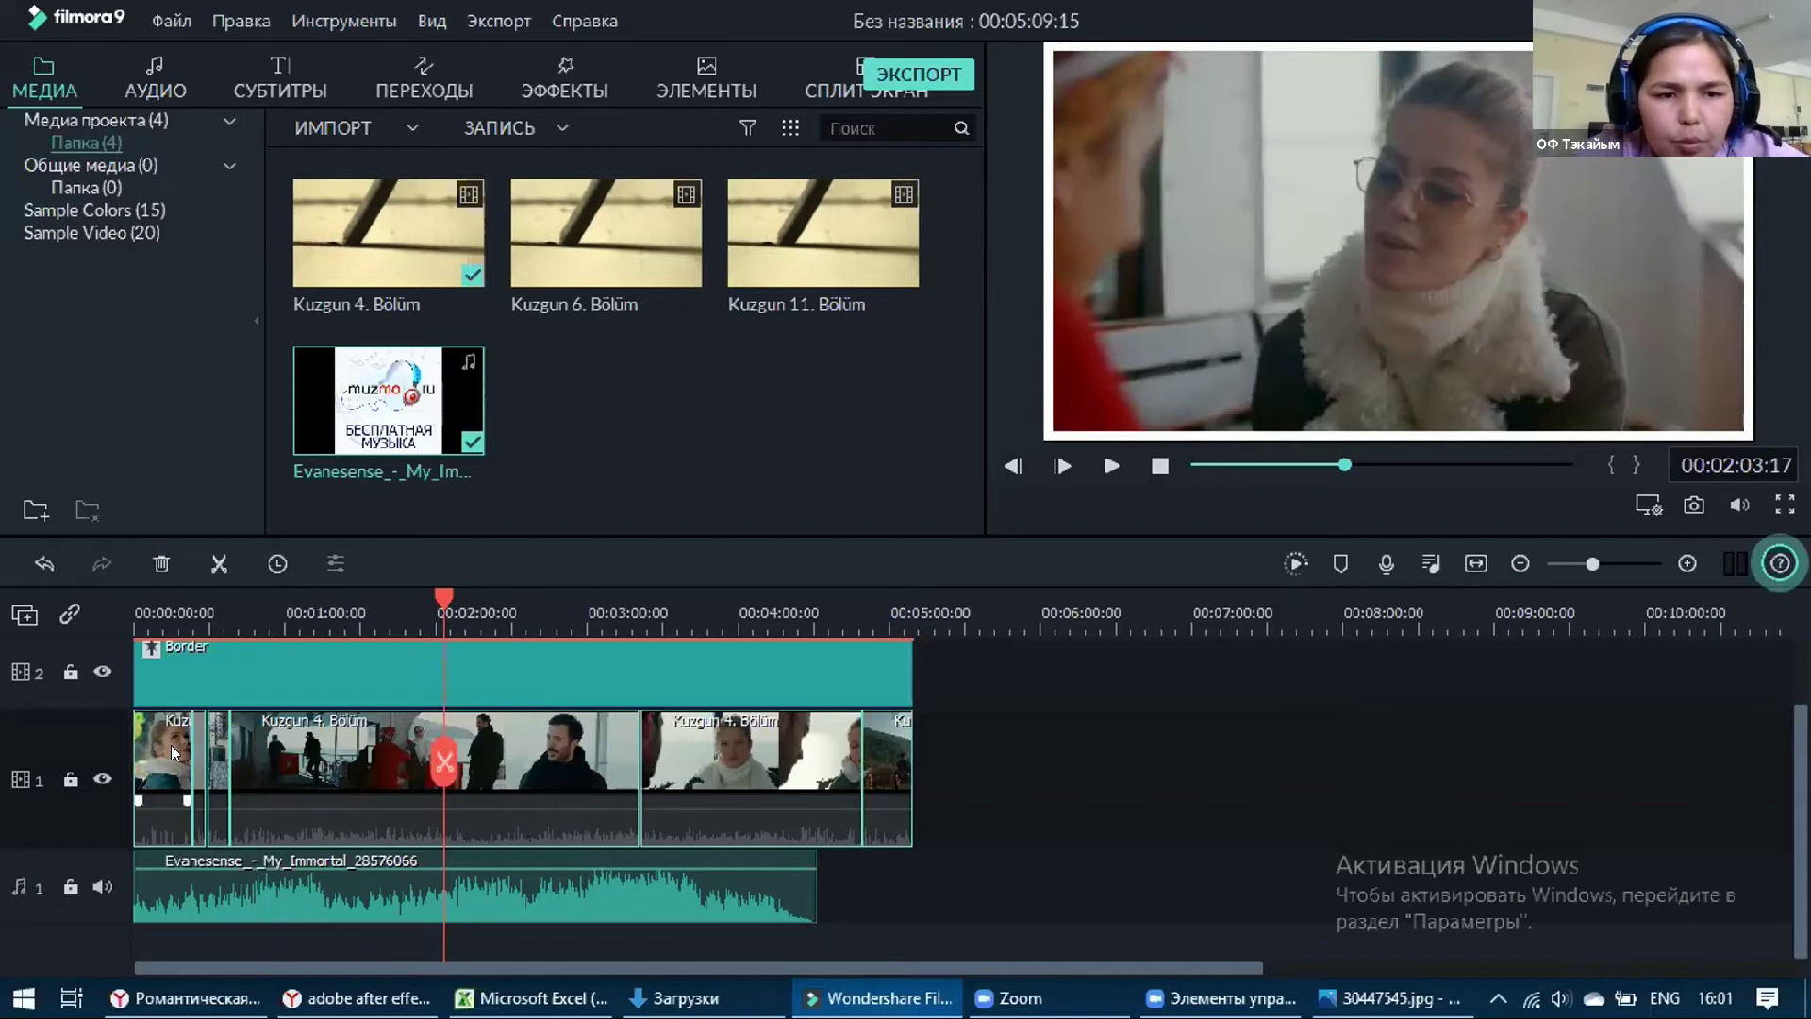
{"action": "right_click", "coordinate": [172, 745]}
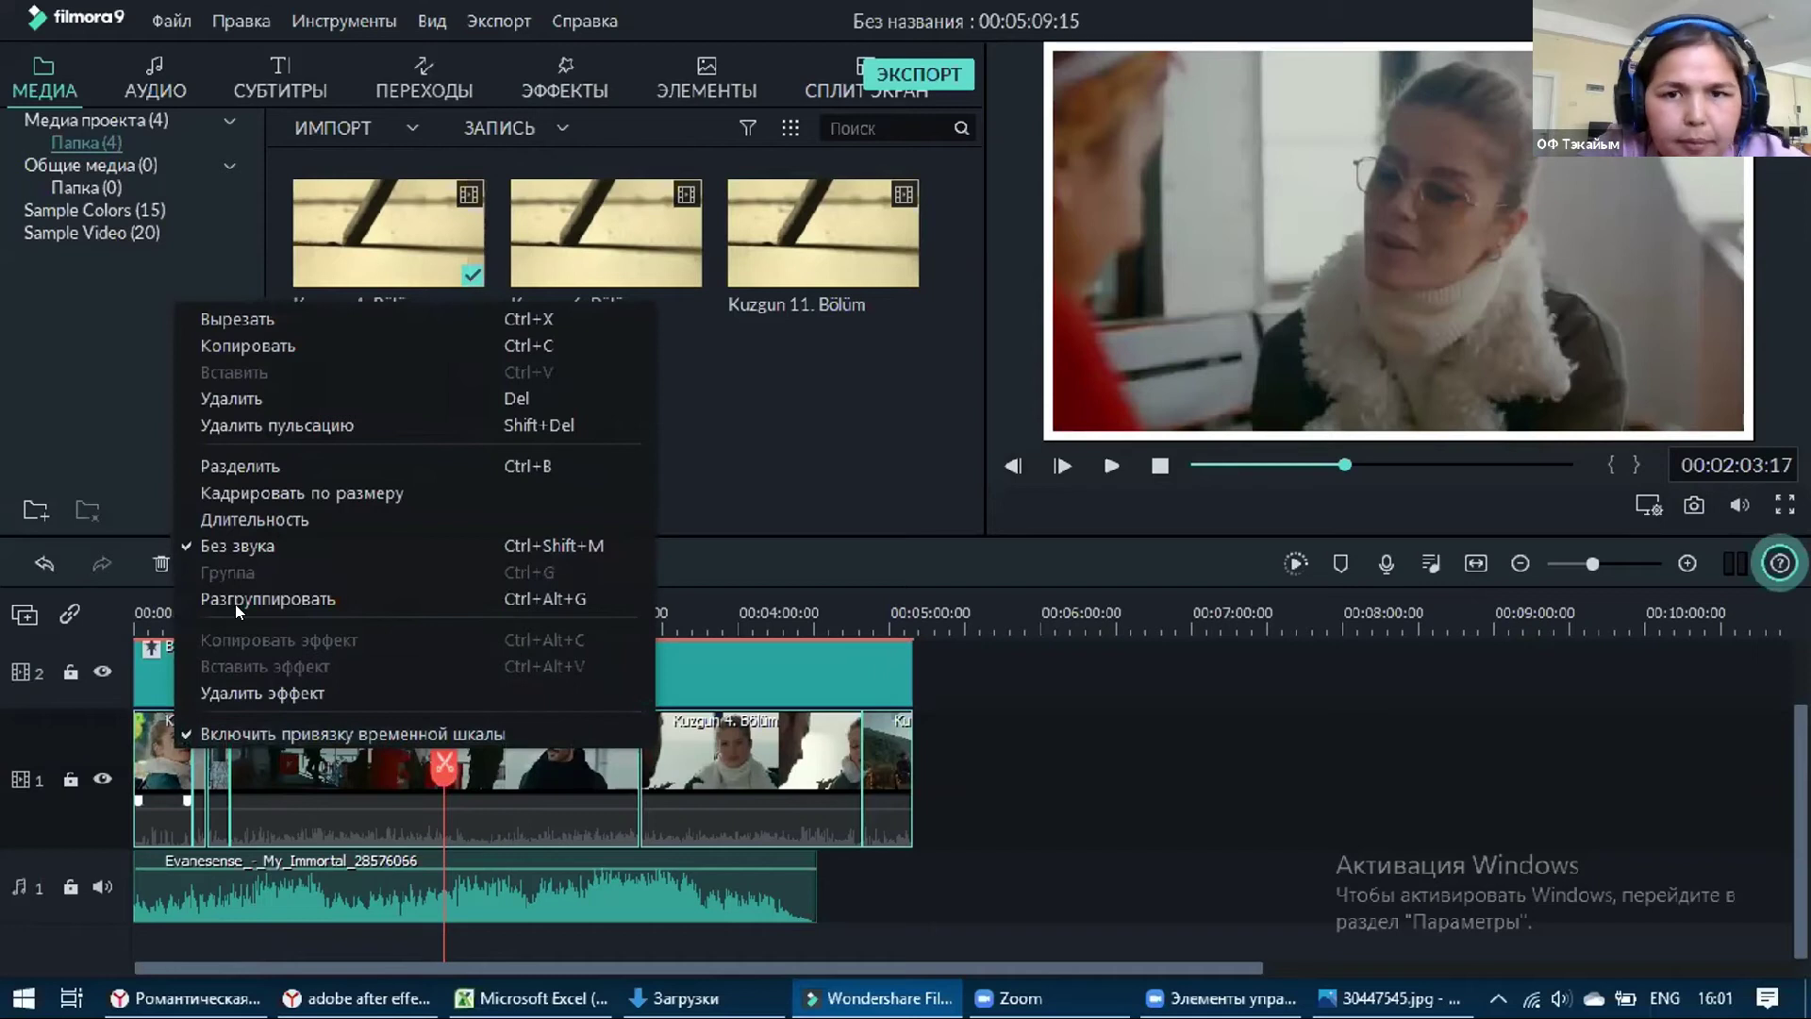
{"action": "left_click", "coordinate": [250, 858]}
{"action": "left_click", "coordinate": [267, 887]}
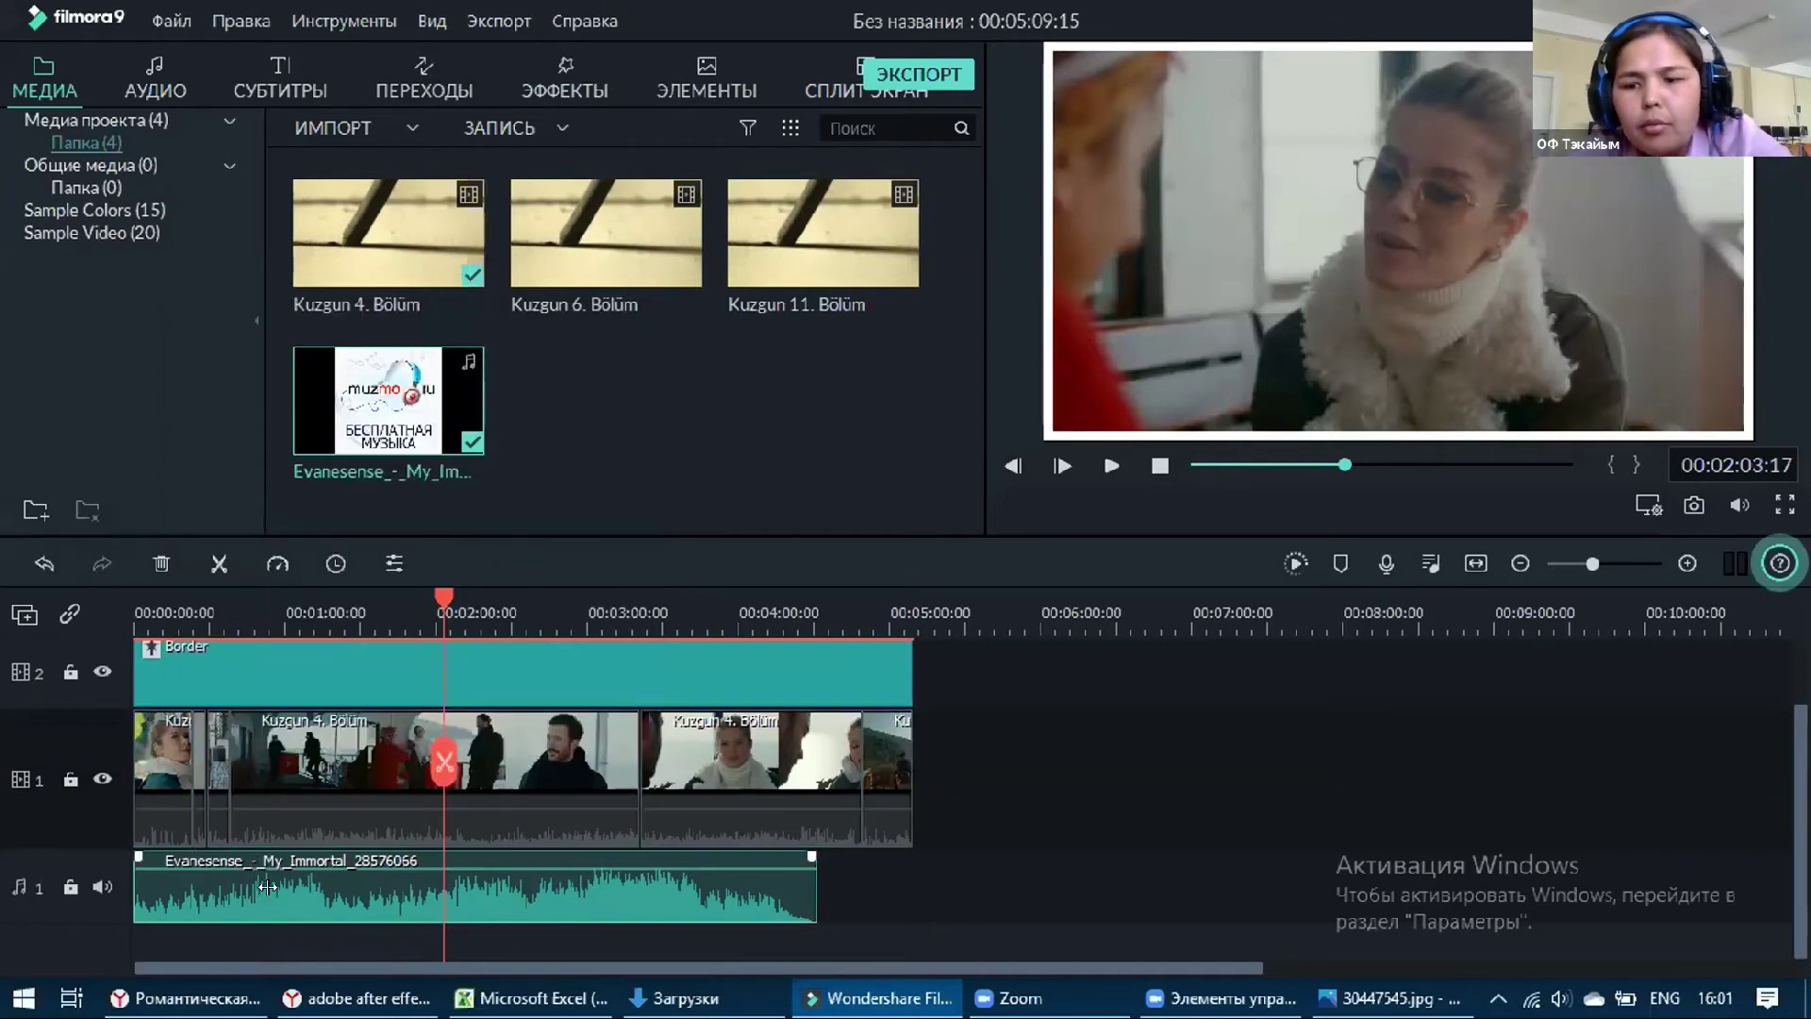
{"action": "key", "text": "Delete"}
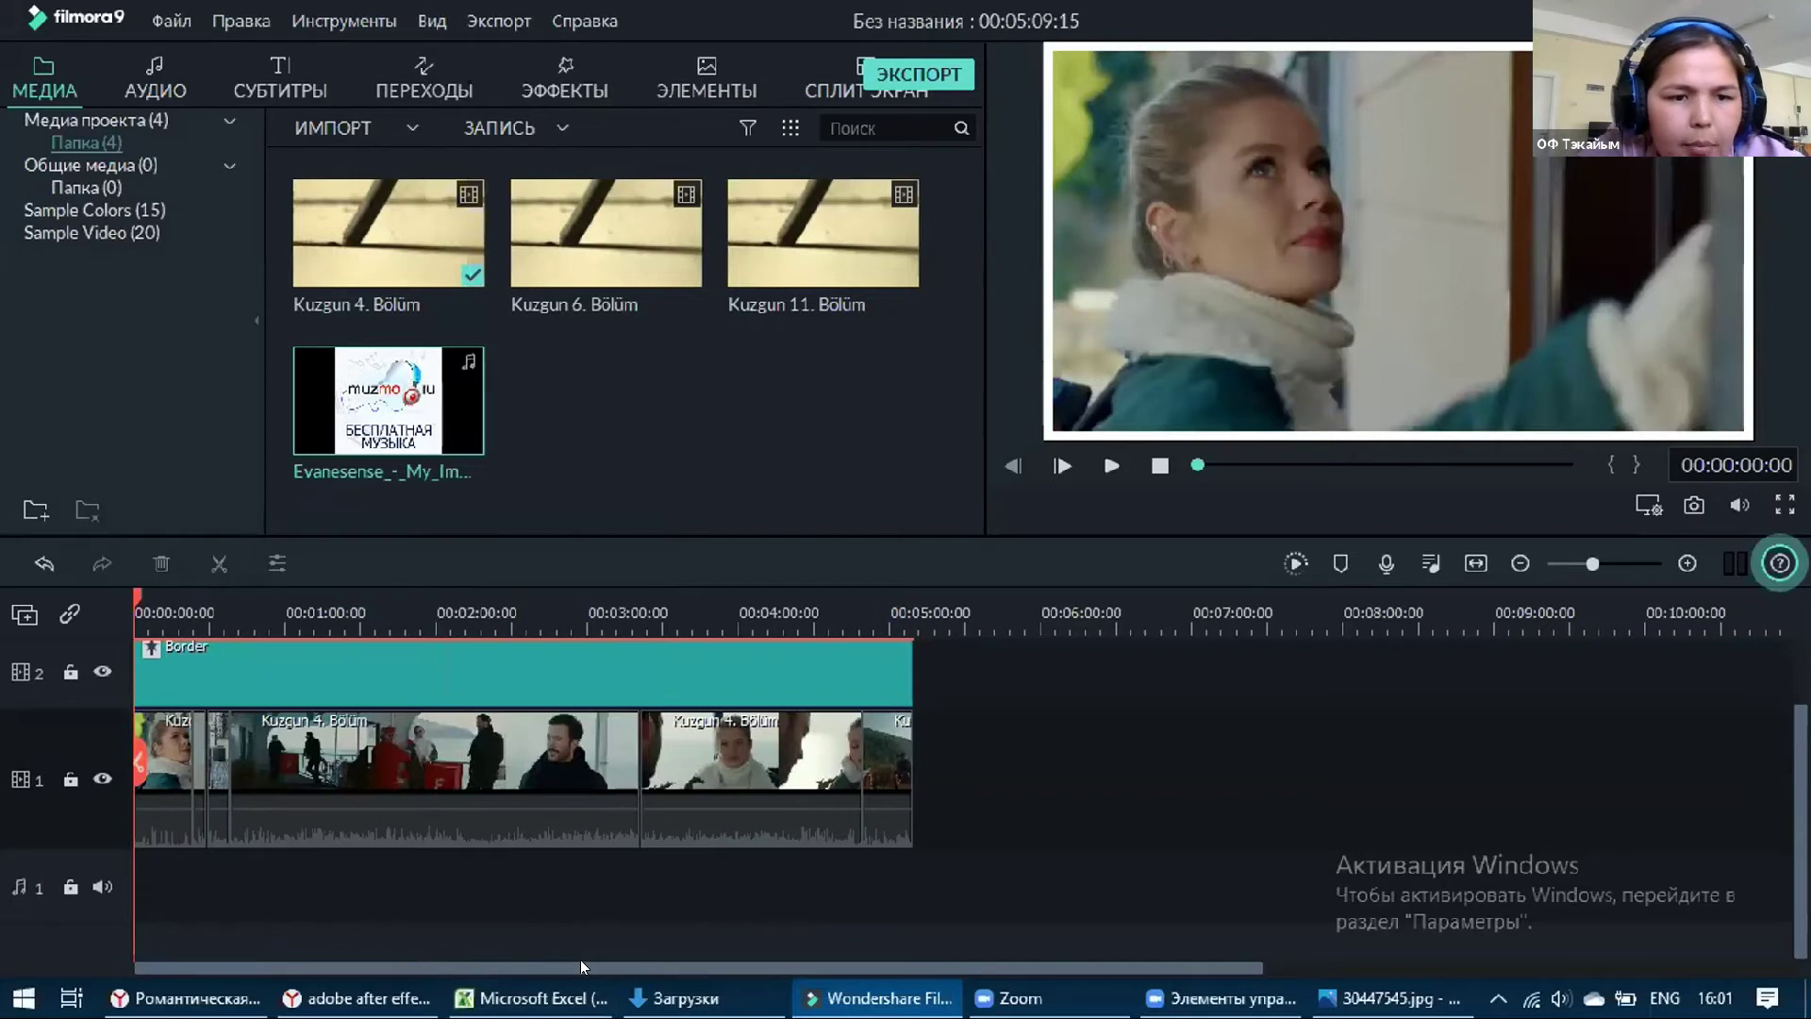
Slow the first Kuzgun 4. Bölüm segment to a speed of 0.837 with ripple editing (Изменить пульсацию) enabled
{"action": "left_click", "coordinate": [155, 746]}
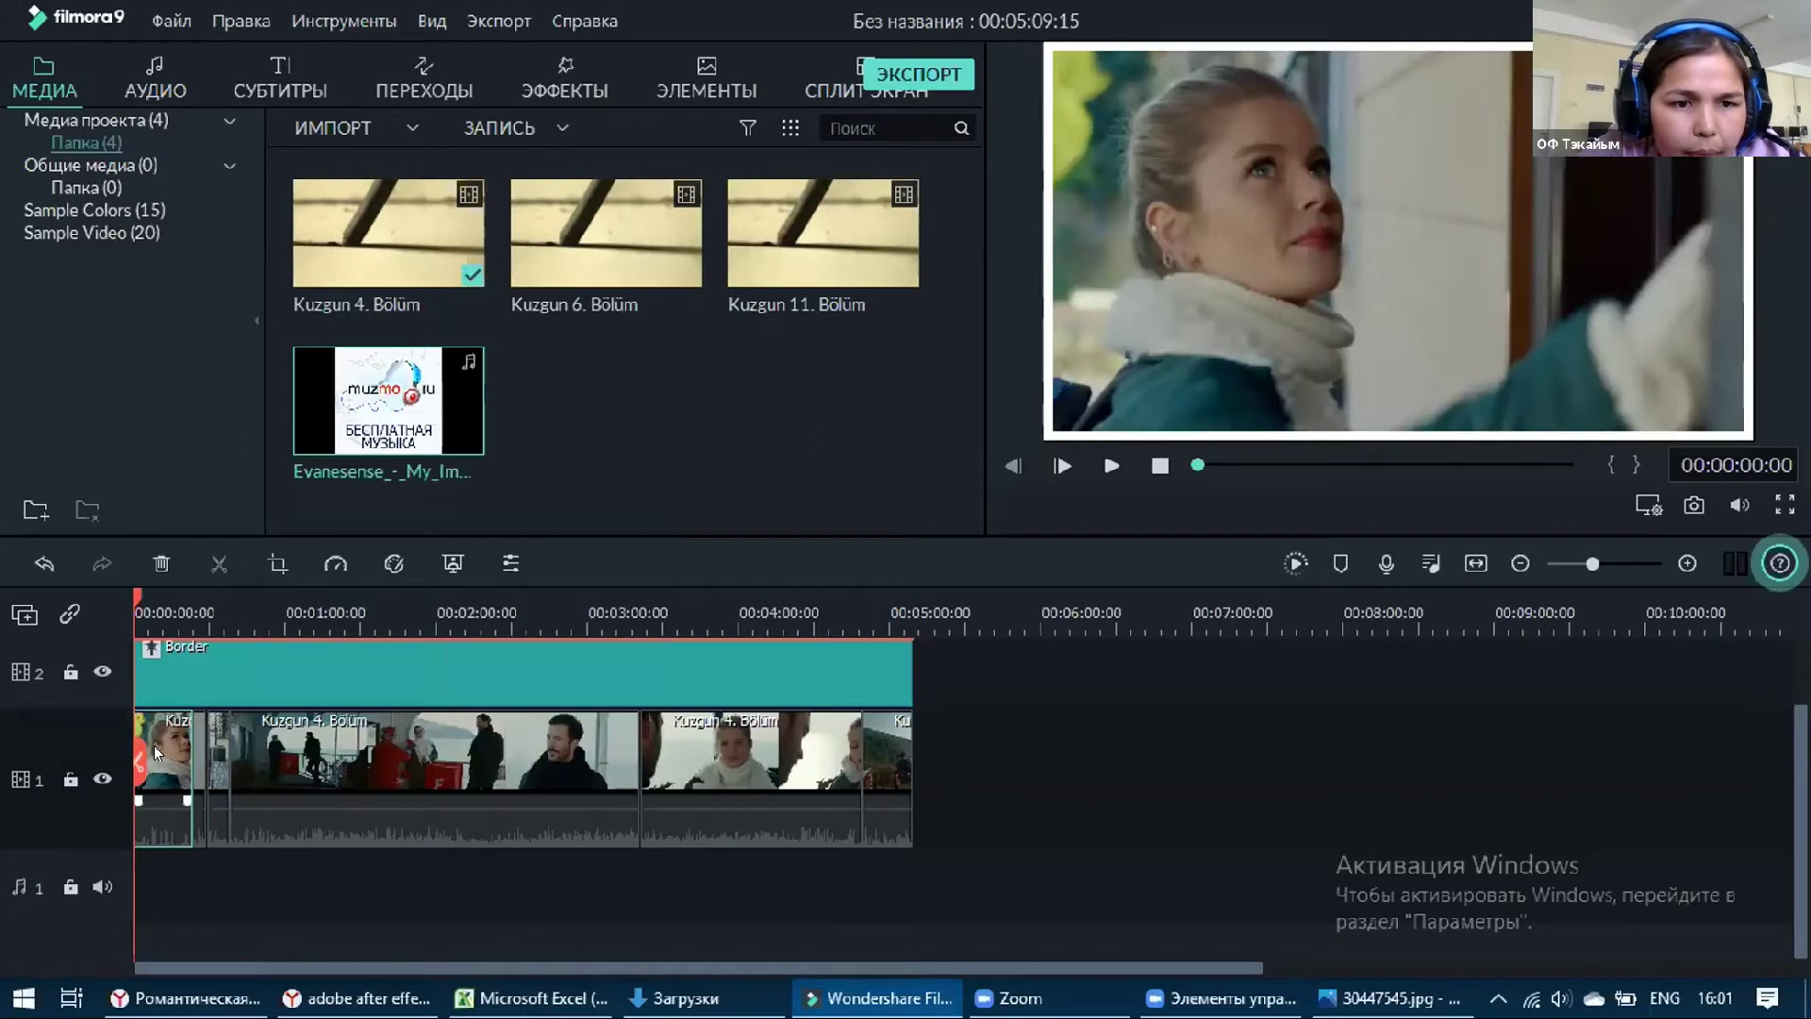
{"action": "double_click", "coordinate": [155, 745]}
{"action": "right_click", "coordinate": [158, 787]}
{"action": "left_click", "coordinate": [199, 870]}
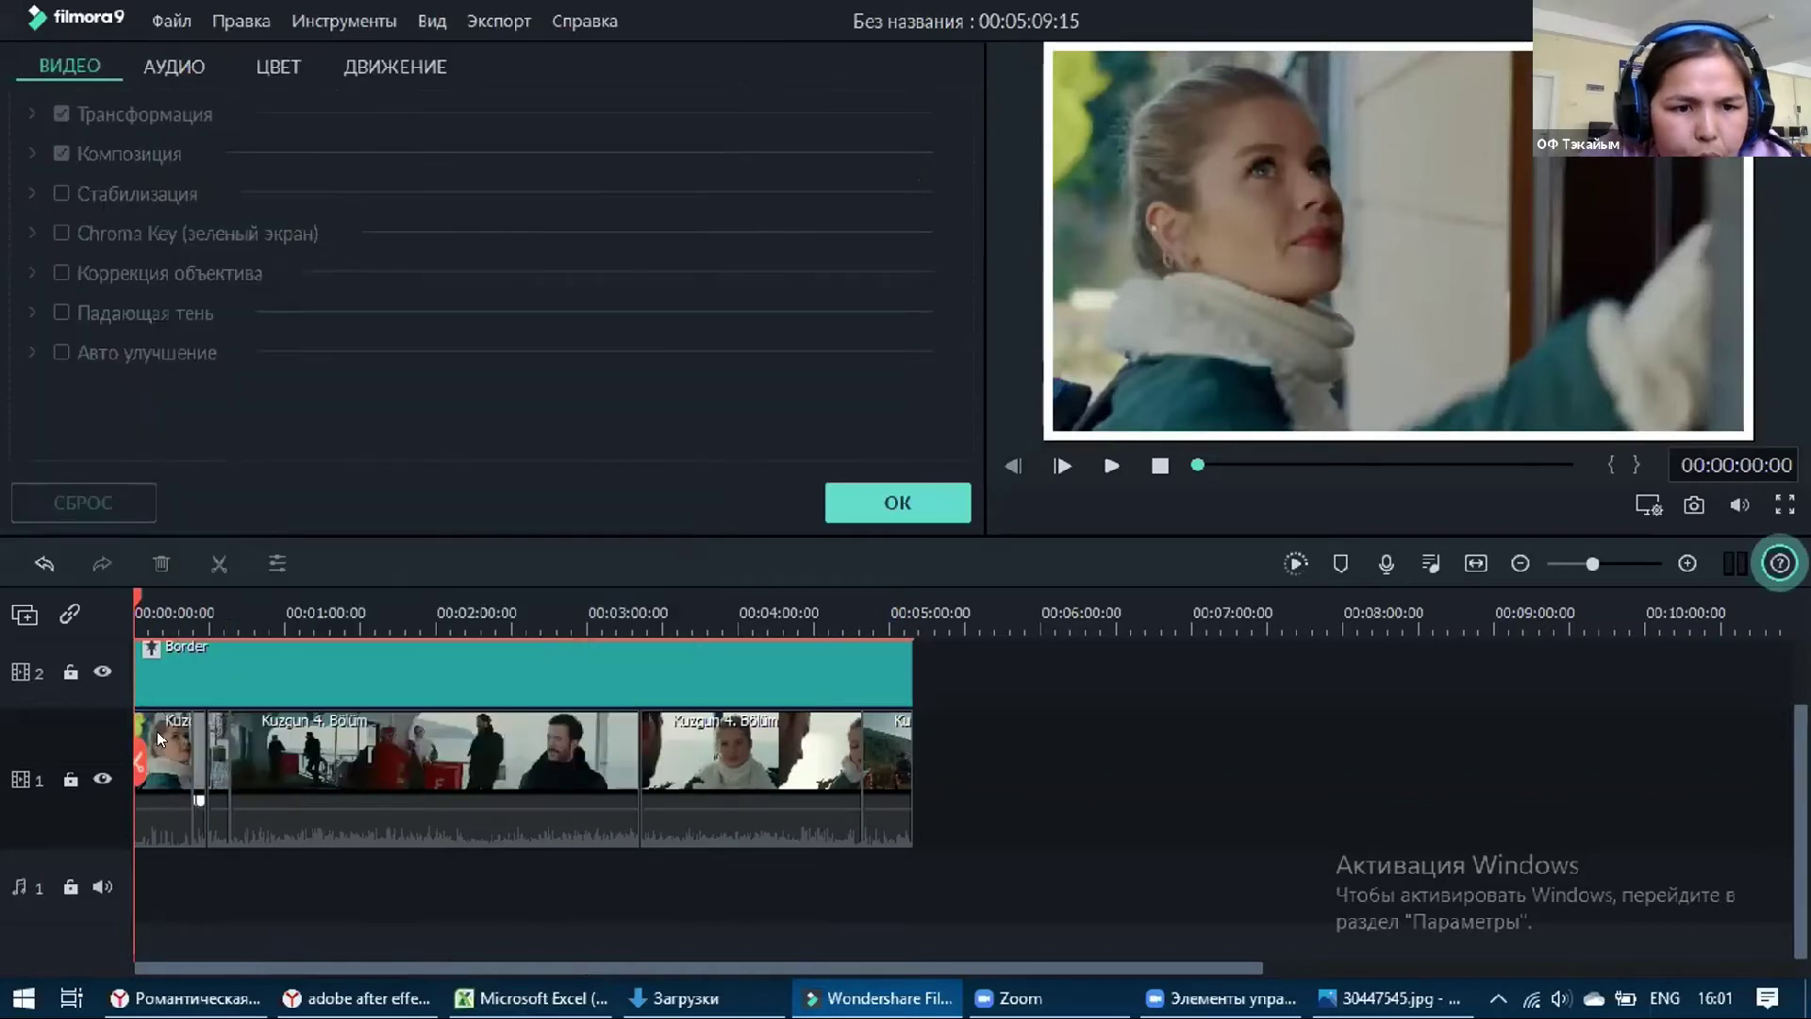
{"action": "right_click", "coordinate": [165, 677]}
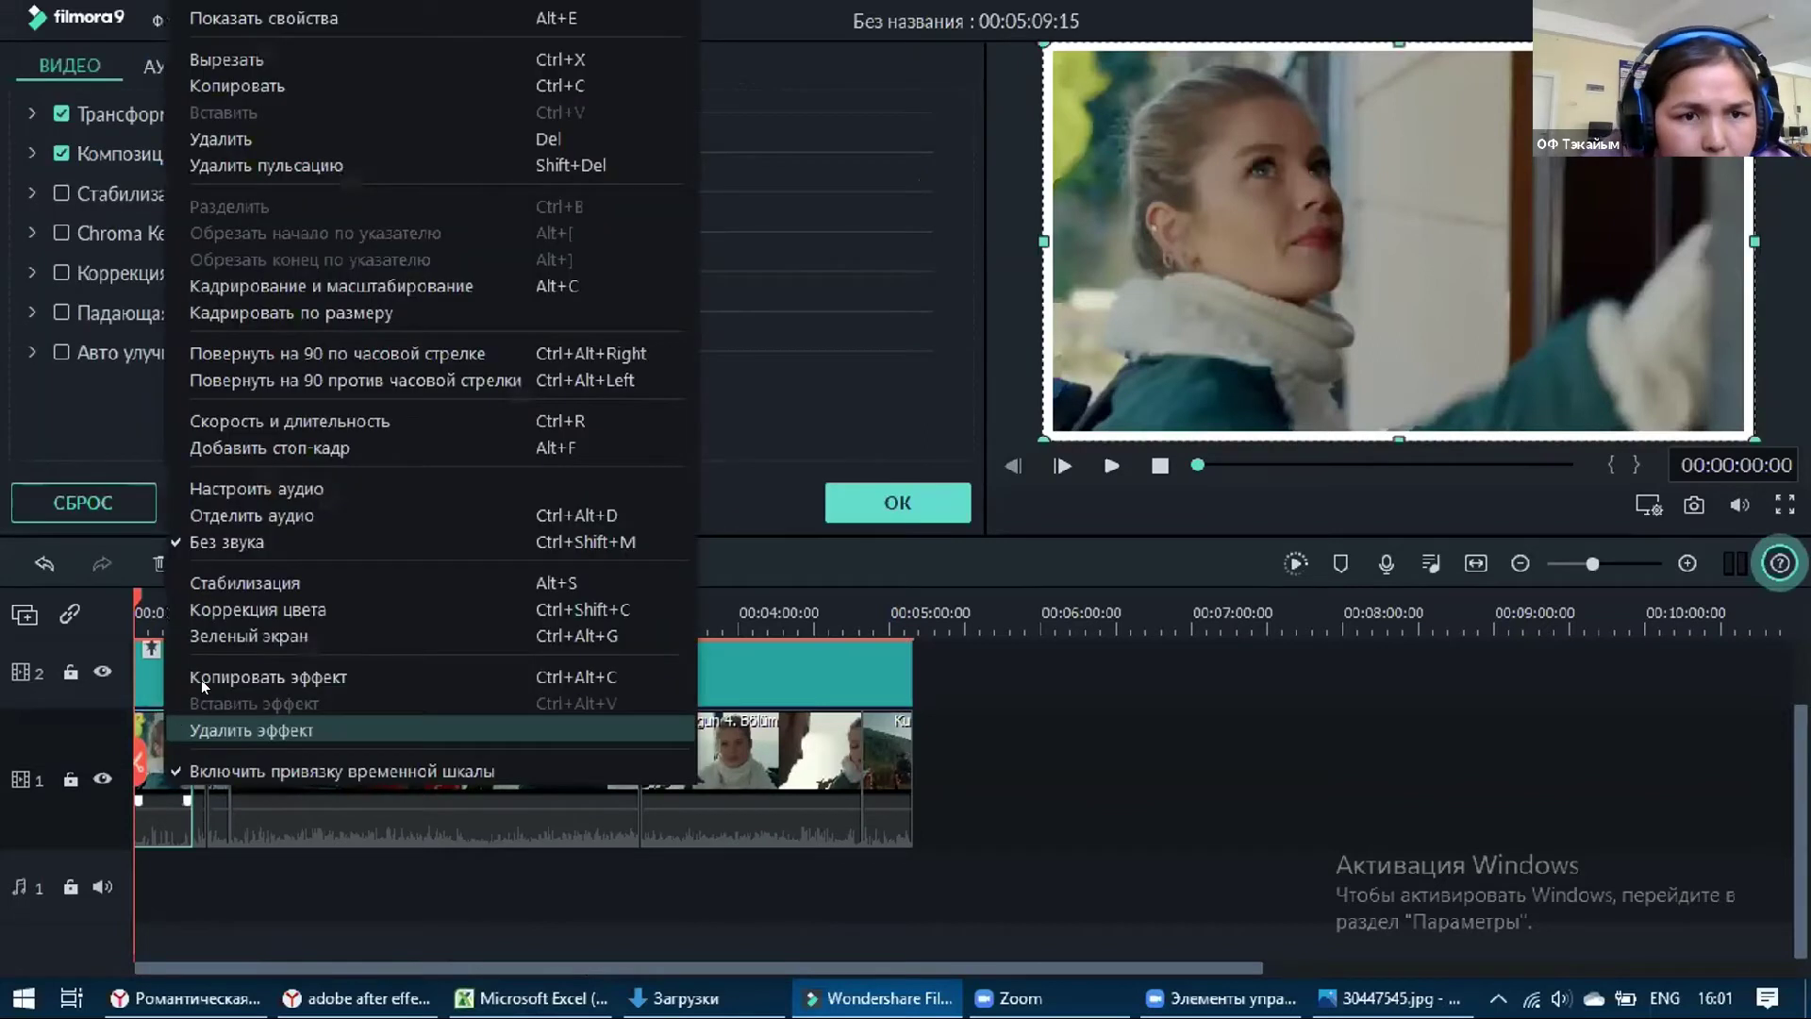
{"action": "left_click", "coordinate": [344, 421]}
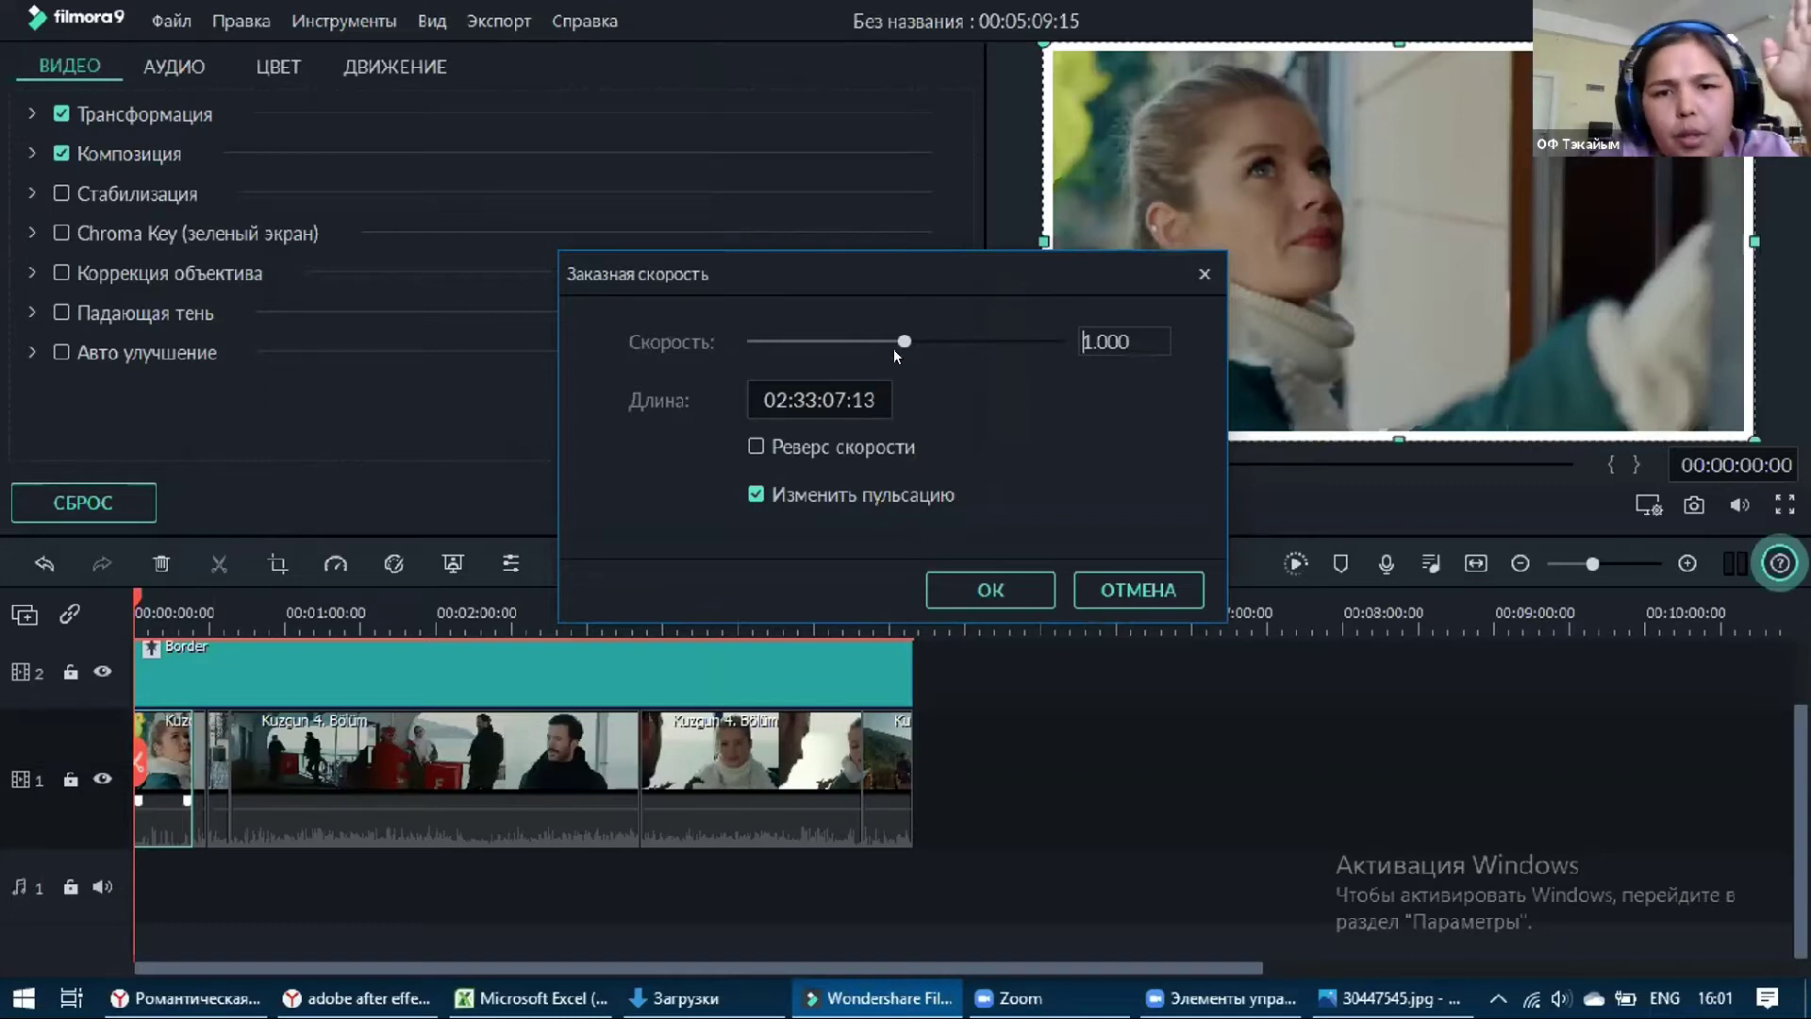
{"action": "mouse_move", "coordinate": [881, 341]}
{"action": "left_mouse_down"}
{"action": "mouse_move", "coordinate": [848, 344]}
{"action": "mouse_move", "coordinate": [878, 345]}
{"action": "left_mouse_up"}
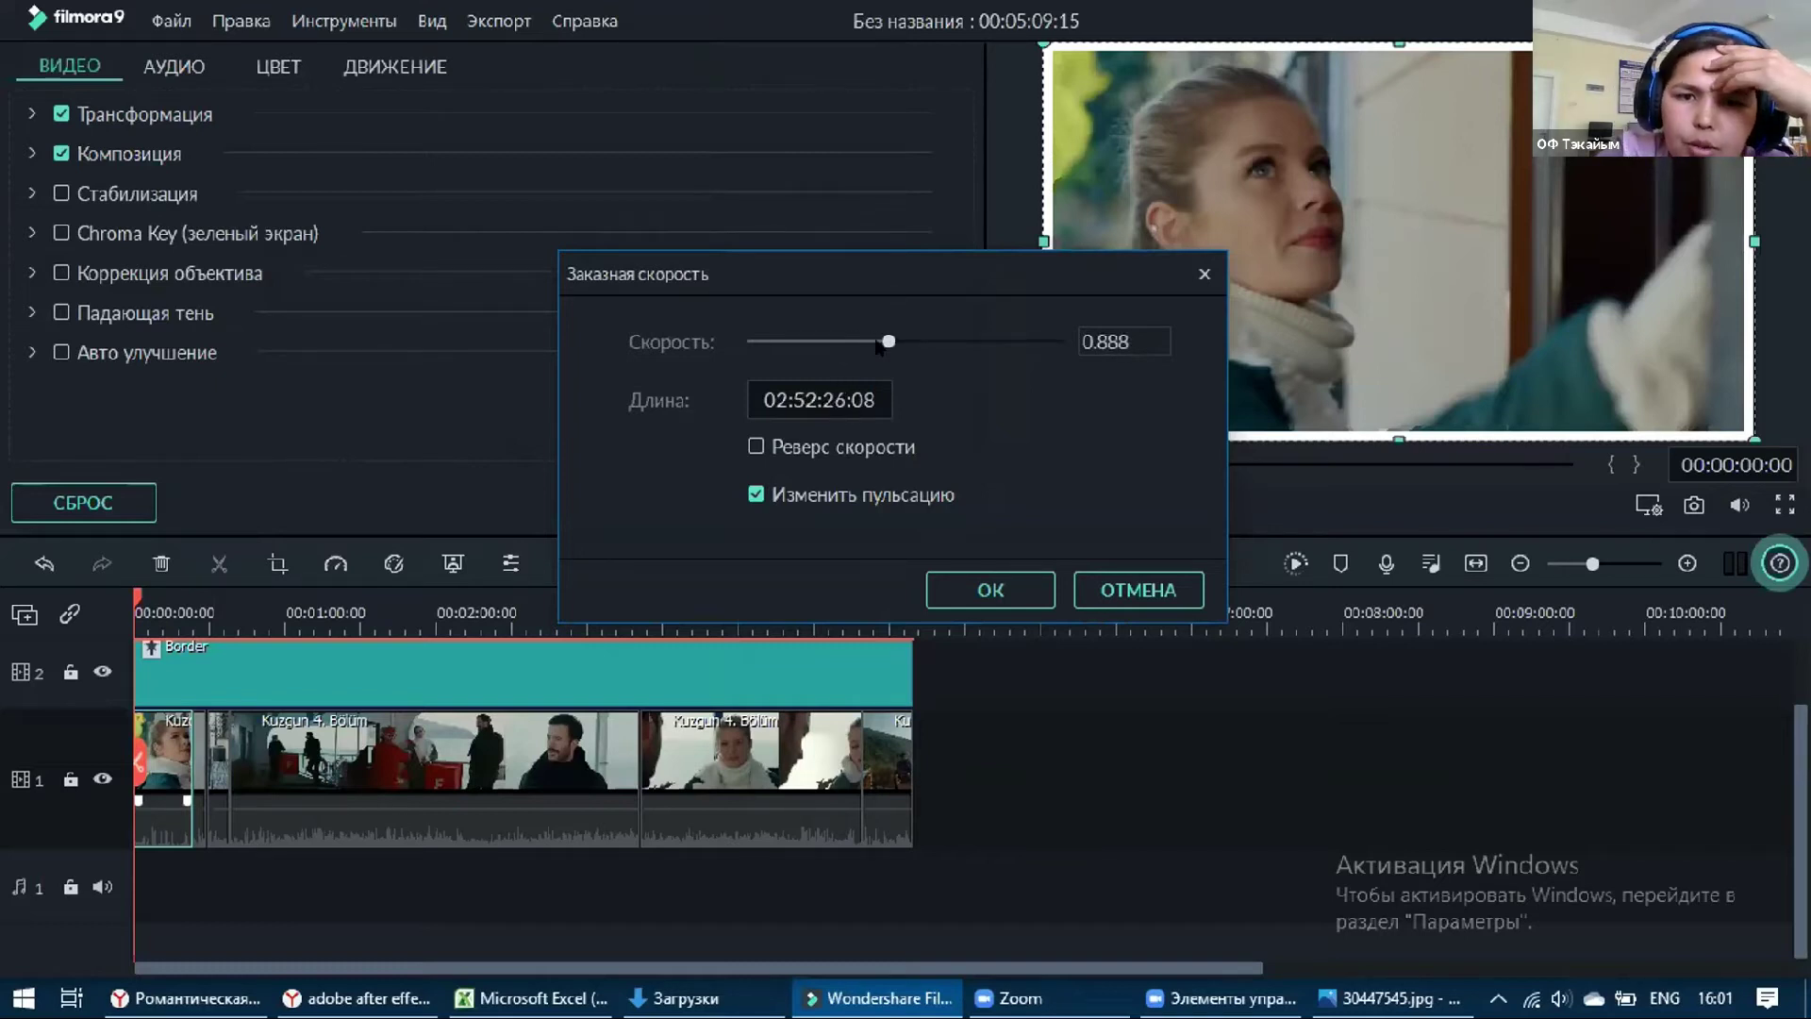
{"action": "left_click_drag", "start_coordinate": [873, 337], "coordinate": [866, 338]}
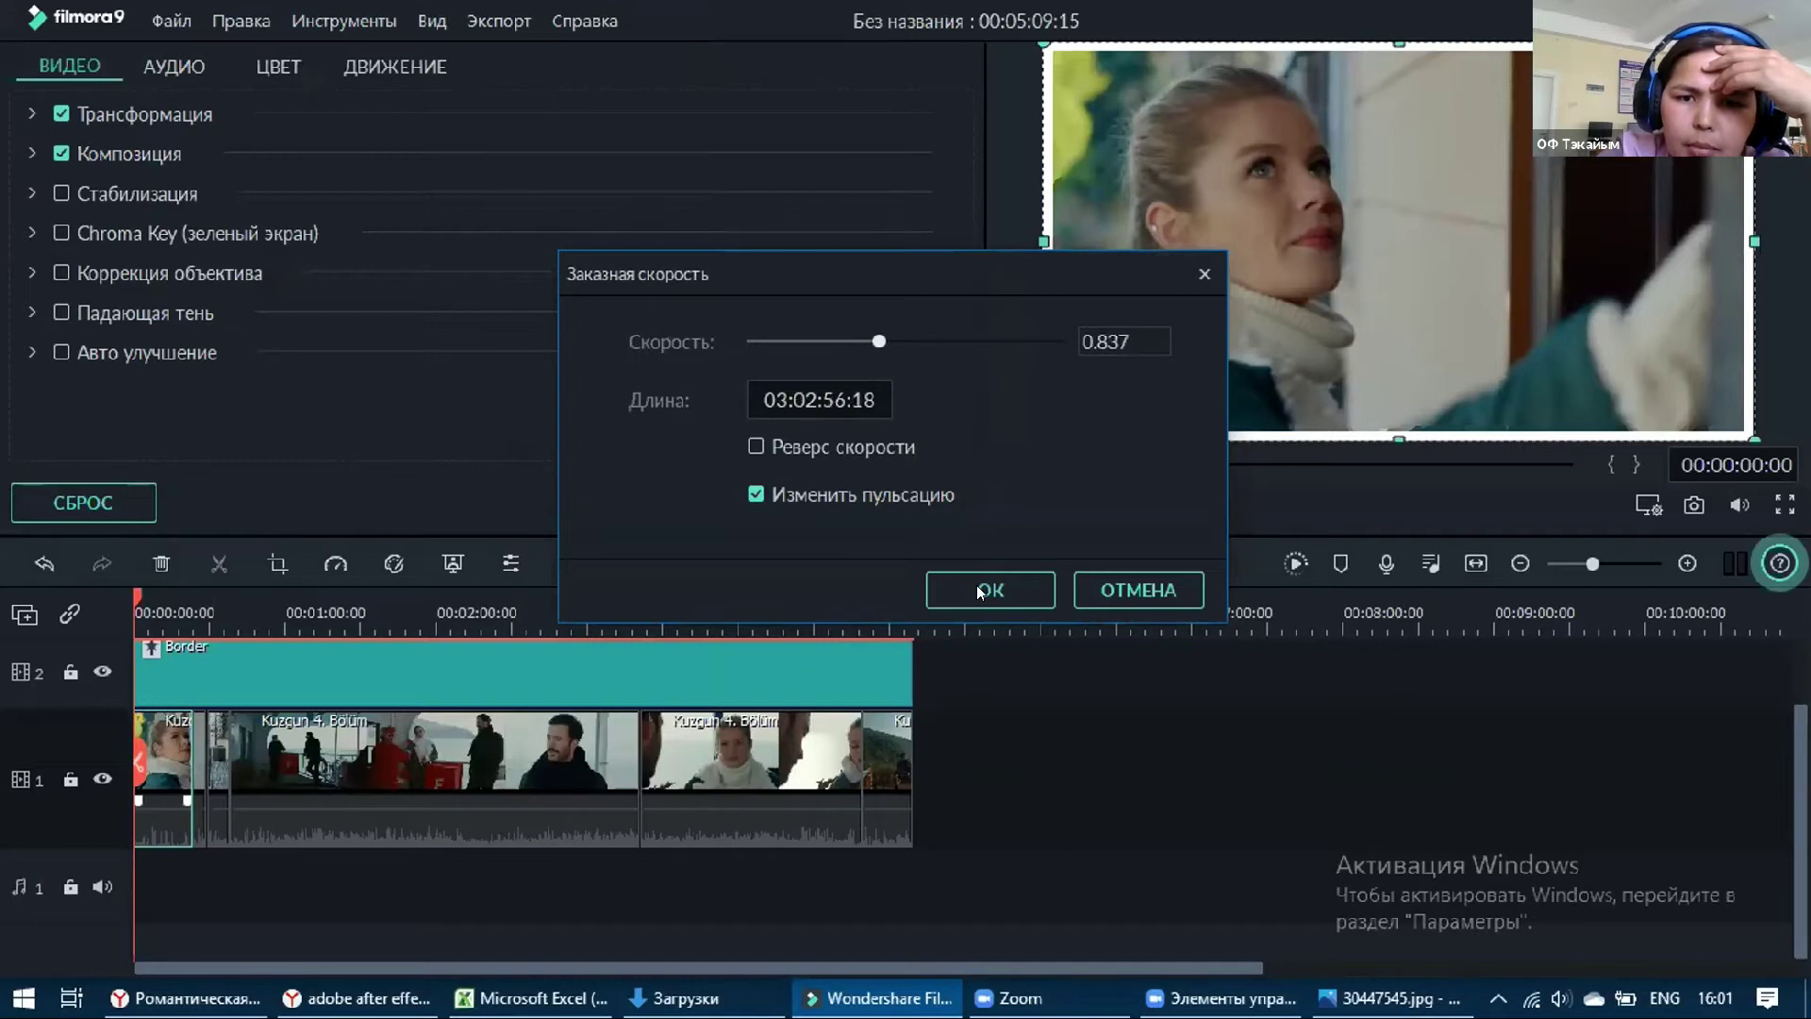
{"action": "left_click", "coordinate": [981, 589]}
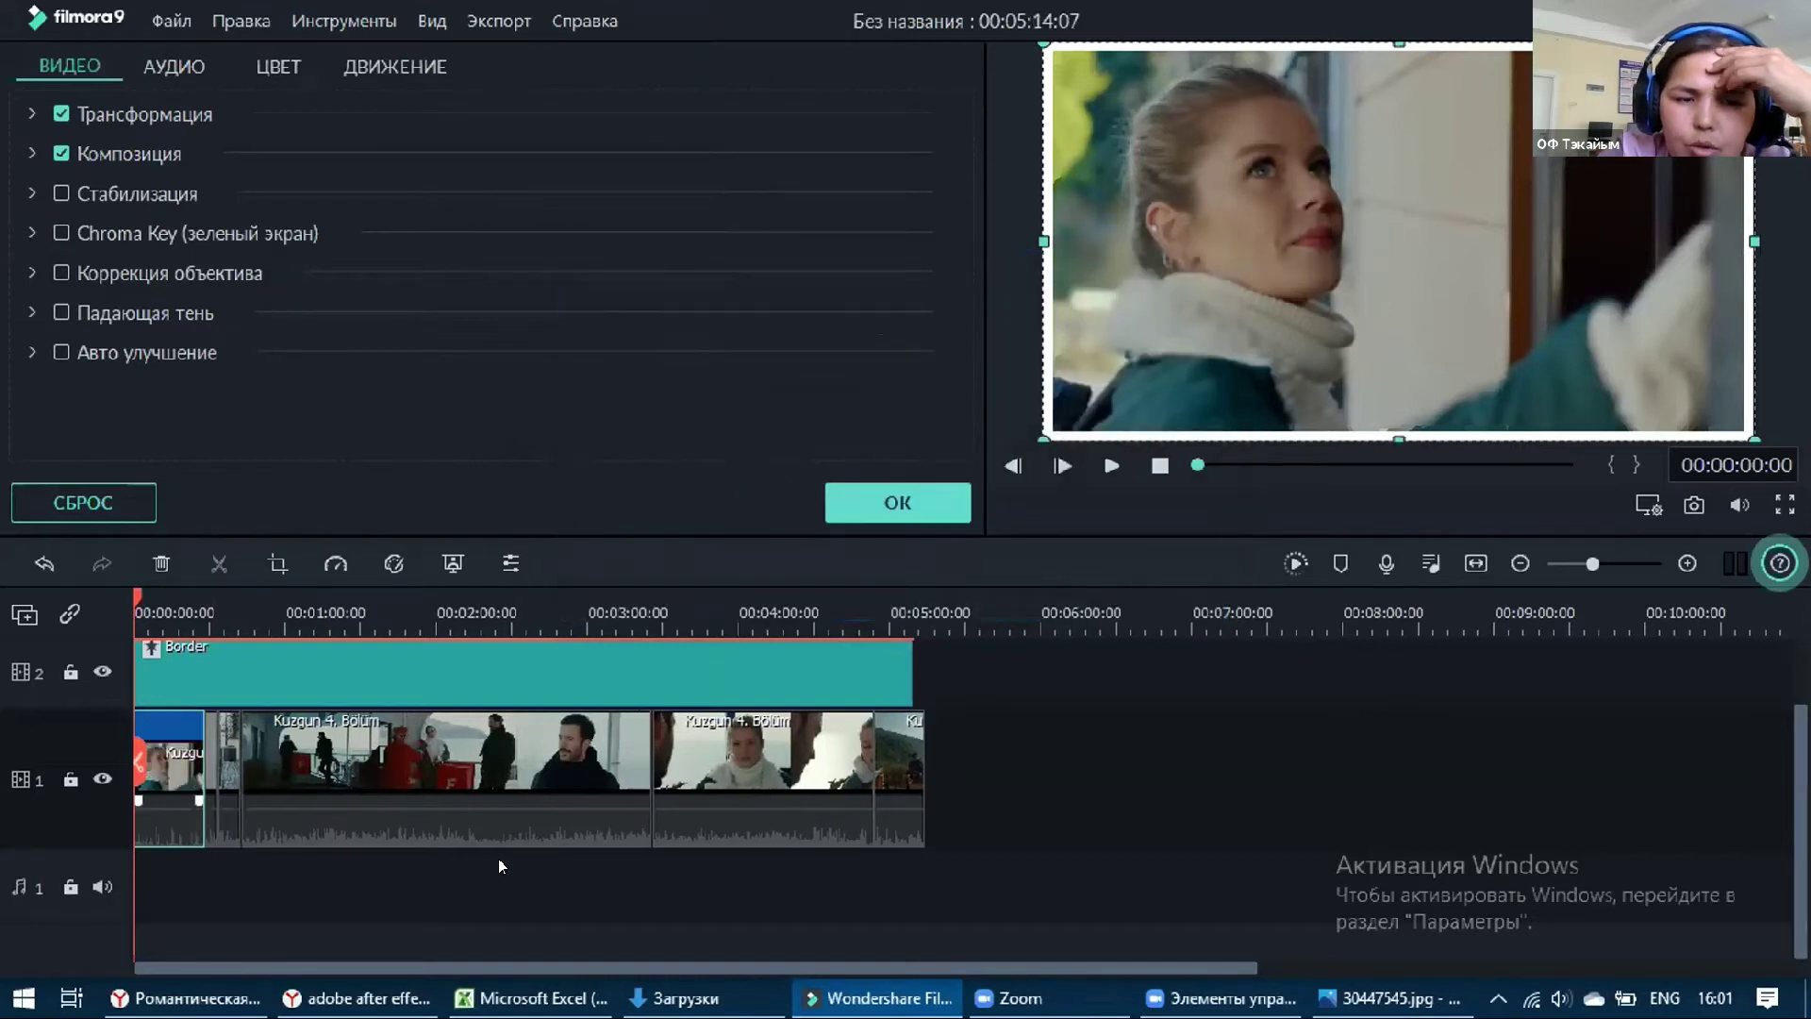
{"action": "left_click", "coordinate": [898, 500]}
Put the My Immortal song back on audio track 1 from 00:00:00:00 and preview it at the start, 00:02:04 and 00:02:58
{"action": "left_click_drag", "start_coordinate": [390, 431], "coordinate": [123, 882]}
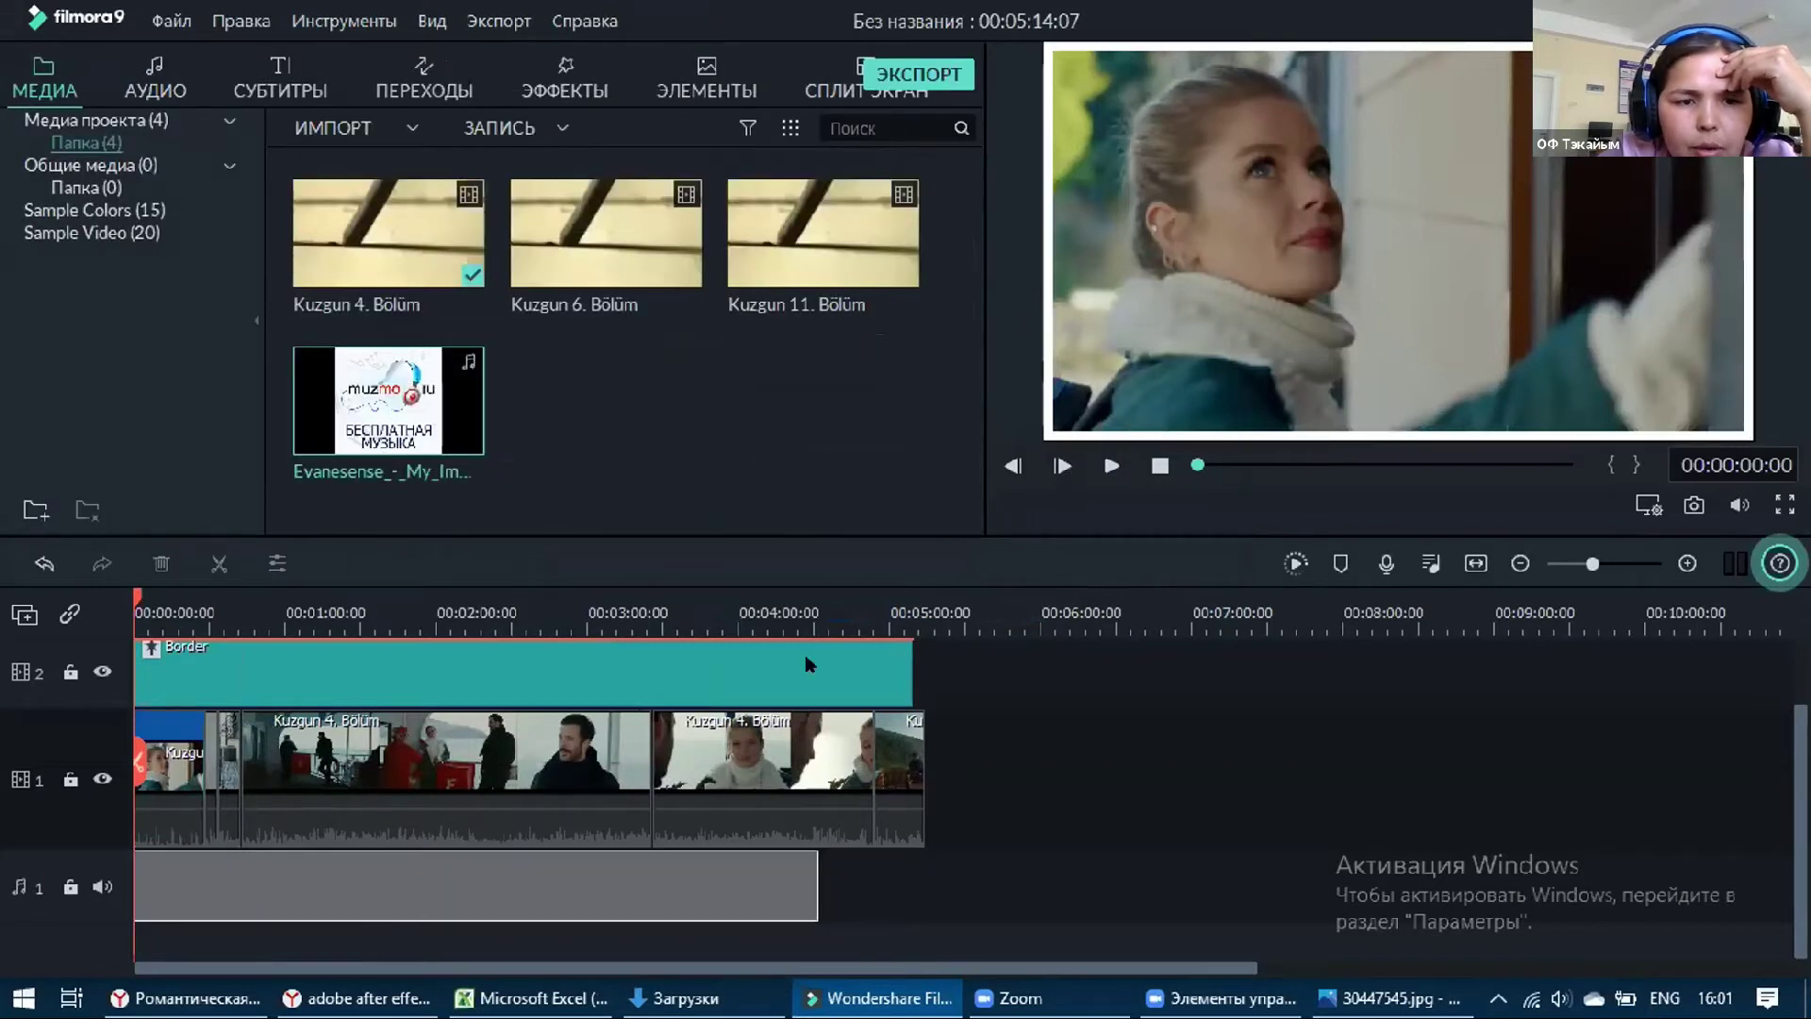
{"action": "left_click", "coordinate": [1110, 466]}
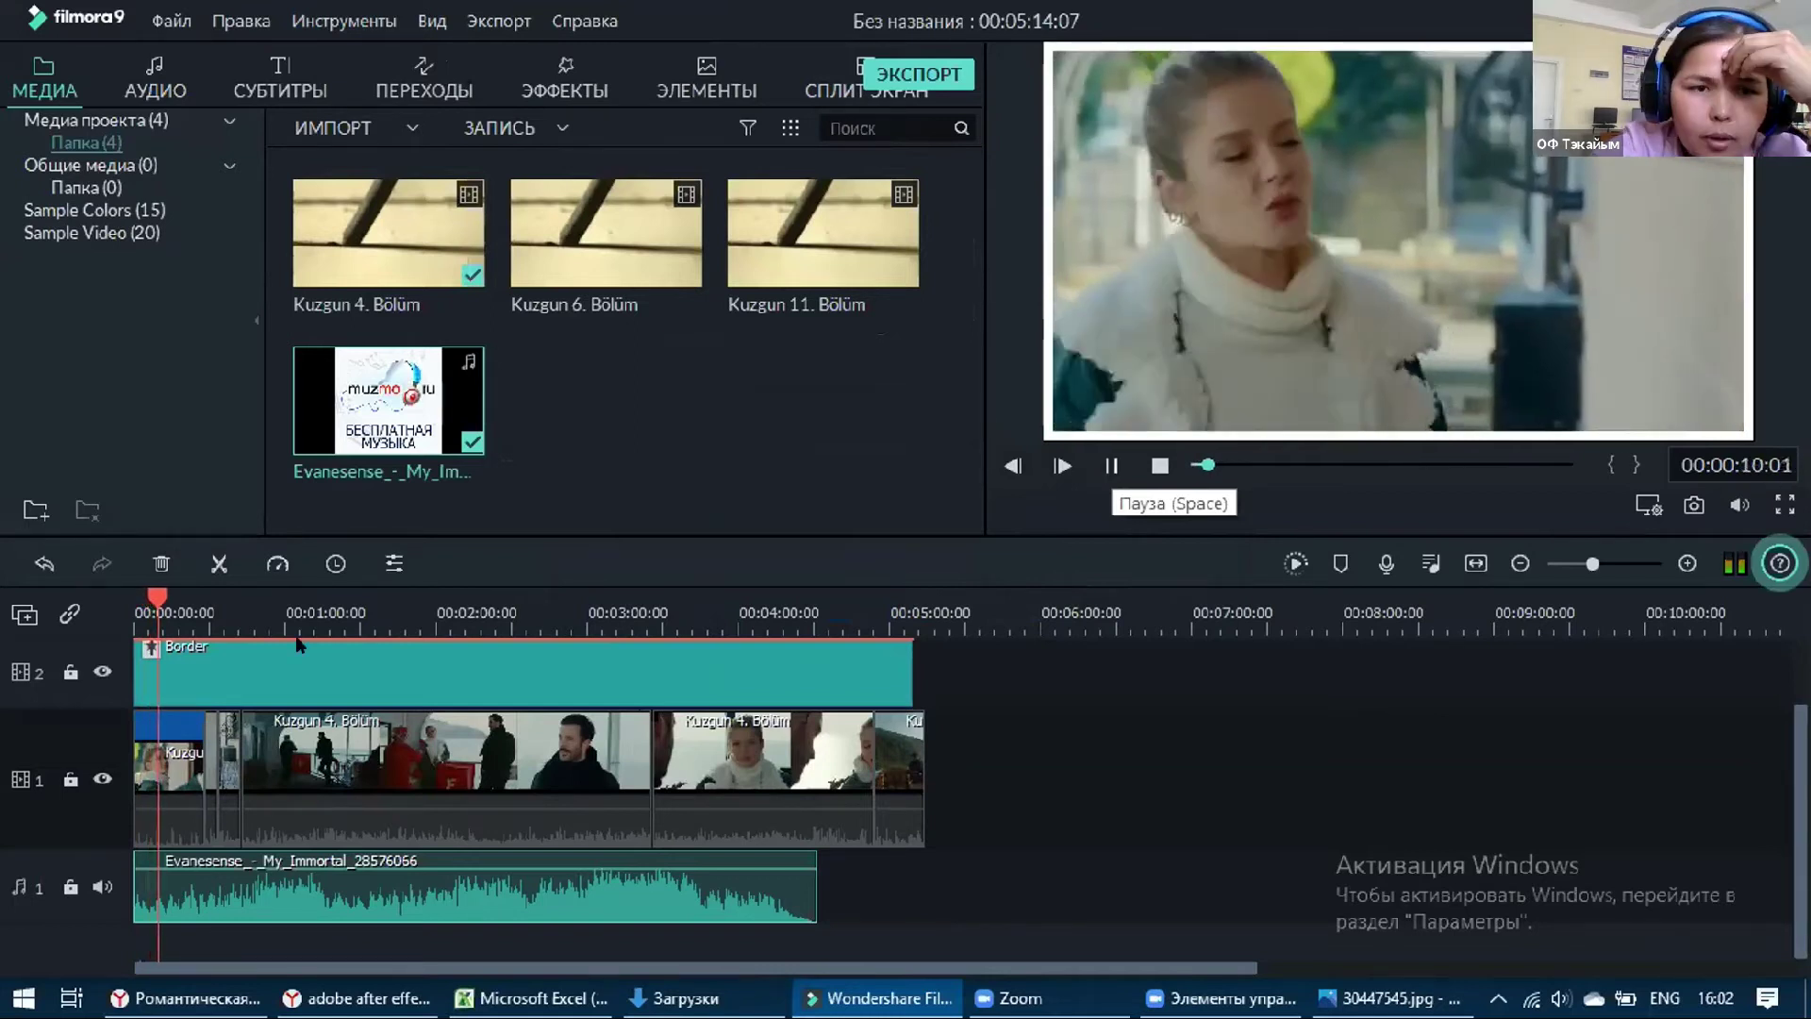
{"action": "left_click", "coordinate": [341, 613]}
{"action": "left_click", "coordinate": [447, 611]}
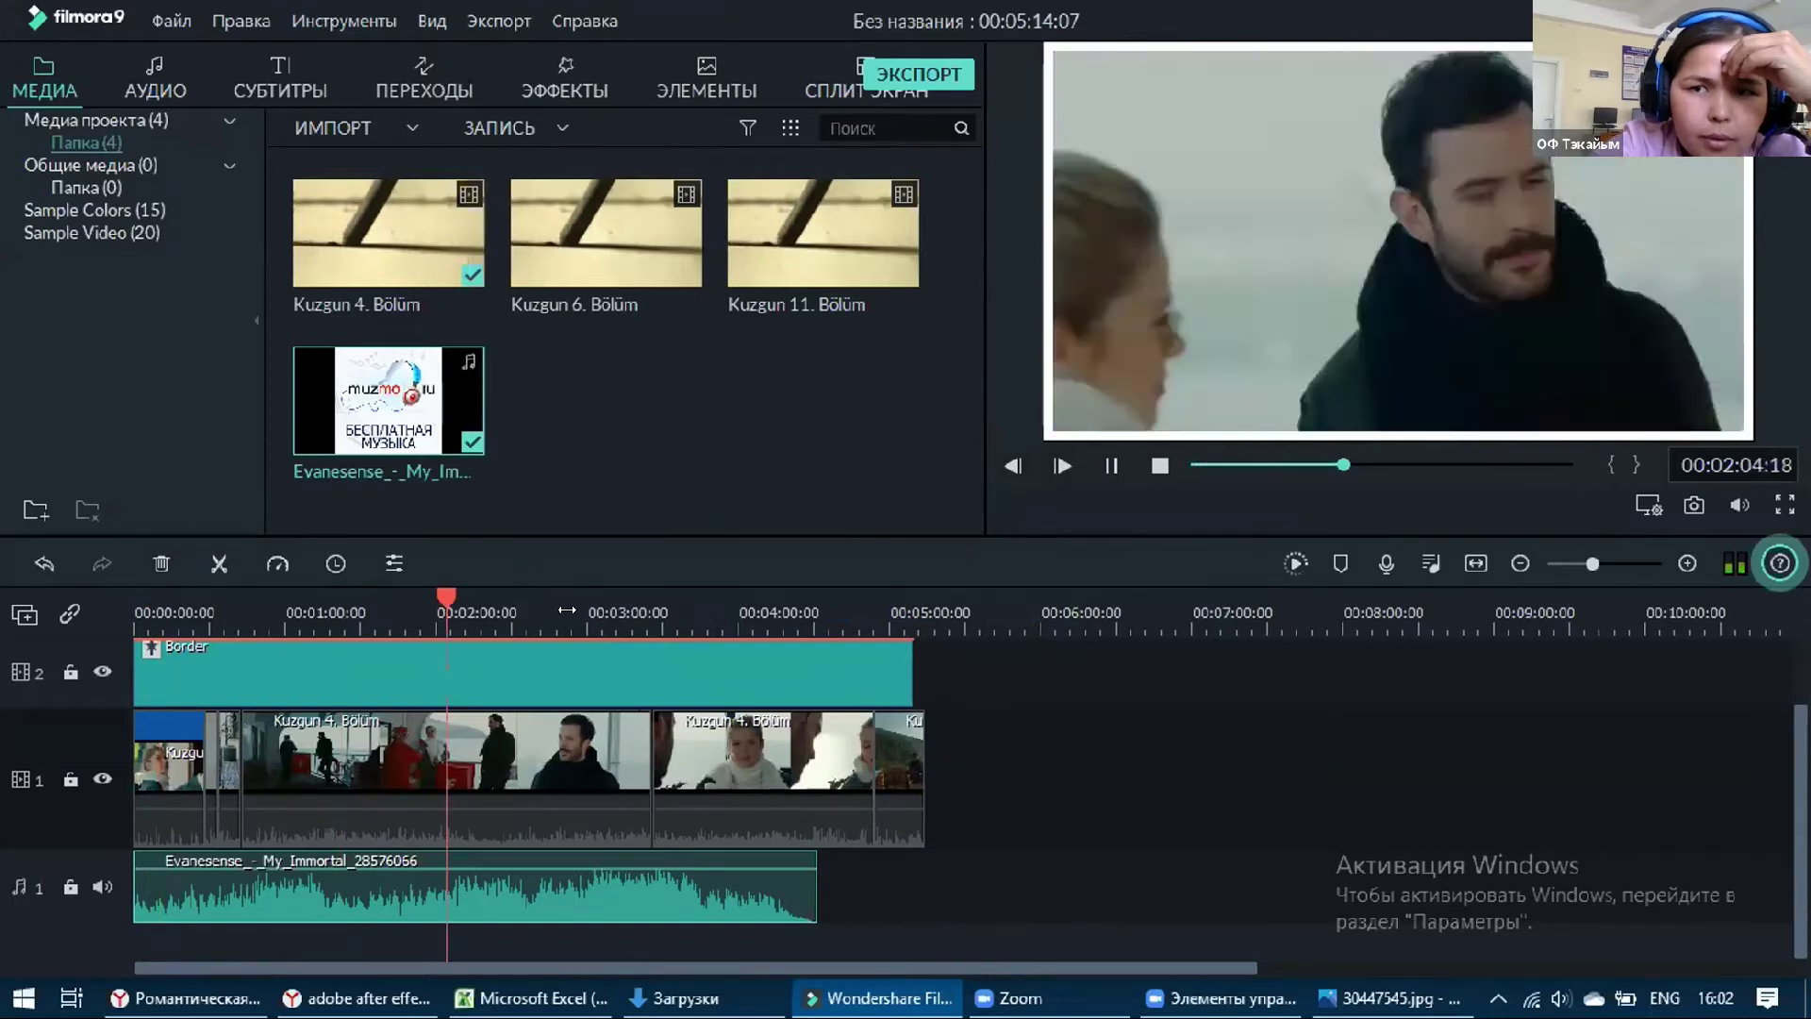
{"action": "left_click", "coordinate": [579, 613]}
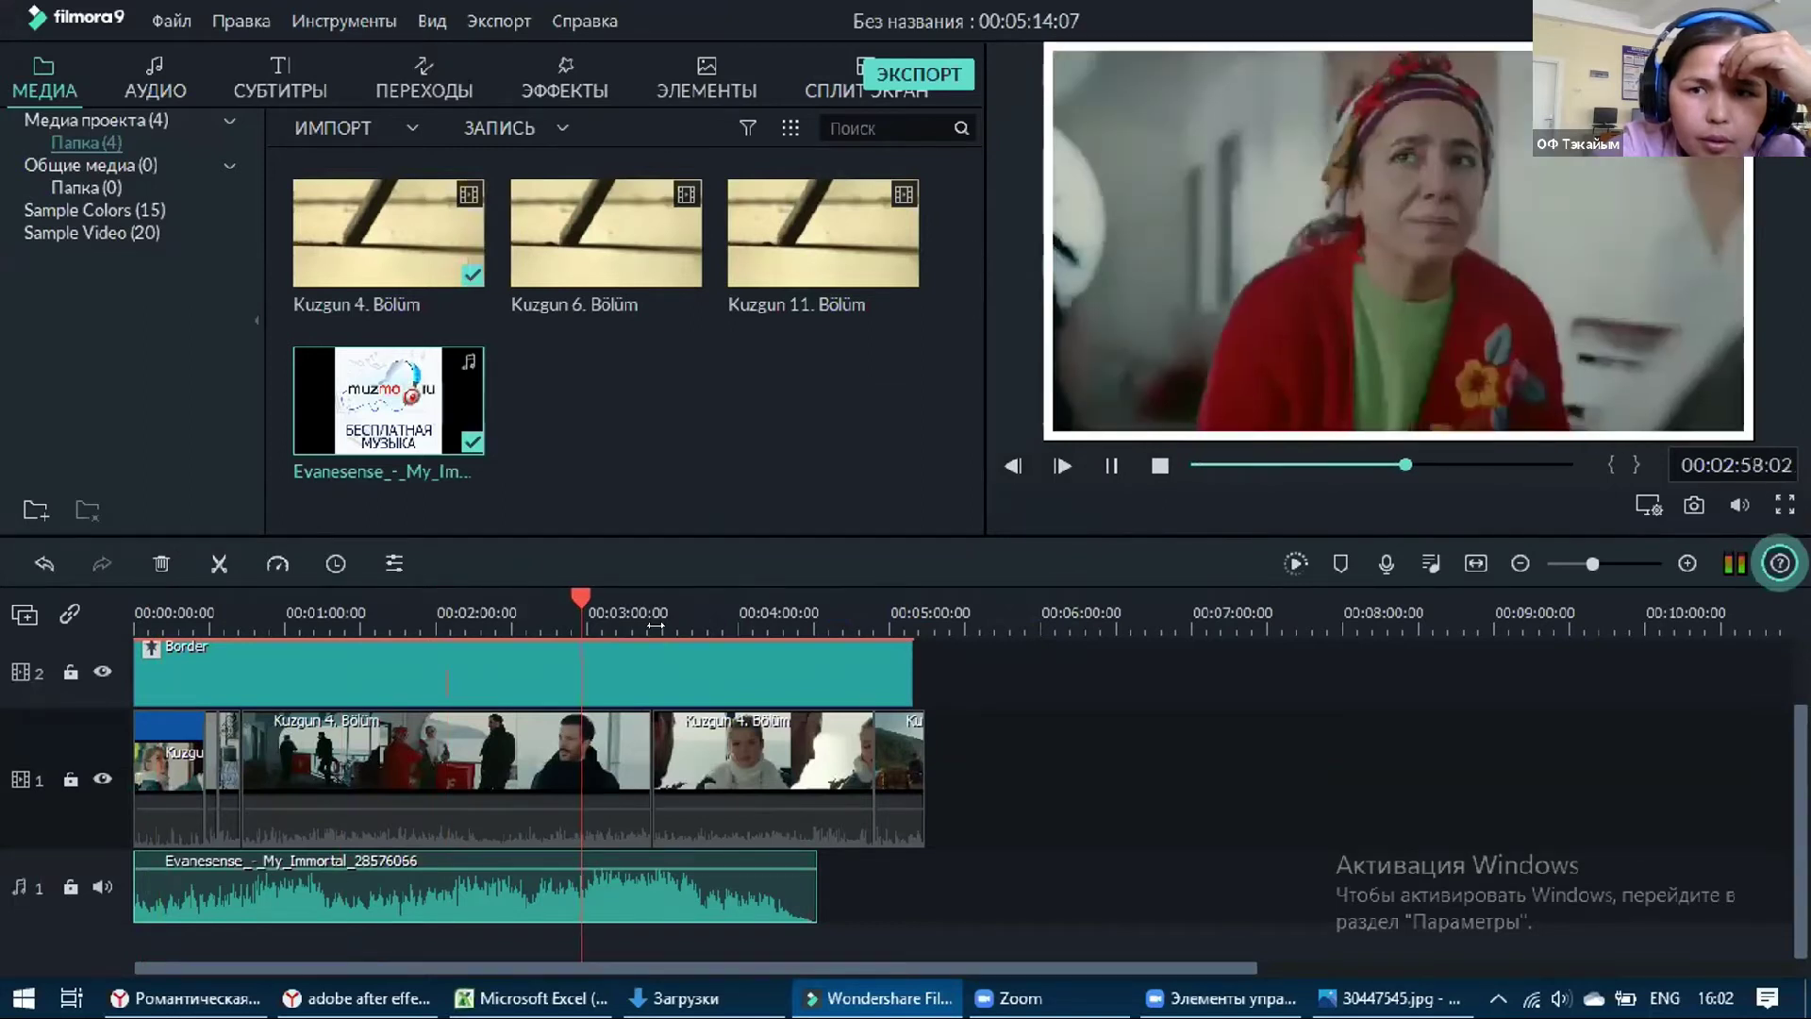
Preview the edit near 00:03:32 and delete the My Immortal song from audio track 1
{"action": "left_click", "coordinate": [667, 614]}
{"action": "left_click", "coordinate": [1114, 463]}
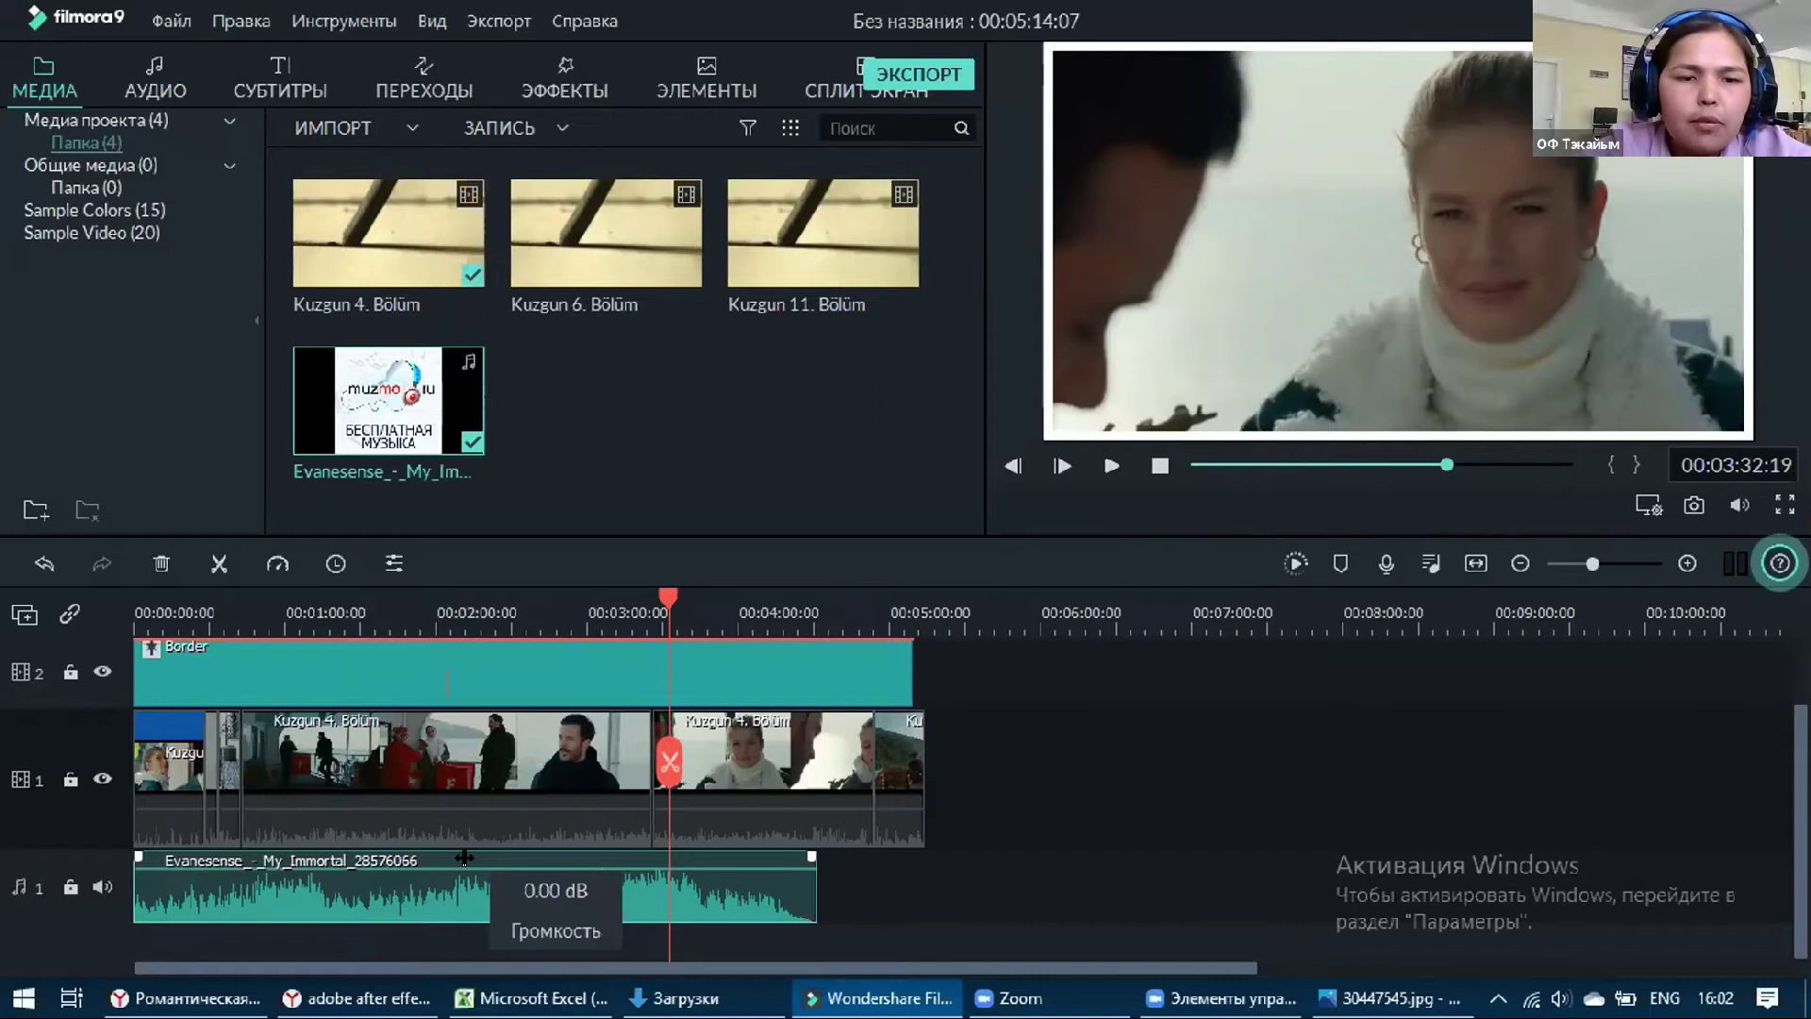
{"action": "key", "text": "Delete"}
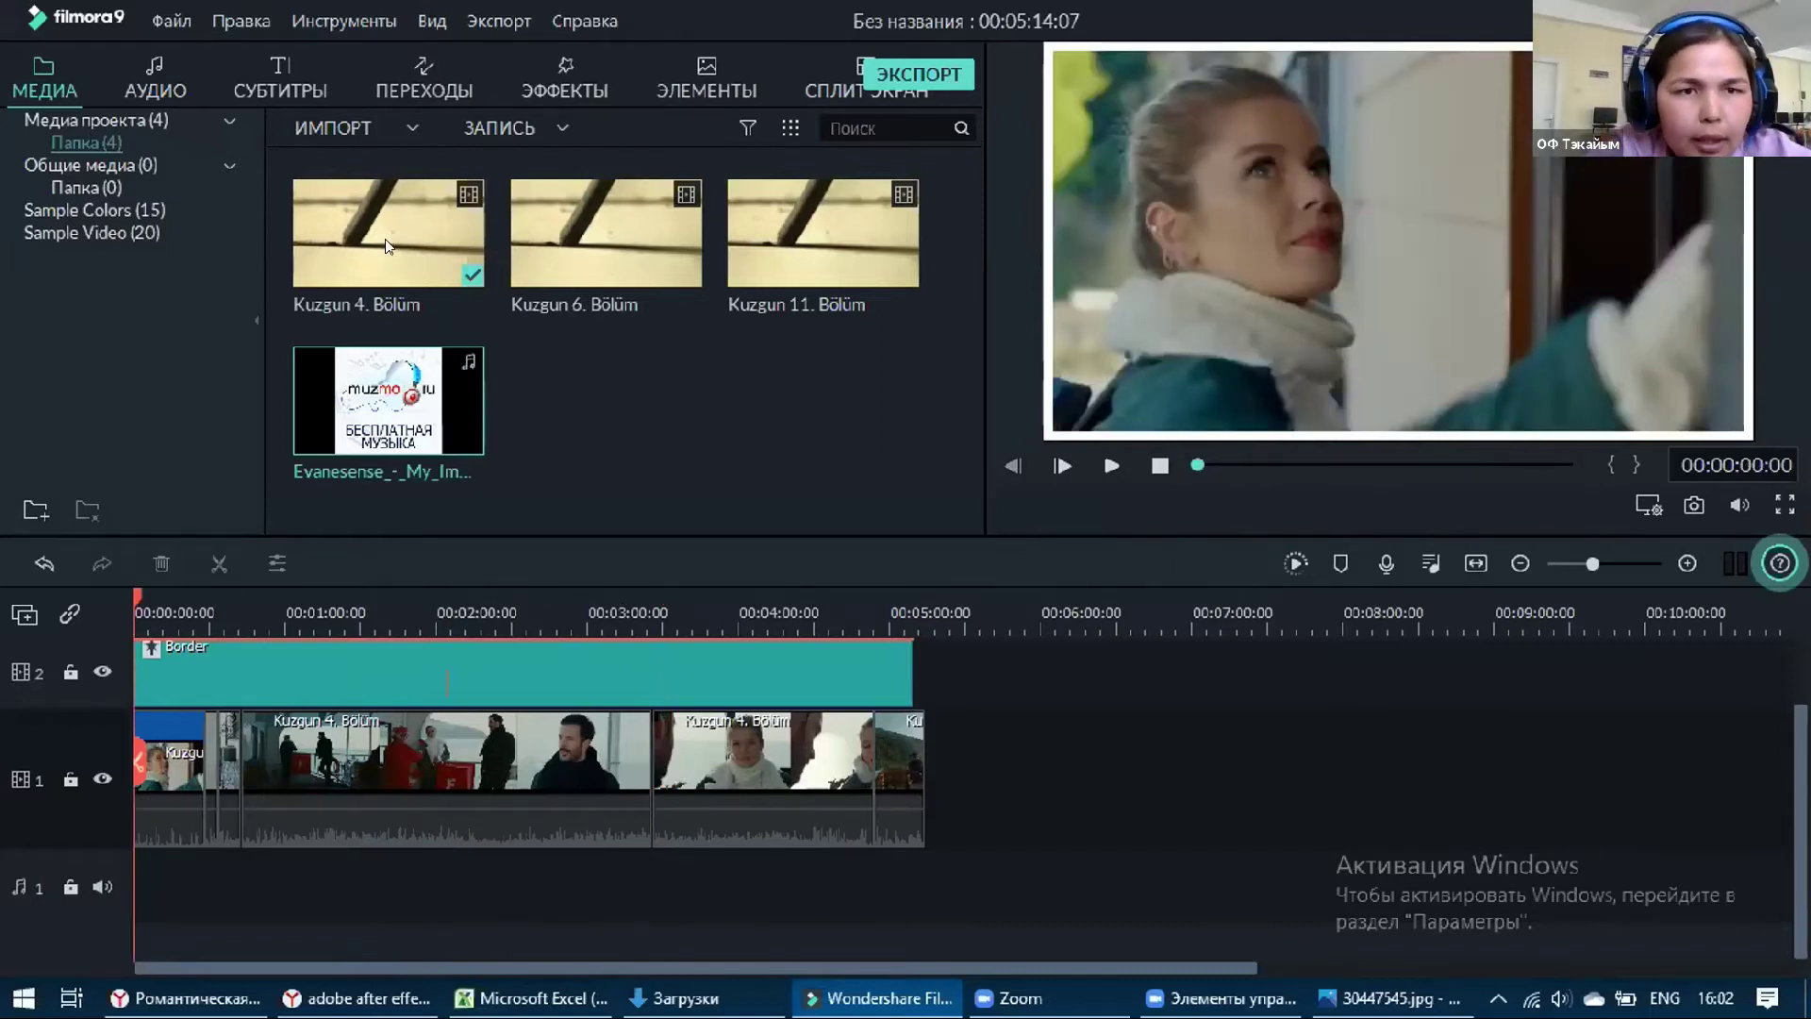
Add the Opener 3 title from the Openers at the start of video track 3 and delete its duplicate copy
{"action": "left_click", "coordinate": [291, 73]}
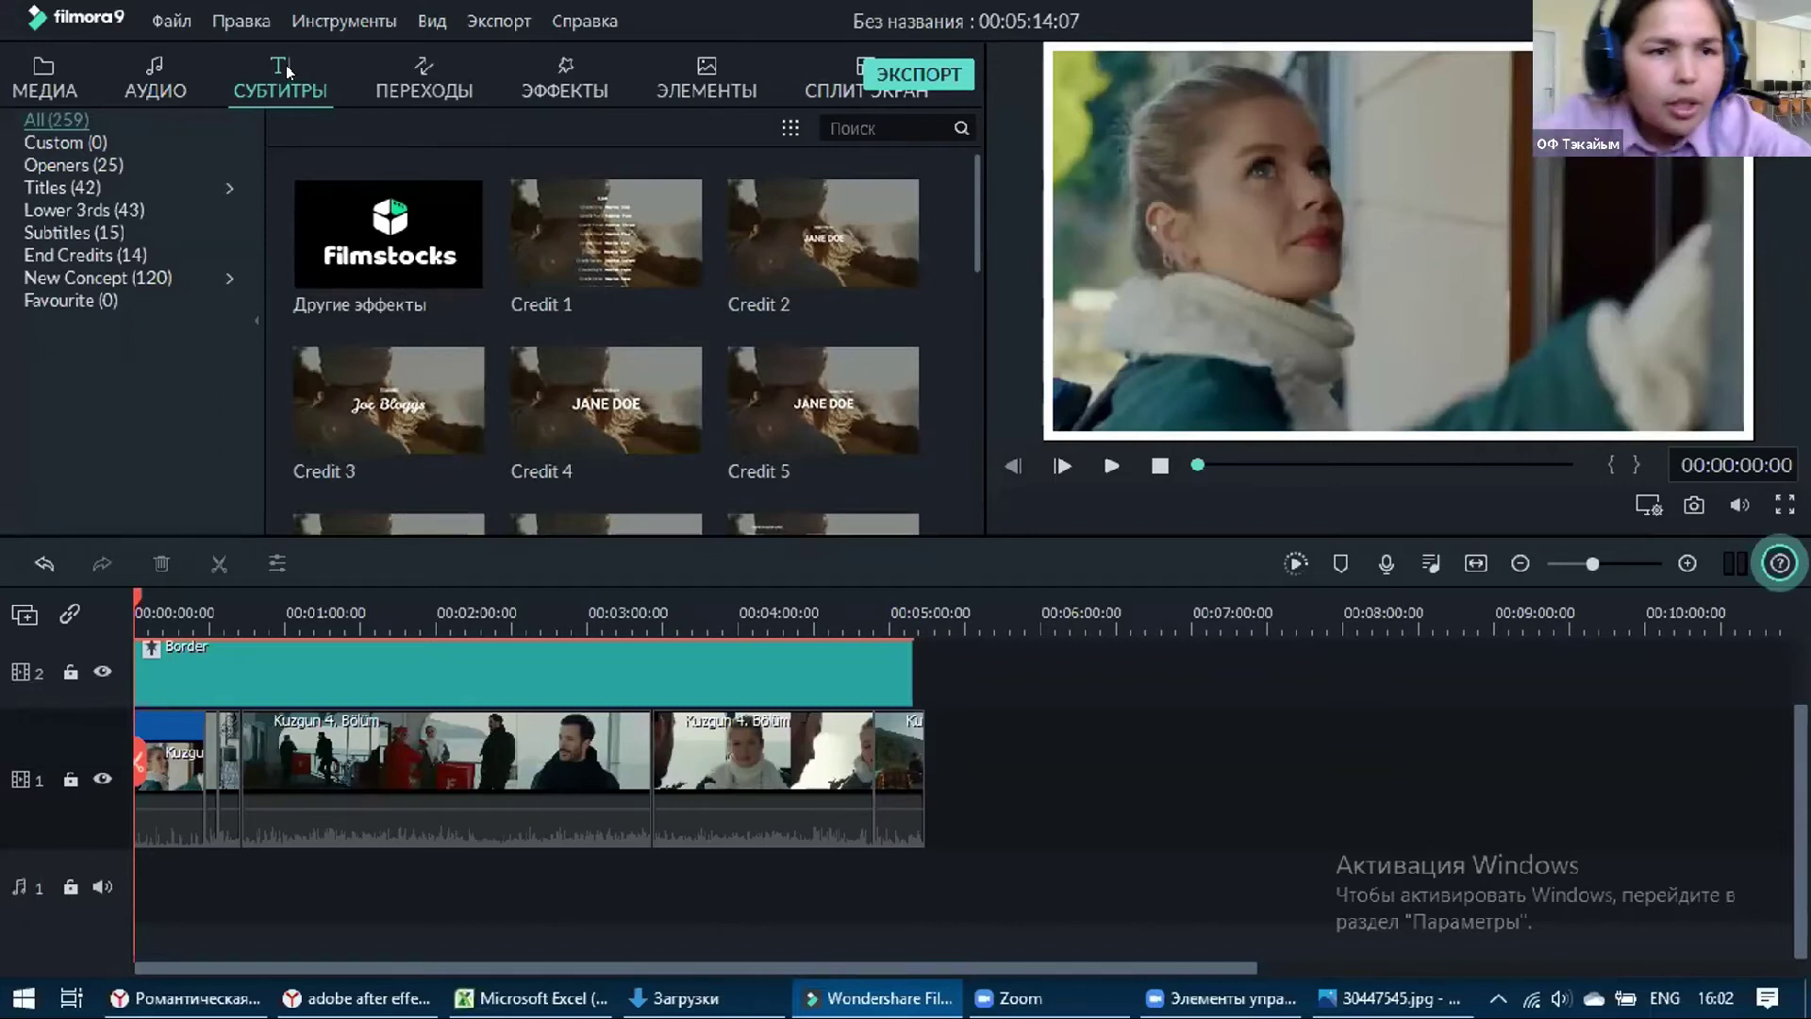
{"action": "left_click", "coordinate": [43, 167]}
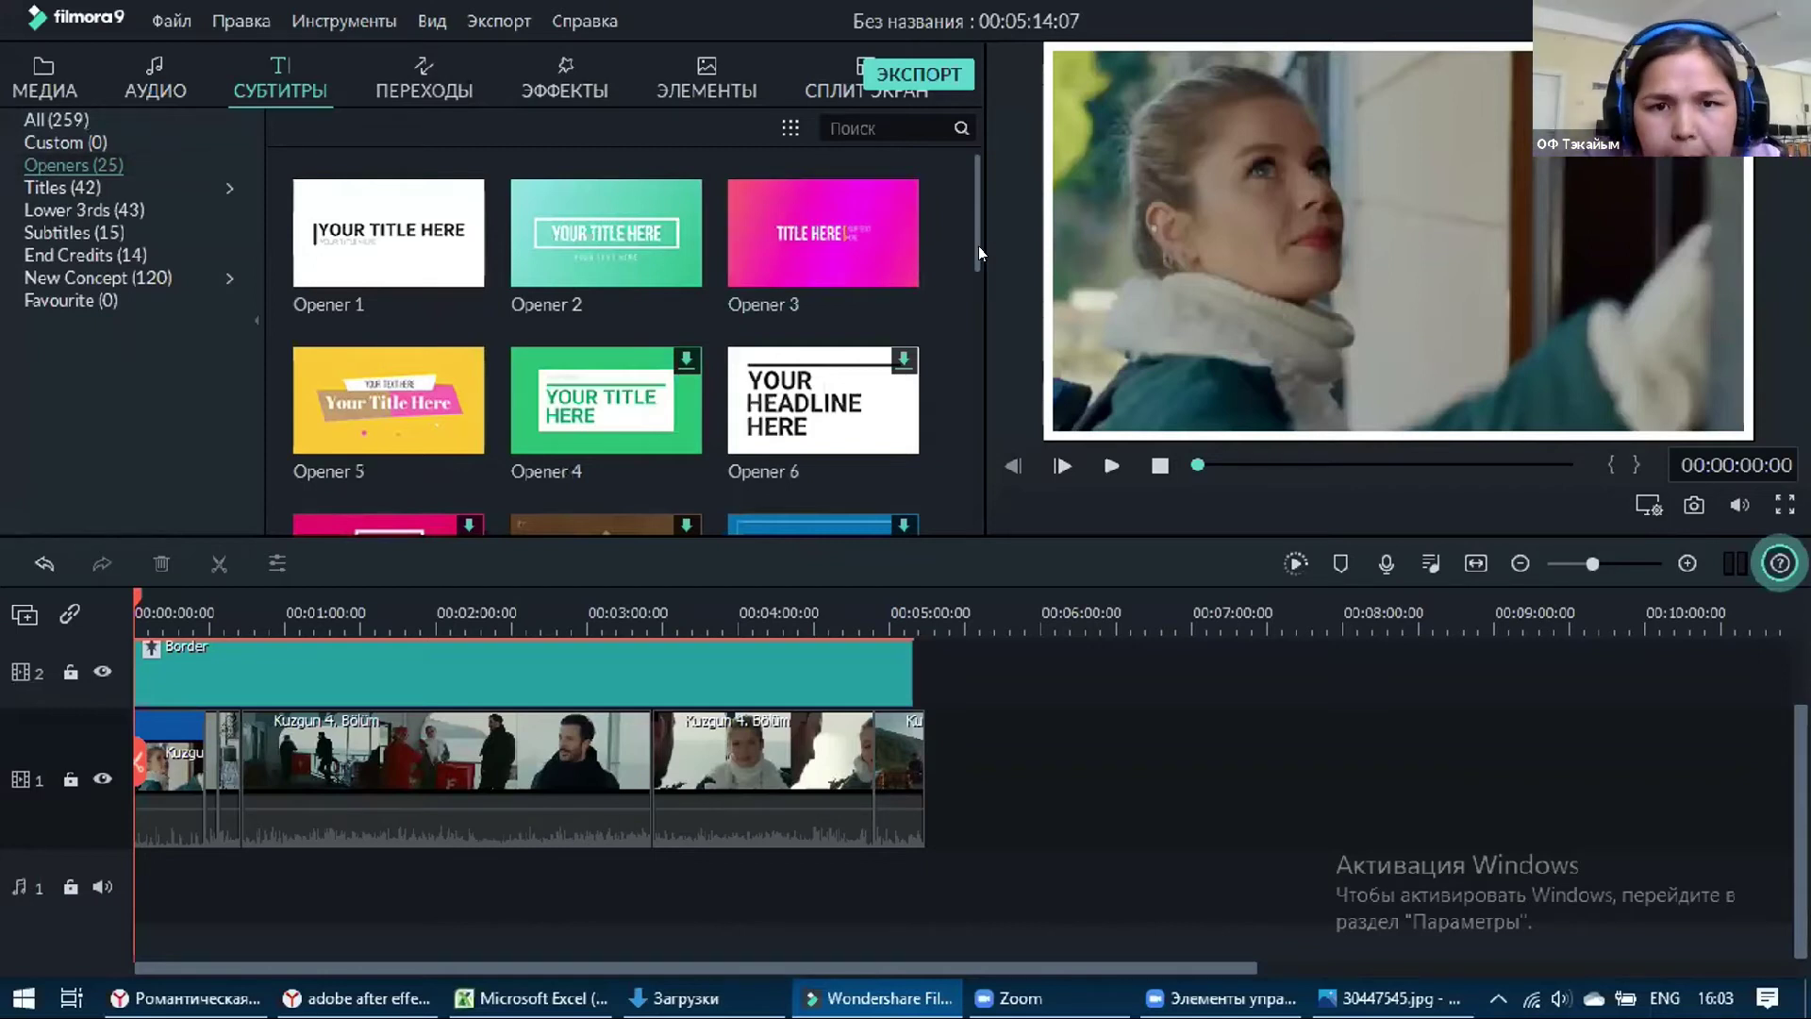
{"action": "scroll", "coordinate": [975, 348], "scroll_direction": "down", "scroll_amount": 5}
{"action": "scroll", "coordinate": [981, 453], "scroll_direction": "down", "scroll_amount": 2}
{"action": "scroll", "coordinate": [982, 304], "scroll_direction": "up", "scroll_amount": 5}
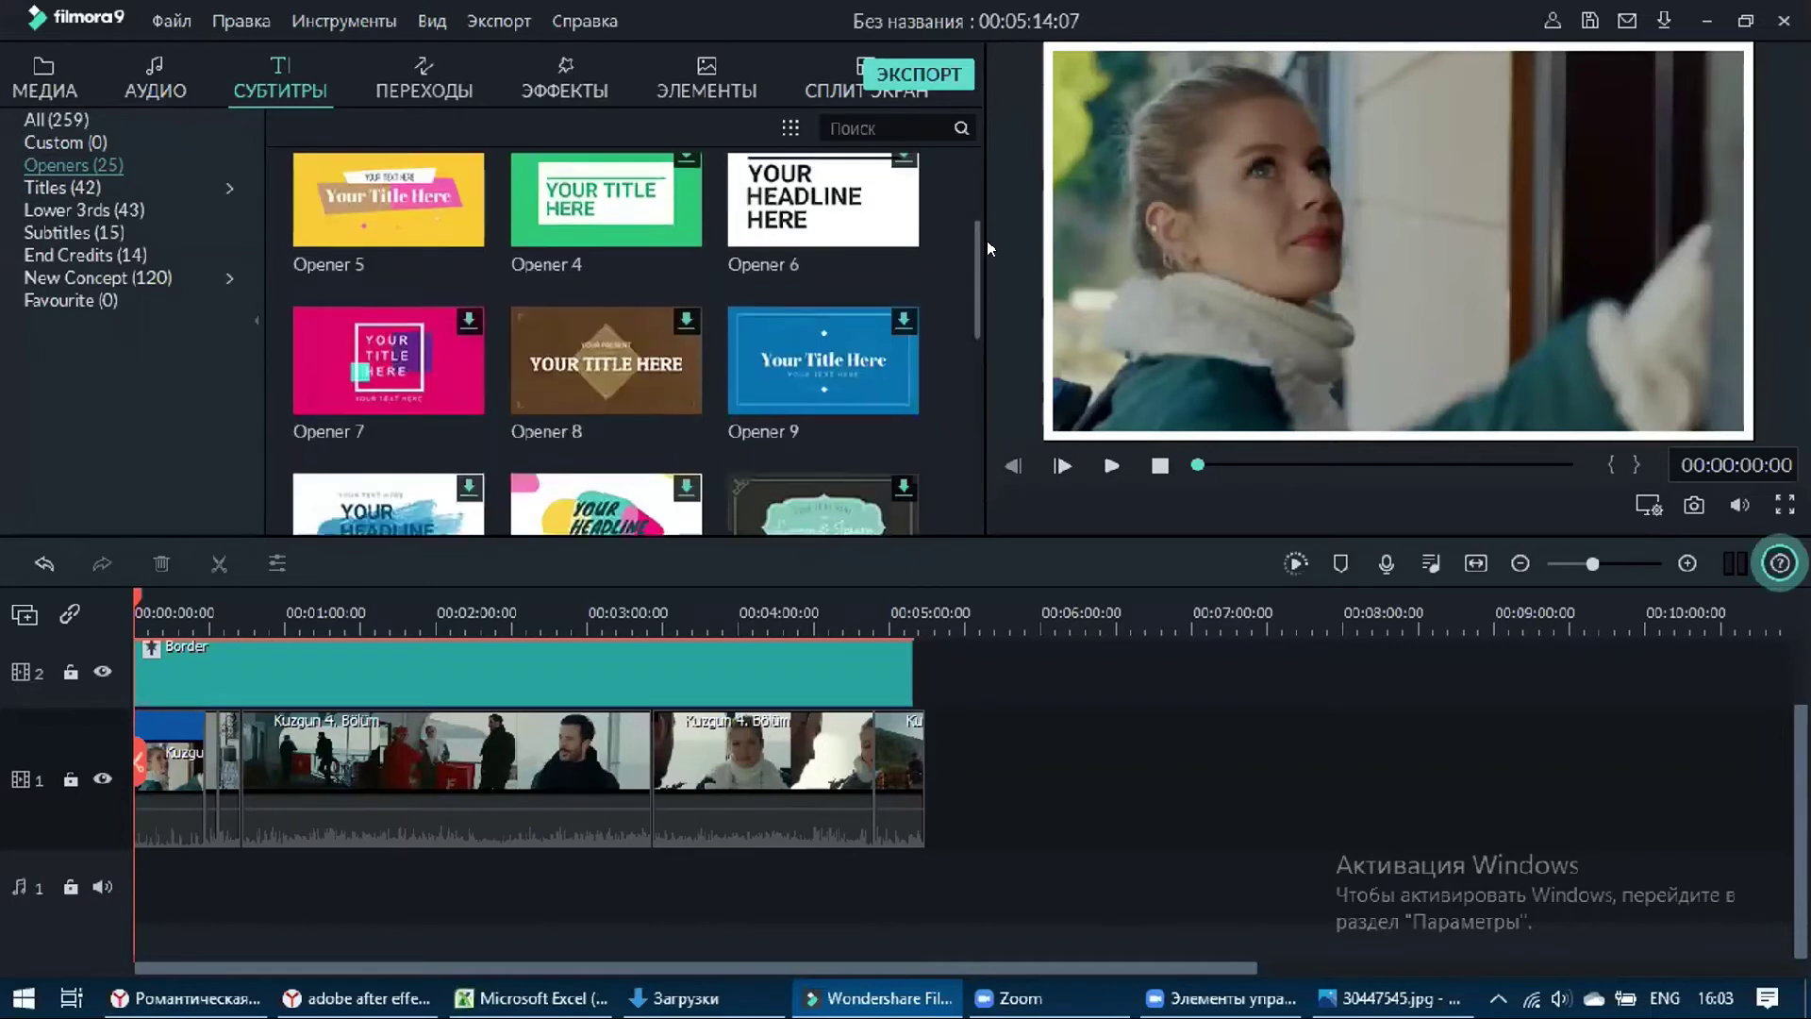
{"action": "scroll", "coordinate": [987, 241], "scroll_direction": "up", "scroll_amount": 2}
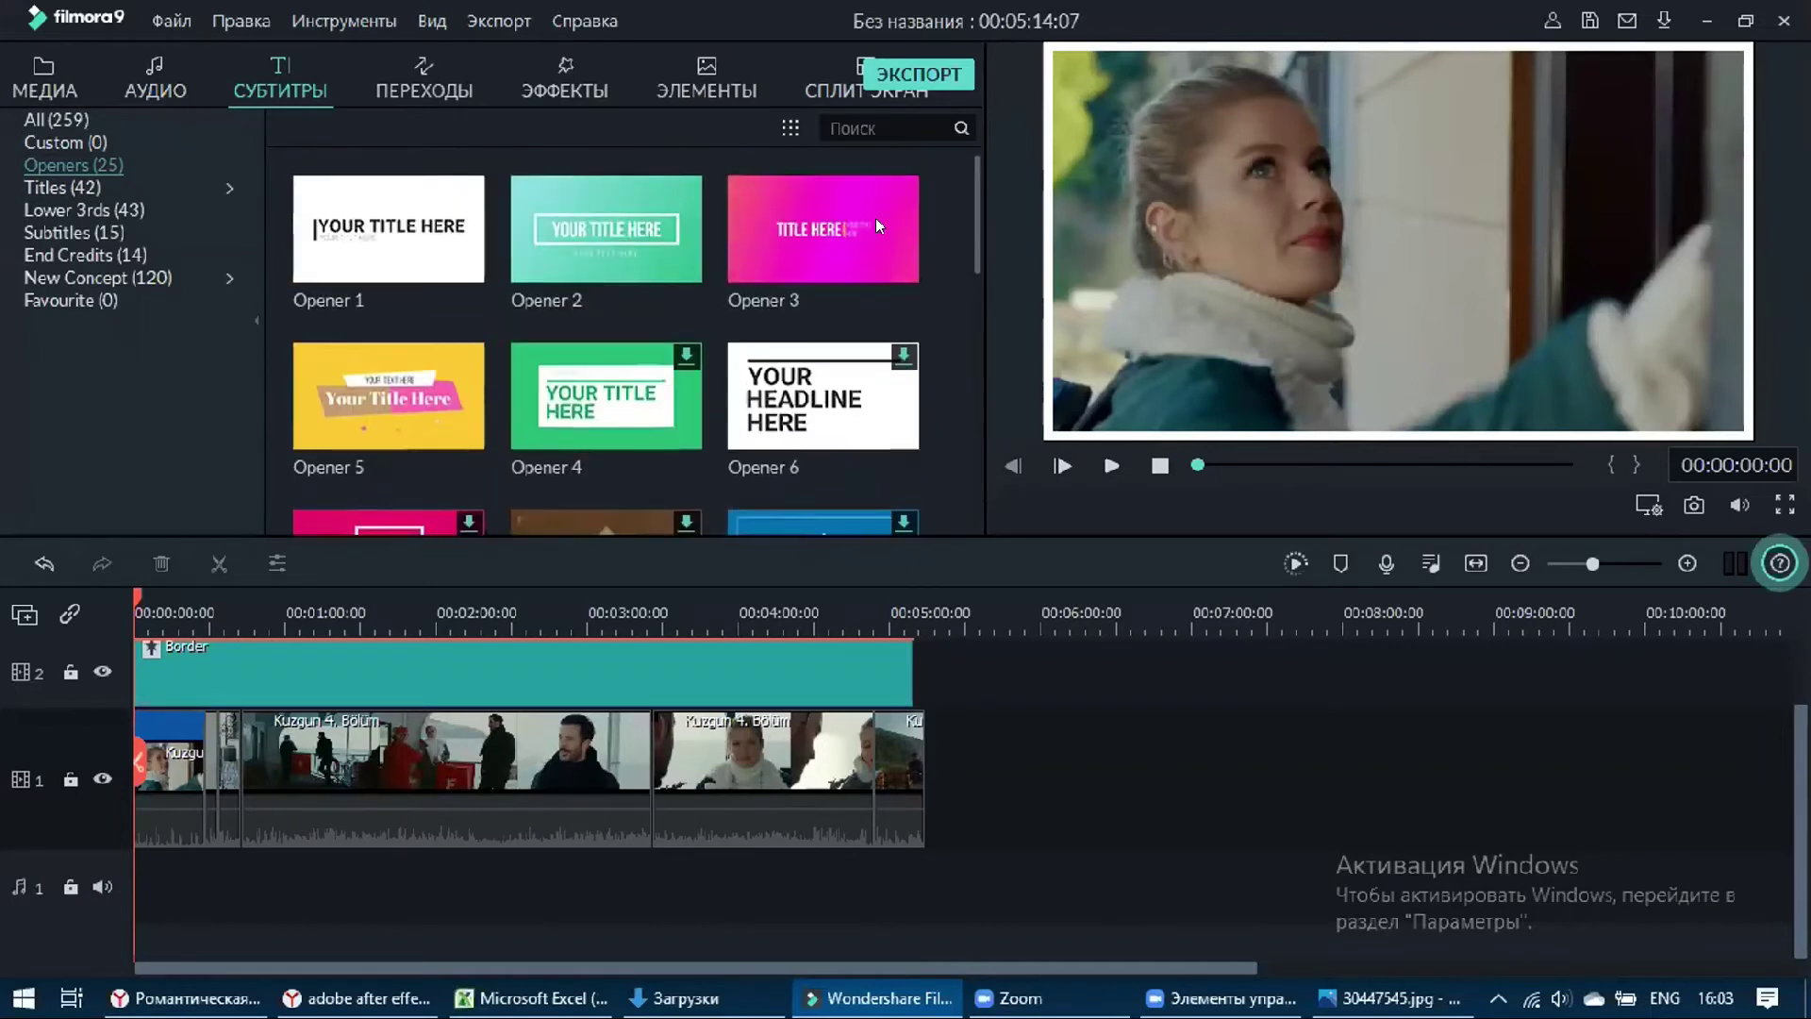
{"action": "left_click", "coordinate": [820, 226]}
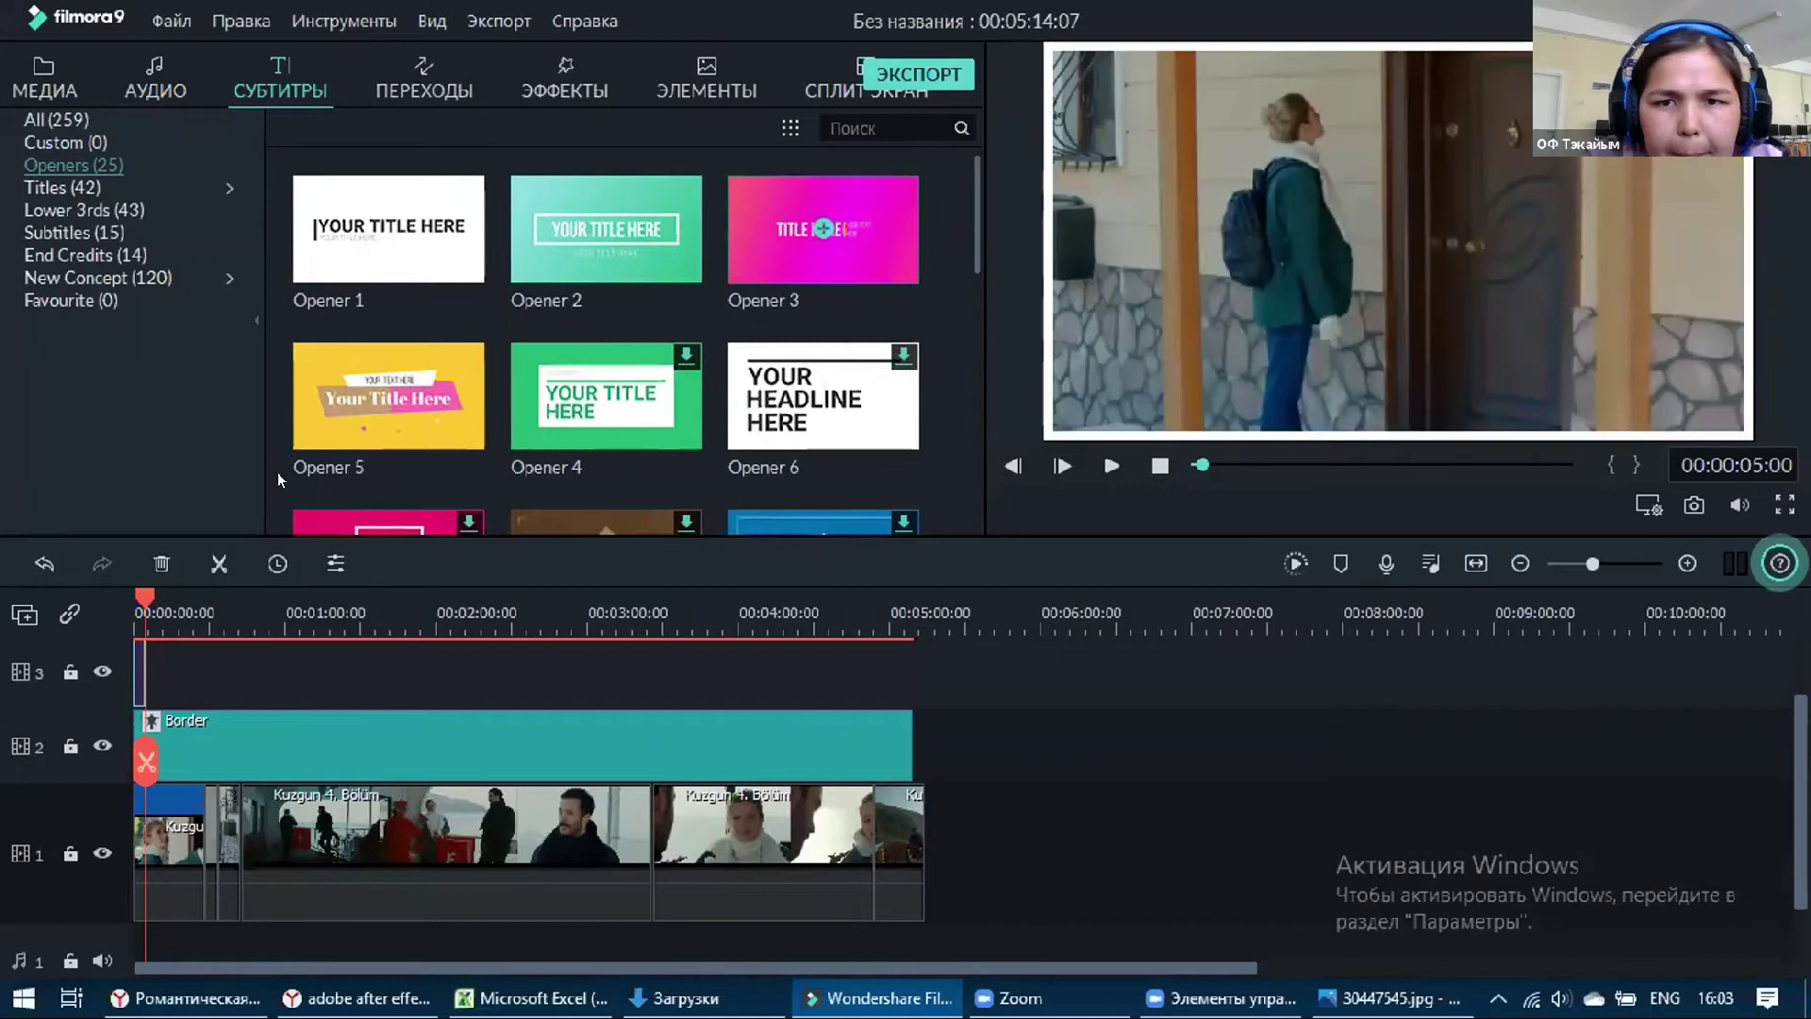
{"action": "left_click", "coordinate": [138, 666]}
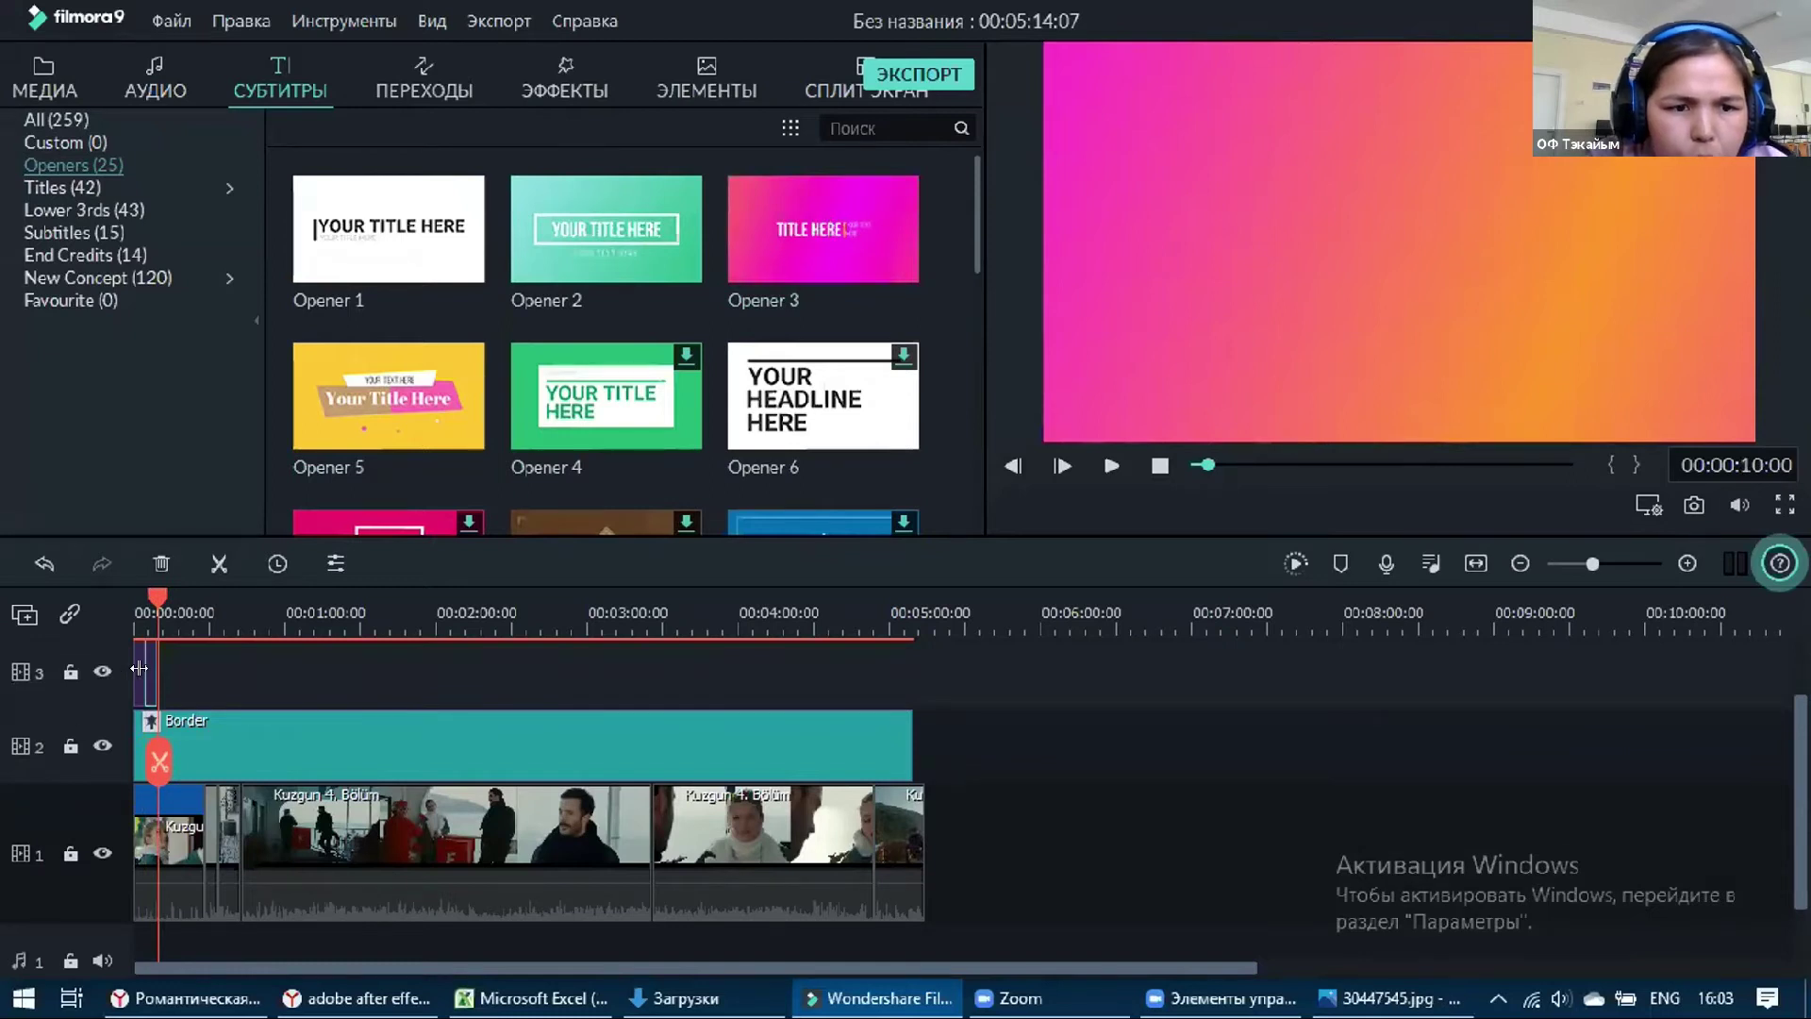
{"action": "key", "text": "Delete"}
Shift the Border filter to about 00:00:33 and move the first Kuzgun 4. Bölüm segment behind the short segments, leaving the timeline's start empty
{"action": "left_click_drag", "start_coordinate": [160, 741], "coordinate": [243, 745]}
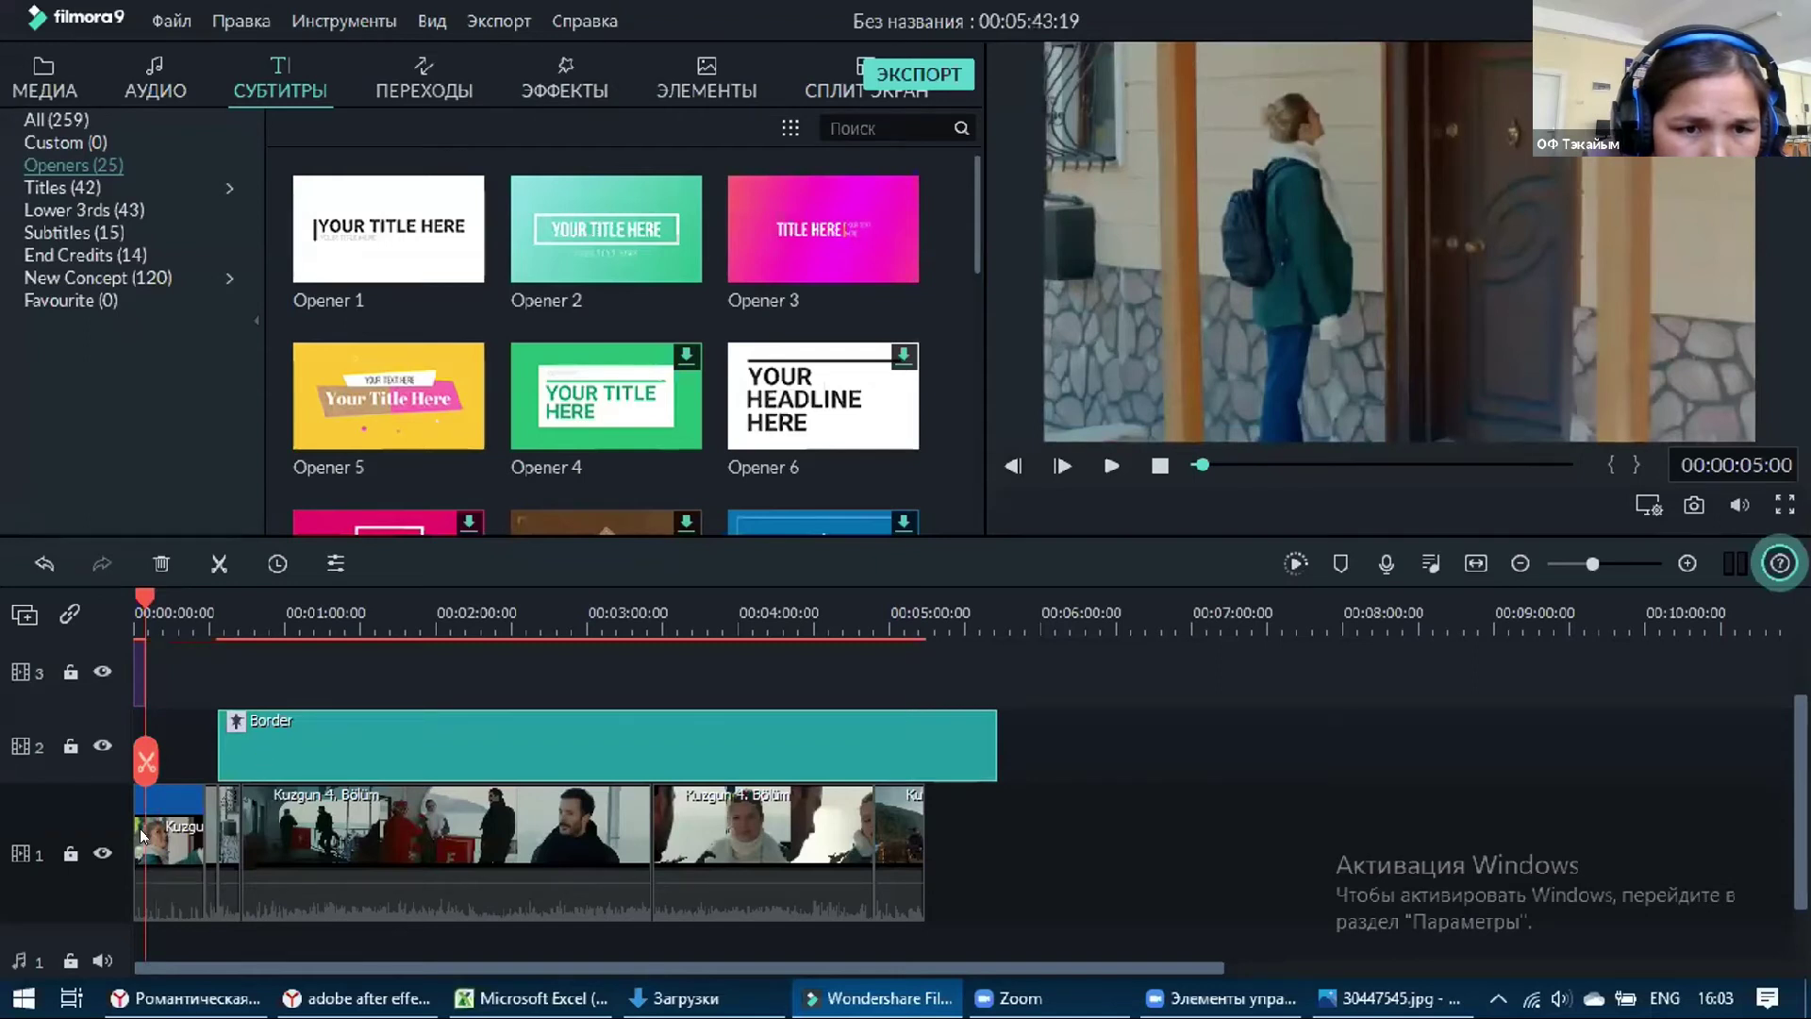
{"action": "mouse_move", "coordinate": [140, 829]}
{"action": "left_mouse_down"}
{"action": "mouse_move", "coordinate": [179, 832]}
{"action": "mouse_move", "coordinate": [140, 830]}
{"action": "left_mouse_up"}
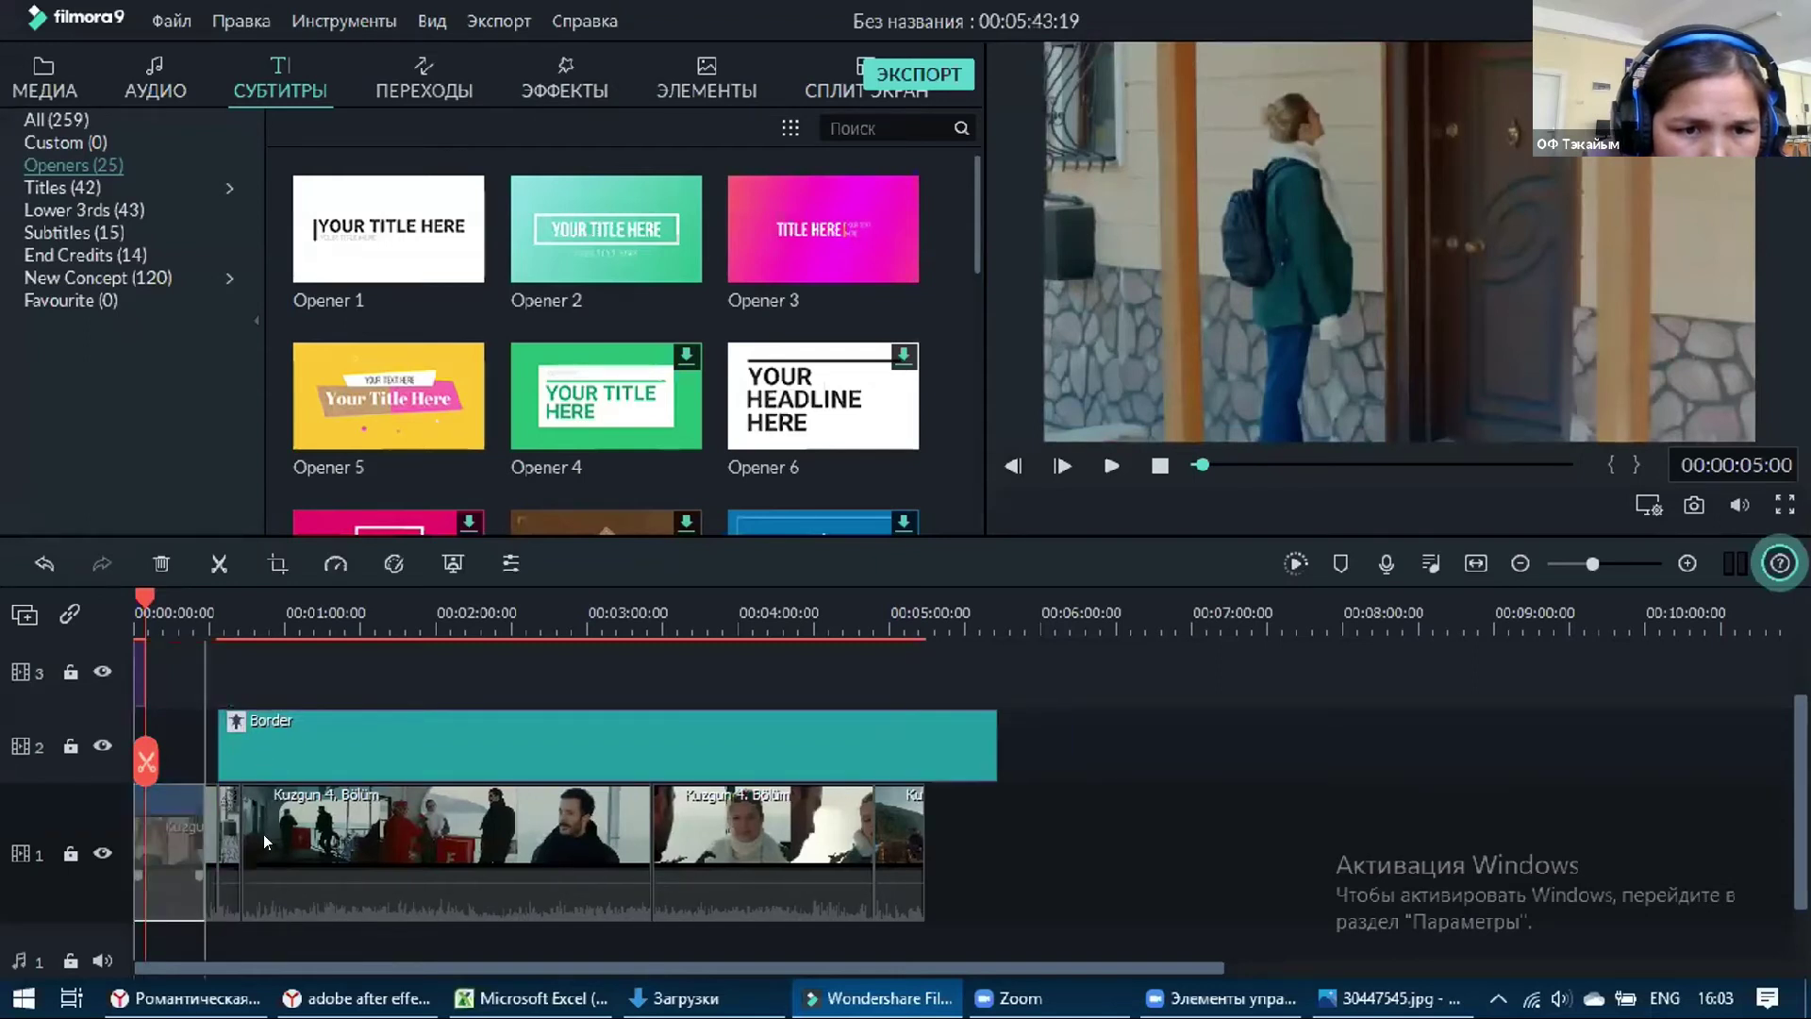
{"action": "left_click_drag", "start_coordinate": [386, 857], "coordinate": [309, 858]}
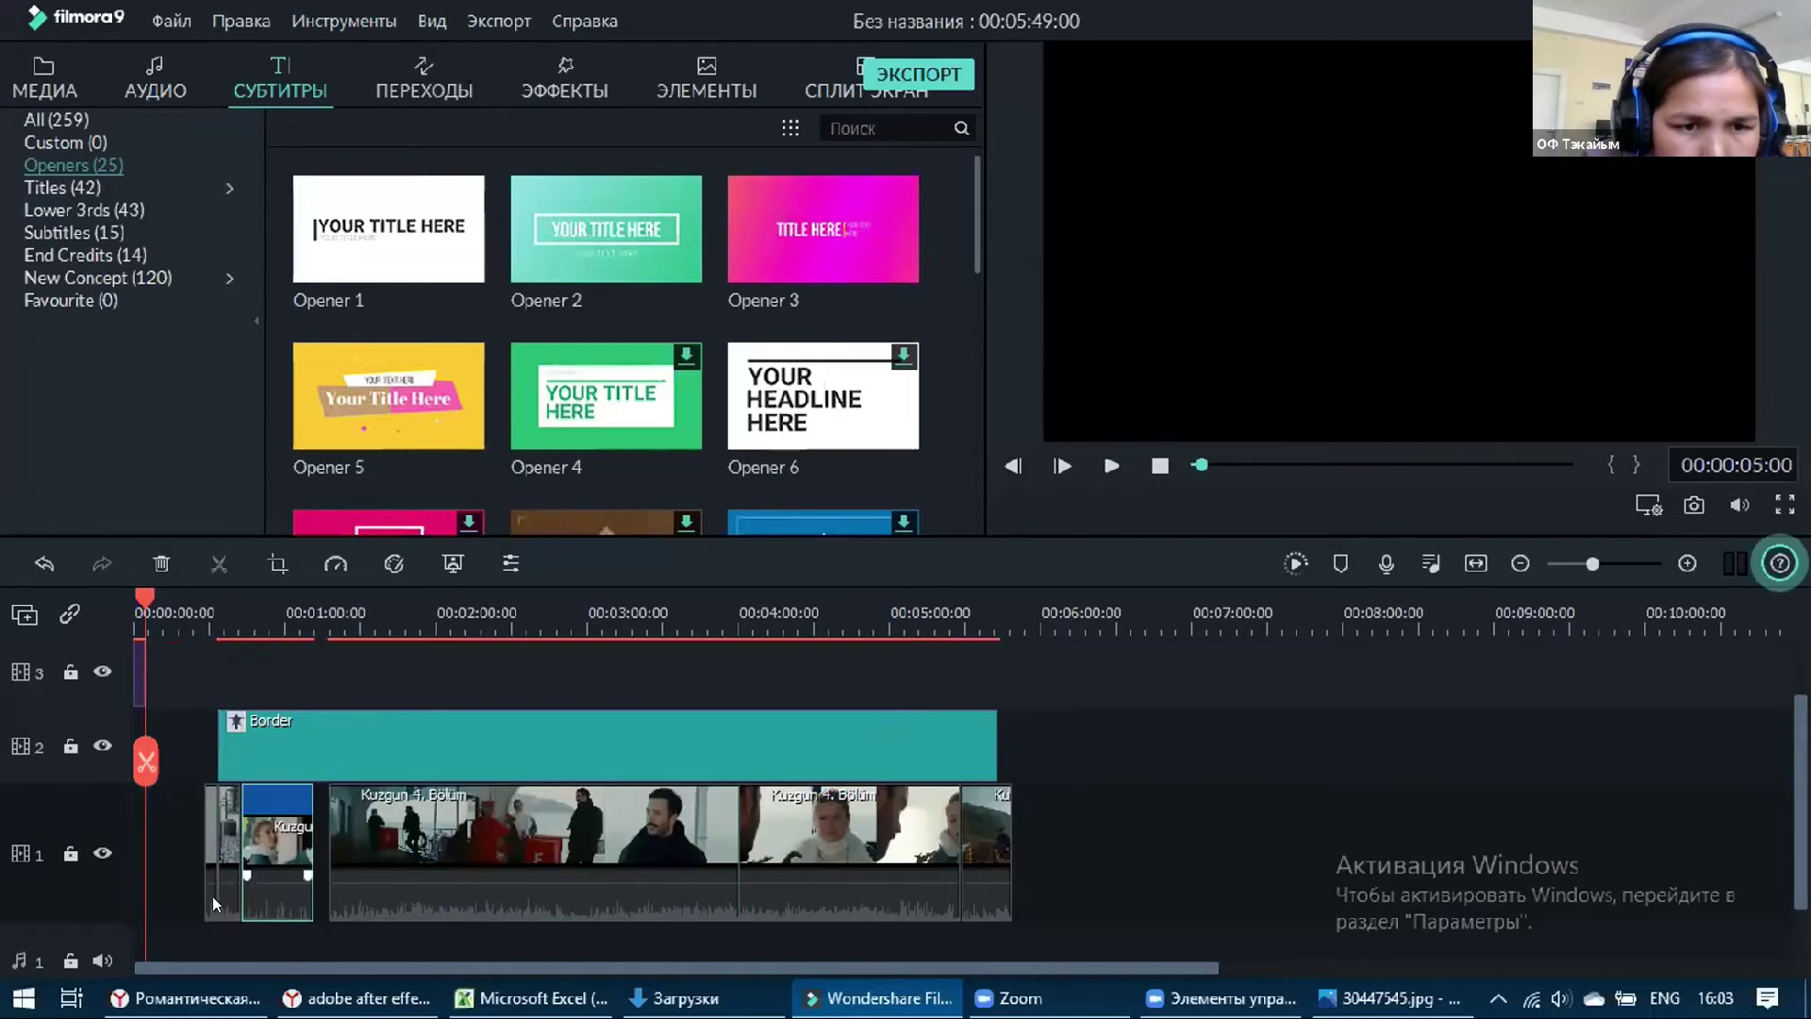
Extend the Opener 3 title on video track 3 to about 30 seconds, ending just before the Border filter
{"action": "left_click", "coordinate": [137, 651]}
{"action": "left_click_drag", "start_coordinate": [142, 660], "coordinate": [198, 668]}
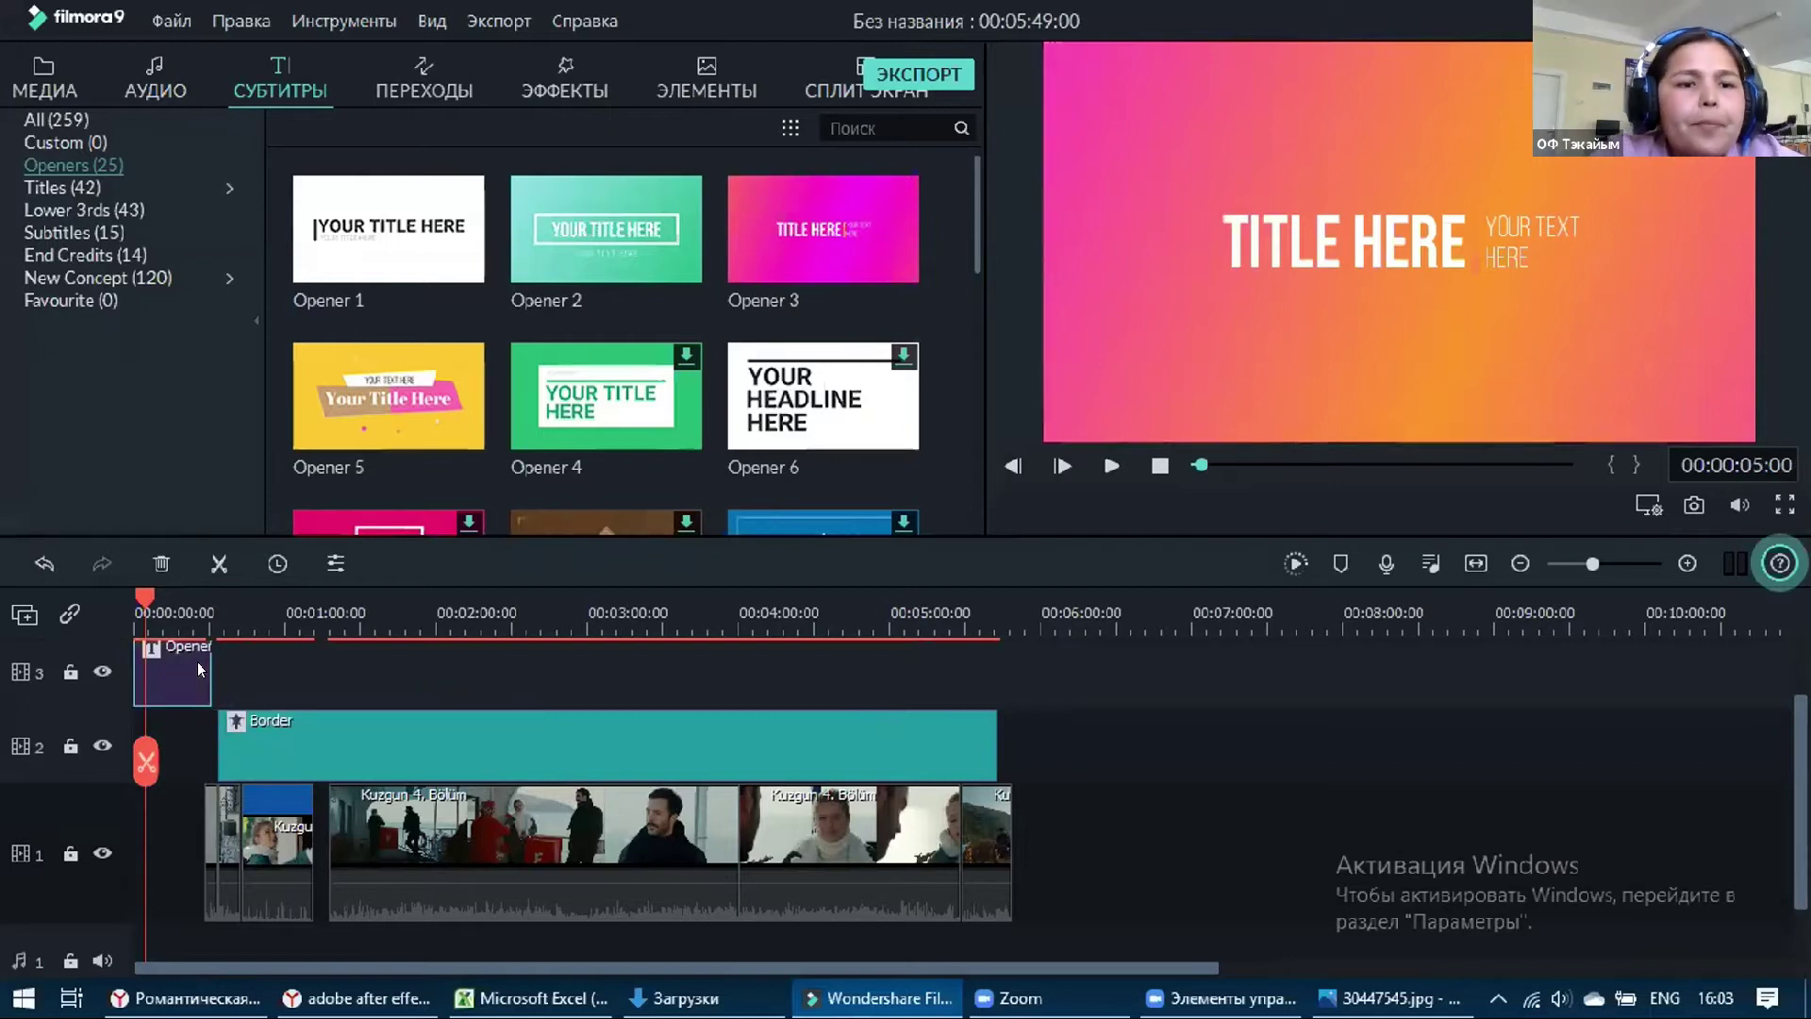
{"action": "left_click", "coordinate": [286, 732]}
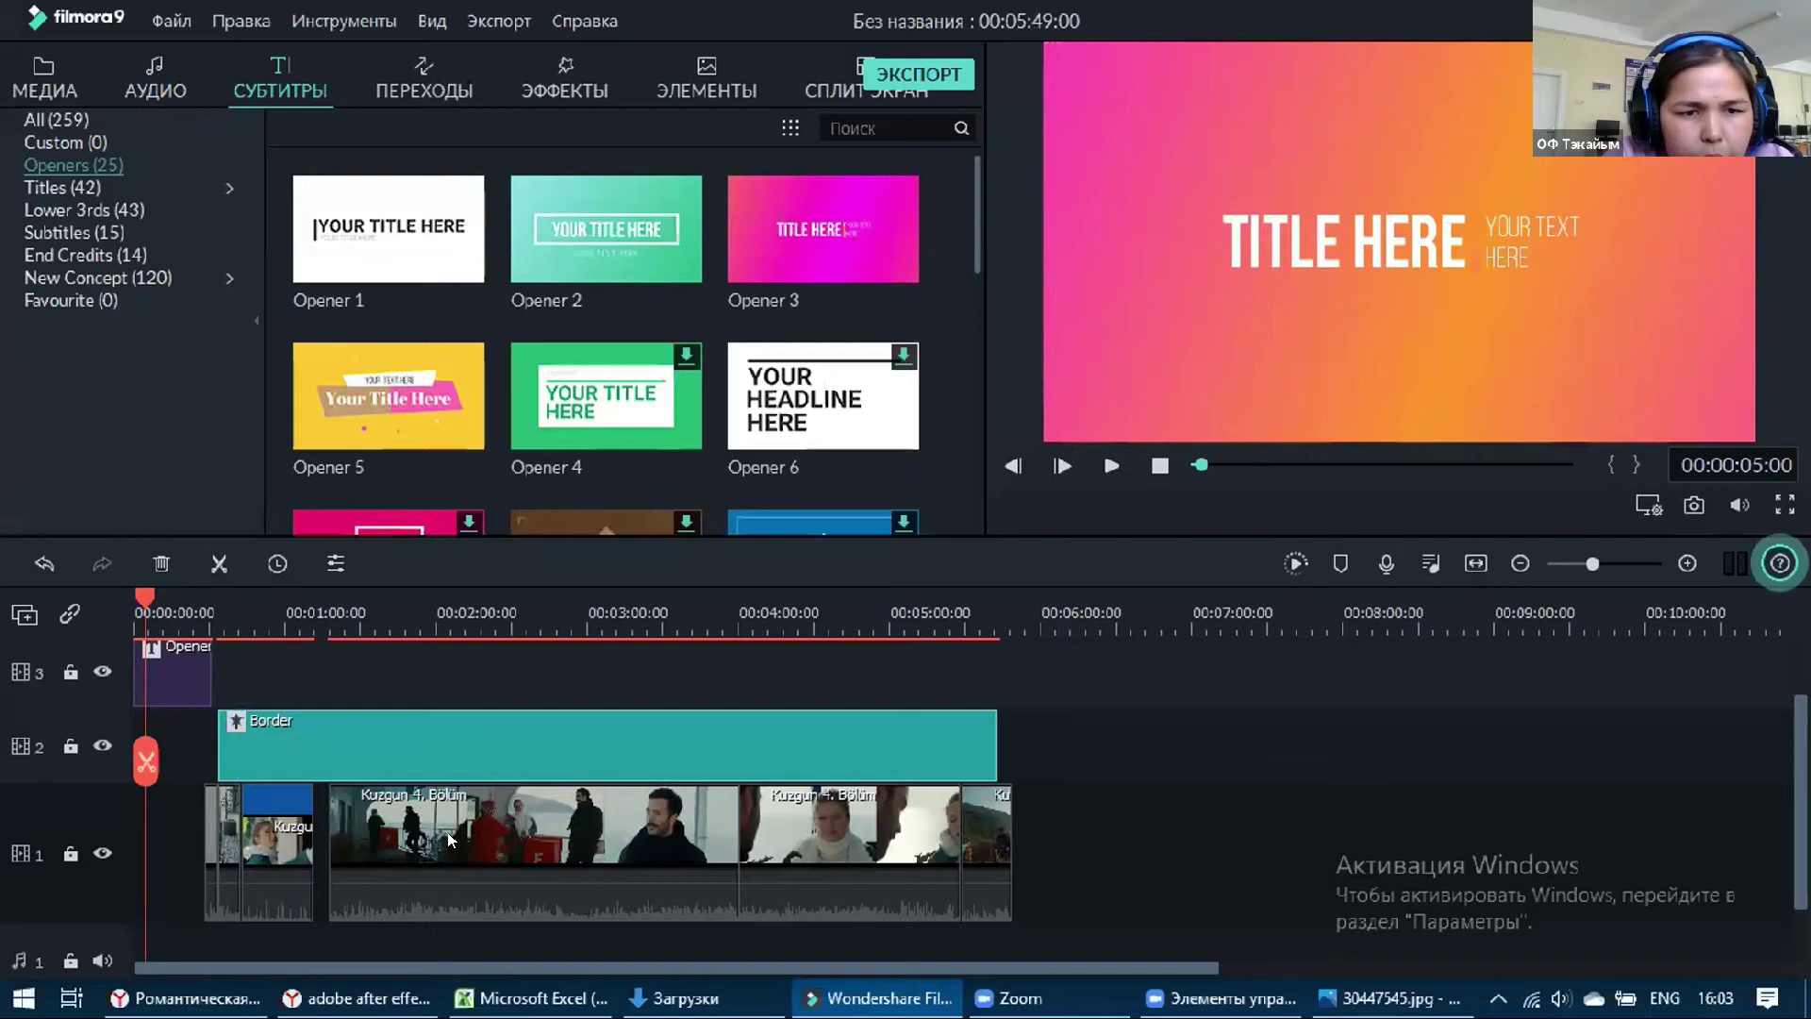
Open the Opener 3 title for editing and nudge the YOUR TEXT HERE text slightly up and left
{"action": "scroll", "coordinate": [450, 839], "scroll_direction": "down", "scroll_amount": 1}
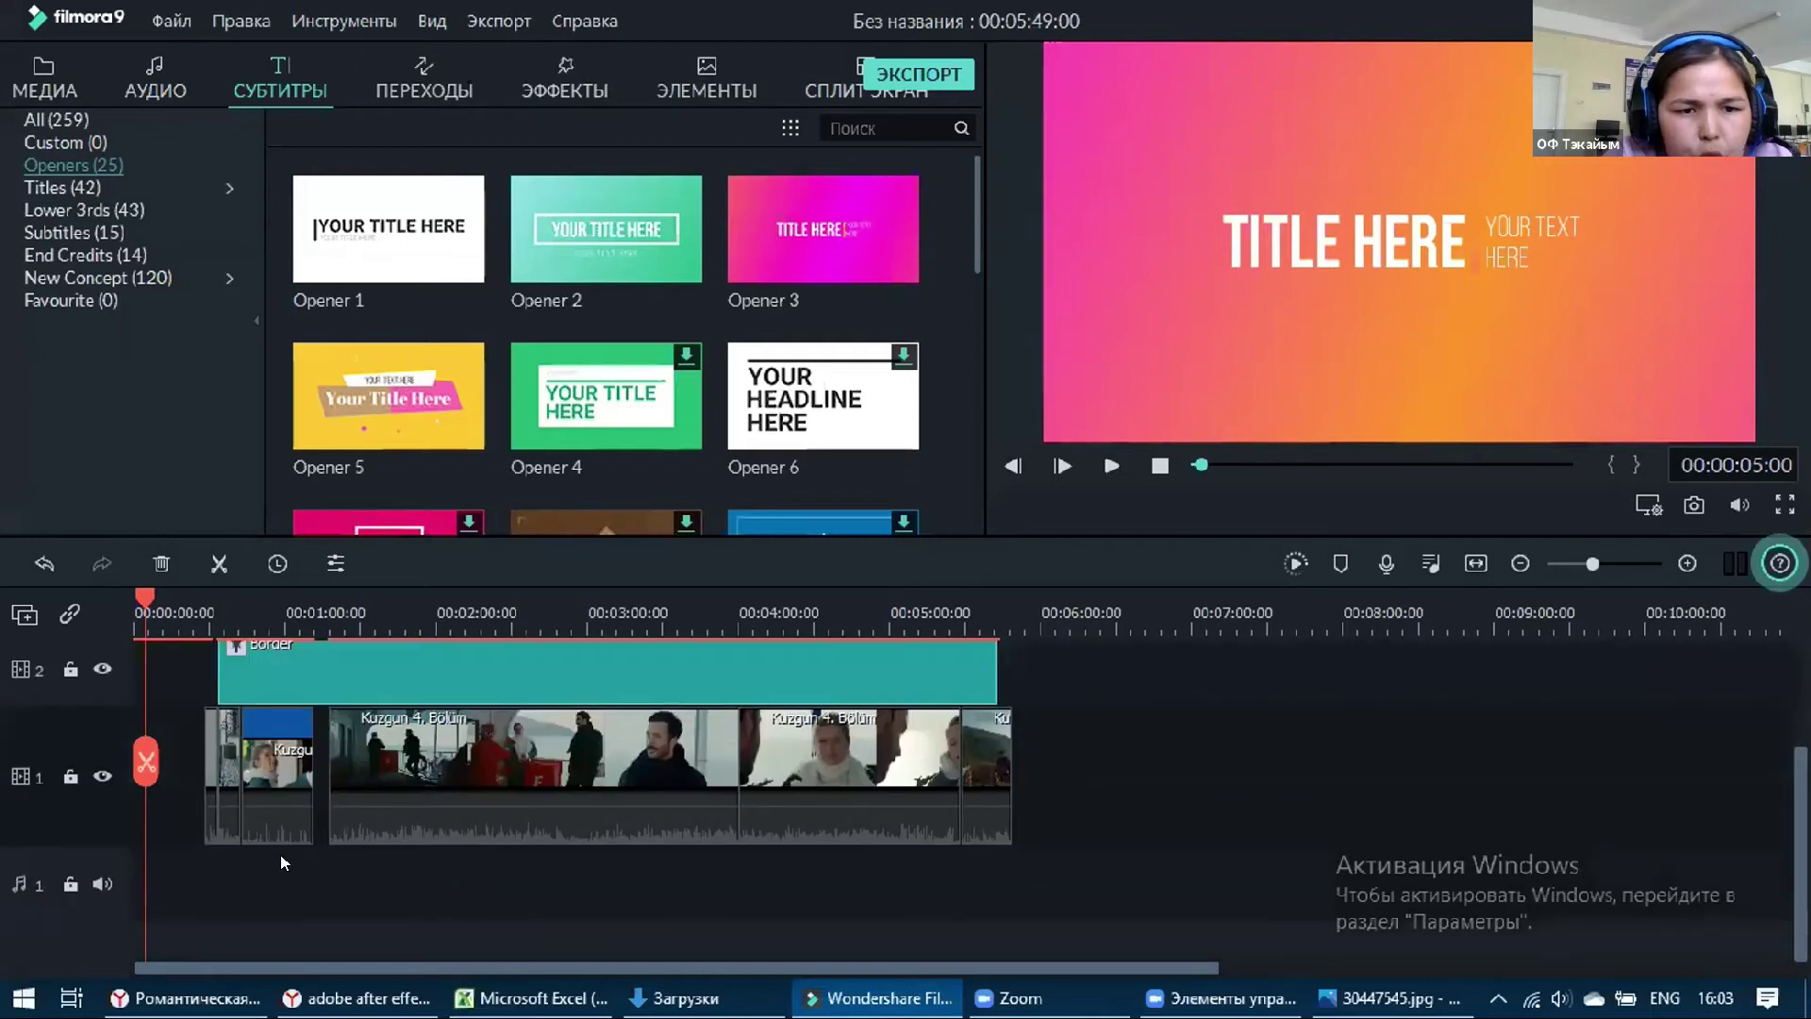
{"action": "scroll", "coordinate": [307, 894], "scroll_direction": "up", "scroll_amount": 2}
{"action": "double_click", "coordinate": [172, 752]}
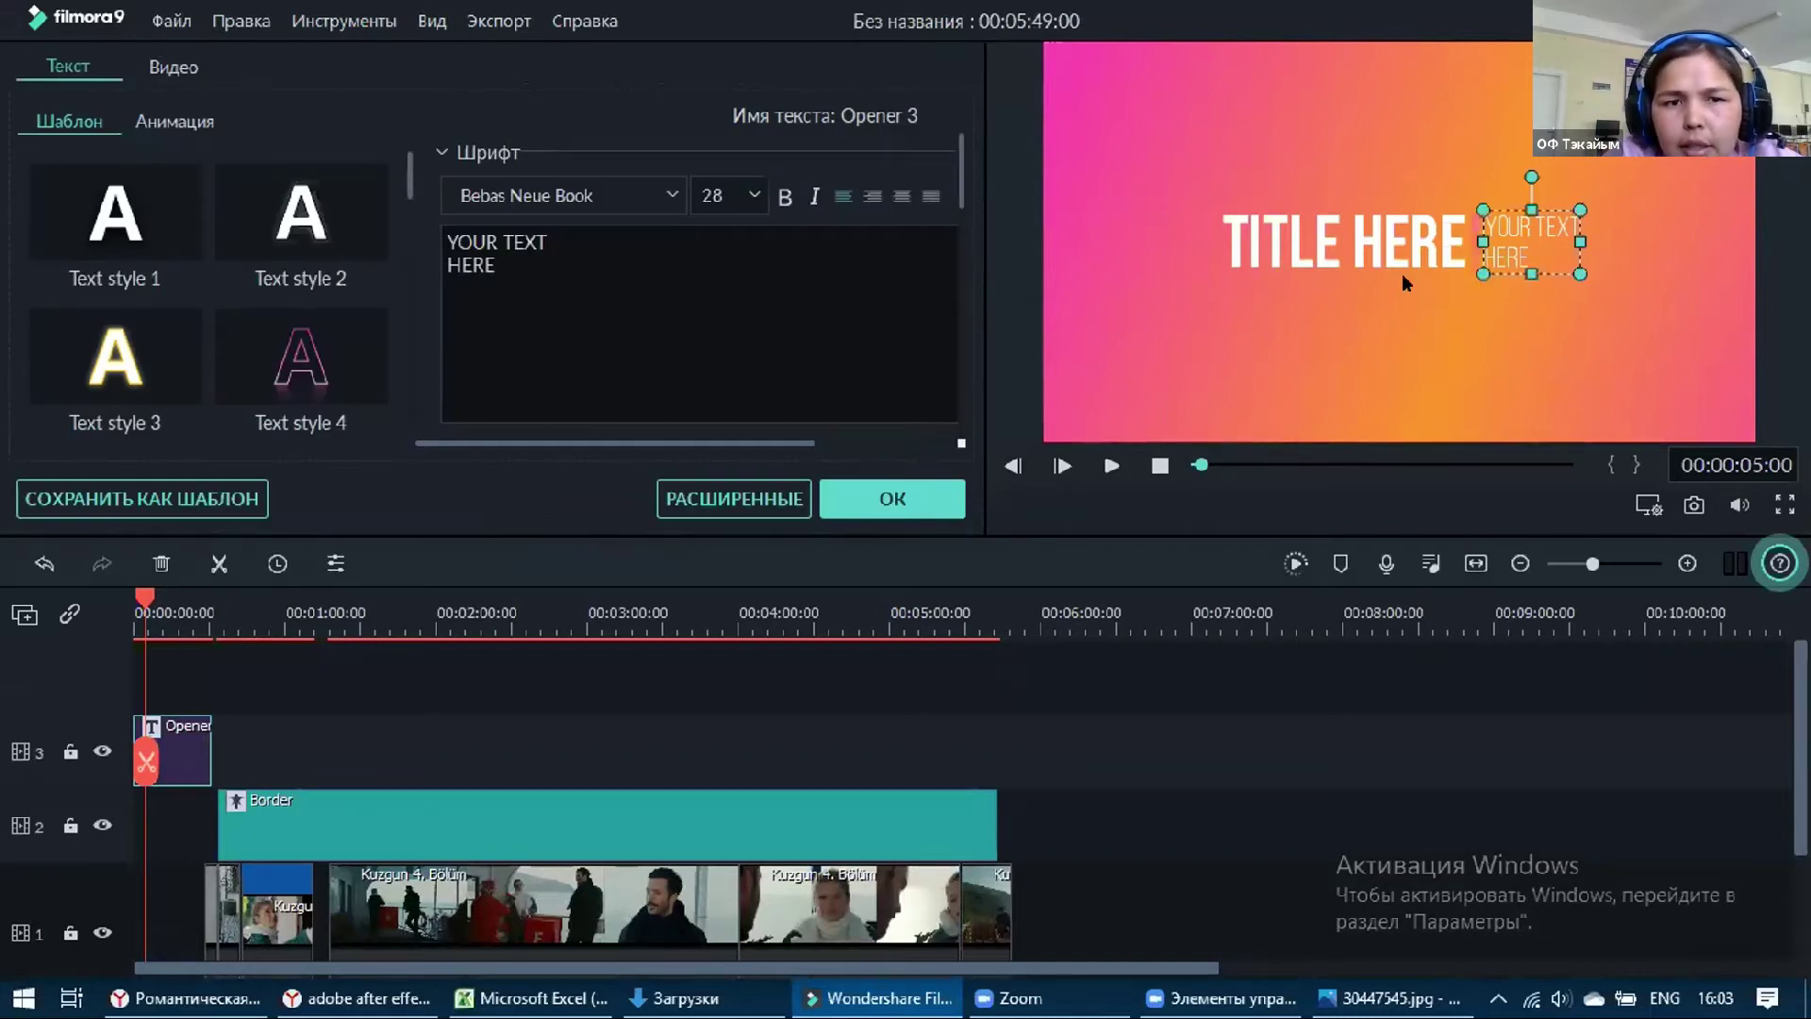
{"action": "left_click_drag", "start_coordinate": [1506, 264], "coordinate": [1505, 265]}
{"action": "right_click", "coordinate": [1509, 265]}
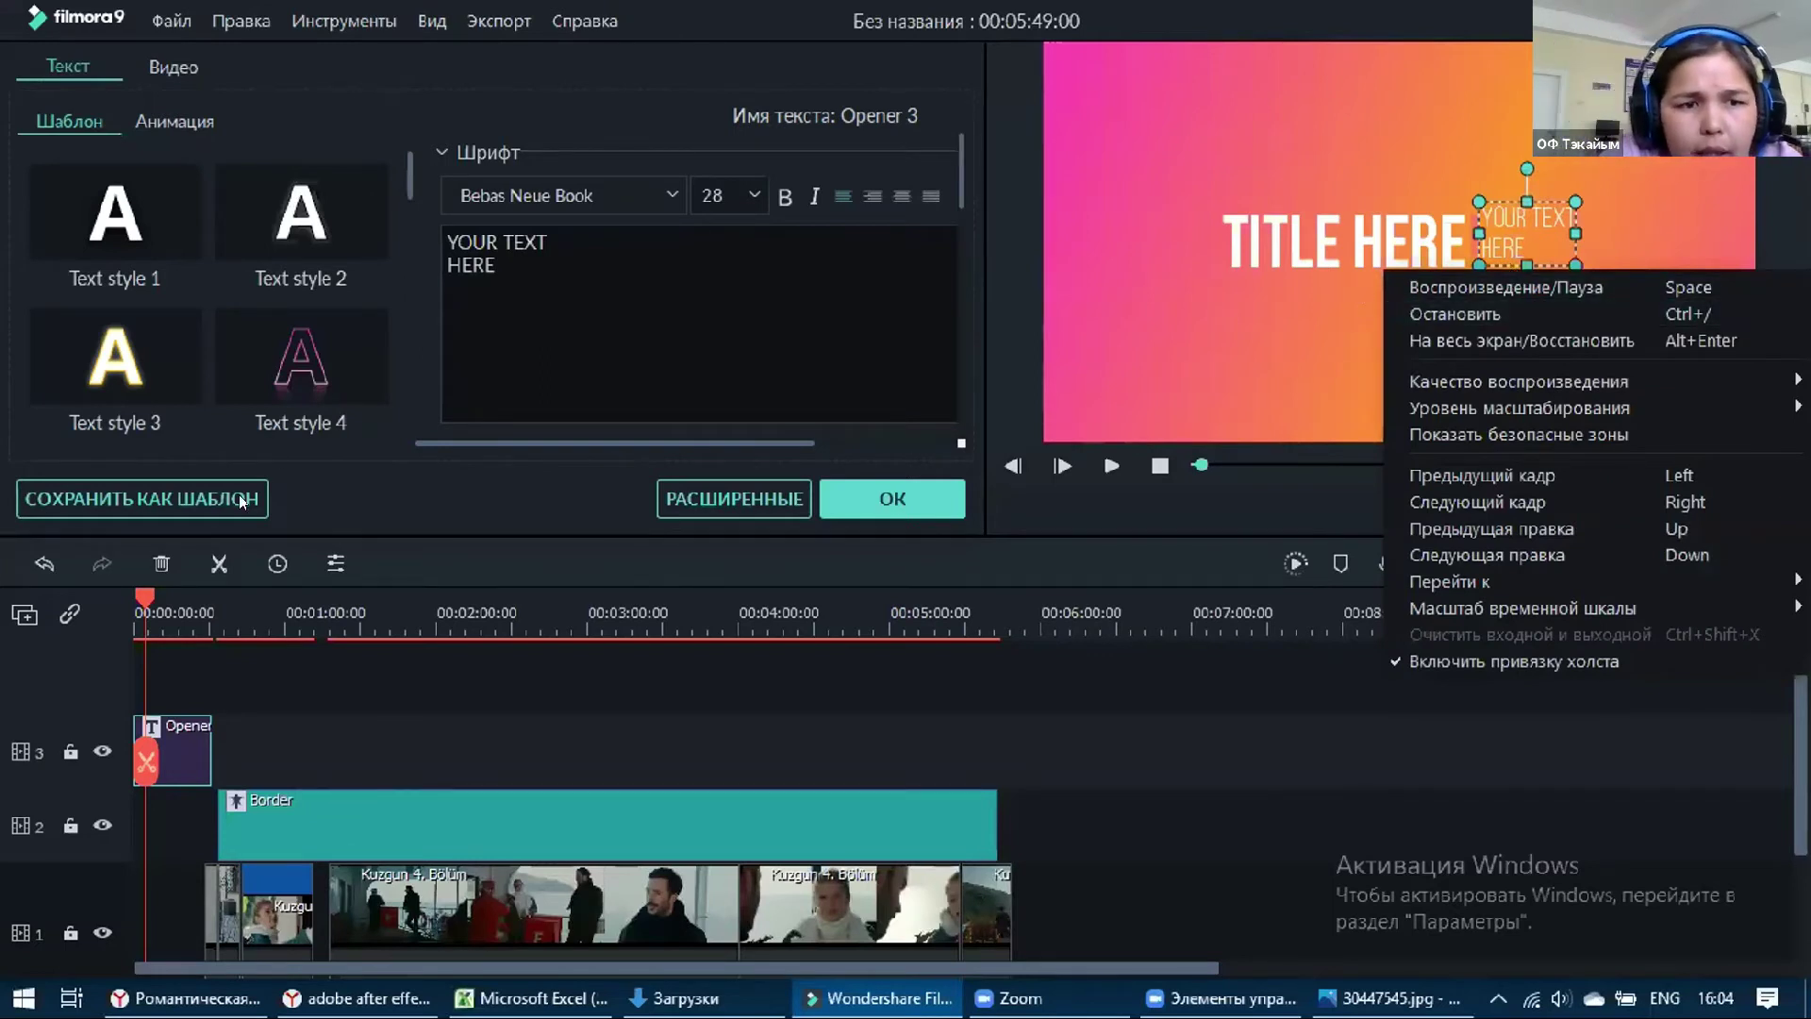
{"action": "left_click", "coordinate": [159, 562]}
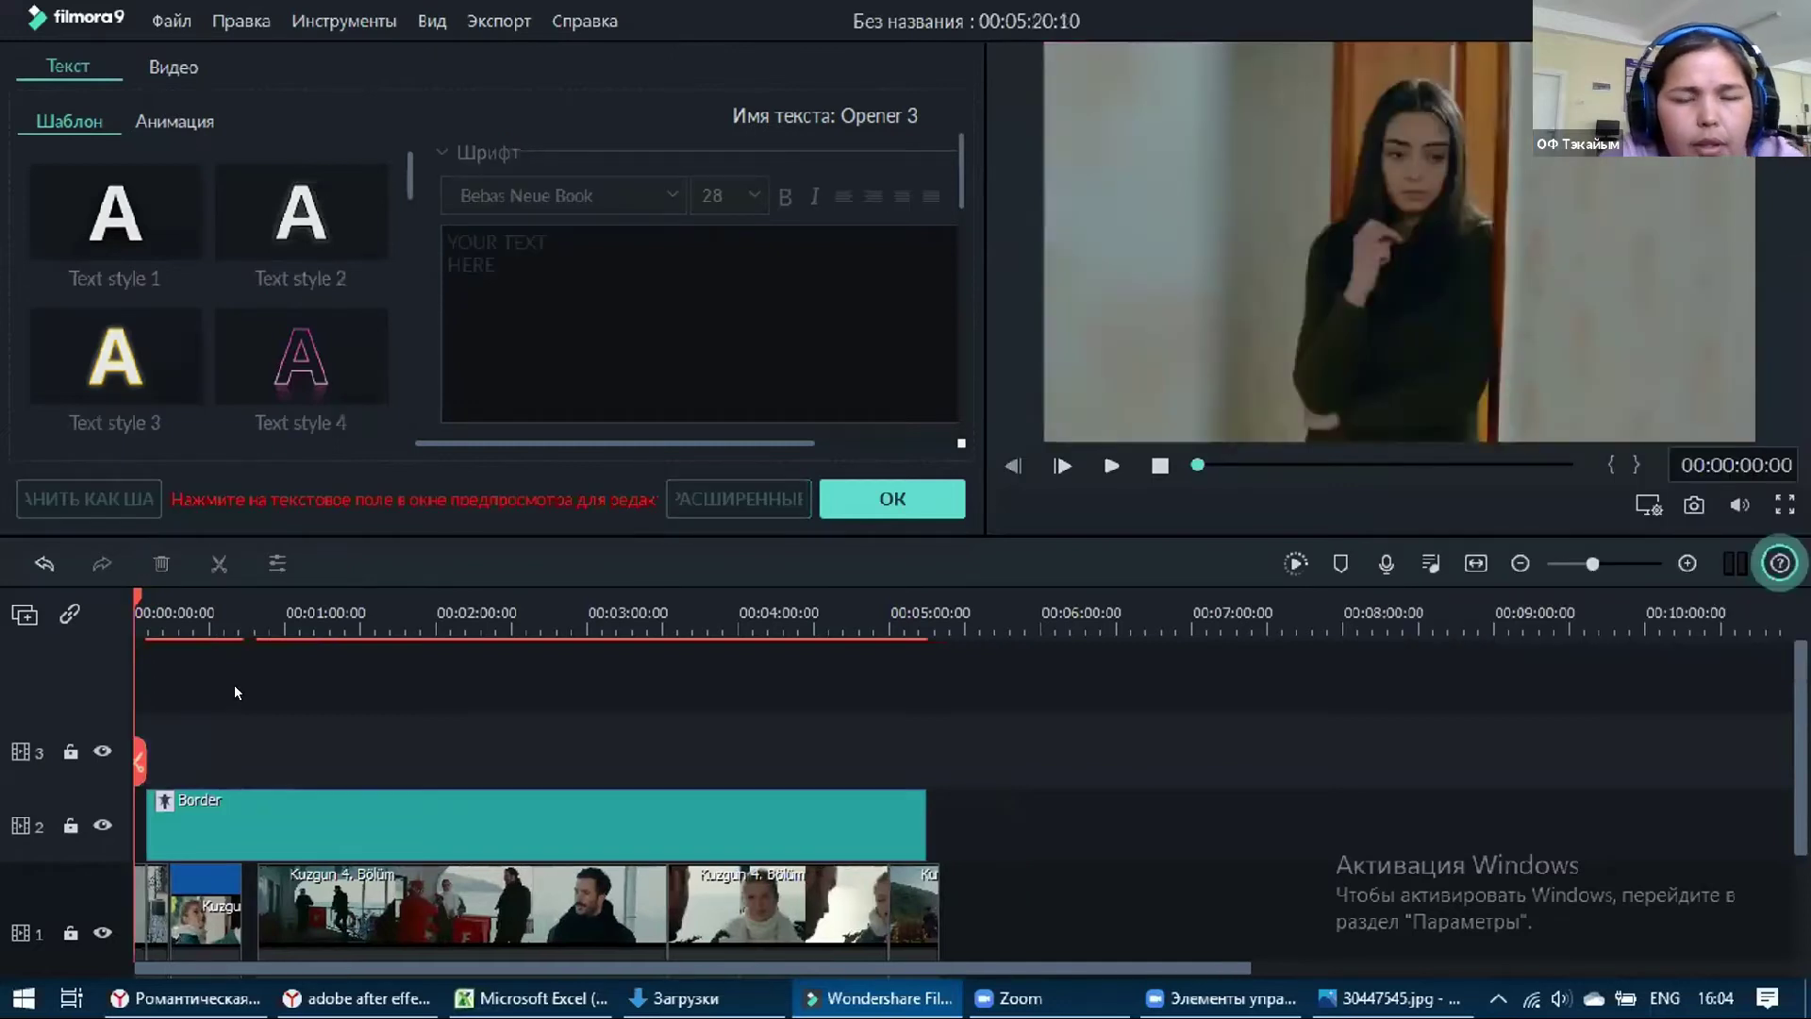
{"action": "key", "text": "ctrl+z"}
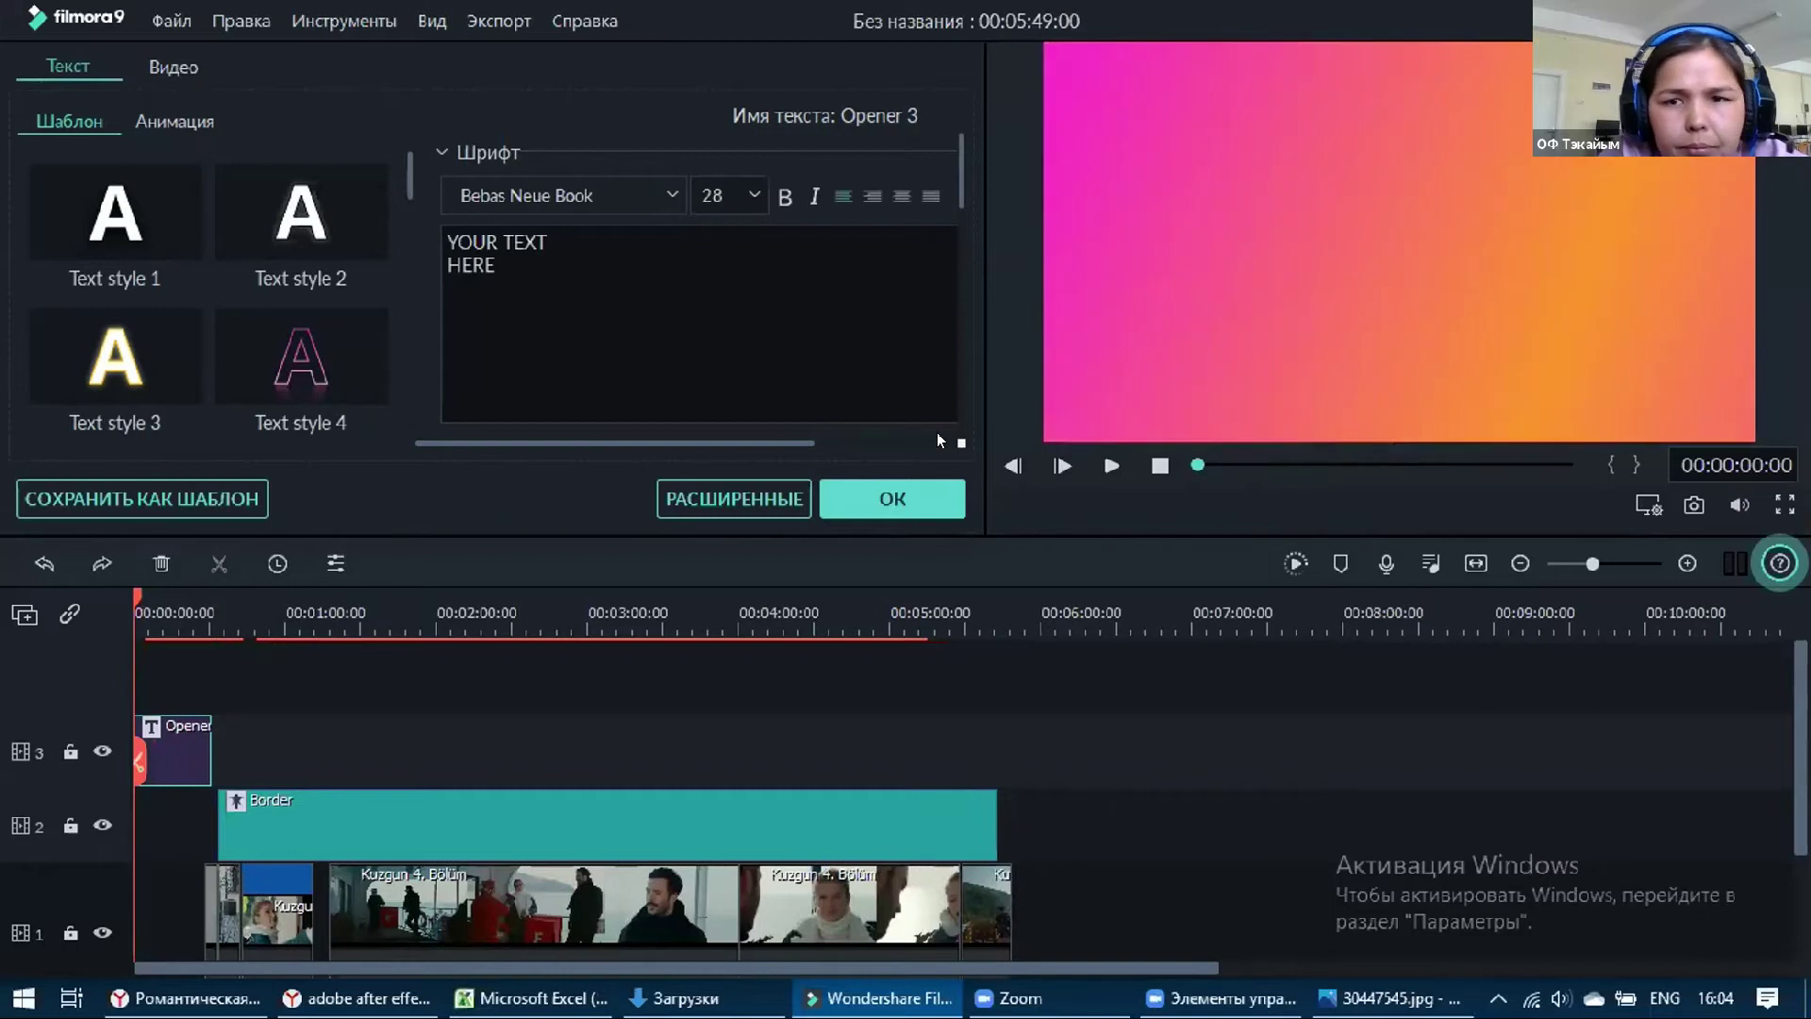
Replace the YOUR TEXT HERE text with КУЗГУН and РОМАНТИЧЕСКИЕ СЦЕНЫ on two lines and apply the title changes
{"action": "key", "text": "ctrl+a"}
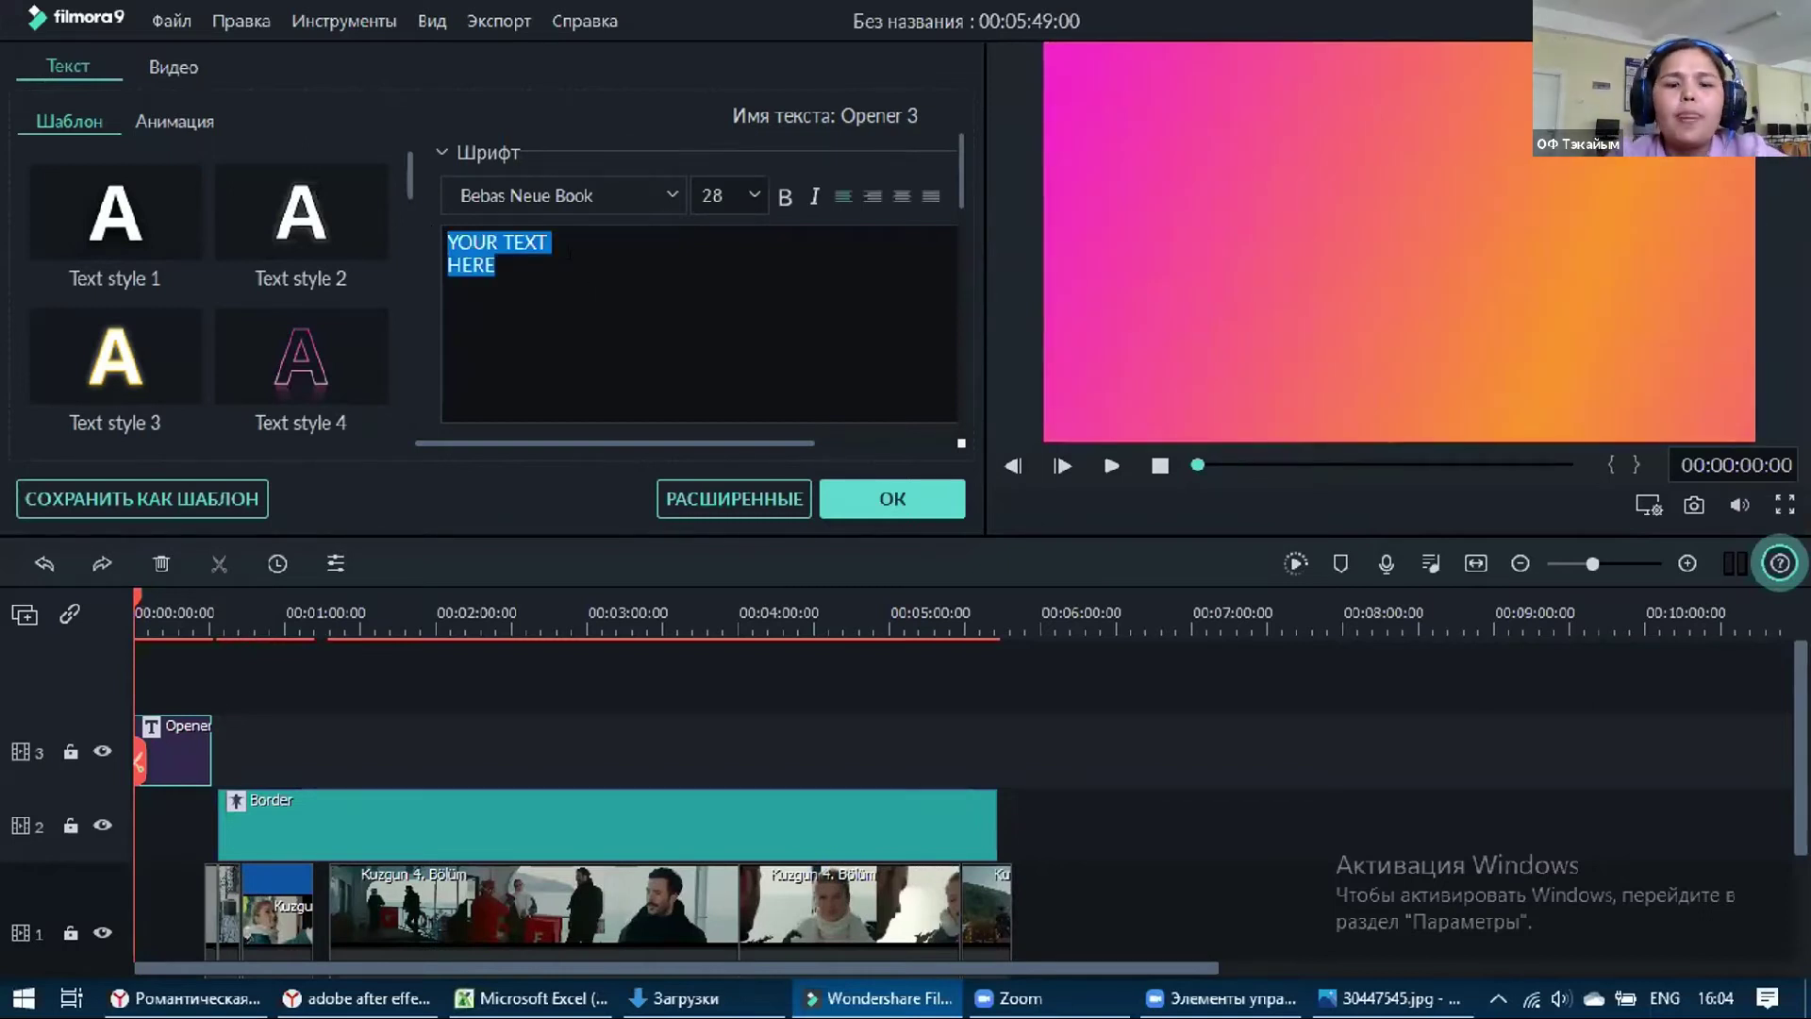
{"action": "key", "text": "alt+shift"}
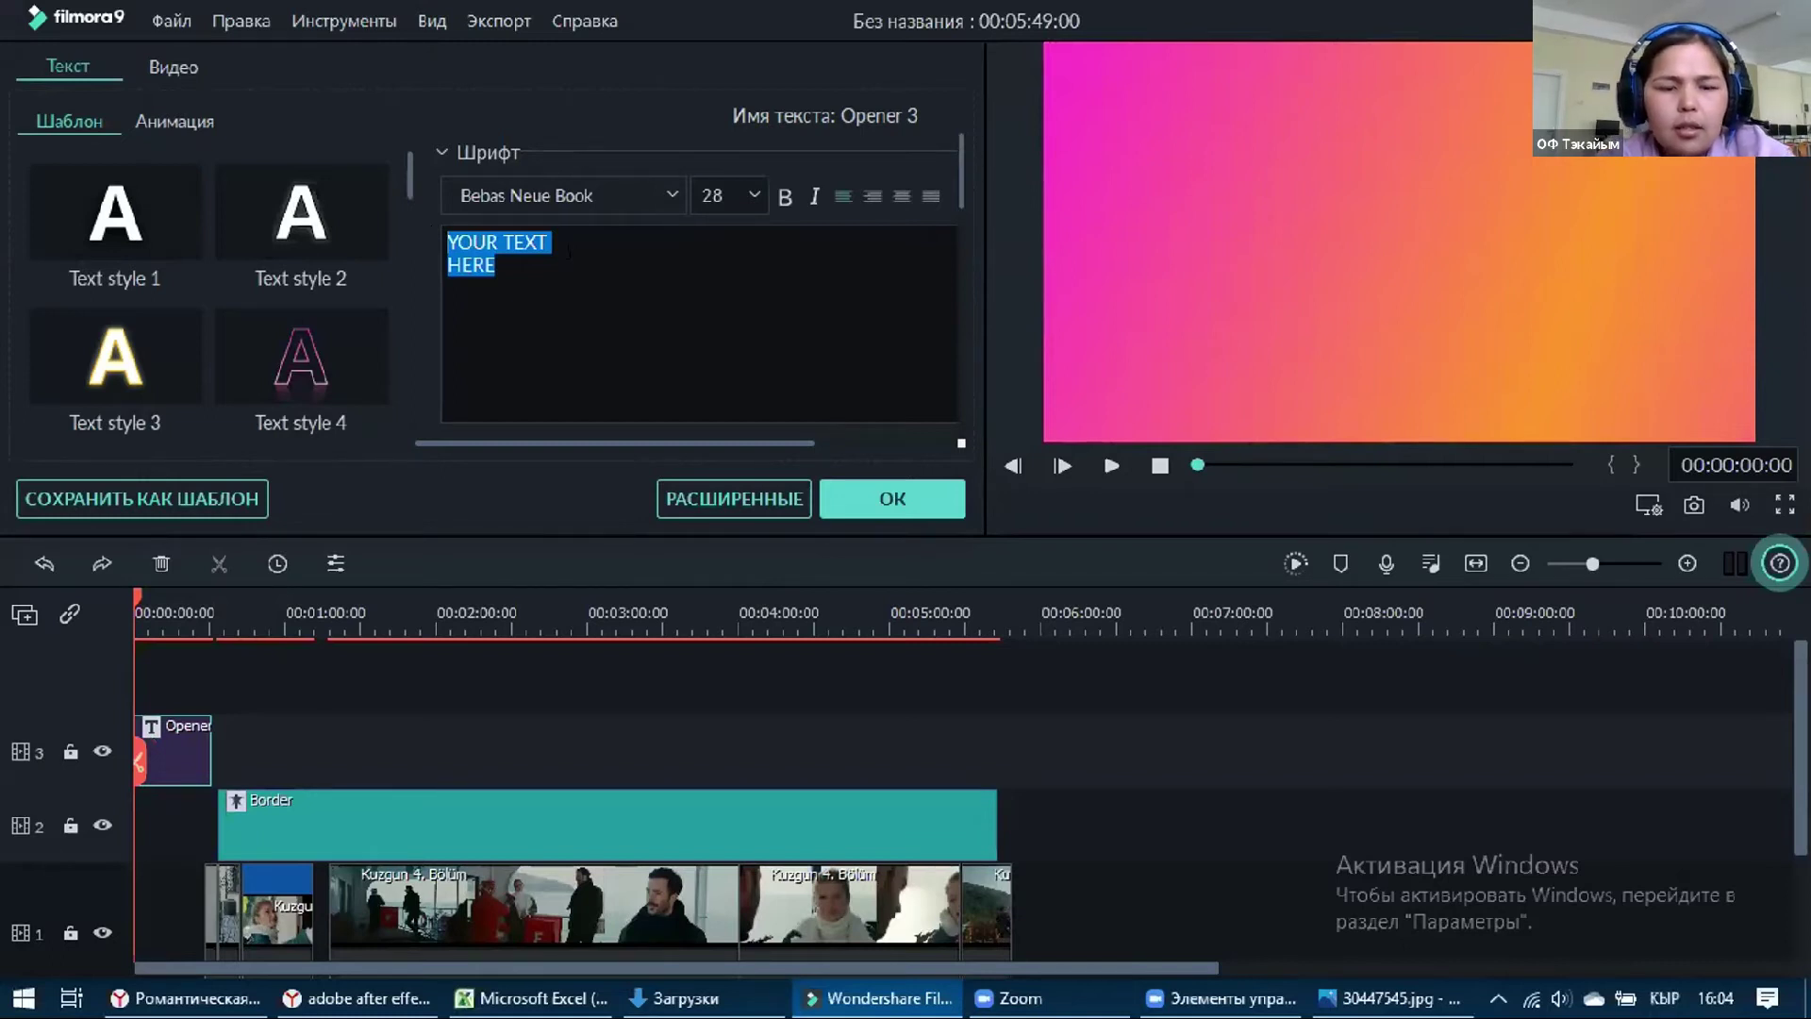
{"action": "type", "text": "КУЗГУН"}
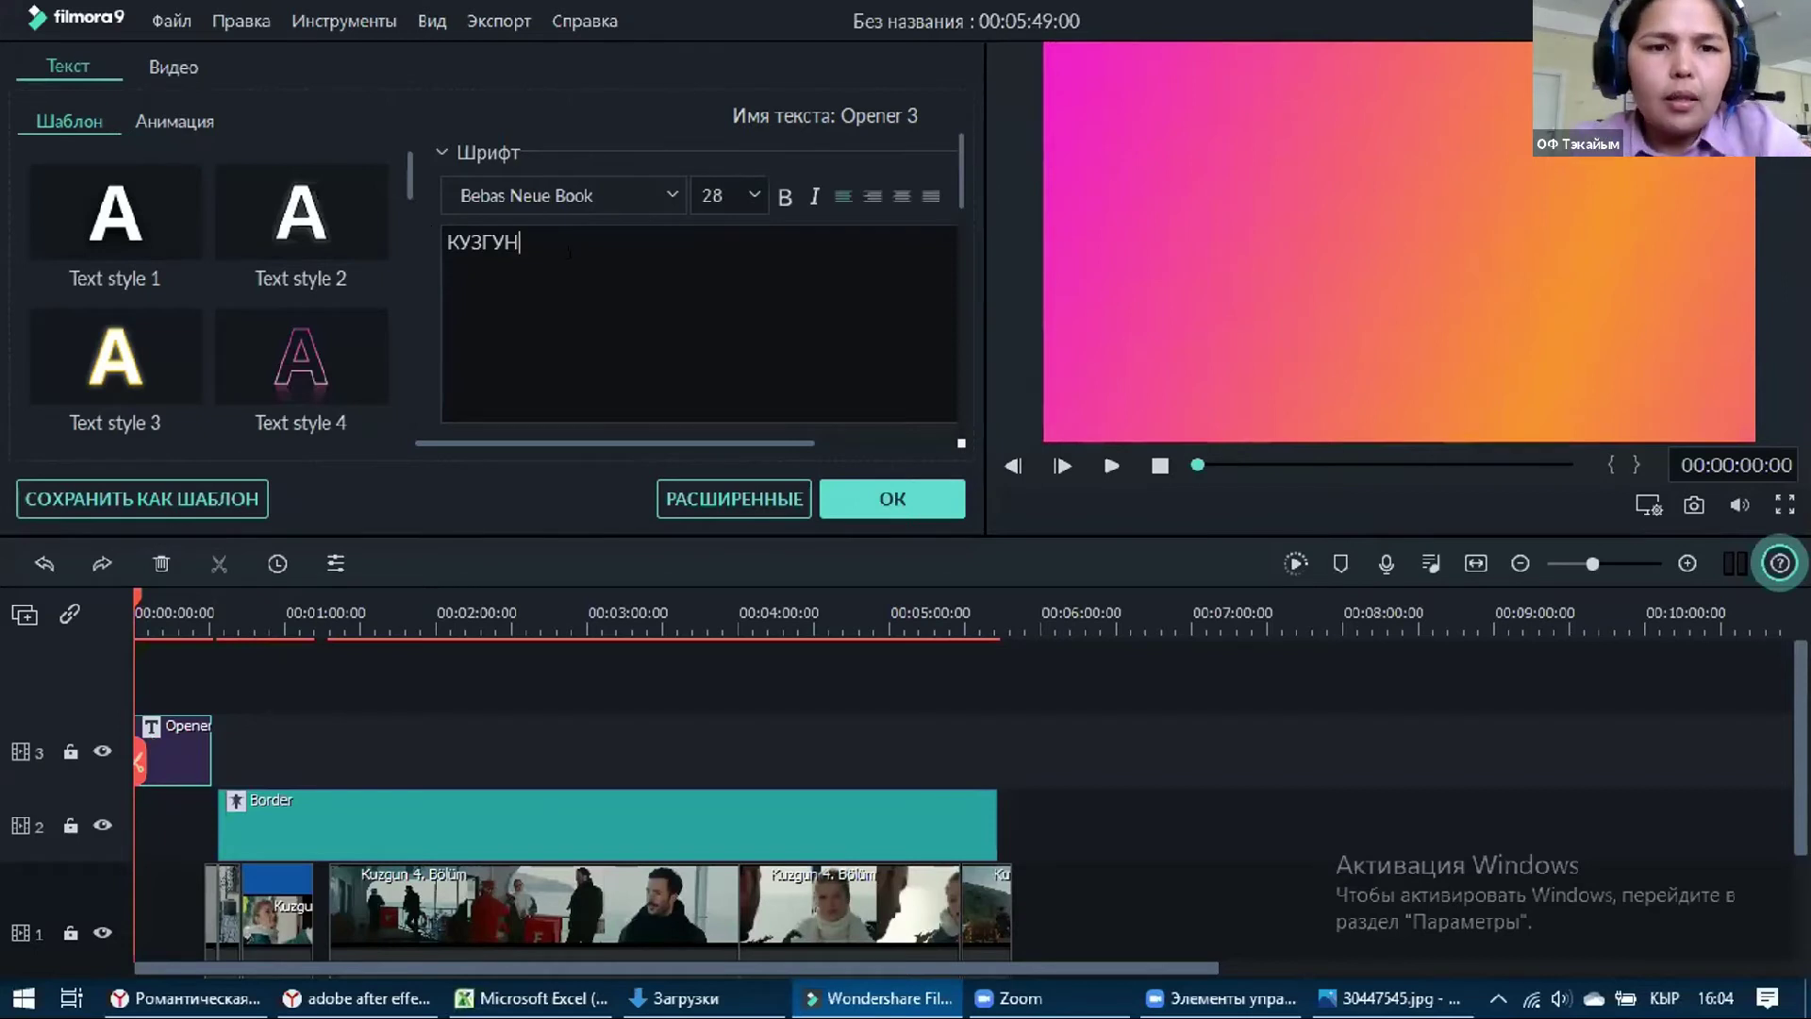
{"action": "key", "text": "Return"}
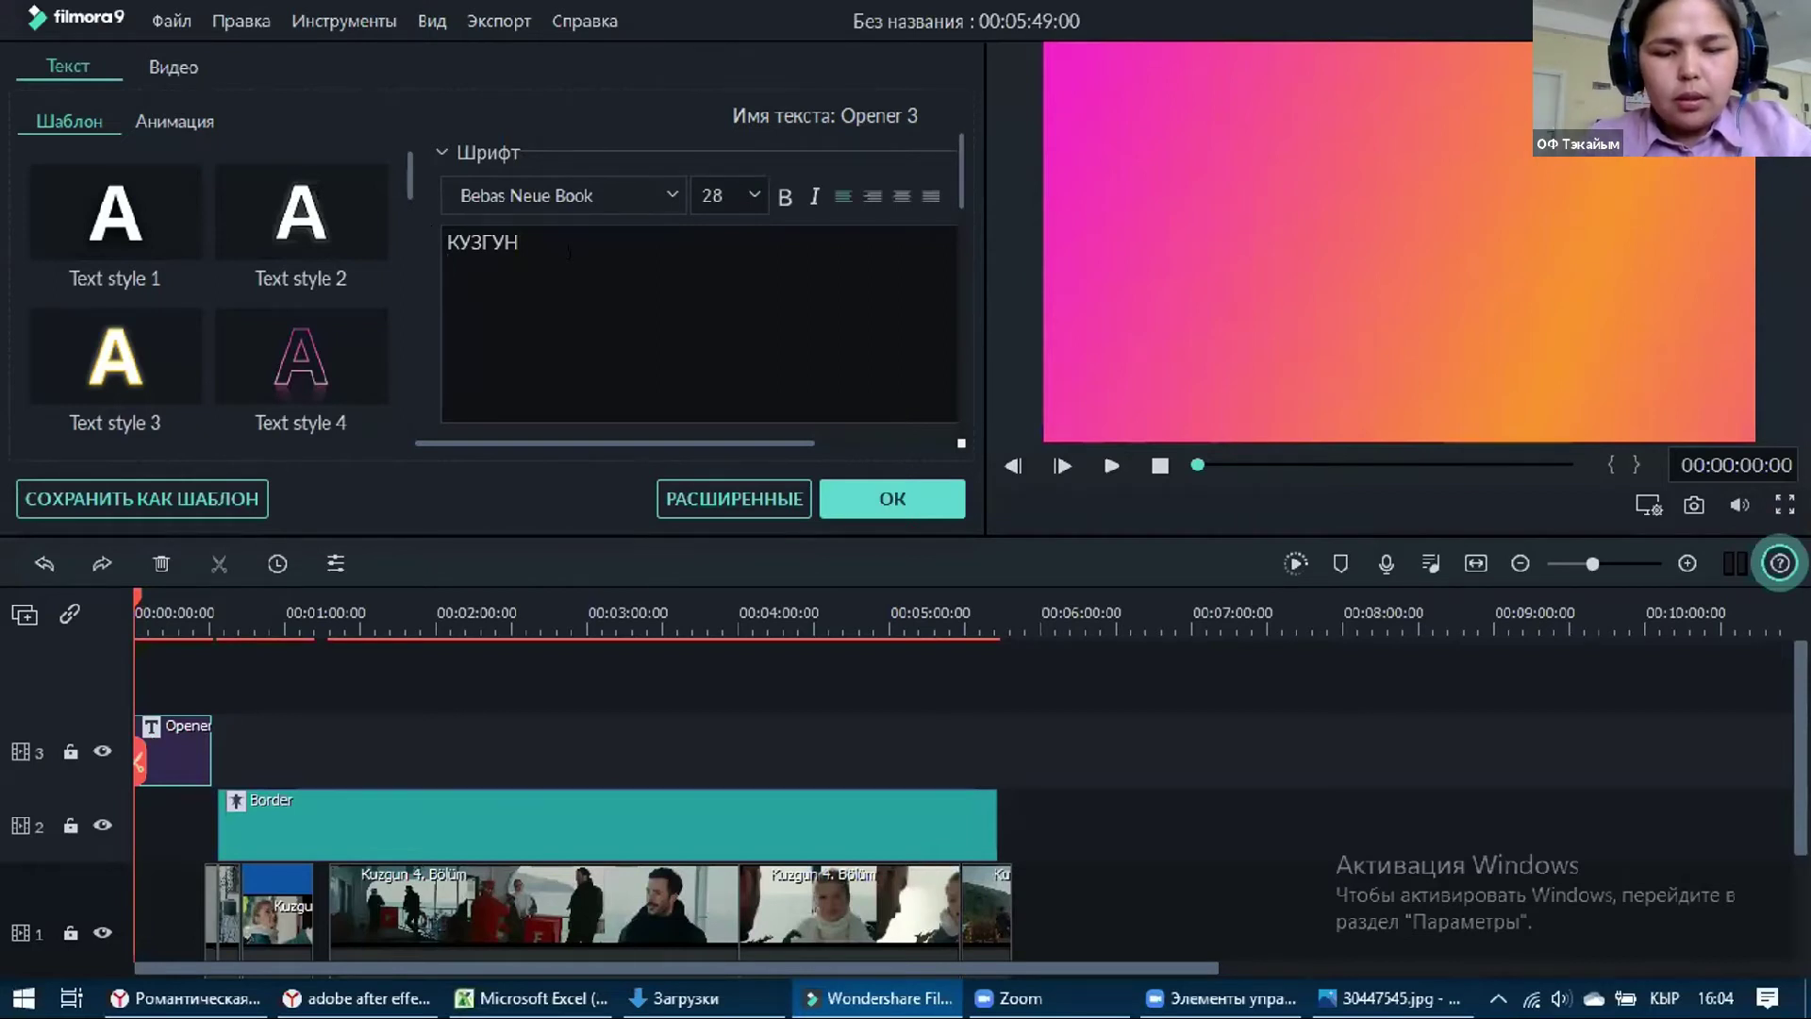
{"action": "type", "text": "РОМАН"}
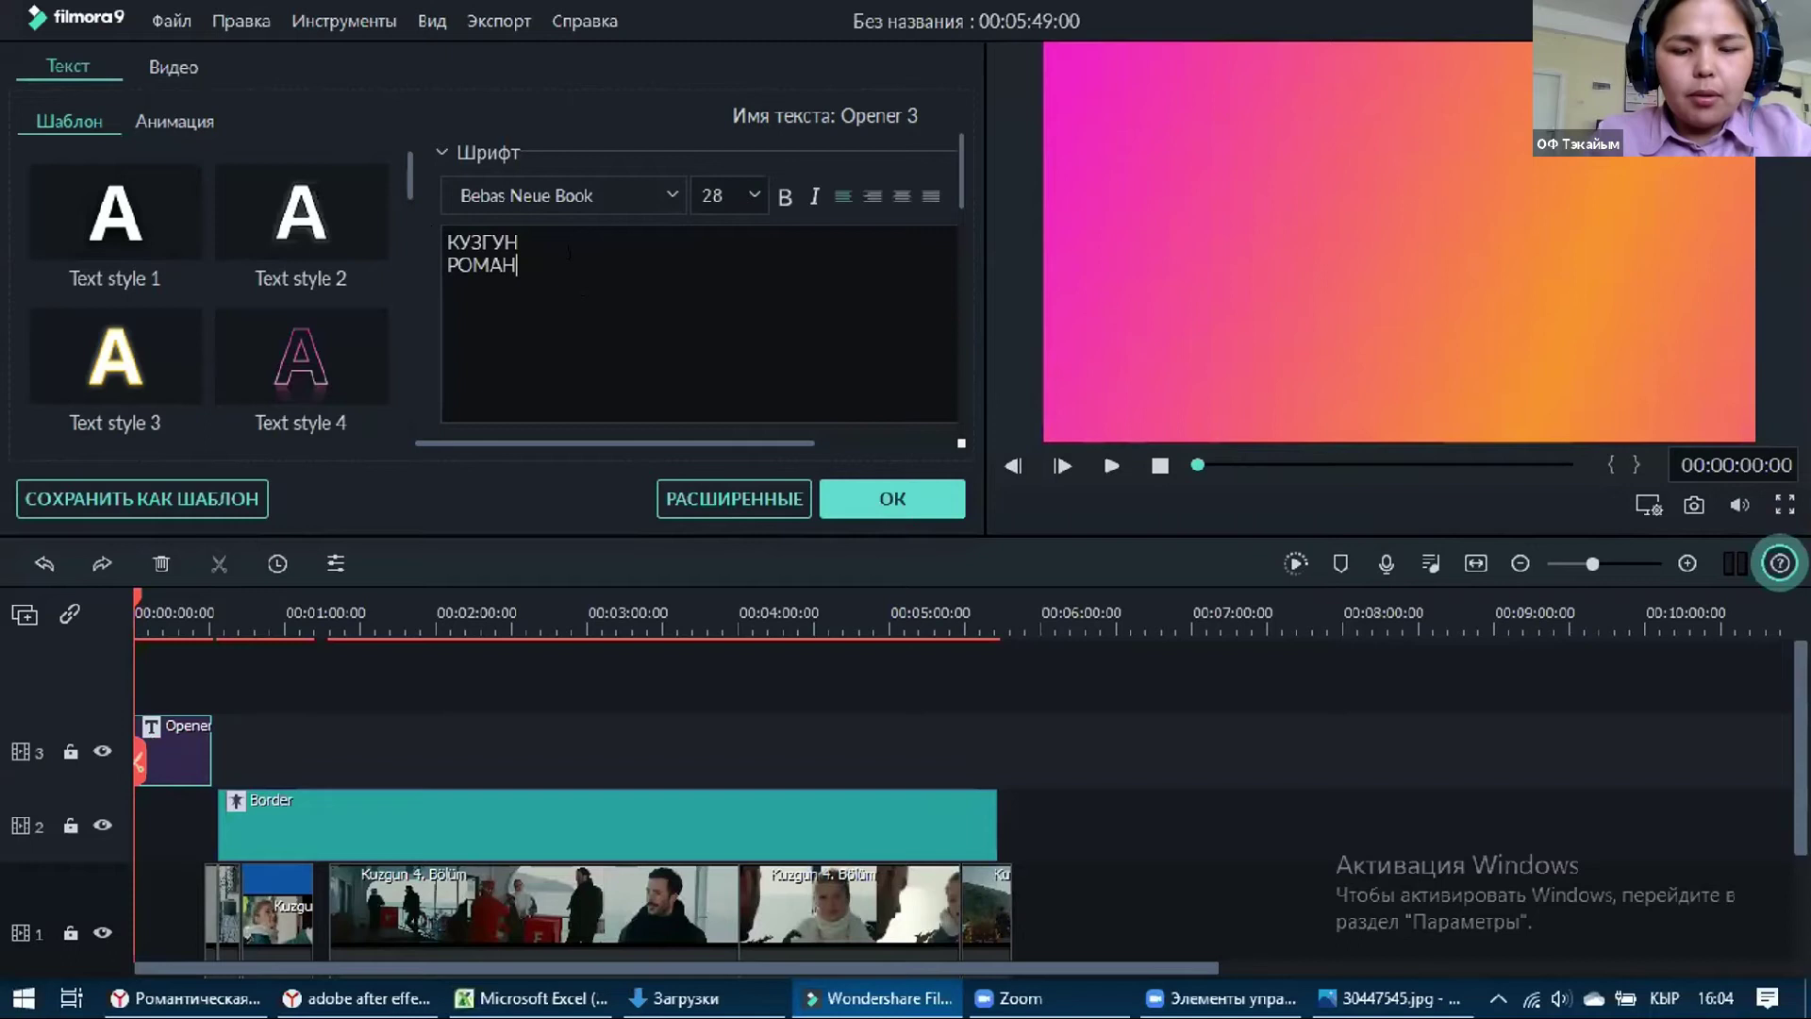
{"action": "type", "text": "ТИЧЕС"}
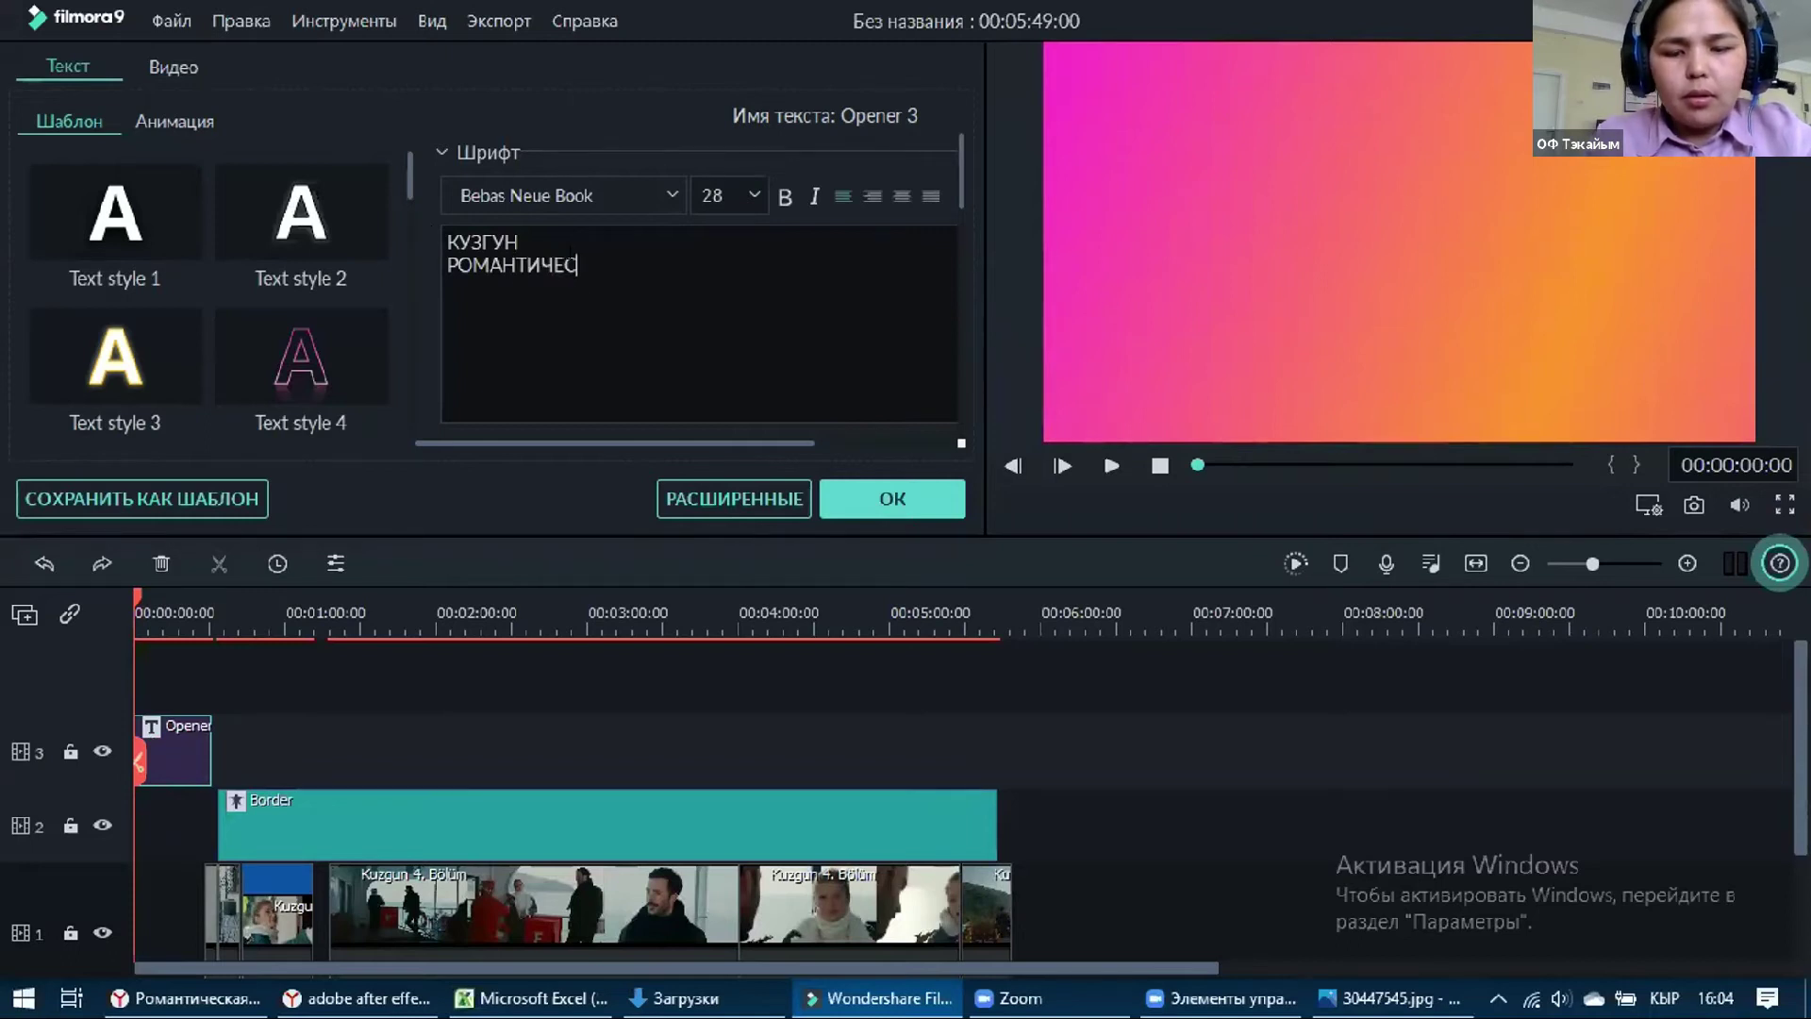
{"action": "type", "text": "КИЕ СЦ"}
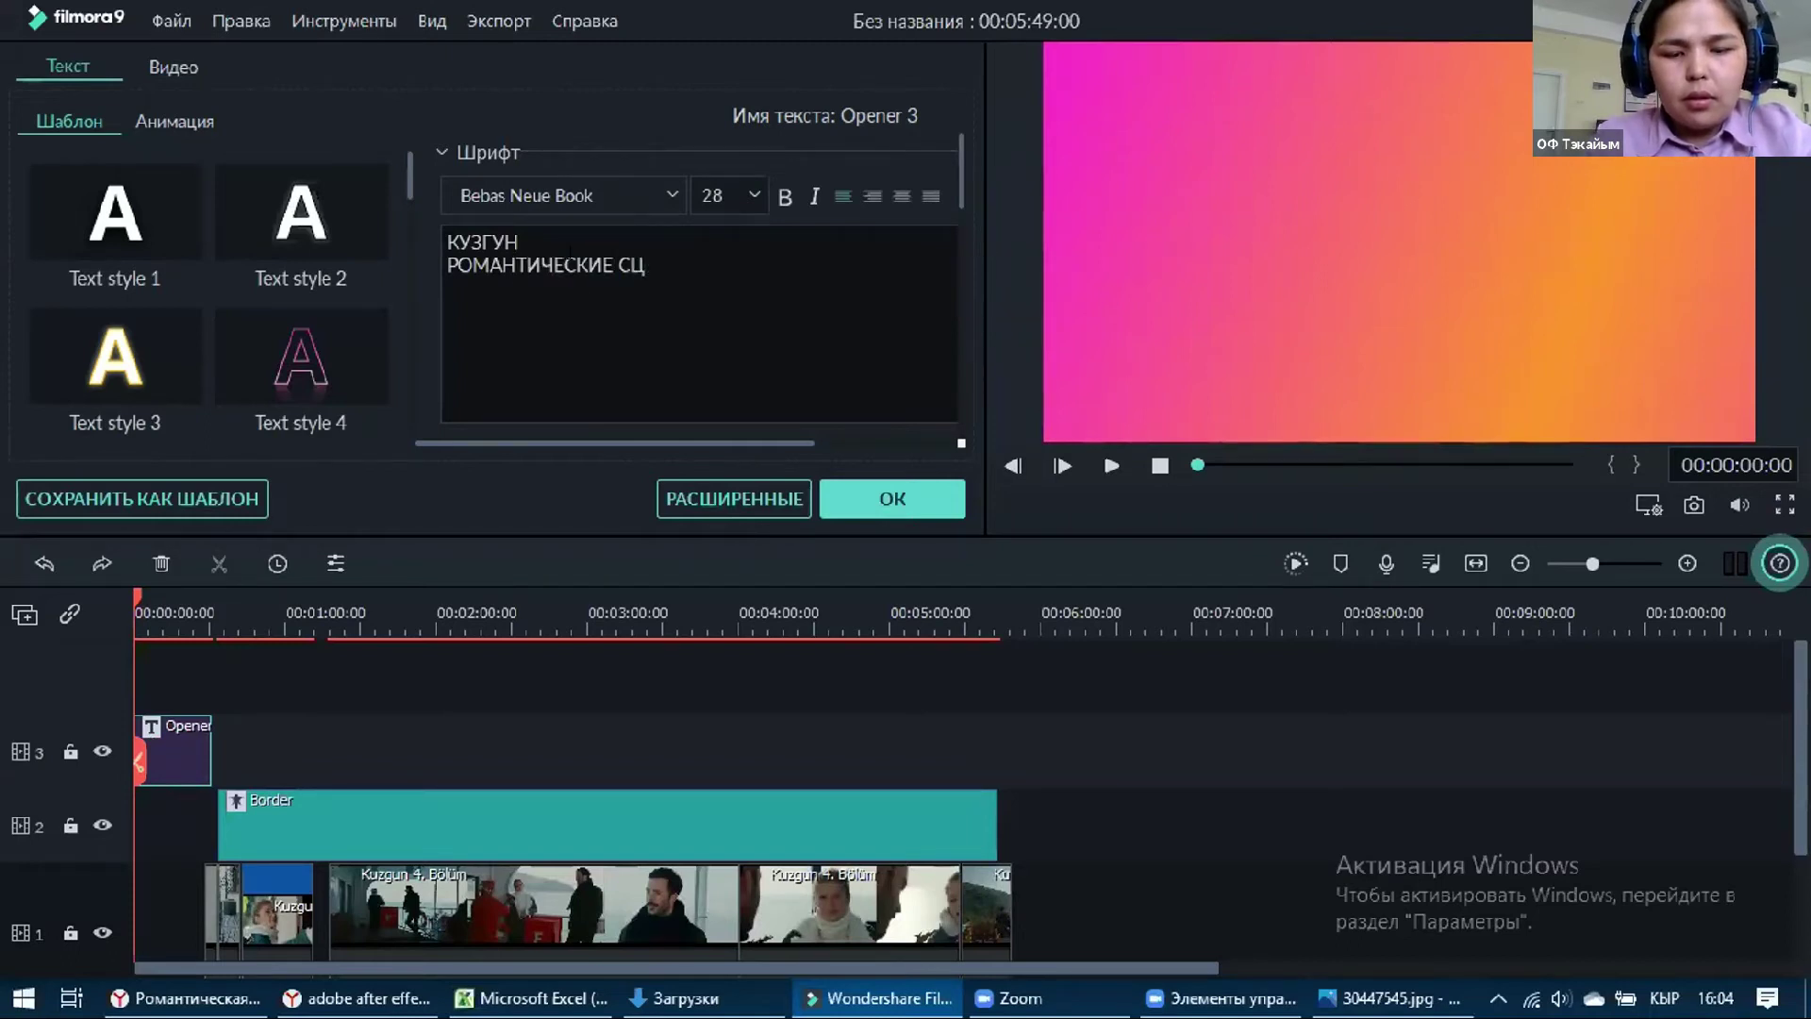
{"action": "type", "text": "ЕНЫ"}
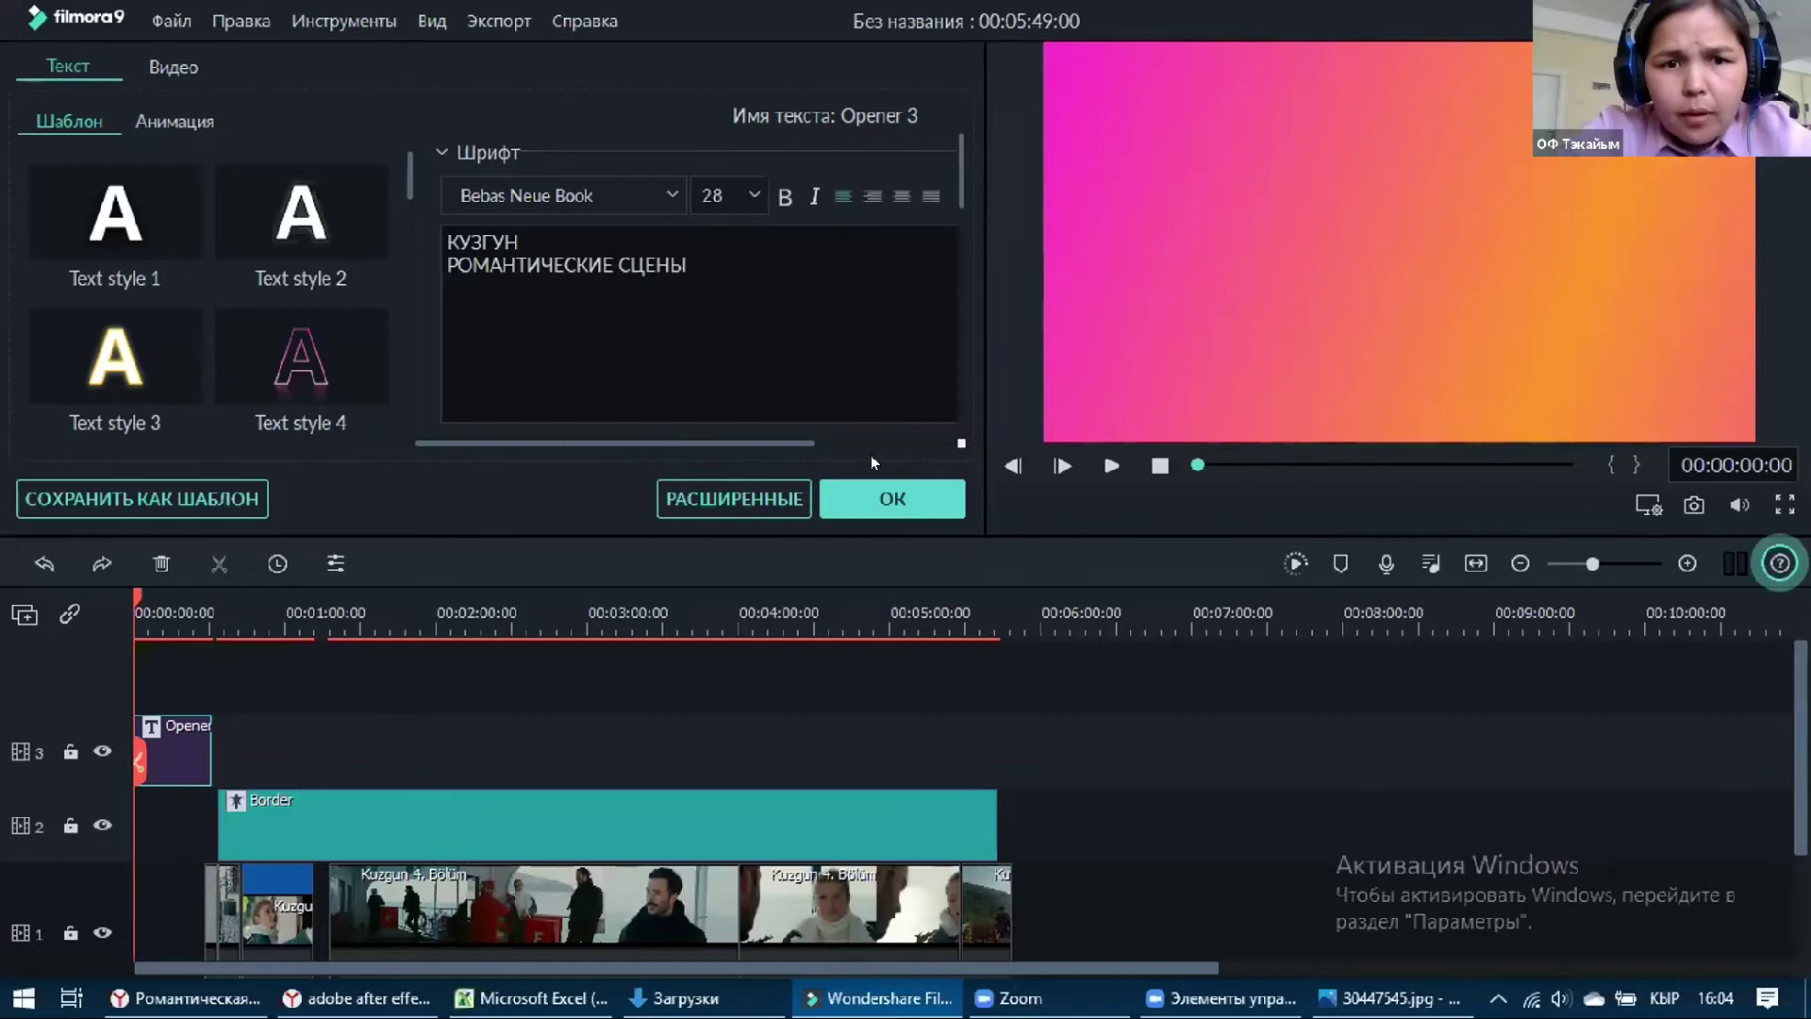
{"action": "left_click", "coordinate": [886, 498]}
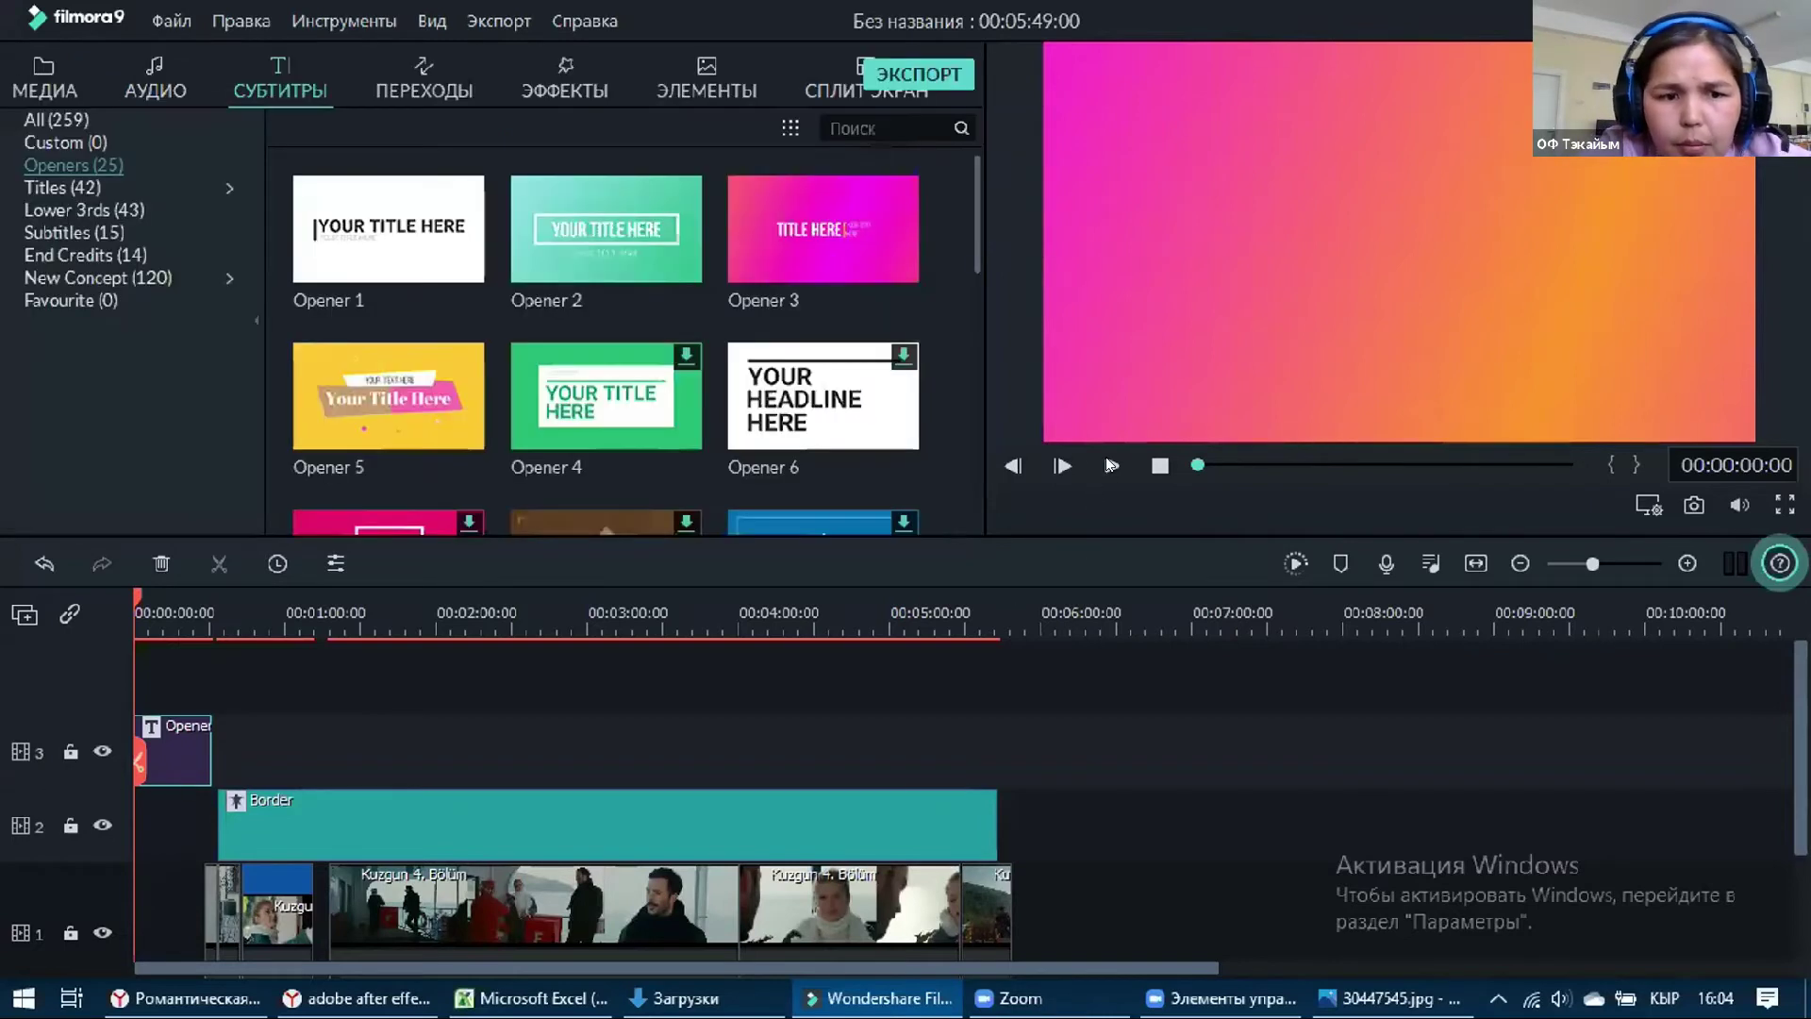
Play back the edited opener, reopen it for editing and move the TITLE HERE text to the lower left of the frame
{"action": "left_click", "coordinate": [1108, 460]}
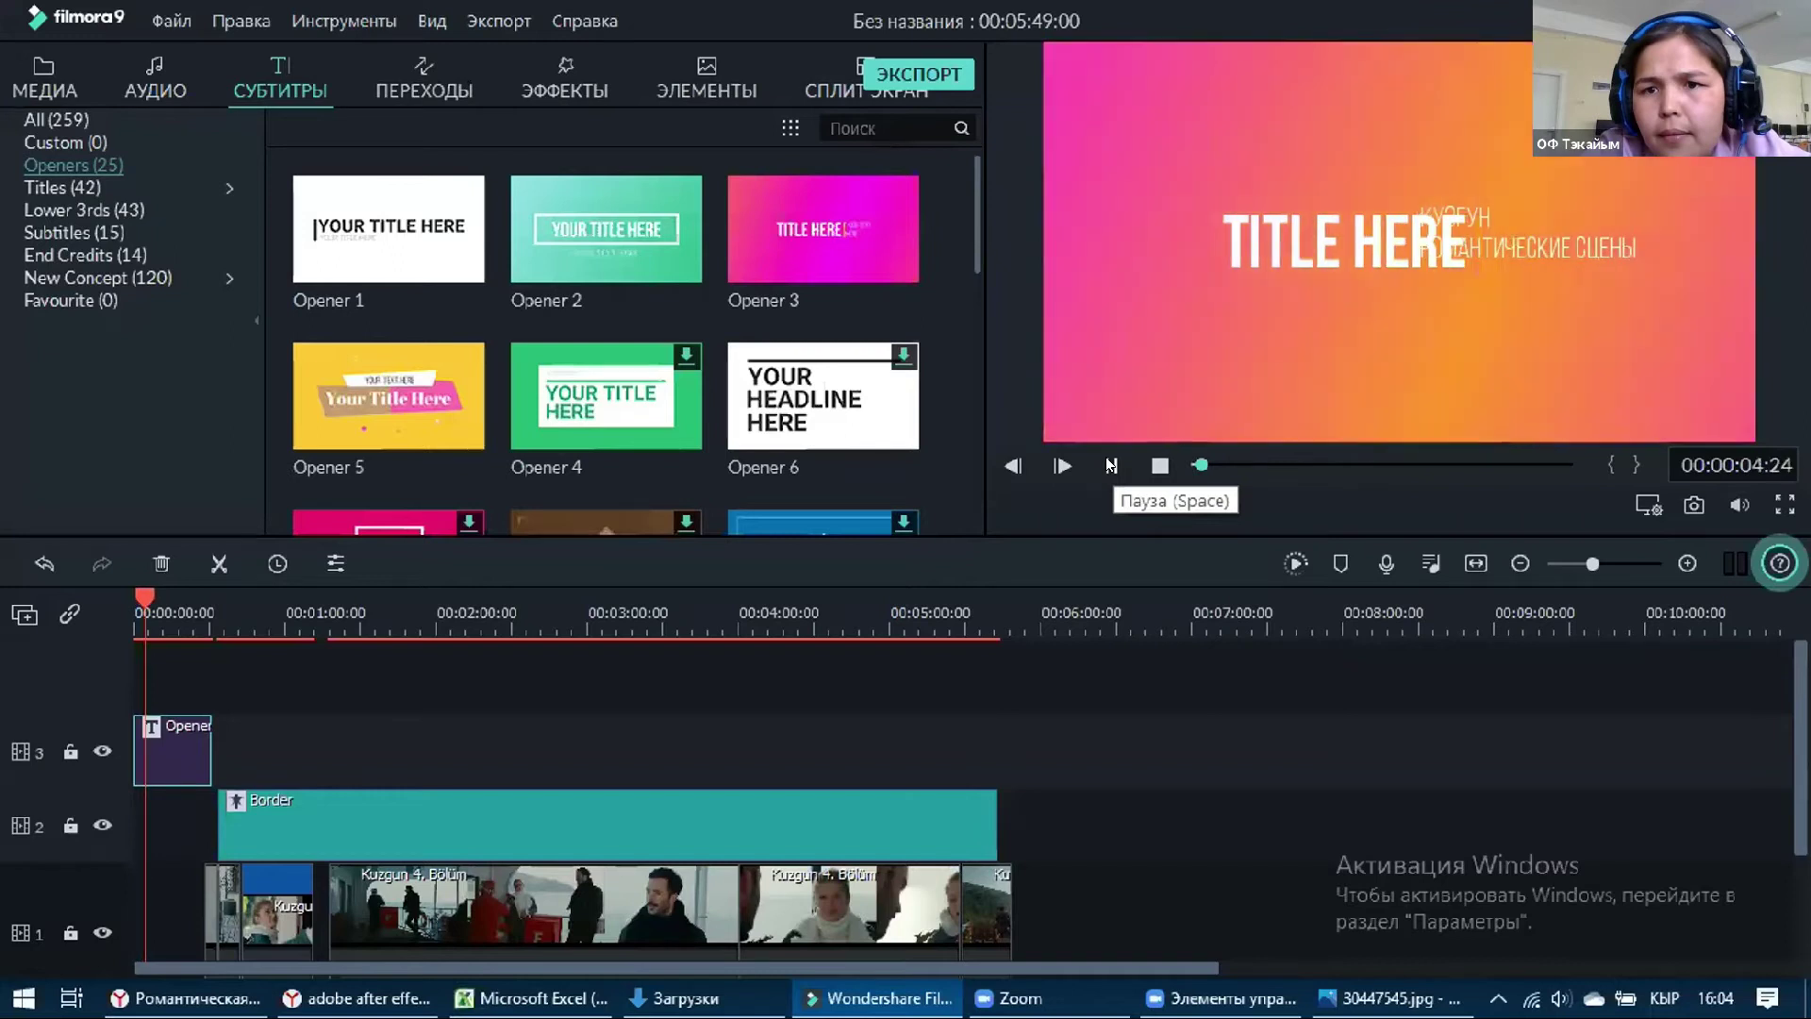
{"action": "left_click", "coordinate": [1110, 464]}
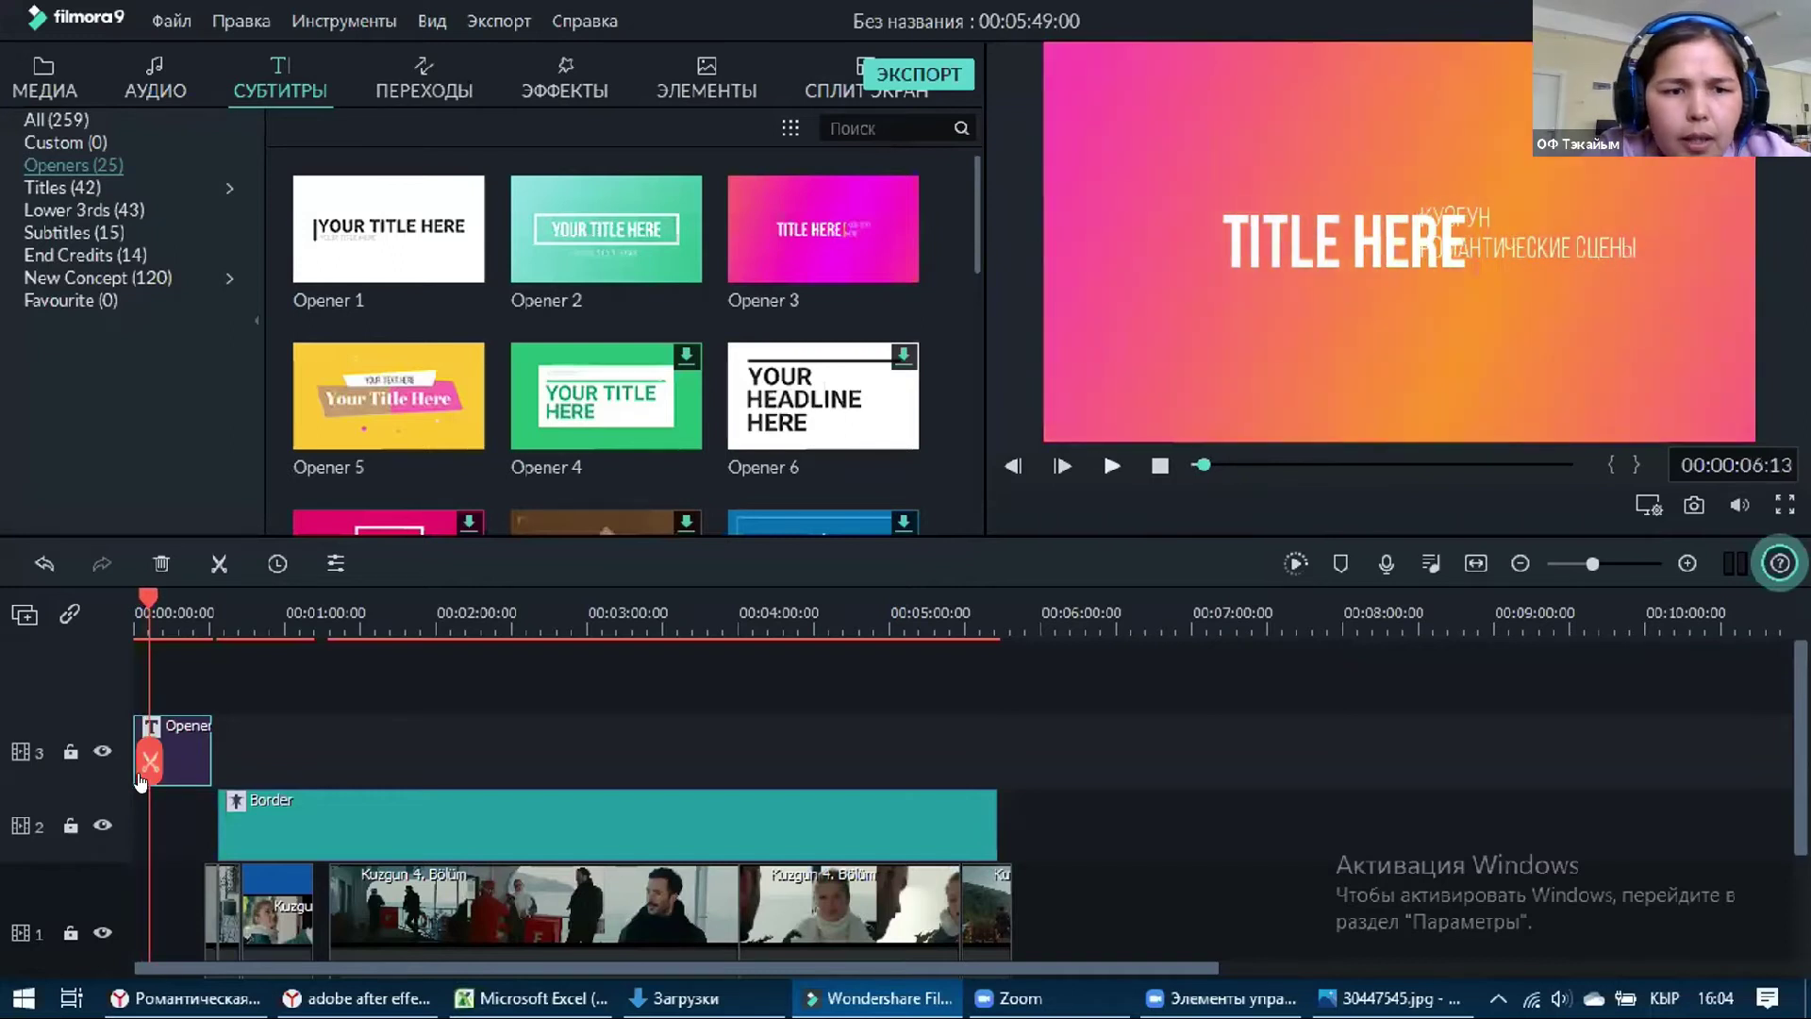
{"action": "double_click", "coordinate": [178, 733]}
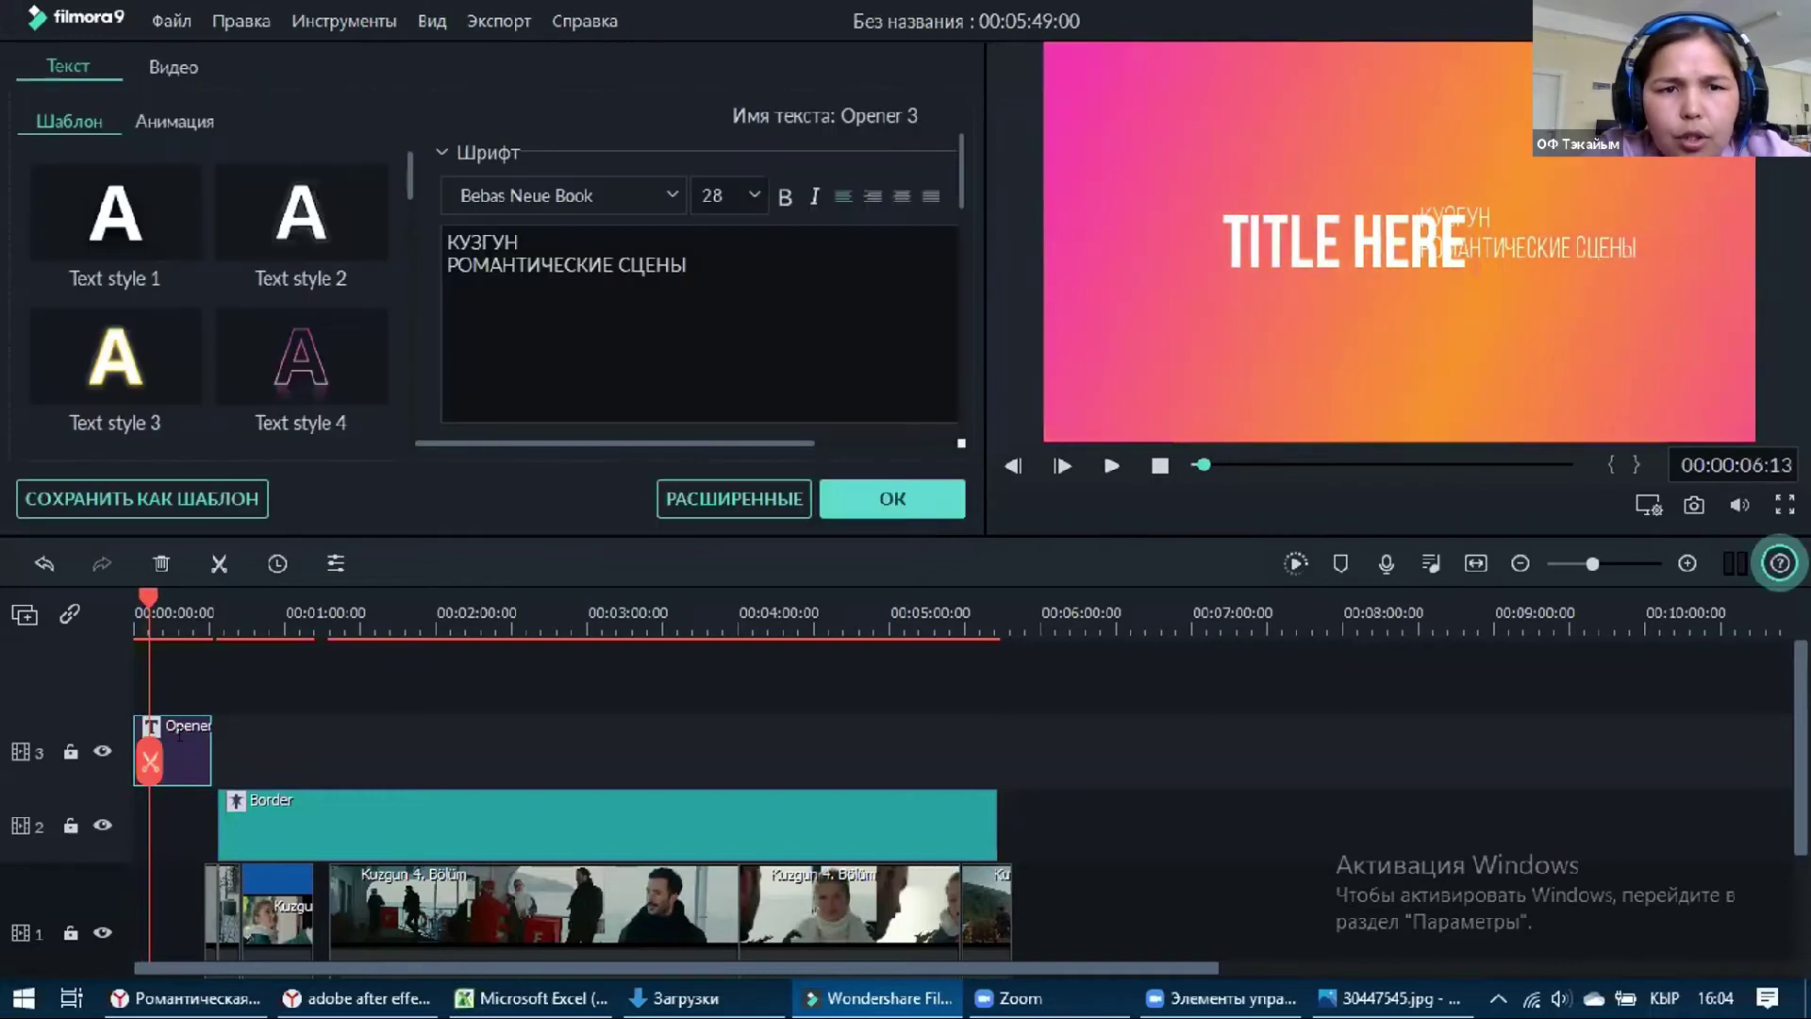
{"action": "left_click", "coordinate": [1279, 283]}
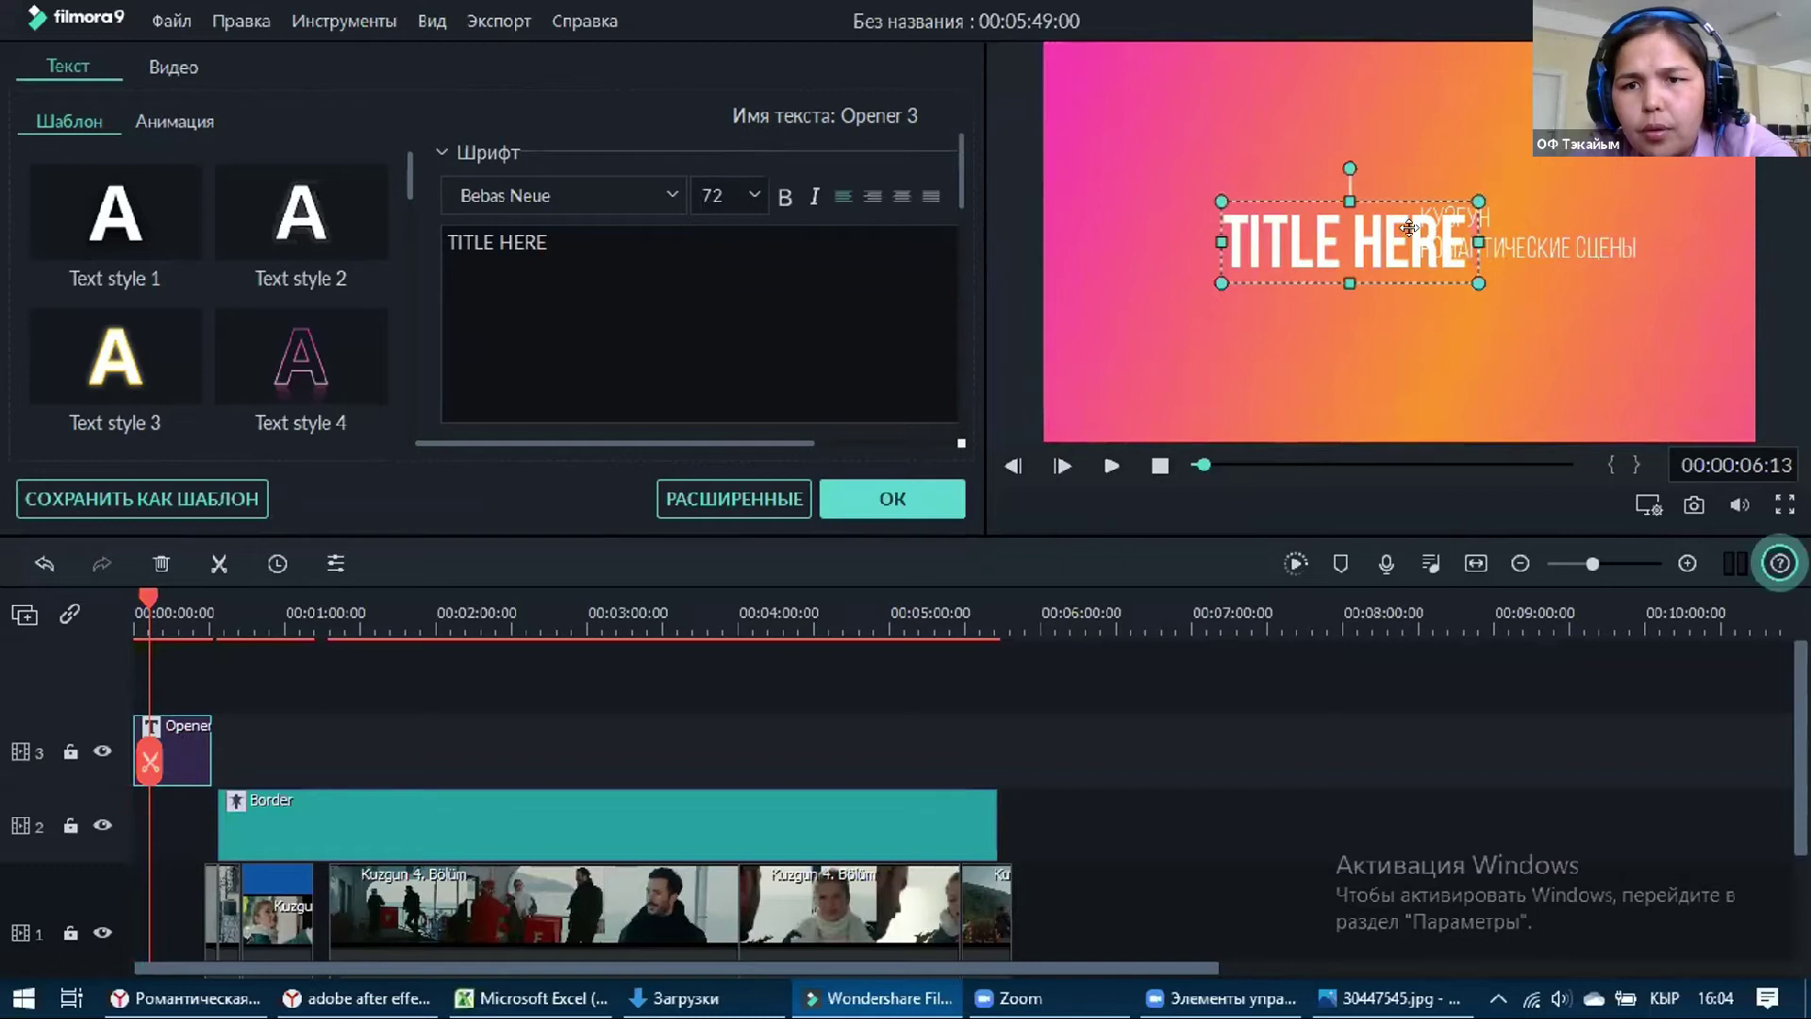
{"action": "left_click_drag", "start_coordinate": [1409, 227], "coordinate": [1273, 354]}
Replace the TITLE HERE text with РОМАНТИЧЕСКИЕ СЦЕНЫ and move it fully into the frame, below the small КУЗГУН text
{"action": "left_click", "coordinate": [1243, 372]}
{"action": "key", "text": "ctrl+a"}
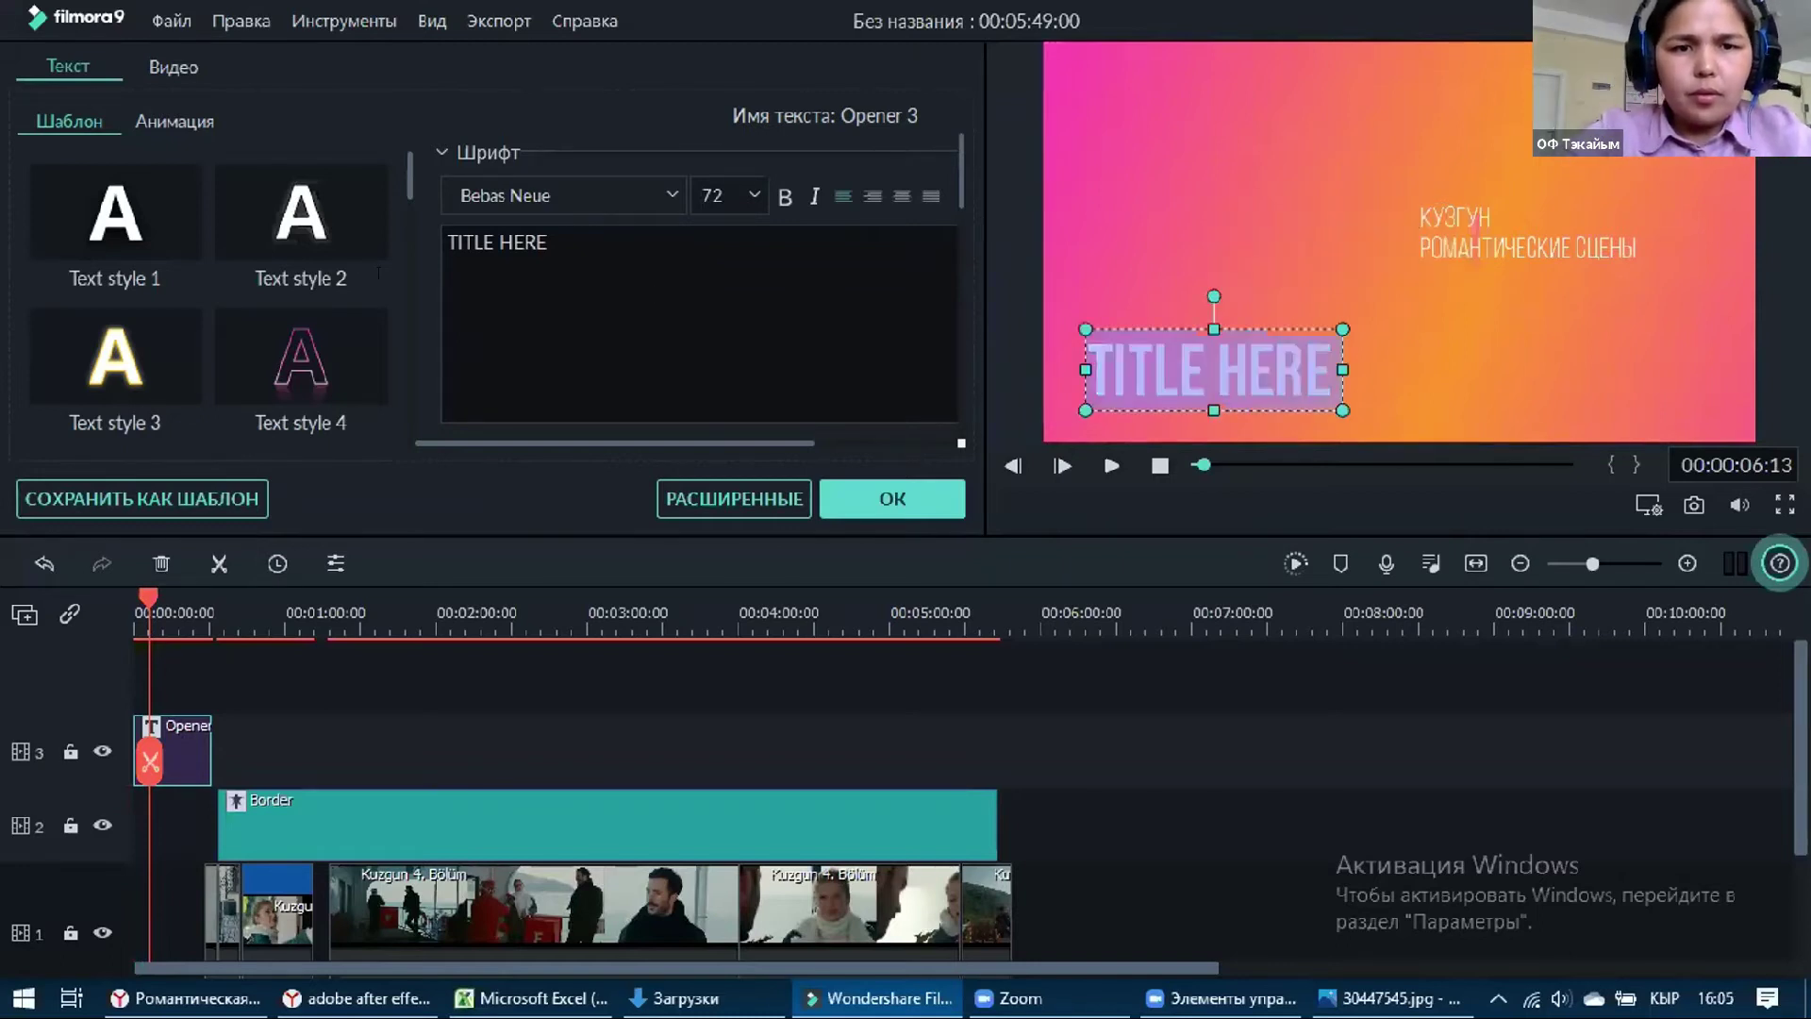
{"action": "key", "text": "Right"}
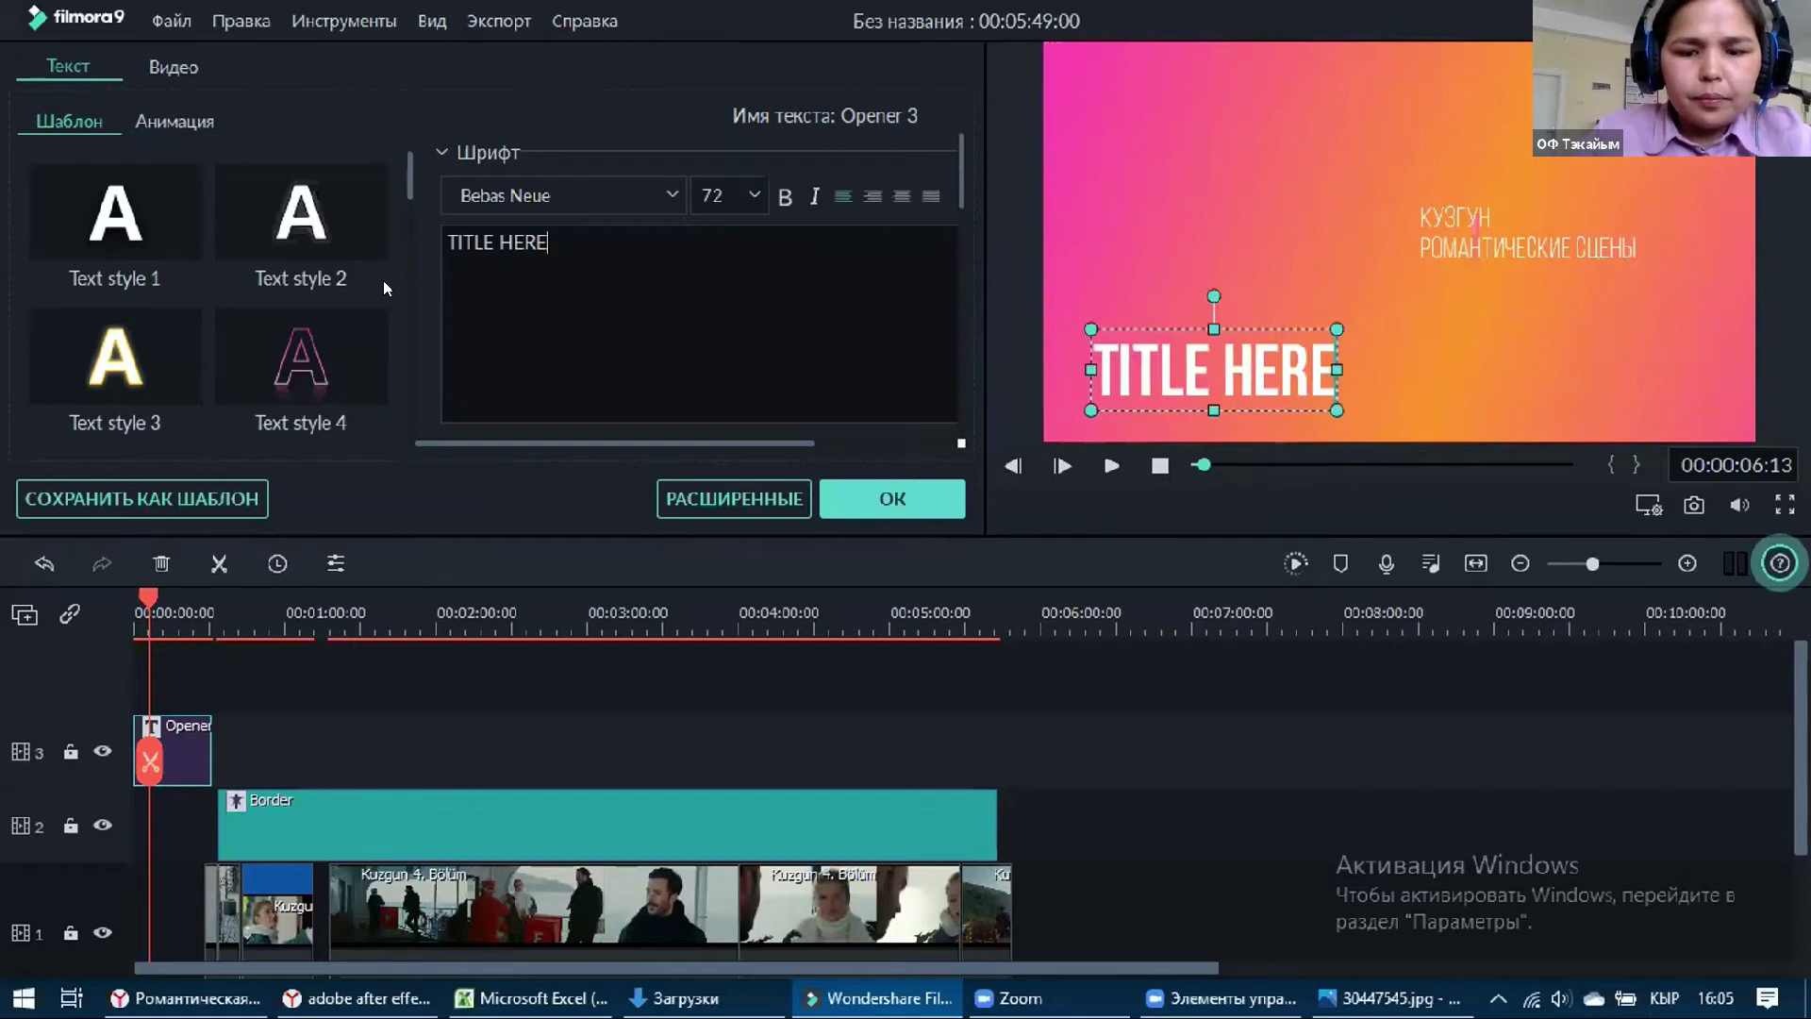
{"action": "key", "text": "ctrl+a"}
{"action": "key", "text": "BackSpace"}
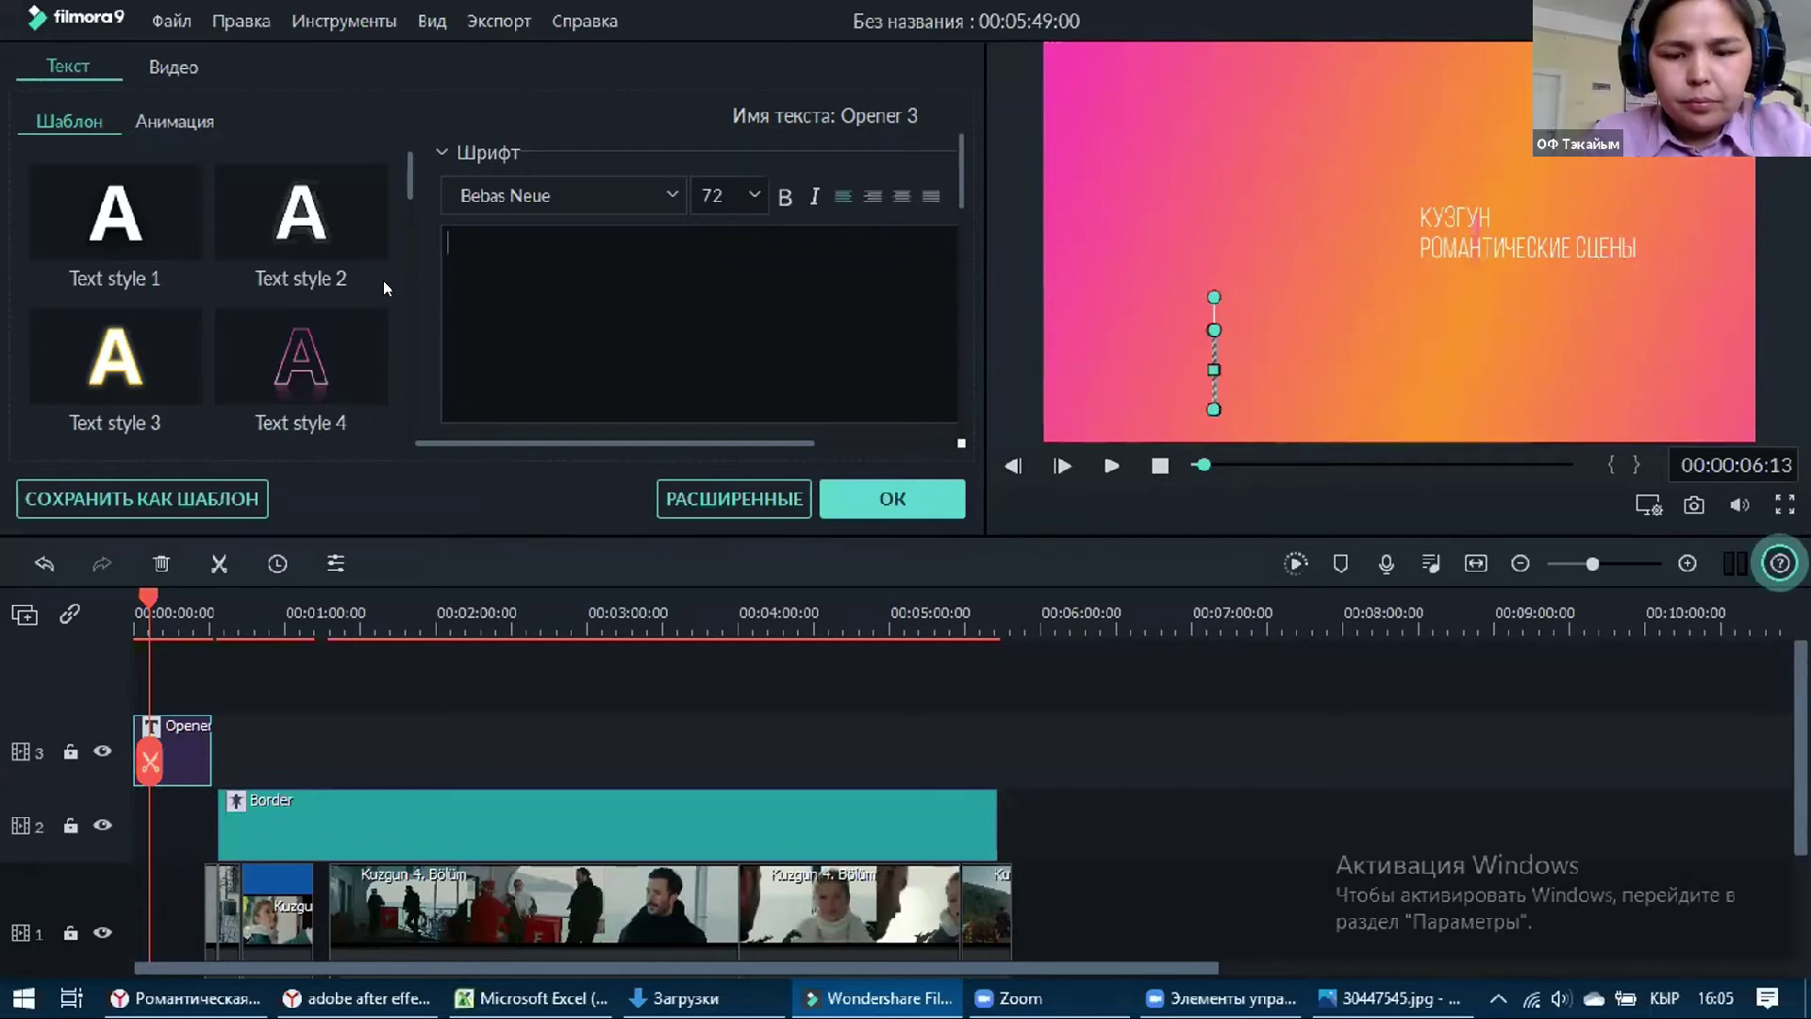
{"action": "type", "text": "РОМАНТИ"}
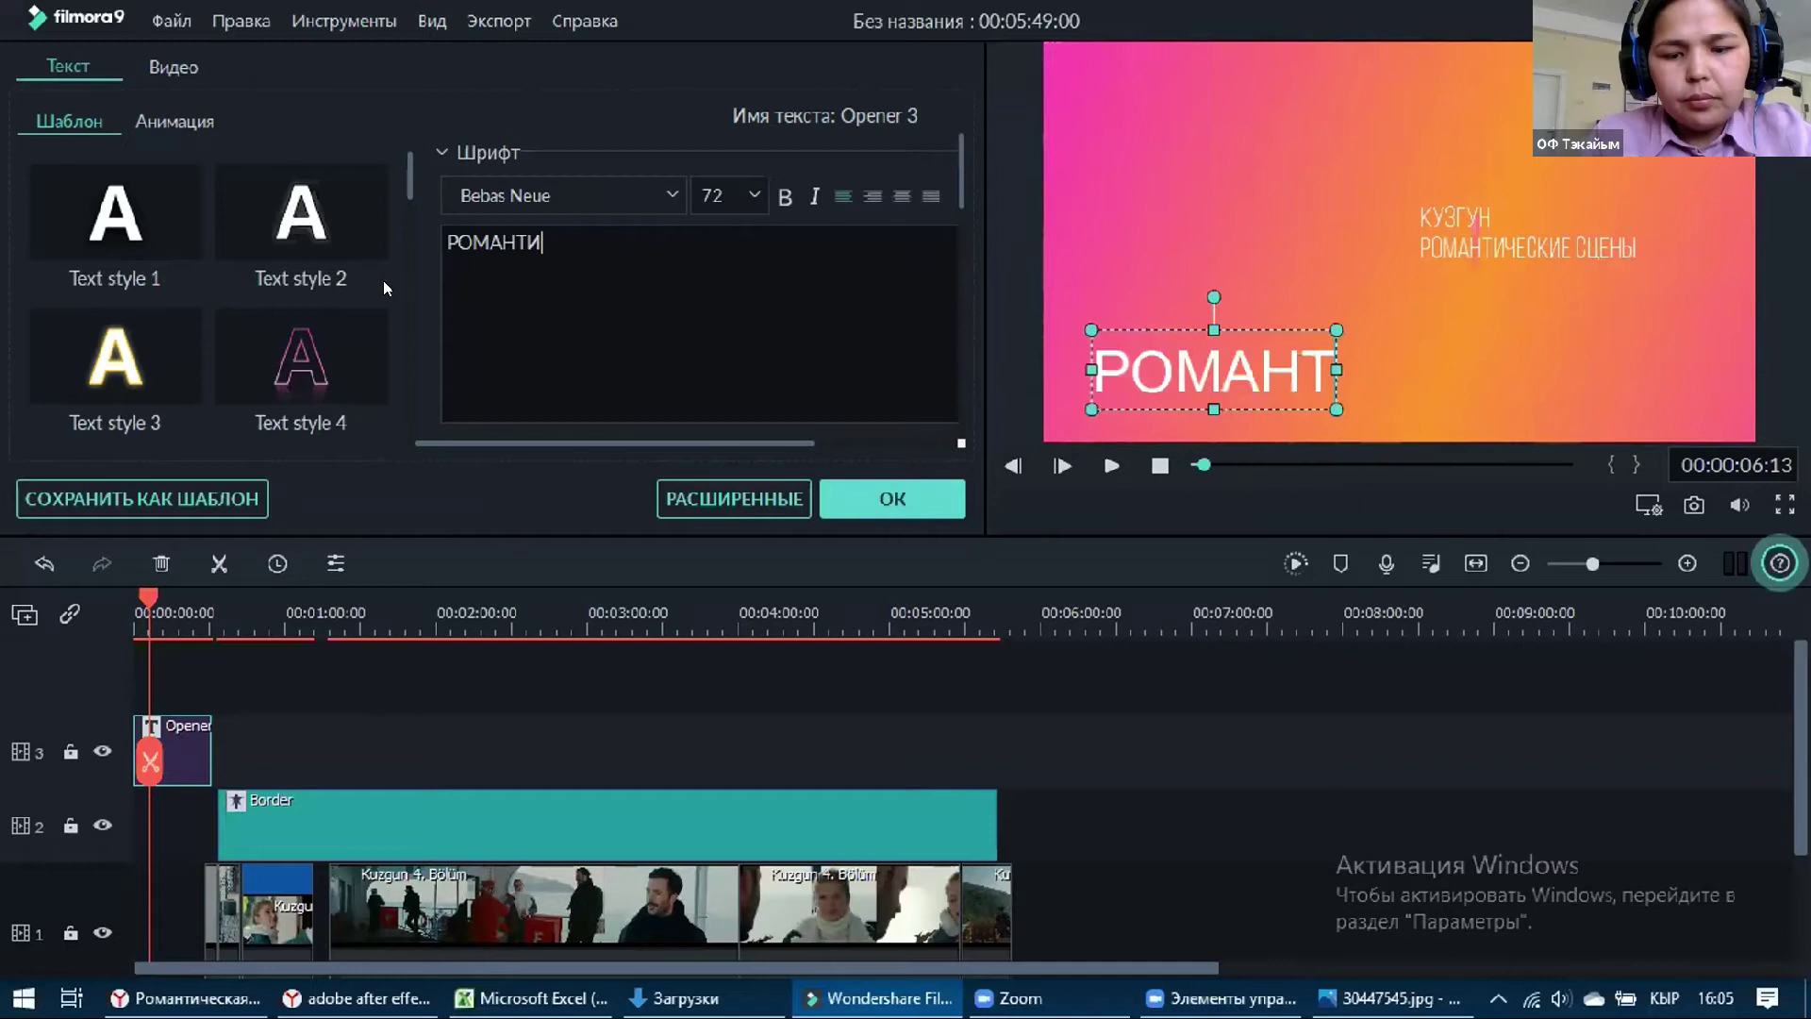
{"action": "type", "text": "ЧЕСКИЕ С"}
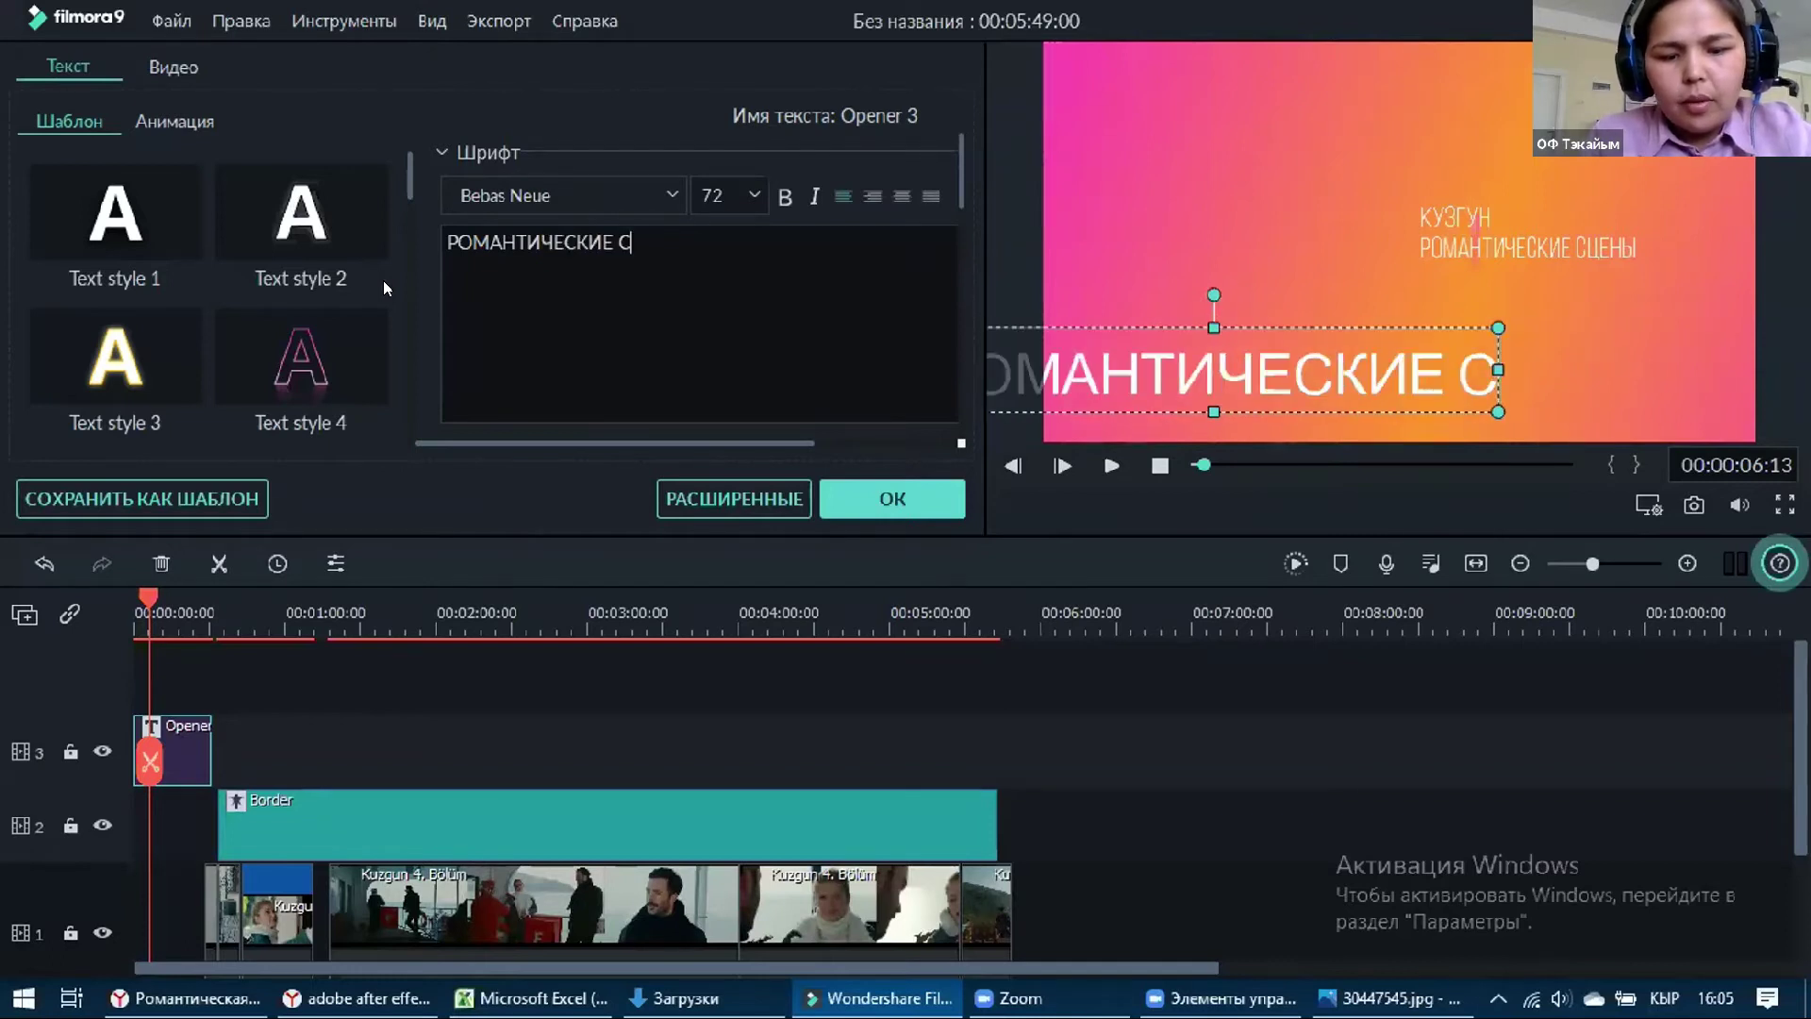
{"action": "type", "text": "ЦЕНЫ"}
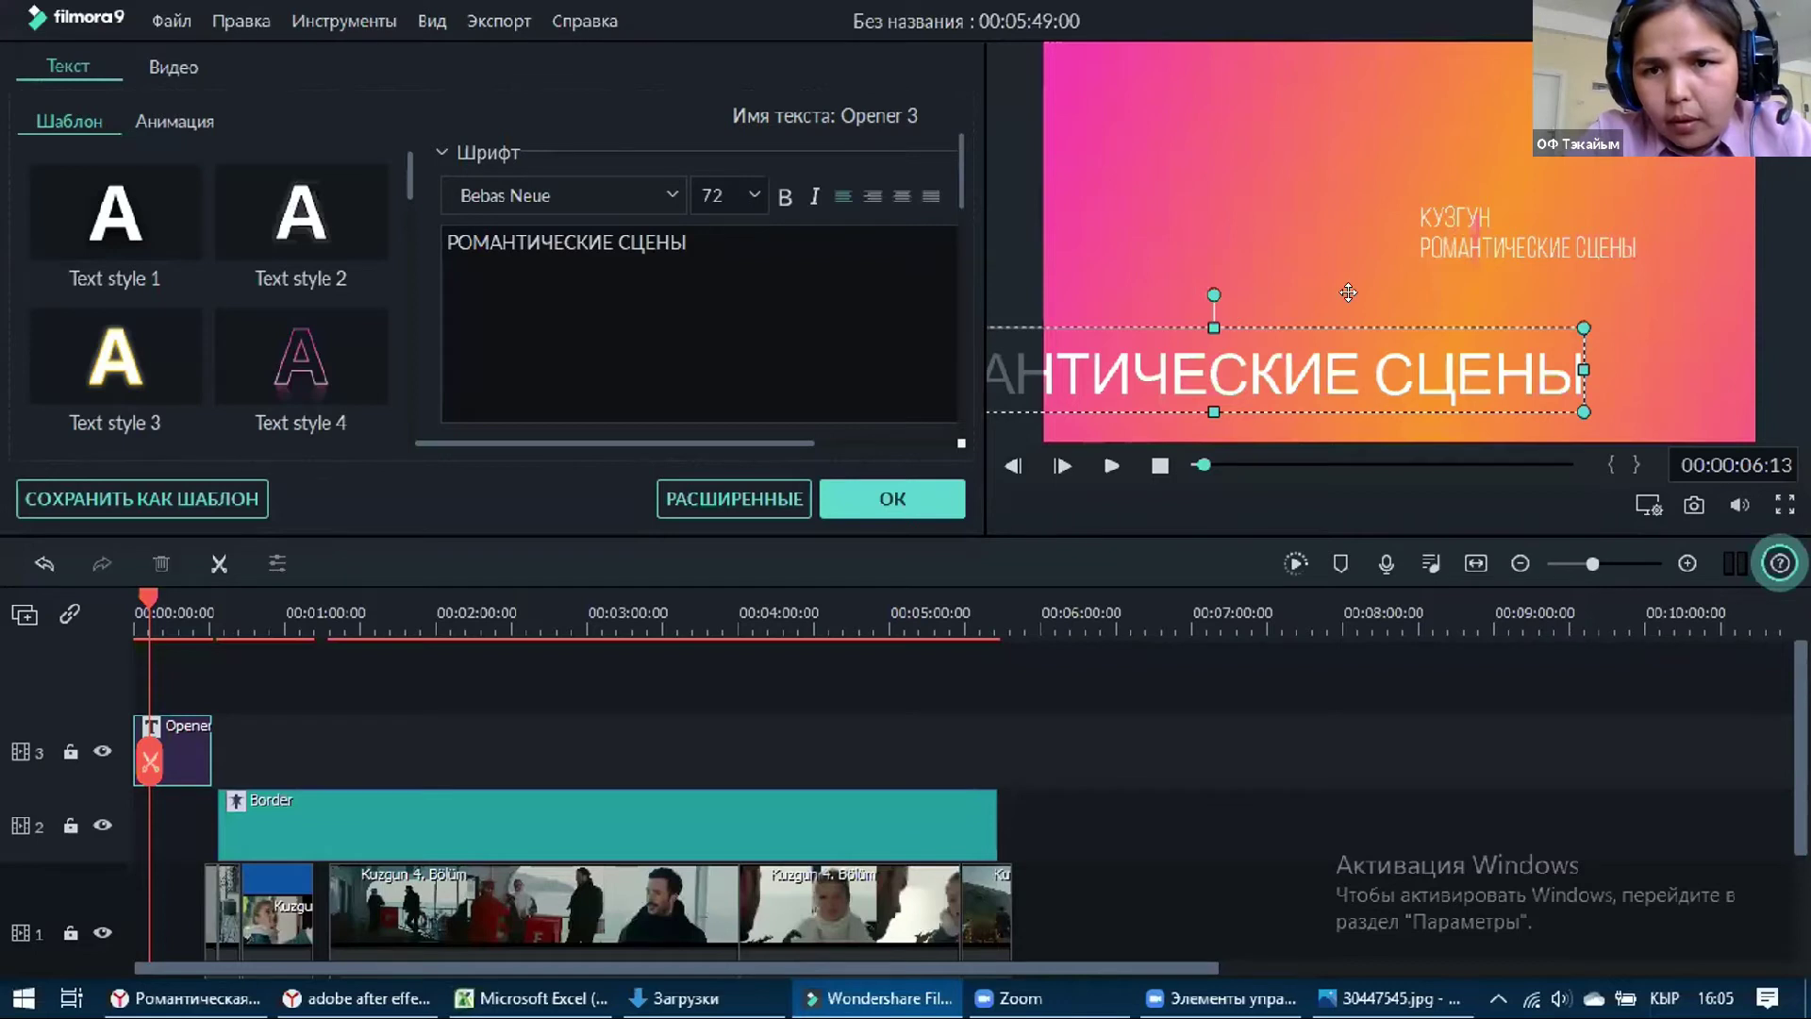
{"action": "left_click_drag", "start_coordinate": [895, 365], "coordinate": [1144, 255]}
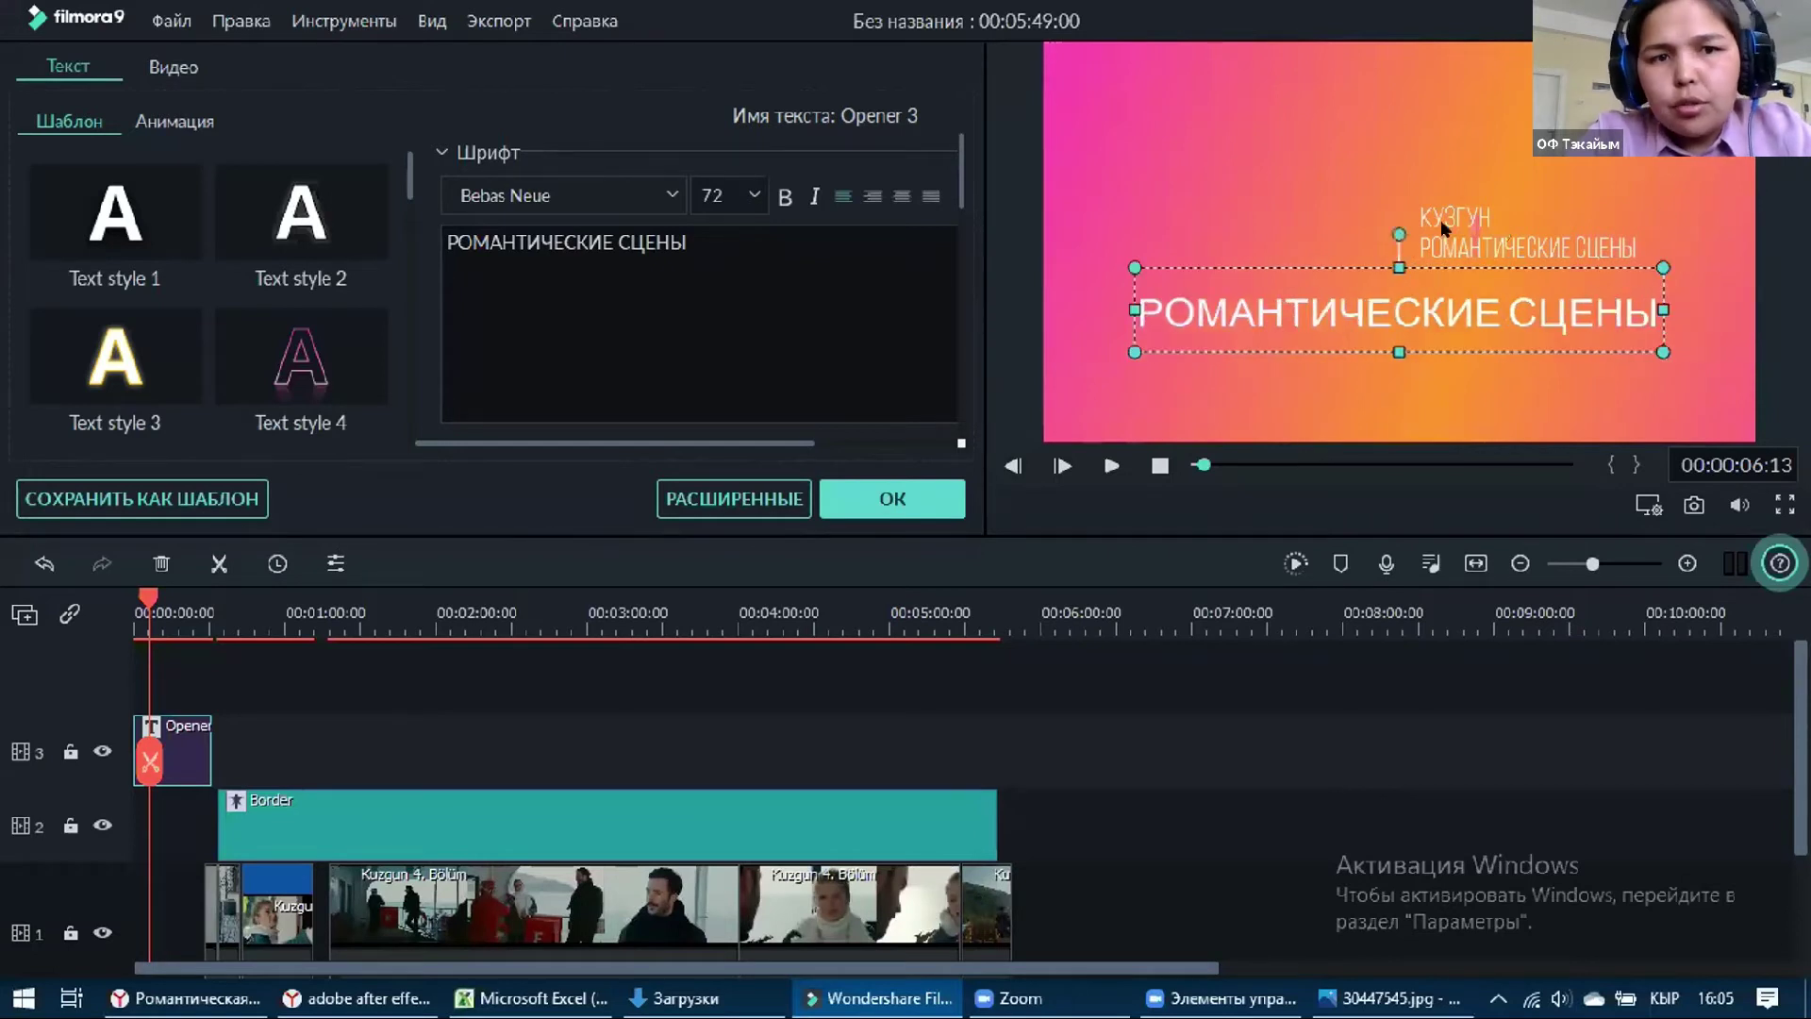
Delete the РОМАНТИЧЕСКИЕ СЦЕНЫ line from the small text box, leaving only КУЗГУН
{"action": "left_click", "coordinate": [1437, 221]}
{"action": "double_click", "coordinate": [1436, 221]}
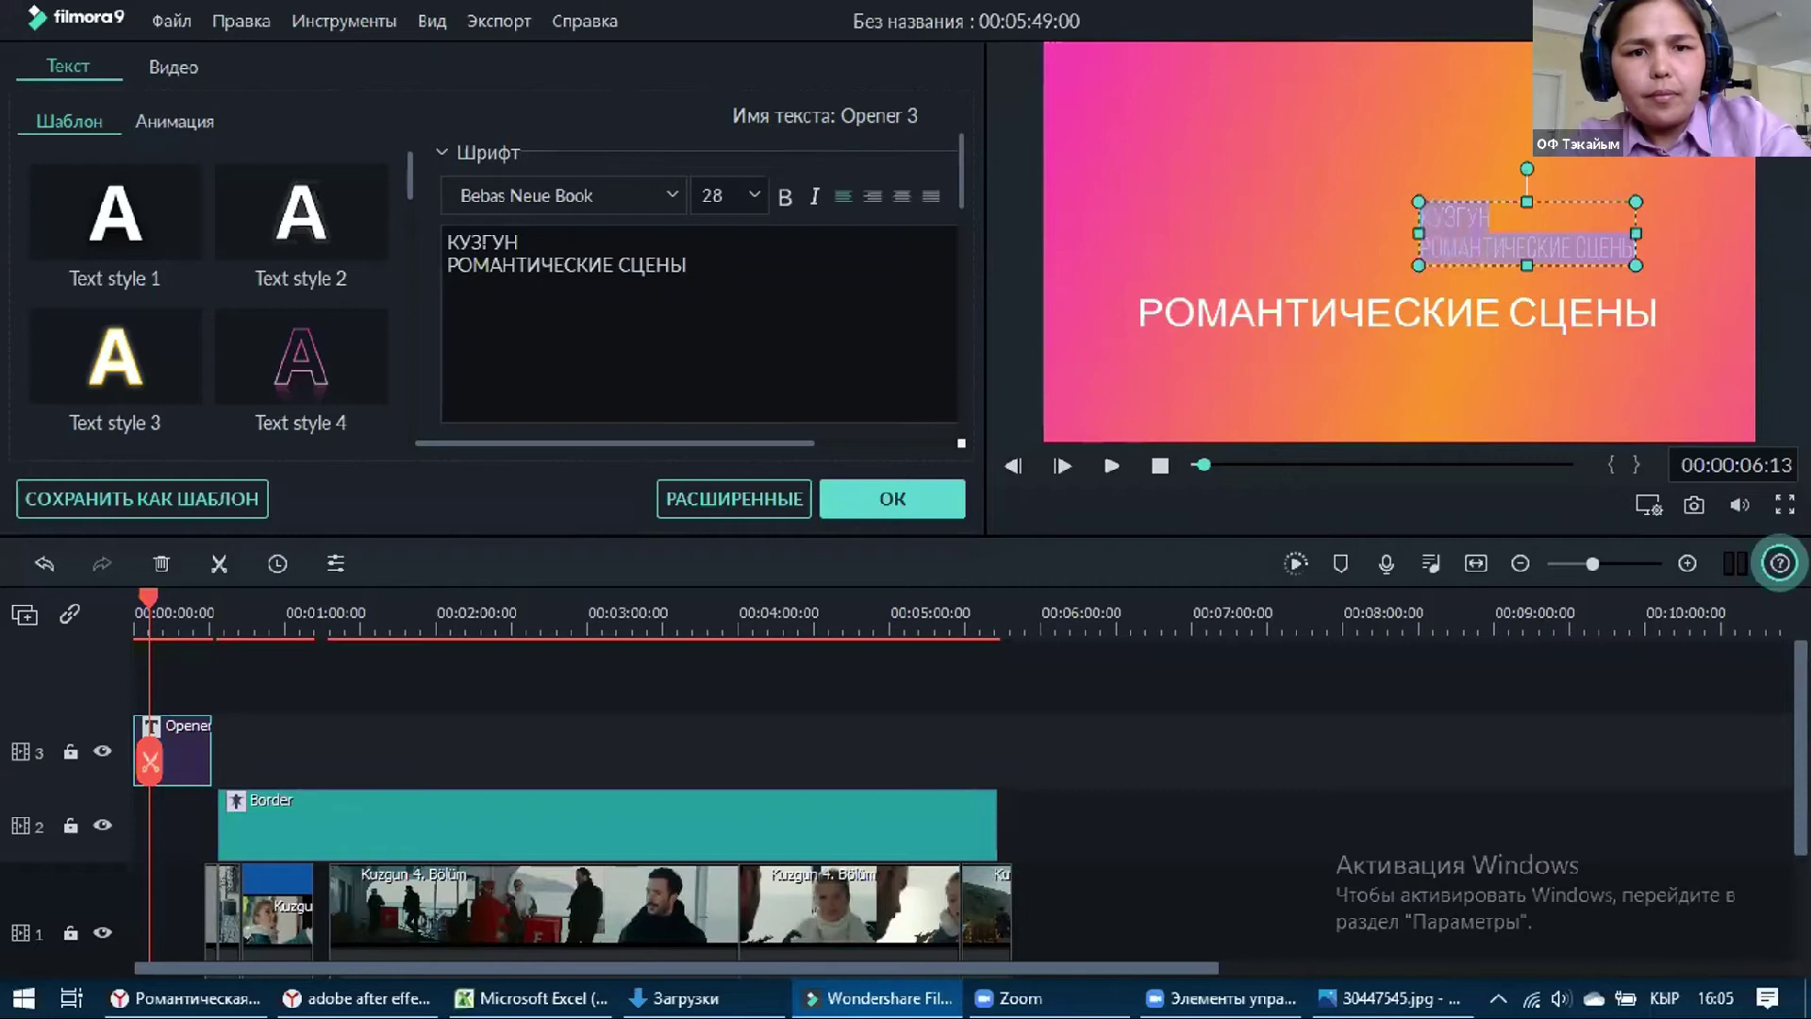
{"action": "triple_click", "coordinate": [683, 267]}
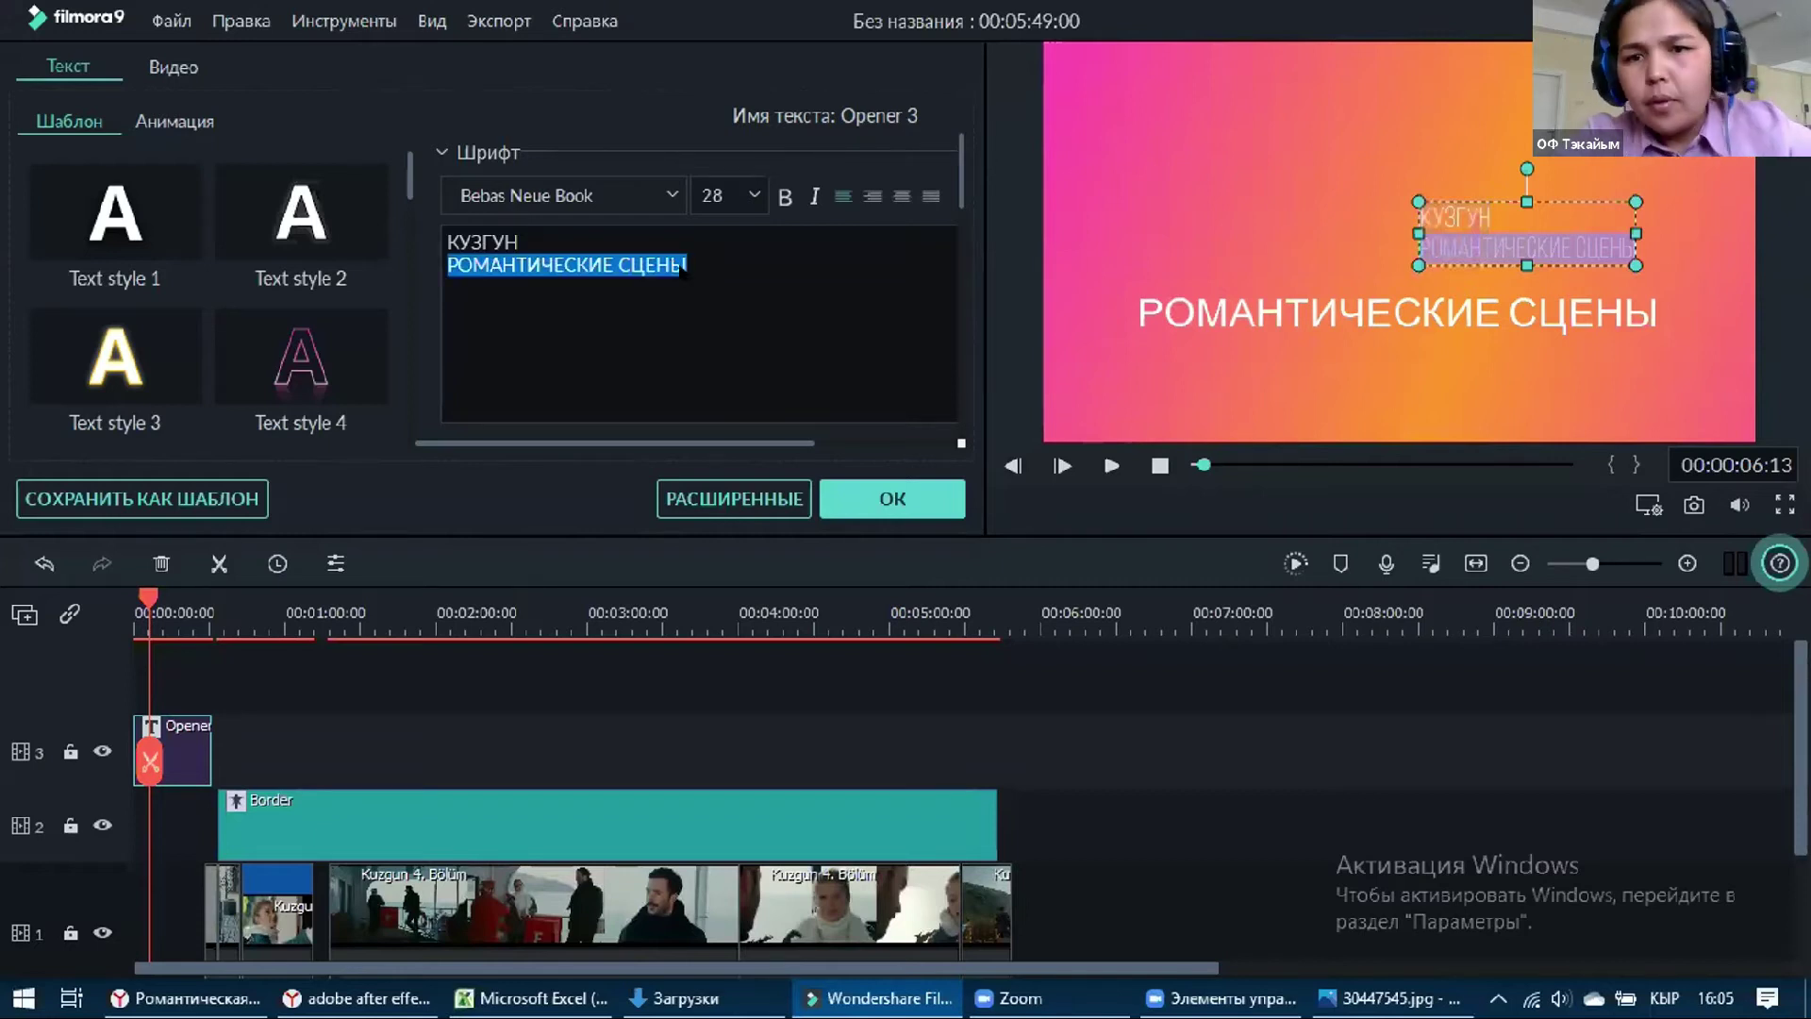
{"action": "key", "text": "BackSpace"}
Move the large РОМАНТИЧЕСКИЕ СЦЕНЫ title up and slightly left, just beneath КУЗГУН, and apply the title changes
{"action": "left_click", "coordinate": [1432, 274]}
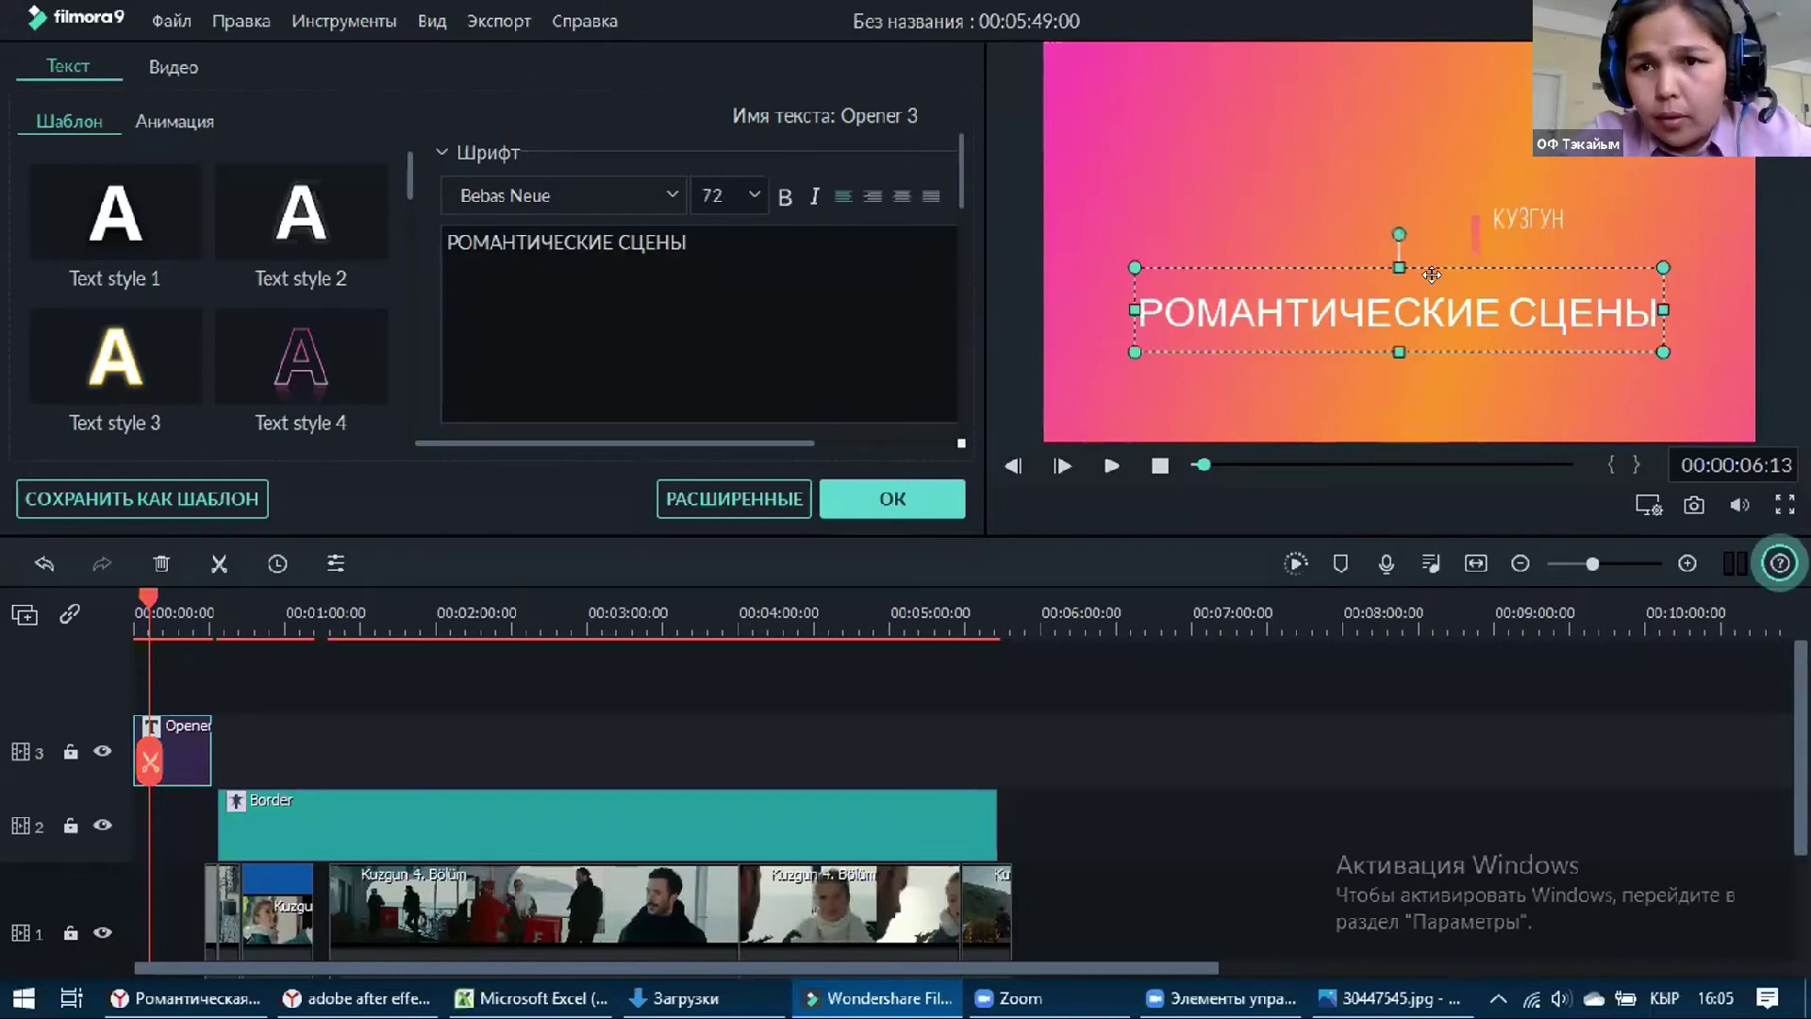
{"action": "left_click_drag", "start_coordinate": [1432, 273], "coordinate": [1390, 208]}
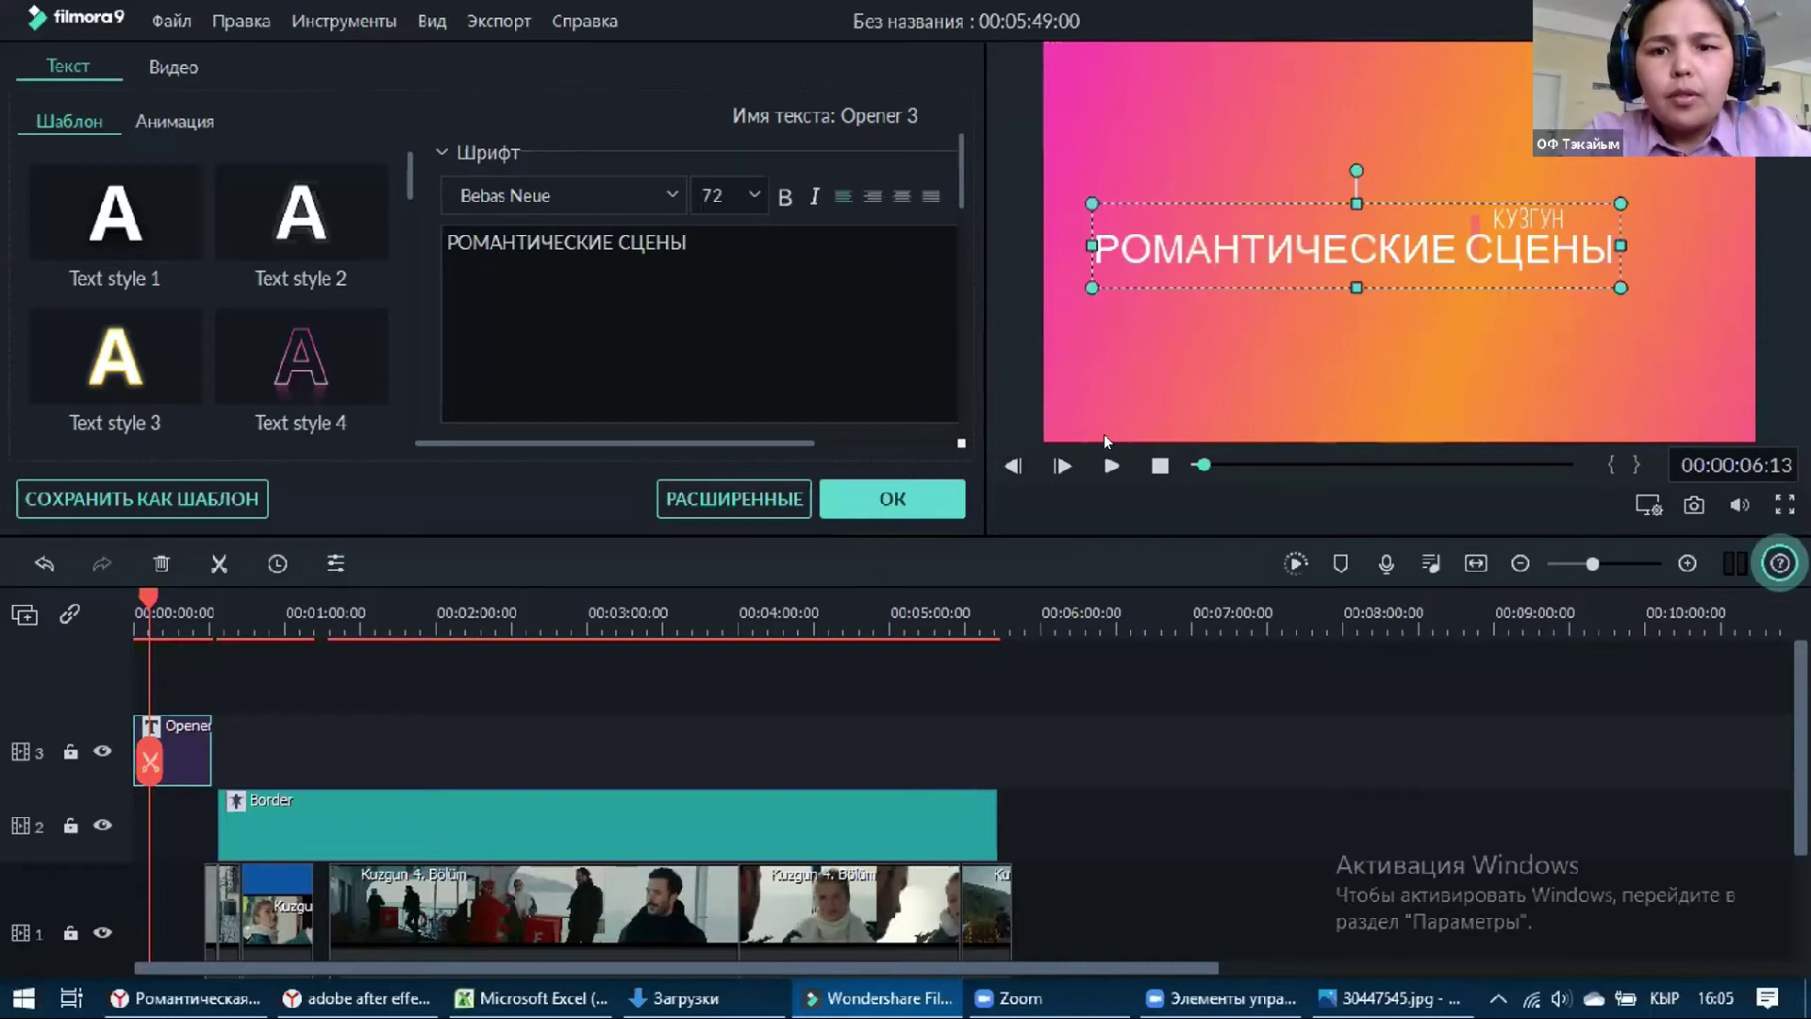
{"action": "key", "text": "Home"}
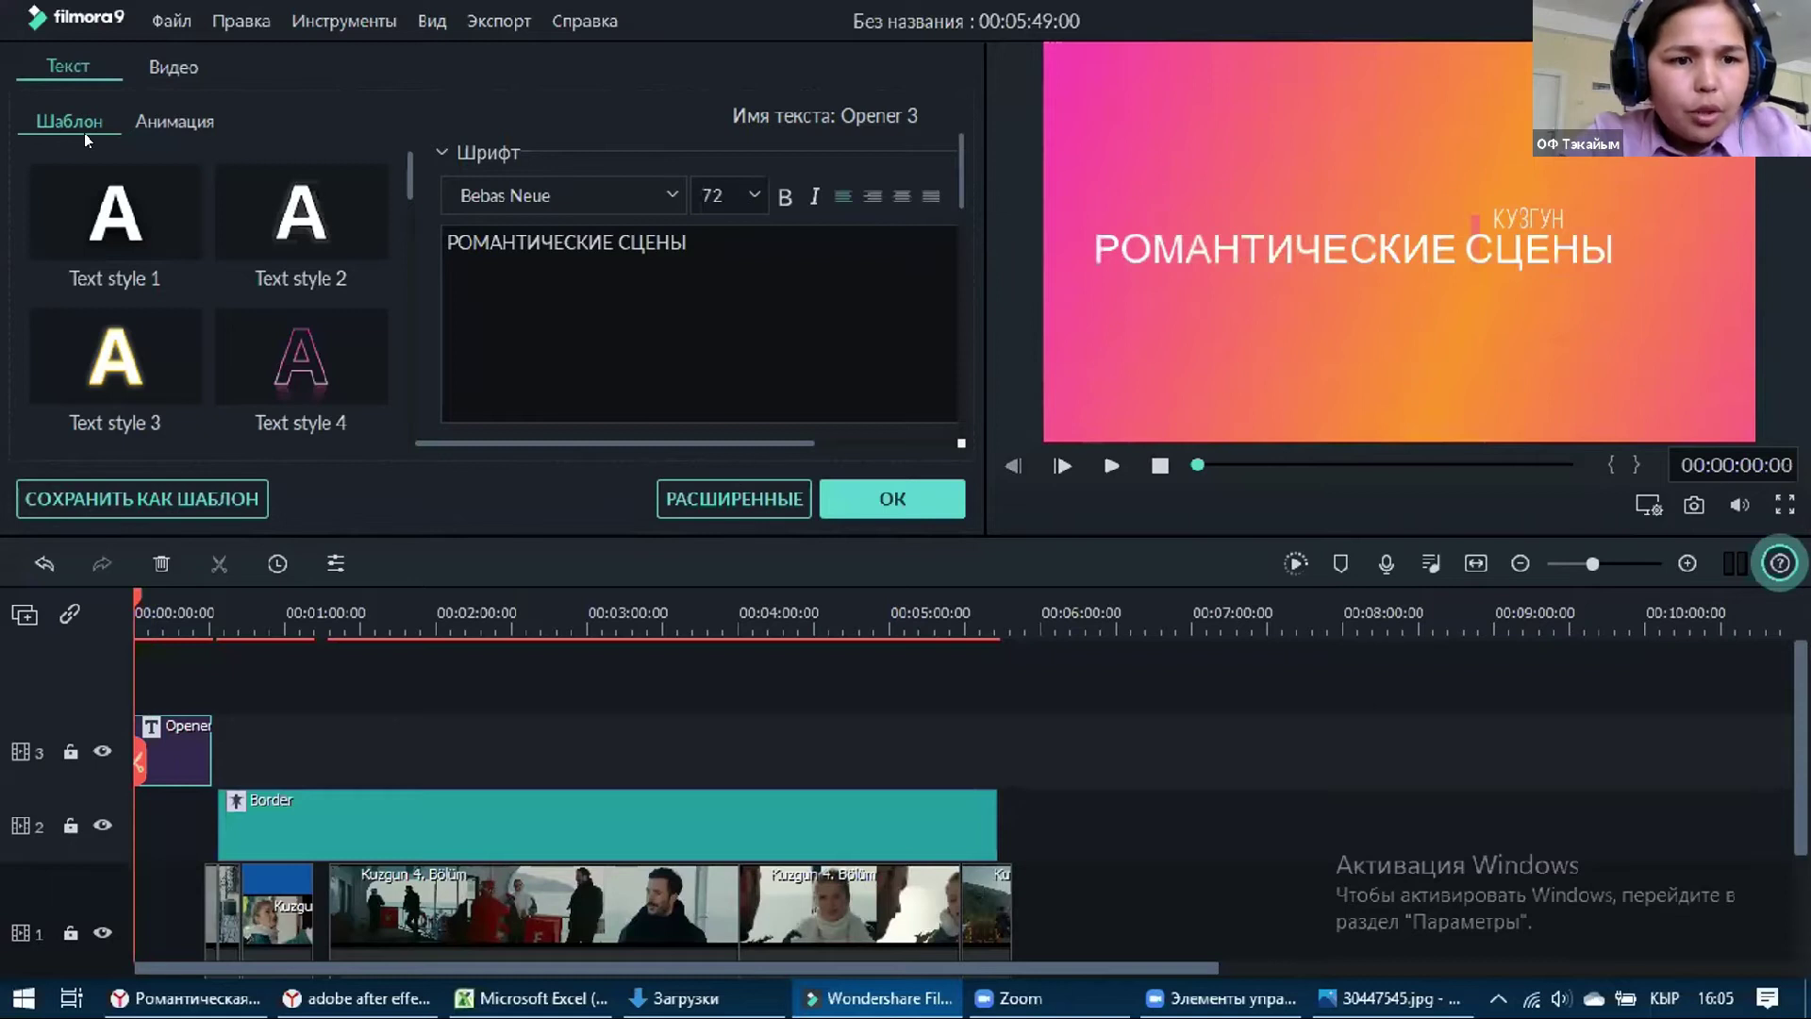
{"action": "left_click", "coordinate": [106, 370]}
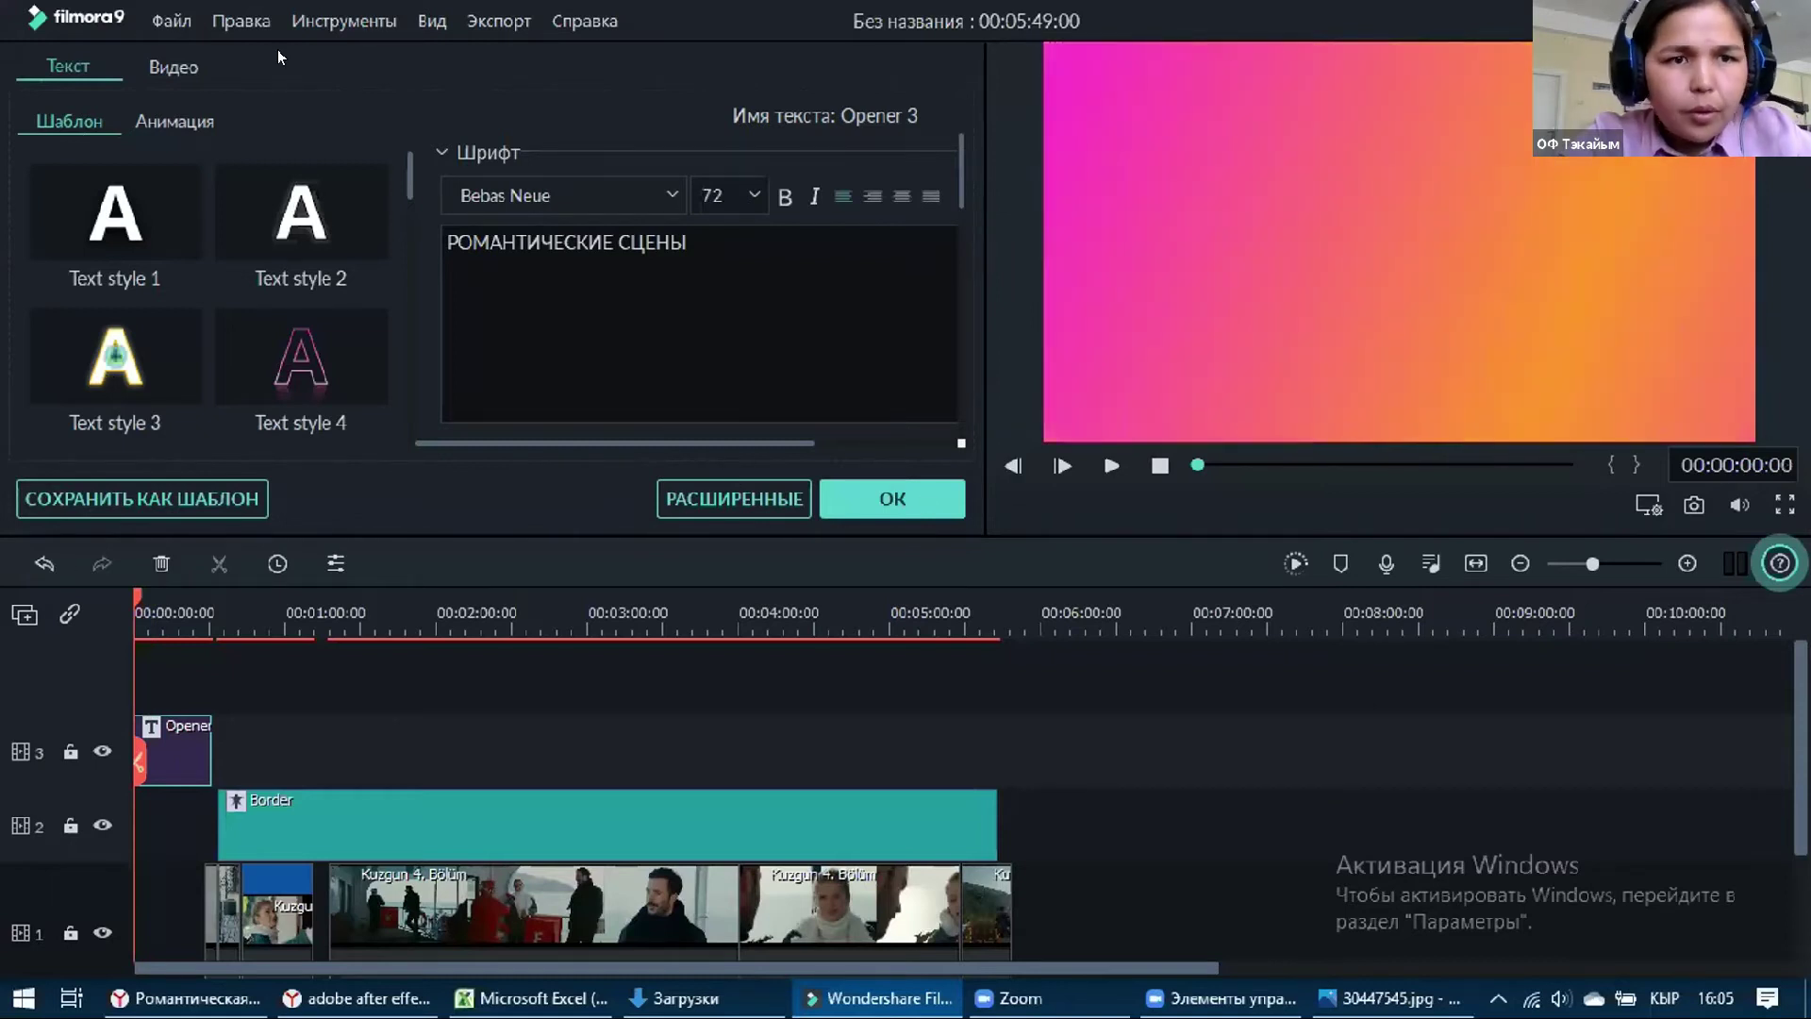
{"action": "left_click", "coordinate": [892, 498]}
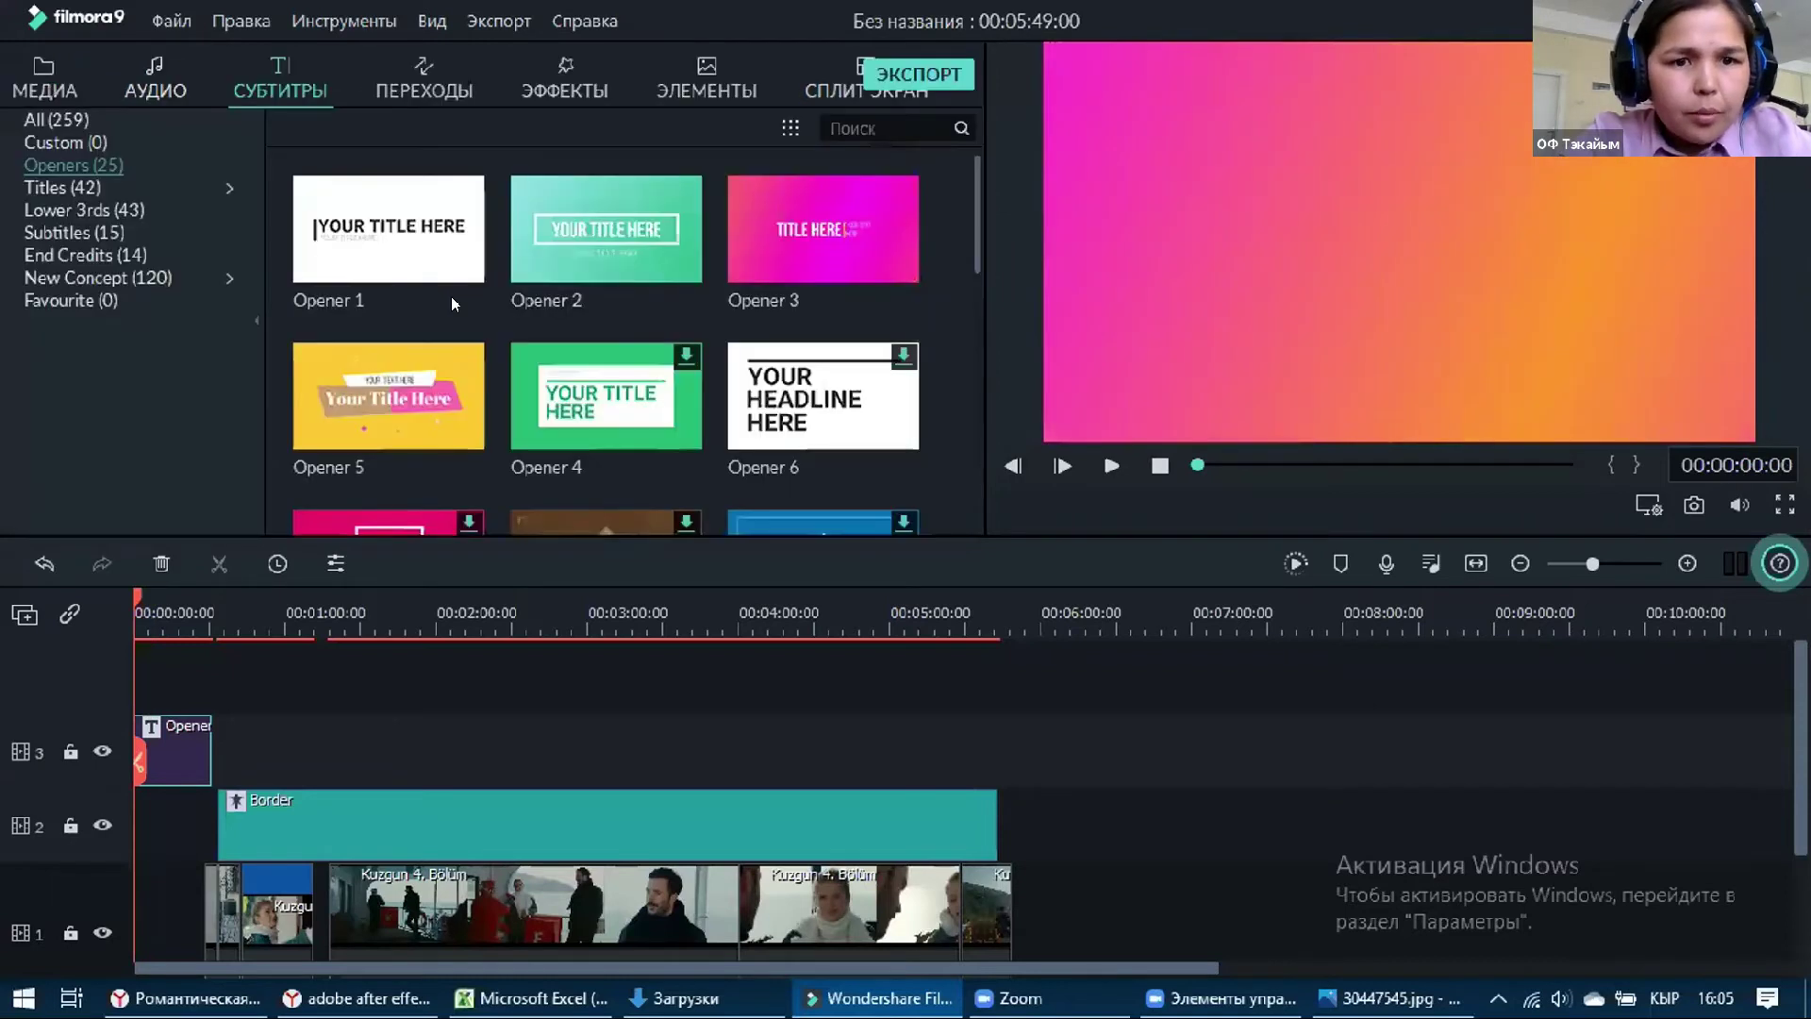
Add the Evanesense My Immortal music from the project media to audio track 1, starting at 00:00:00:00
{"action": "left_click", "coordinate": [155, 80]}
{"action": "key", "text": "alt+1"}
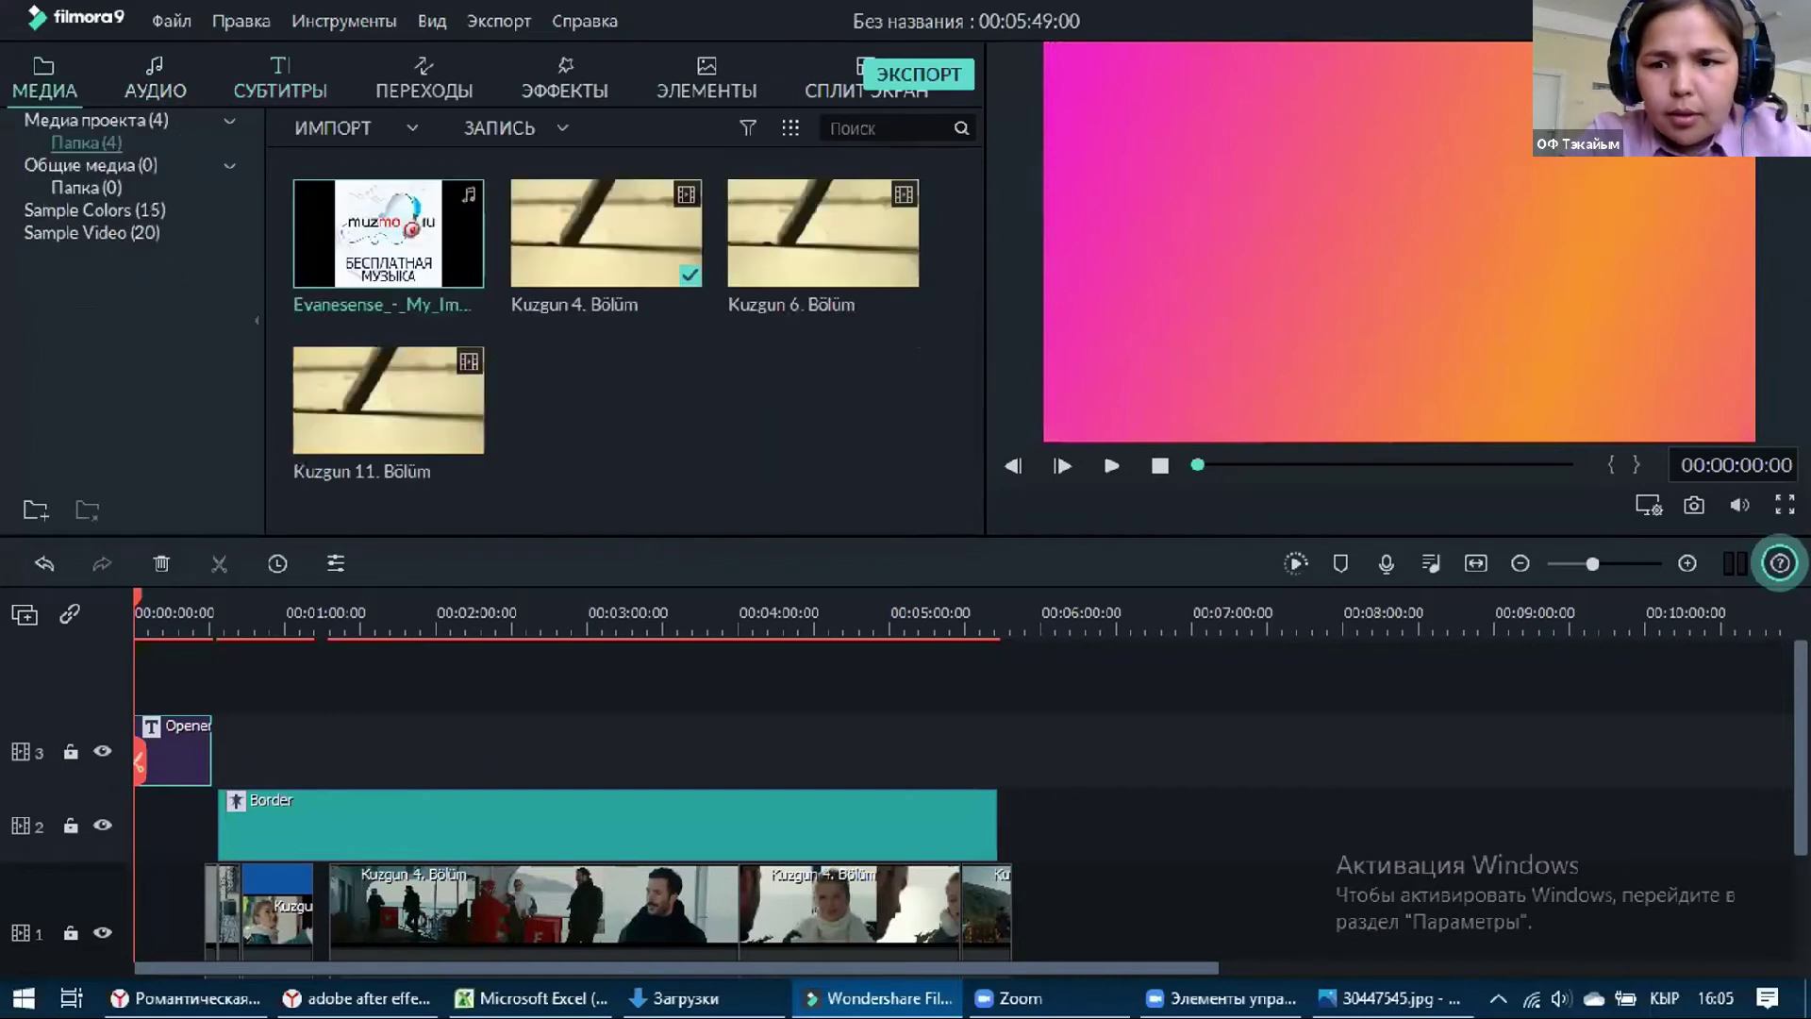
{"action": "left_click_drag", "start_coordinate": [389, 233], "coordinate": [137, 863]}
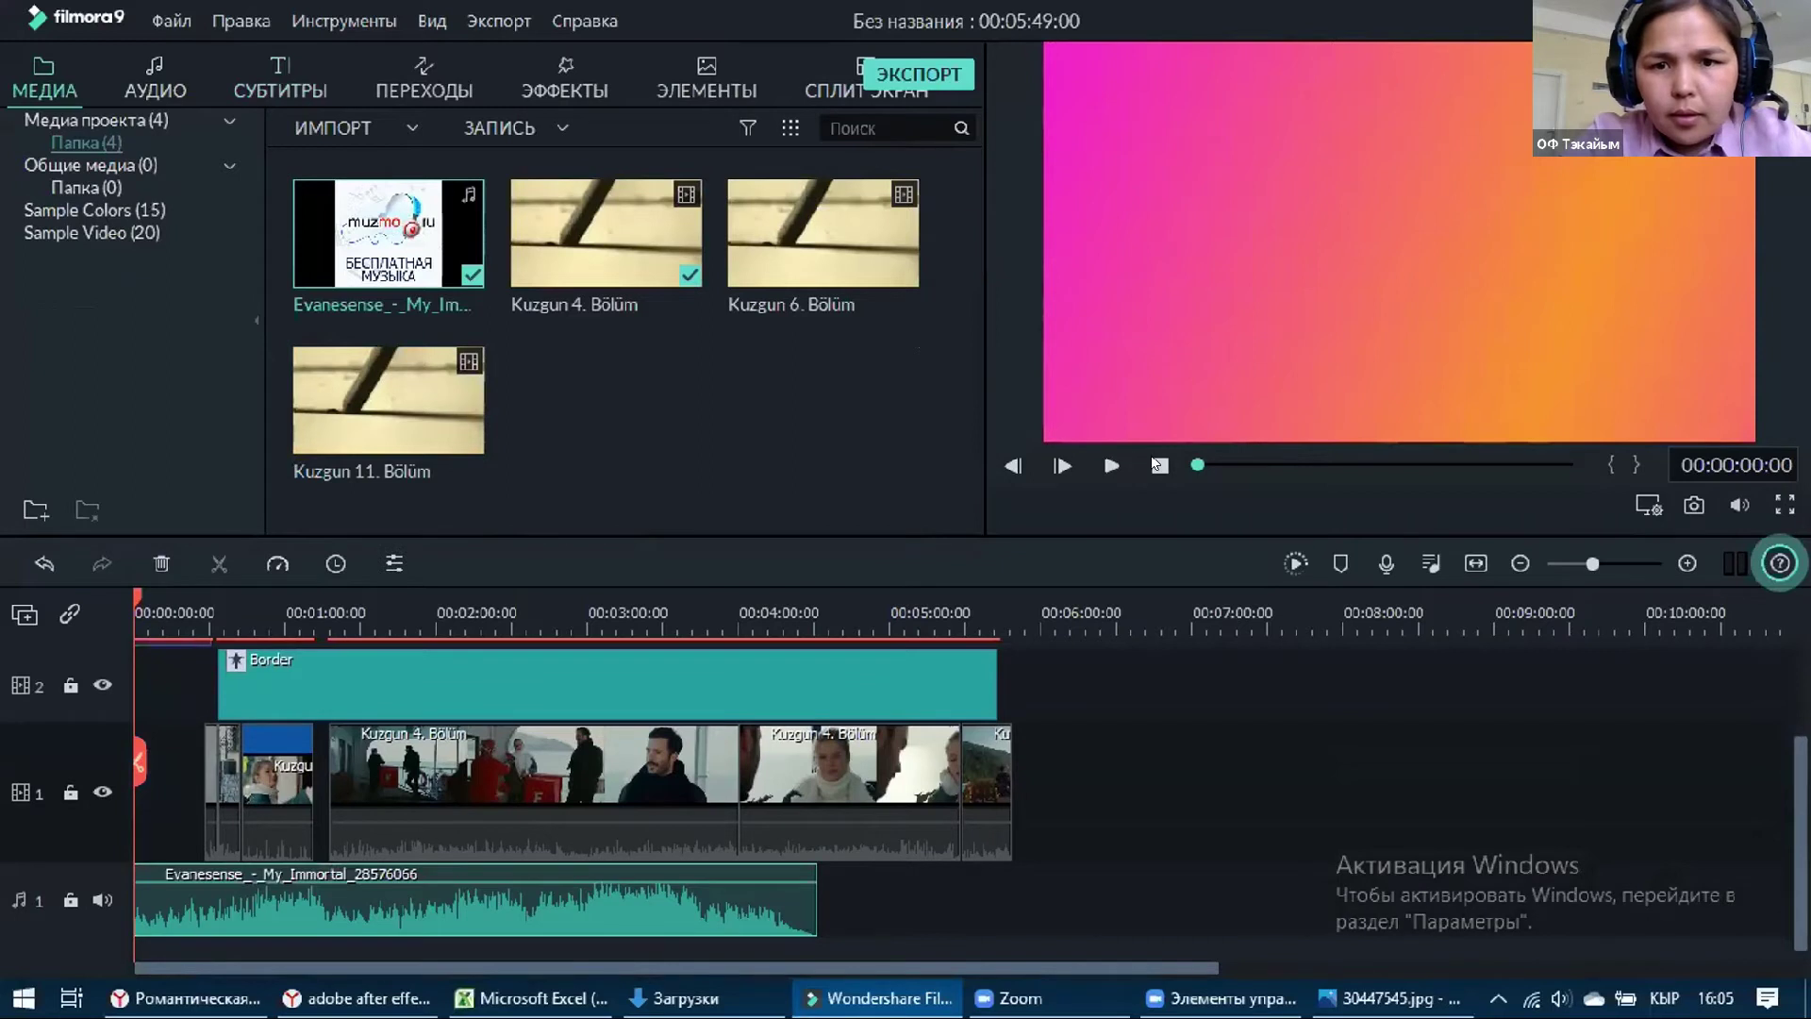
Play back the opener with the background music and check a later scene at about one minute
{"action": "left_click", "coordinate": [1114, 459]}
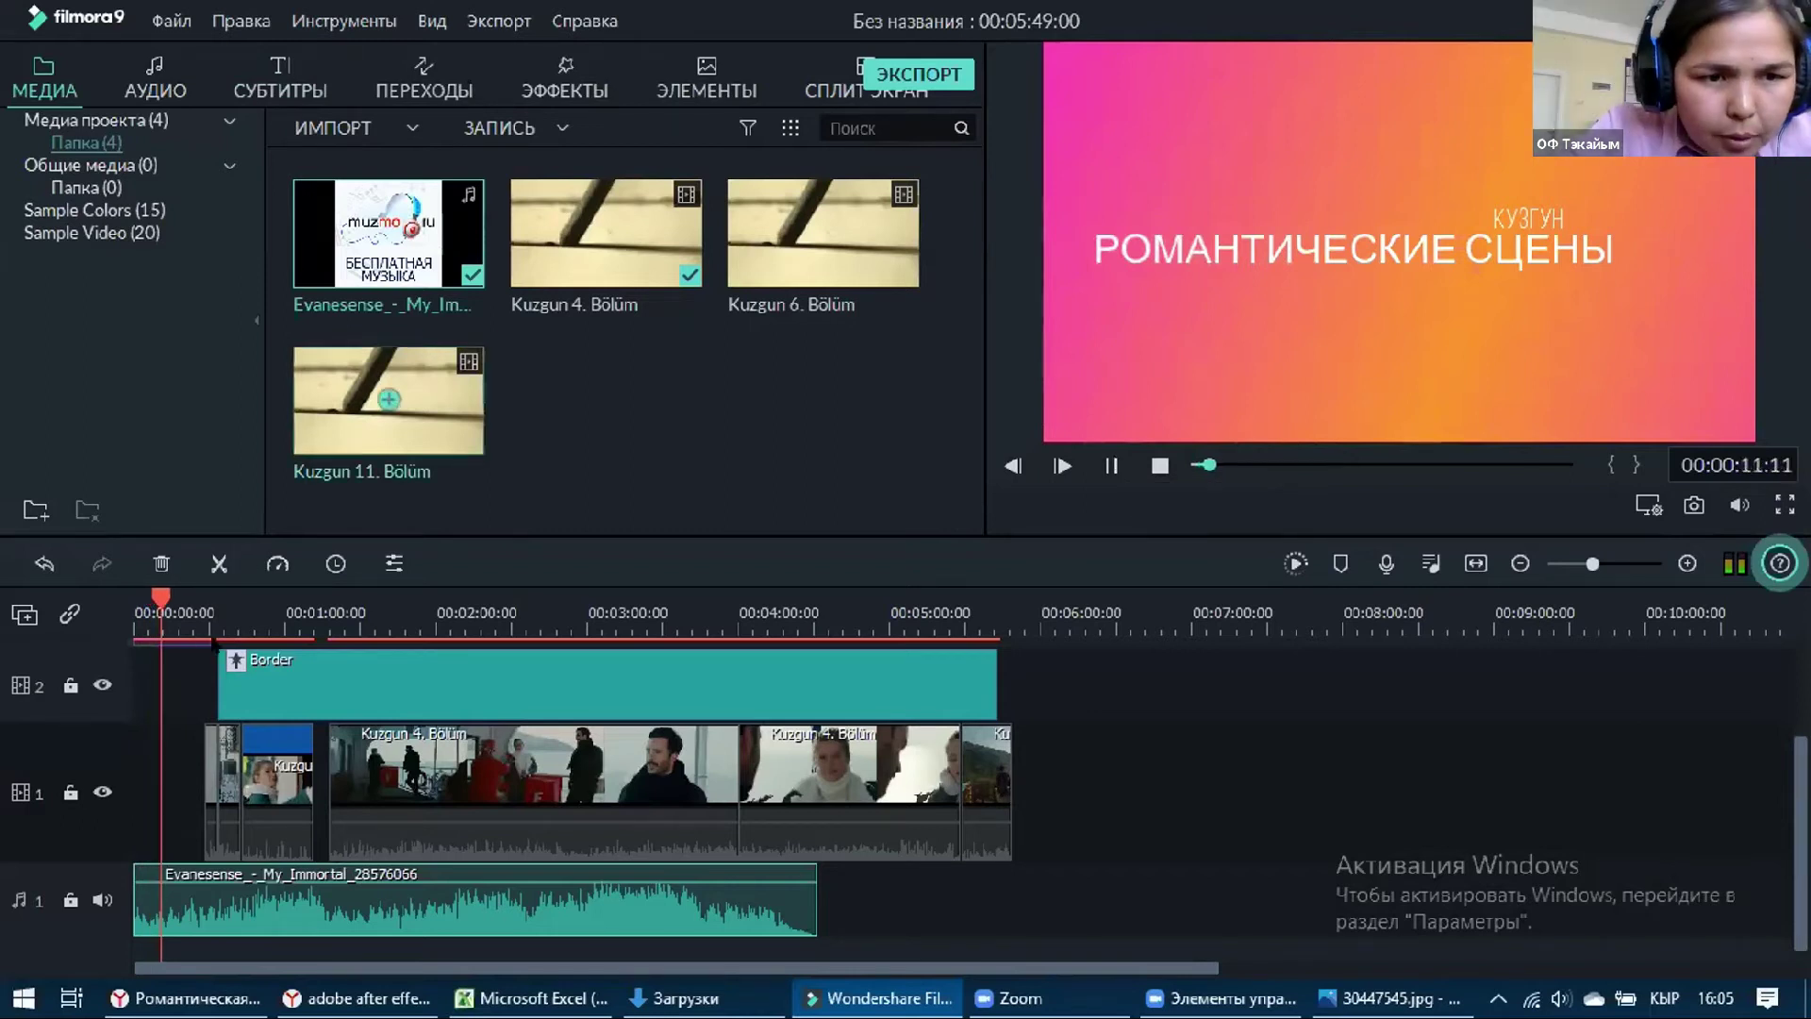
{"action": "scroll", "coordinate": [196, 709], "scroll_direction": "down", "scroll_amount": 1}
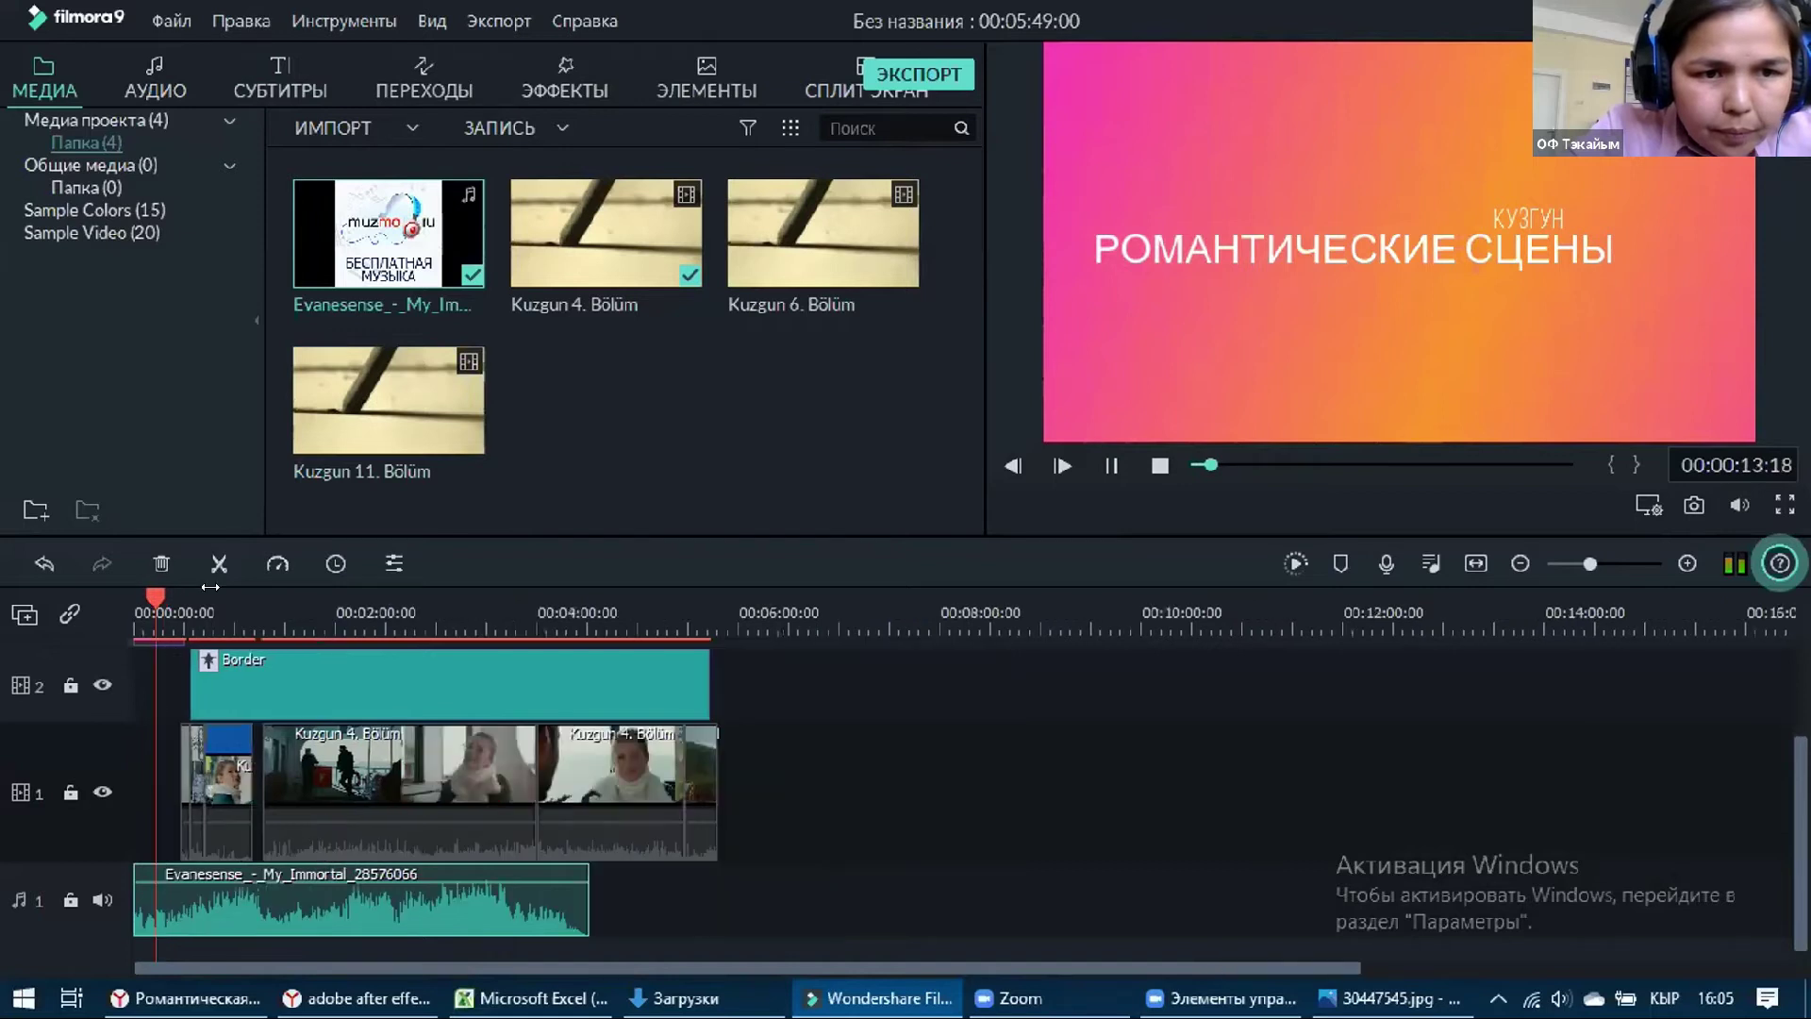
{"action": "left_click", "coordinate": [224, 587]}
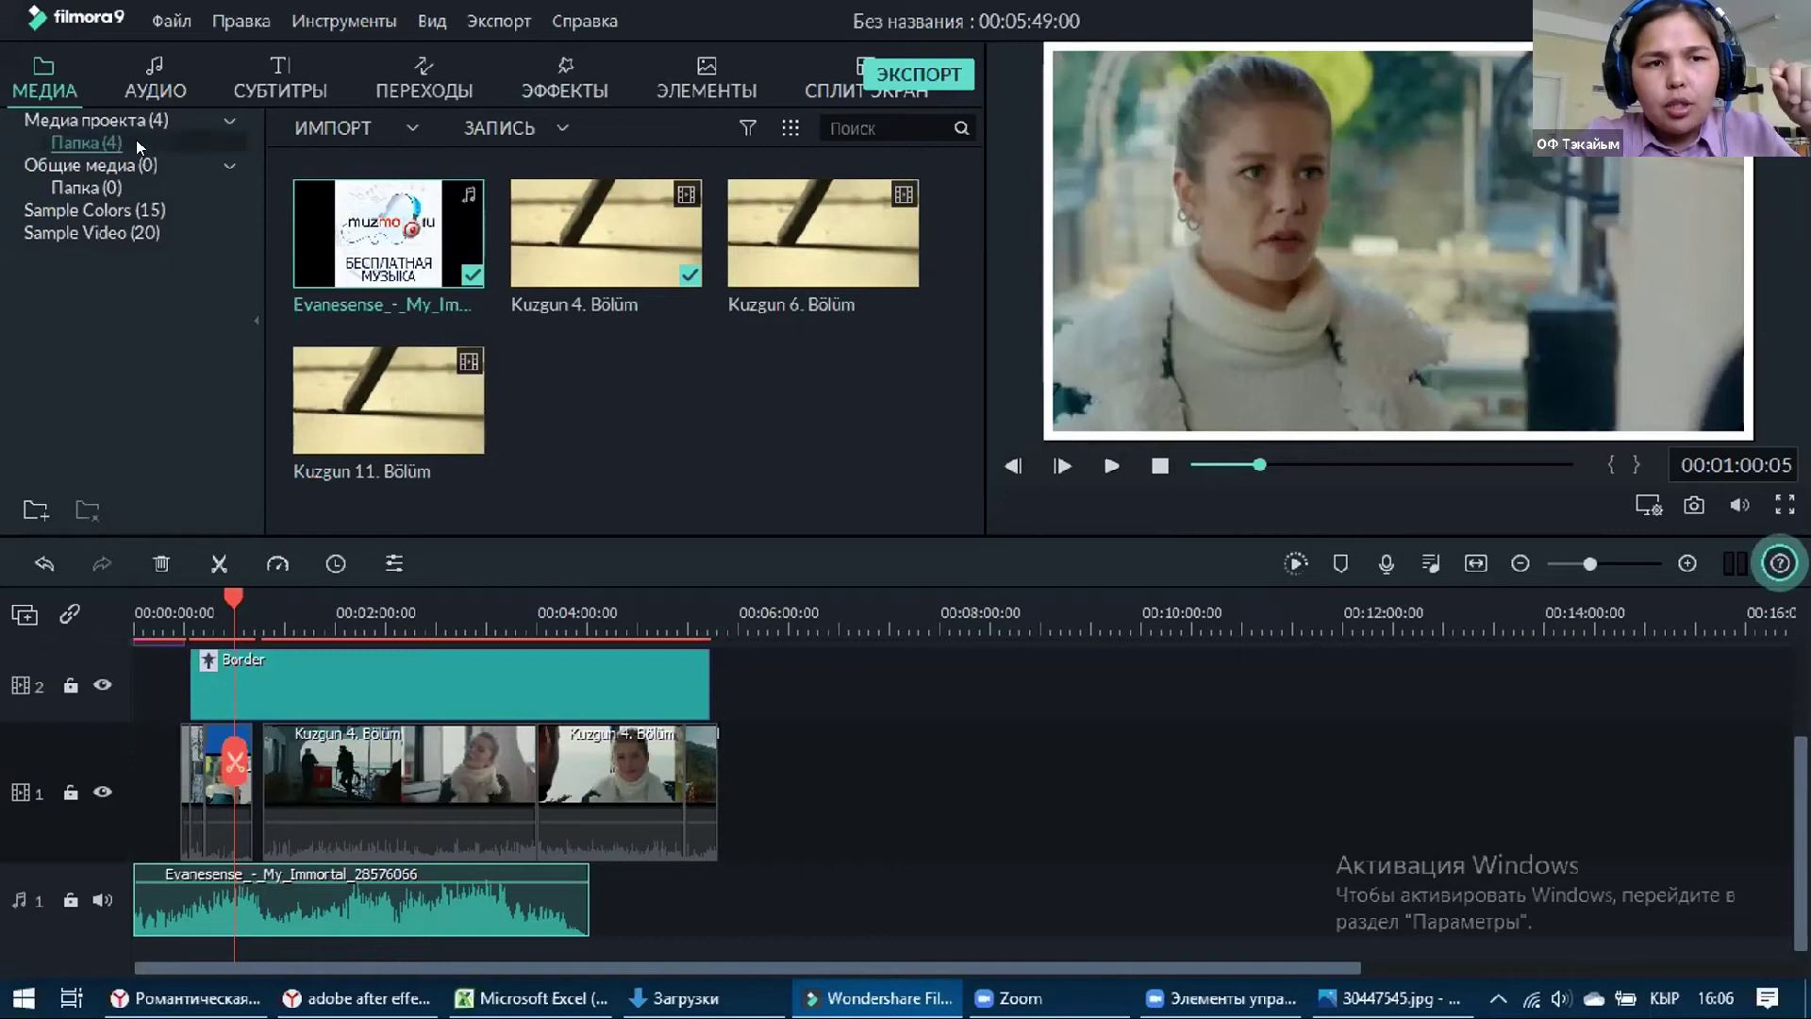
Save the project to the desktop (Рабочий стол) under the file name КУЗГУН
{"action": "left_click", "coordinate": [173, 23]}
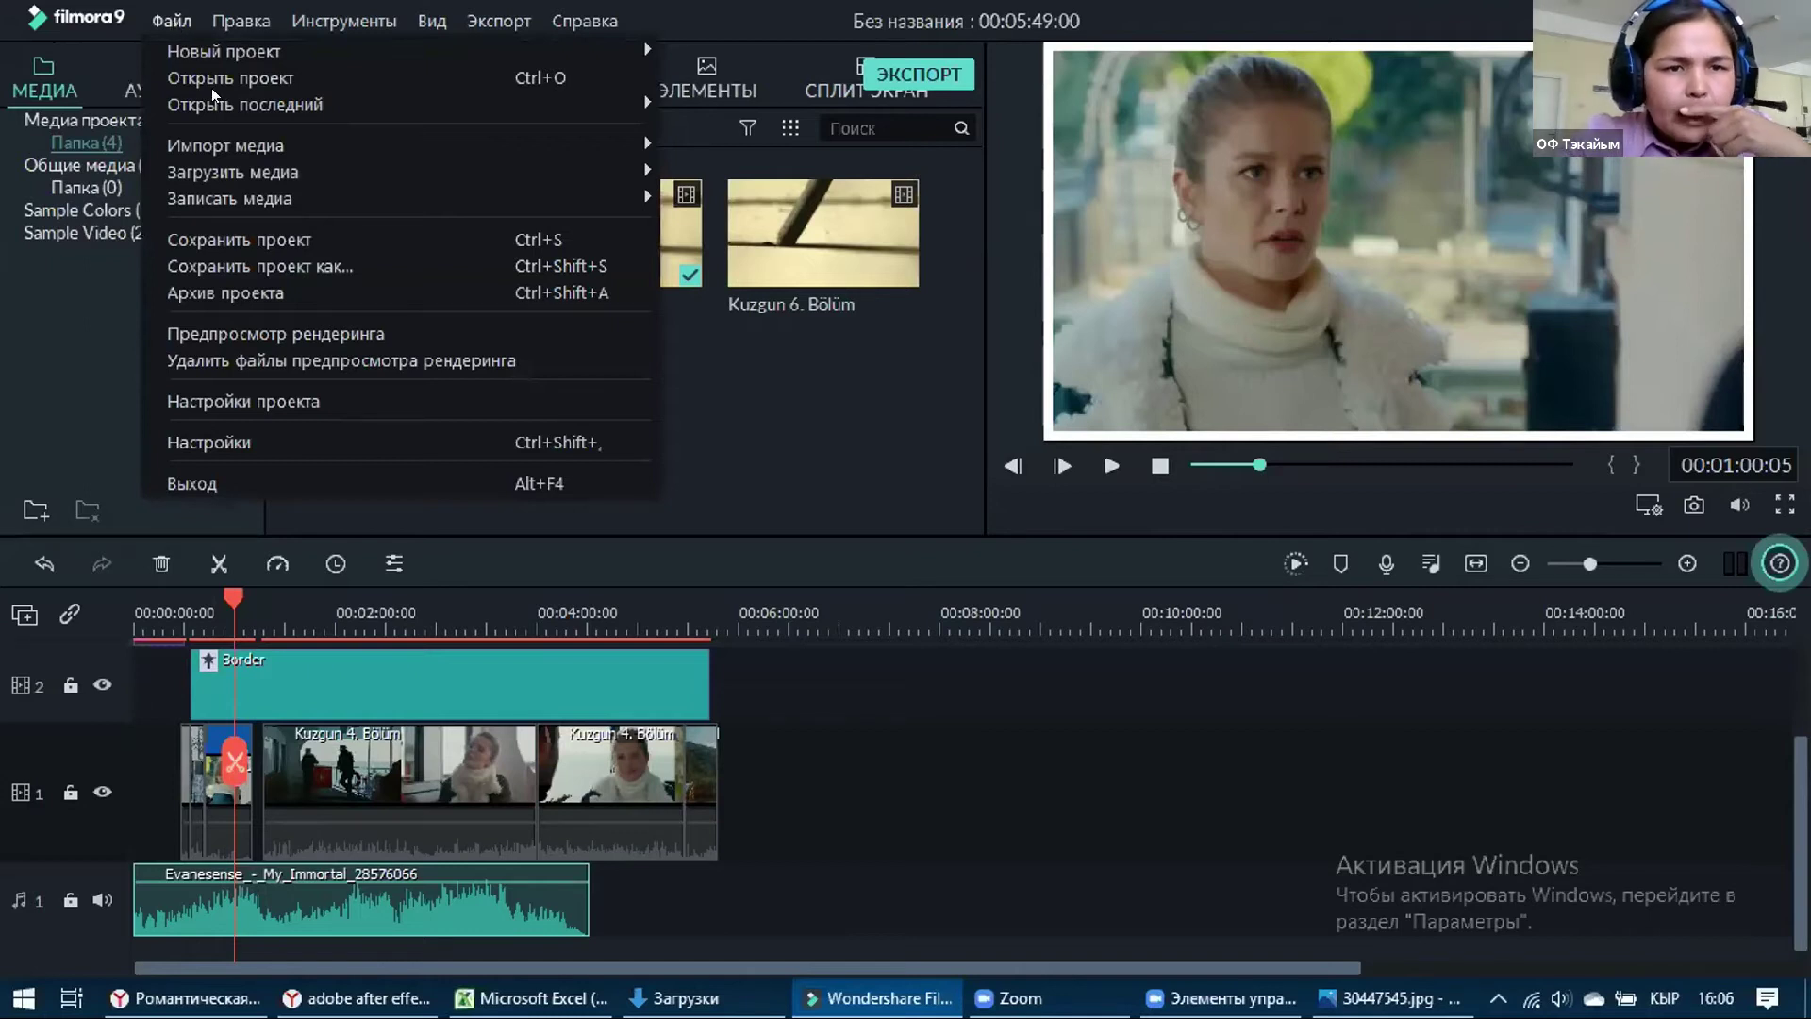
{"action": "left_click", "coordinate": [244, 238]}
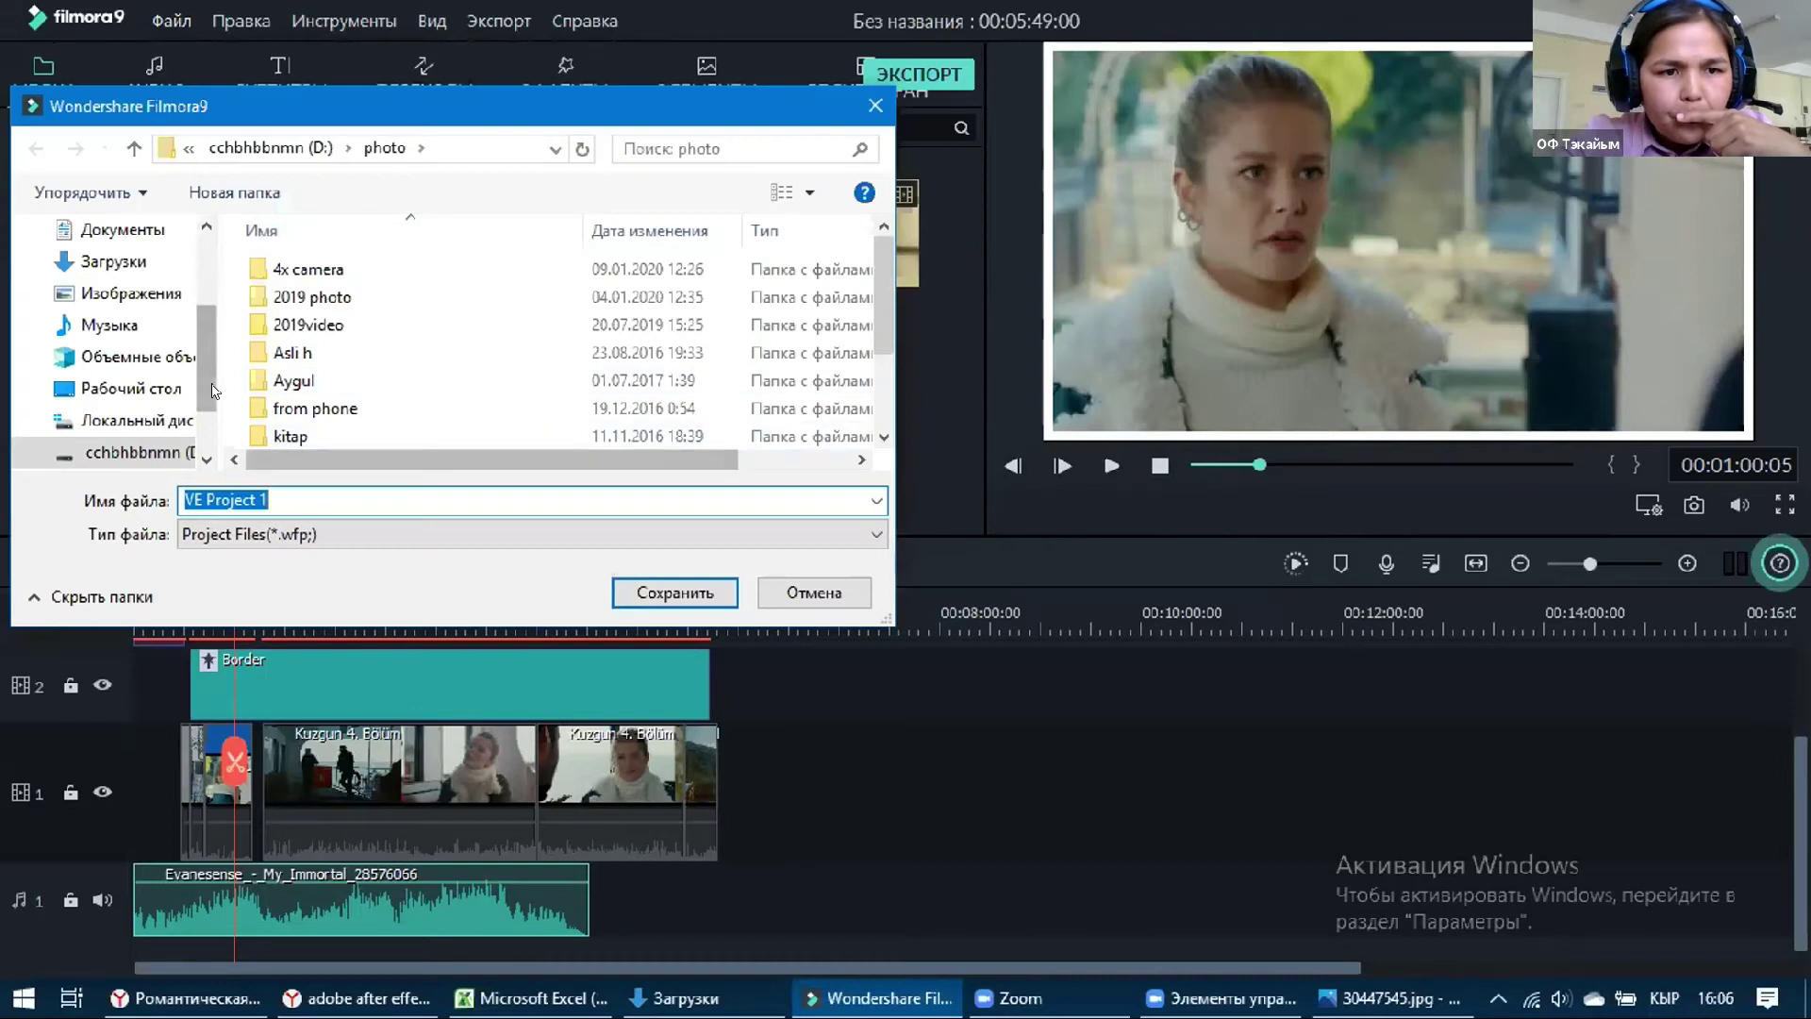
{"action": "left_click", "coordinate": [162, 385]}
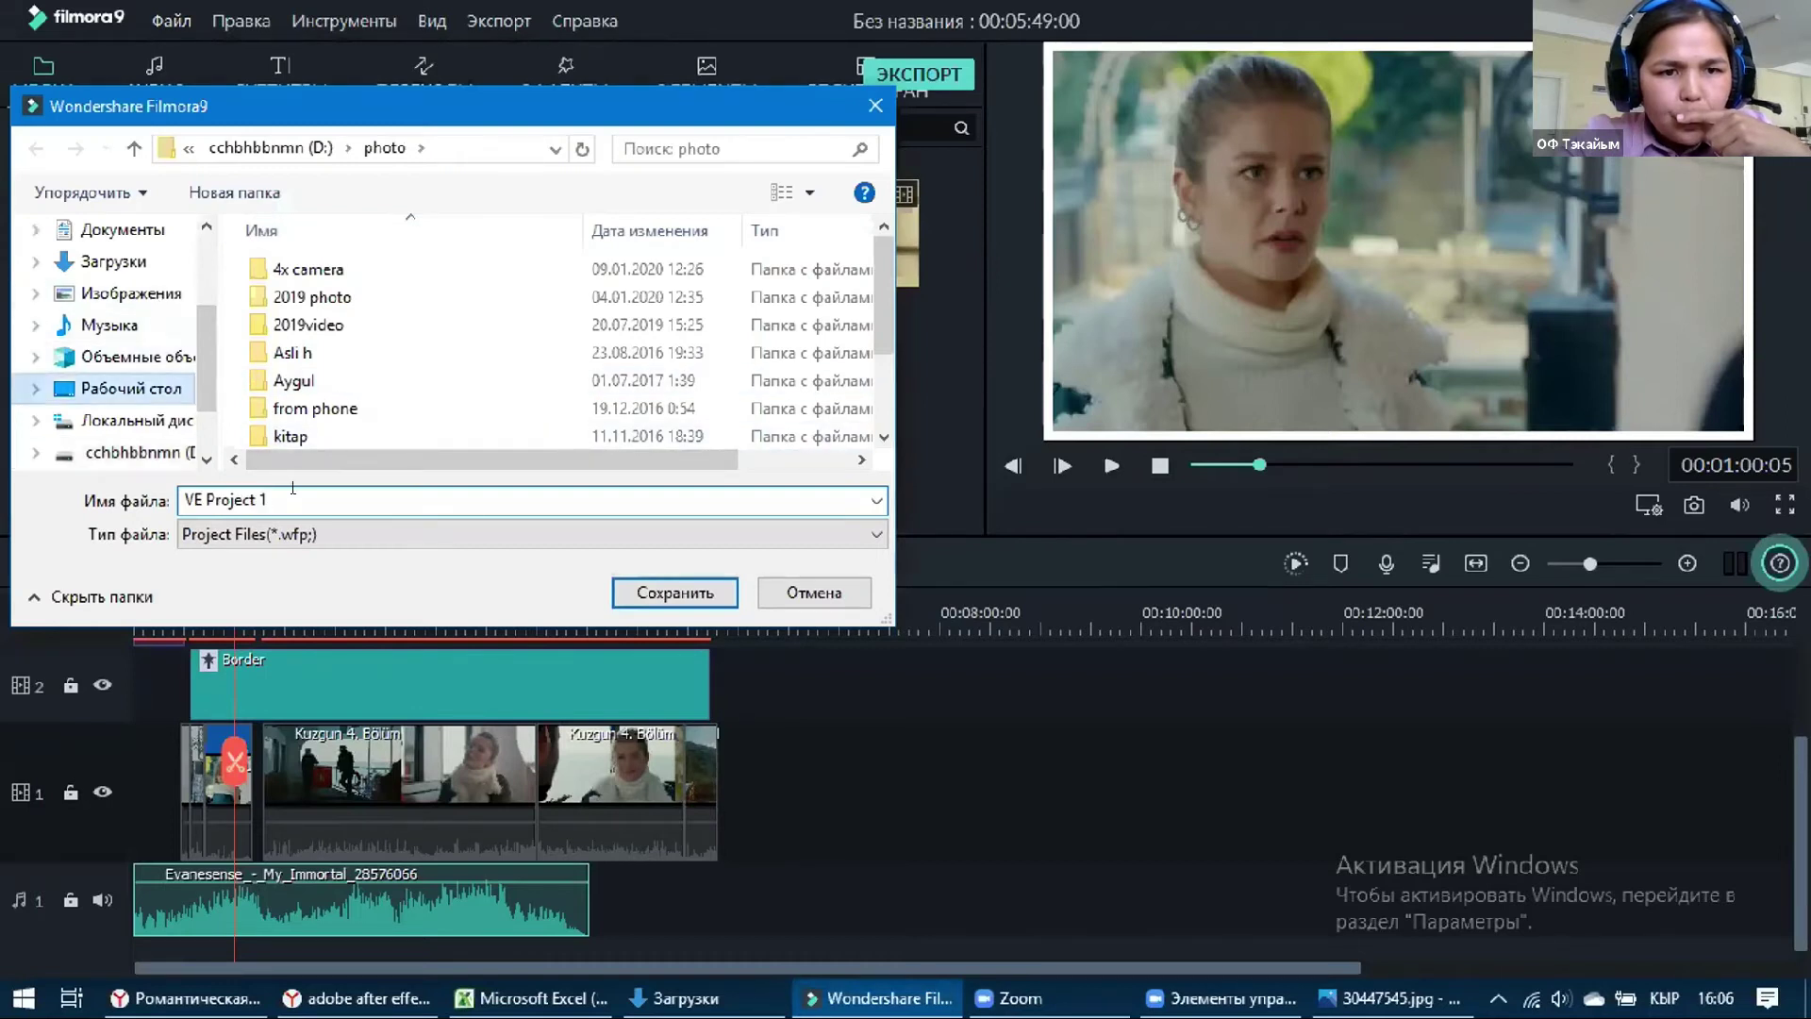
{"action": "type", "text": "Л"}
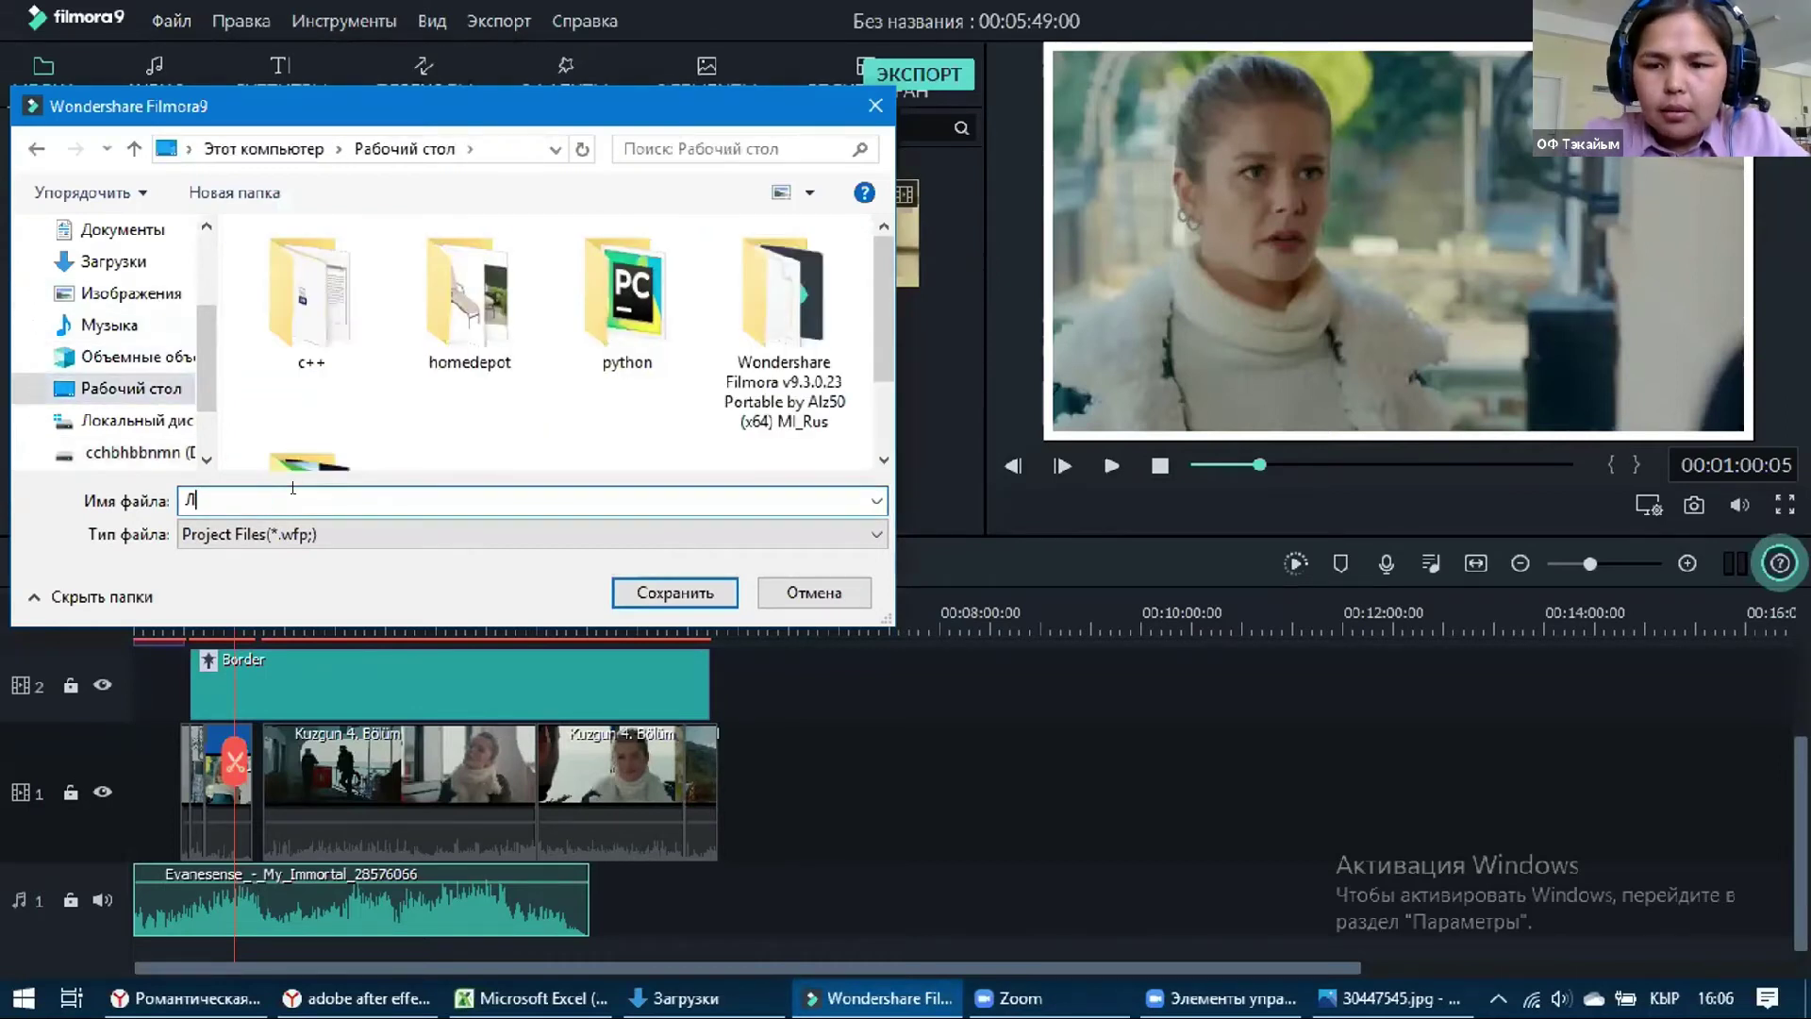
{"action": "key", "text": "BackSpace"}
{"action": "type", "text": "КУЗ"}
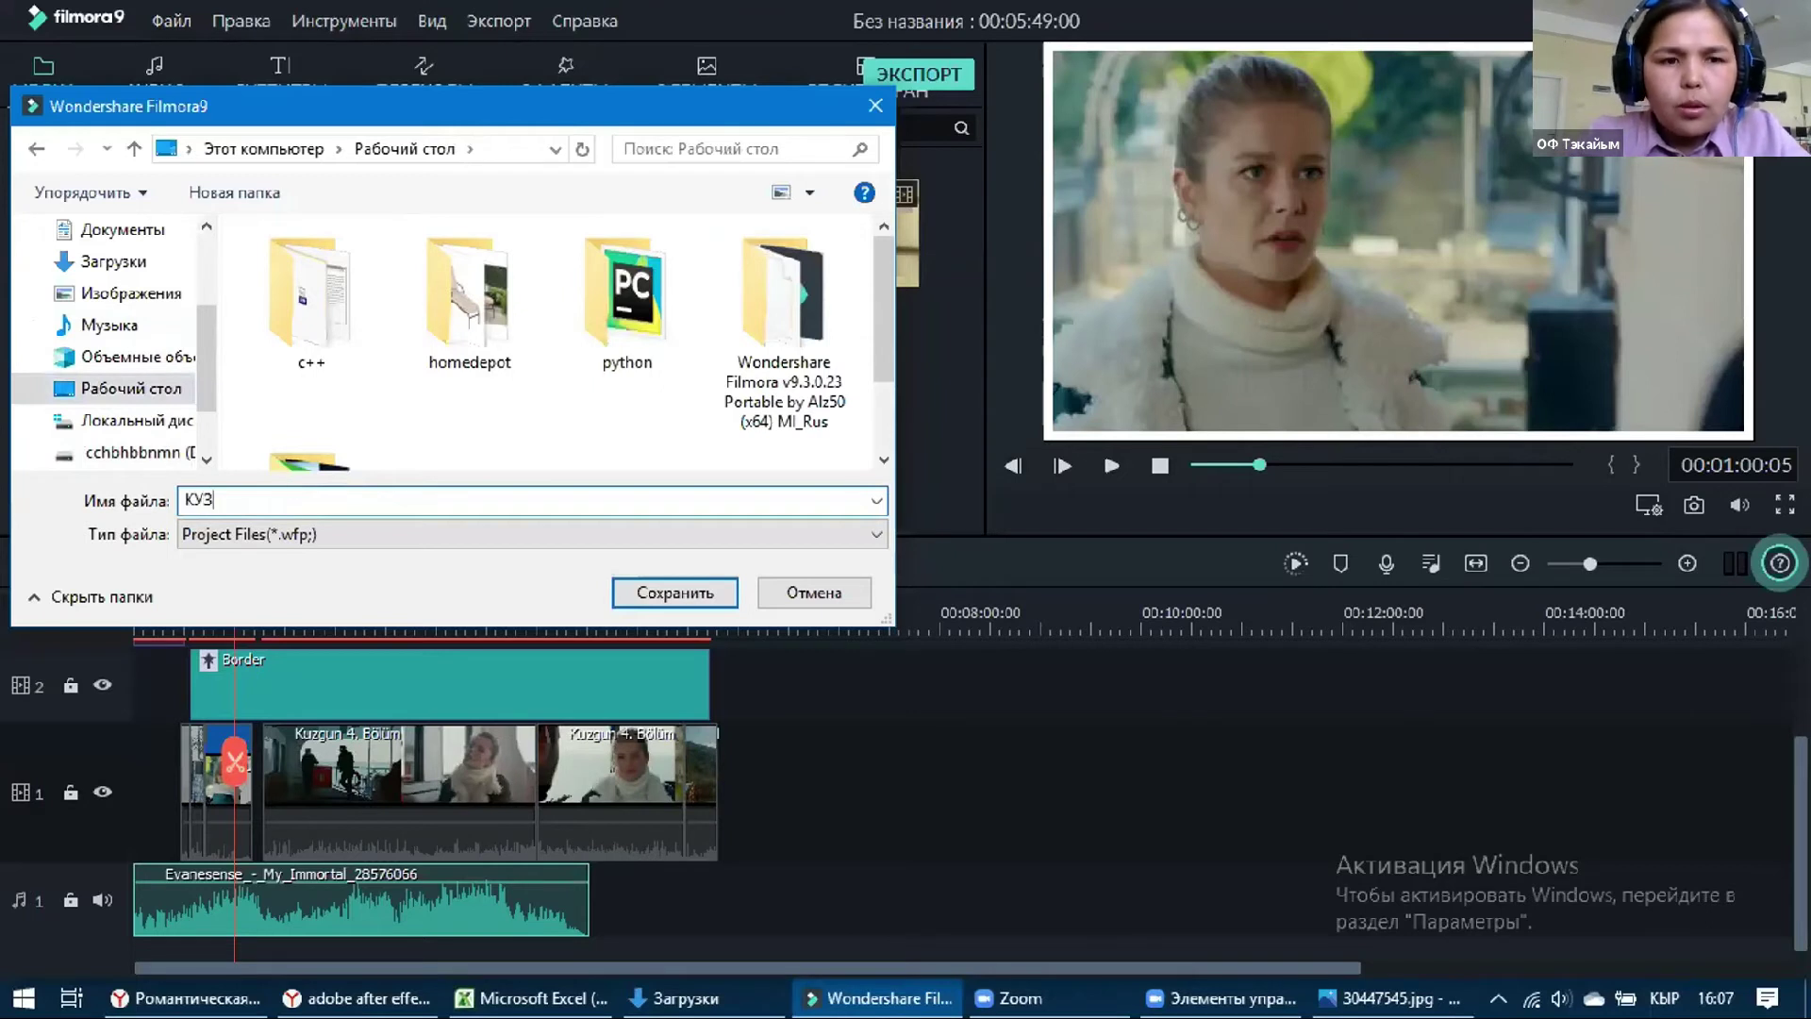
{"action": "type", "text": "ГУН"}
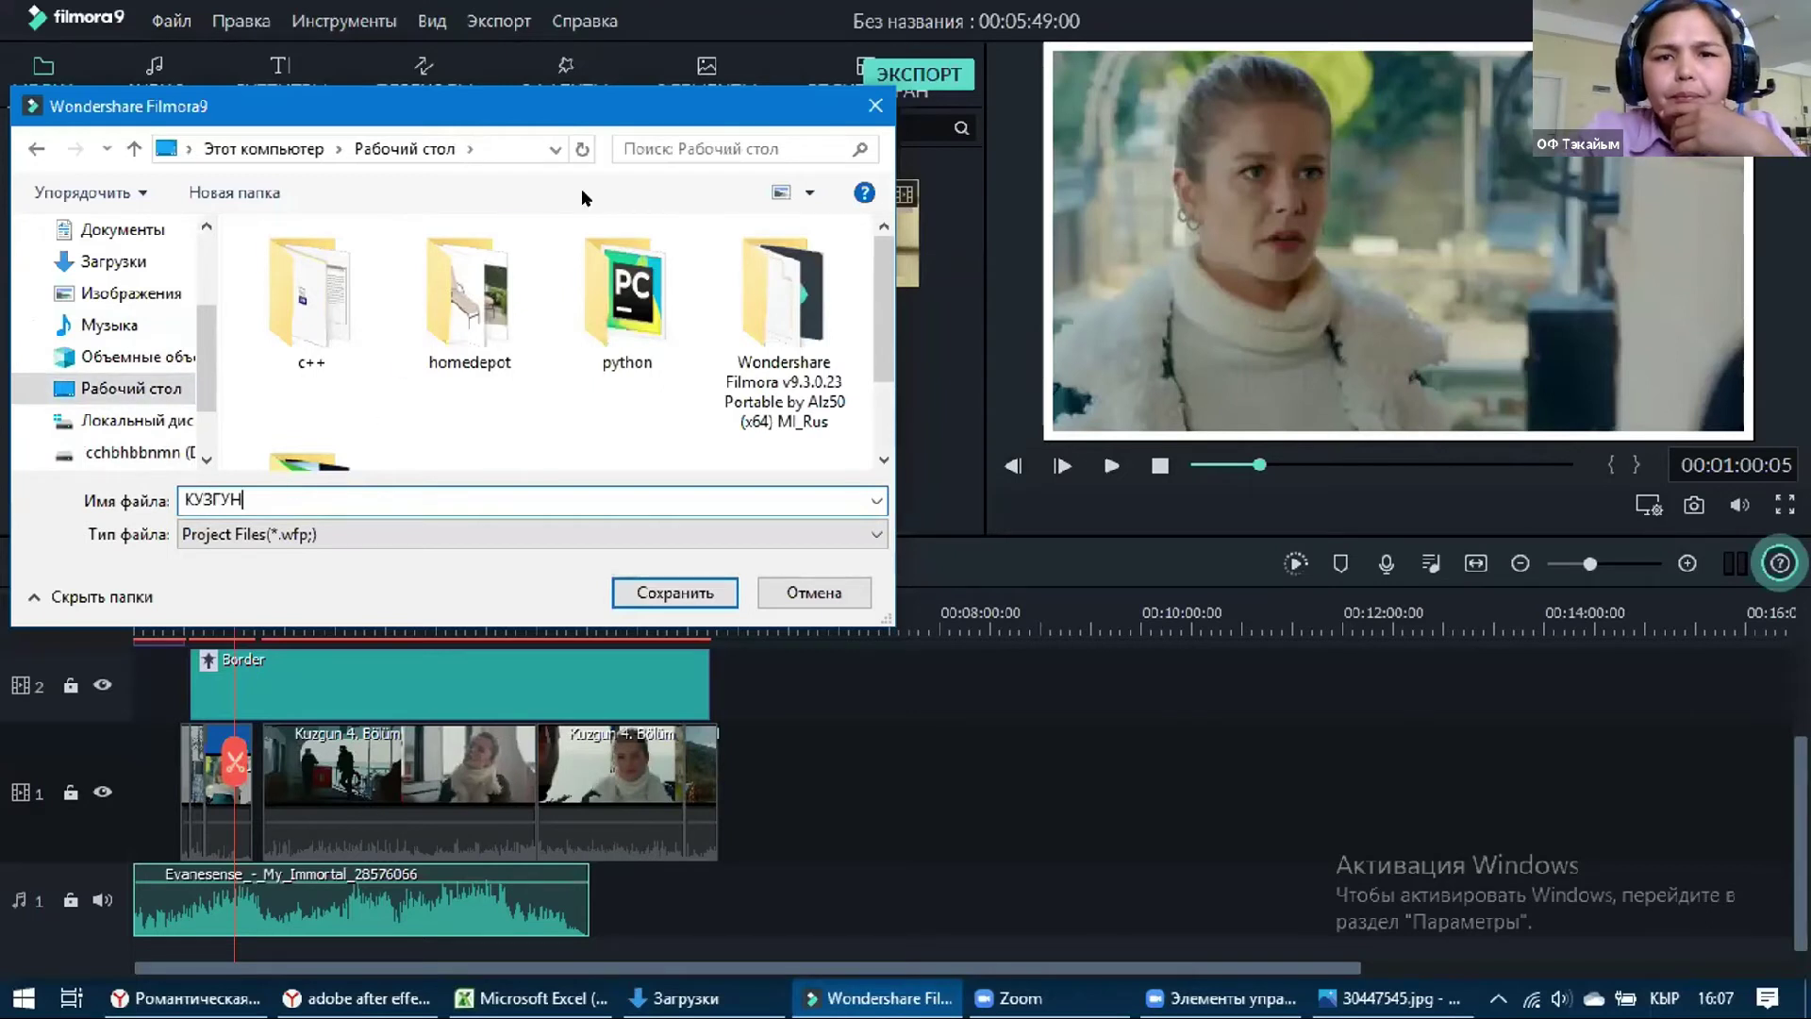
{"action": "left_click", "coordinate": [721, 586]}
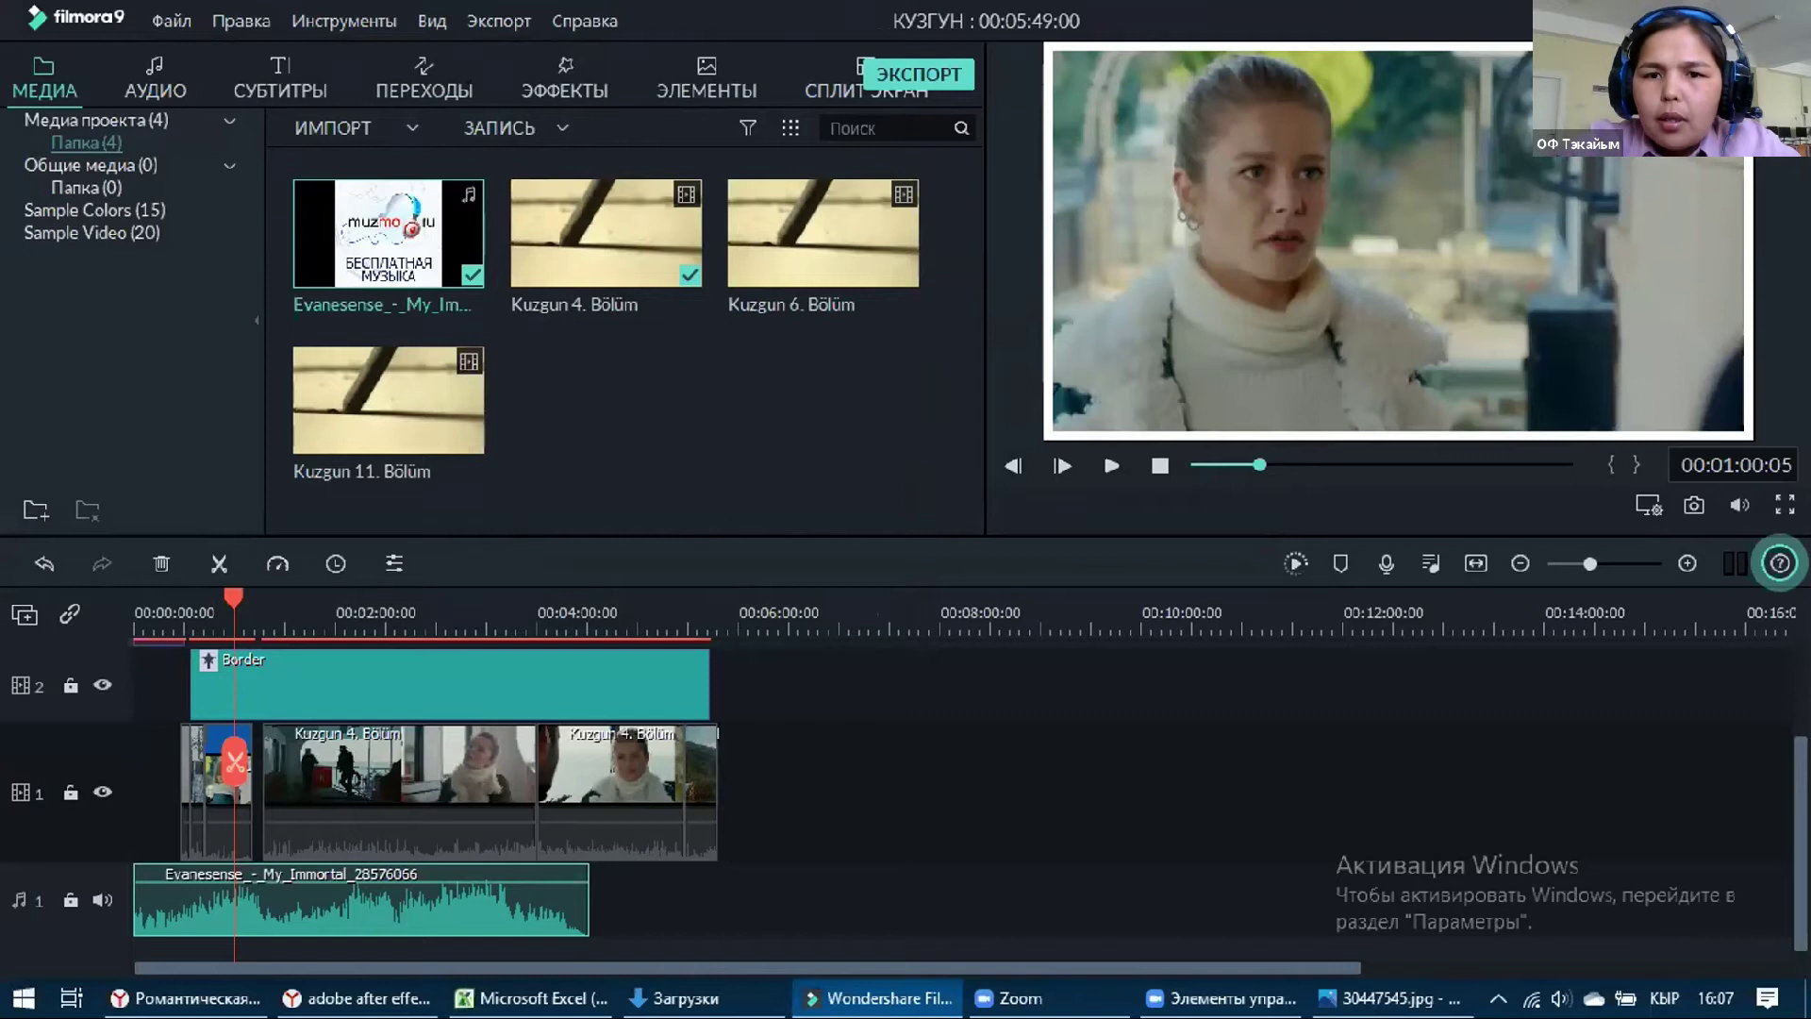
Close Filmora and point out the saved КУЗГУН project files and the Kuzgun source videos on the desktop
{"action": "key", "text": "alt+F4"}
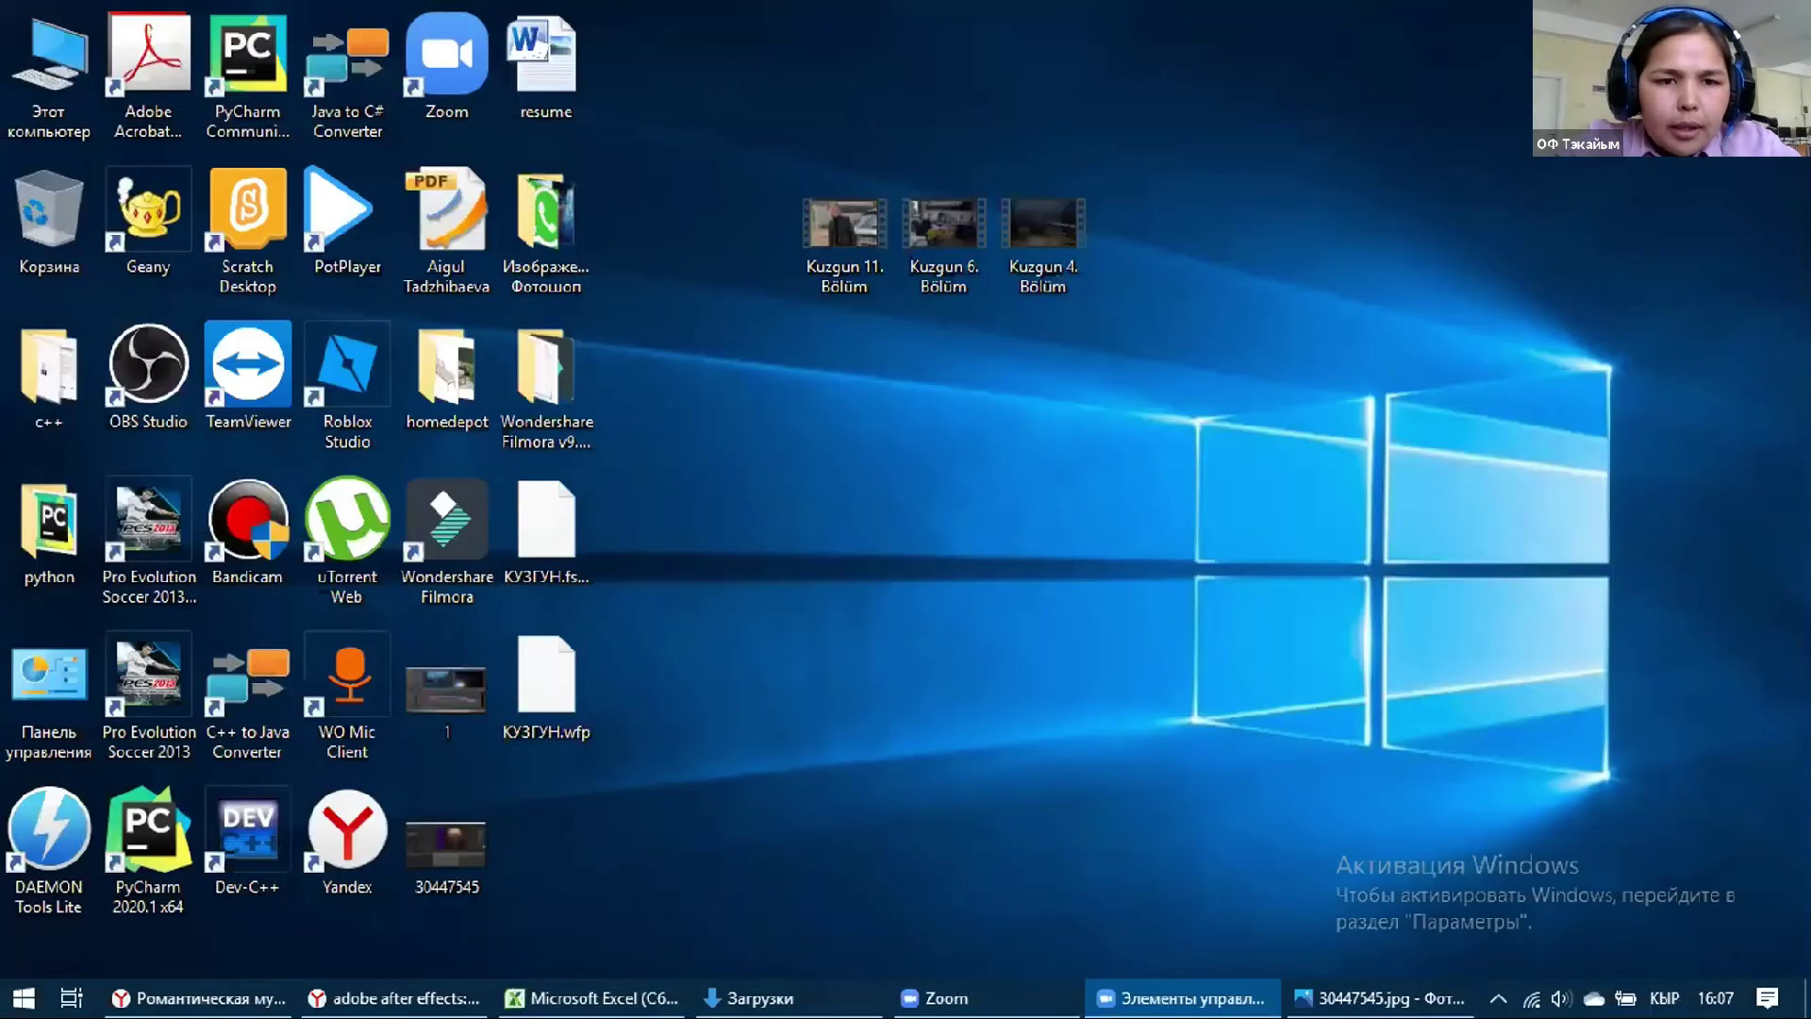
{"action": "left_click", "coordinate": [541, 541]}
{"action": "left_click", "coordinate": [560, 672], "text": "ctrl"}
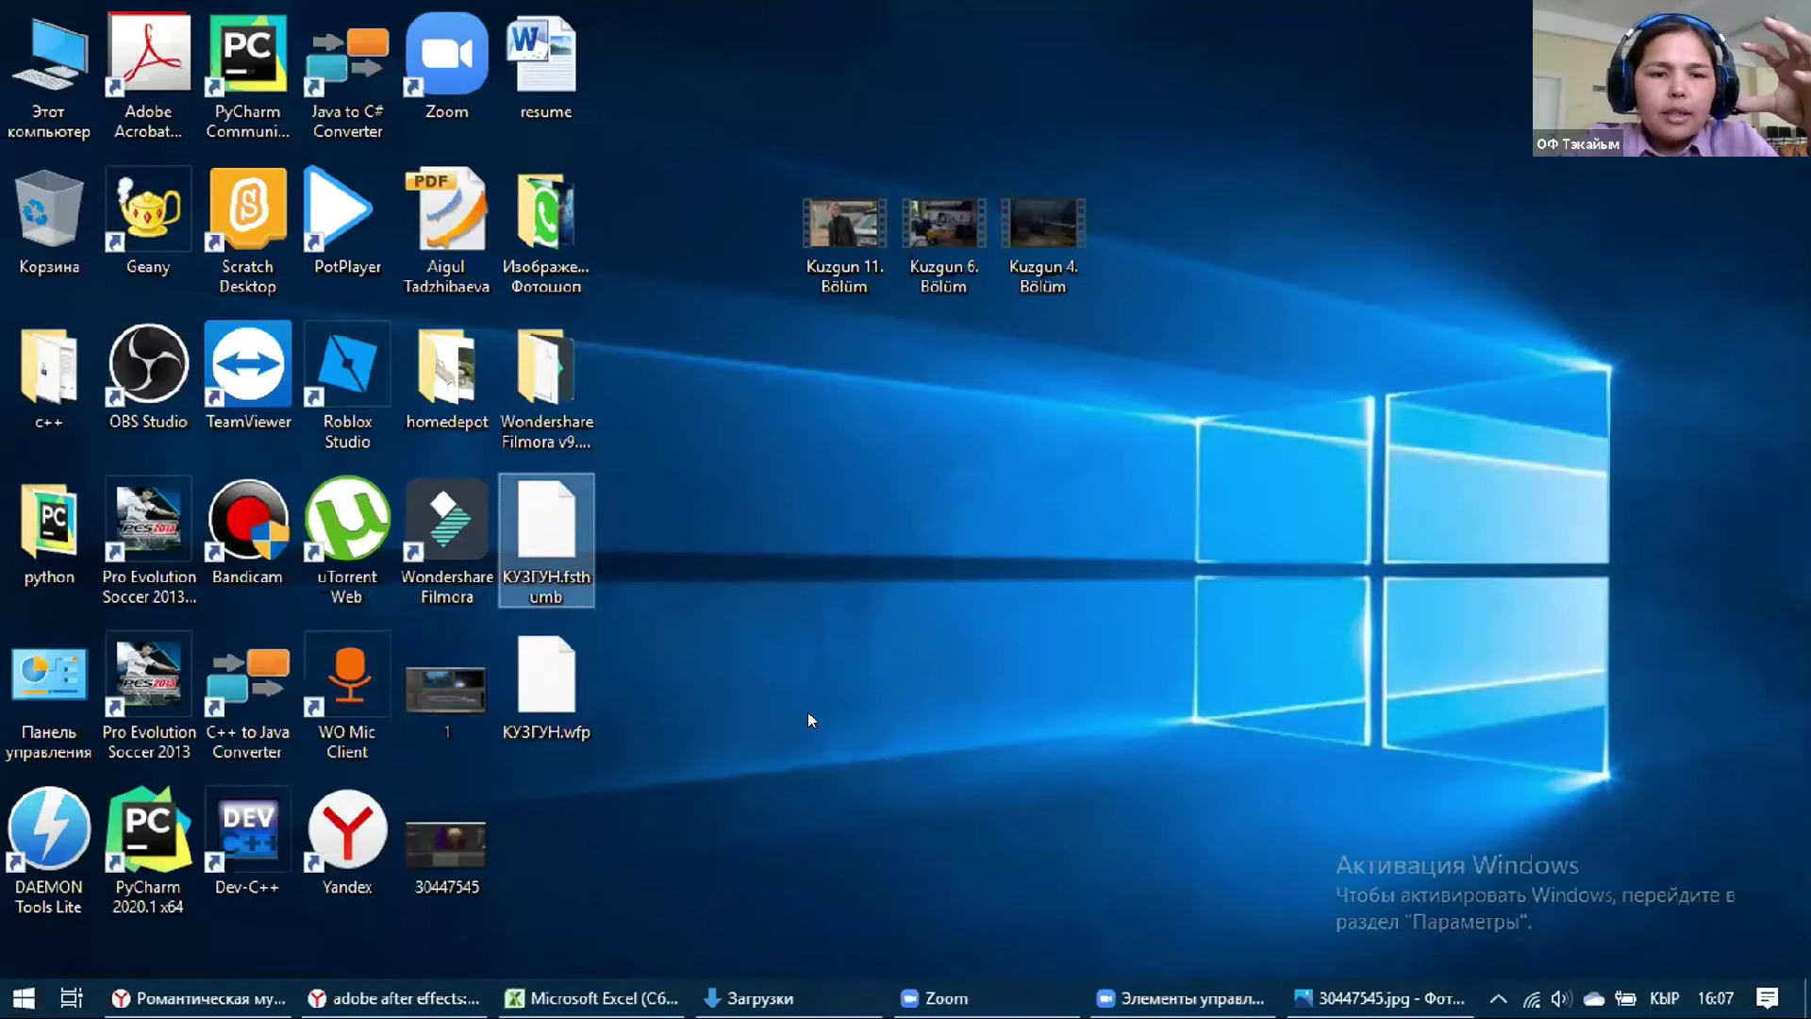
{"action": "left_click", "coordinate": [844, 227]}
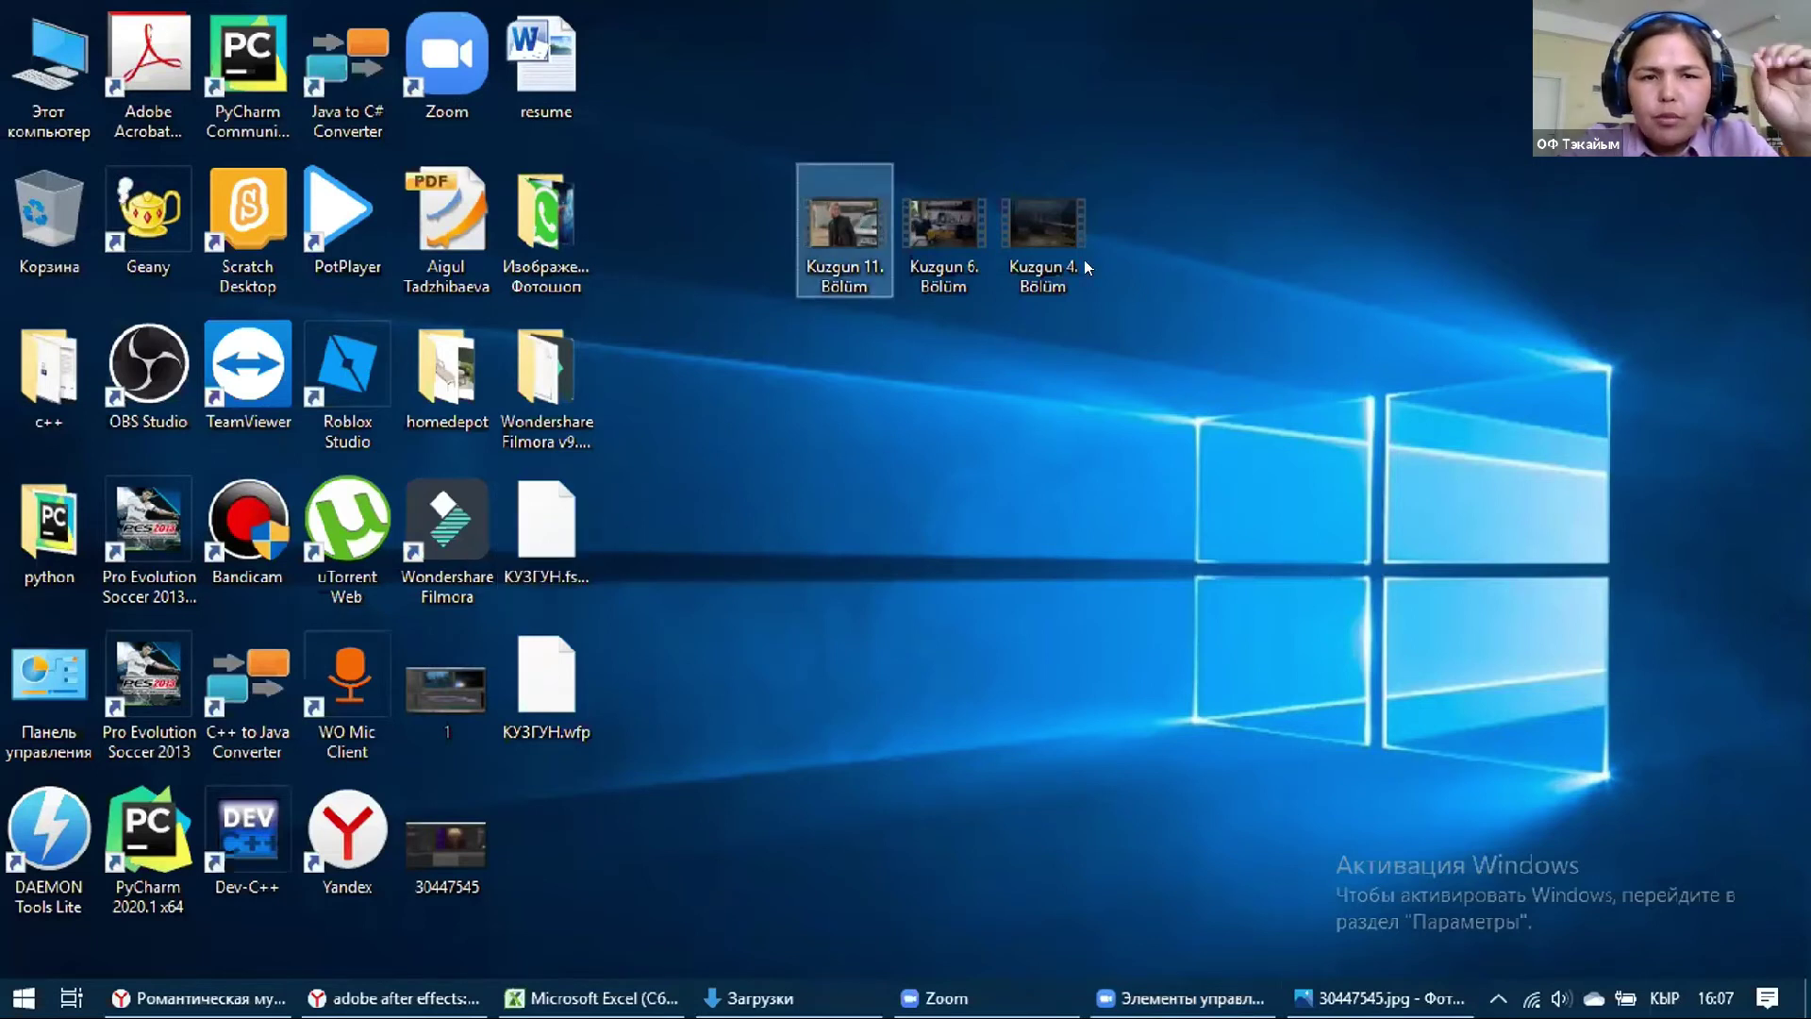
{"action": "key", "text": "Right"}
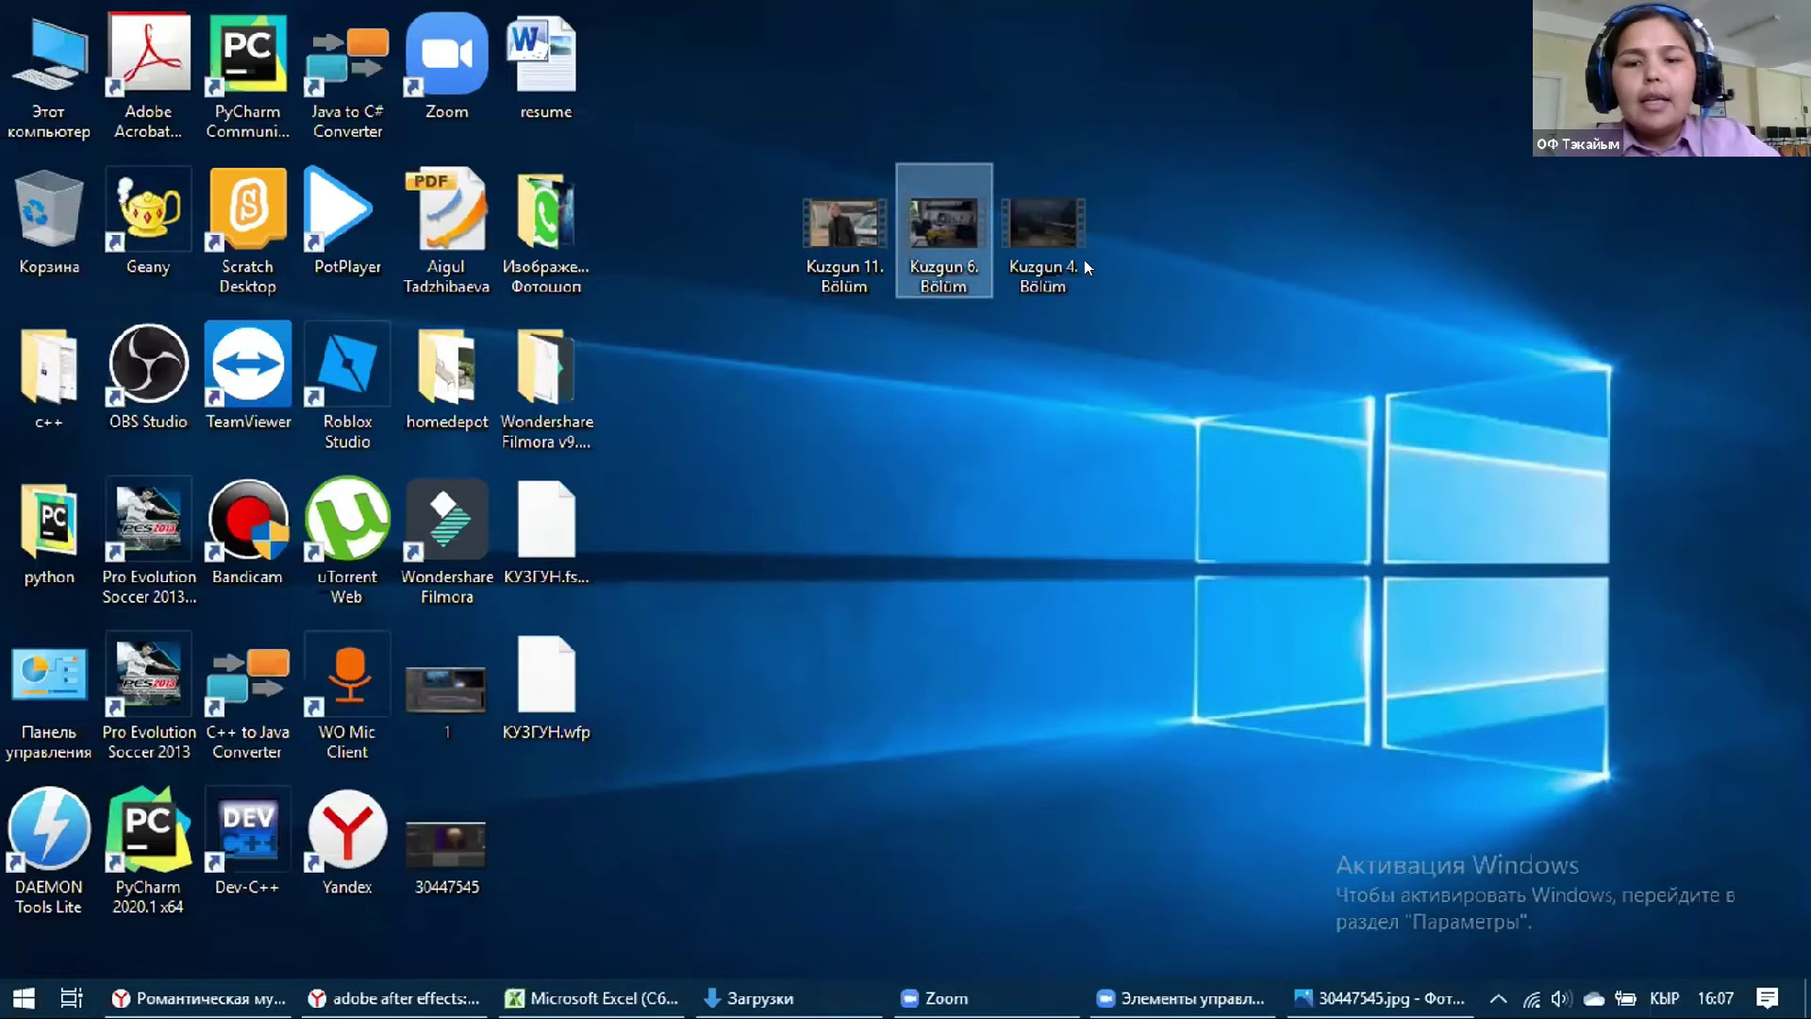
{"action": "left_click", "coordinate": [1493, 152]}
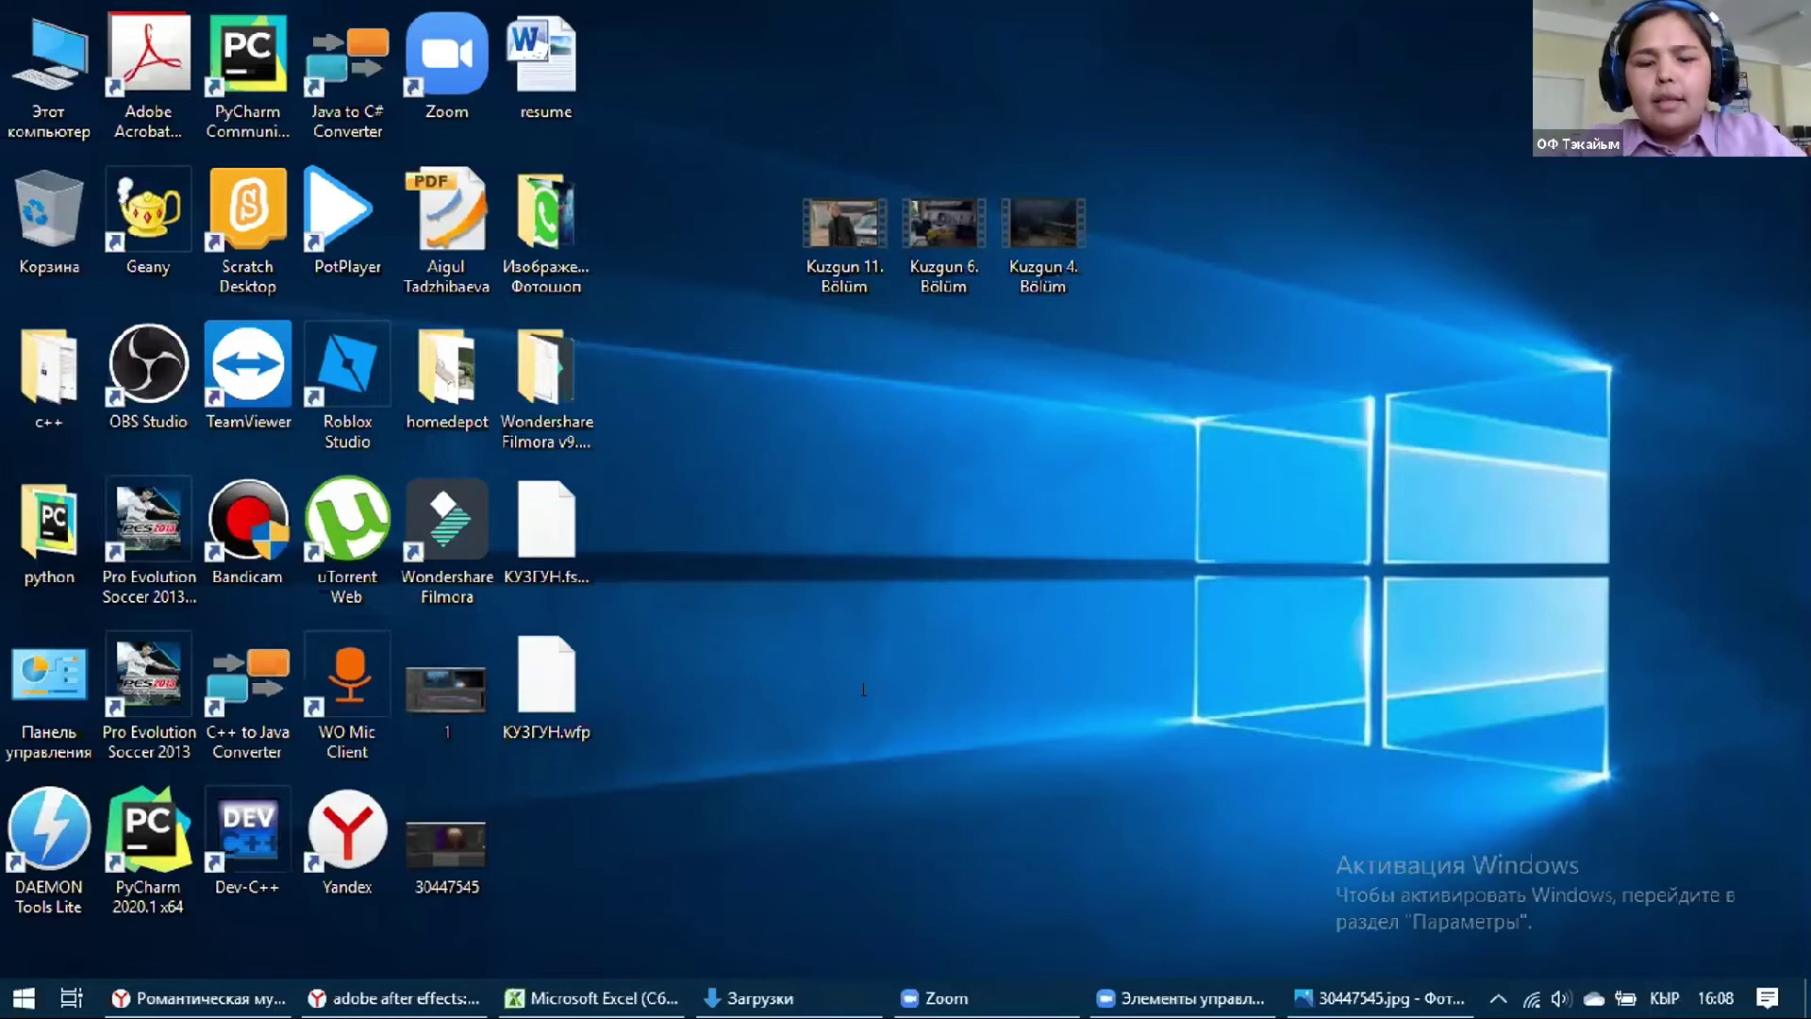
{"action": "key", "text": "alt+shift"}
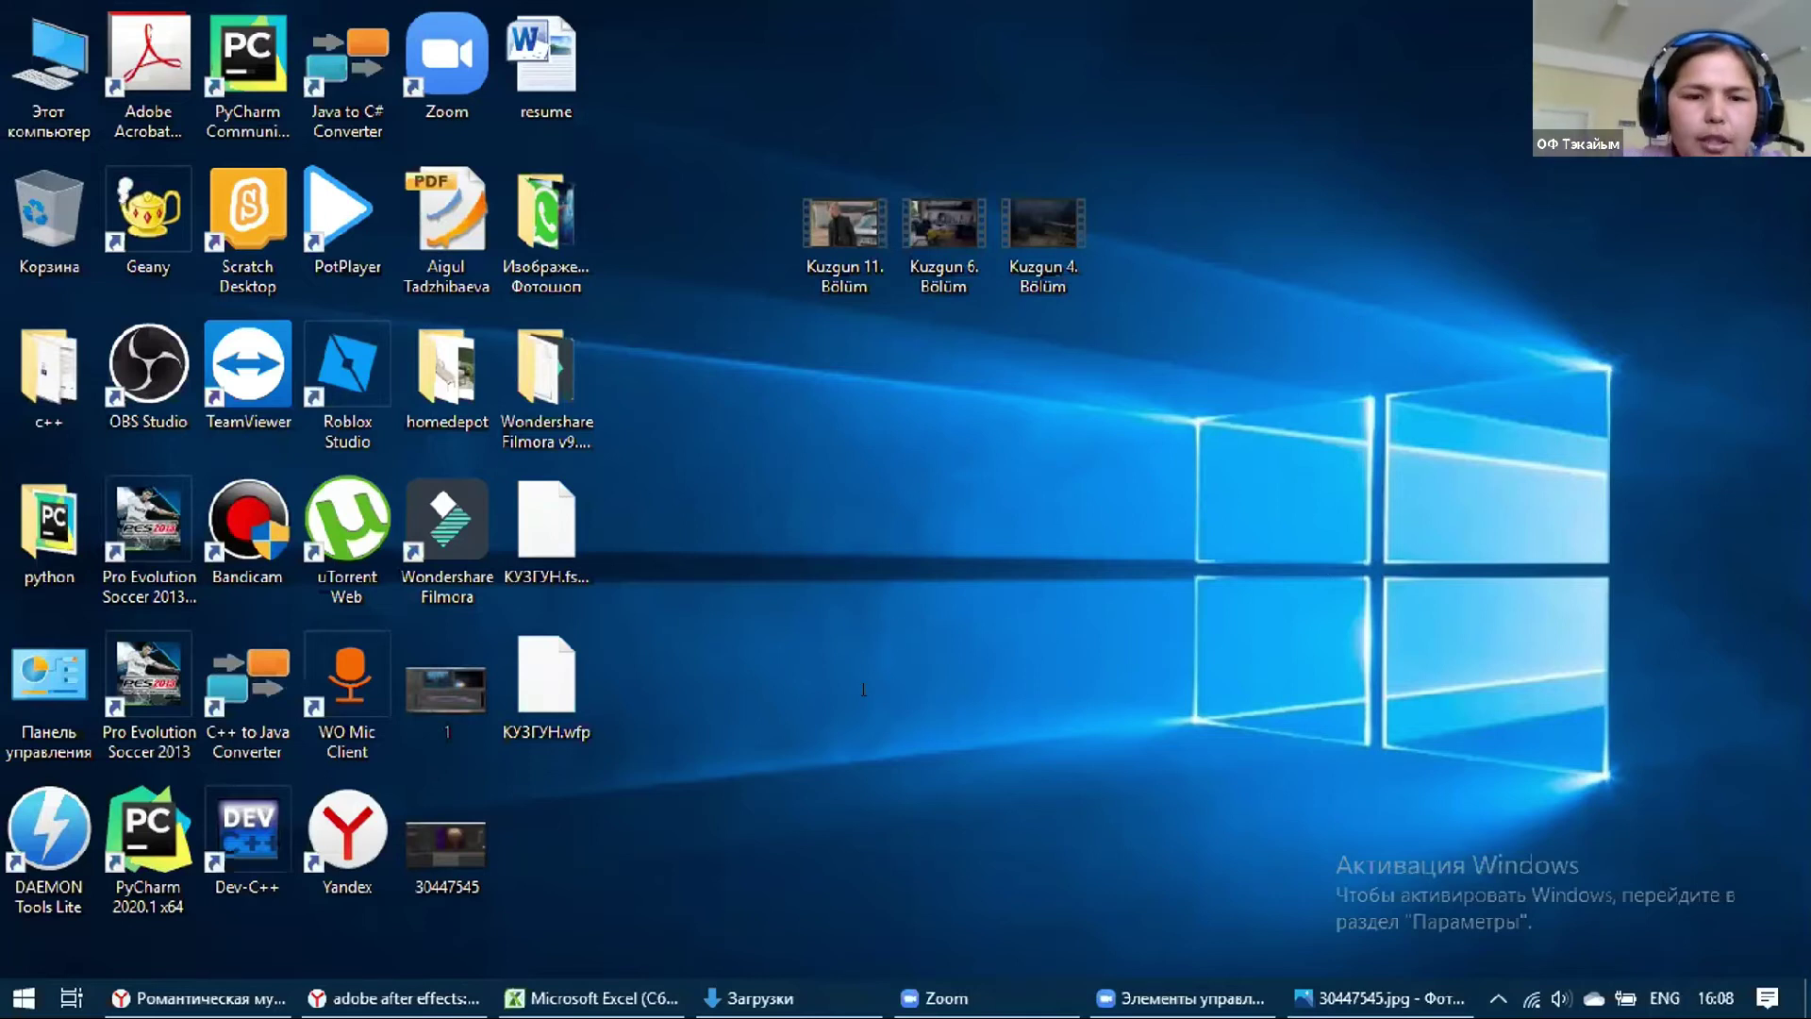